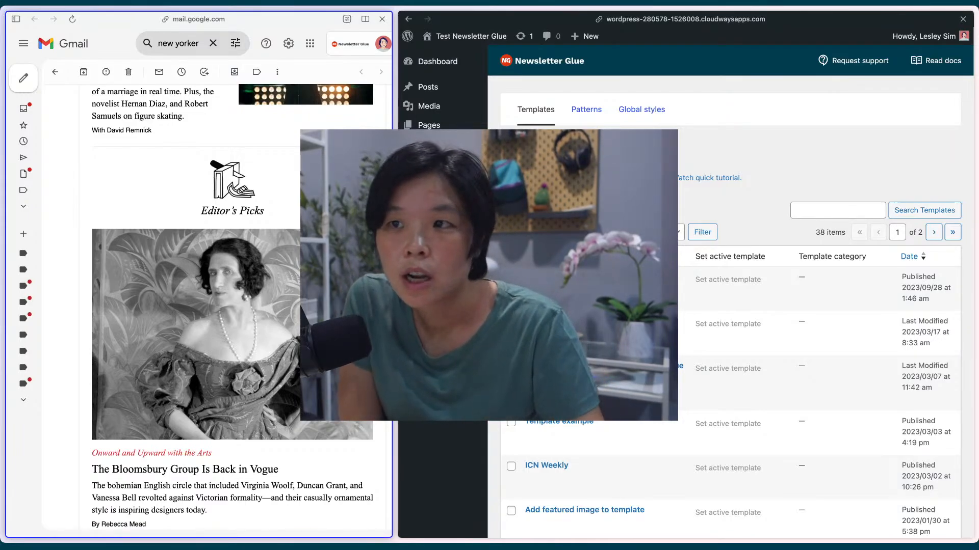
Examine the New Yorker Daily email's layout from the masthead through its article sections to the footer
scroll(233, 306, "down", 2)
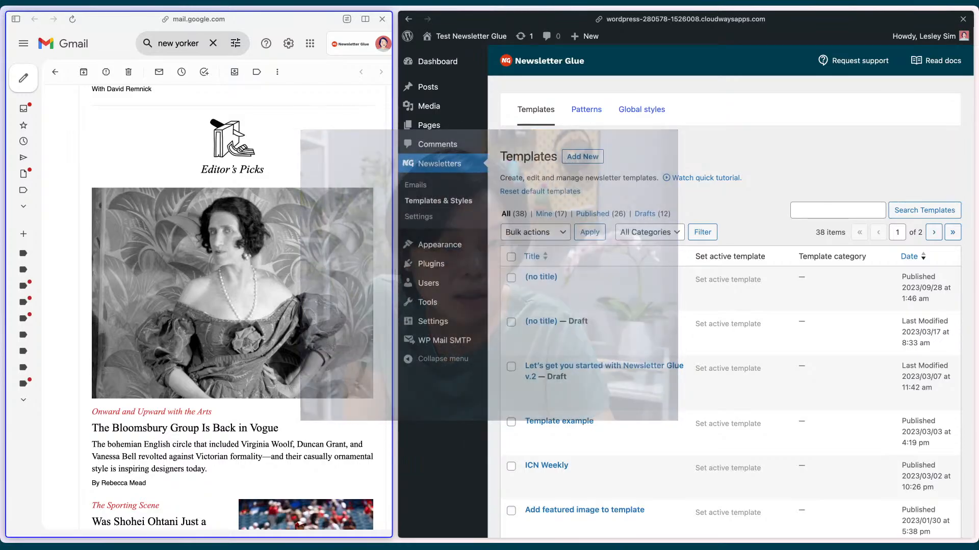
scroll(241, 186, "up", 5)
scroll(241, 186, "up", 10)
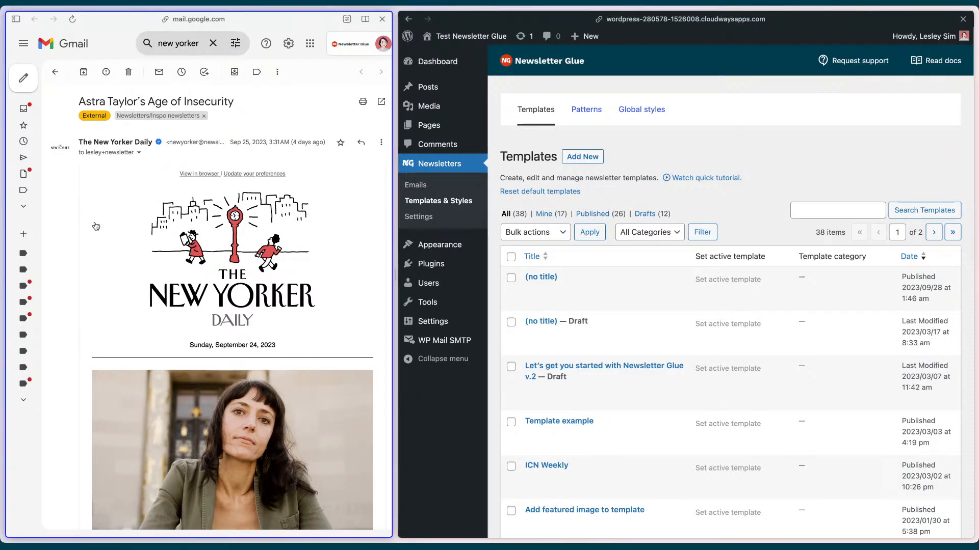
scroll(99, 229, "down", 5)
scroll(102, 237, "down", 12)
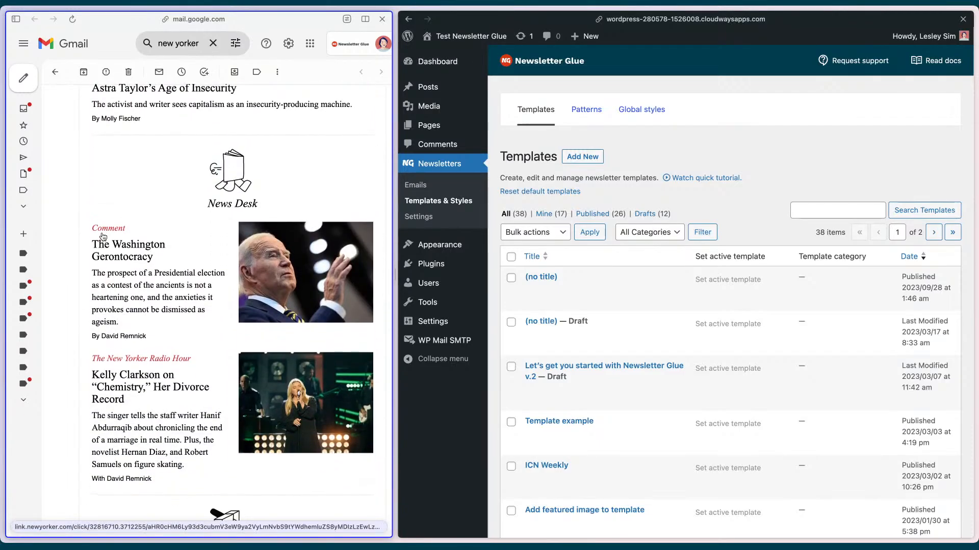
scroll(103, 237, "down", 2)
scroll(70, 246, "down", 6)
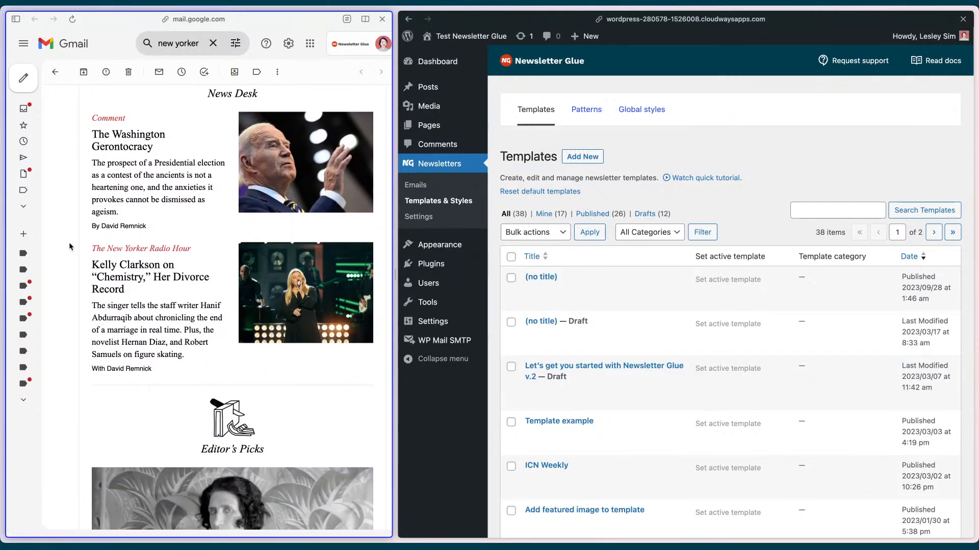
scroll(69, 246, "down", 8)
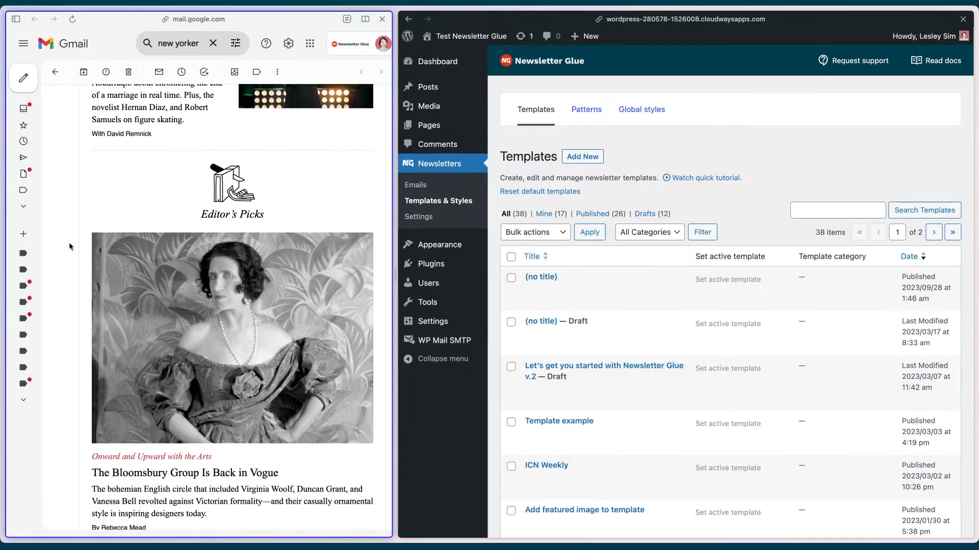
scroll(70, 247, "down", 10)
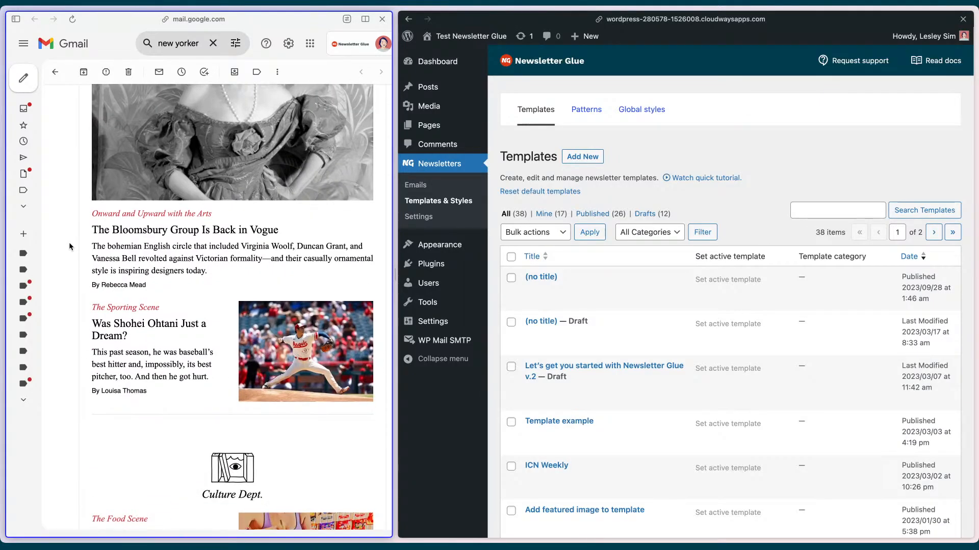
scroll(70, 247, "down", 15)
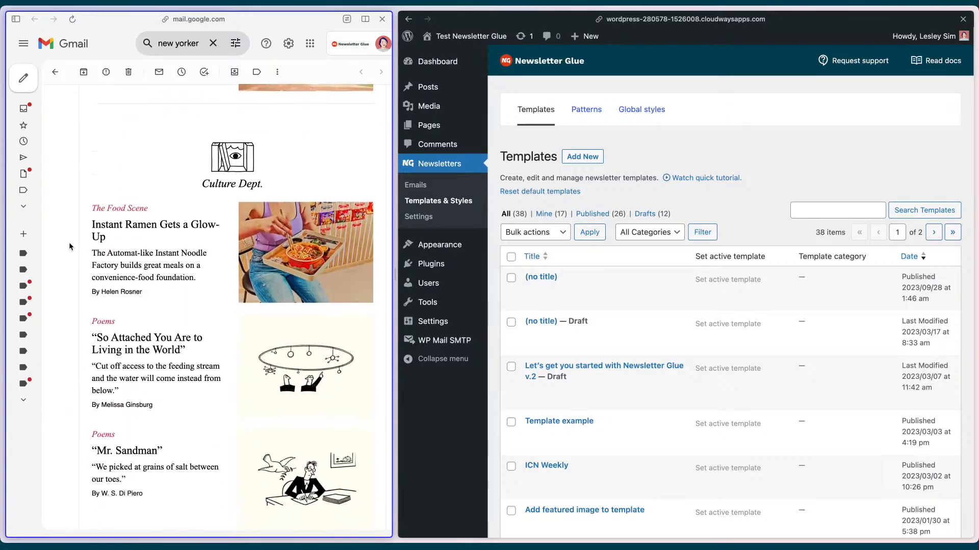
scroll(70, 247, "down", 10)
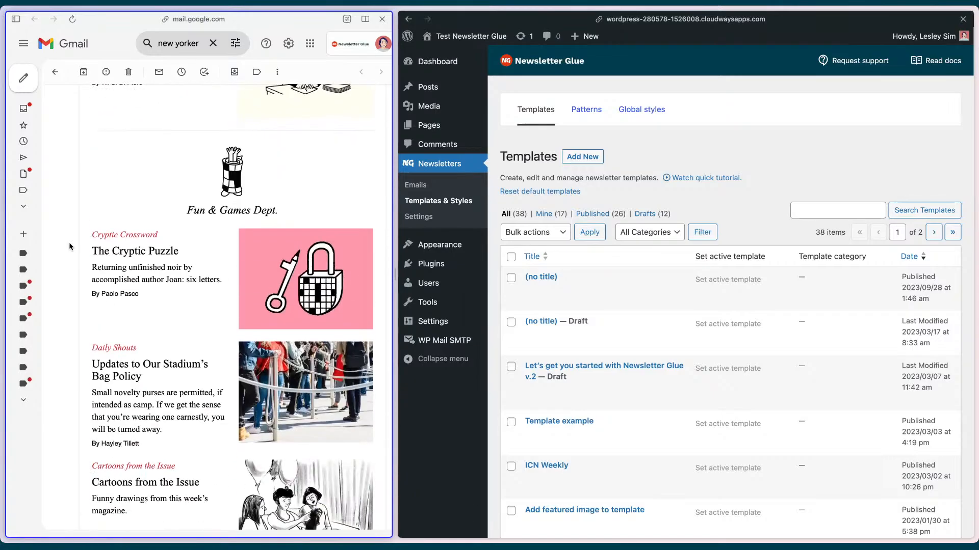
scroll(69, 247, "down", 10)
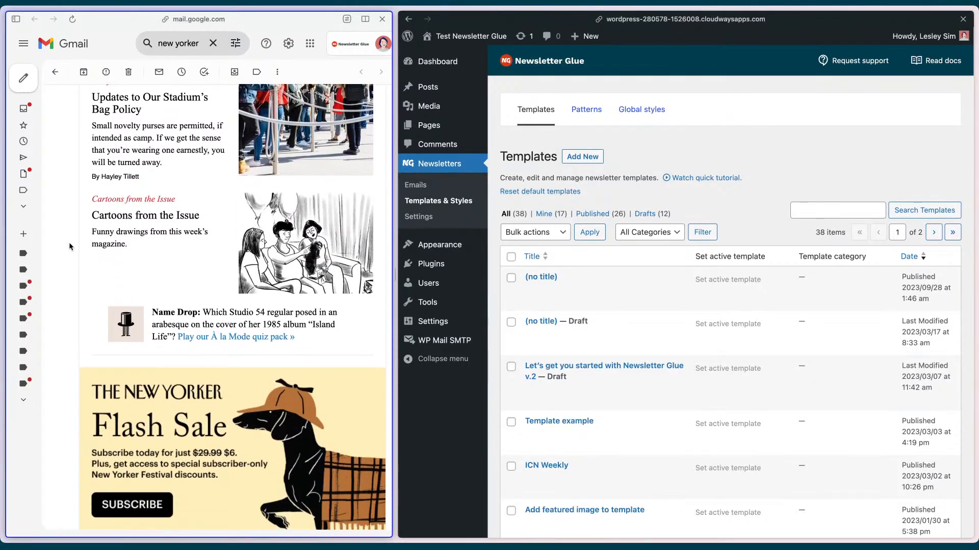
scroll(70, 247, "down", 5)
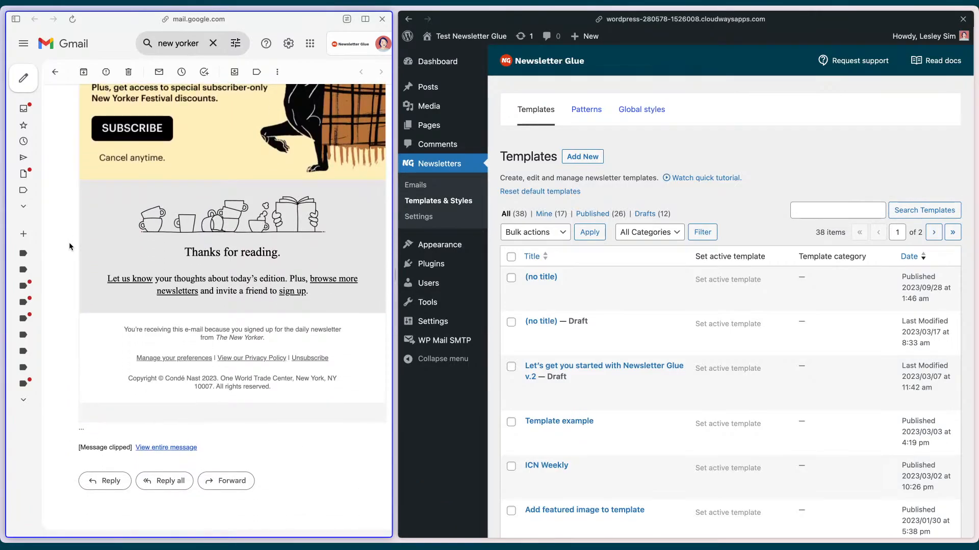
scroll(70, 237, "up", 15)
scroll(71, 238, "up", 10)
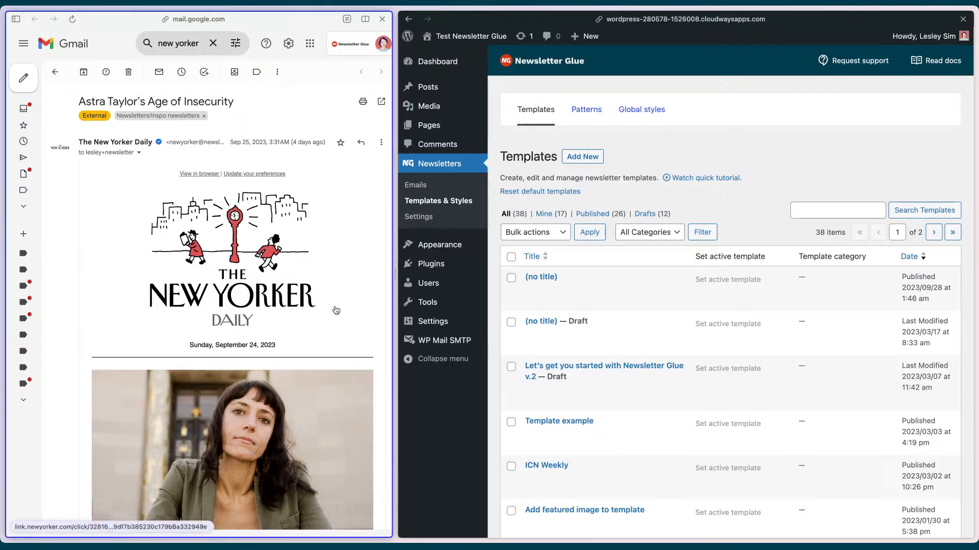
Add a new newsletter template in Newsletter Glue and collapse its Send as newsletter section
mouse_move(401, 320)
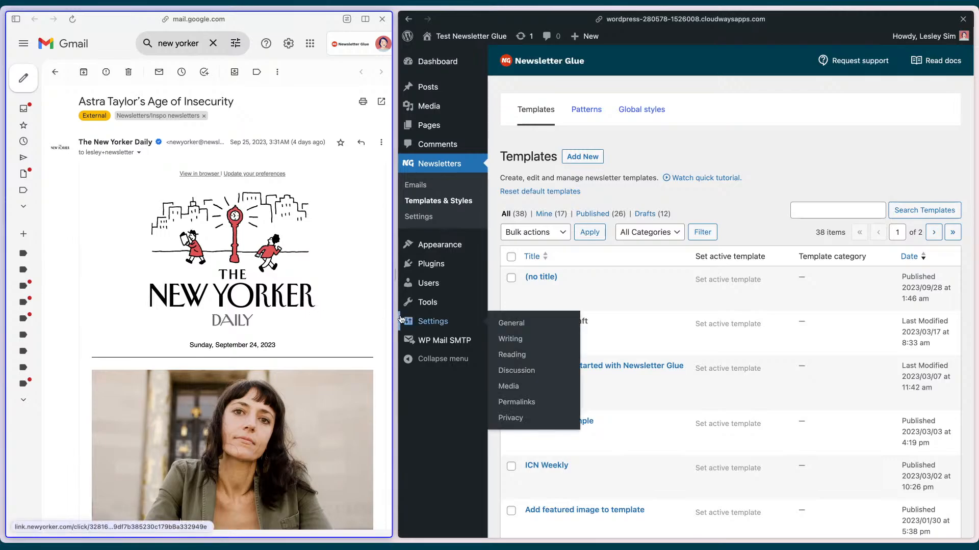
left_click(420, 434)
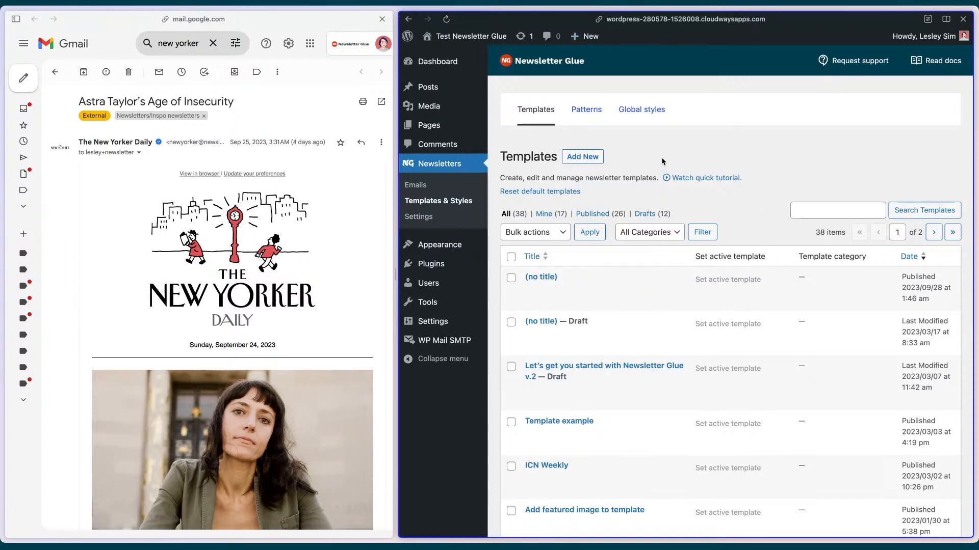
scroll(655, 139, "down", 4)
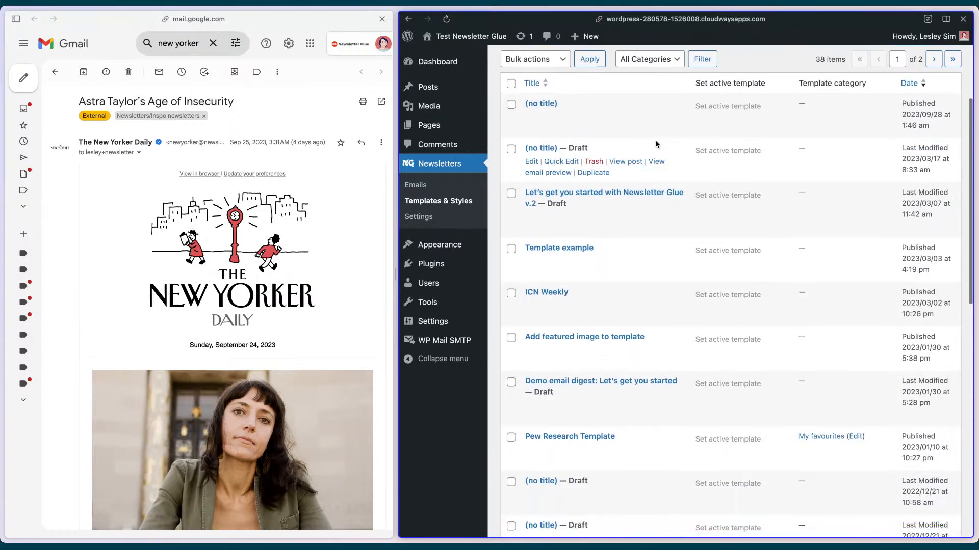
scroll(656, 140, "up", 2)
scroll(657, 143, "up", 2)
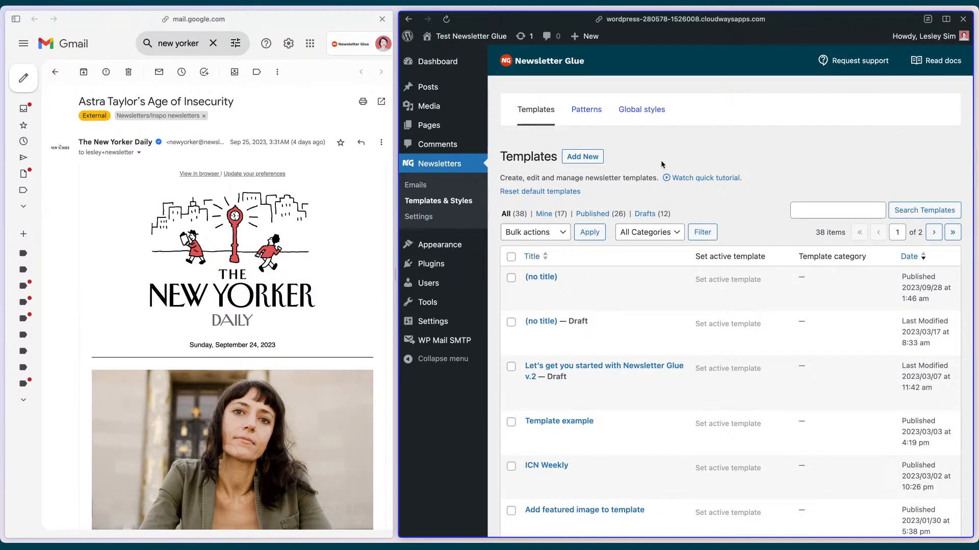
scroll(547, 131, "down", 1)
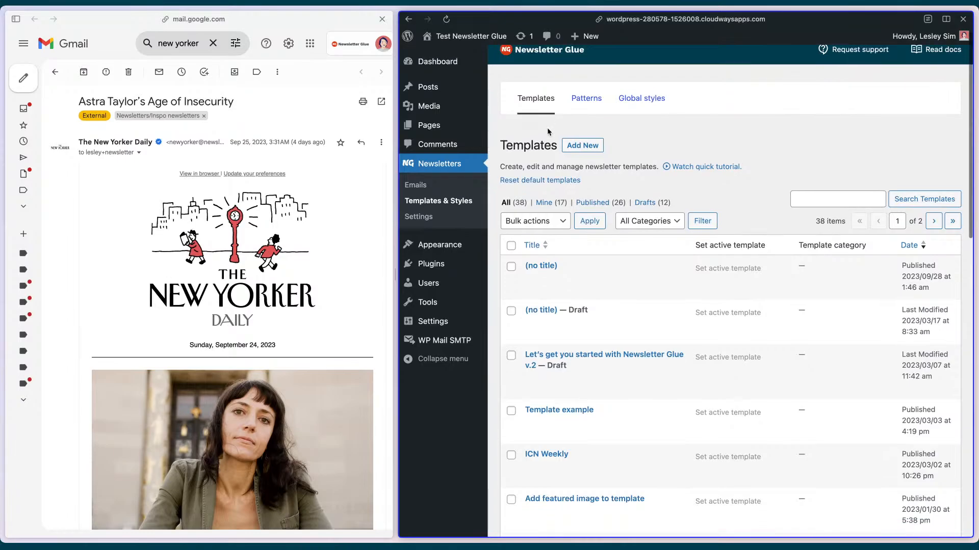
scroll(547, 131, "up", 1)
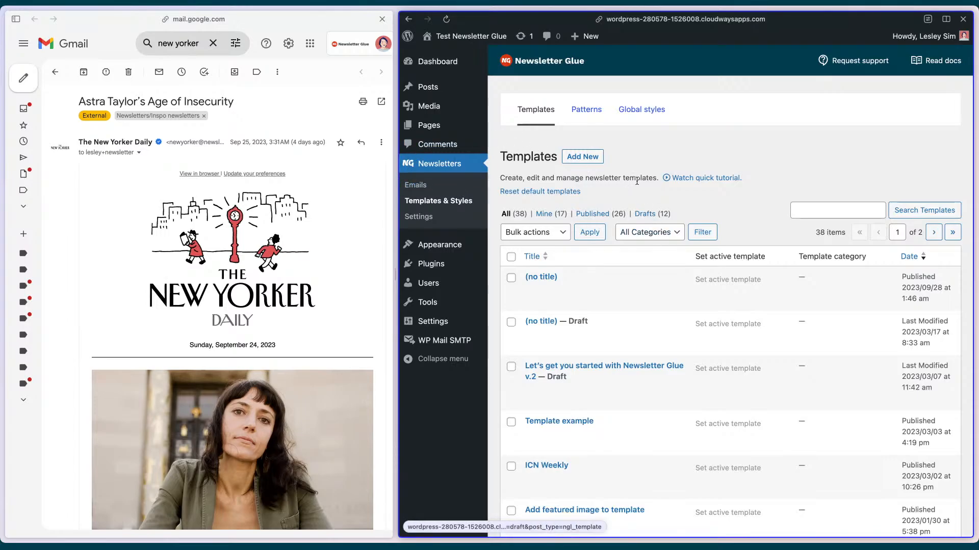
left_click(580, 158)
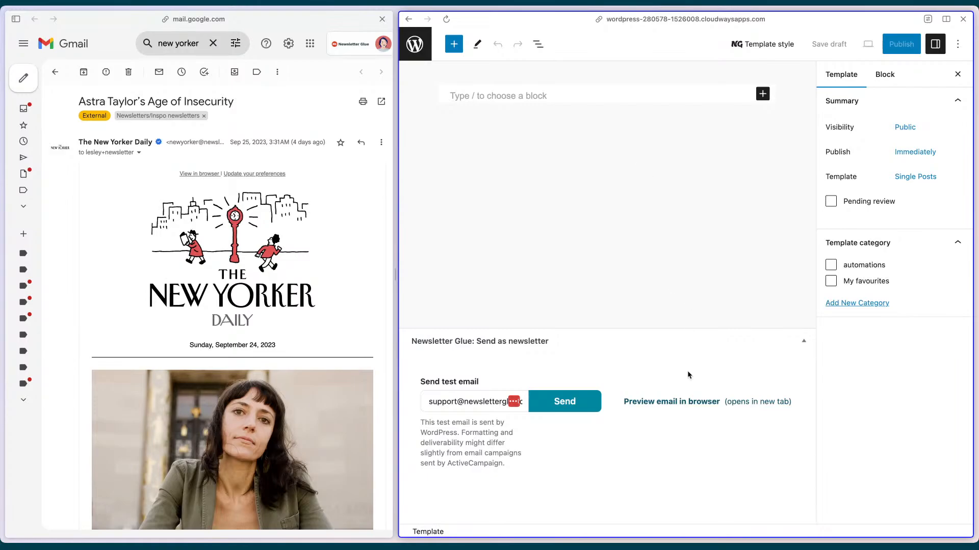
left_click(803, 342)
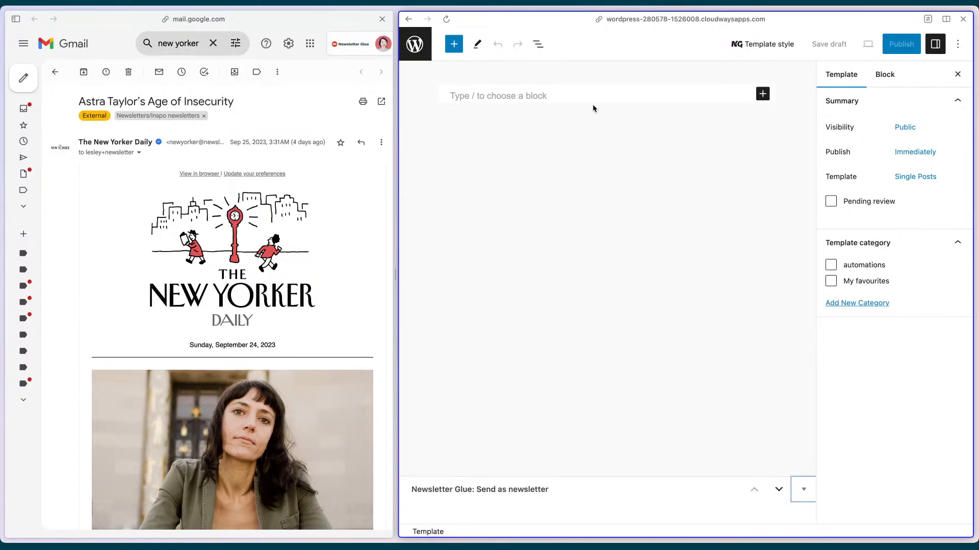
Widen the email pane beside the template editor and open the template style settings
left_click(544, 94)
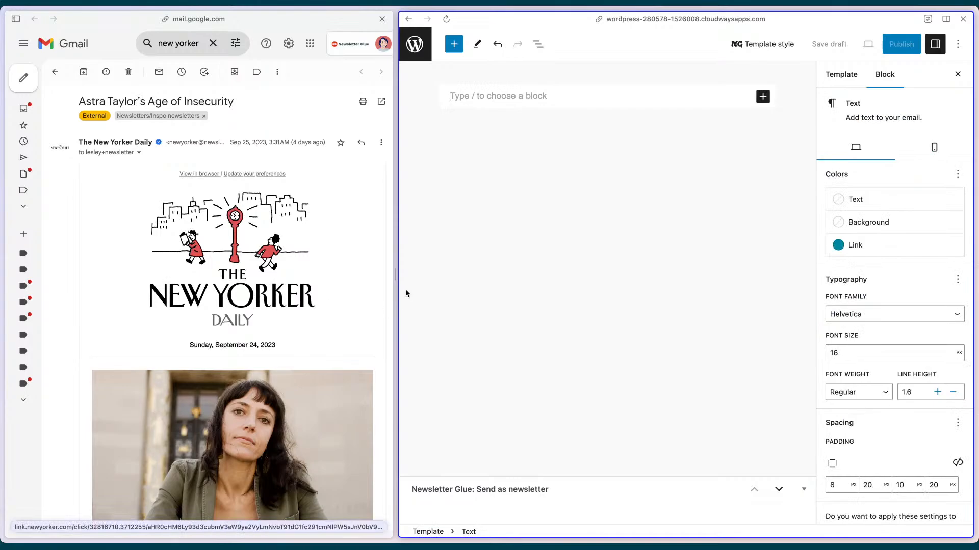
left_click_drag(396, 273, 448, 280)
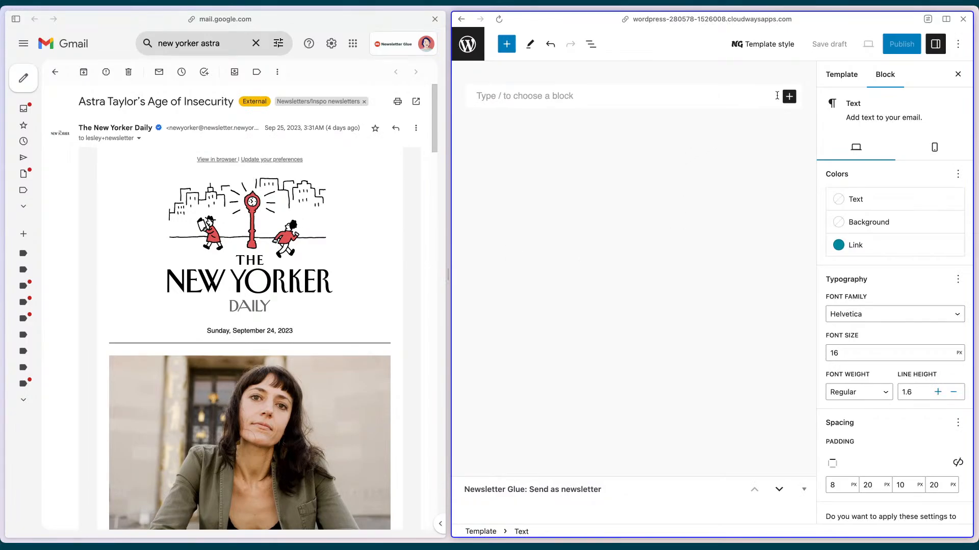
left_click(776, 43)
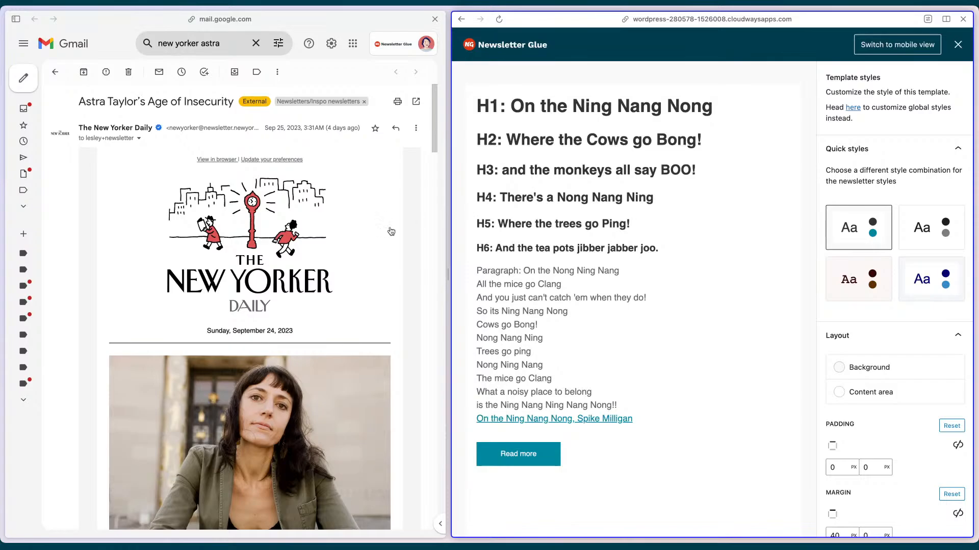
Sample the New Yorker email's outer grey background colour and set the template's layout background to #F5F5F5
left_click(418, 235)
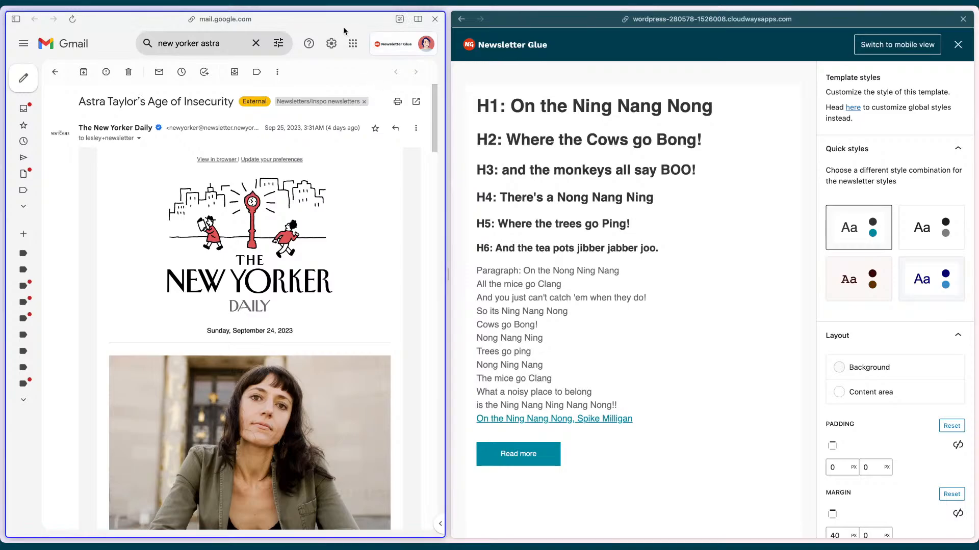
key("ctrl+alt+p")
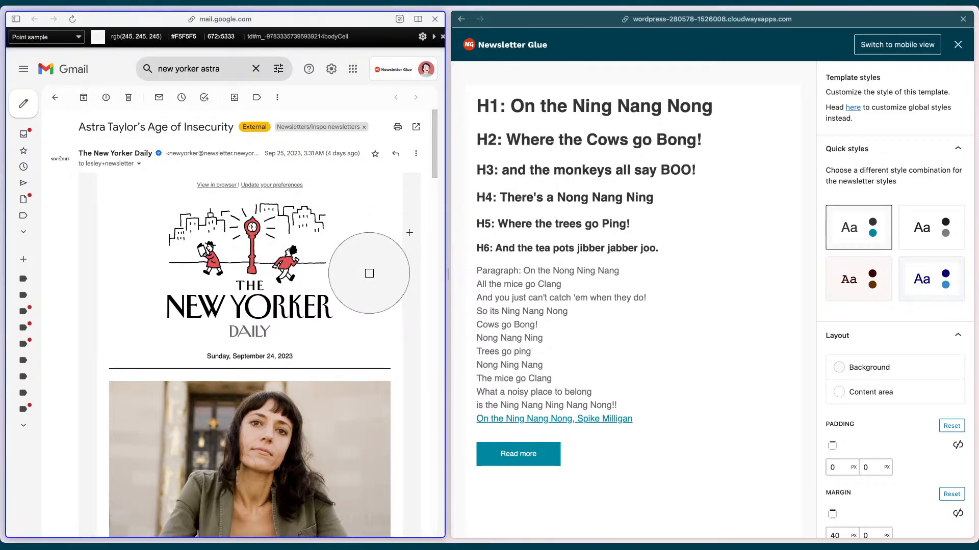
left_click(409, 232)
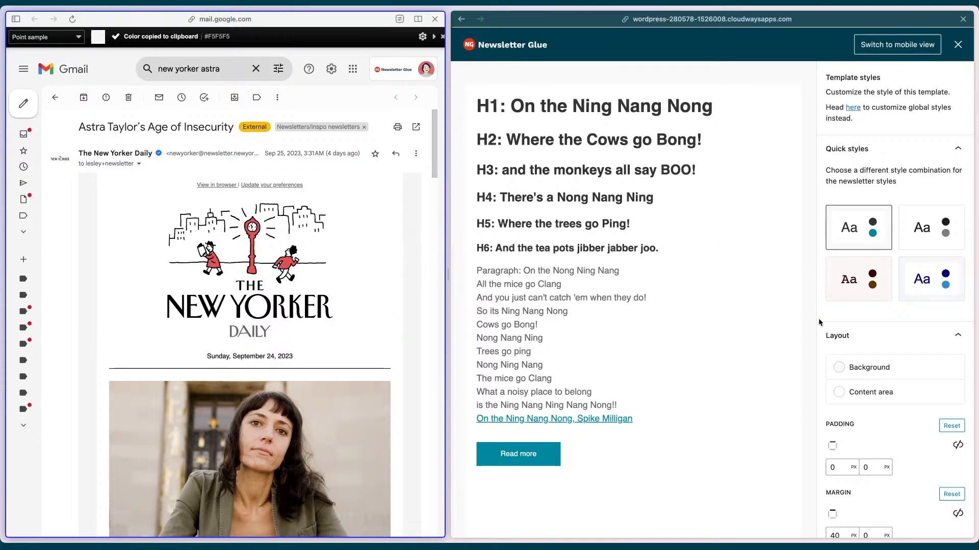
left_click(867, 368)
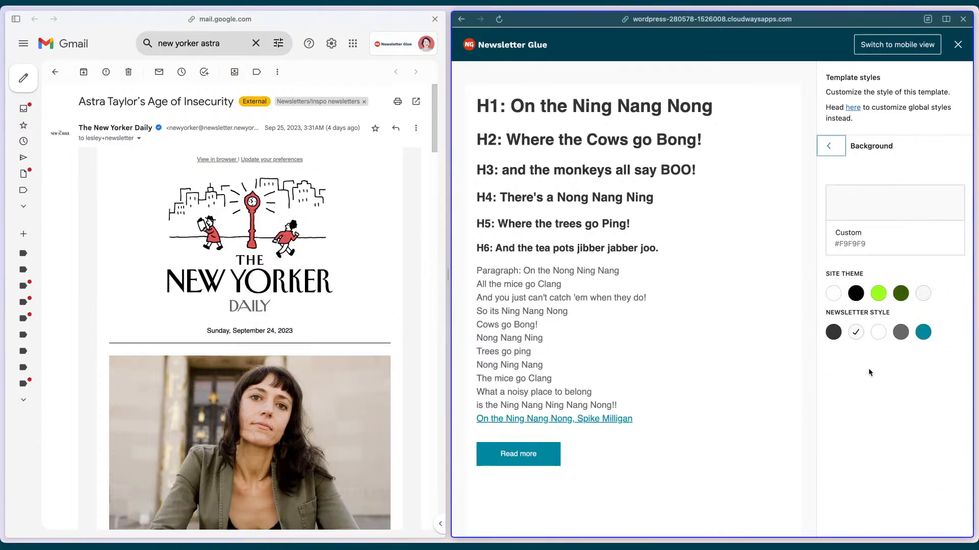
left_click(865, 216)
double_click(880, 443)
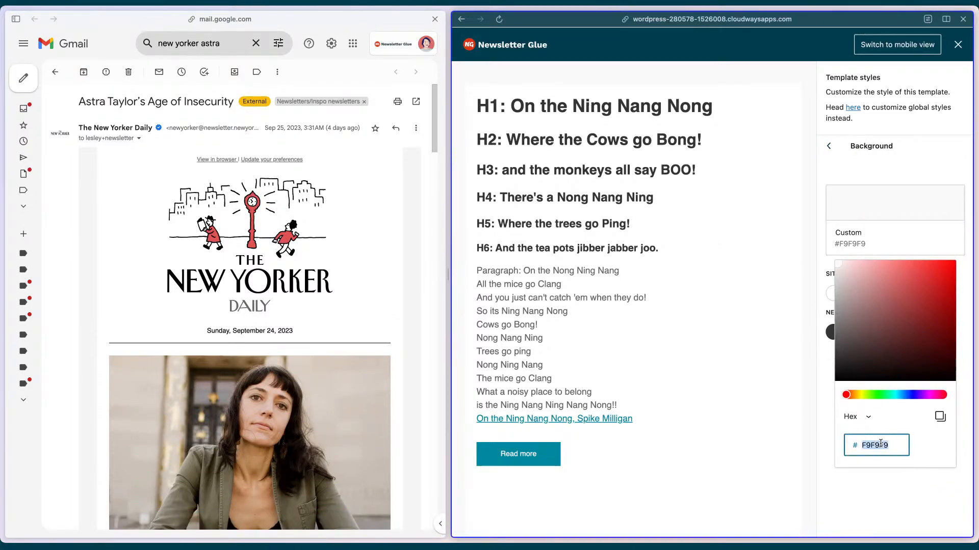
key("super+v")
left_click(907, 487)
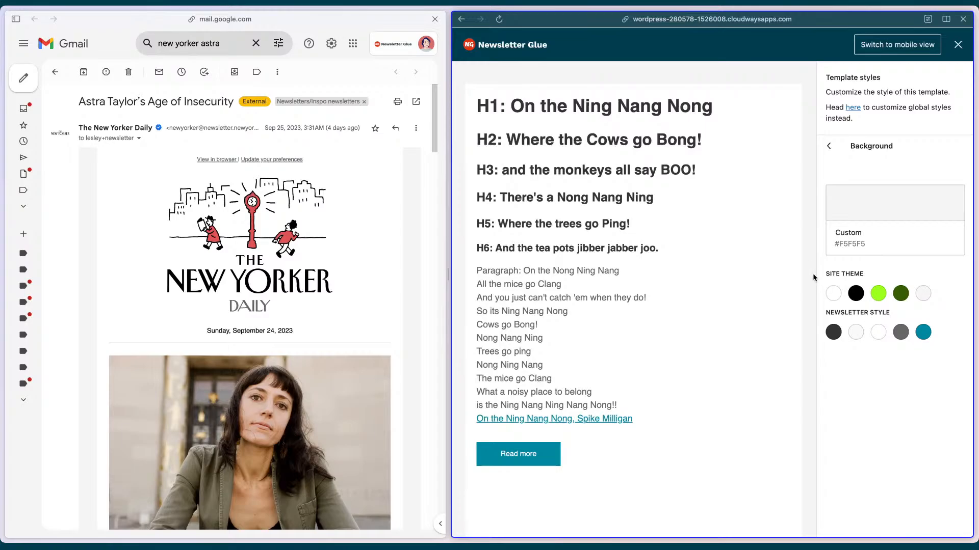
left_click(829, 146)
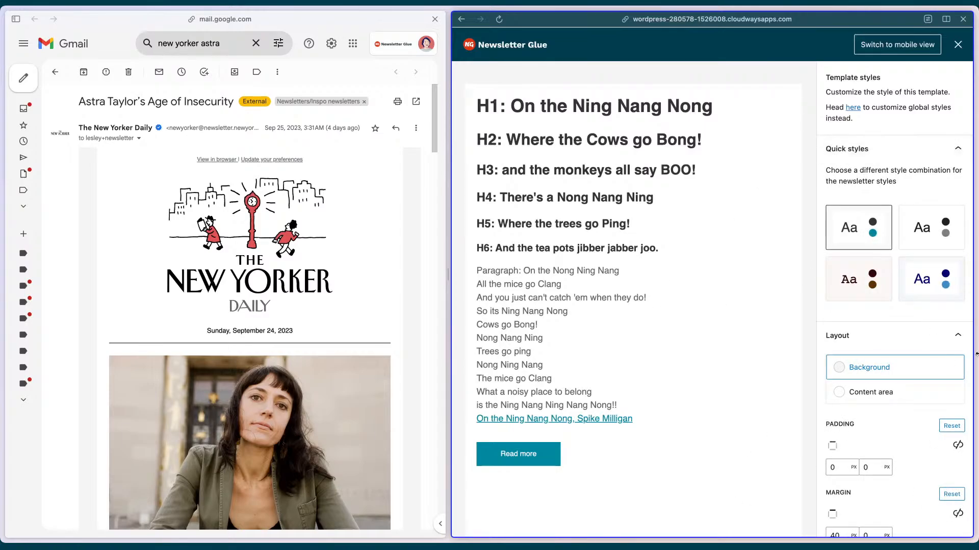
Open the template's Heading 1 typography settings
scroll(867, 343, "down", 5)
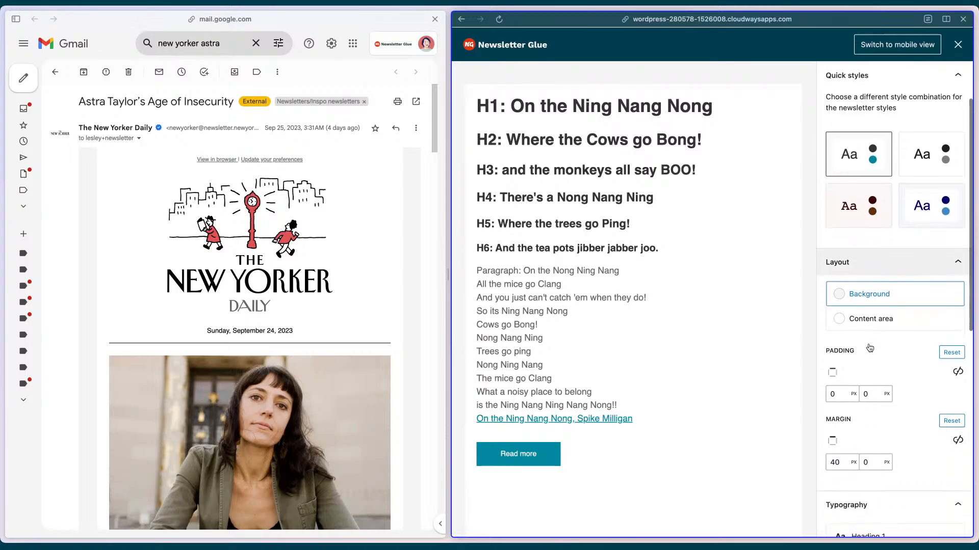
scroll(868, 344, "down", 5)
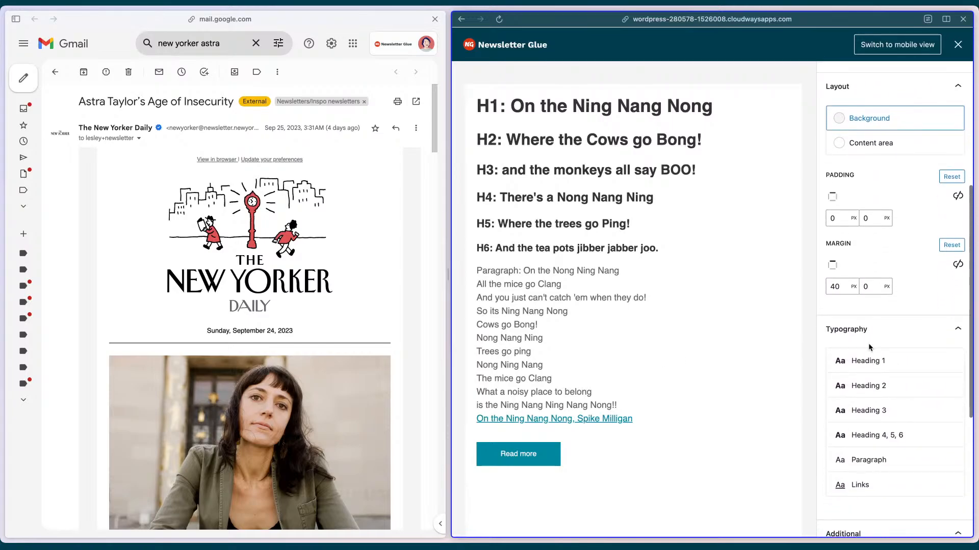
left_click(881, 357)
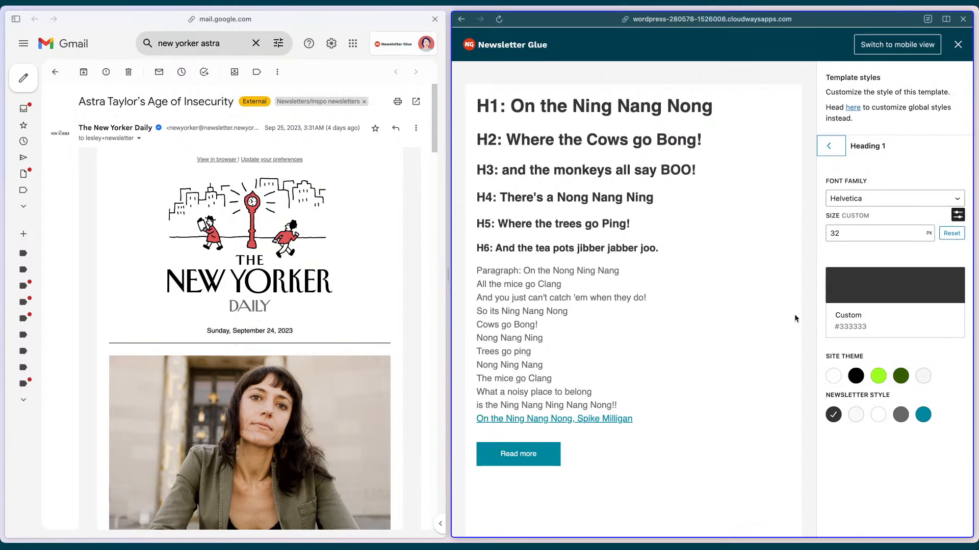
Check which fonts the New Yorker Daily email uses with the font identifier extension, and close its results
left_click(388, 21)
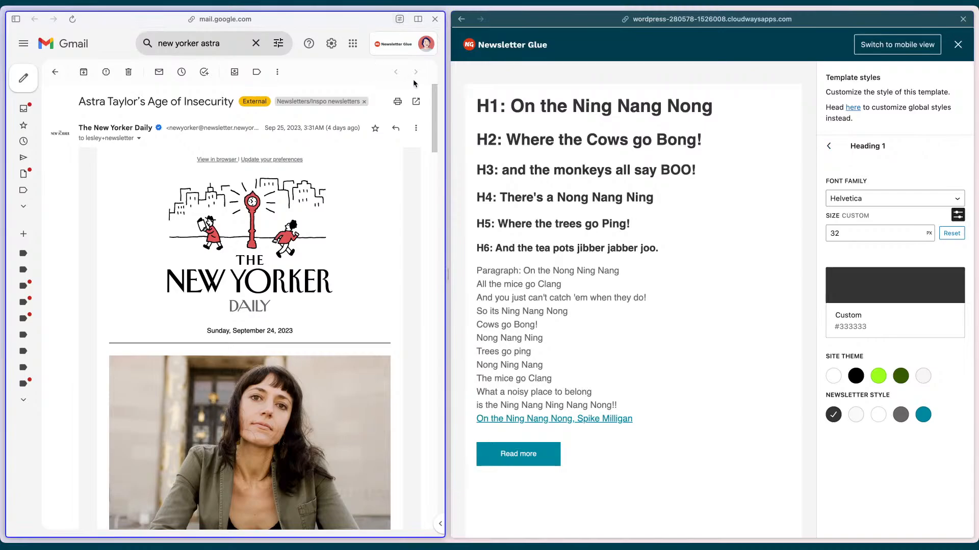
left_click(406, 46)
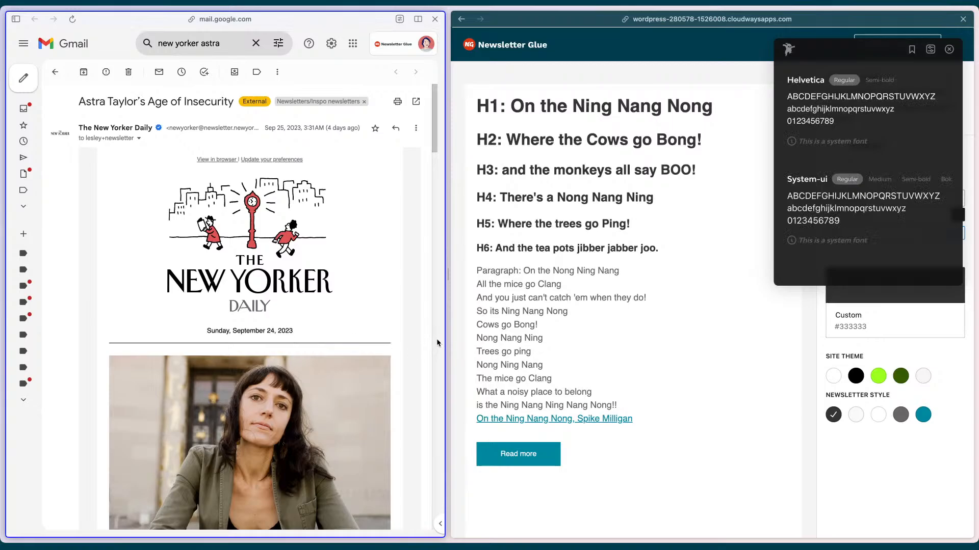
scroll(409, 339, "down", 1)
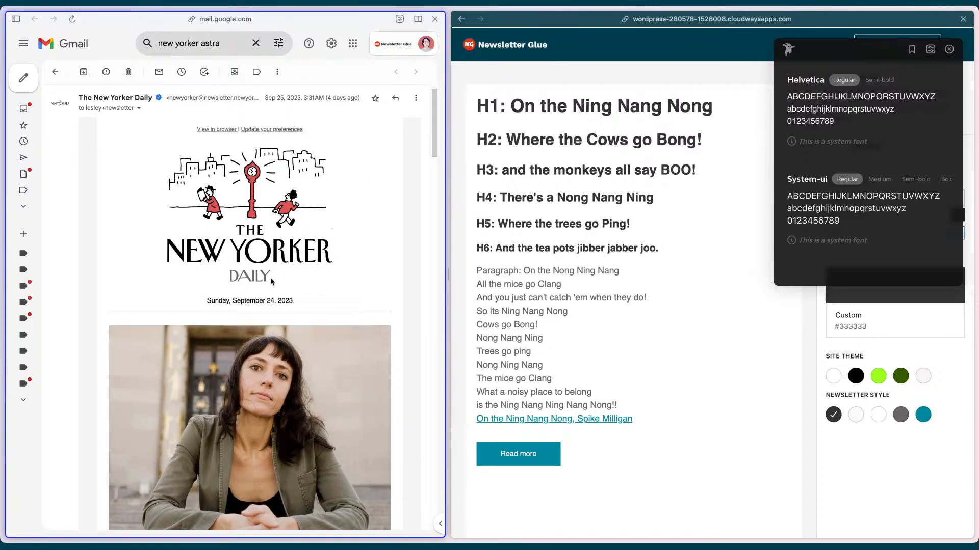
mouse_move(273, 299)
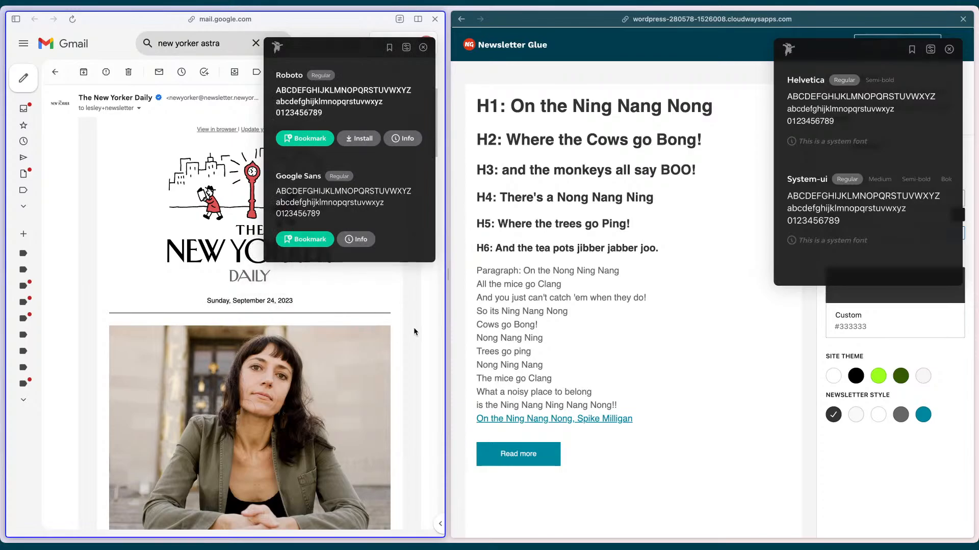
left_click(423, 47)
left_click(949, 49)
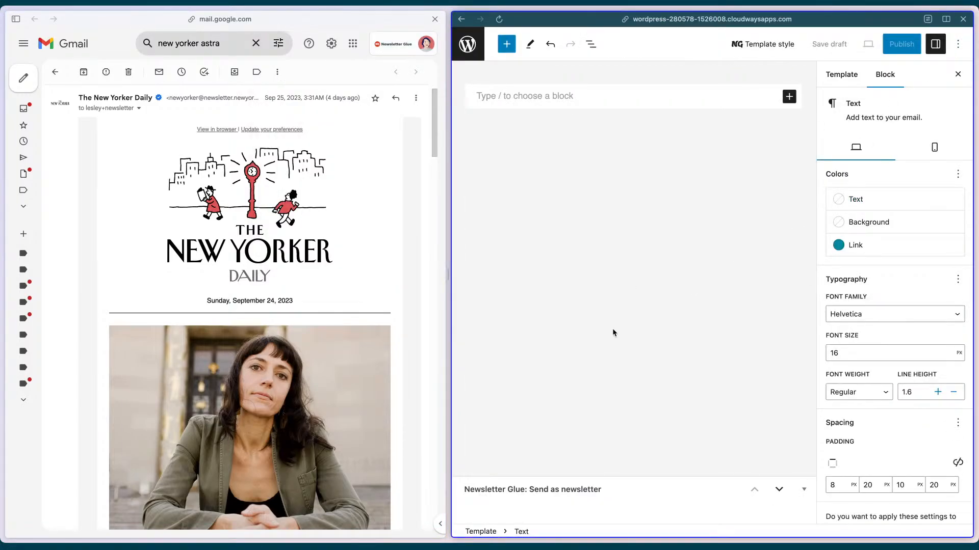
Reopen the template's Heading 1 style settings and set the heading colour to black #000000
left_click(765, 44)
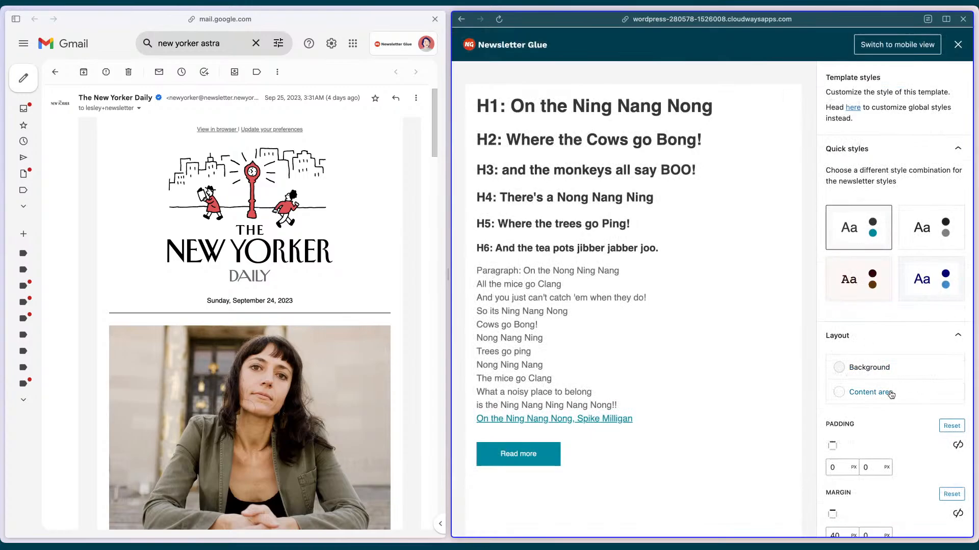
scroll(877, 395, "down", 5)
left_click(866, 315)
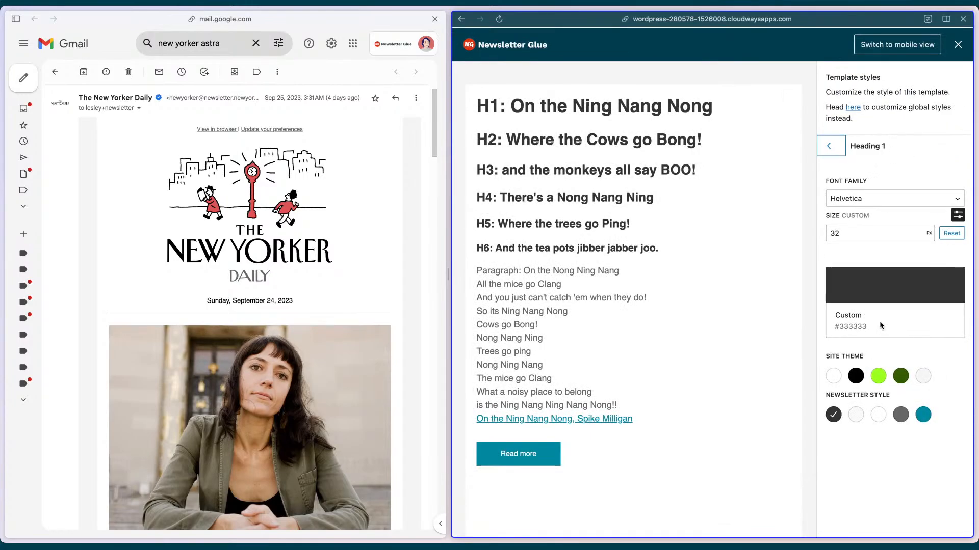
left_click(860, 289)
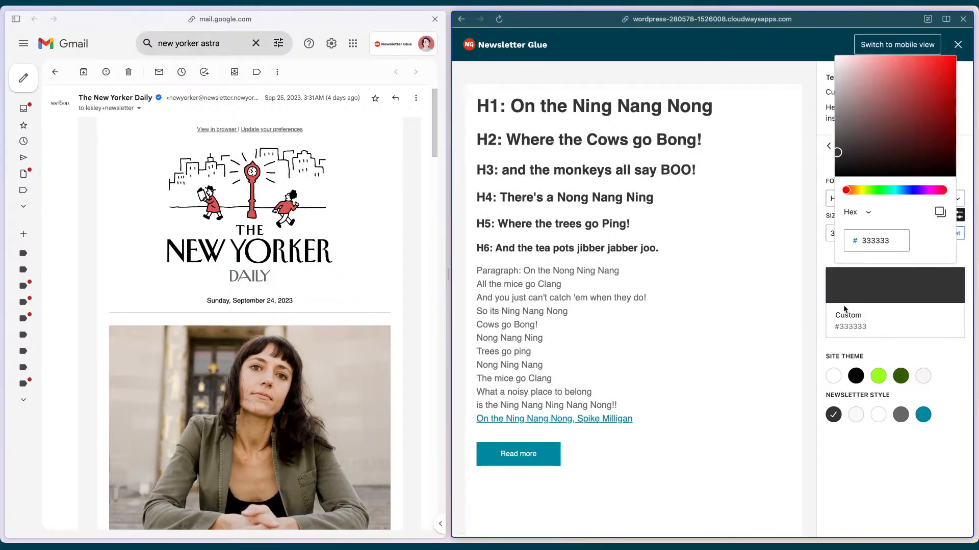
left_click(856, 378)
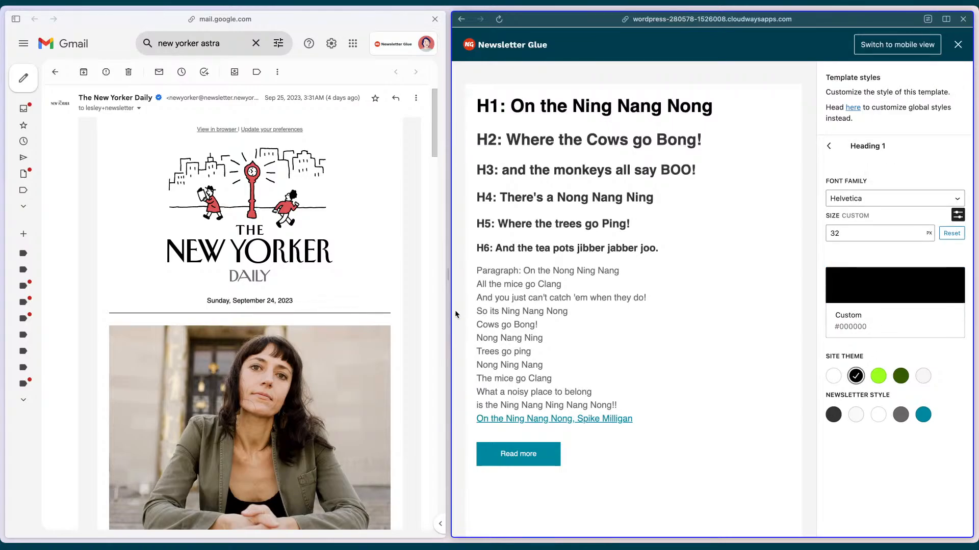
Try to identify the font of the email's lead article headline with the font identifier, and return to the email beside the editor
scroll(377, 292, "down", 4)
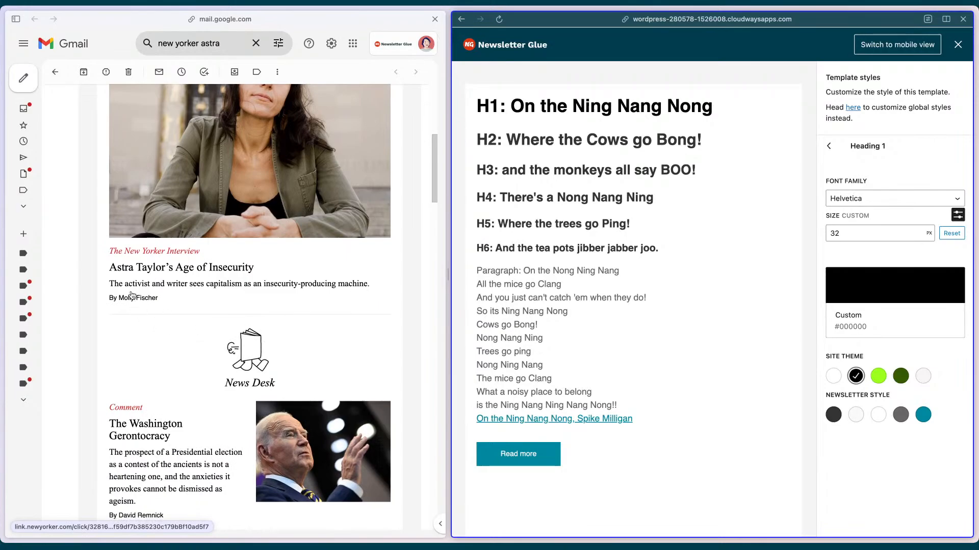
left_click(372, 15)
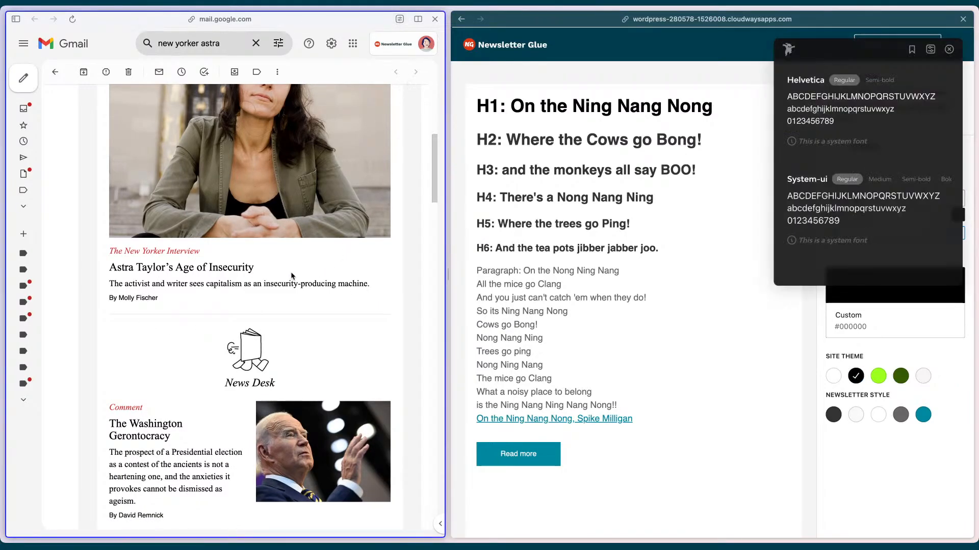
left_click(267, 271)
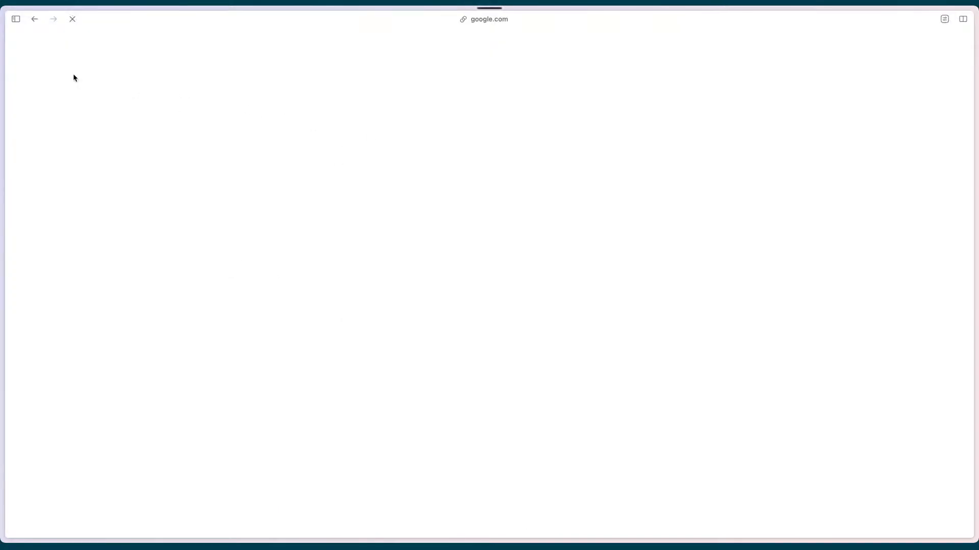
left_click(34, 19)
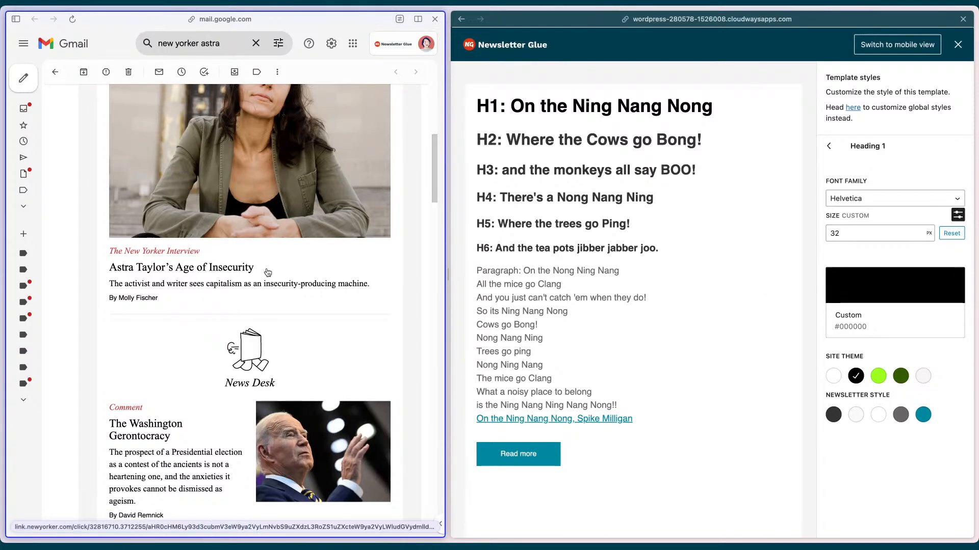
left_click(217, 267)
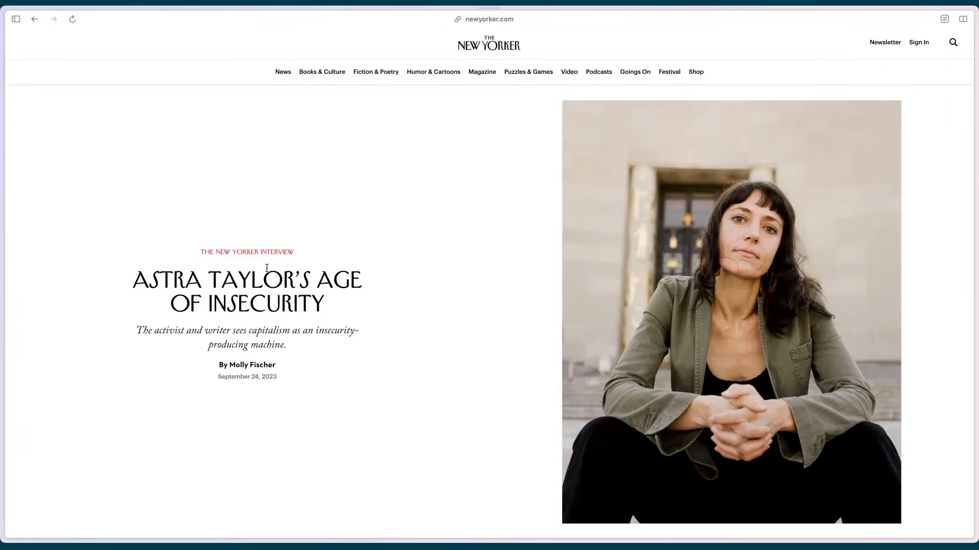
left_click(35, 19)
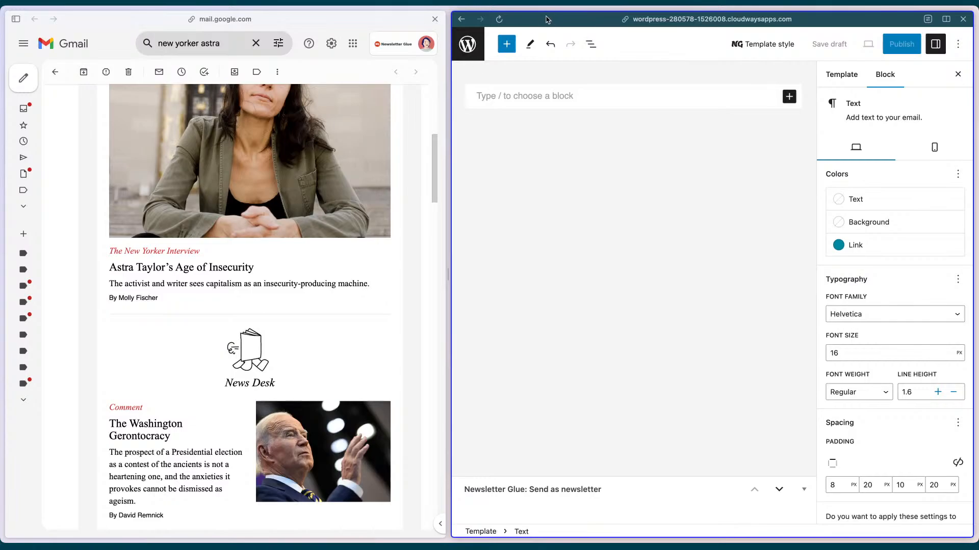
Reload the new template's editor page
left_click(769, 22)
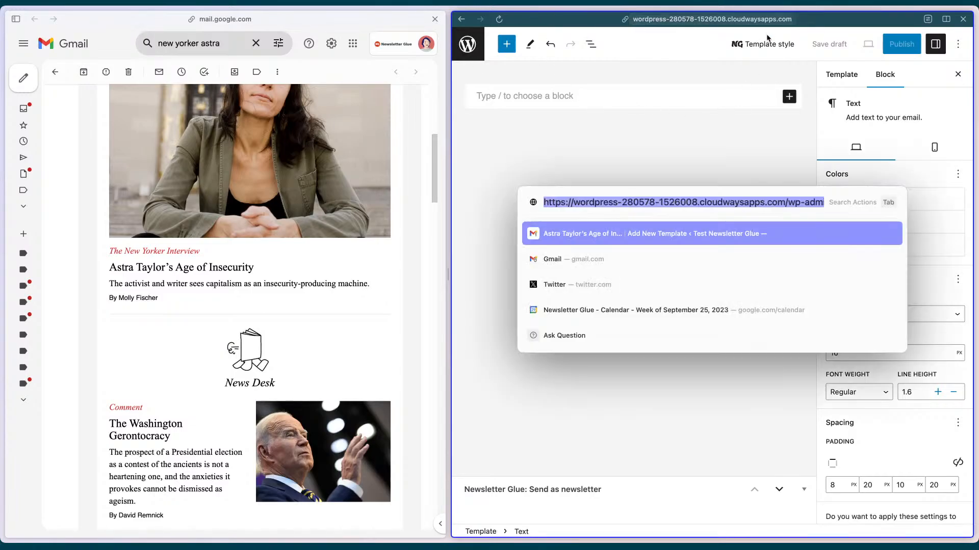
left_click(770, 47)
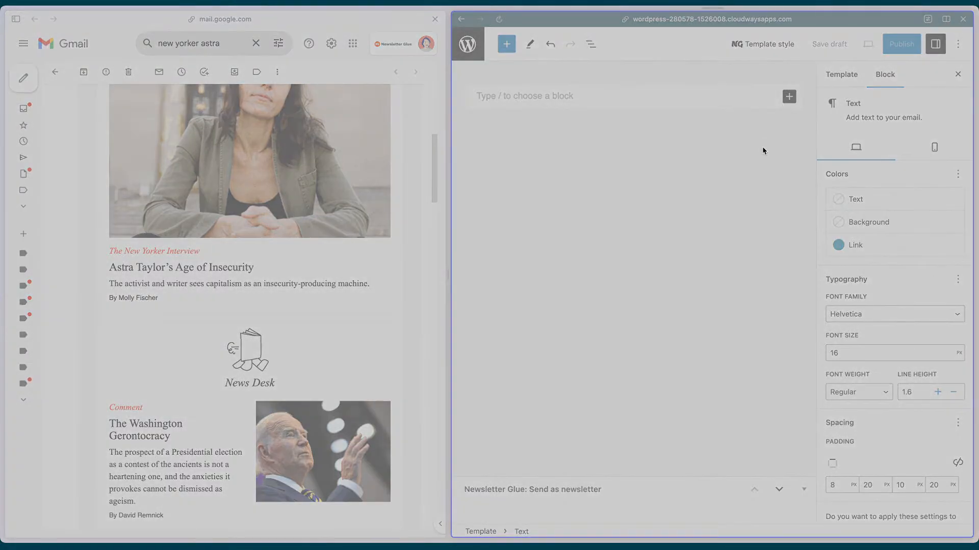
key("super+r")
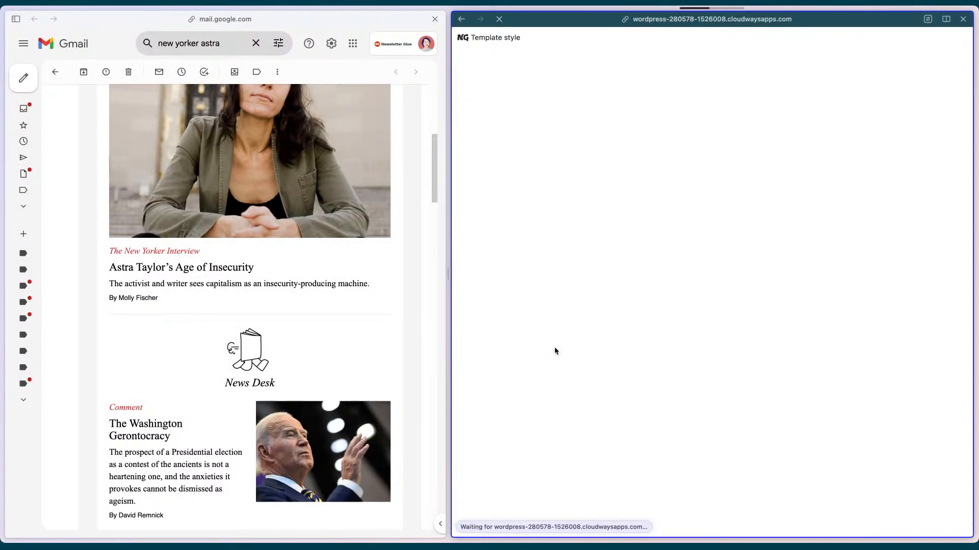
In the template styles, set the Heading 1 font to Times New Roman and its colour to black #000000
left_click(753, 44)
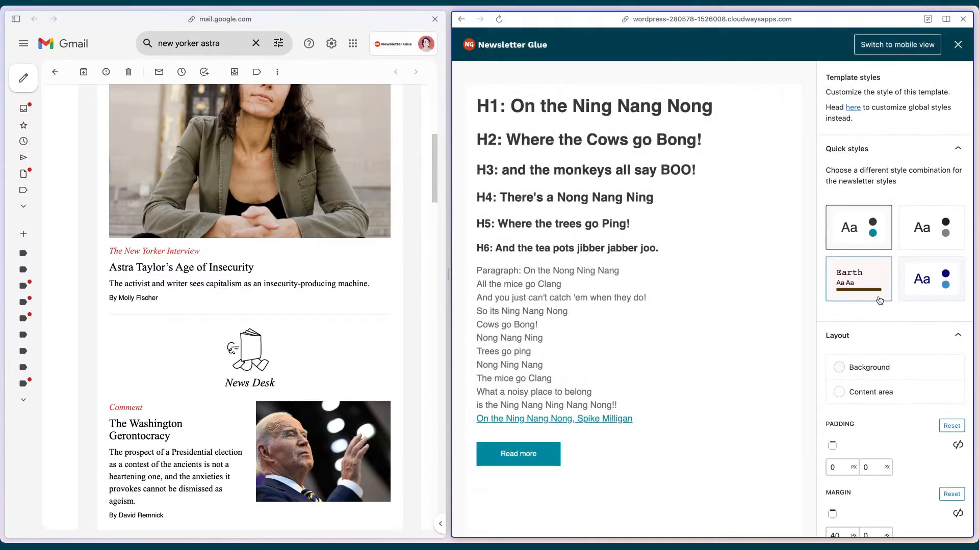
scroll(911, 407, "down", 5)
left_click(911, 413)
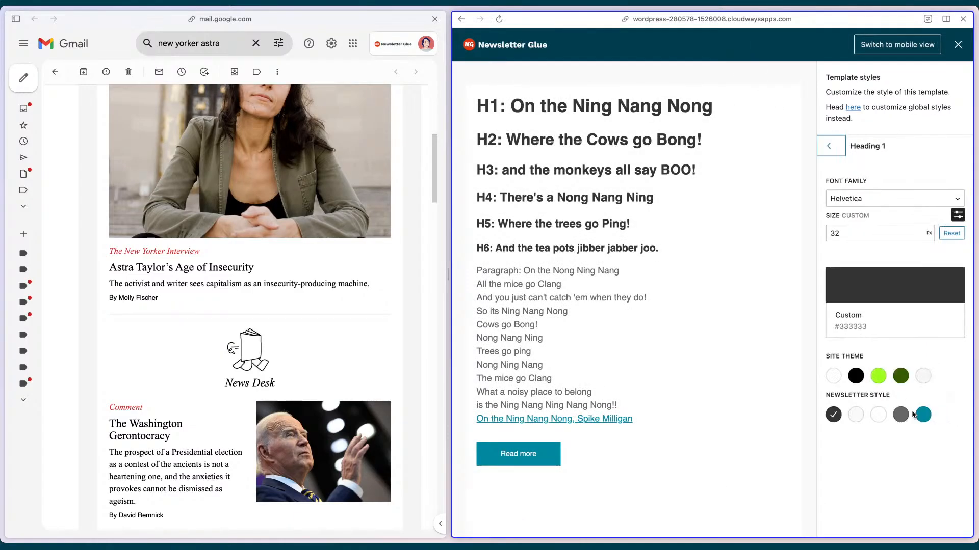
left_click(862, 202)
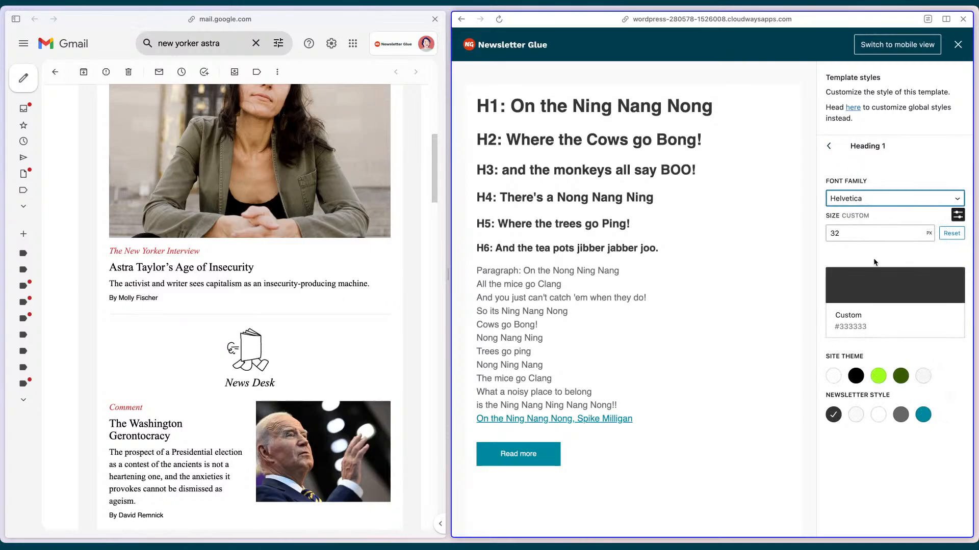
left_click(870, 323)
left_click(855, 376)
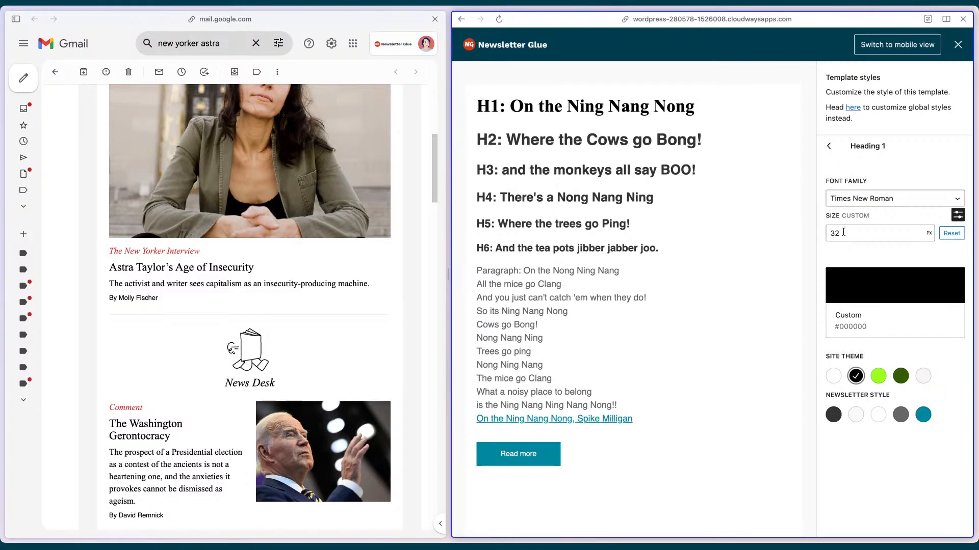
Set the template's Heading 2 font to Times New Roman with black as its colour
left_click(829, 146)
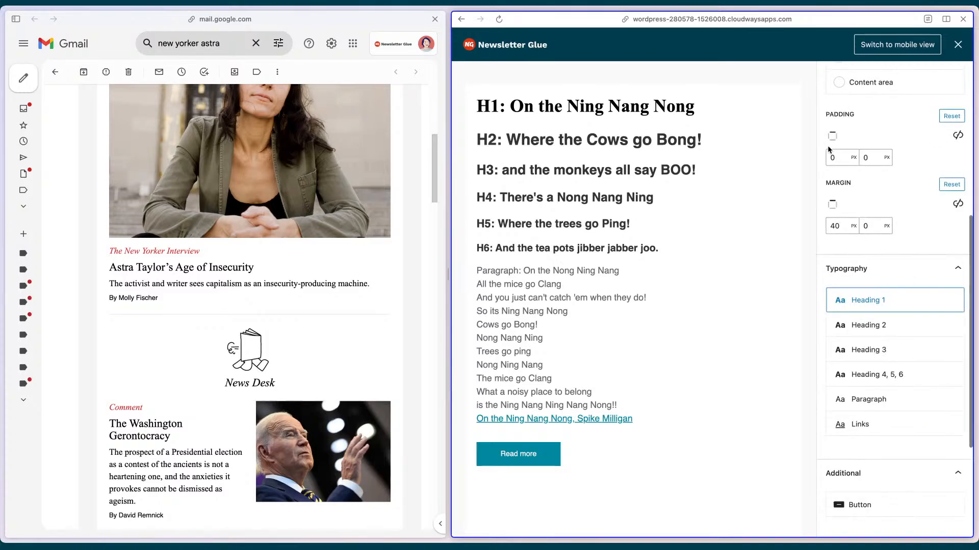
left_click(886, 325)
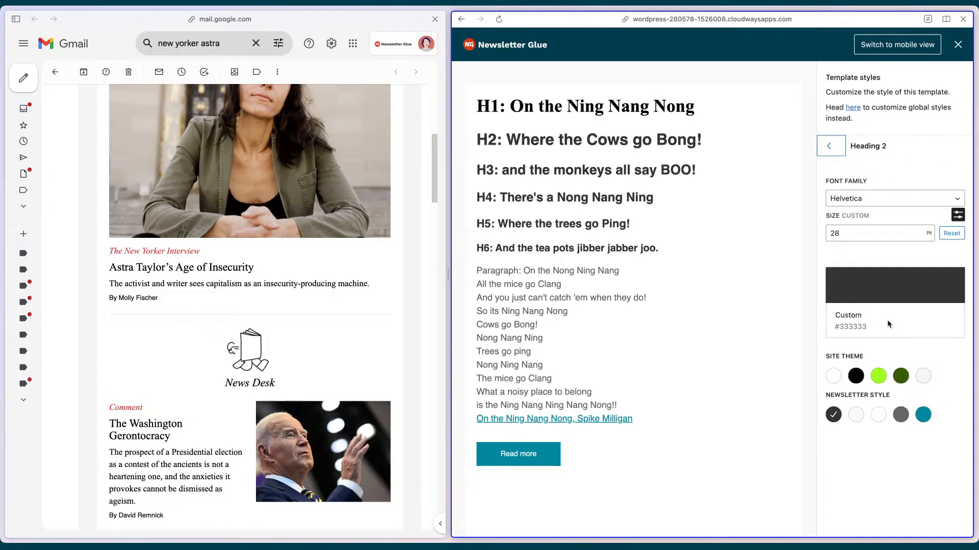
left_click(848, 201)
left_click(873, 240)
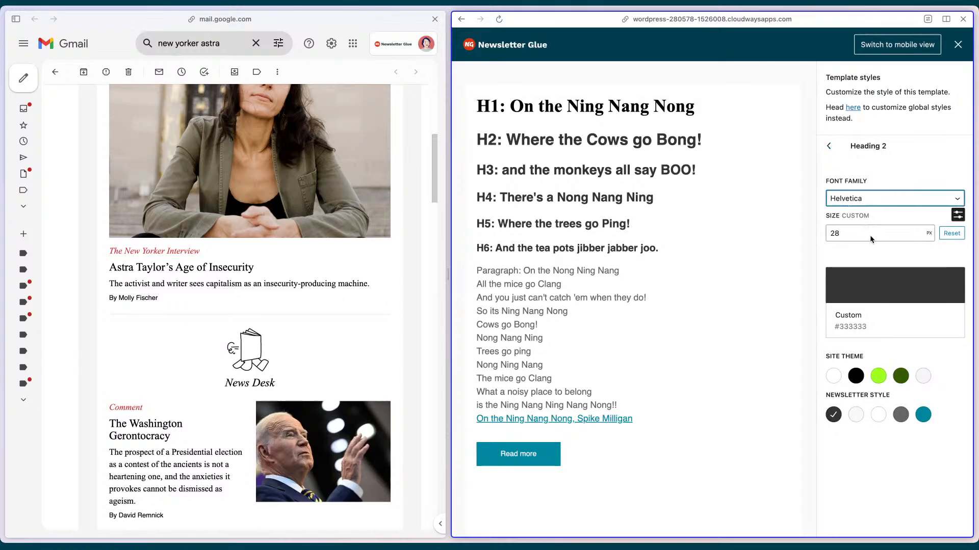
left_click(856, 376)
left_click(831, 148)
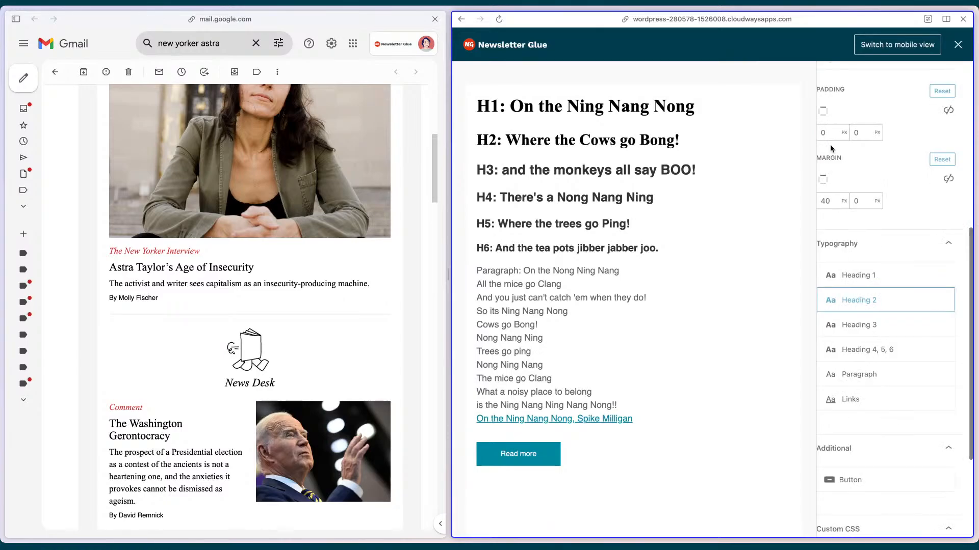
Set the template's Heading 3 font to Times New Roman and its colour to black #000000
left_click(872, 324)
left_click(850, 204)
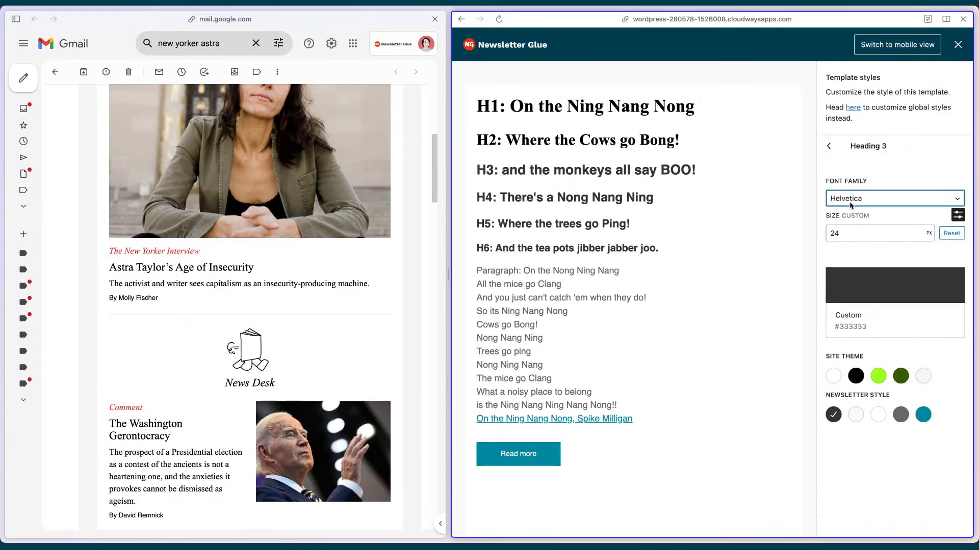
left_click(865, 249)
left_click(849, 234)
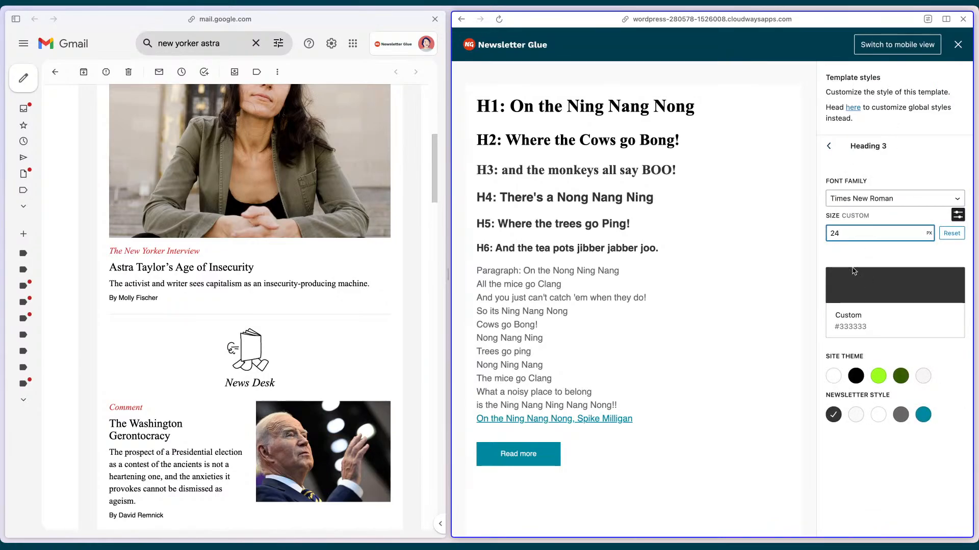
left_click(862, 376)
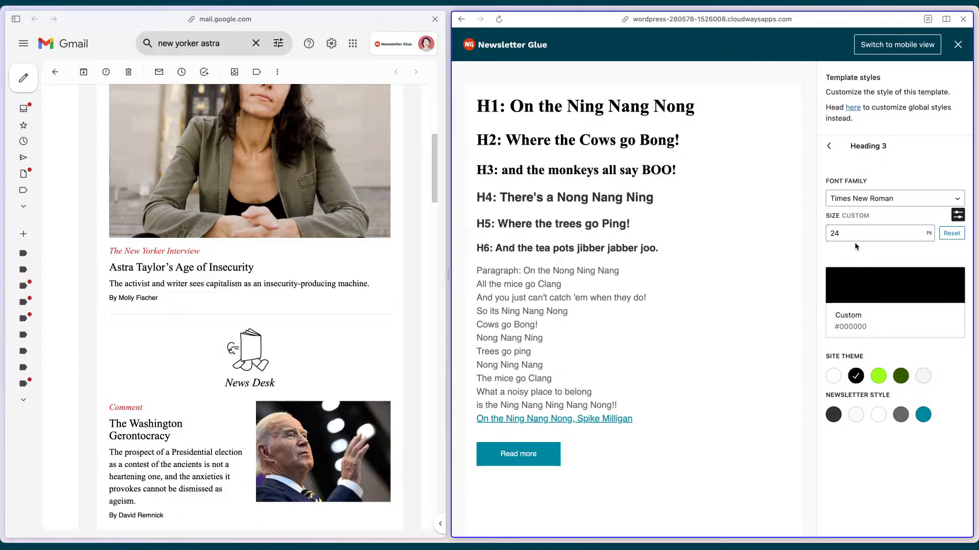
left_click(829, 148)
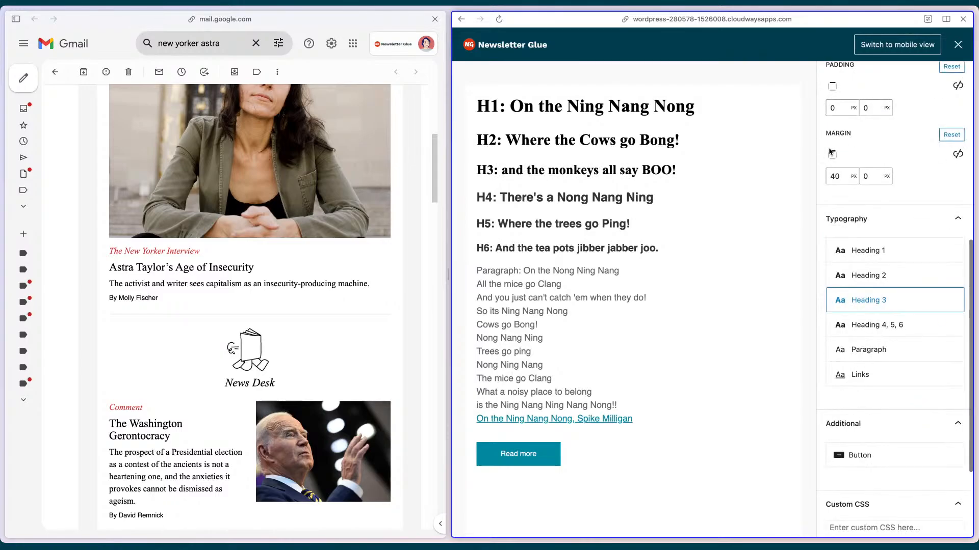
Set the template's Paragraph style to Times New Roman at 18 px with black #000000 as its colour
left_click(885, 350)
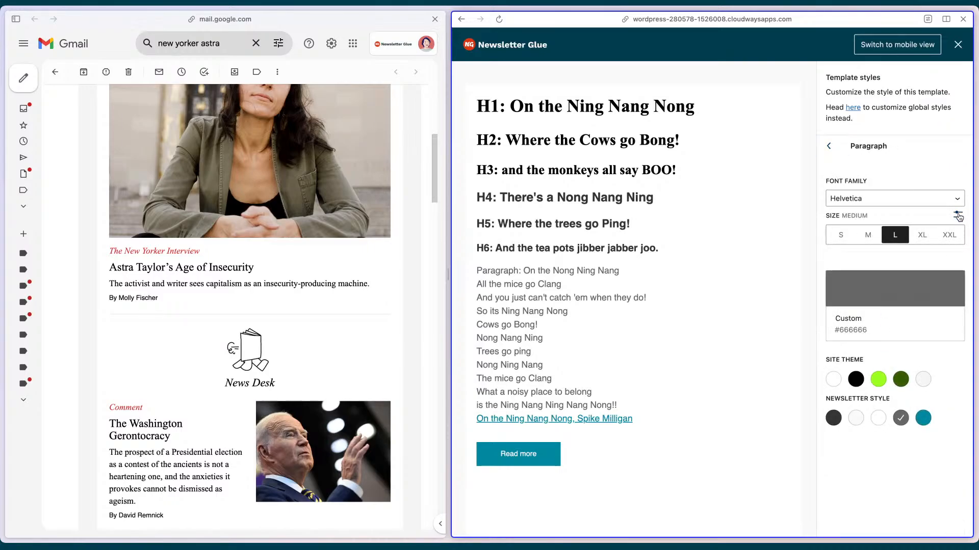
left_click(958, 215)
left_click(850, 235)
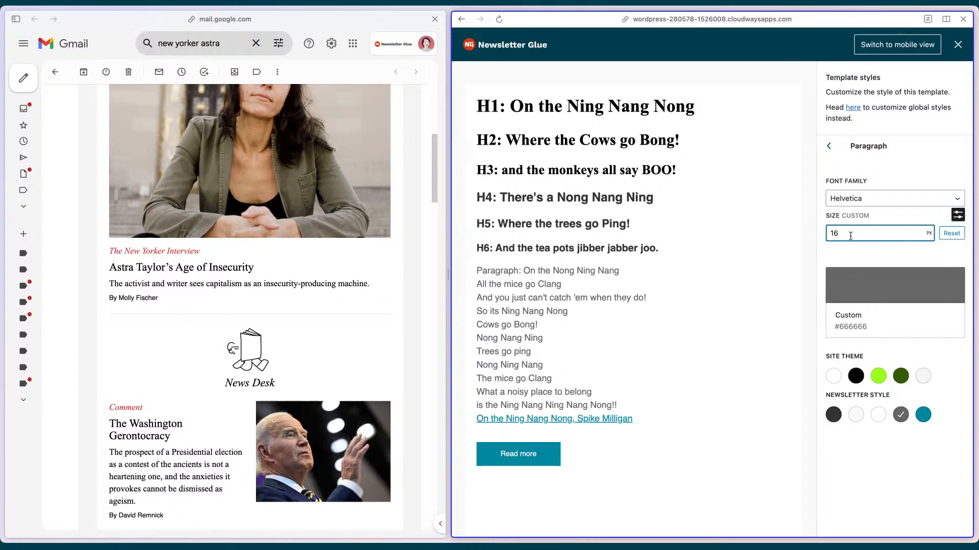
key("BackSpace")
type("8")
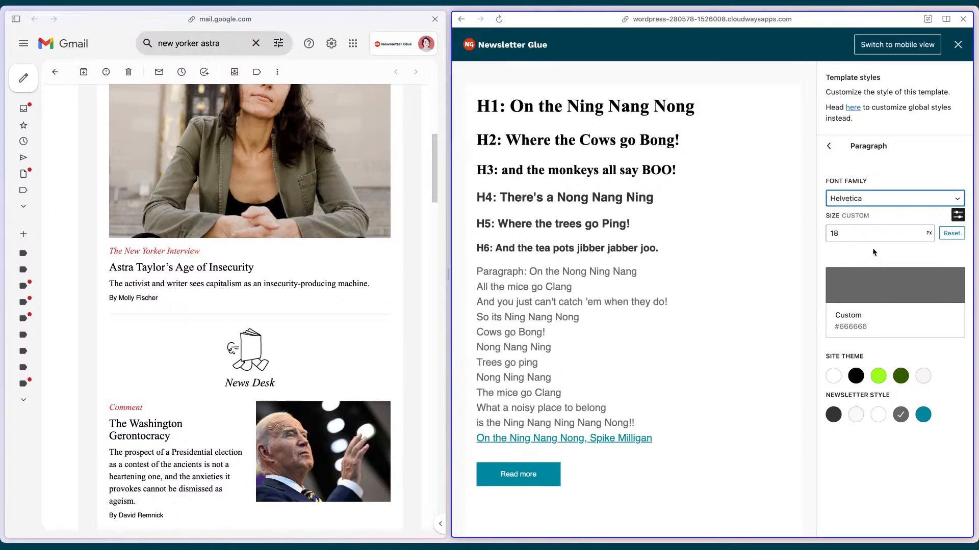
key("Down")
left_click(869, 300)
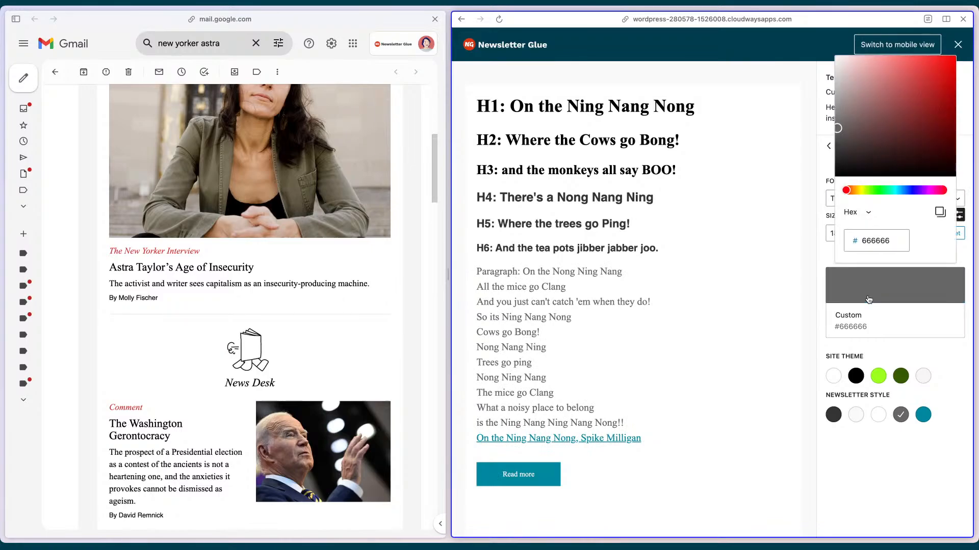
left_click(857, 374)
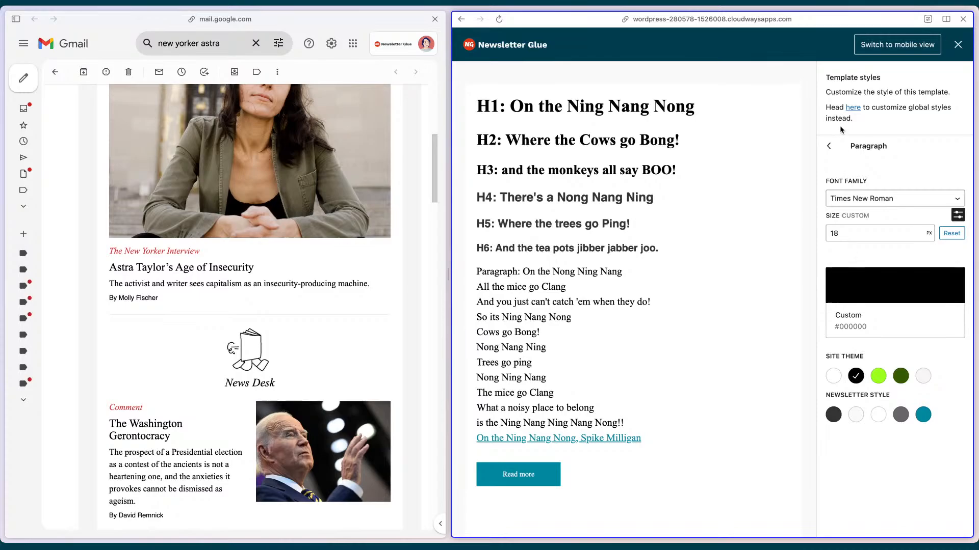
left_click(831, 145)
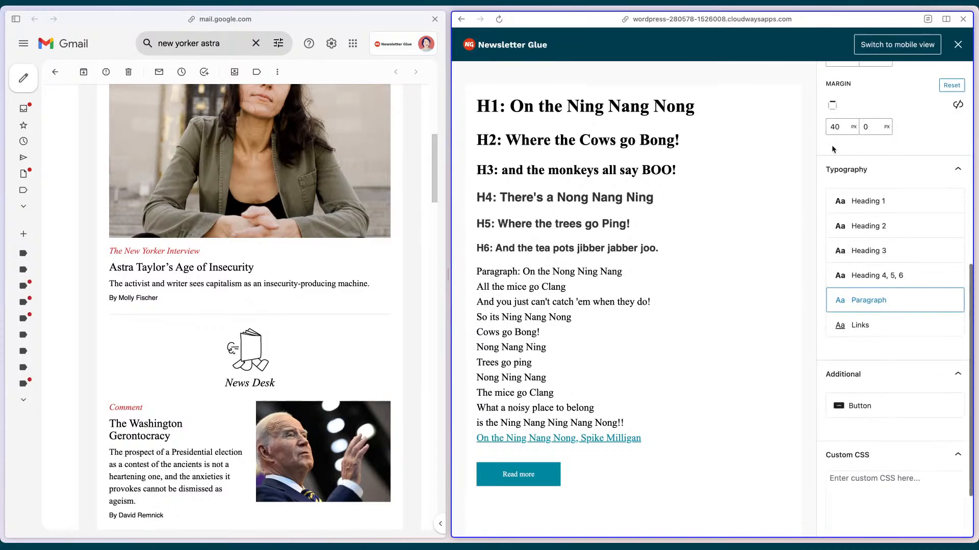
Inspect the font, size and colour of the red "The New Yorker Interview" link in the email with the font identifier
left_click(408, 330)
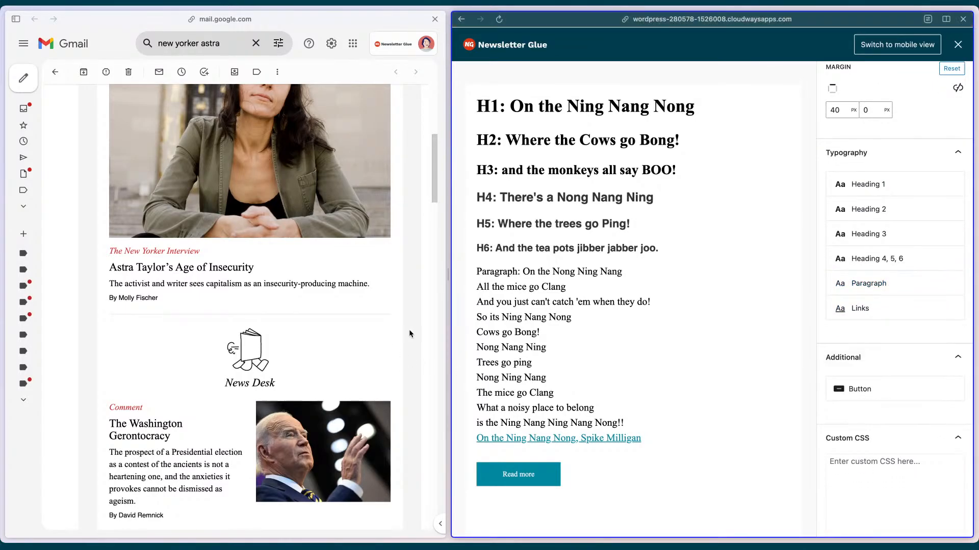
left_click(399, 20)
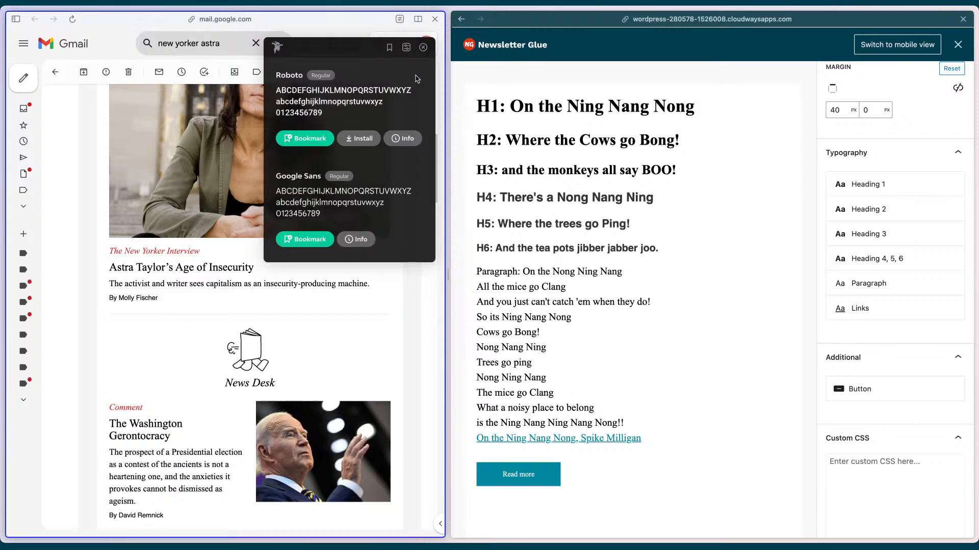
left_click(407, 147)
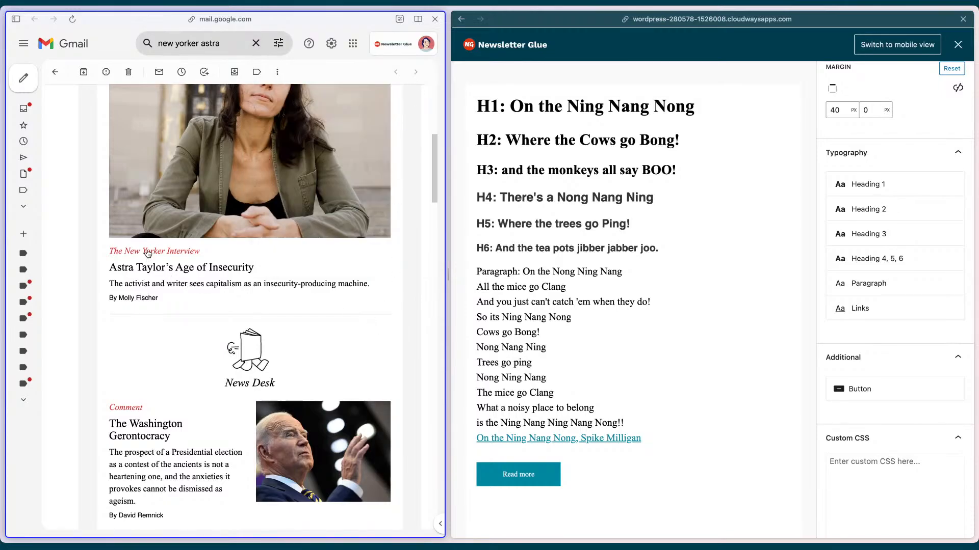
left_click(415, 80)
mouse_move(164, 254)
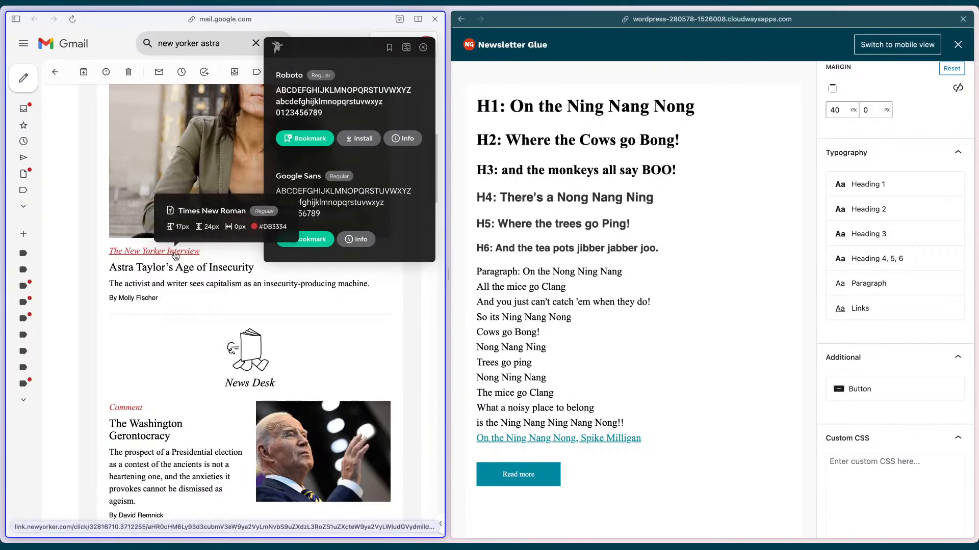
left_click(200, 253)
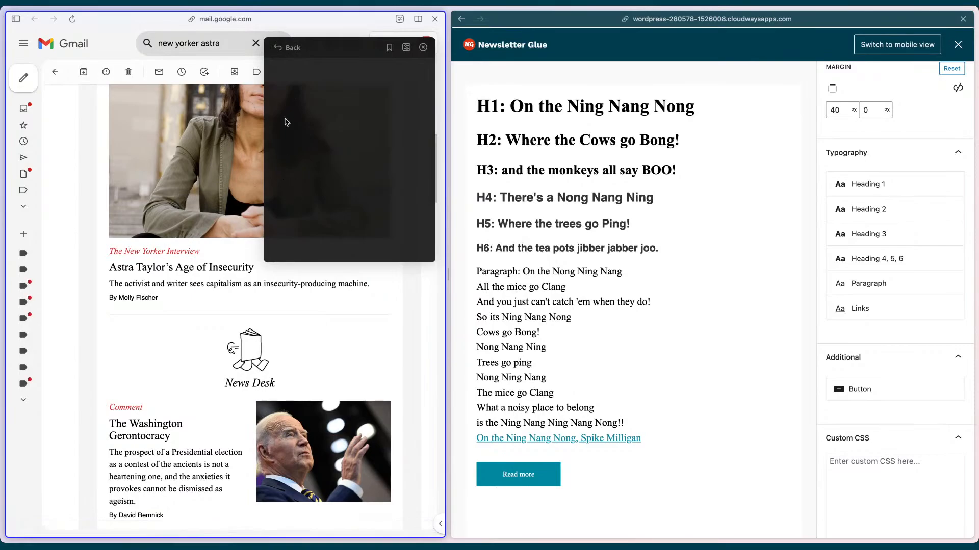
left_click(286, 47)
mouse_move(232, 311)
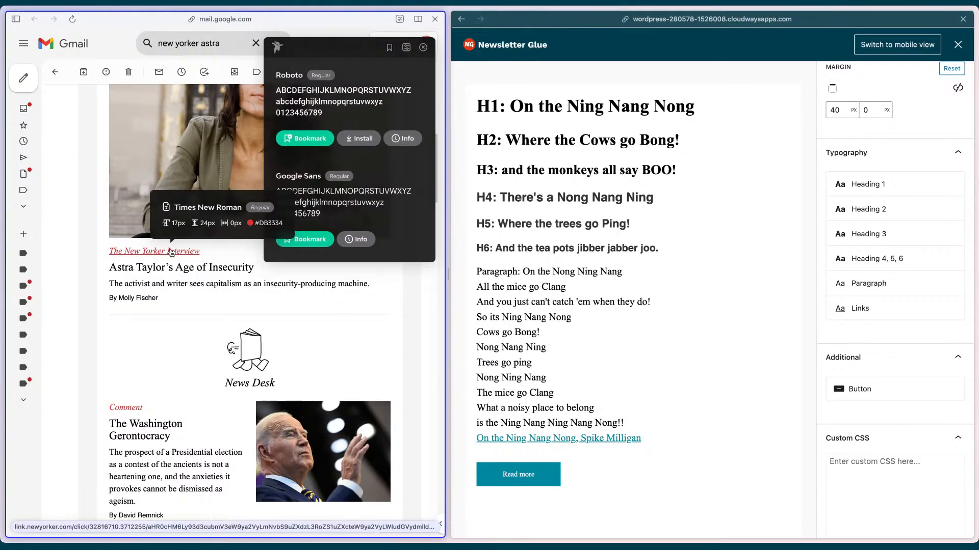
Set the template's default link colour to red #DB3334
left_click(855, 310)
left_click(894, 220)
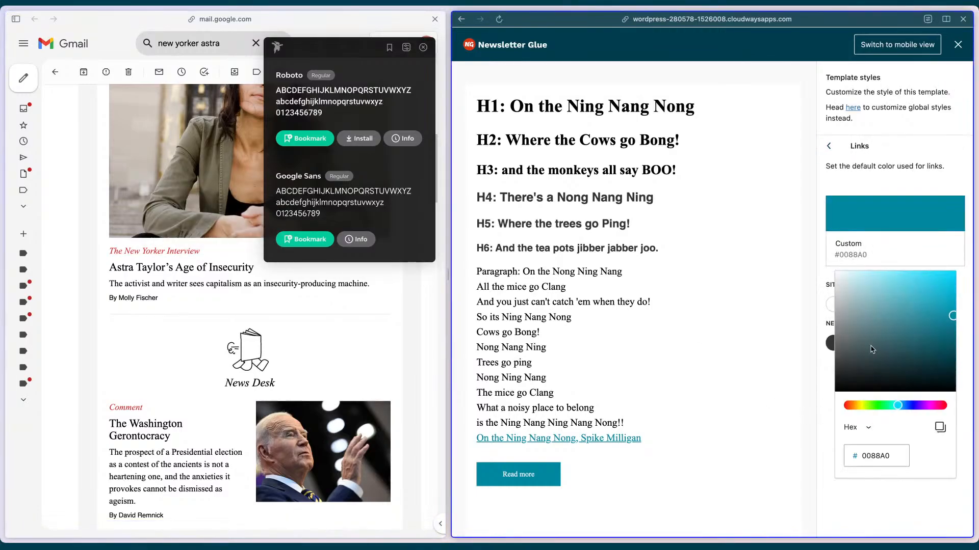
left_click(882, 461)
key("super+a")
type("db33")
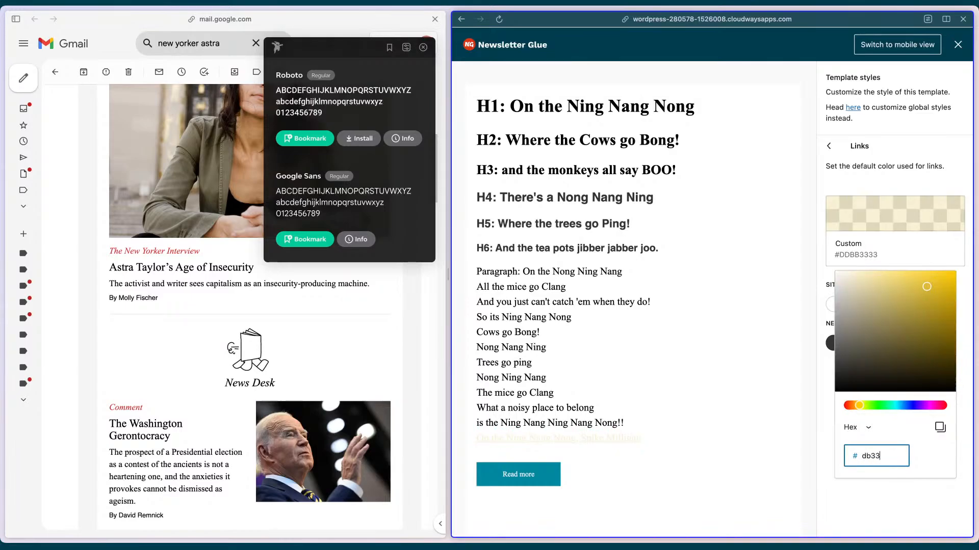
type("34")
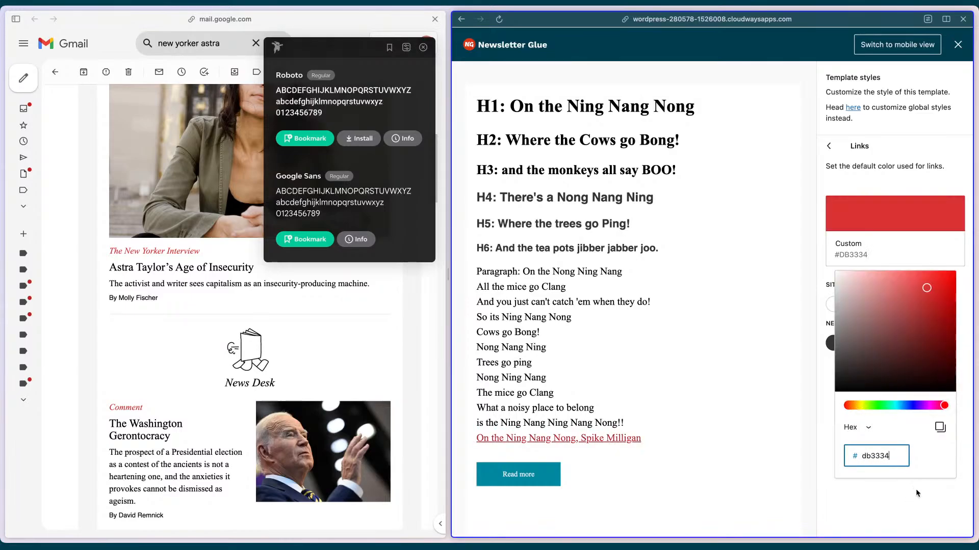
left_click(916, 486)
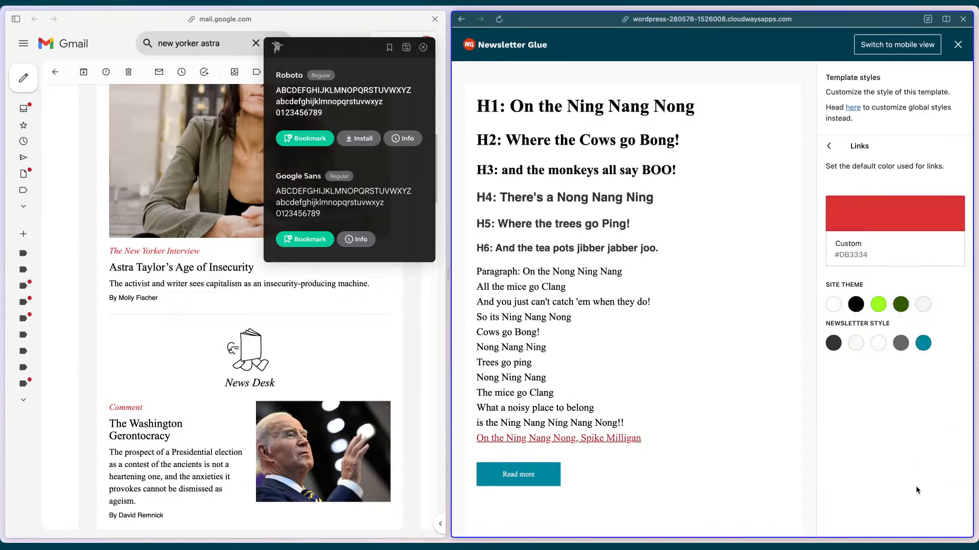
left_click(828, 146)
Set the button background colour in the template styles to #DB3334
left_click(866, 385)
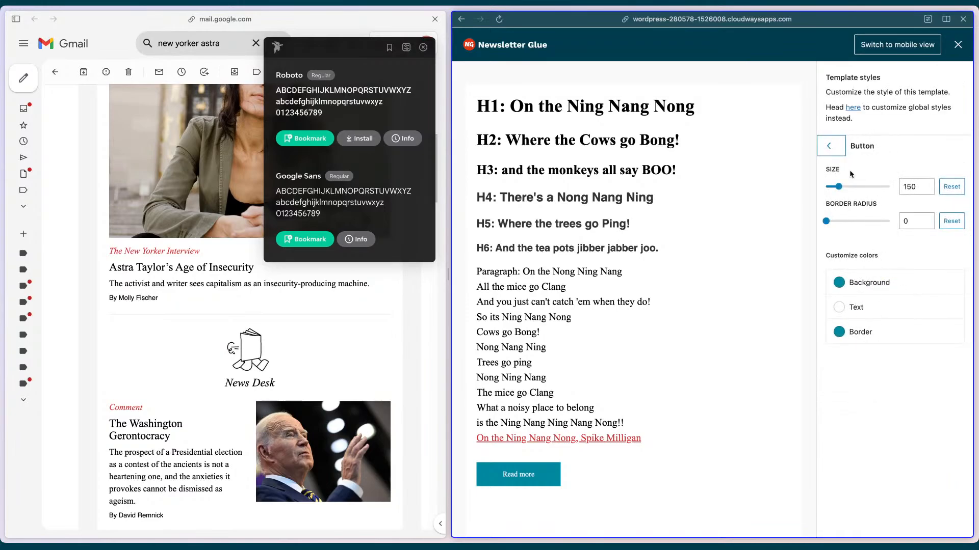
left_click(886, 290)
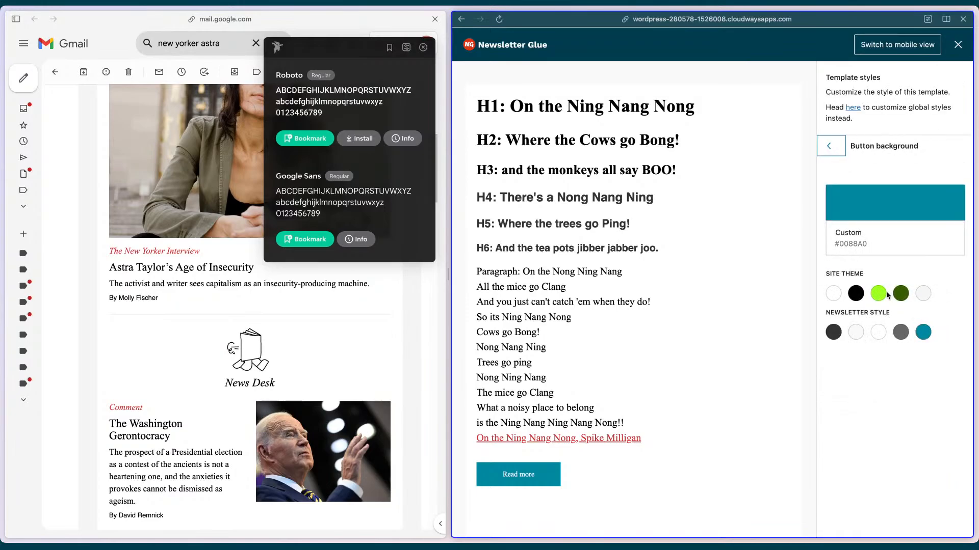
left_click(856, 217)
double_click(889, 445)
type("d")
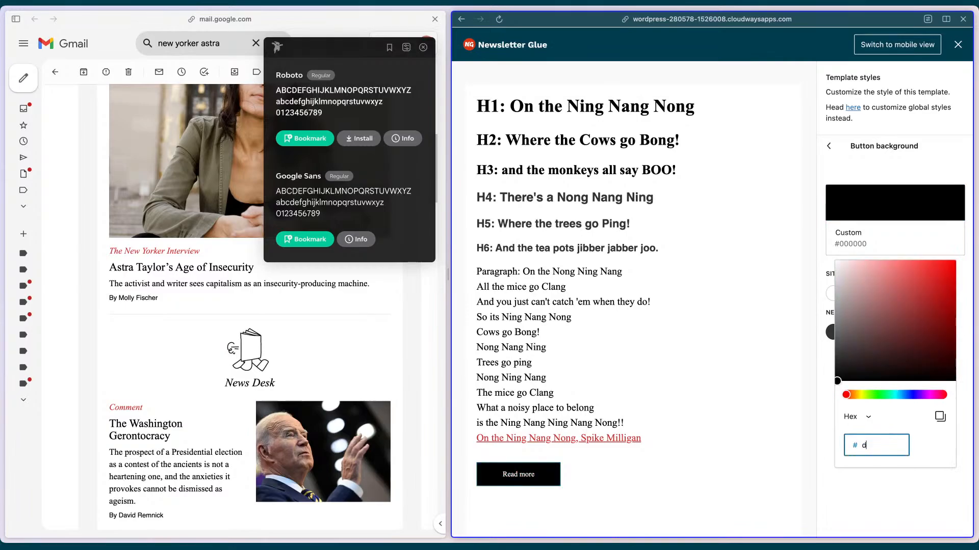
type("b3334")
left_click(923, 507)
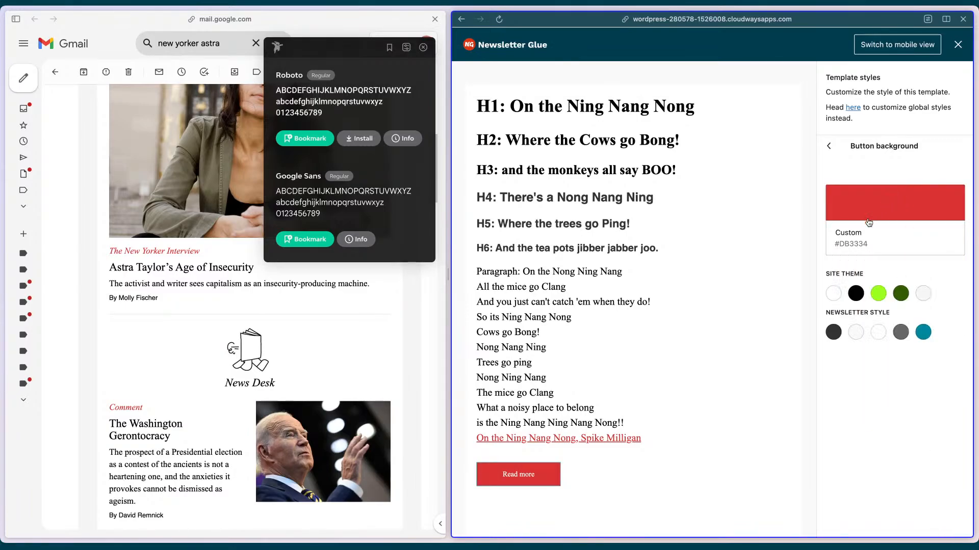
left_click(891, 239)
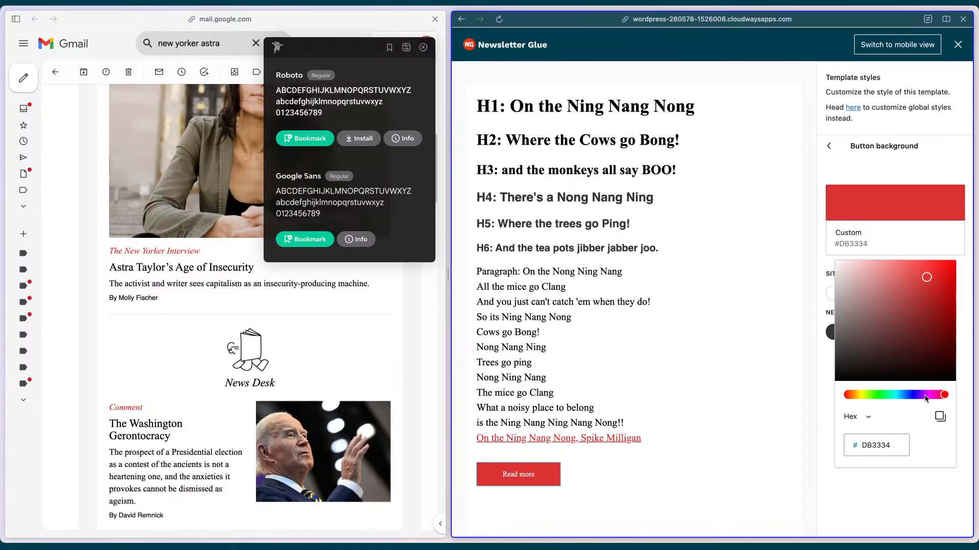
left_click(893, 486)
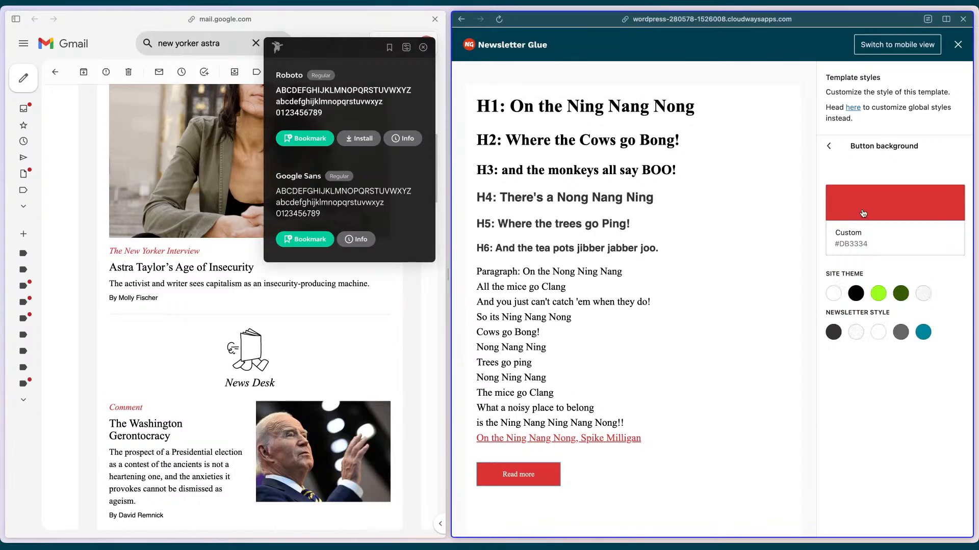
left_click(829, 147)
Set the button border colour to #DB3334 to match its background
left_click(859, 332)
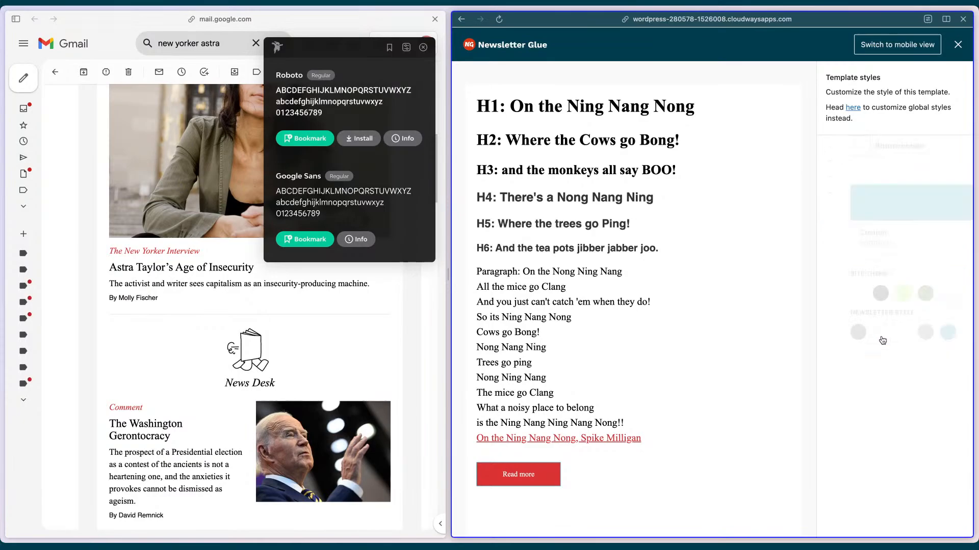
left_click(858, 213)
double_click(889, 446)
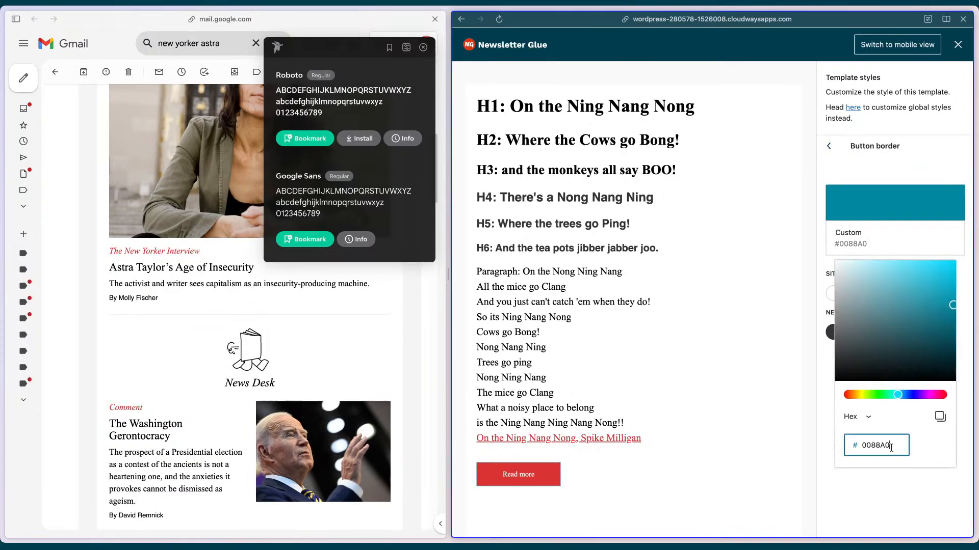
key("super+v")
left_click(943, 492)
left_click(829, 145)
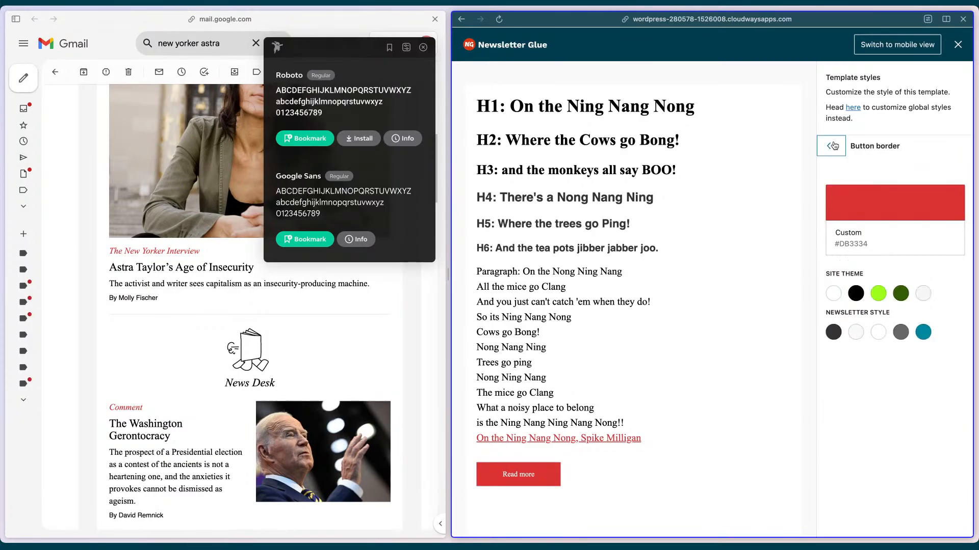
Switch the template styles to the mobile view and reduce the Heading 2 font size there
left_click(901, 46)
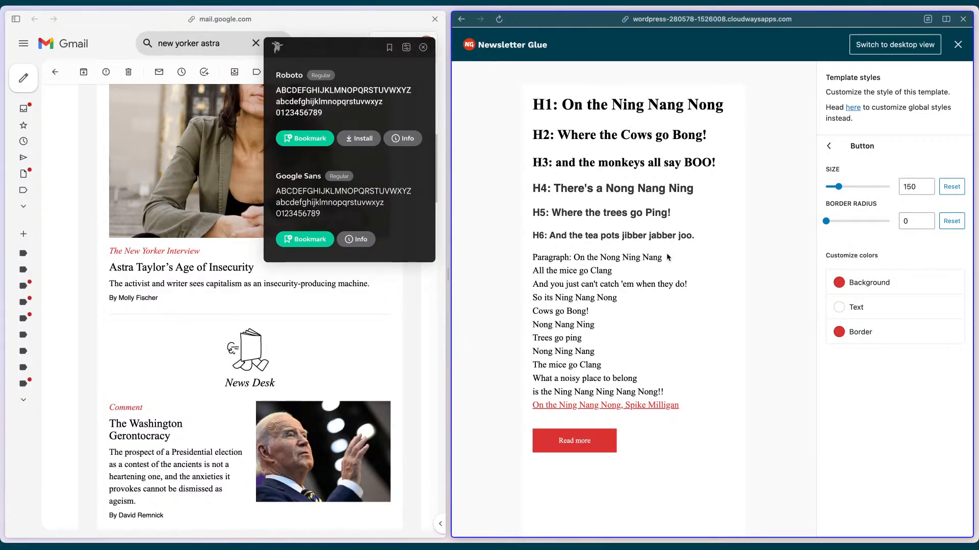
left_click(831, 147)
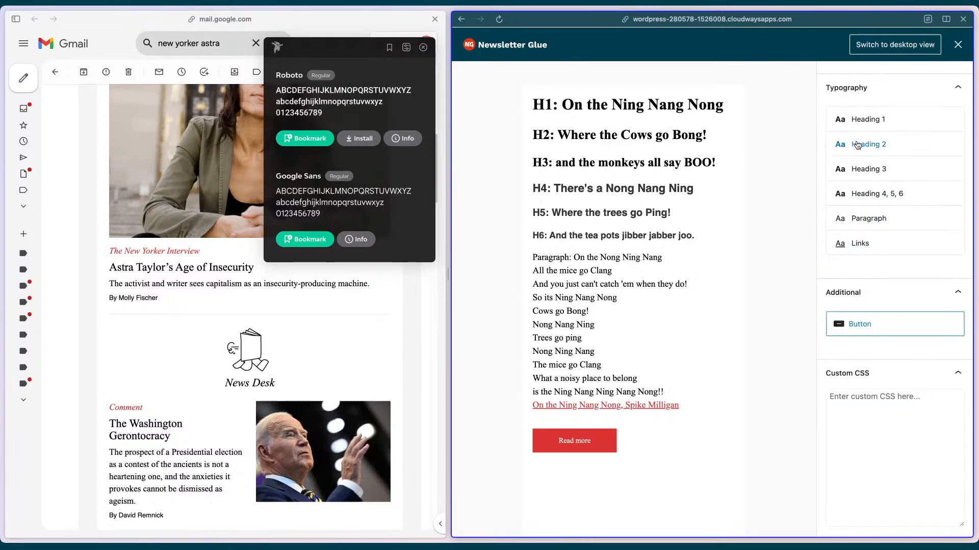
left_click(858, 145)
left_click(857, 235)
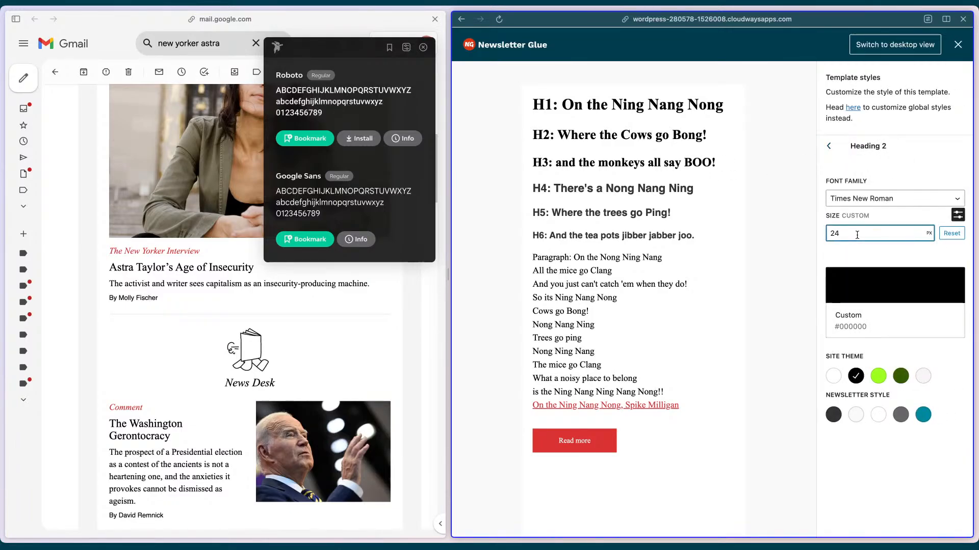
left_click(828, 147)
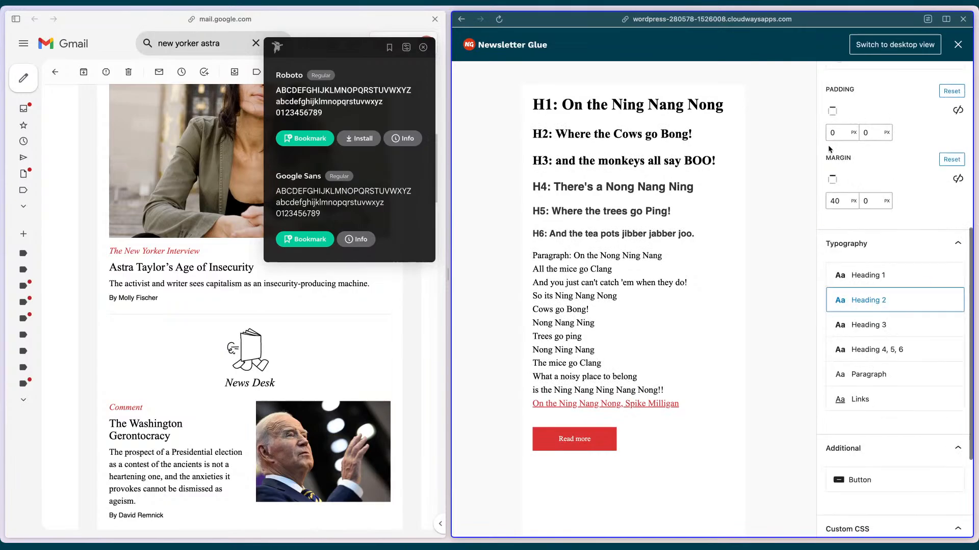
Set the mobile Heading 3 size to 20 px, return to the desktop view and close the template styles
left_click(868, 324)
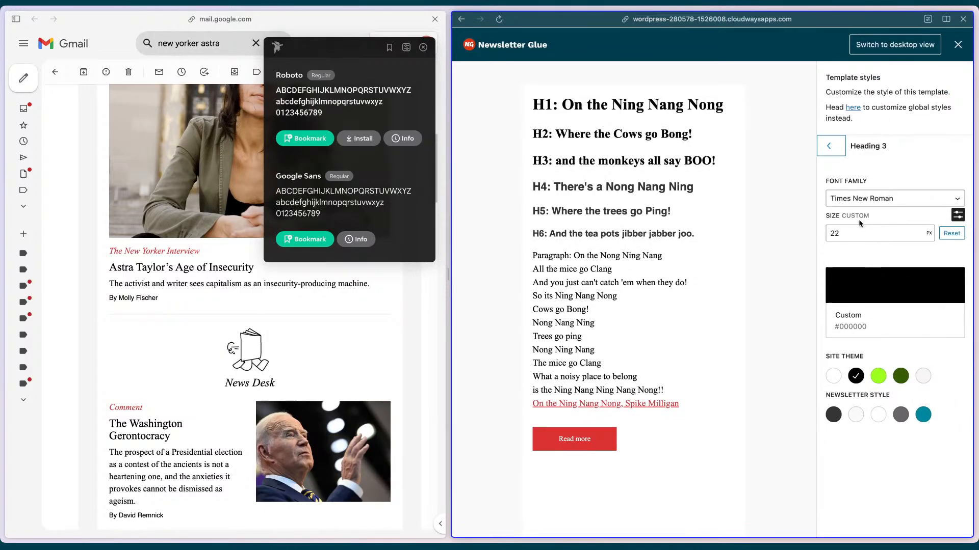
left_click(861, 232)
key("BackSpace")
key("BackSpace")
type("20")
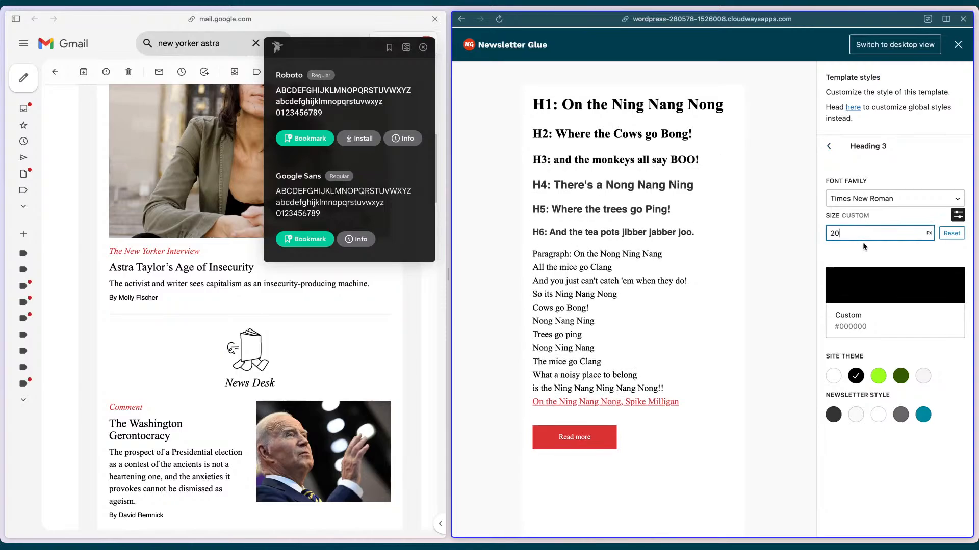
left_click(830, 148)
left_click(898, 48)
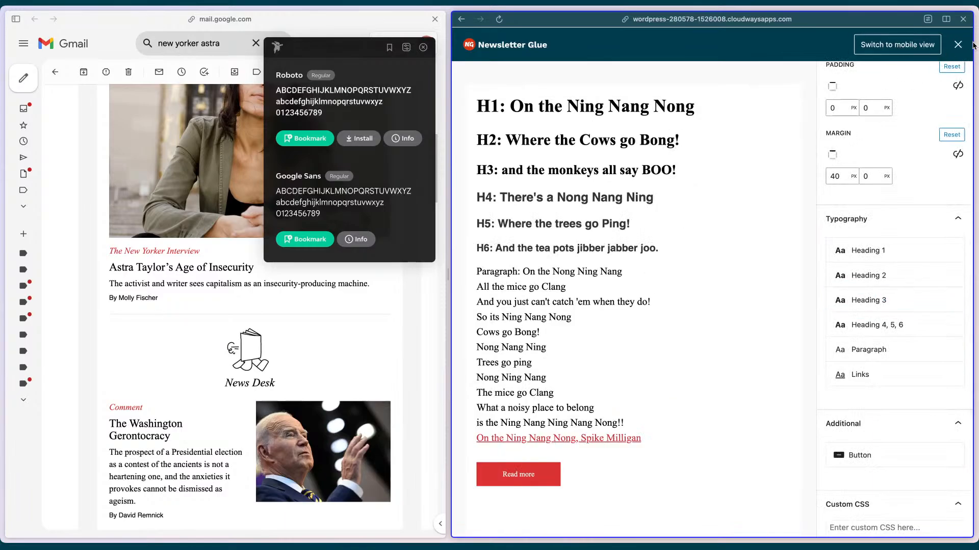
left_click(958, 45)
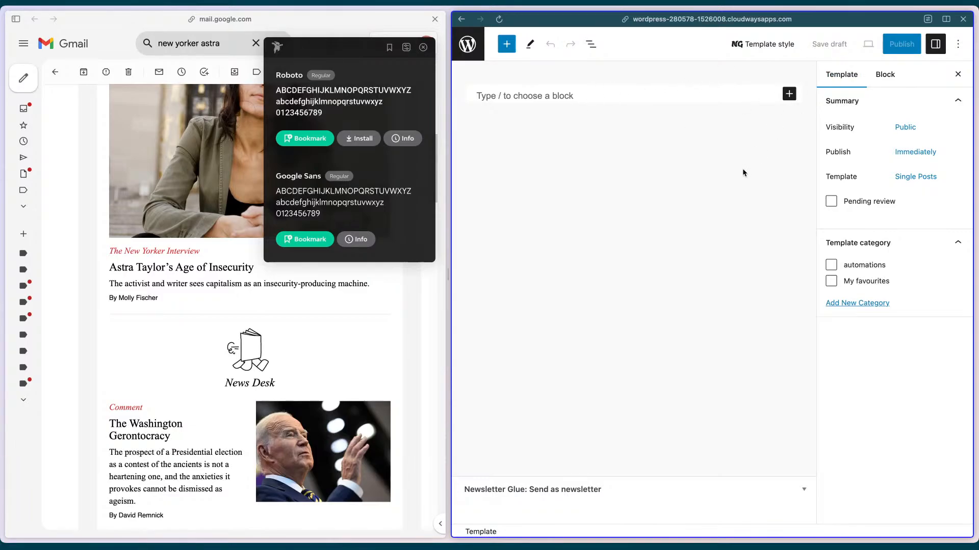
Save the template as a draft with the placeholder text "e" in its first block, and reload the editor page
left_click(645, 93)
type("e")
left_click(828, 44)
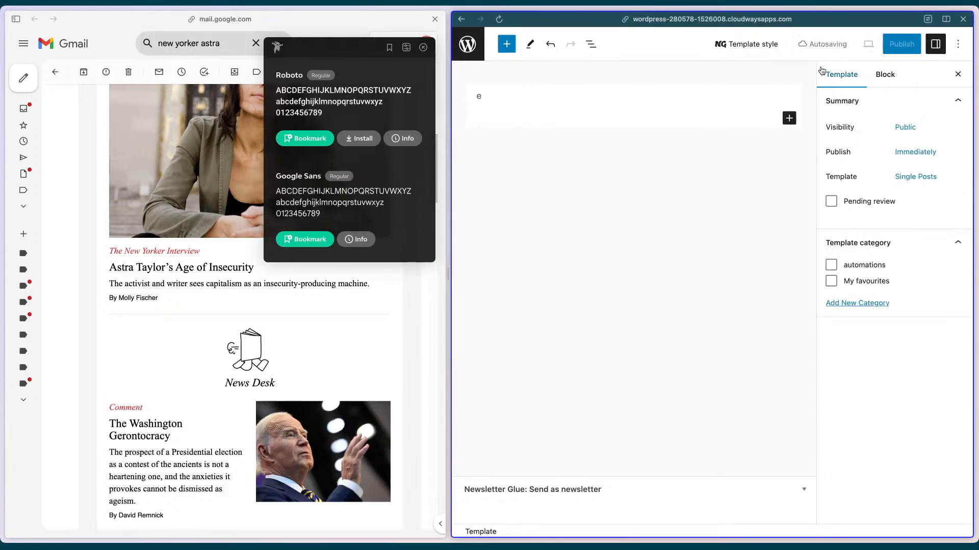
key("super+r")
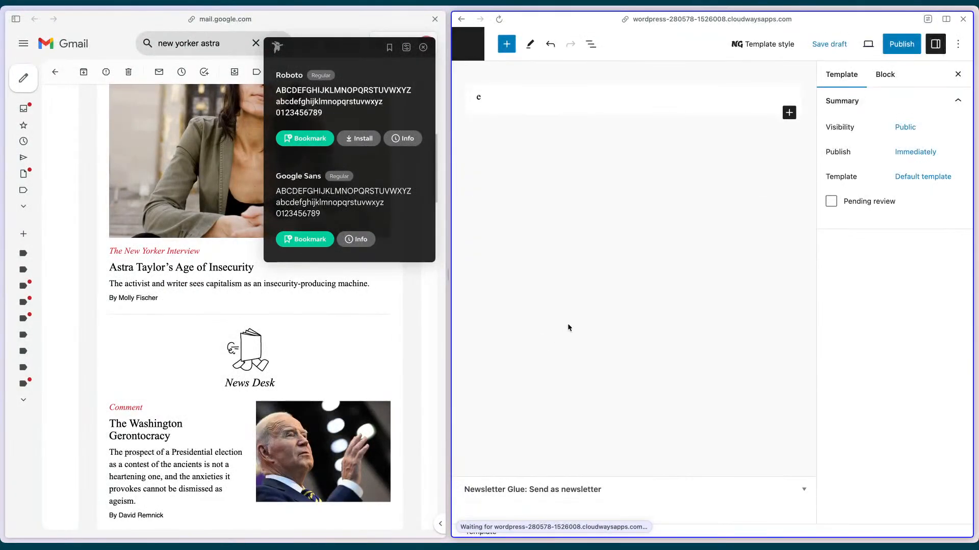
Close the font inspector over the email, return to the email's header and clear the placeholder text from the template's first block
left_click(497, 97)
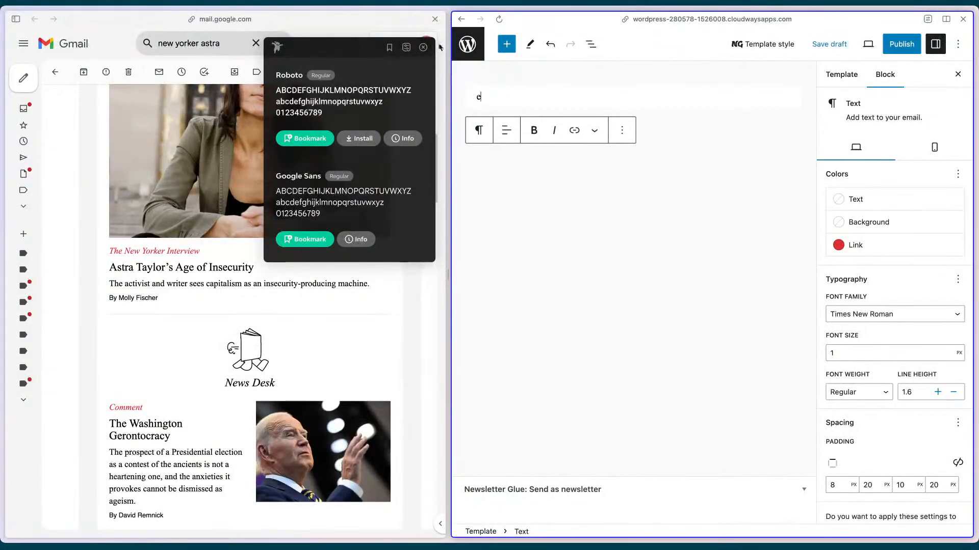
left_click(423, 47)
scroll(385, 195, "up", 6)
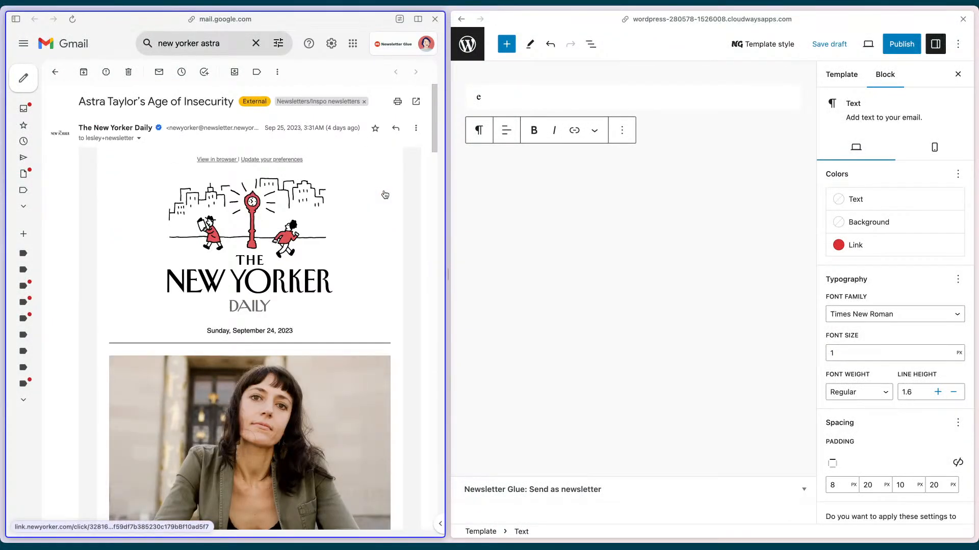
left_click(572, 194)
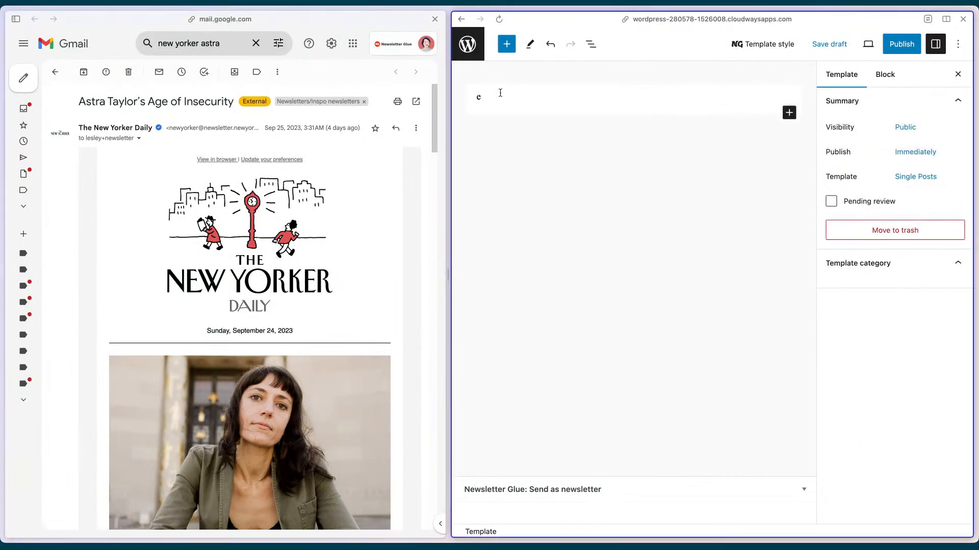
left_click(497, 93)
key("BackSpace")
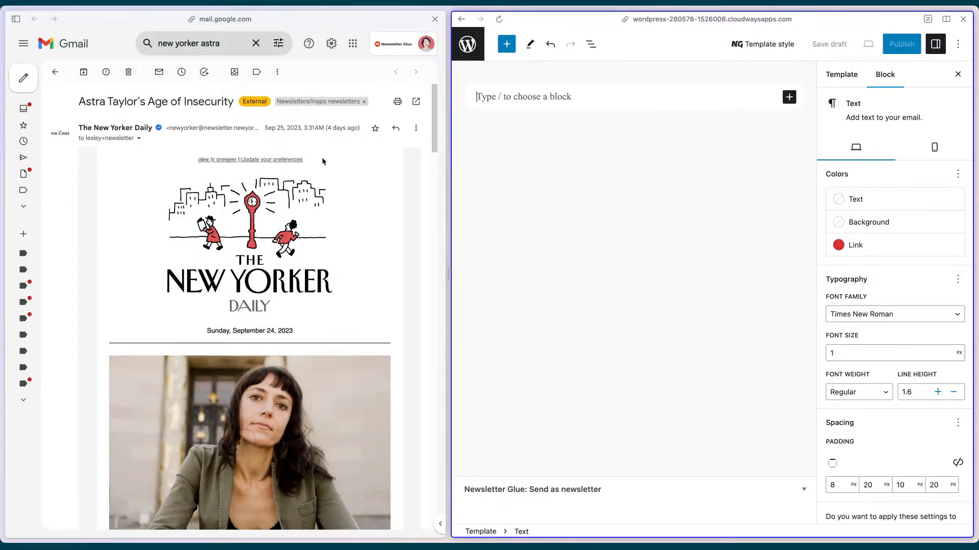
Copy the "View in browser | Update your preferences" line from the email into the template's empty text block
left_click_drag(316, 159, 189, 158)
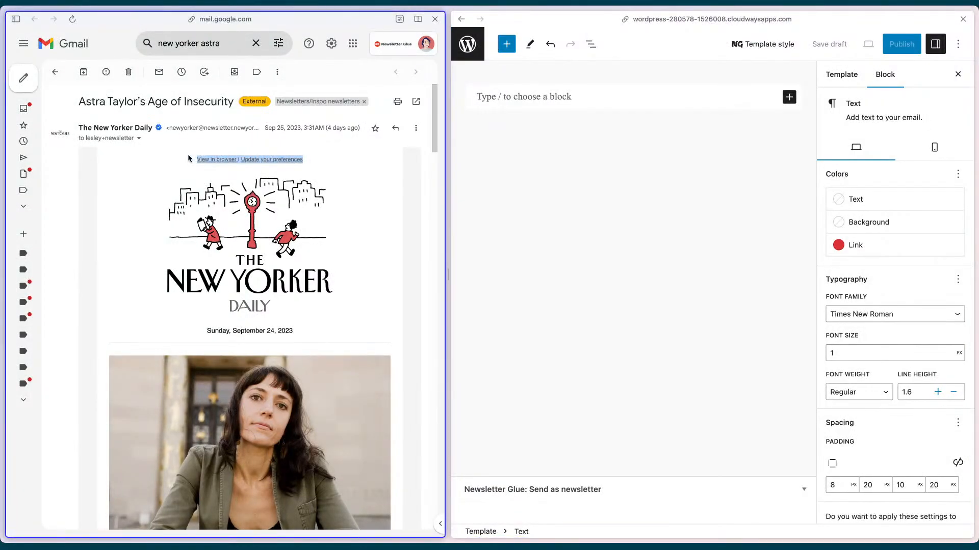
key("ctrl+c")
left_click(538, 97)
key("ctrl+v")
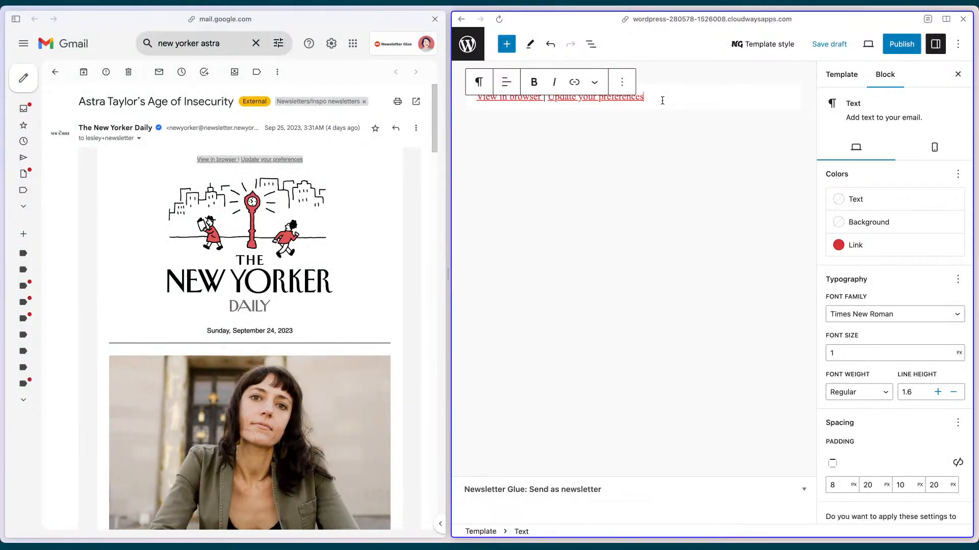
Centre the "View in browser | Update your preferences" line and set its link colour to dark grey #5D5D5D
left_click_drag(662, 100, 475, 96)
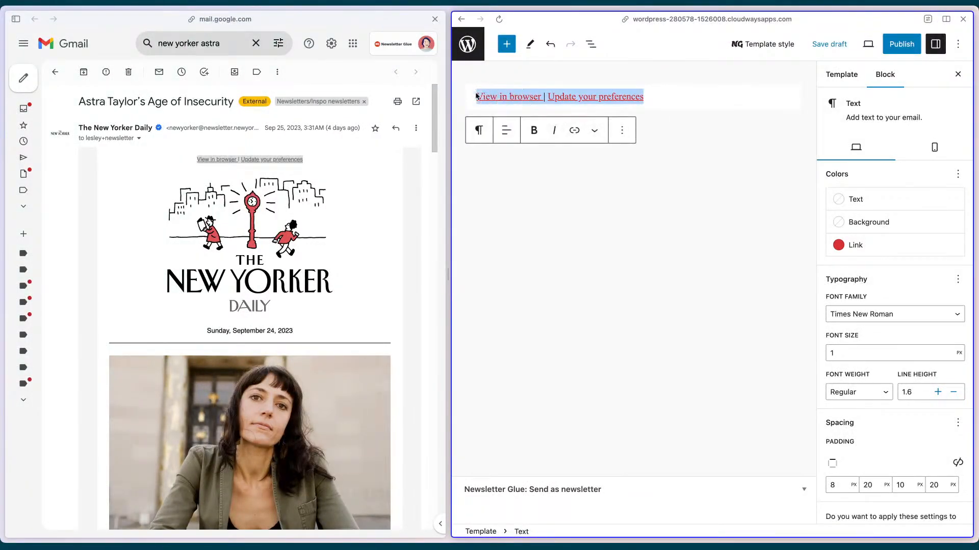
left_click(506, 130)
left_click(559, 184)
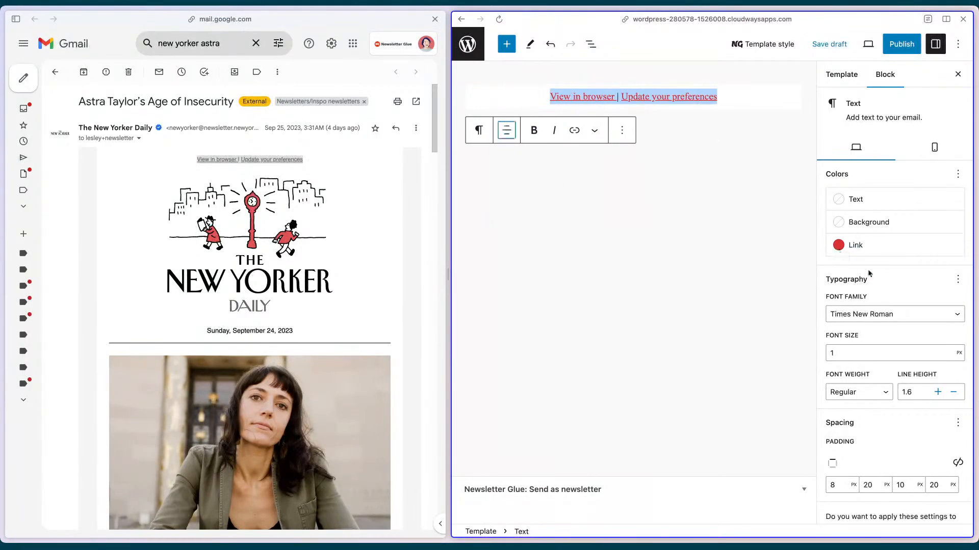
left_click(862, 247)
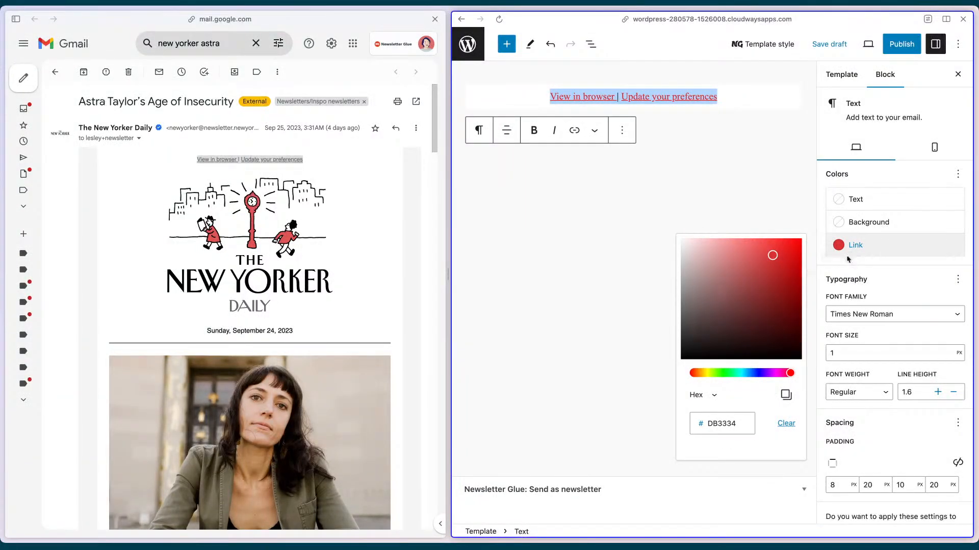
left_click_drag(709, 314, 666, 316)
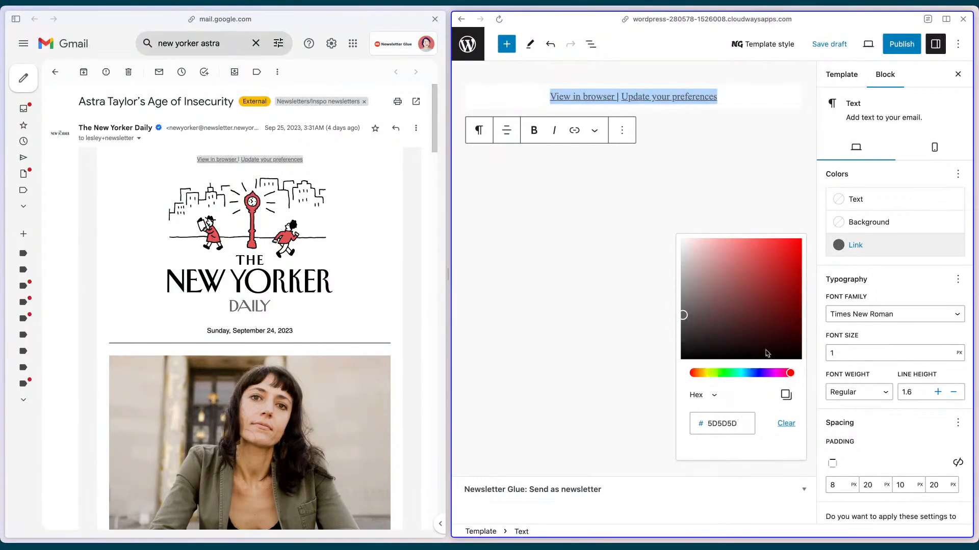
left_click(628, 325)
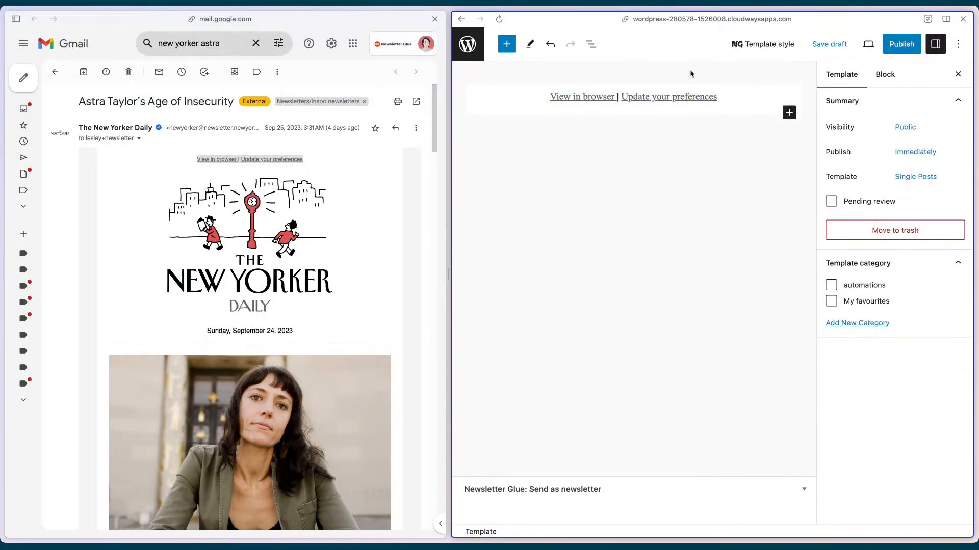
Set the font family of the "View in browser | Update your preferences" block to Helvetica
left_click(736, 94)
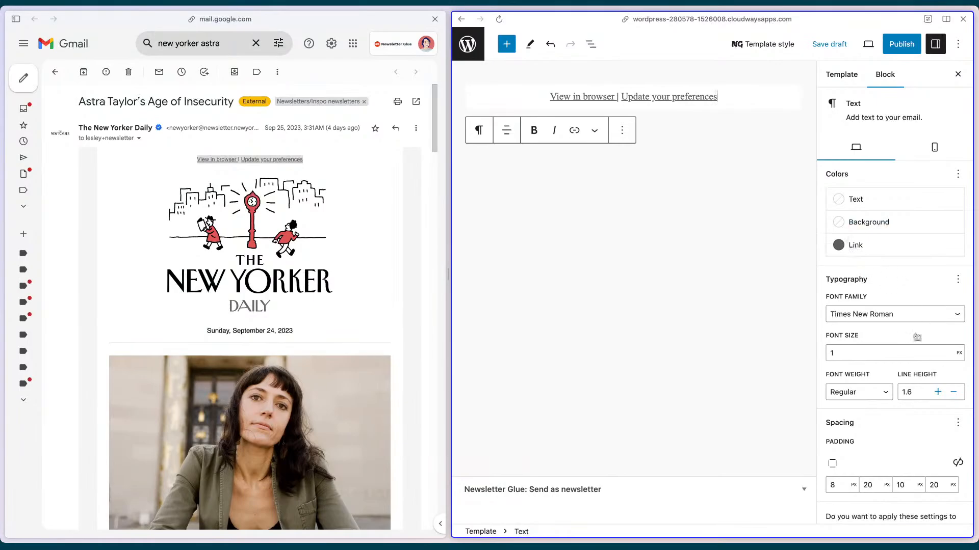
scroll(903, 460, "down", 1)
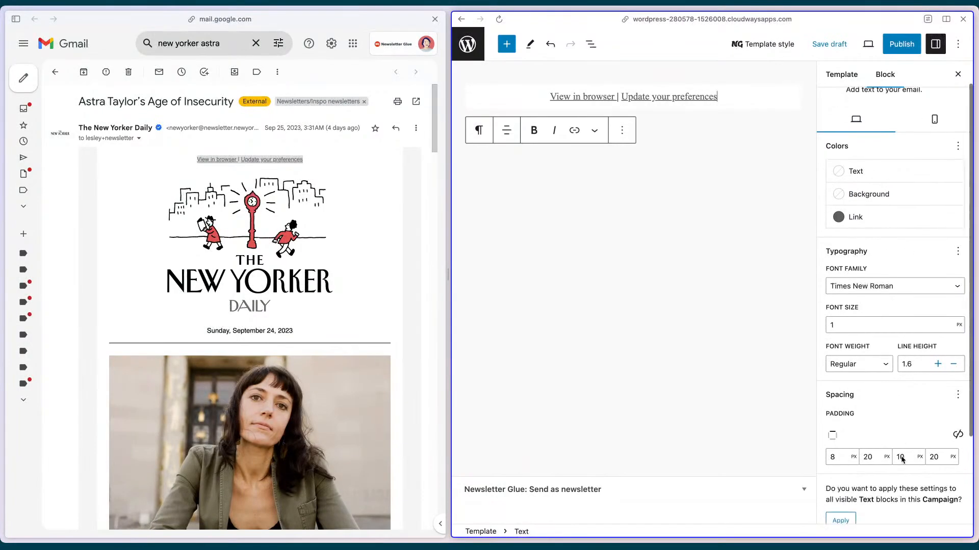
scroll(903, 458, "up", 1)
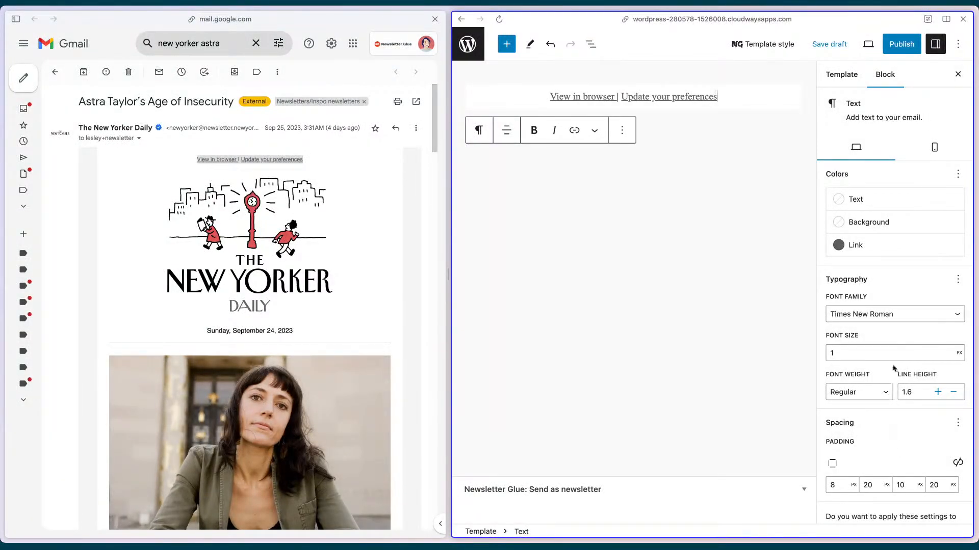
left_click(867, 314)
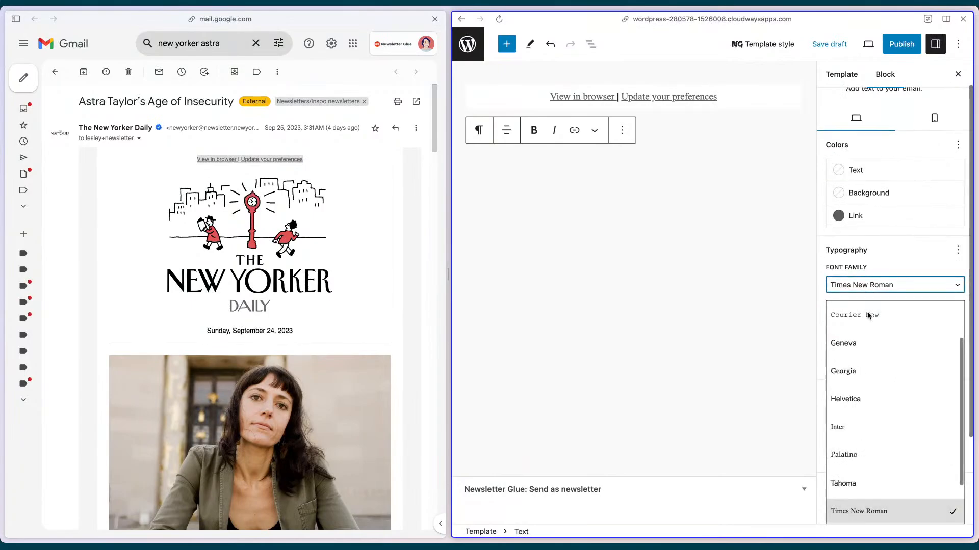
left_click(869, 316)
left_click(851, 286)
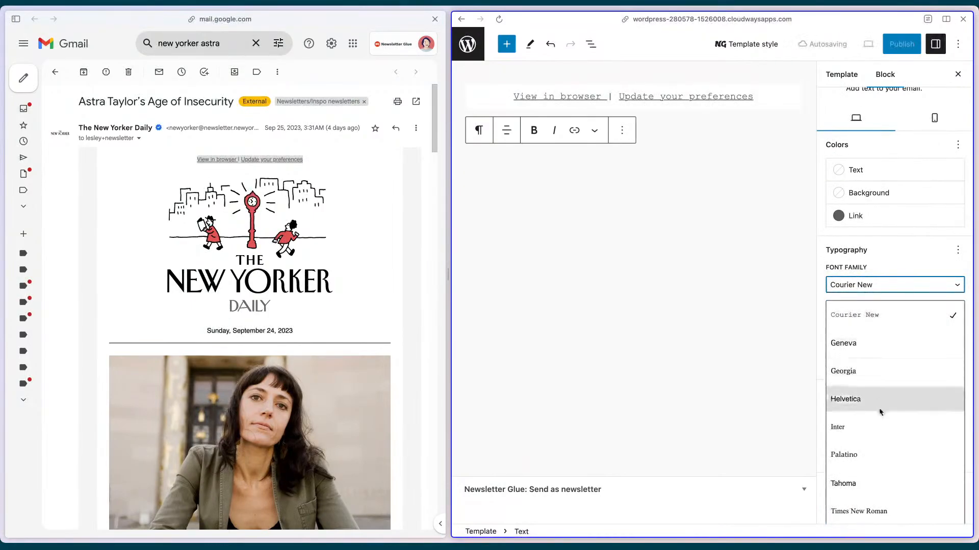
scroll(873, 405, "down", 2)
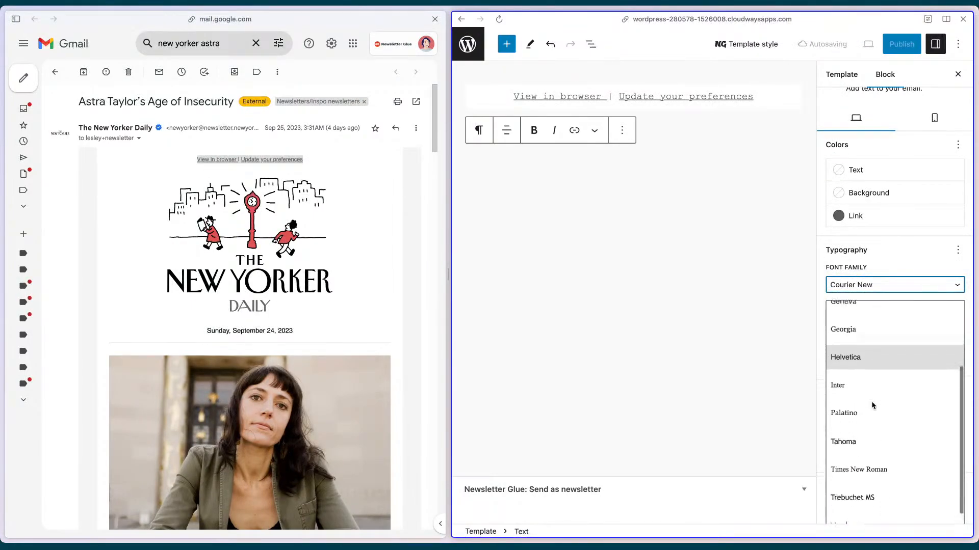
scroll(871, 405, "up", 3)
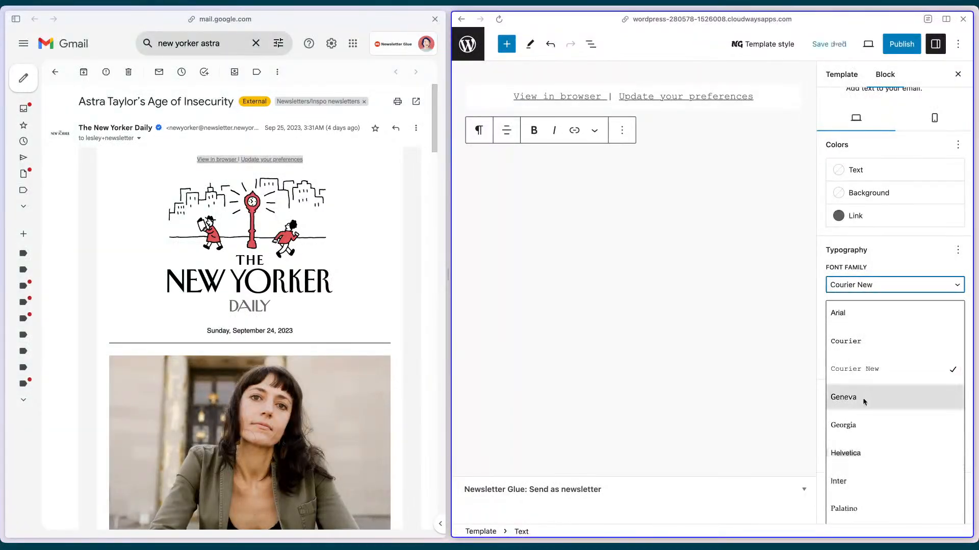
left_click(862, 453)
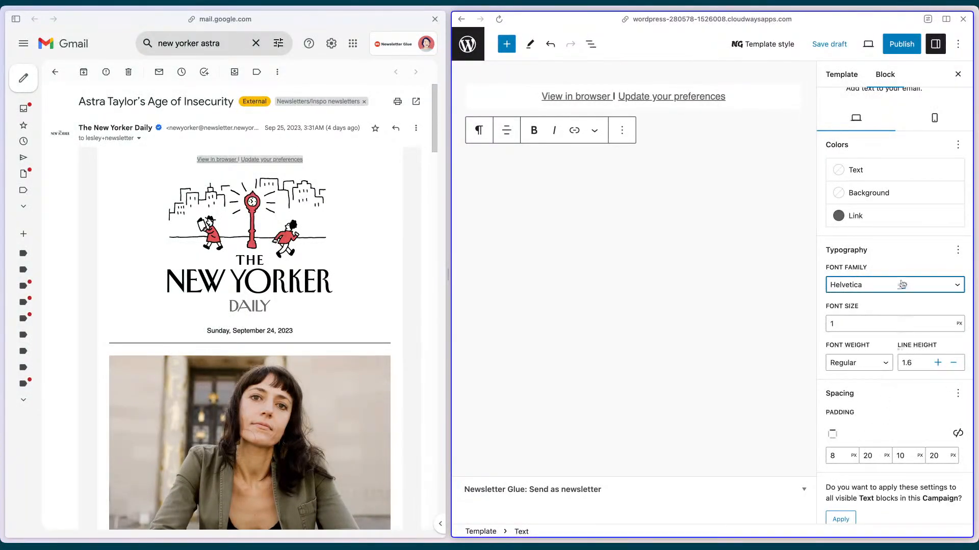
Set the font size of the "View in browser | Update your preferences" block to 11 px
left_click(853, 325)
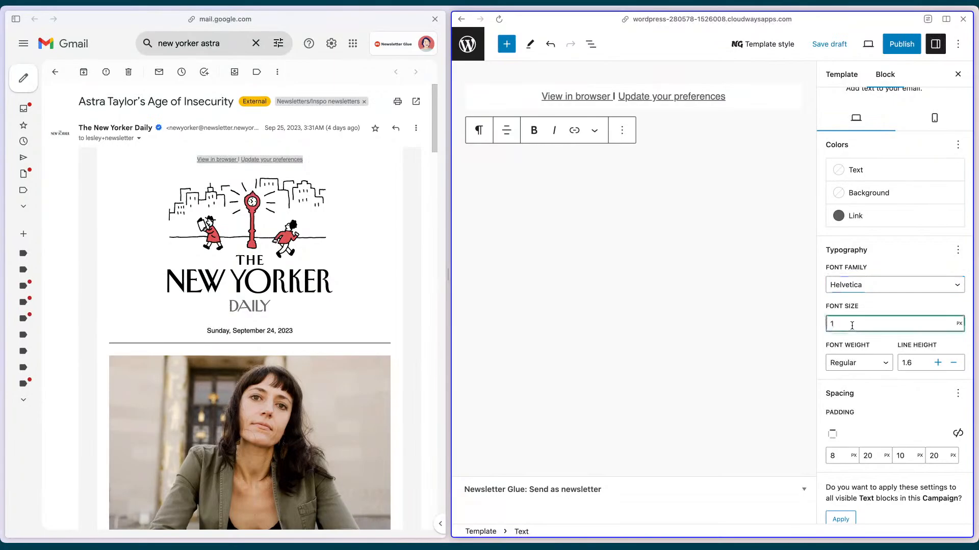
type("3")
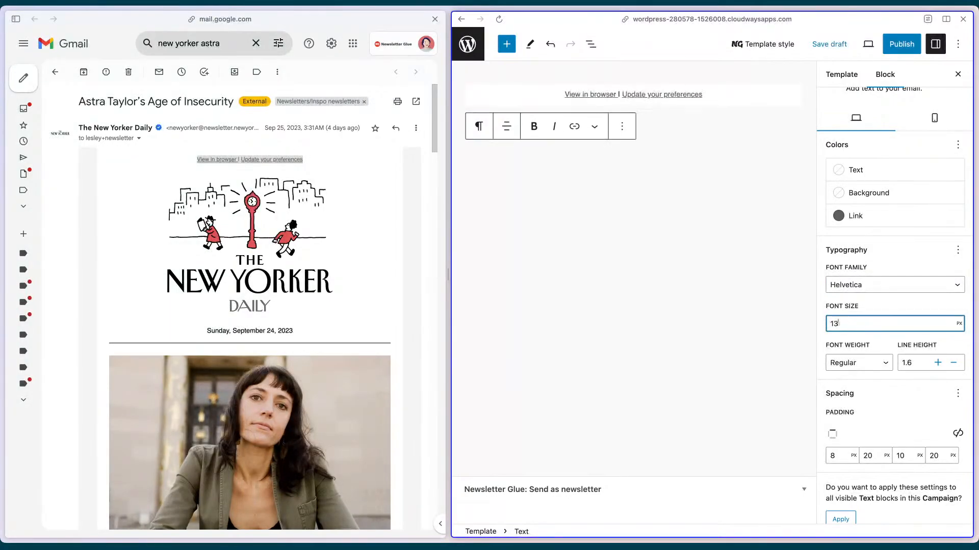
key("BackSpace")
type("2")
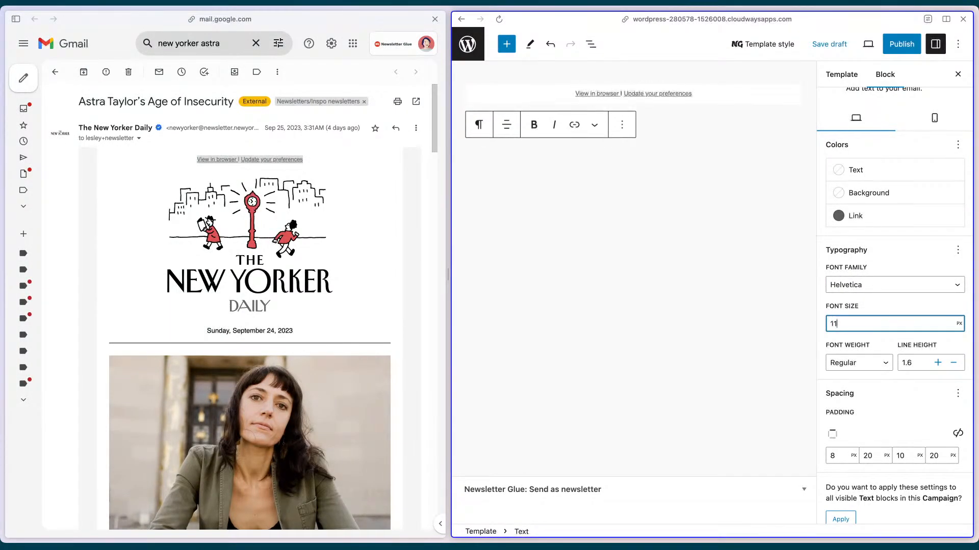
key("BackSpace")
type("1")
scroll(924, 408, "down", 1)
scroll(923, 406, "down", 3)
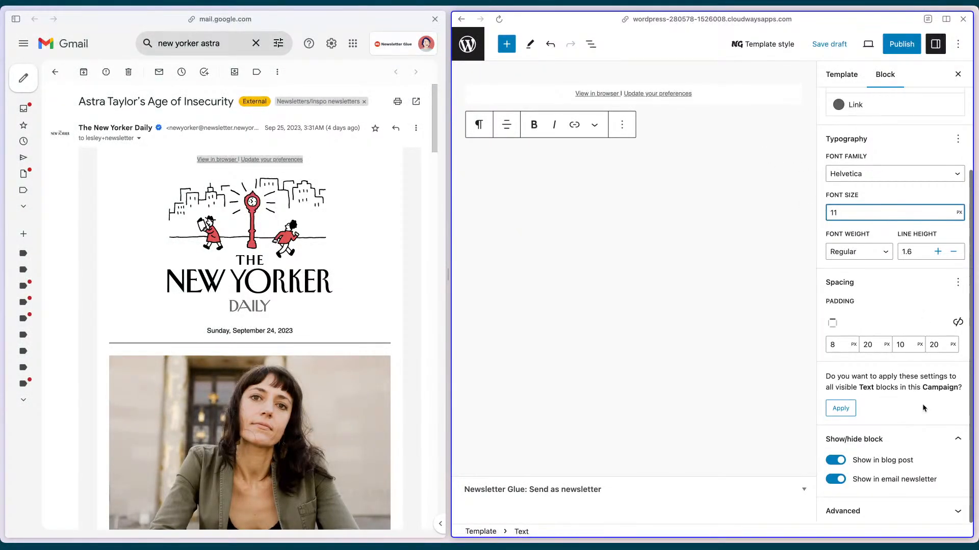
scroll(923, 405, "up", 5)
Add an Image block below the "View in browser | Update your preferences" line
left_click(714, 89)
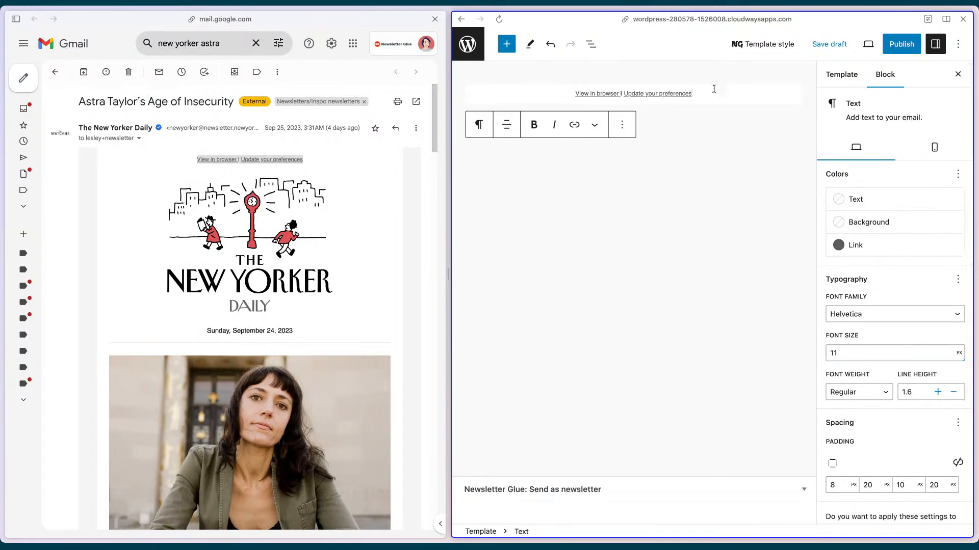
key("Return")
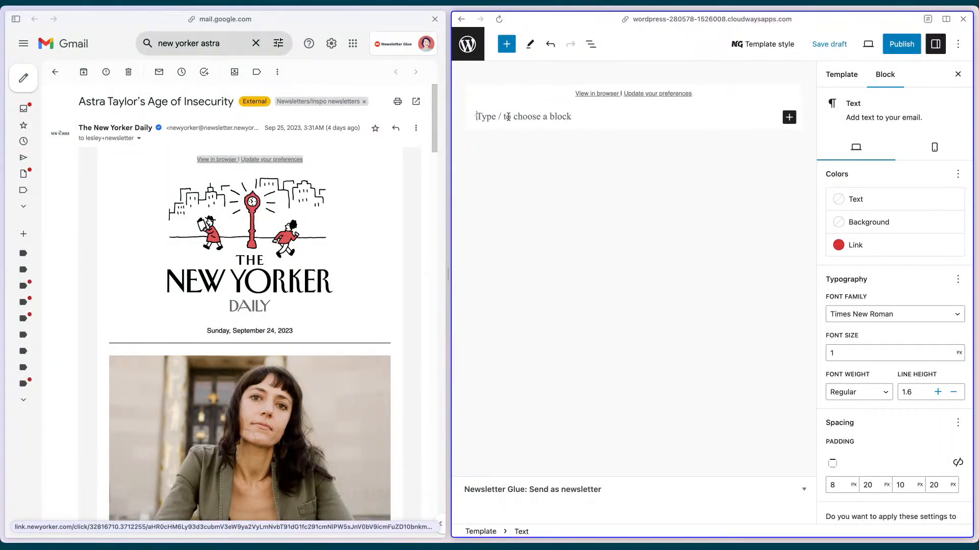
type("/ima")
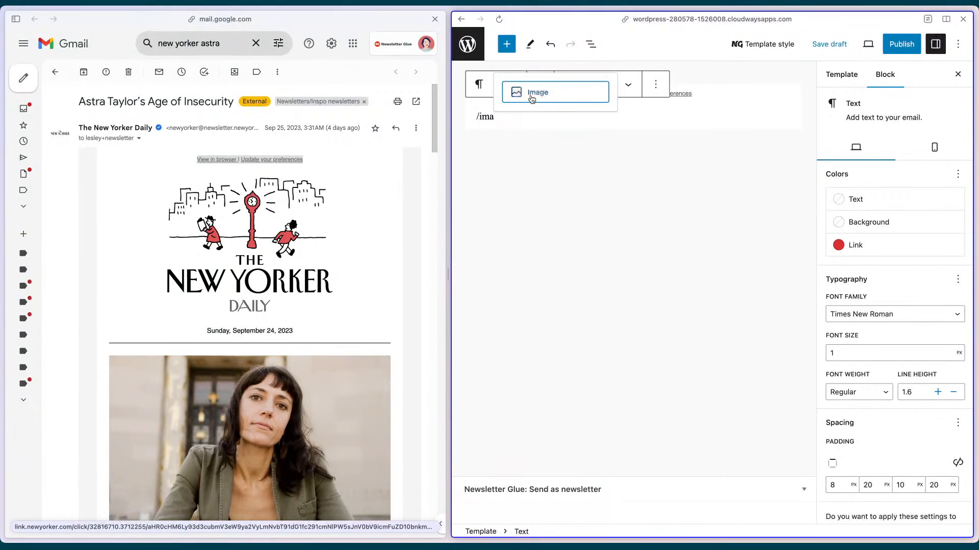
key("Return")
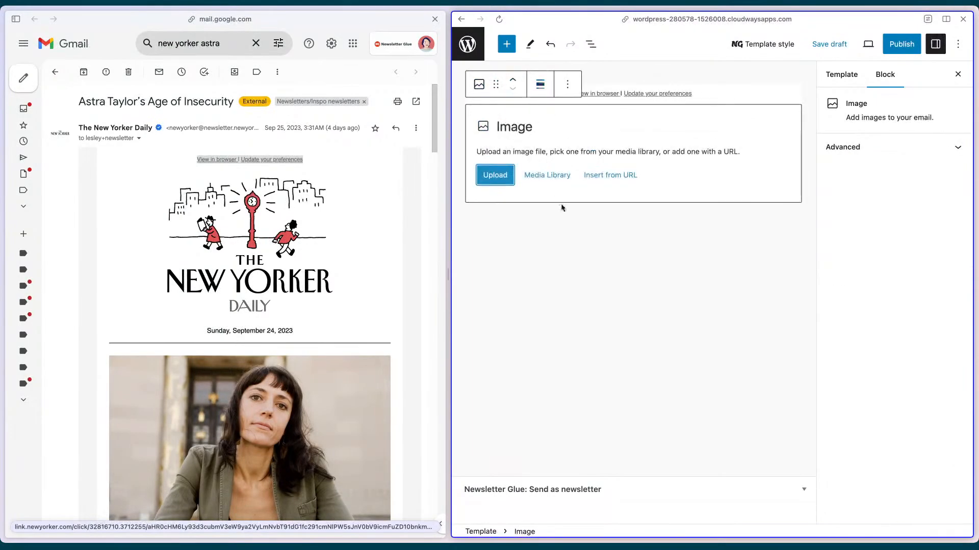
Fill the image block with the undated New Yorker Daily logo, image.png, from the media library
left_click(538, 176)
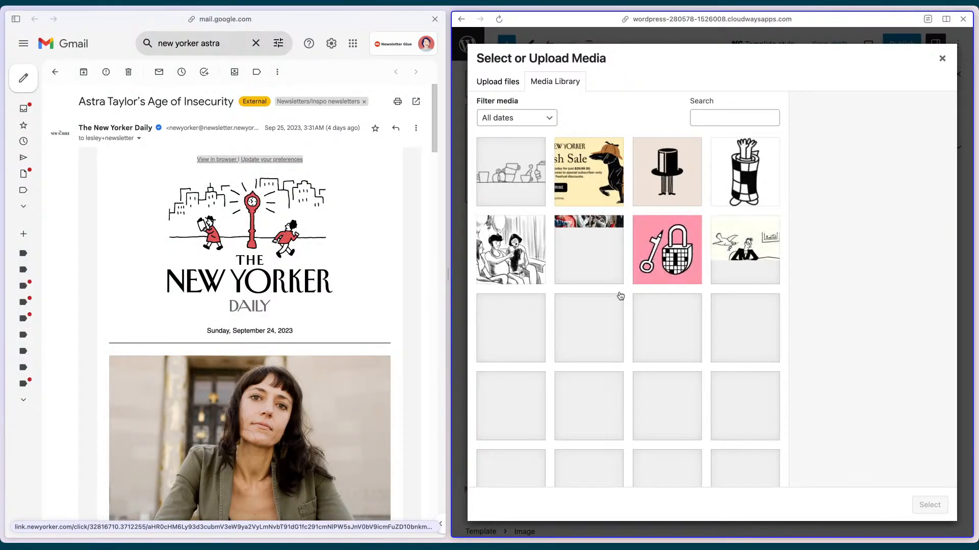
scroll(662, 326, "down", 1)
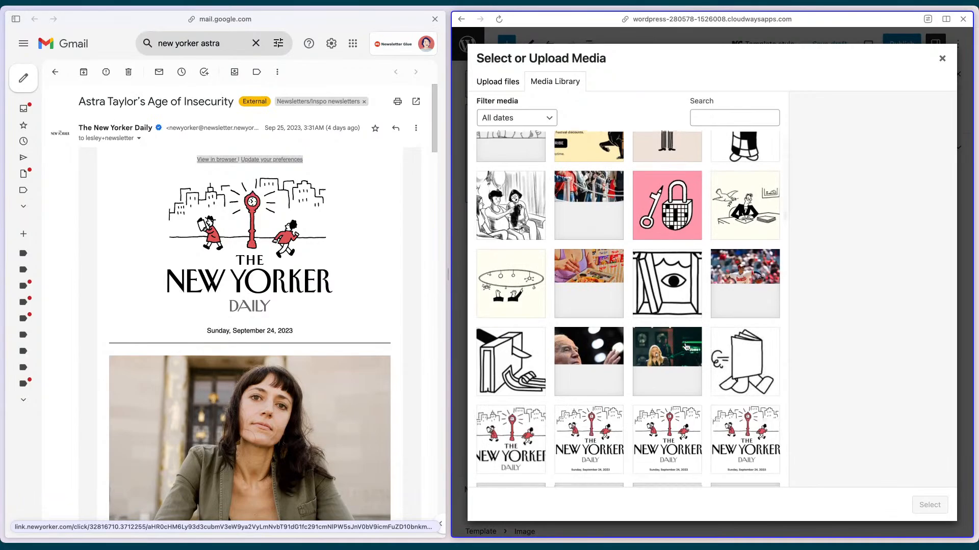
scroll(685, 347, "down", 2)
left_click(502, 364)
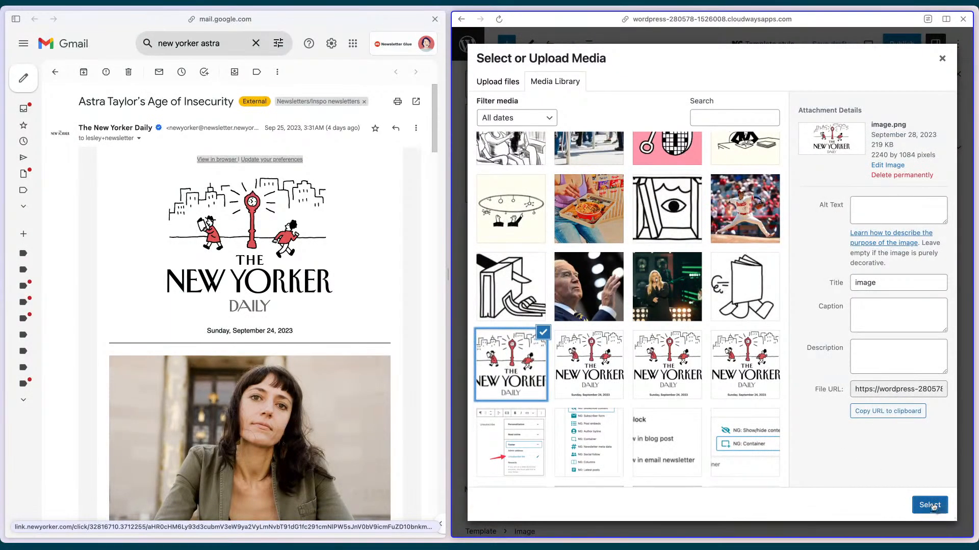
left_click(930, 505)
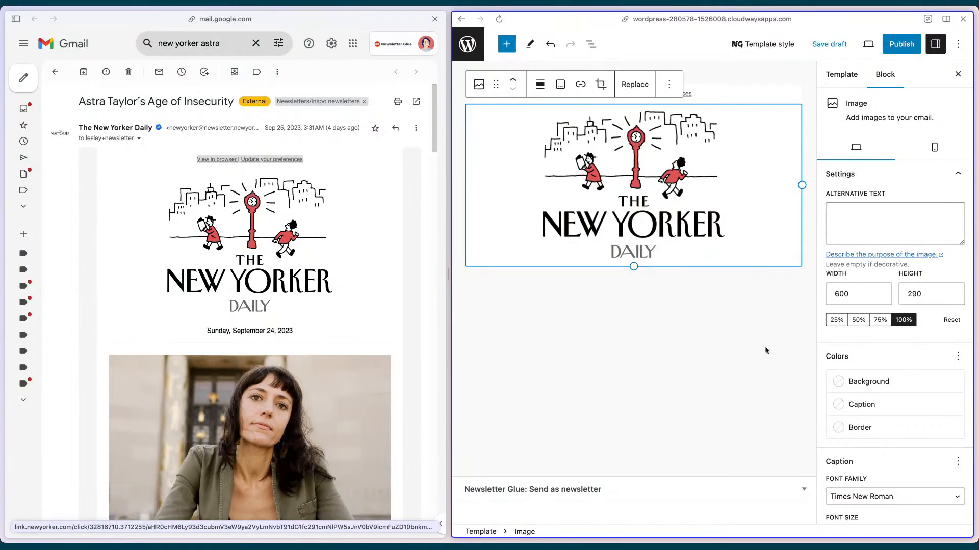
Add an empty text block below the New Yorker Daily logo
left_click(753, 313)
left_click(737, 261)
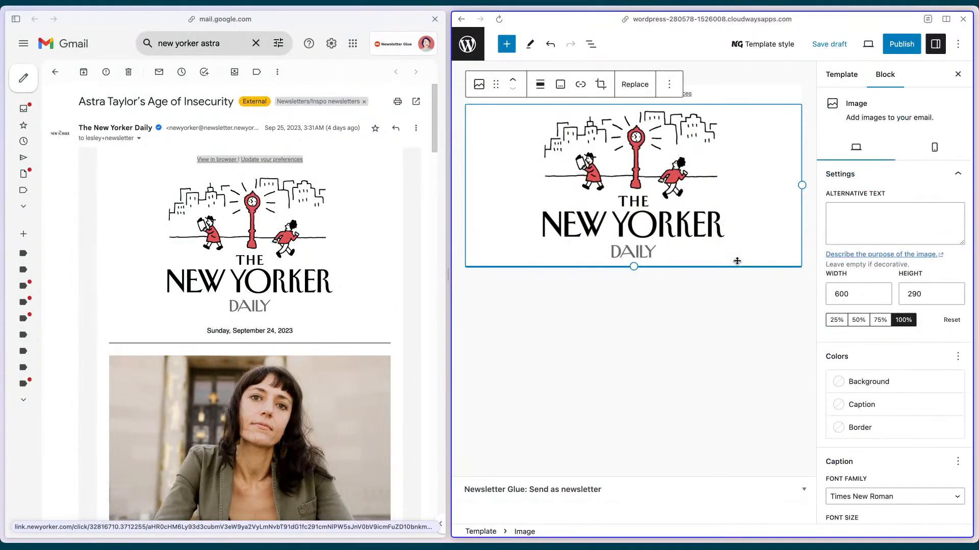
key("Return")
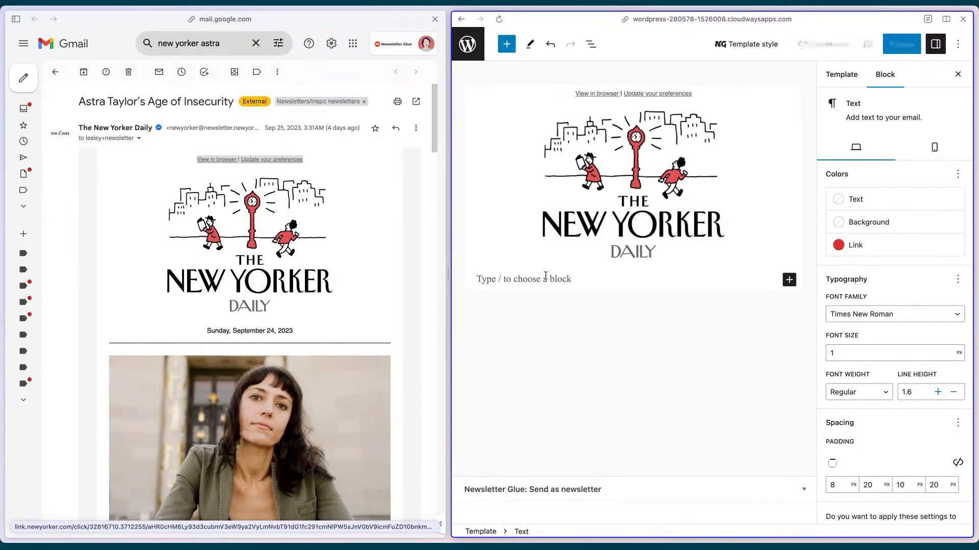
type("/meta")
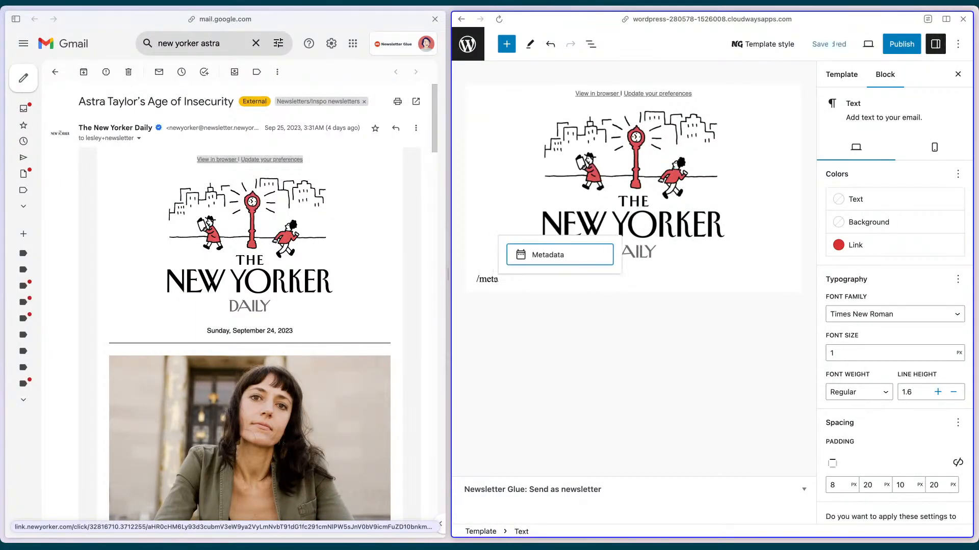
key("BackSpace")
key("BackSpace")
key("BackSpace")
key("BackSpace")
key("BackSpace")
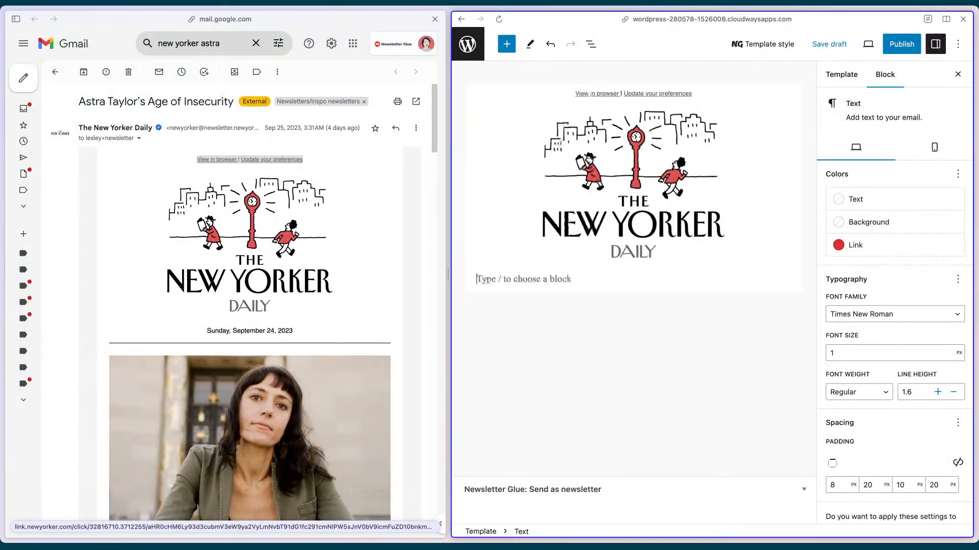
type("Sunday, Septem")
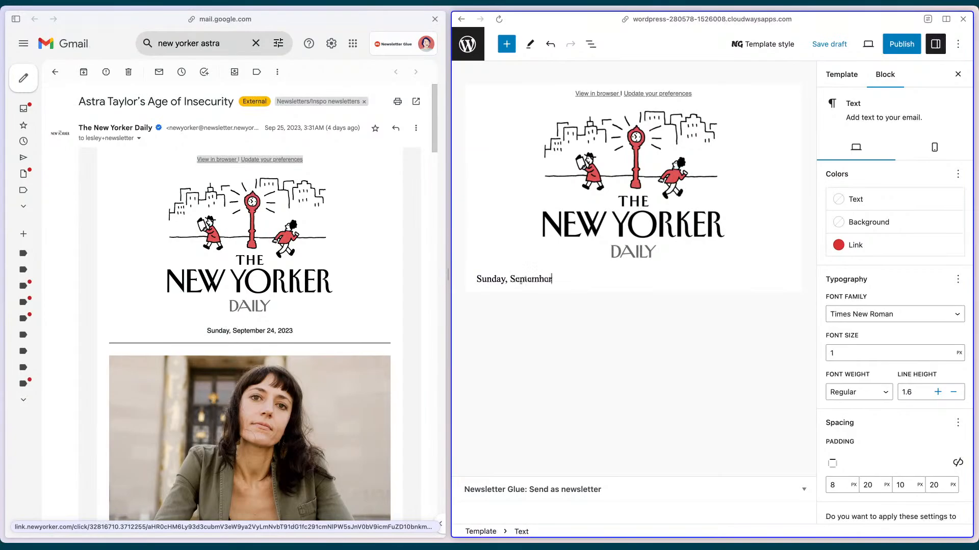
type("ber")
key("ctrl+a")
key("BackSpace")
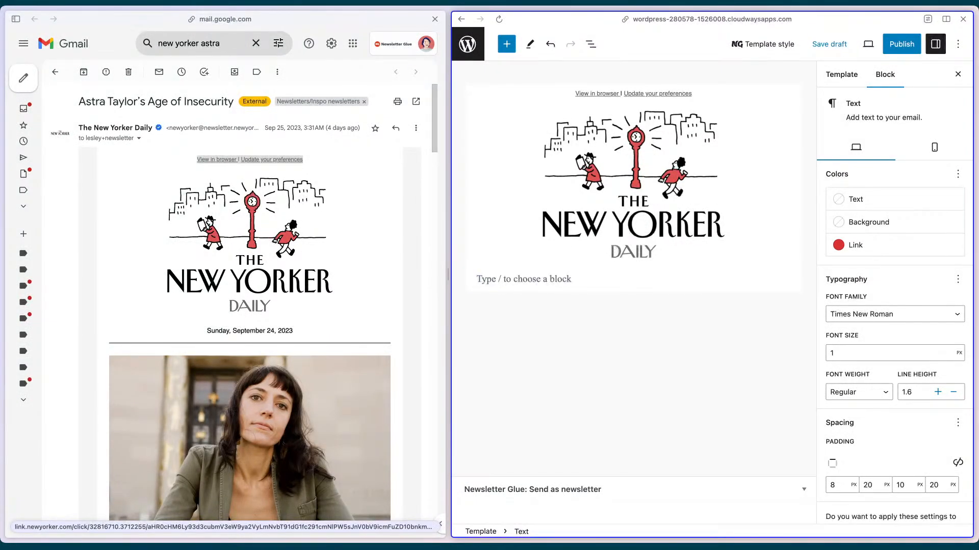
Add a Metadata block below the logo and hide its author details, issue number, reading time and read online items
type("/meta")
key("Return")
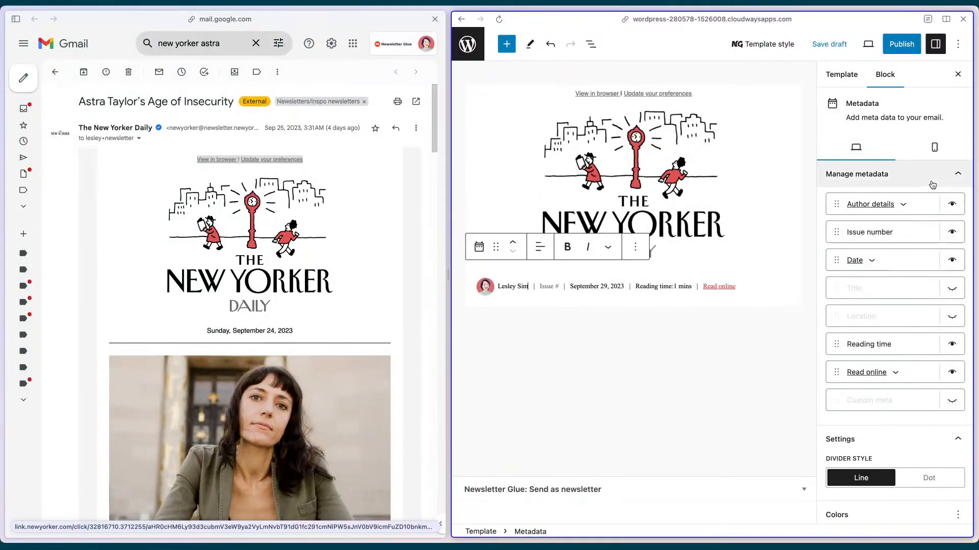
left_click(952, 204)
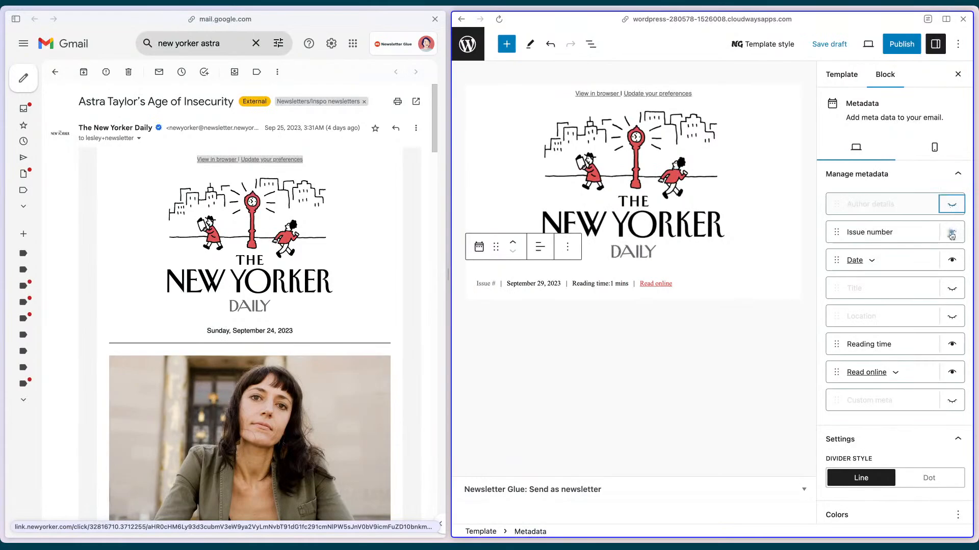
left_click(951, 234)
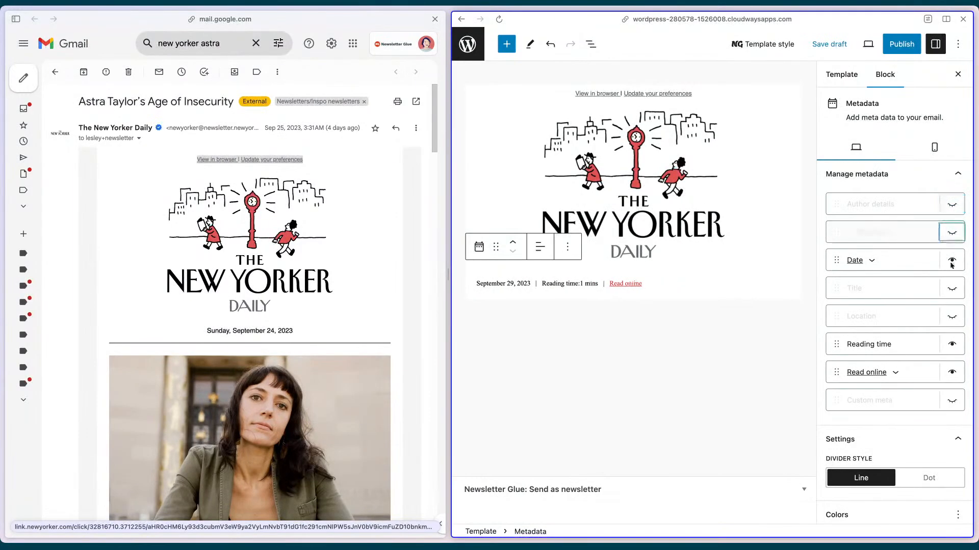
left_click(951, 344)
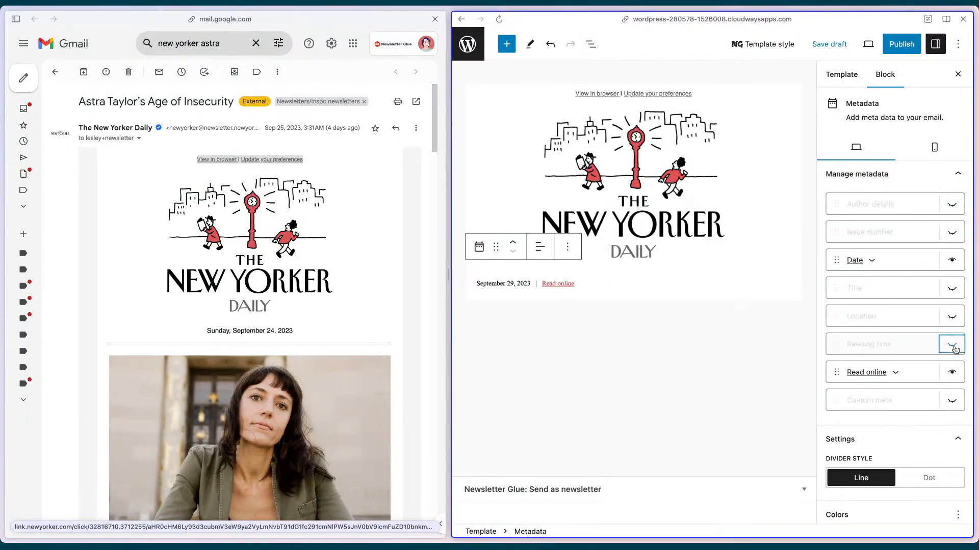
left_click(952, 377)
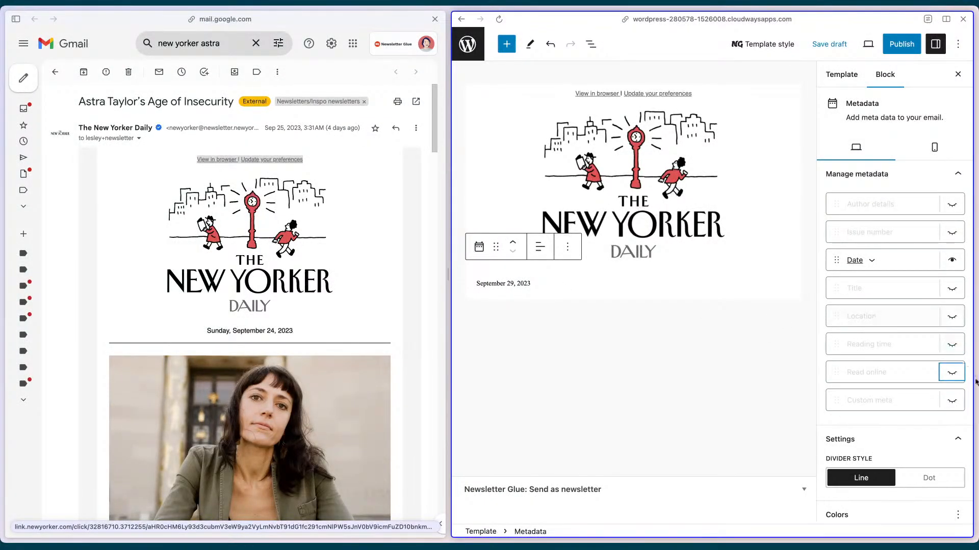
left_click(951, 372)
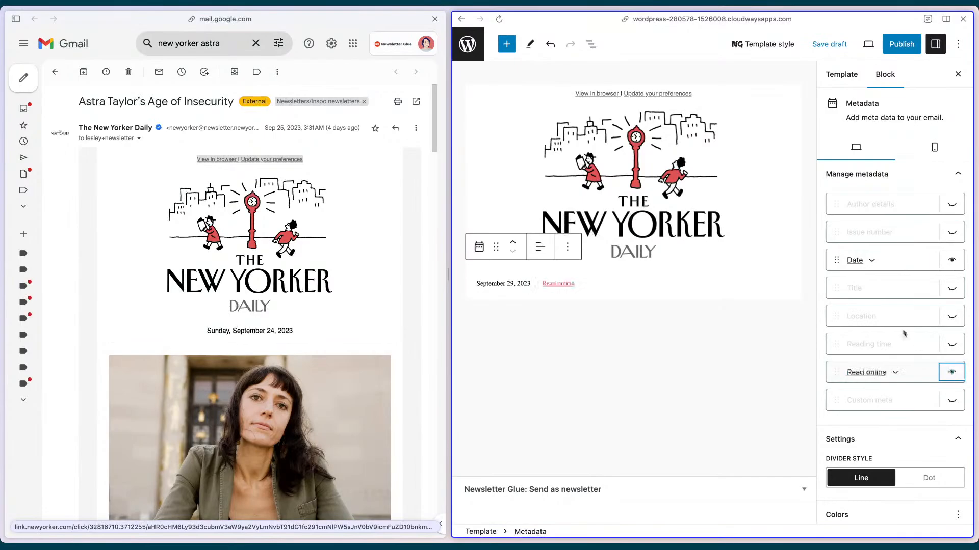
scroll(903, 333, "down", 2)
scroll(903, 333, "up", 1)
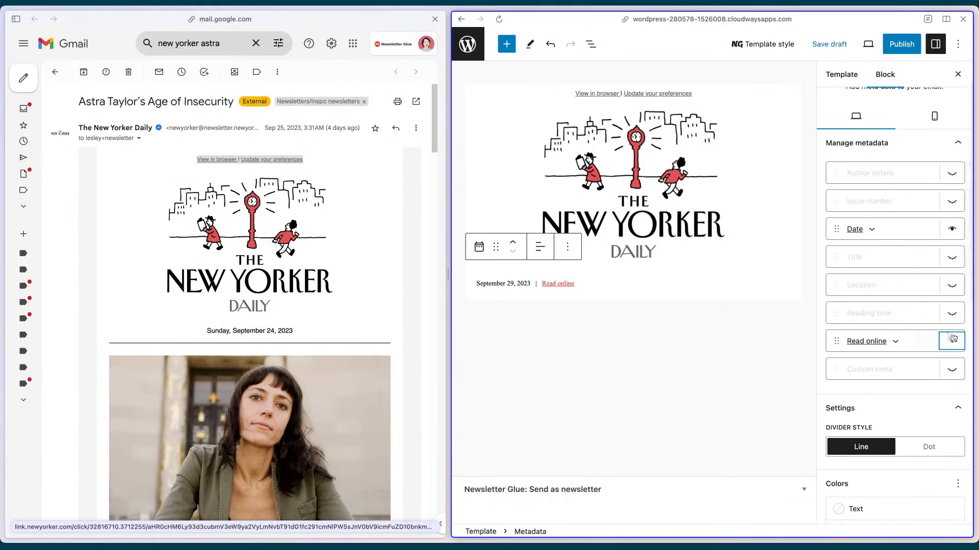
left_click(951, 340)
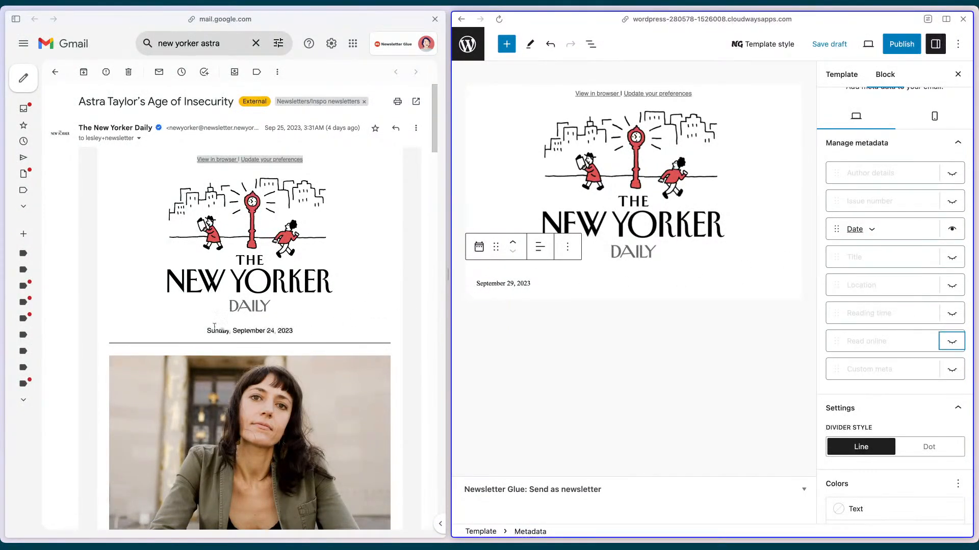
Set the metadata date format to "Friday, 29 Sep 2023" and center the block's text
left_click(872, 229)
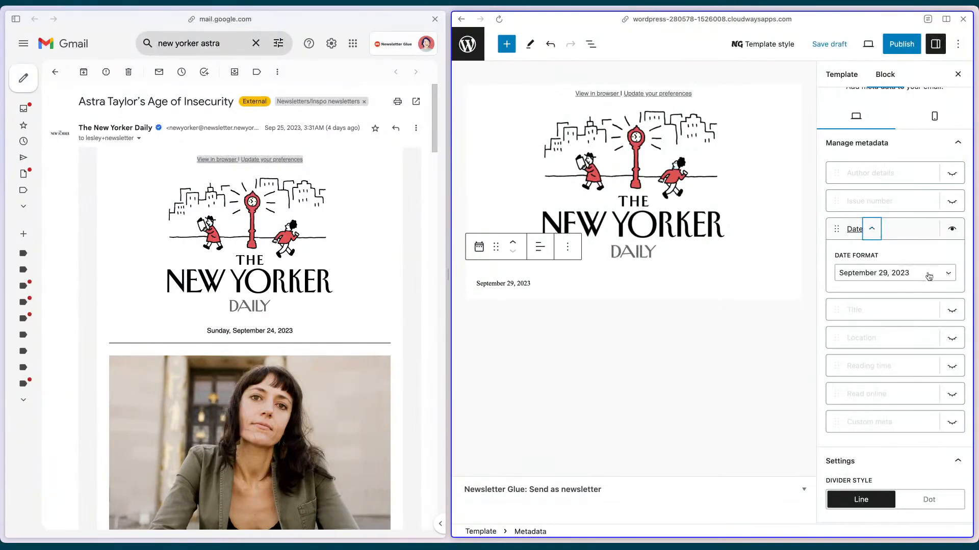
left_click(945, 274)
key("Down")
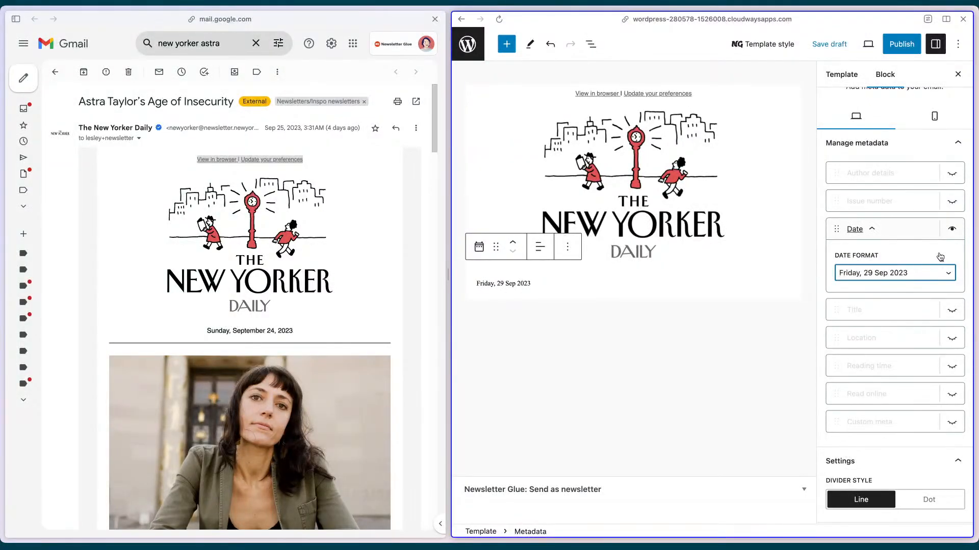
left_click(534, 252)
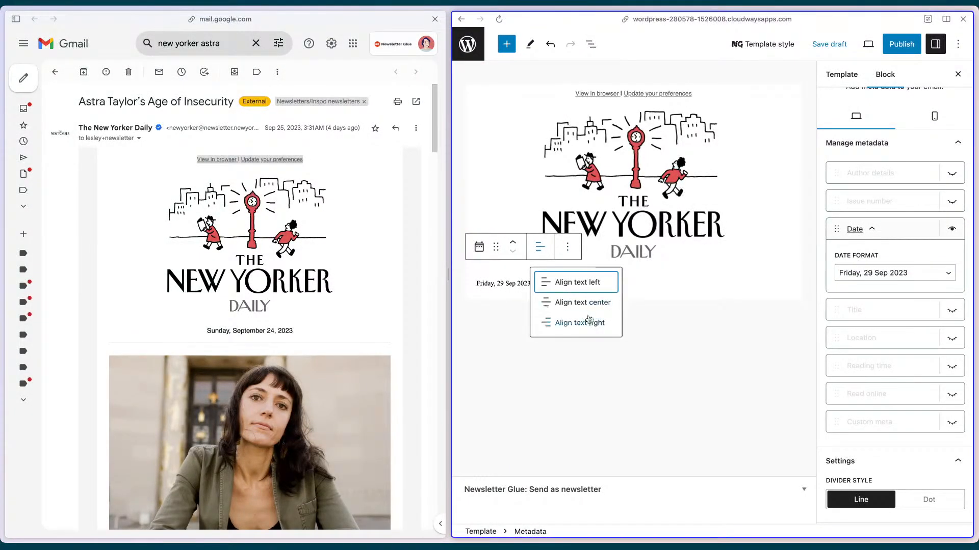
left_click(572, 295)
left_click(683, 282)
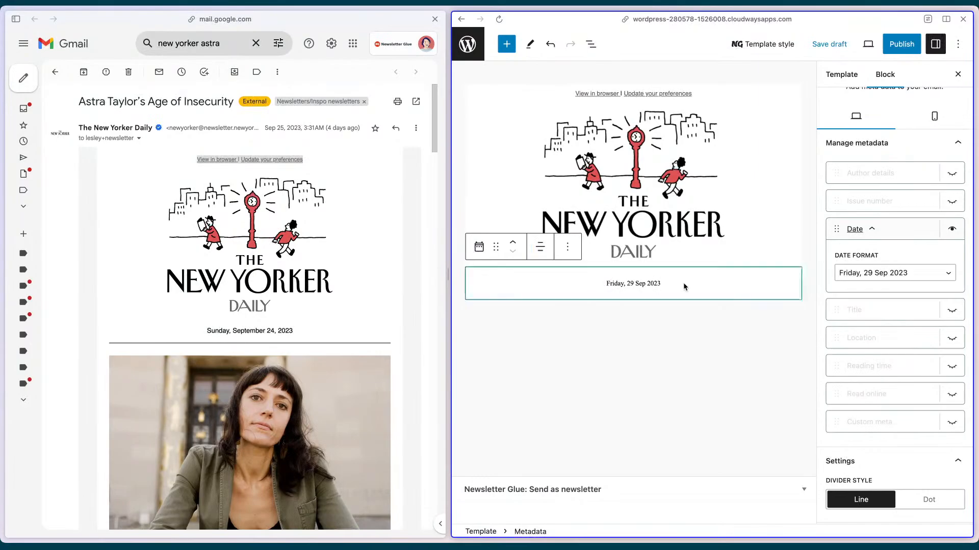
Set the Metadata block's font family to Helvetica and its font size to 13 px
scroll(873, 332, "down", 4)
scroll(873, 332, "down", 4)
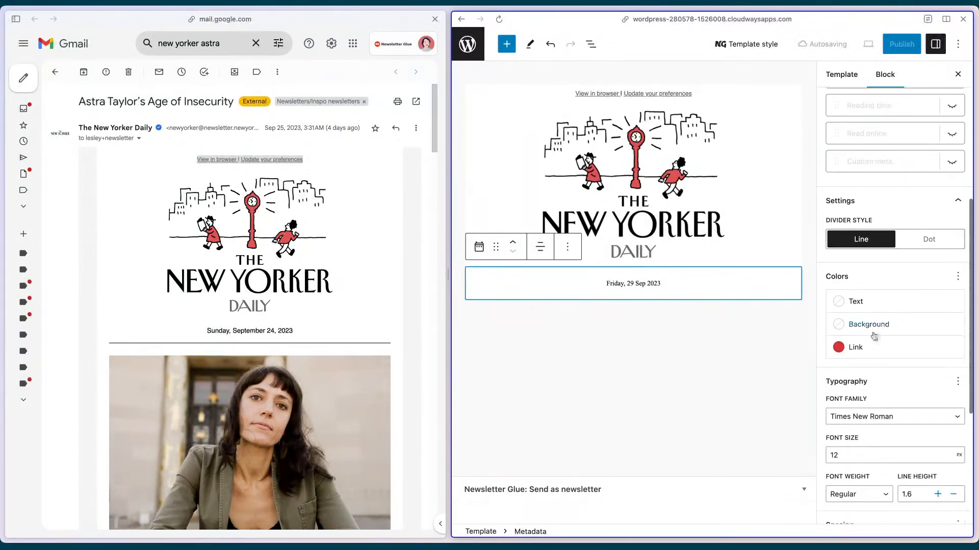
left_click(877, 285)
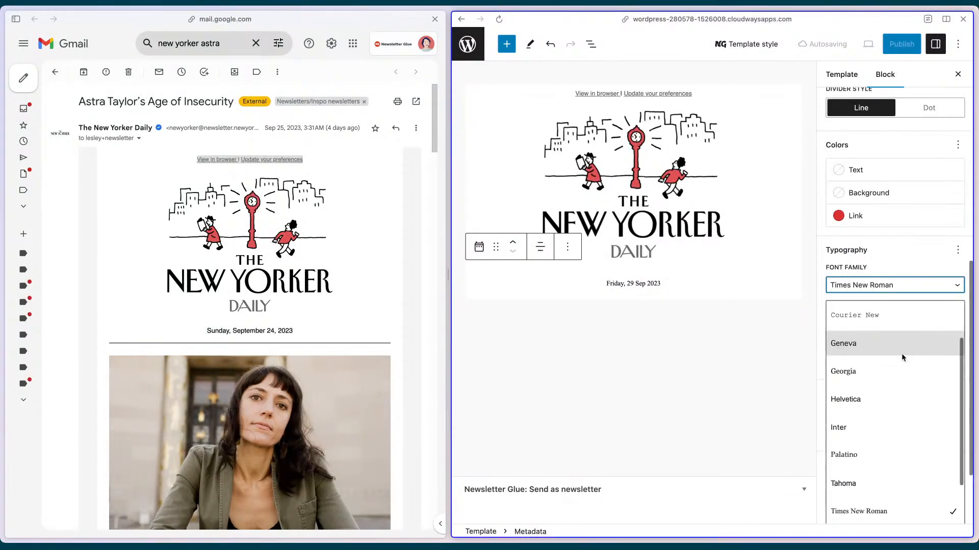
left_click(888, 407)
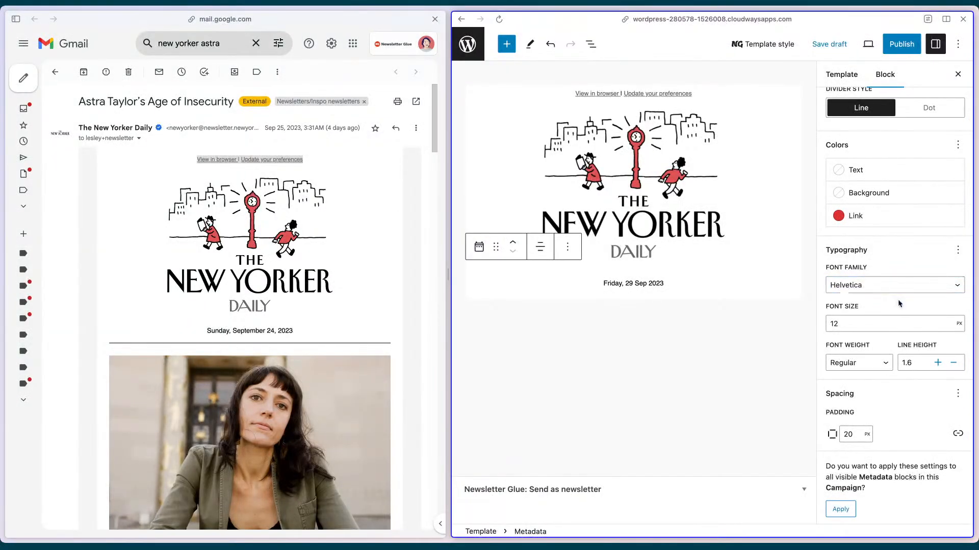
left_click(860, 325)
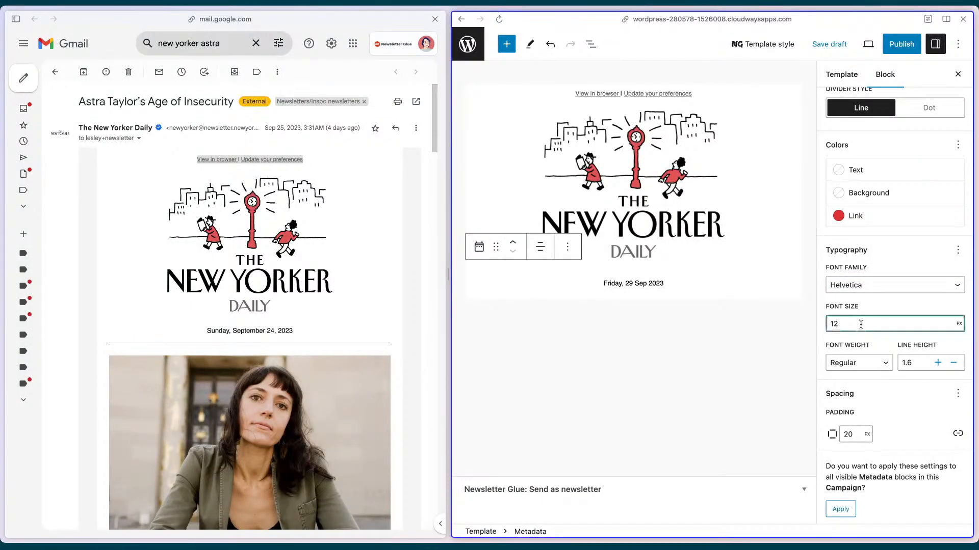
key("BackSpace")
type("4")
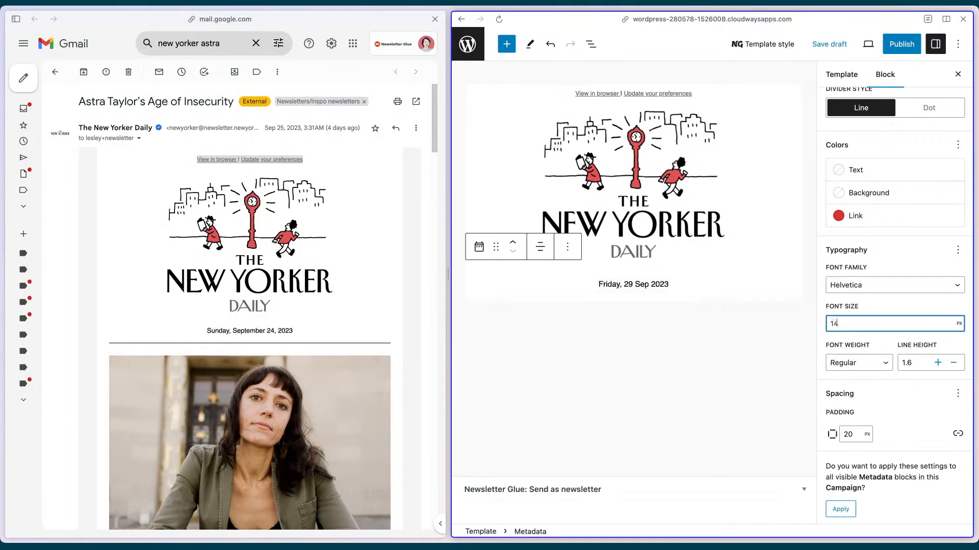
key("BackSpace")
type("3")
left_click(685, 291)
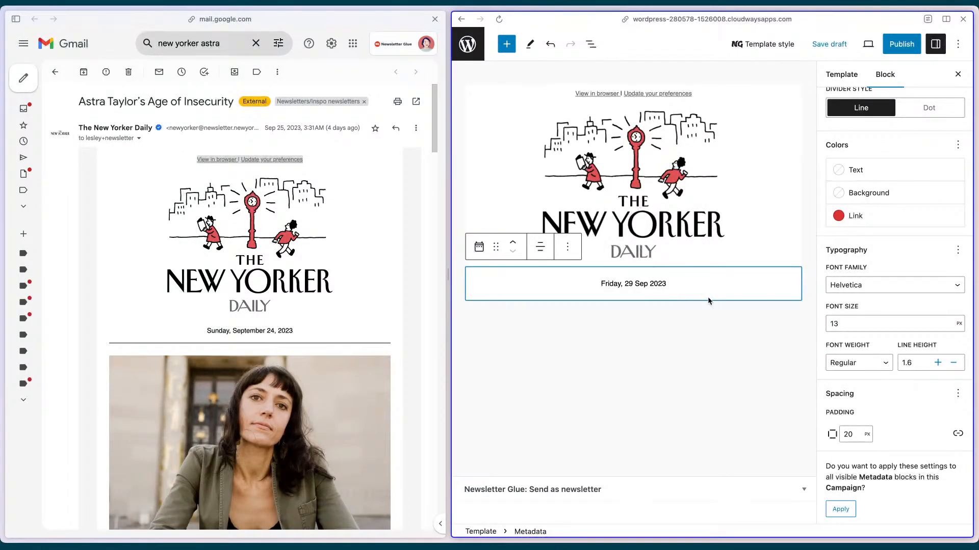
Add a centered text block below the date containing a short horizontal line made of dashes
key("Return")
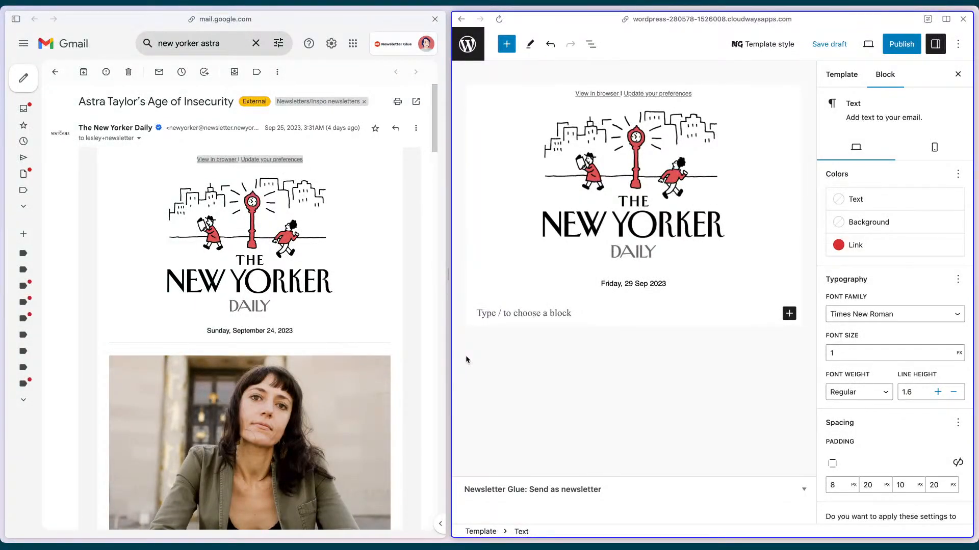
type("-")
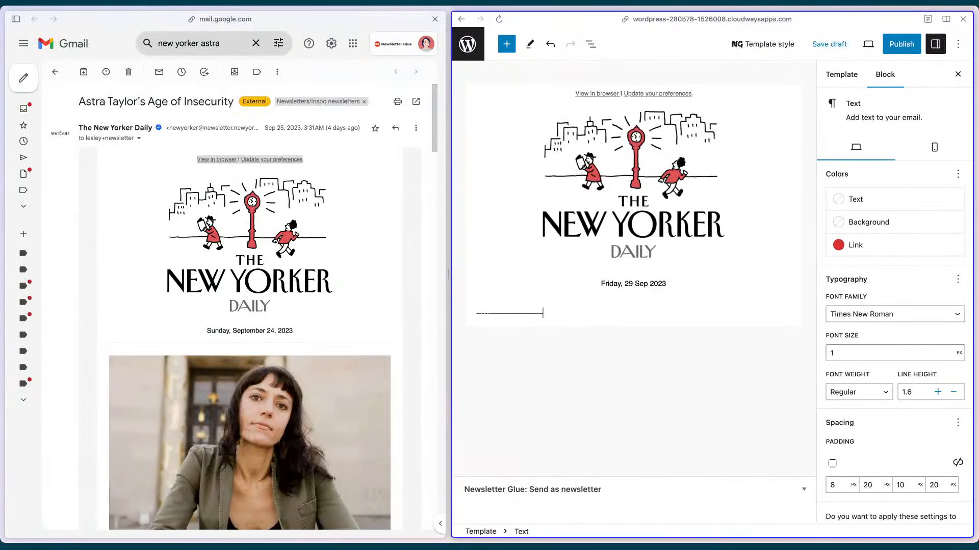
key("super+v")
key("super+v")
type("----")
key("ctrl+a")
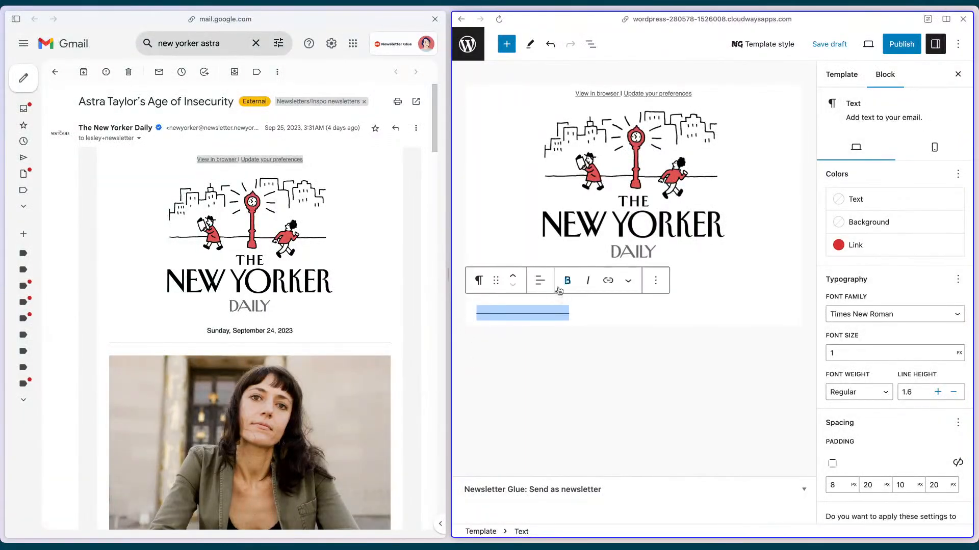
left_click(540, 280)
left_click(581, 334)
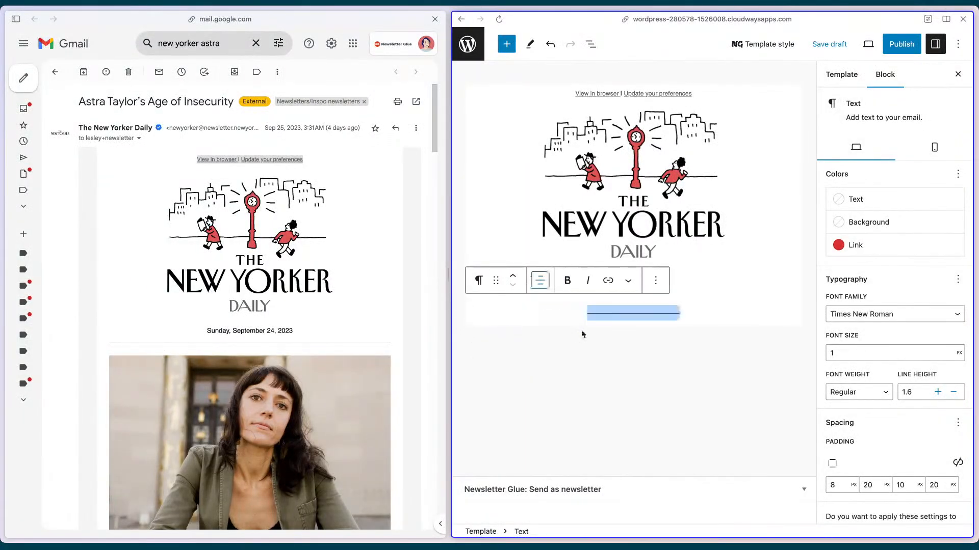
left_click(728, 316)
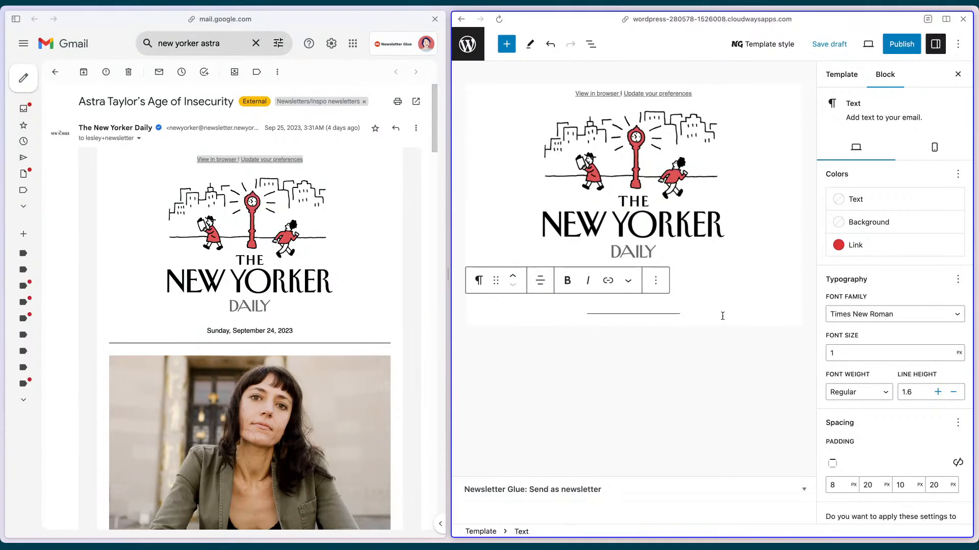
Add a Post embeds block below the dashed line for the email's article section
scroll(374, 322, "down", 5)
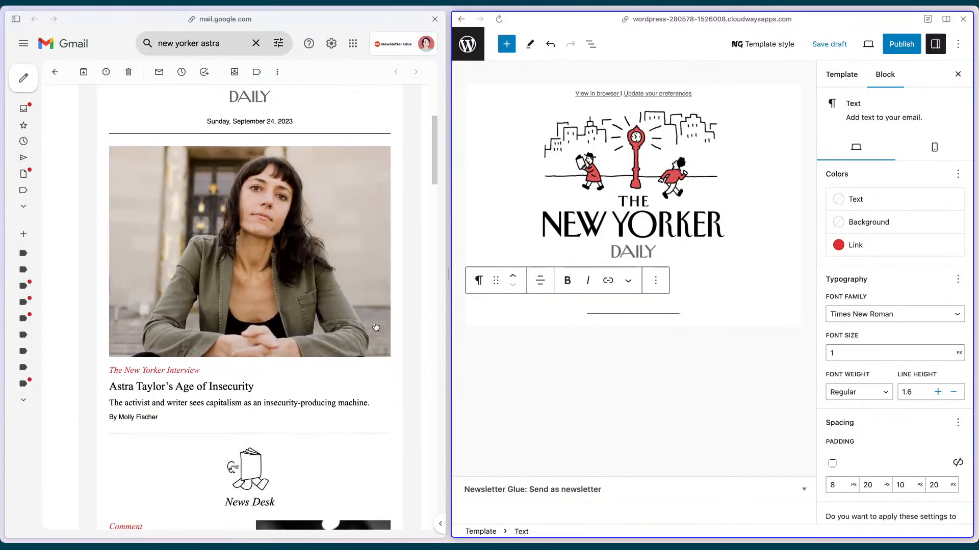
left_click(658, 347)
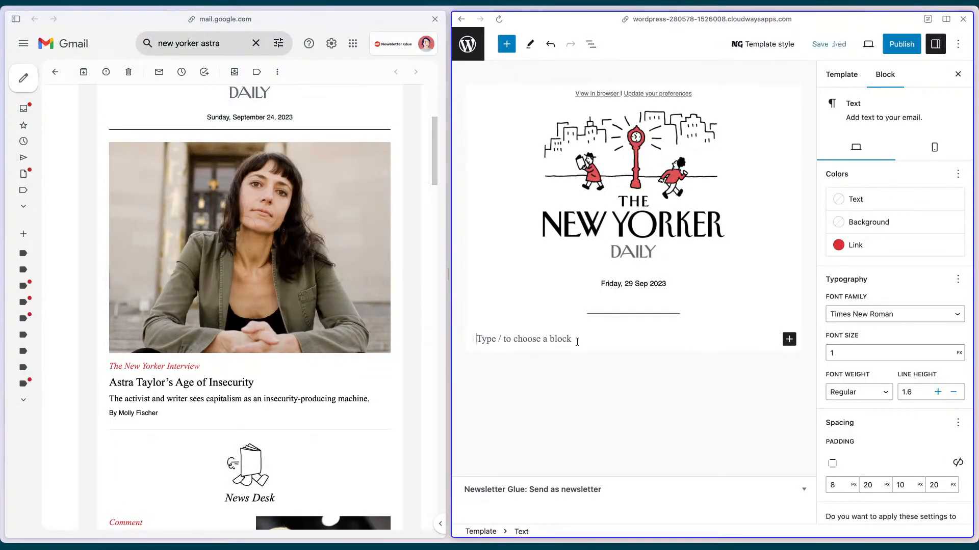
type("/post")
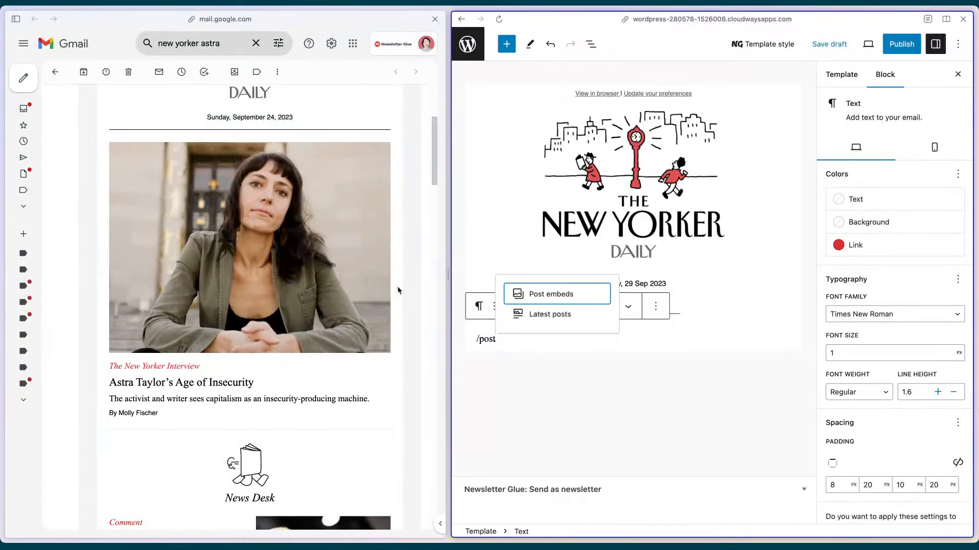
scroll(391, 280, "down", 5)
scroll(391, 283, "up", 1)
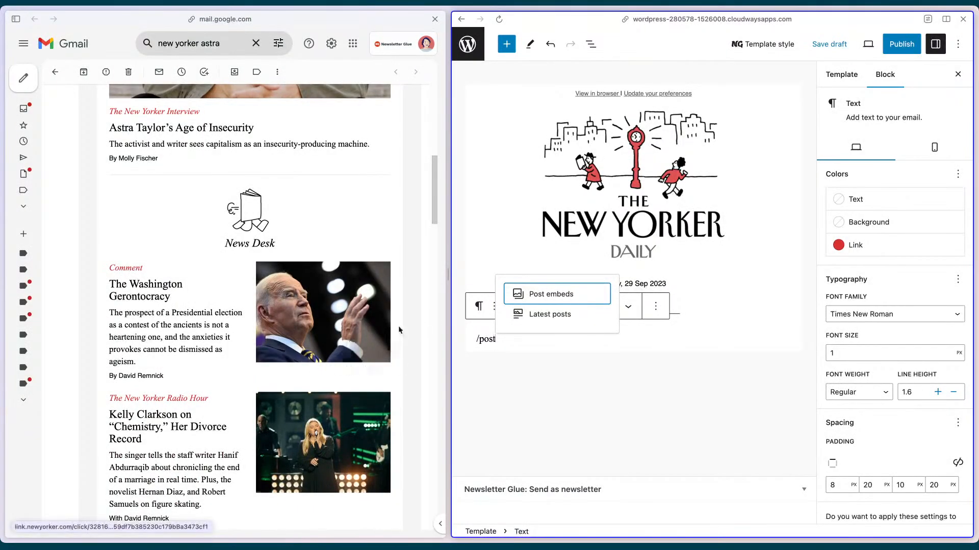
scroll(418, 293, "up", 5)
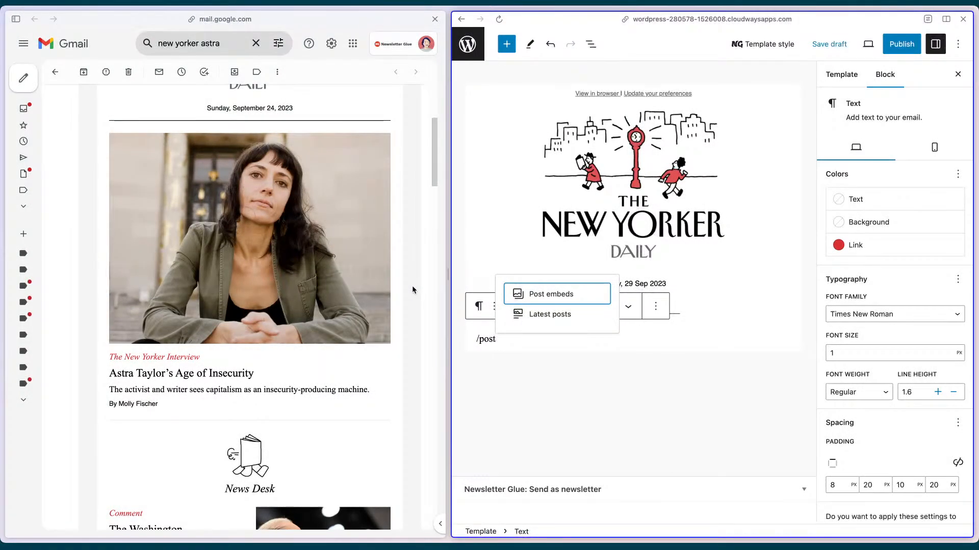
left_click(561, 293)
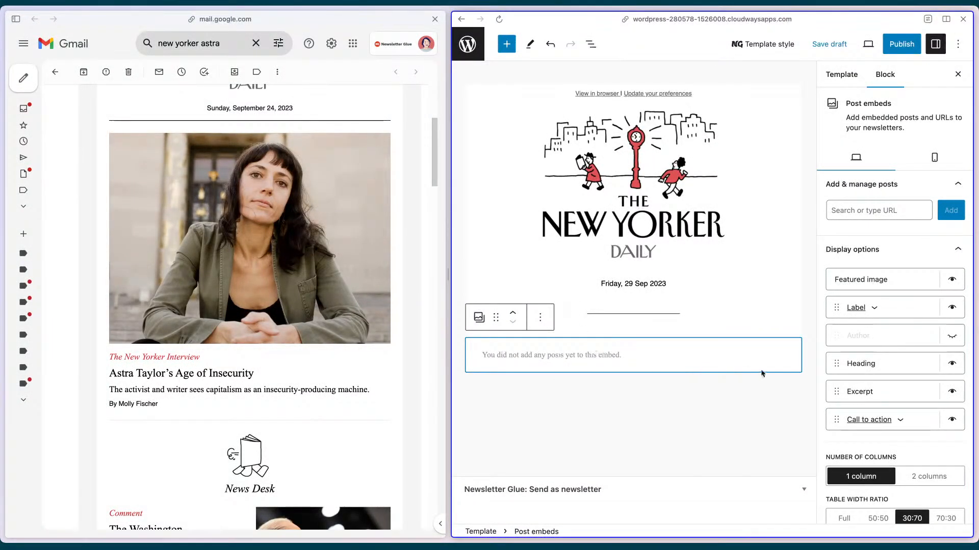
left_click(656, 399)
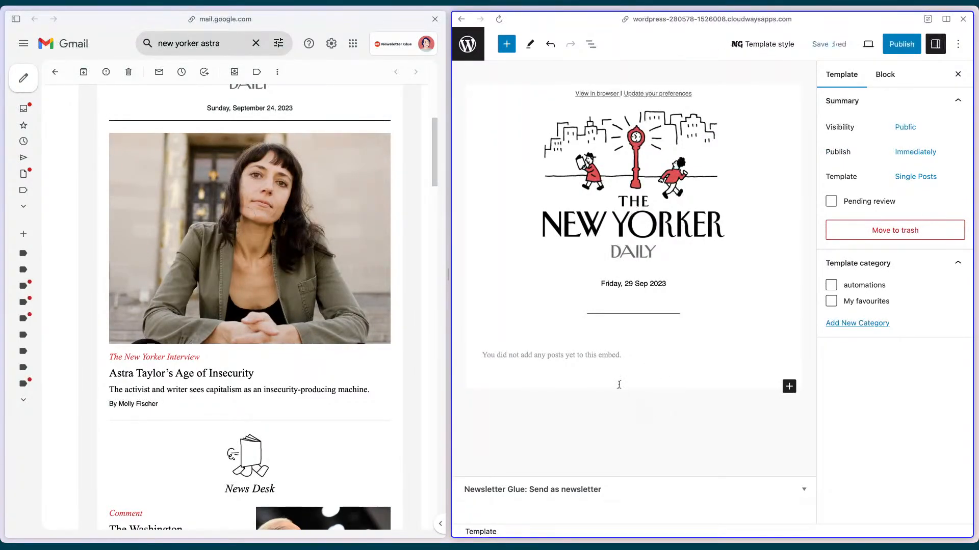
left_click(593, 359)
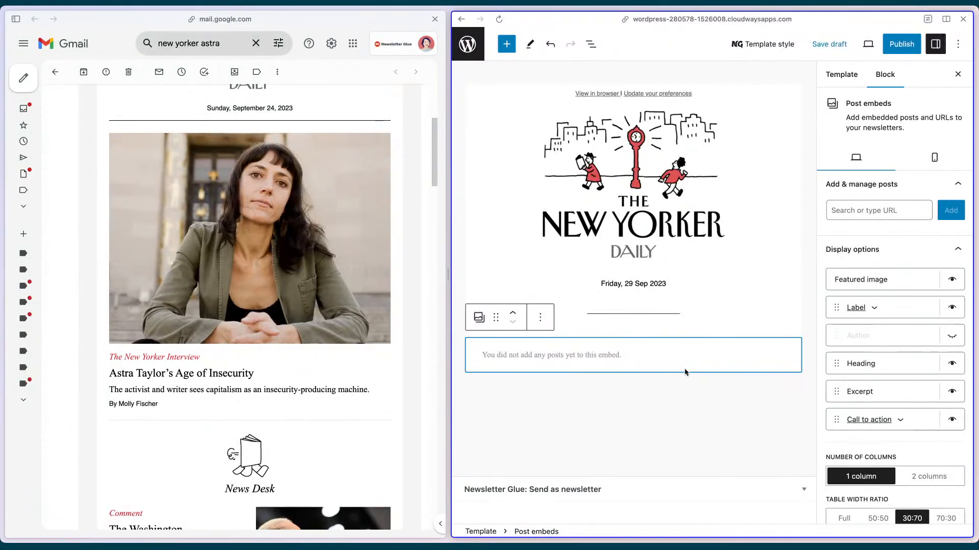
left_click(642, 400)
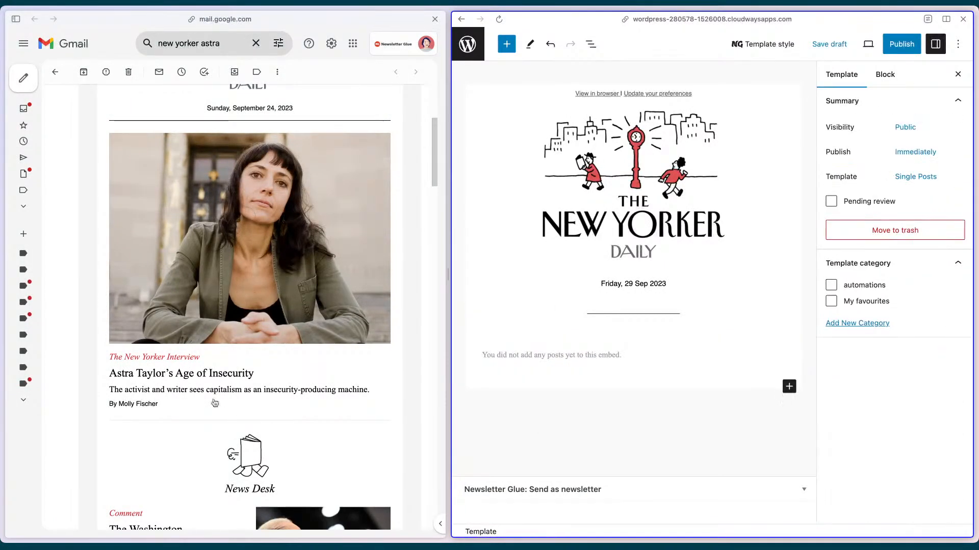
Highlight the lead article in the New Yorker email, from its photo down to its byline
triple_click(184, 376)
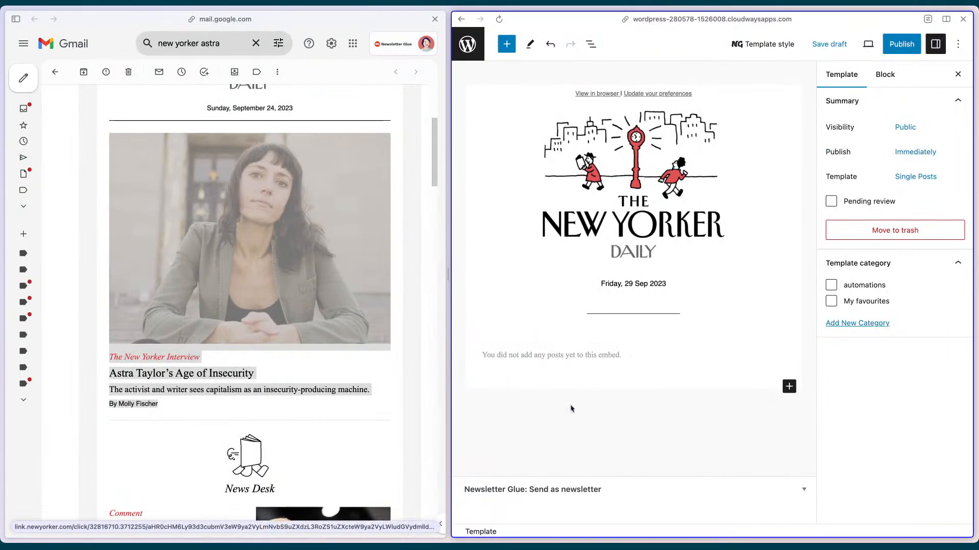
Embed the New Yorker lead article in the Post embeds block using its copied email link
left_click(552, 351)
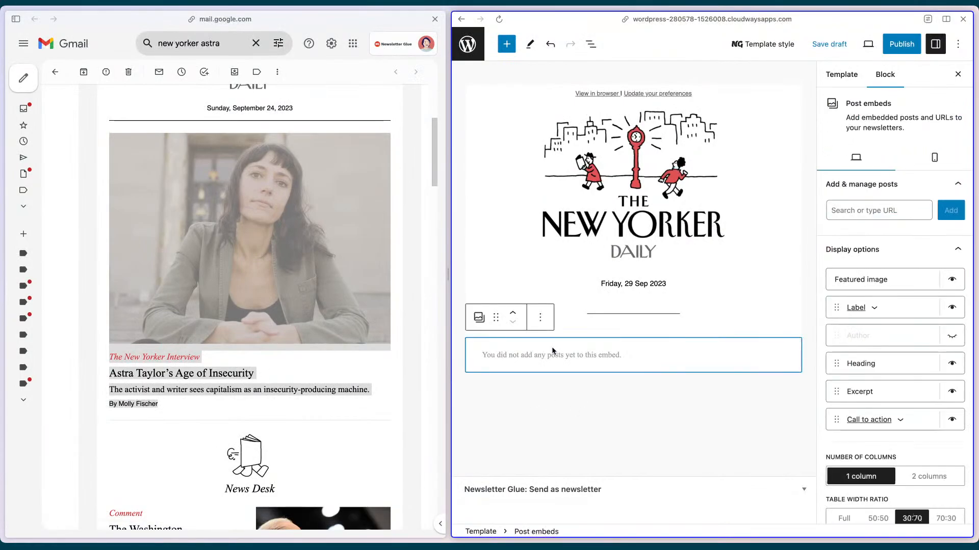
left_click(860, 209)
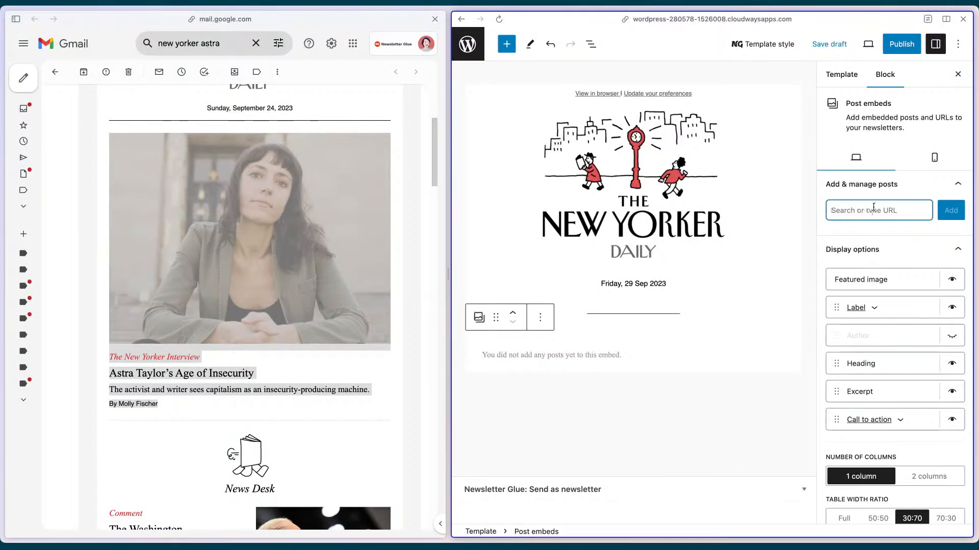
key("super+v")
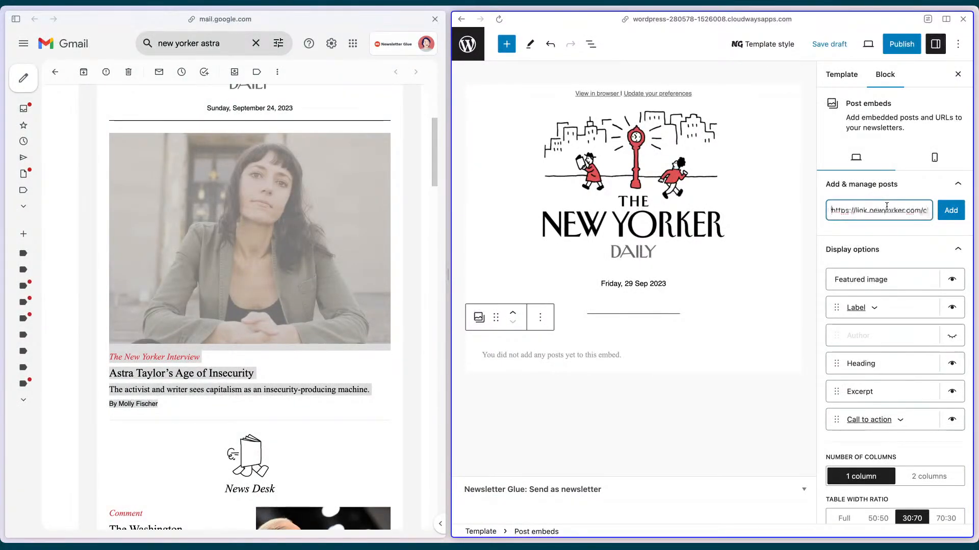
left_click(948, 212)
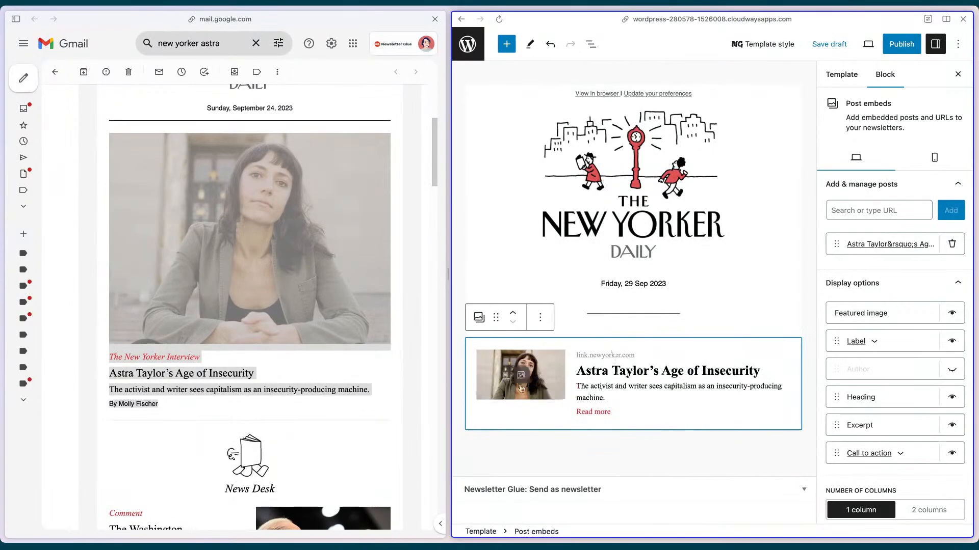
Update the embedded article from its existing link, and start but cancel its deletion
left_click(898, 247)
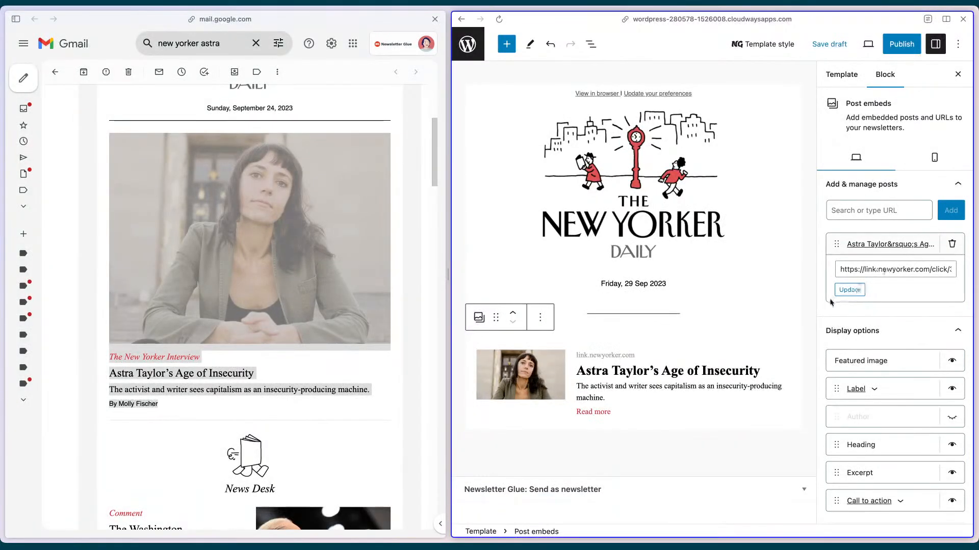
left_click(849, 290)
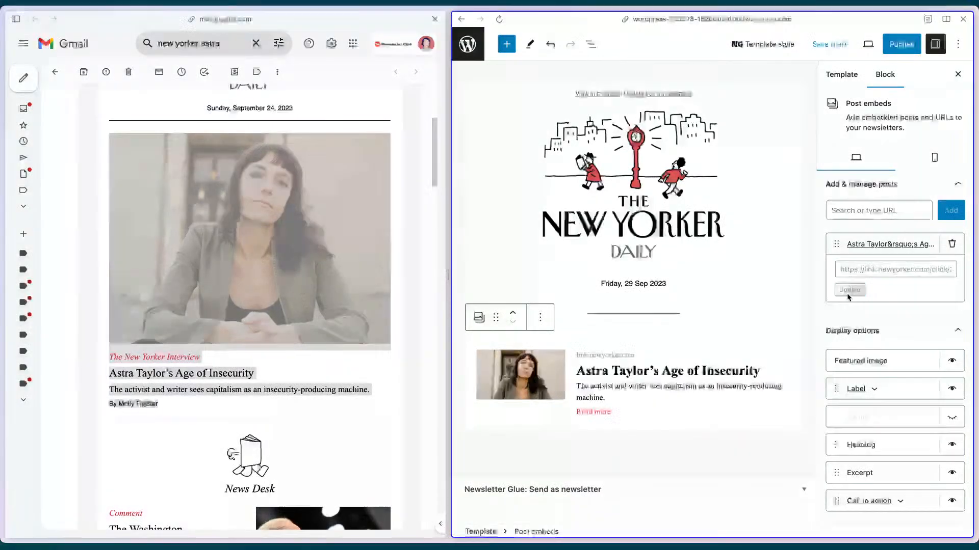
left_click(952, 246)
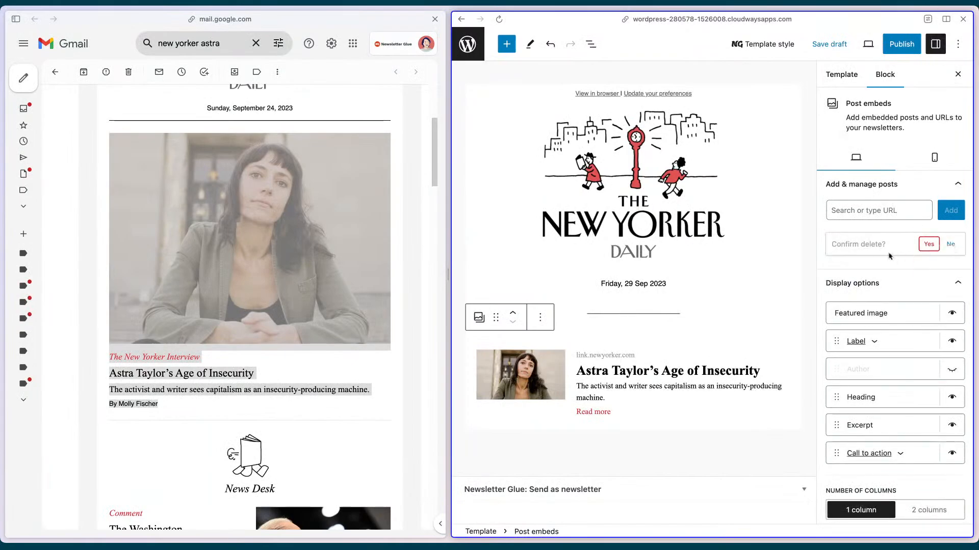
left_click(953, 249)
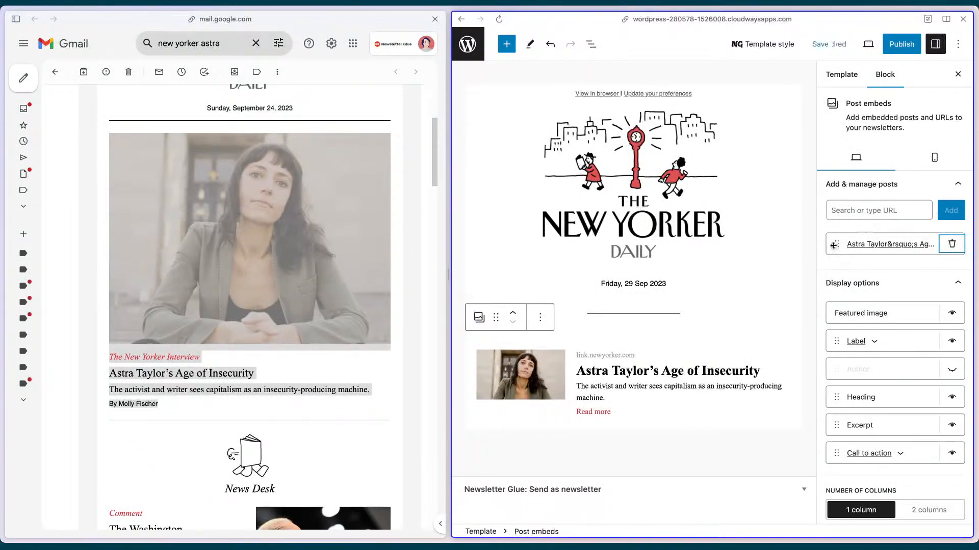
Try toggling the featured image's visibility and reordering the excerpt and call to action in the embed
scroll(897, 255, "down", 5)
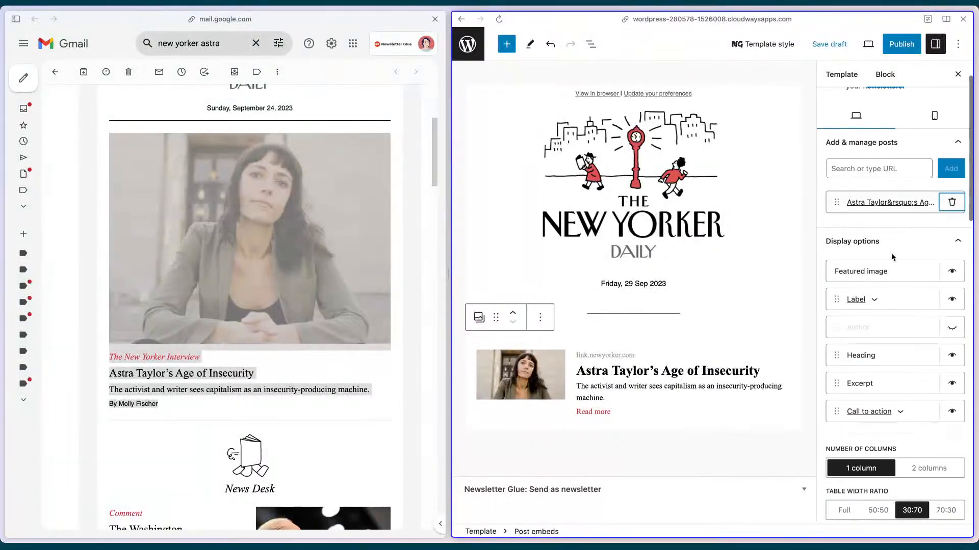
scroll(919, 255, "down", 1)
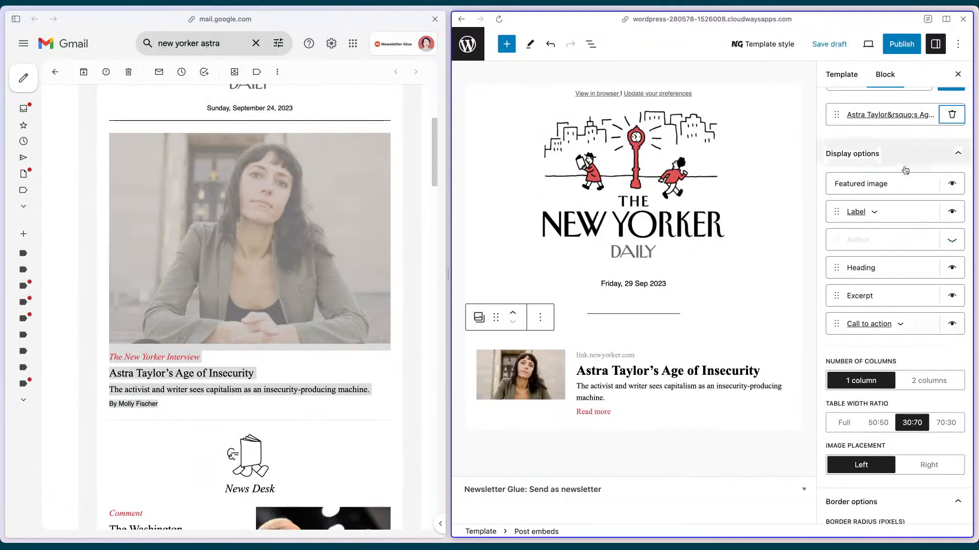
left_click(951, 184)
left_click(952, 184)
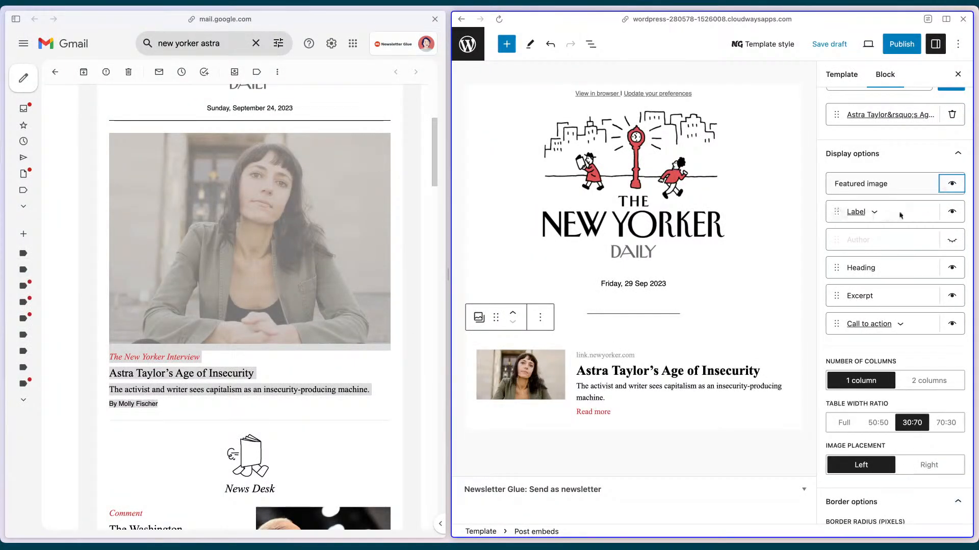
left_click_drag(836, 295, 835, 271)
left_click_drag(837, 322, 836, 267)
Set the post embed's table width ratio to Full so the image sits above the text
scroll(925, 300, "down", 2)
left_click(412, 378)
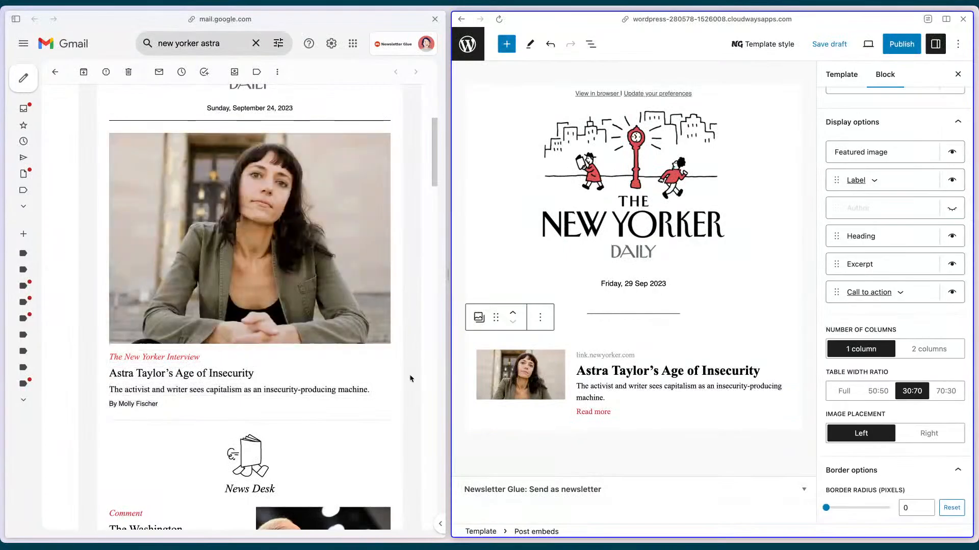
left_click(527, 440)
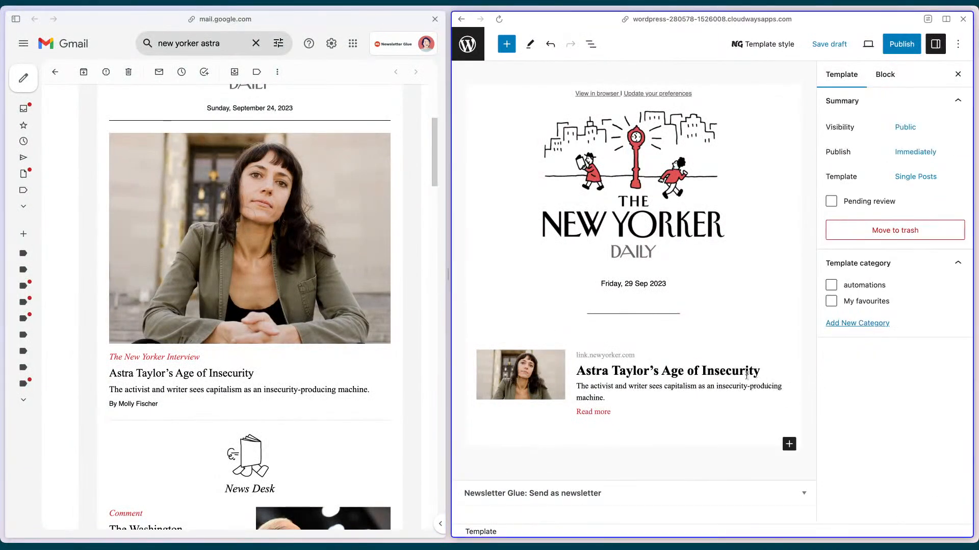
left_click(746, 410)
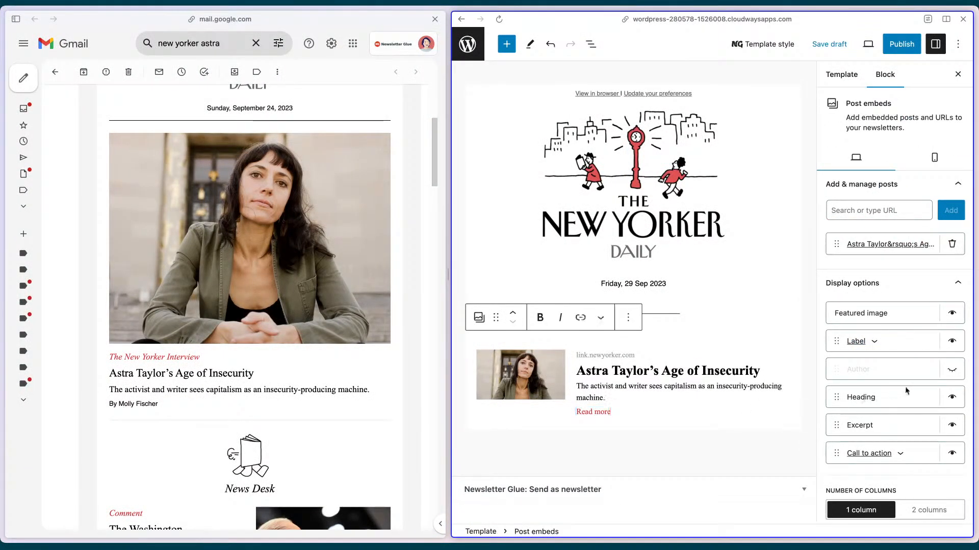
scroll(906, 391, "down", 2)
left_click(847, 448)
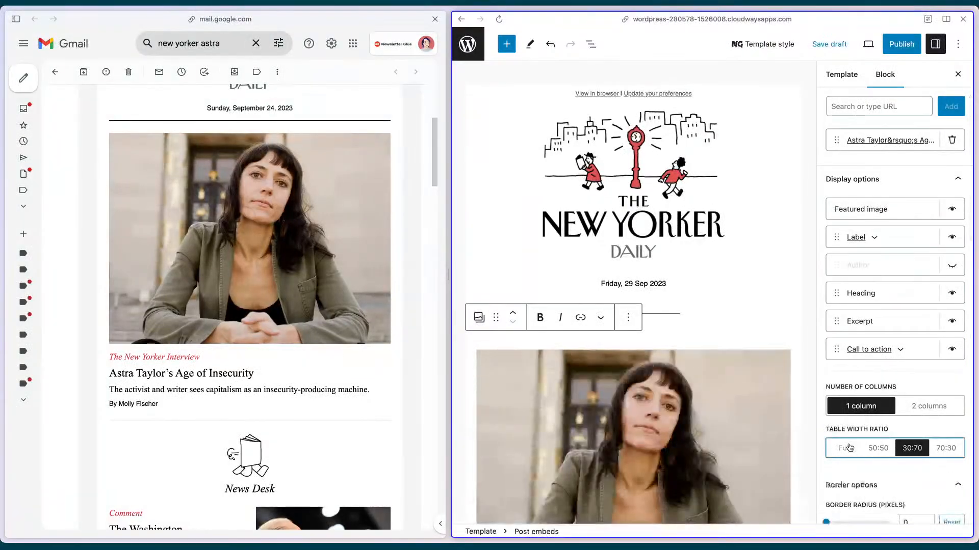
scroll(722, 320, "down", 4)
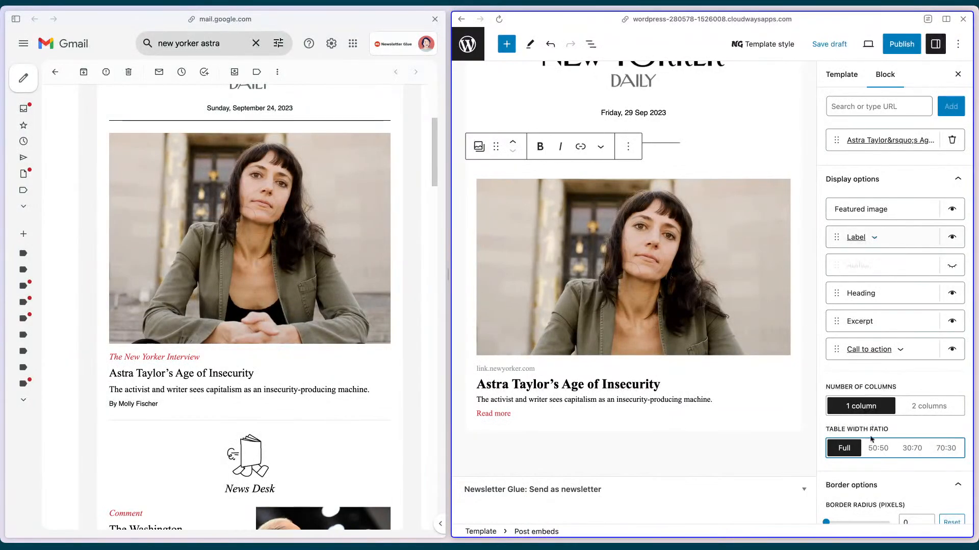
Hide the embed's call to action, and show the author line directly below the excerpt
left_click(952, 350)
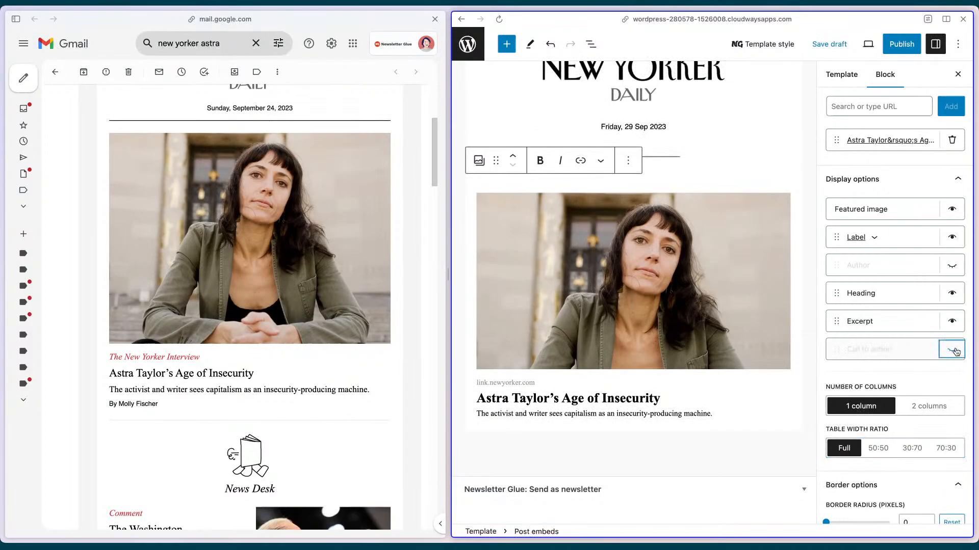
left_click(951, 270)
left_click_drag(836, 265, 830, 323)
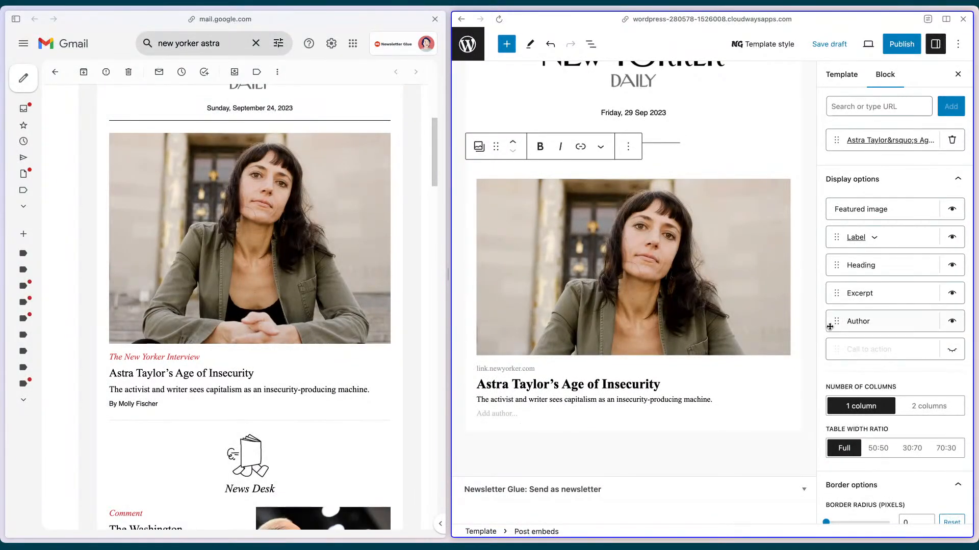
Fill in the embed's author line with "By" and the article author's full name
left_click(498, 413)
type("By M")
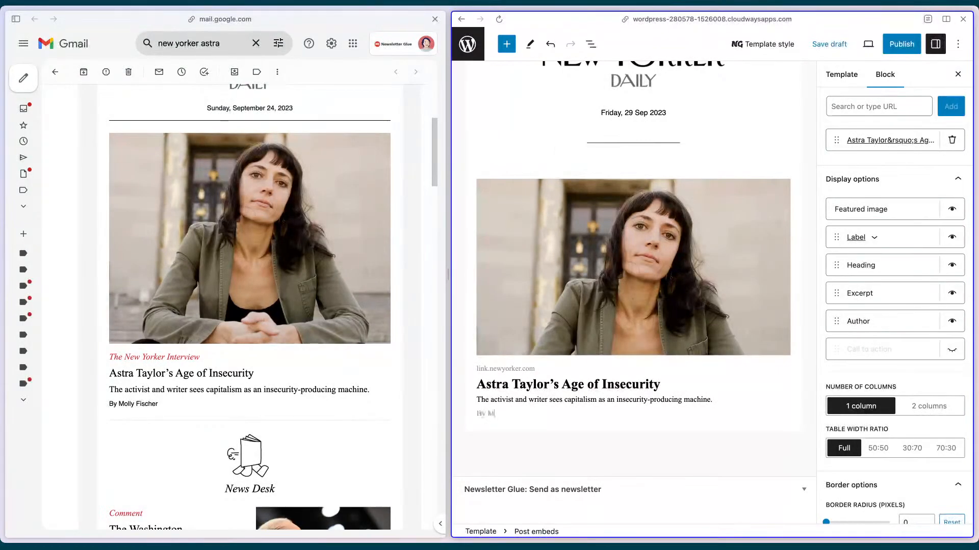
type("olly Fischer")
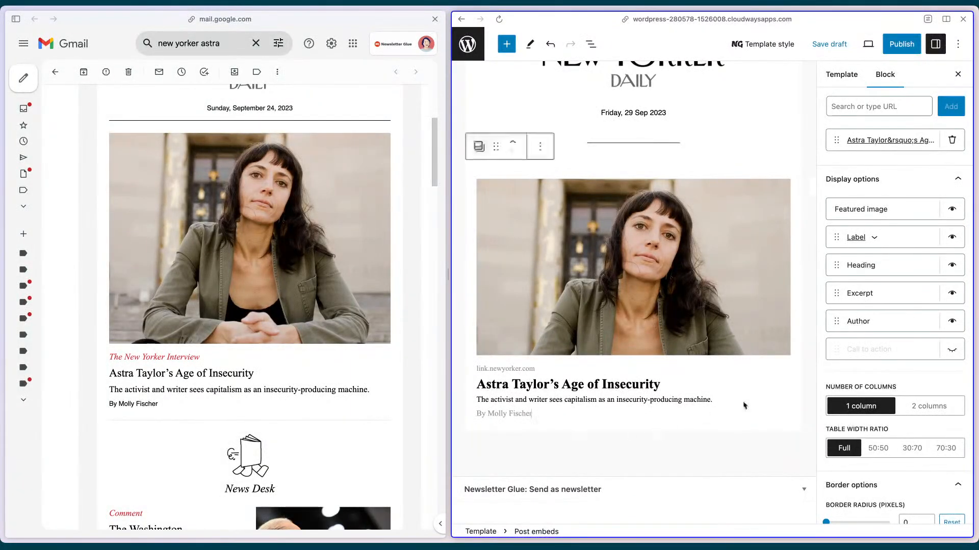
Set the embed's label type to Category and enter "The New Yorker Interview" as the label text
left_click(870, 238)
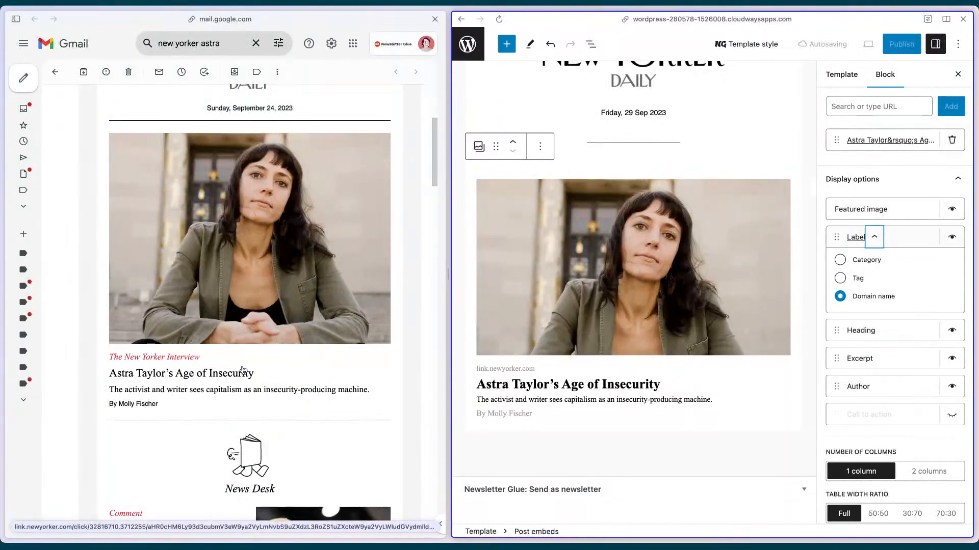
left_click(857, 262)
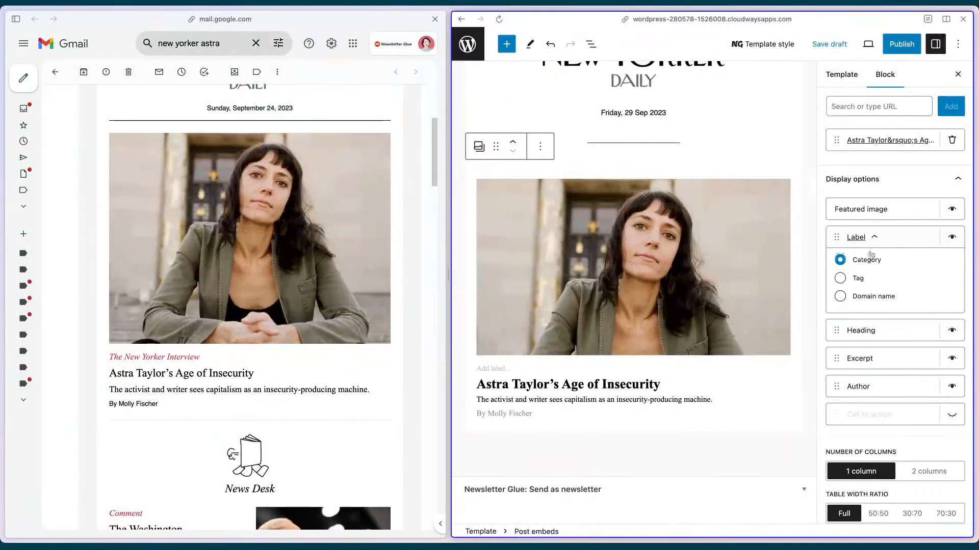
left_click(874, 237)
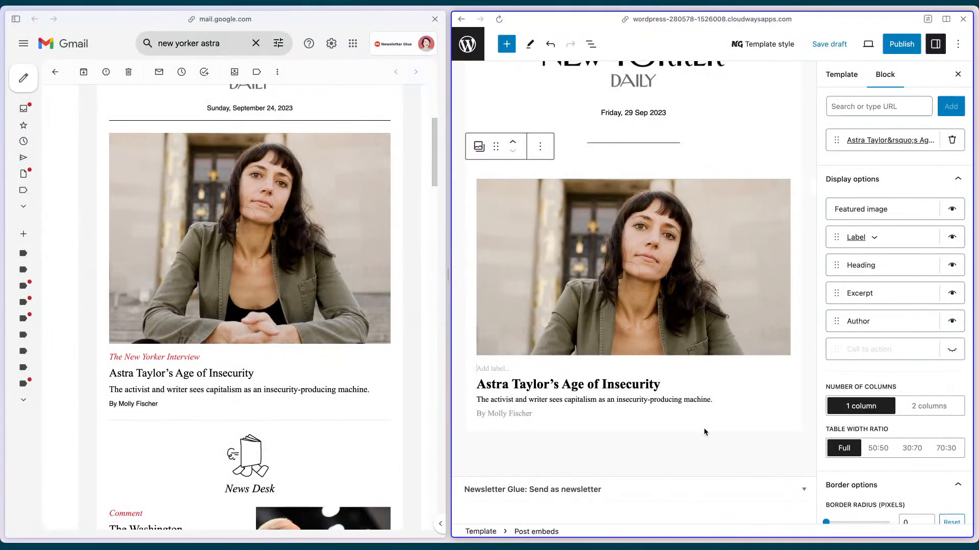
type("The New Yo")
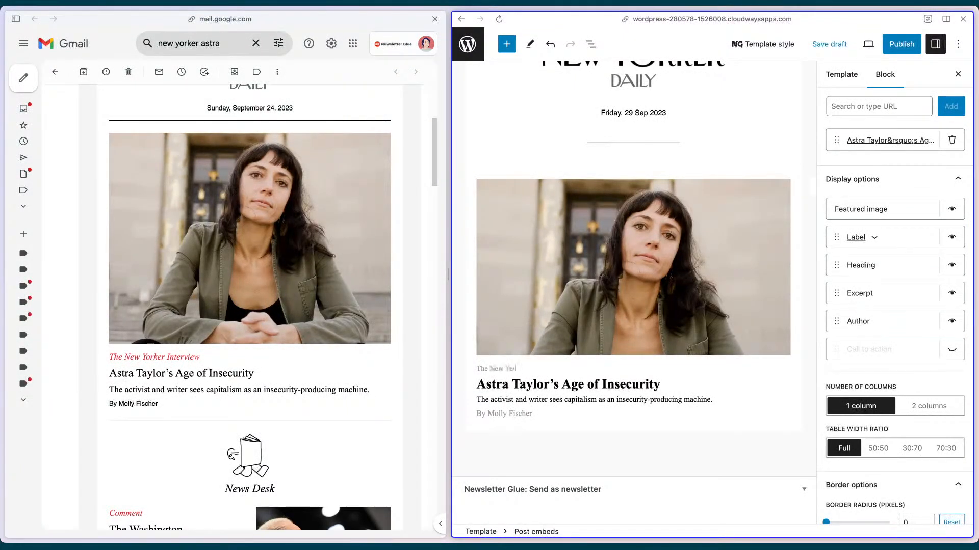
type("rker Inter")
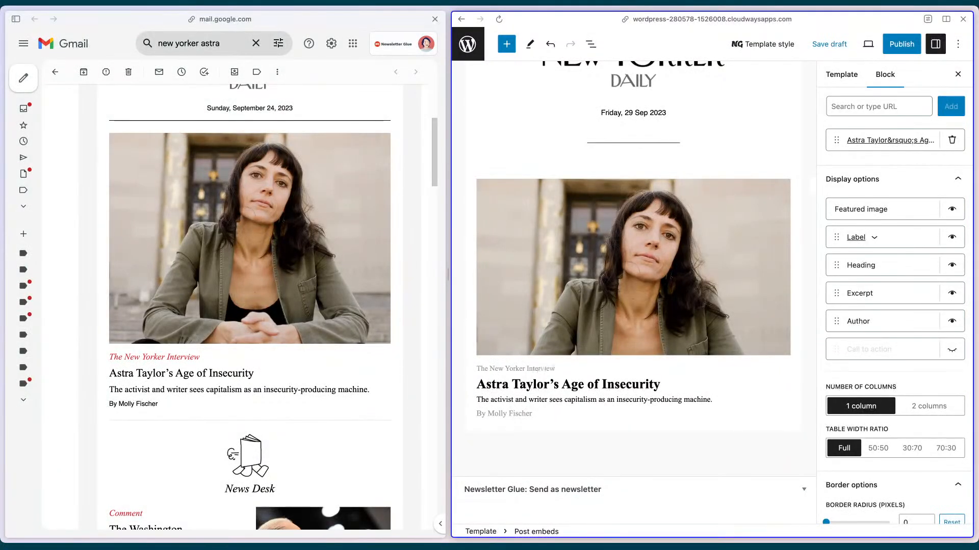
type("view")
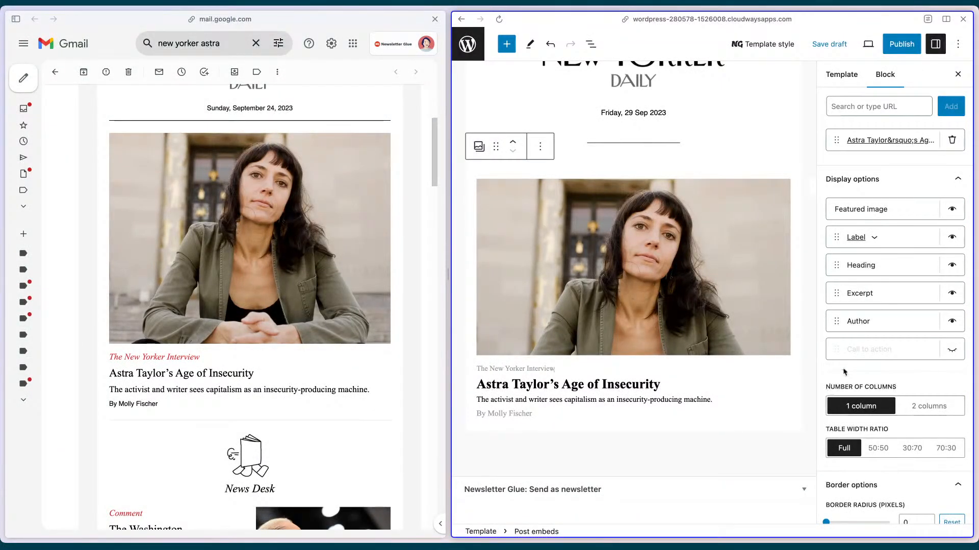
Copy the button/link color and apply it to the embed's label as hex DB3334
scroll(844, 372, "down", 1)
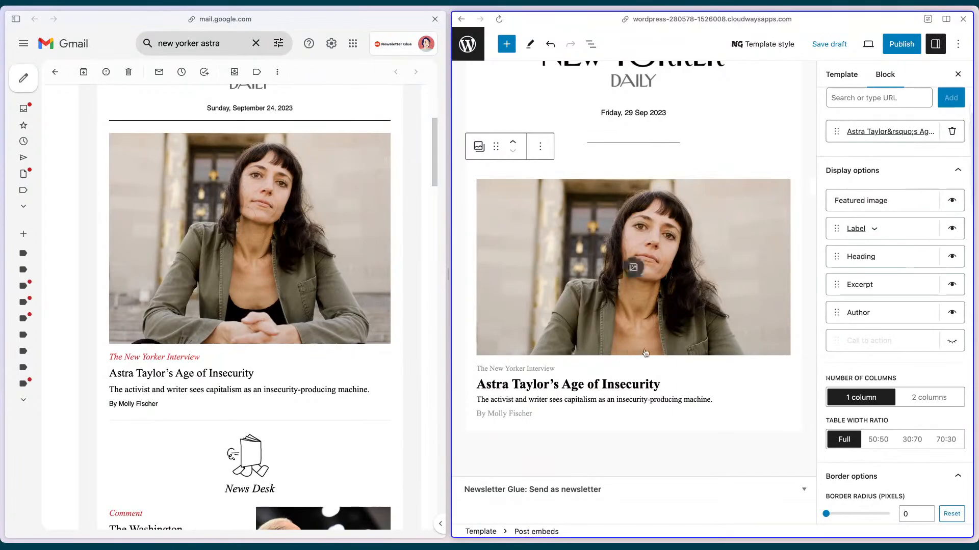
scroll(898, 376, "down", 5)
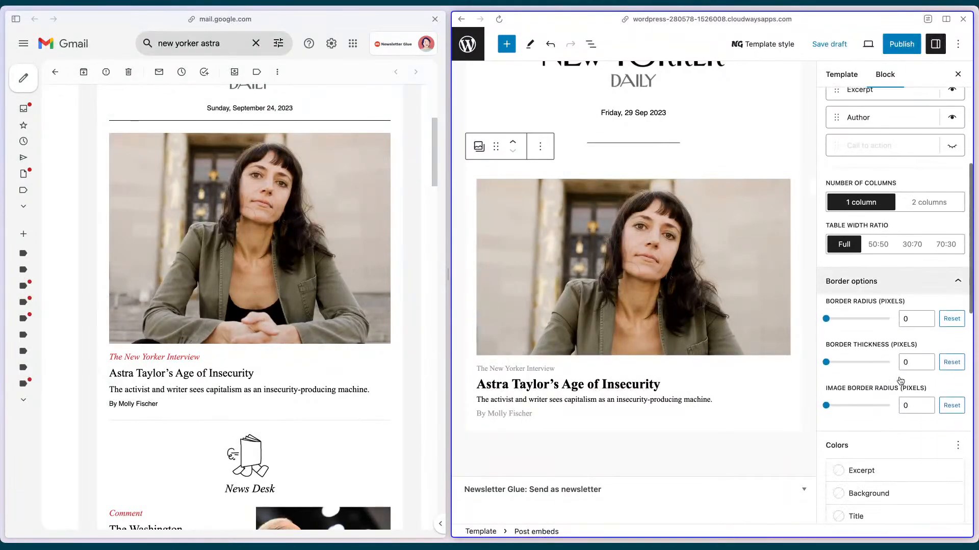
scroll(900, 381, "down", 3)
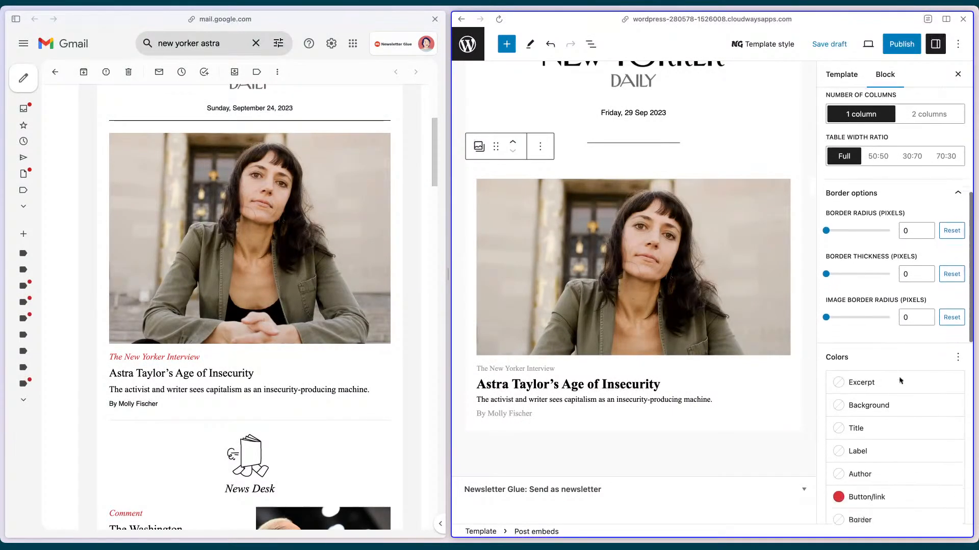
scroll(899, 381, "down", 4)
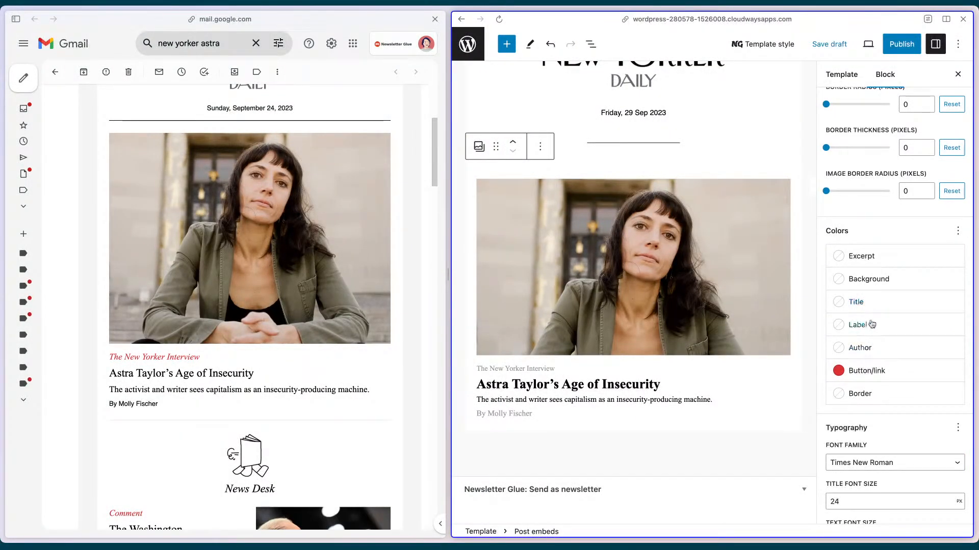
left_click(872, 325)
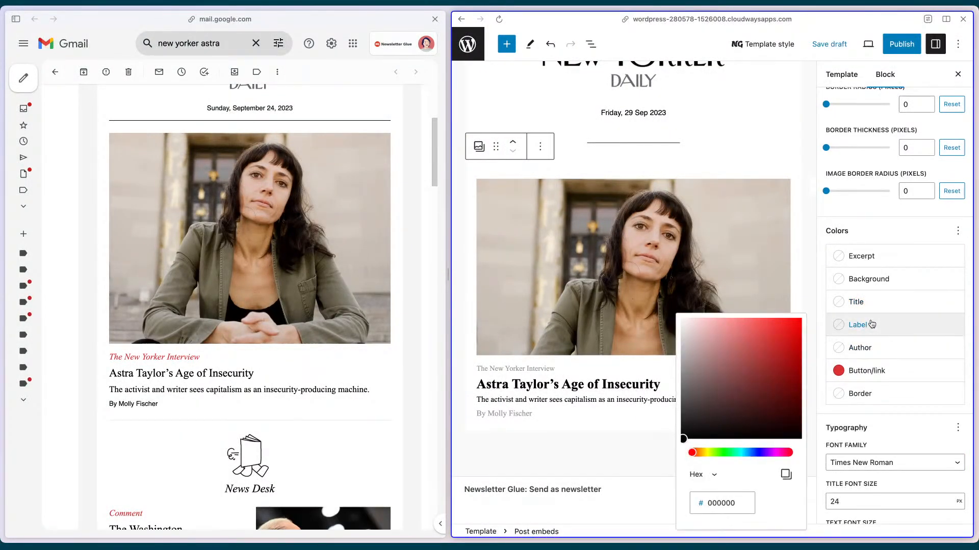
left_click(844, 370)
left_click(786, 317)
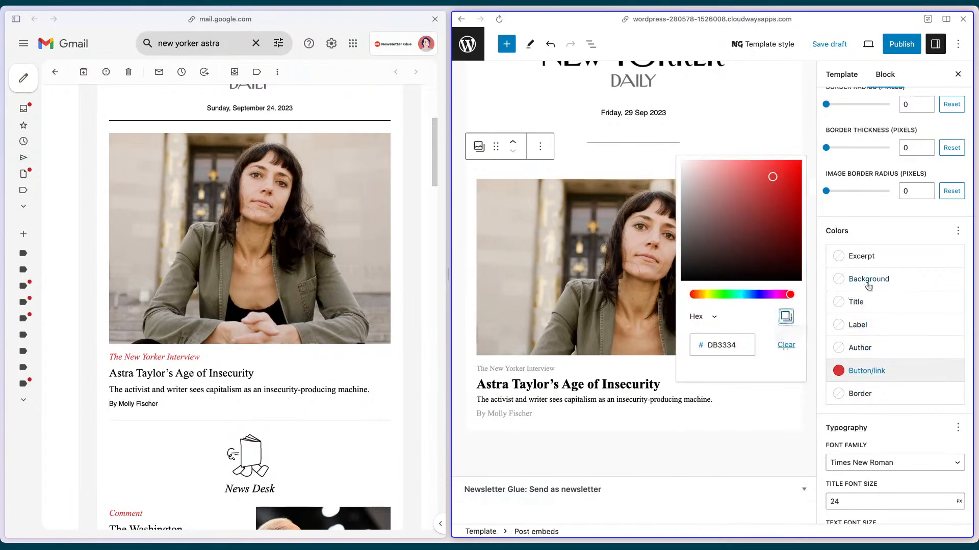
left_click(863, 322)
left_click(864, 322)
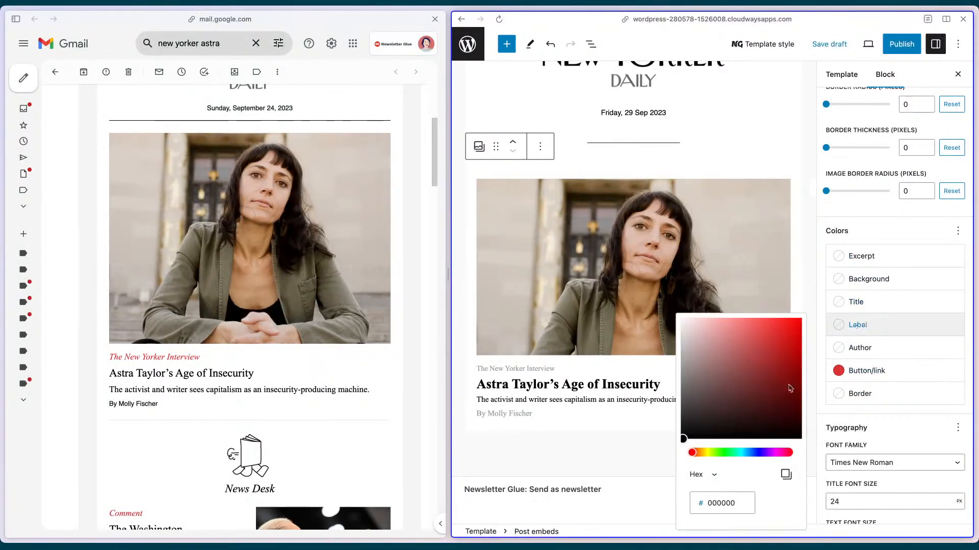
left_click(727, 509)
key("super+v")
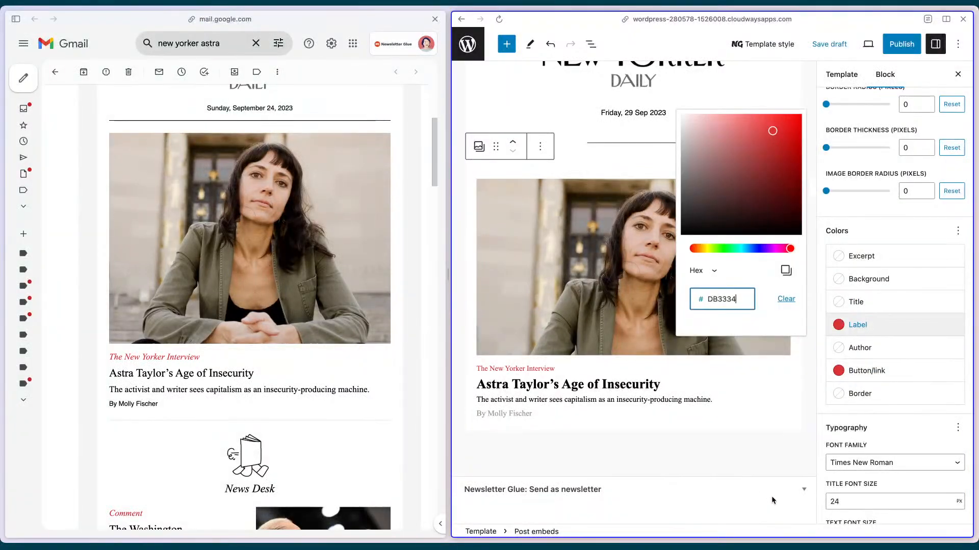
left_click(901, 419)
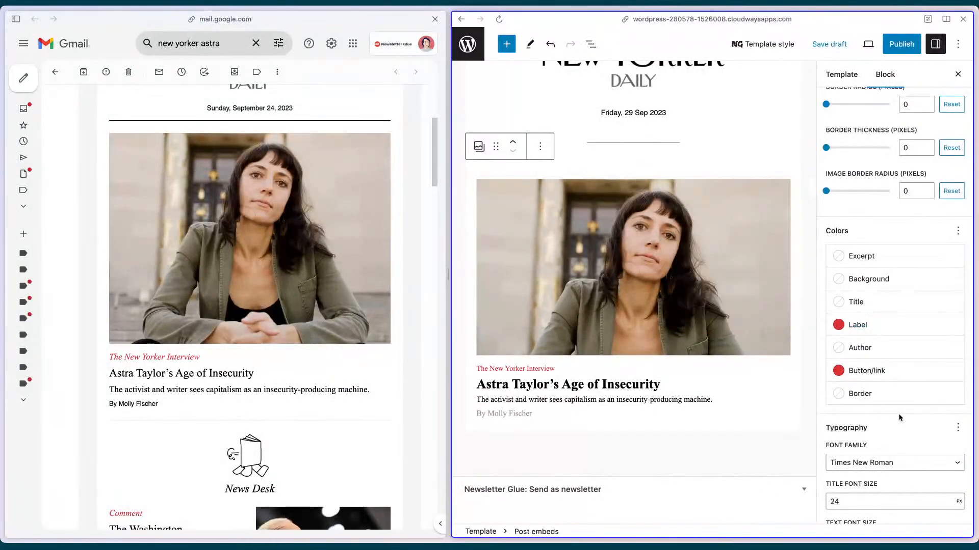
Set the embed's author color to black, hex 000000
left_click(873, 348)
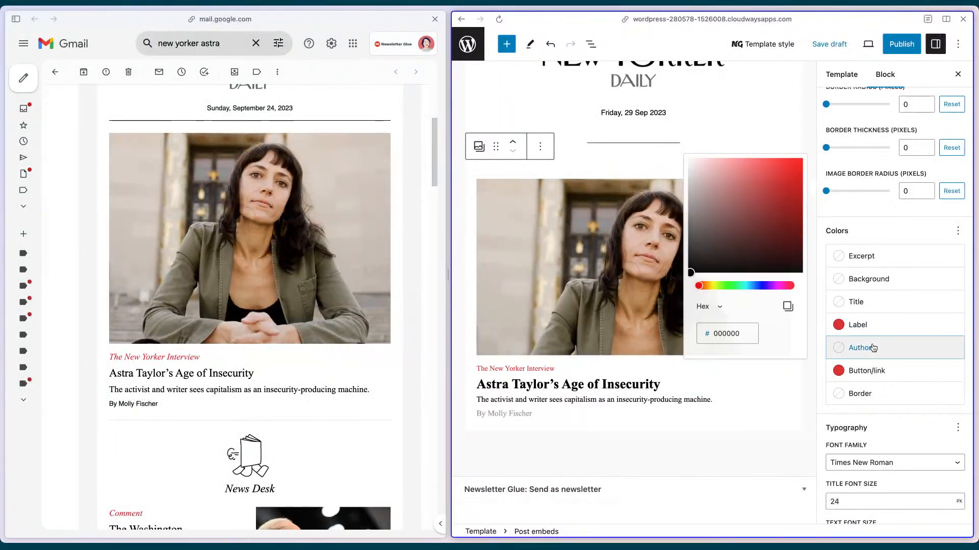
left_click(735, 329)
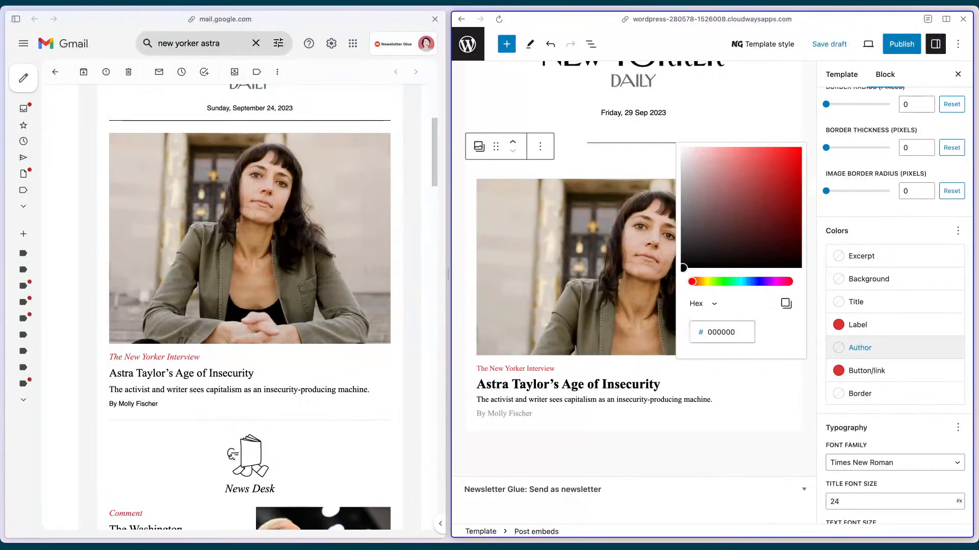
left_click(695, 260)
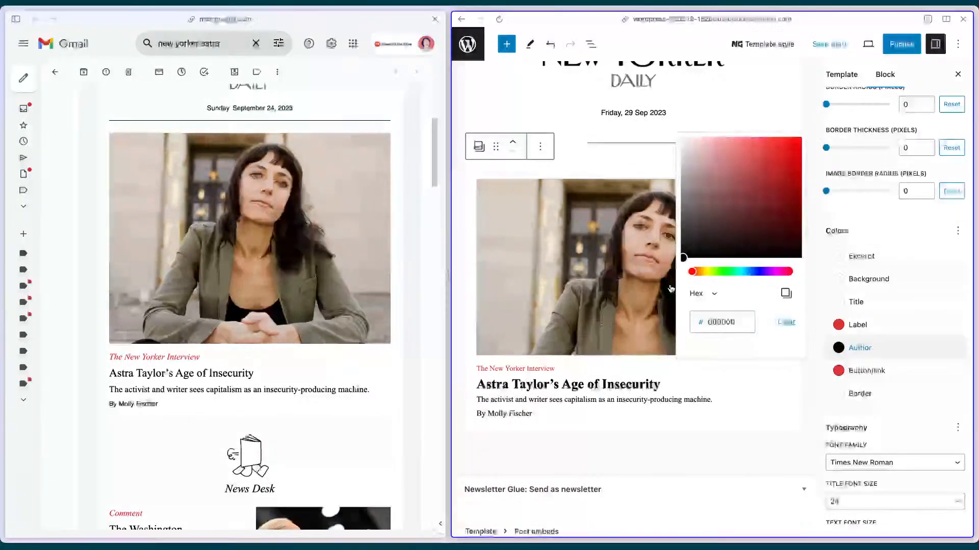
left_click(819, 408)
Set both the text font size and the label font size of the embed to 16 px
scroll(880, 403, "down", 2)
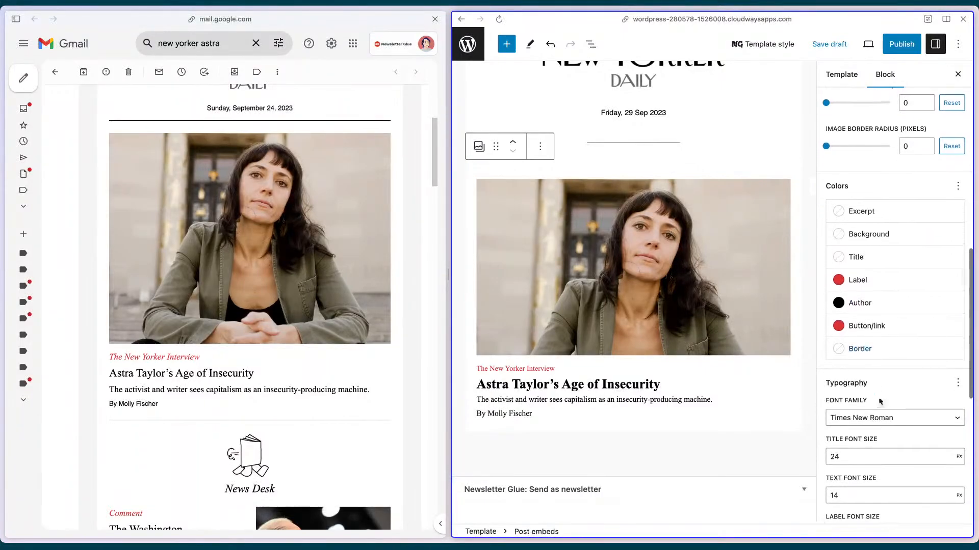
scroll(879, 402, "down", 6)
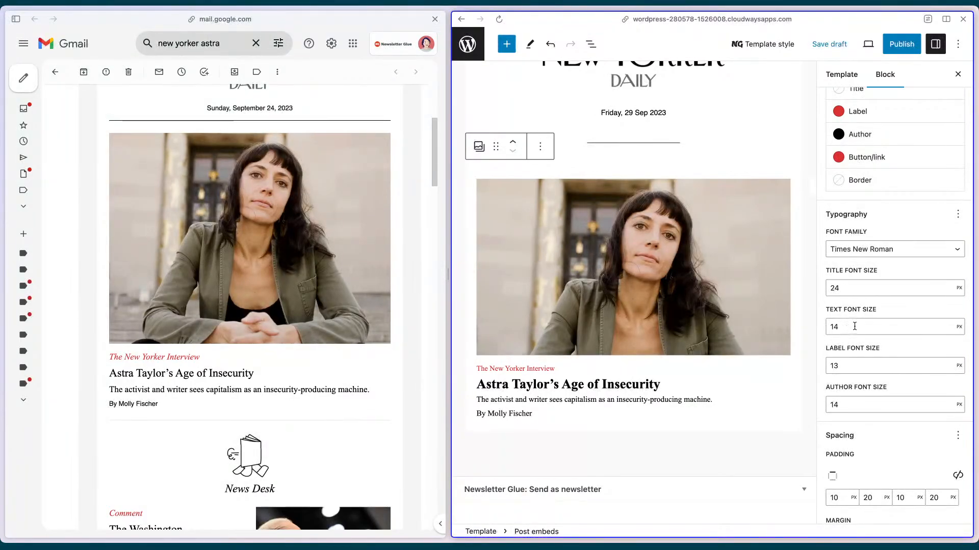
scroll(854, 326, "down", 1)
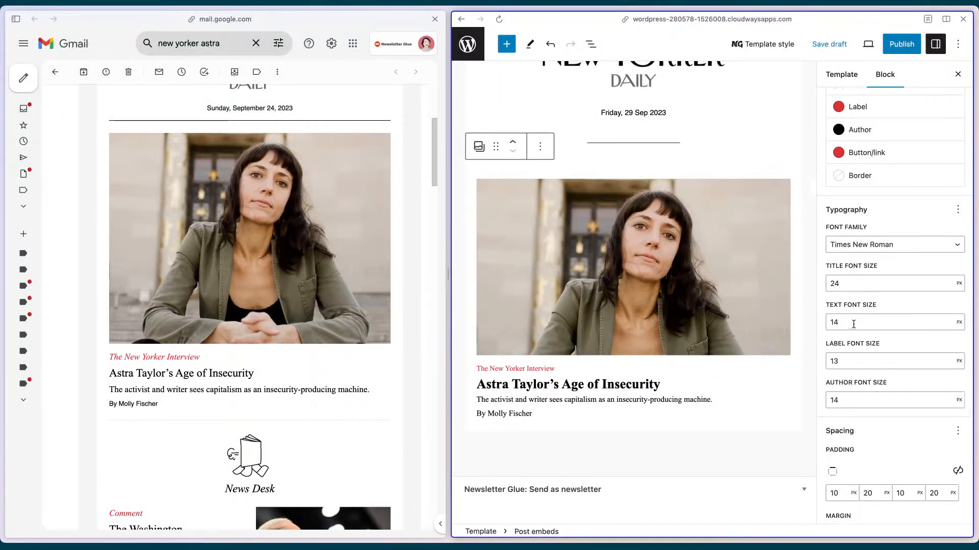
left_click(853, 322)
key("BackSpace")
type("6")
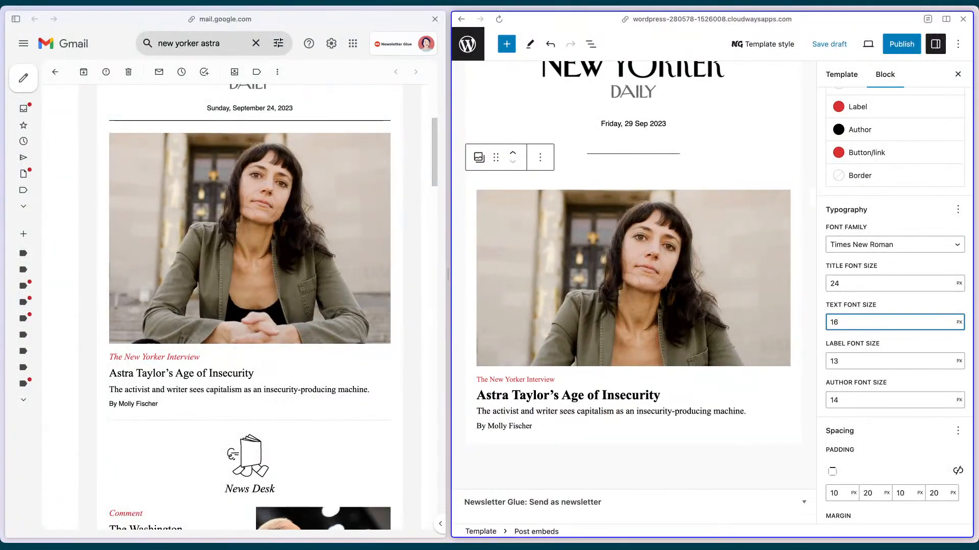
left_click(872, 368)
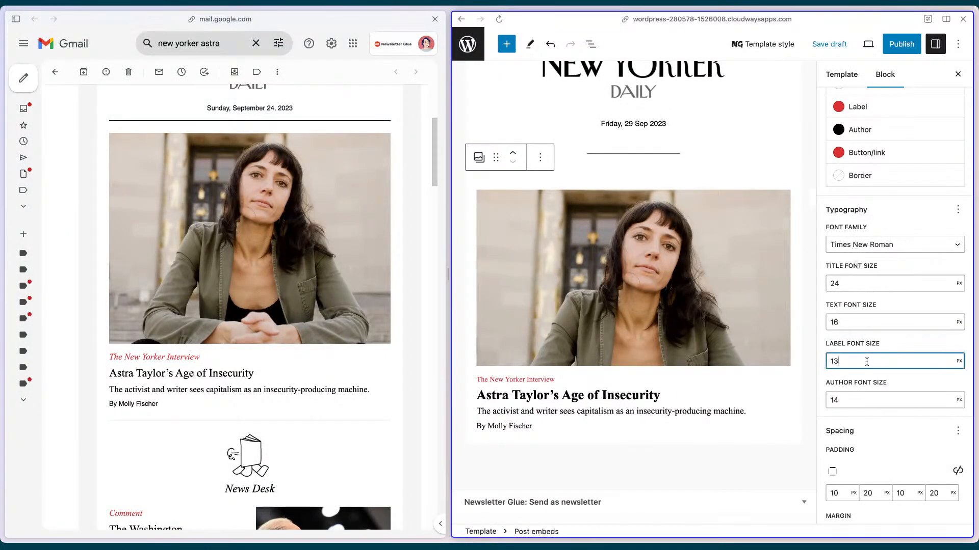
key("BackSpace")
type("6")
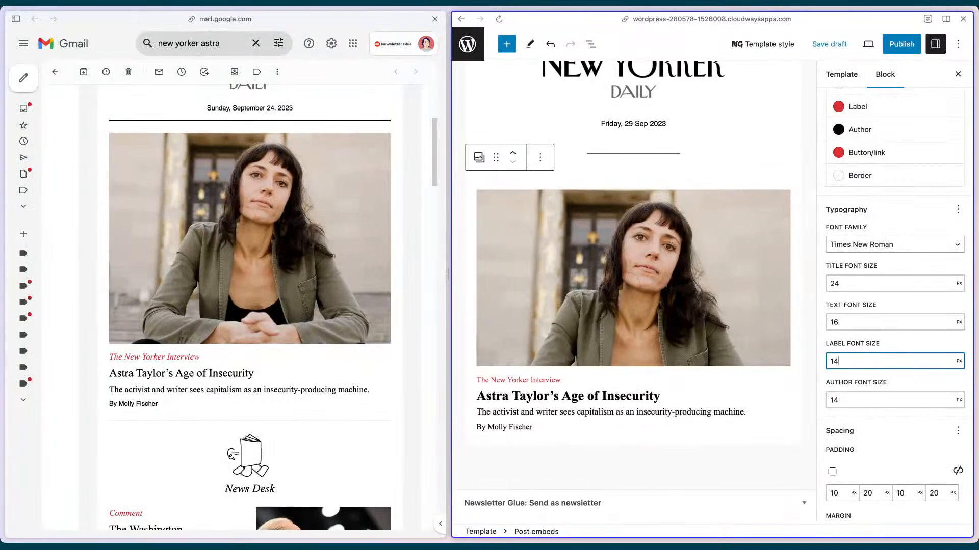
key("BackSpace")
type("6")
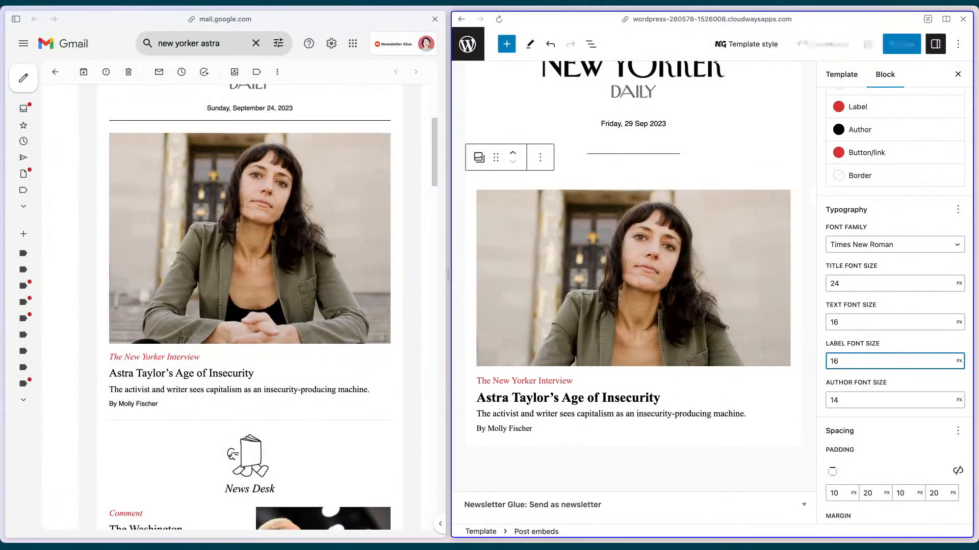
Compare the embed's label, excerpt and author text with the original email, and review its typography and spacing settings
left_click(531, 395)
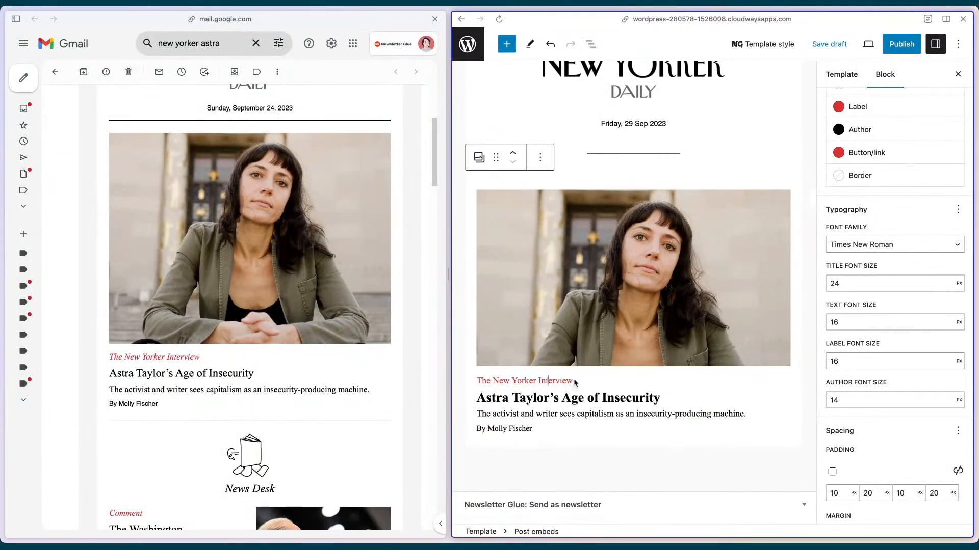
left_click_drag(575, 382, 478, 382)
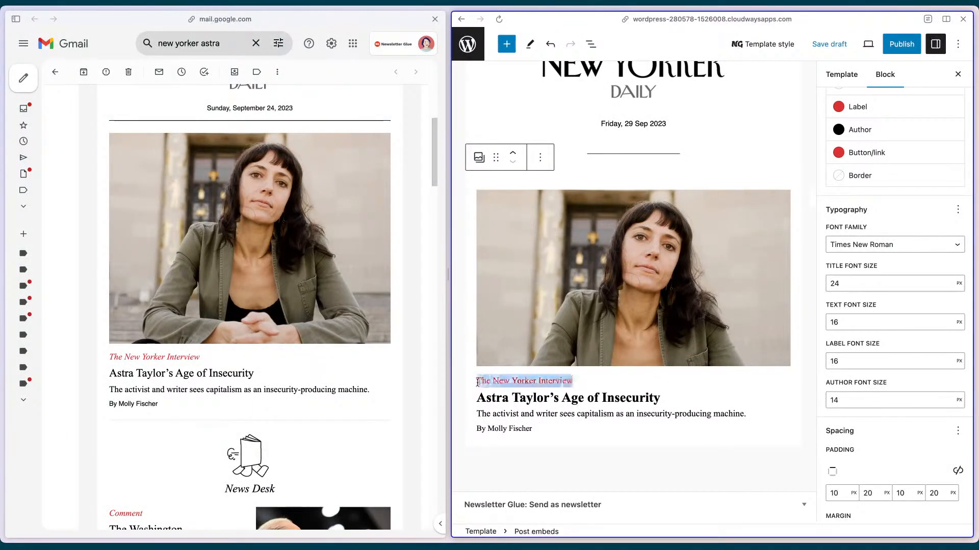
left_click(897, 382)
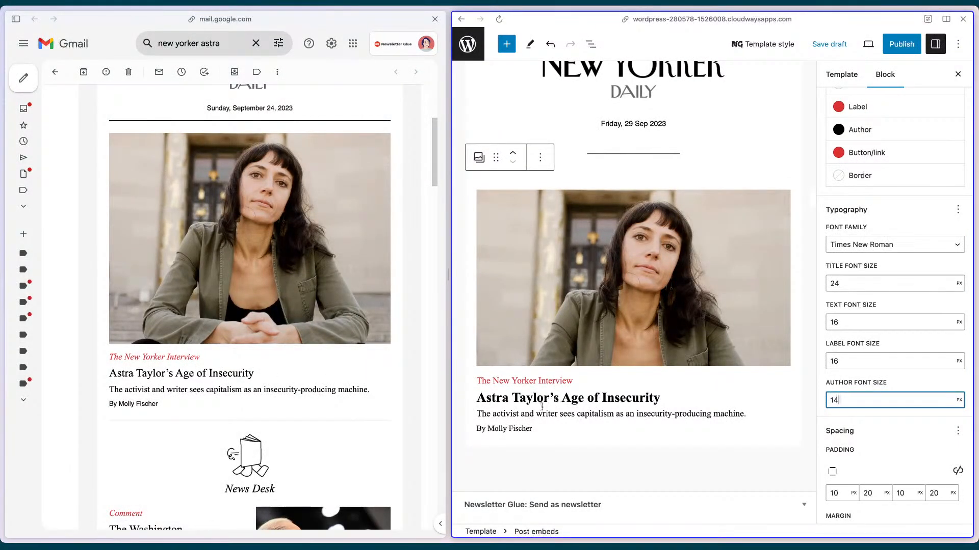
left_click(521, 428)
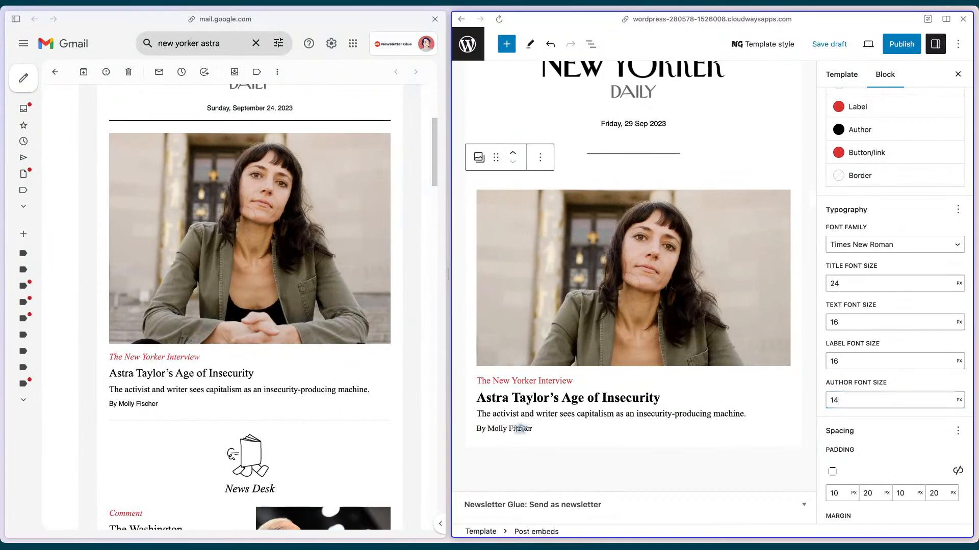
left_click(558, 429)
left_click_drag(533, 412, 575, 414)
left_click(637, 424)
scroll(936, 403, "down", 1)
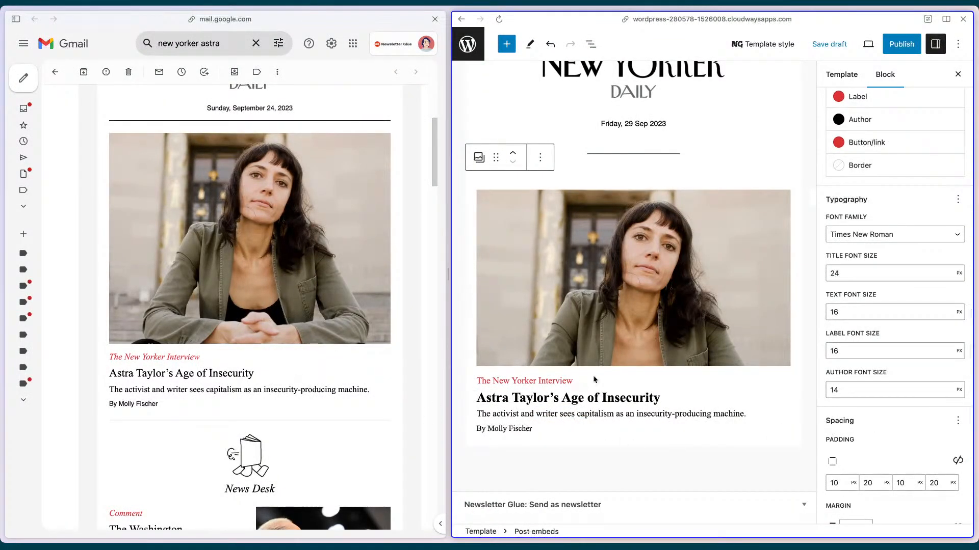
scroll(911, 385, "down", 2)
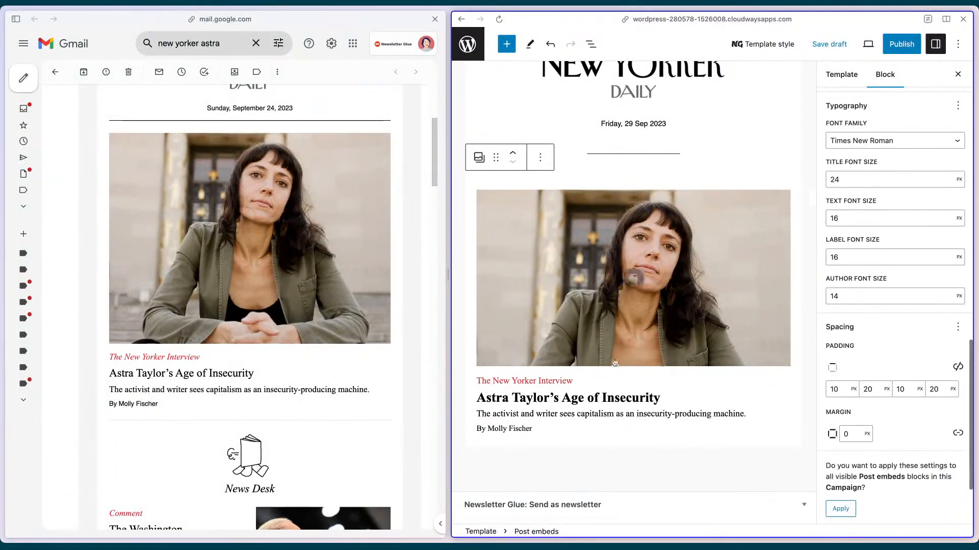
scroll(615, 363, "down", 1)
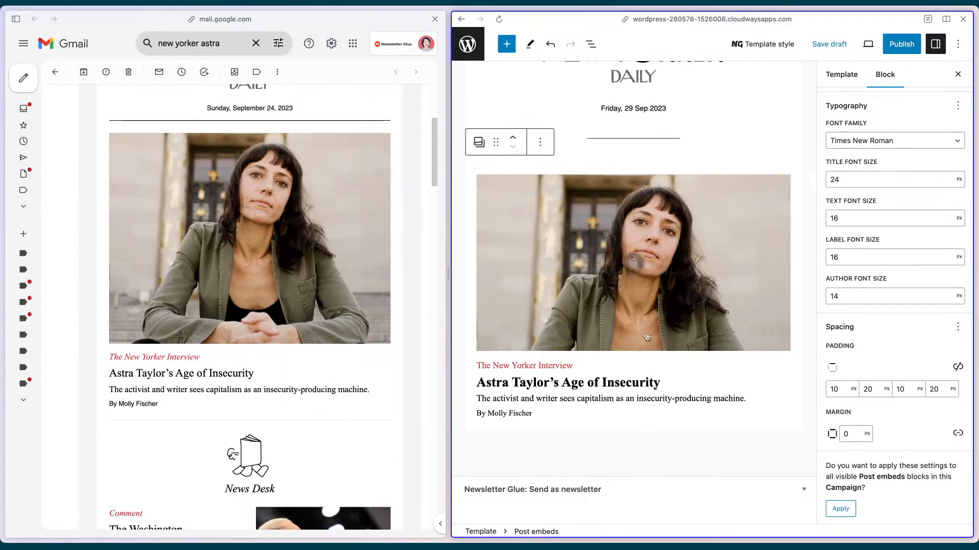
Duplicate the short divider line block under the date and place the copy directly below the article embed
scroll(632, 263, "up", 2)
left_click(582, 169)
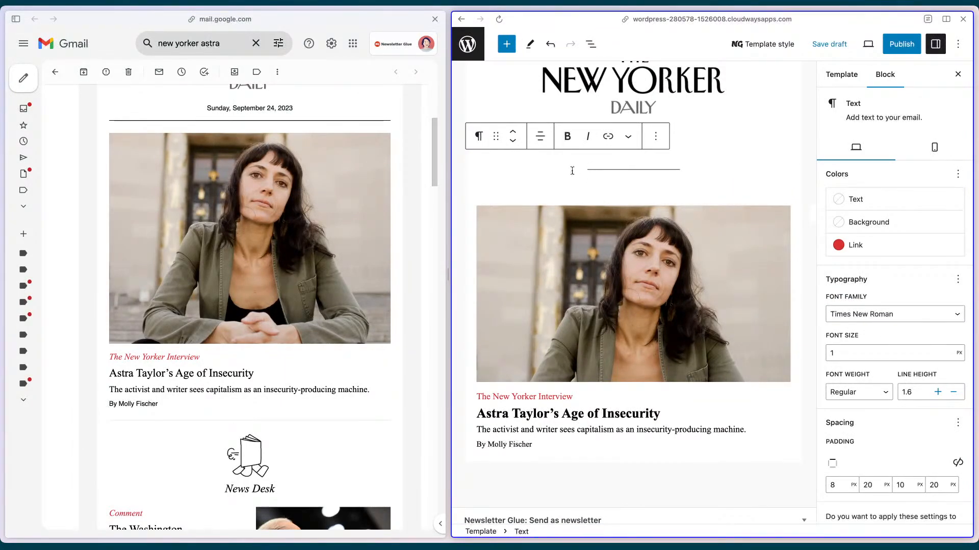
left_click(513, 143)
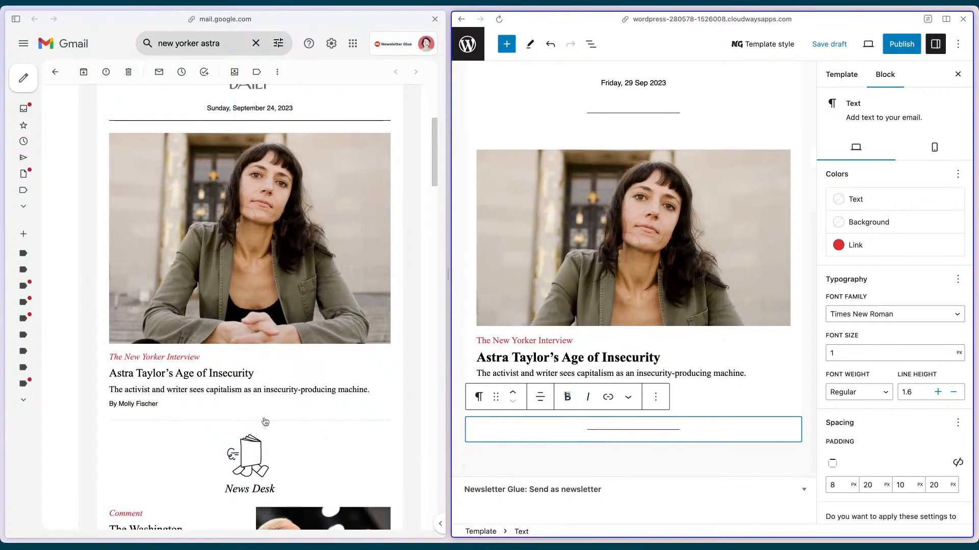
Set the text color of the divider line below the embed to light gray, hex D9D9D9
scroll(265, 421, "down", 3)
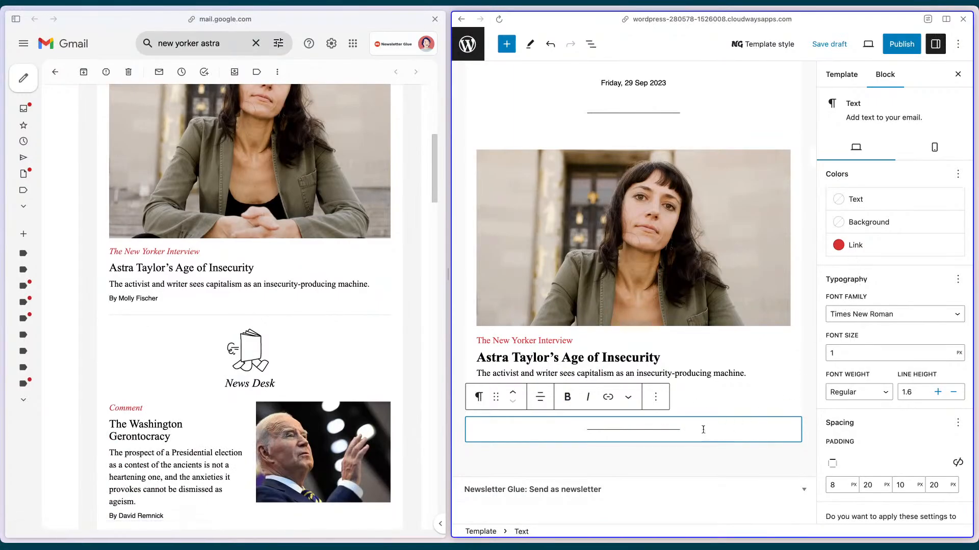
left_click(851, 197)
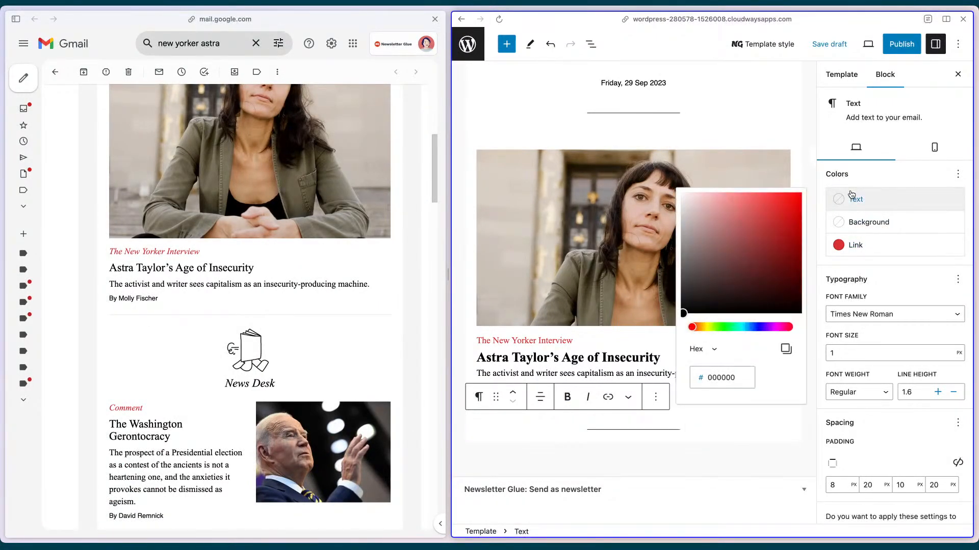
left_click_drag(685, 270, 673, 213)
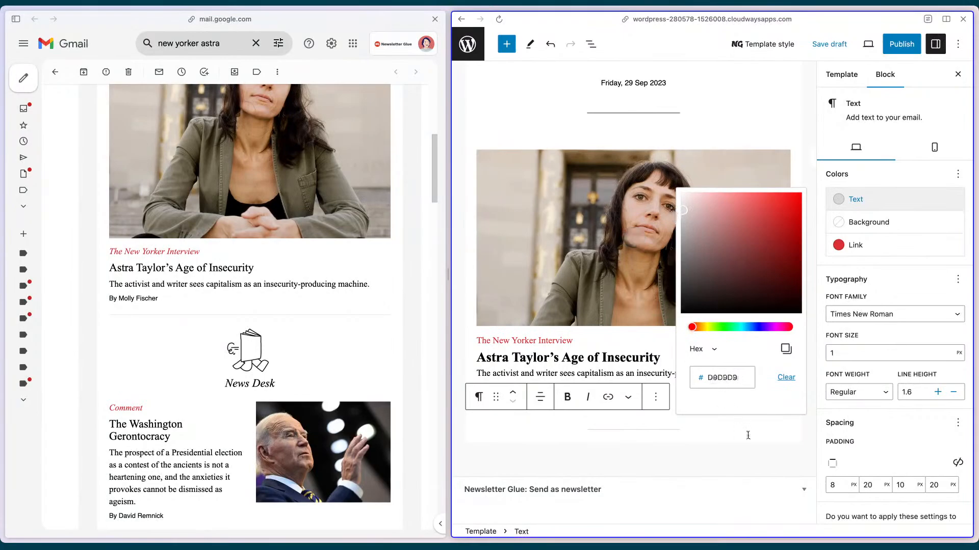
left_click(753, 451)
Insert the walking-book illustration image-1.png from the media library below the gray divider, and resize it to about 85 by 77 pixels
left_click(725, 432)
key("Return")
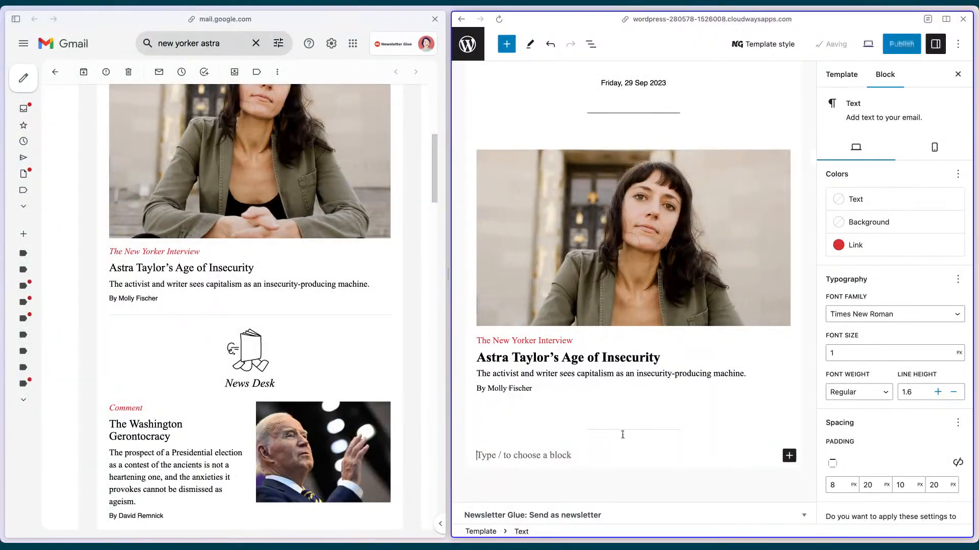
type("/image")
key("Return")
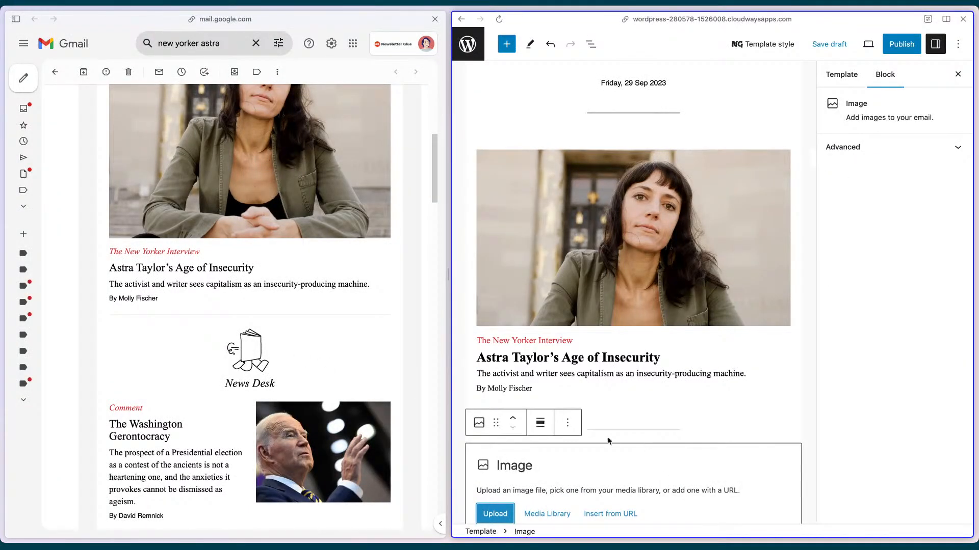
scroll(608, 438, "down", 3)
left_click(540, 424)
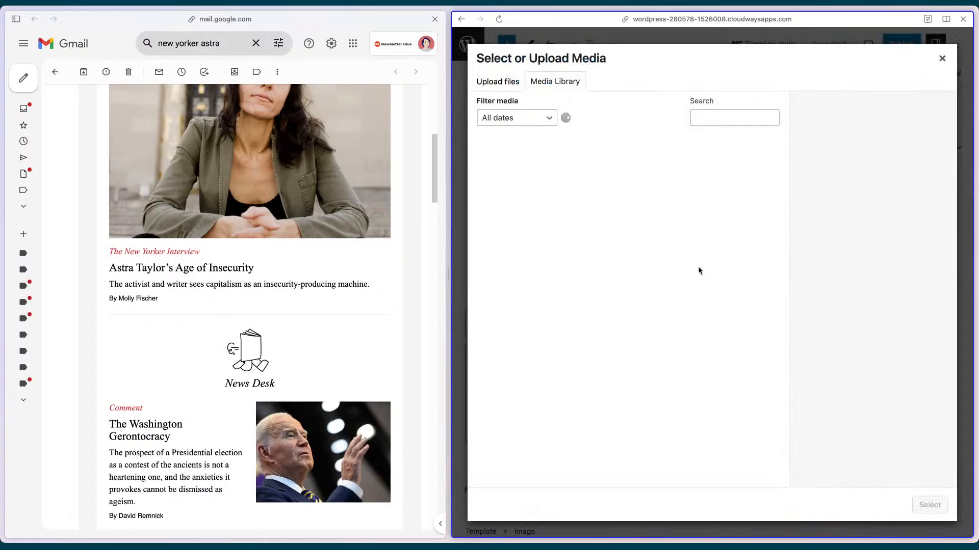
scroll(592, 272, "down", 2)
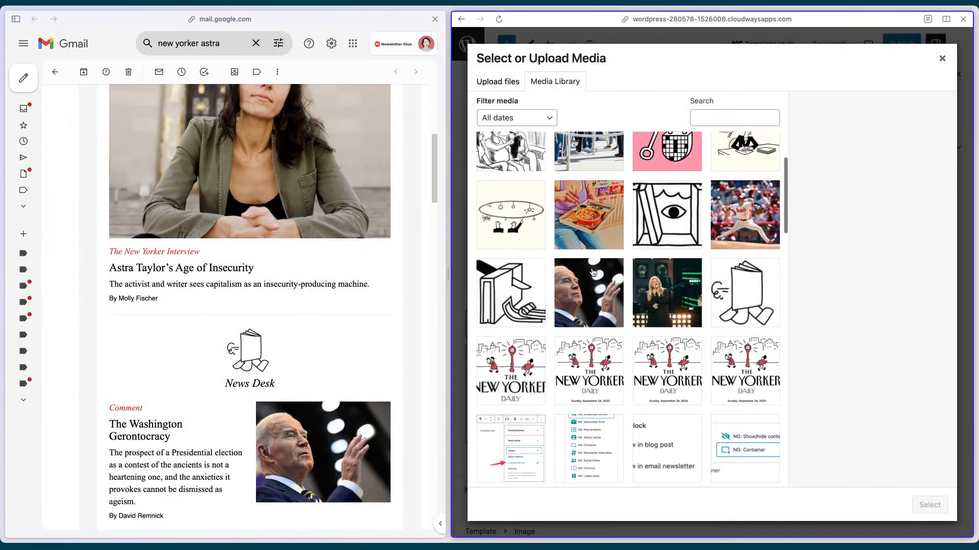
left_click(745, 292)
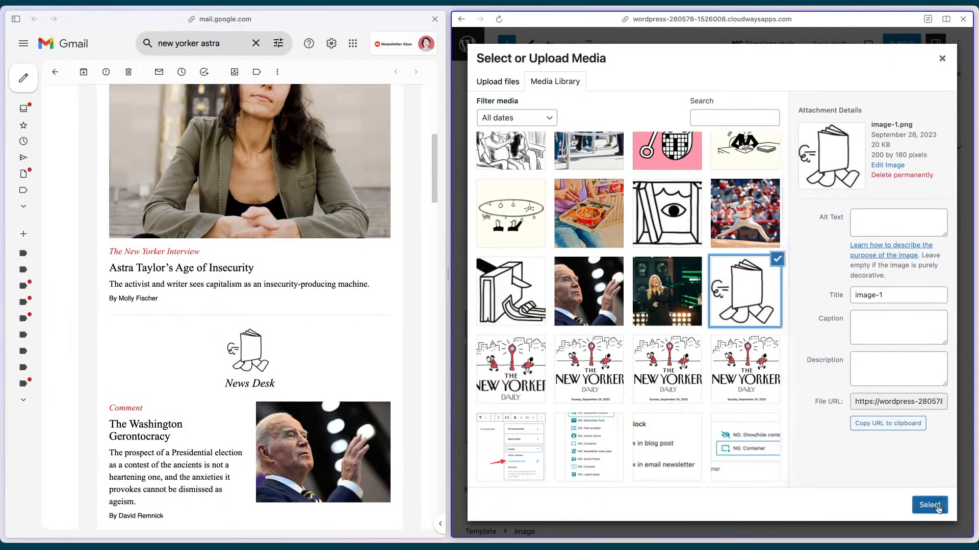
left_click(929, 505)
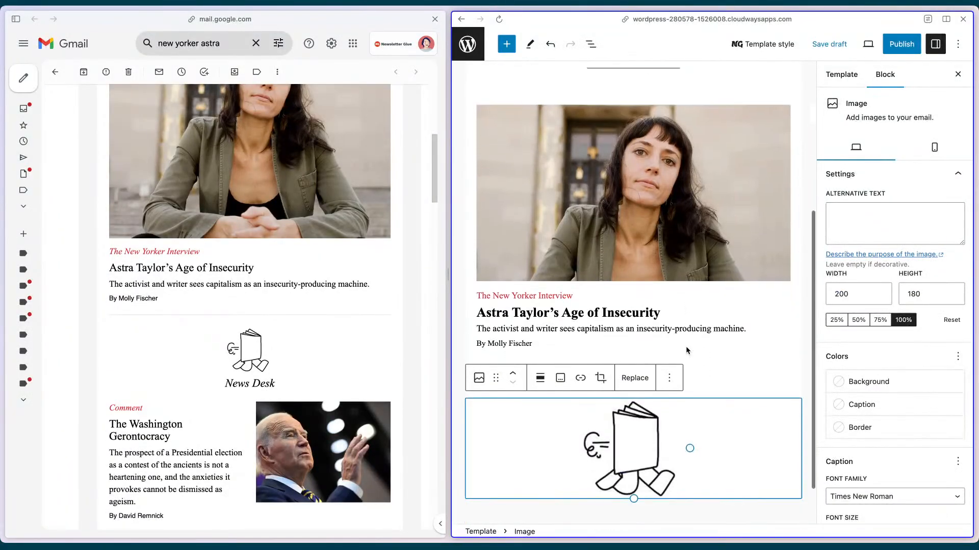
left_click_drag(690, 448, 629, 436)
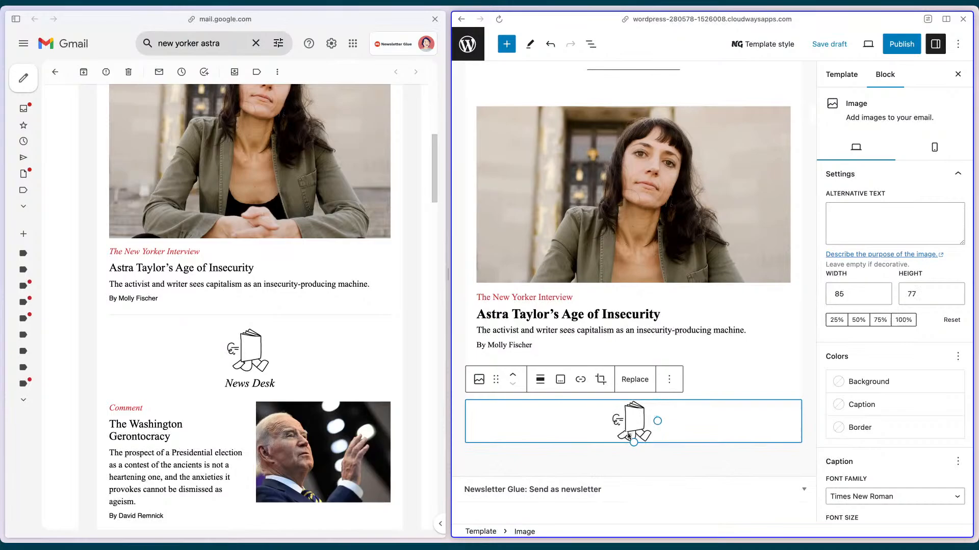
Add a level 2 heading reading "News Desk" below the walking-book illustration
left_click(656, 455)
left_click(697, 447)
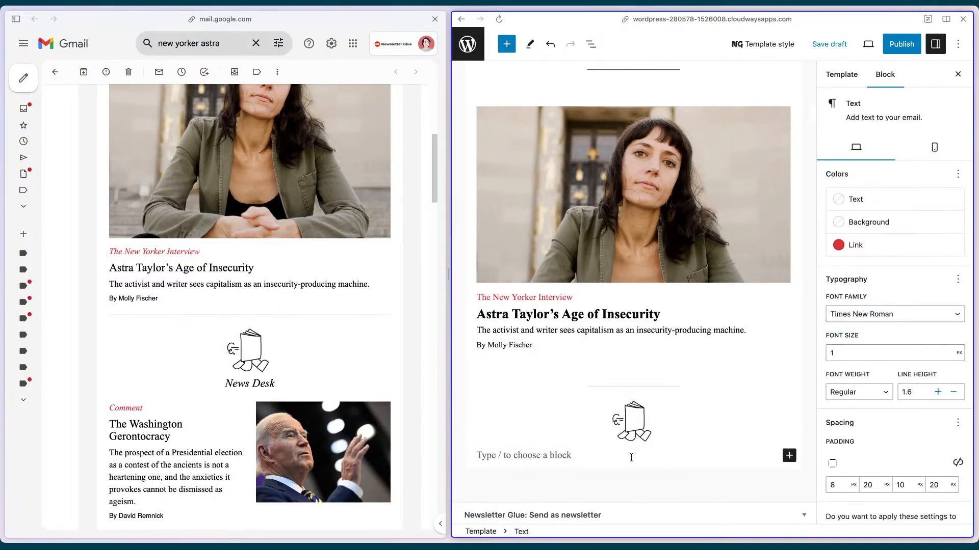
type("## ")
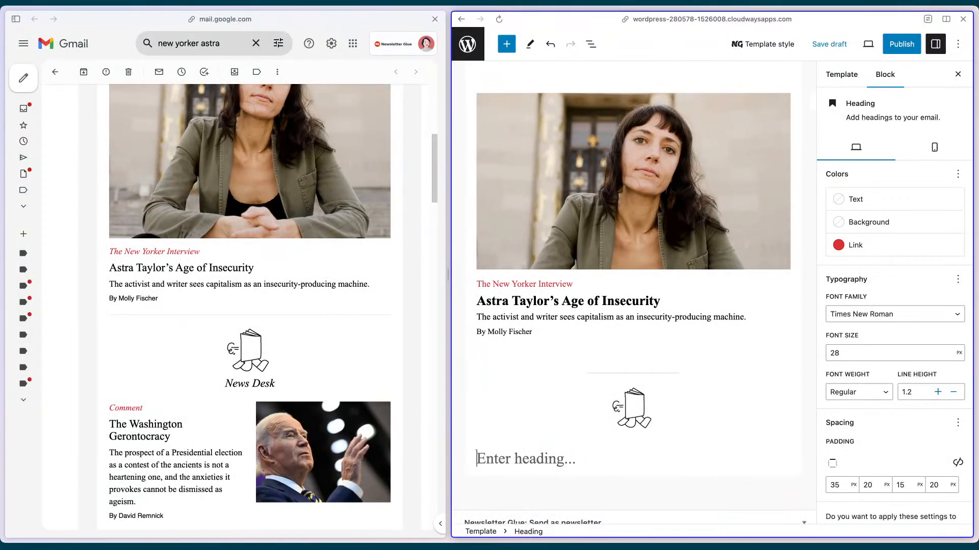
type("News Desk")
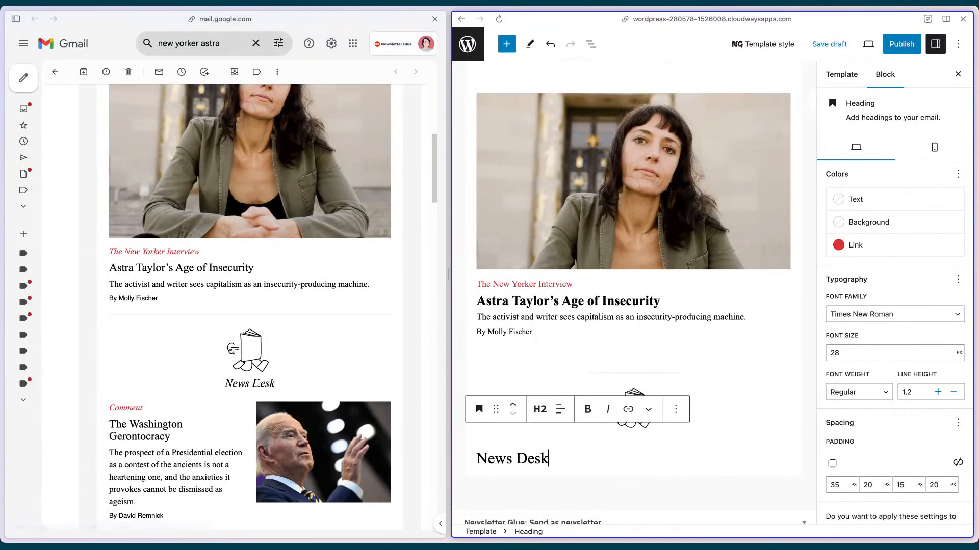
Center the "News Desk" heading and italicize its text
left_click(560, 410)
left_click(586, 463)
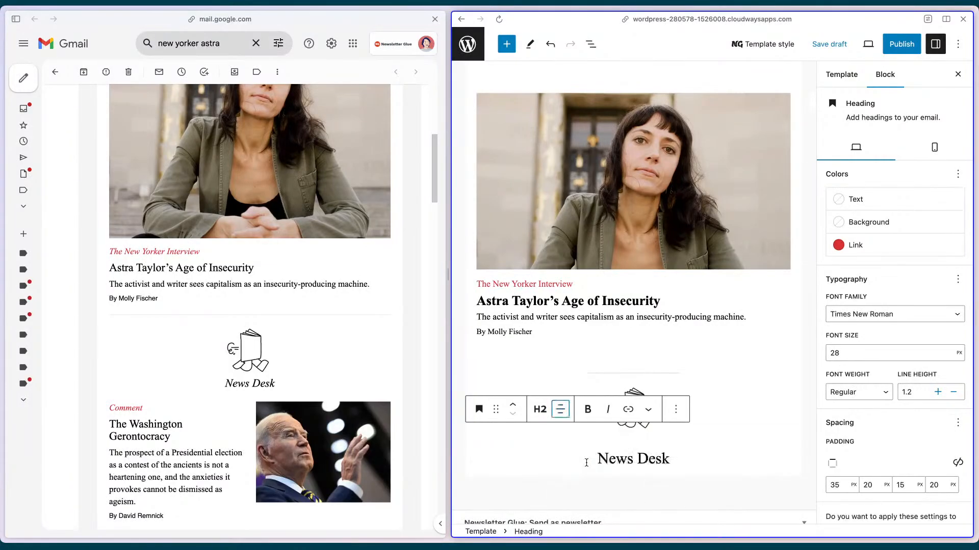
triple_click(682, 456)
key("super+i")
left_click(680, 457)
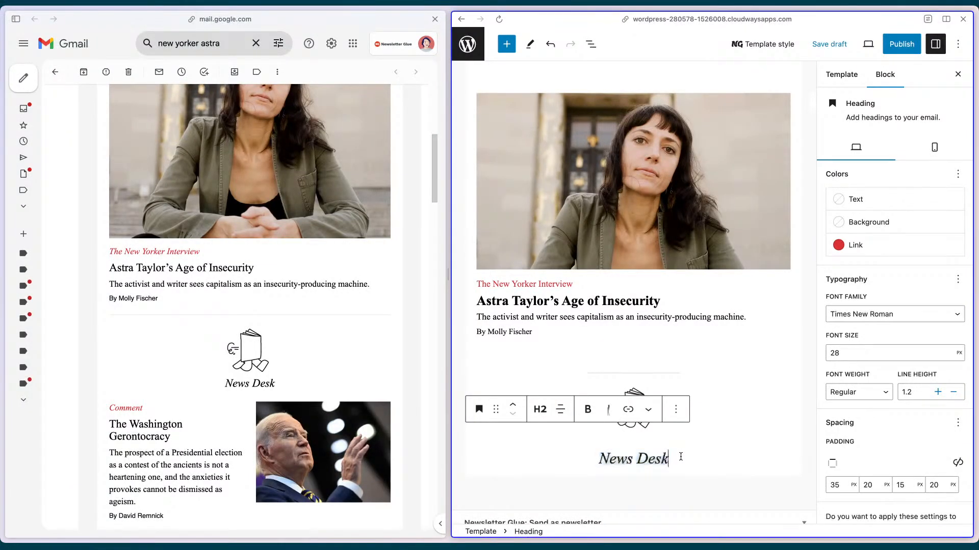
Set the font size of the "News Desk" heading to 24 px
left_click(847, 350)
key("BackSpace")
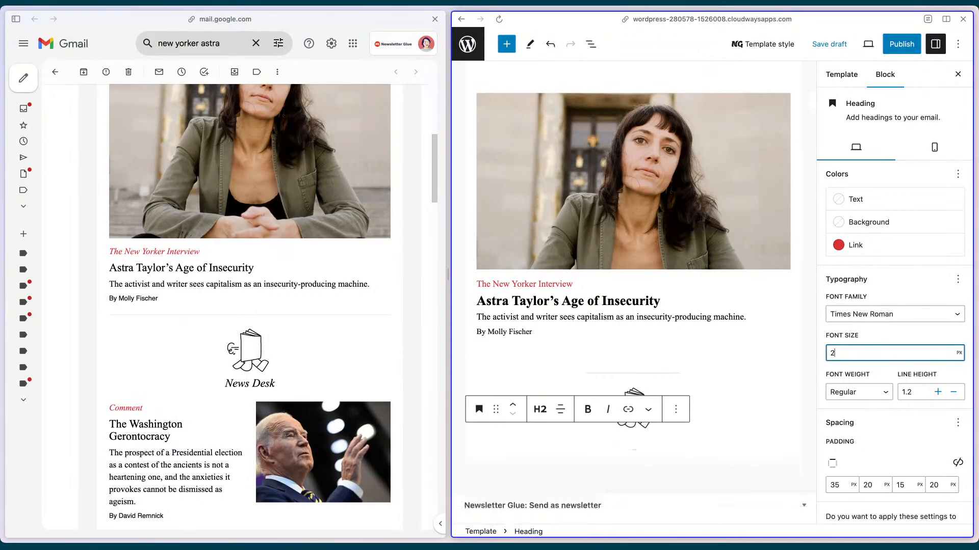
type("4")
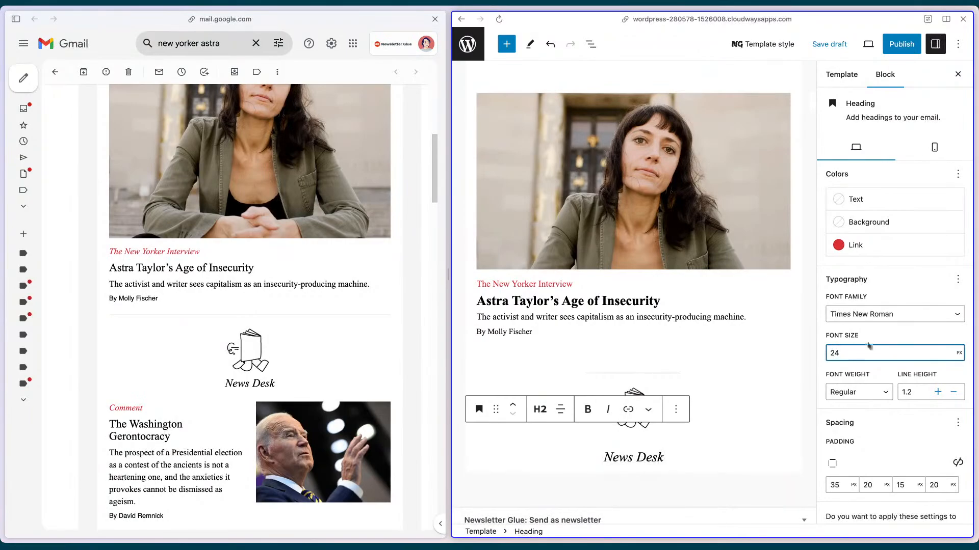
left_click(657, 458)
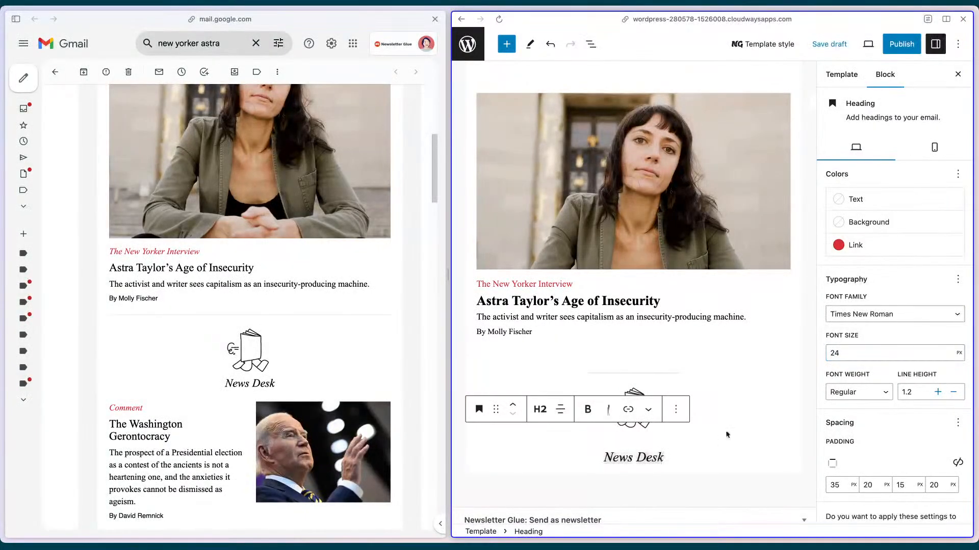
Add a level 2 heading reading "This is what our h2 looks like" below the "News Desk" heading
scroll(869, 438, "down", 5)
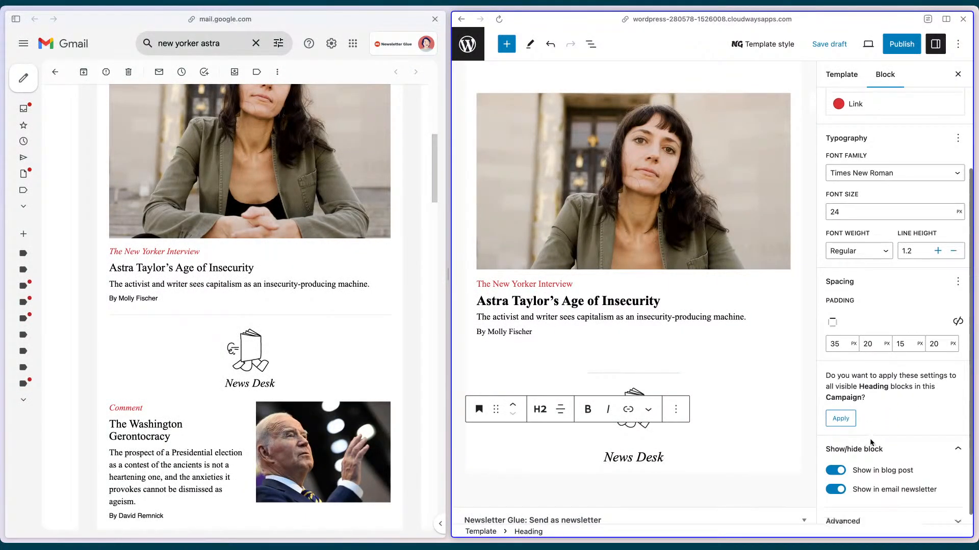
scroll(871, 442, "down", 1)
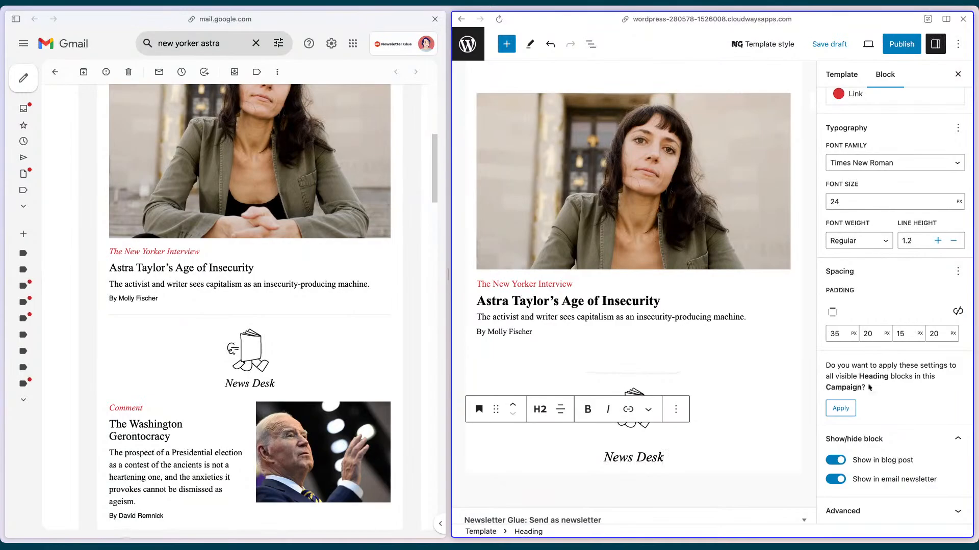
left_click(660, 456)
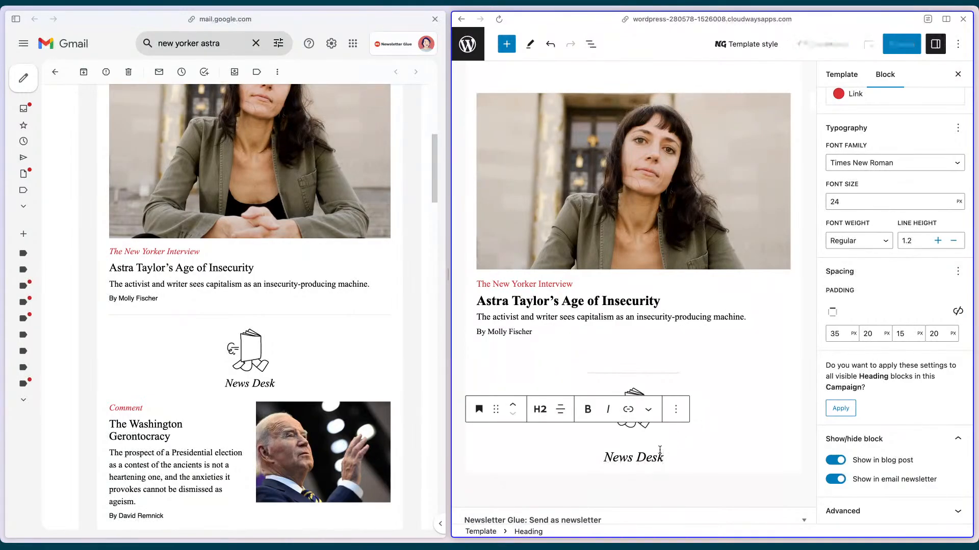
key("Return")
type("##")
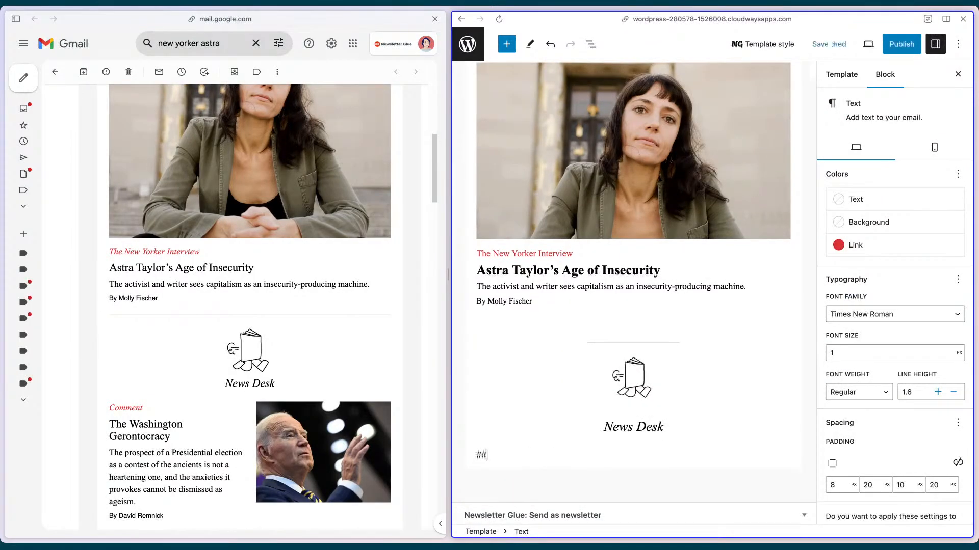
type(" This is what ou")
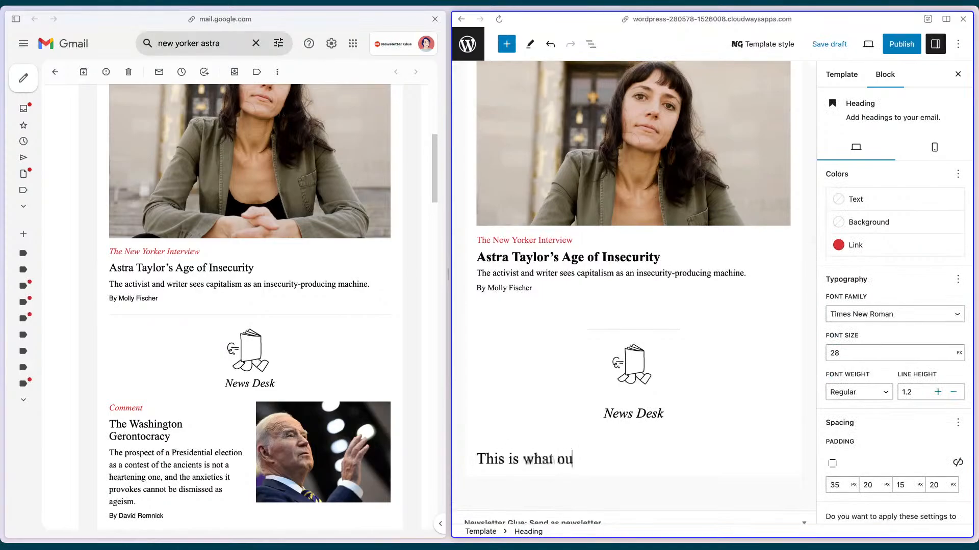
type("r h2 looks like")
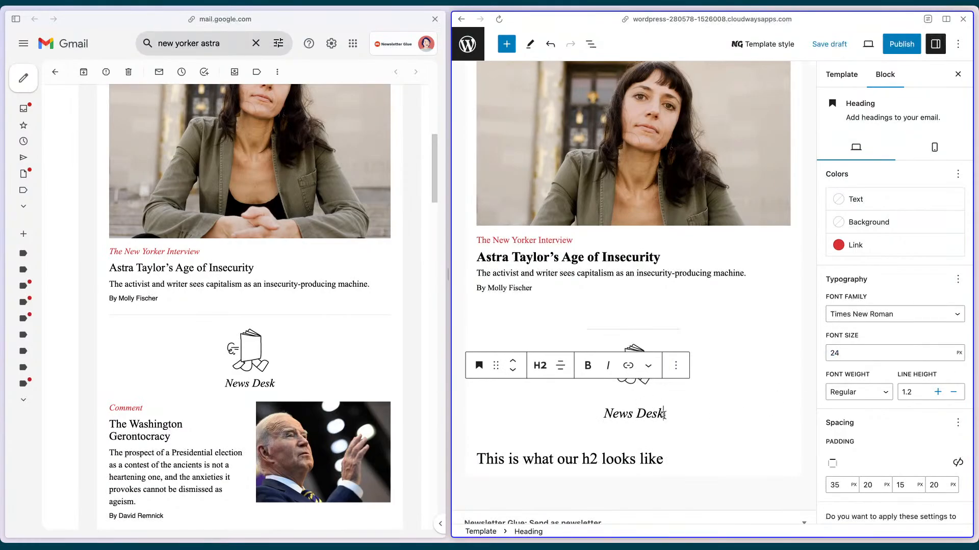
Apply the "News Desk" heading's settings to all visible Heading blocks in the campaign and select the sample heading to check it
scroll(860, 418, "down", 3)
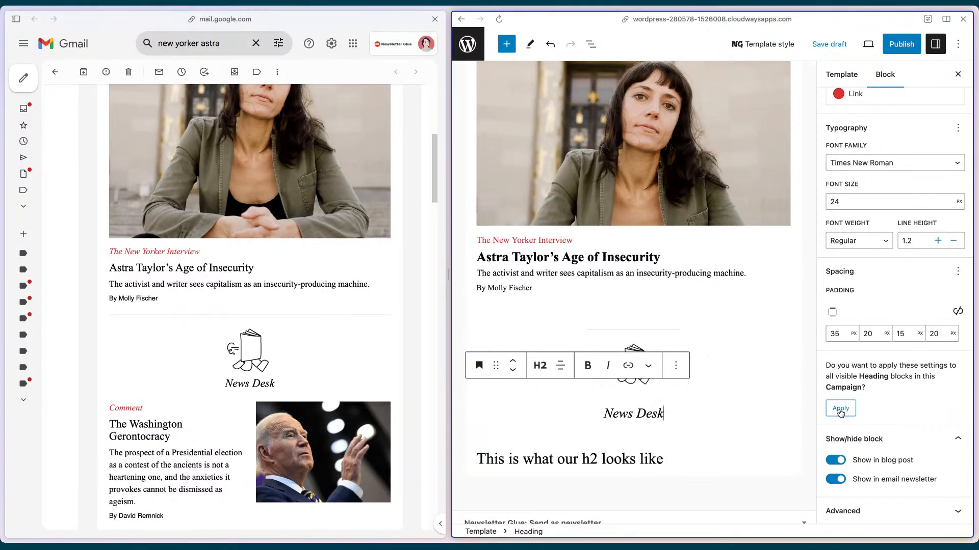
left_click(840, 409)
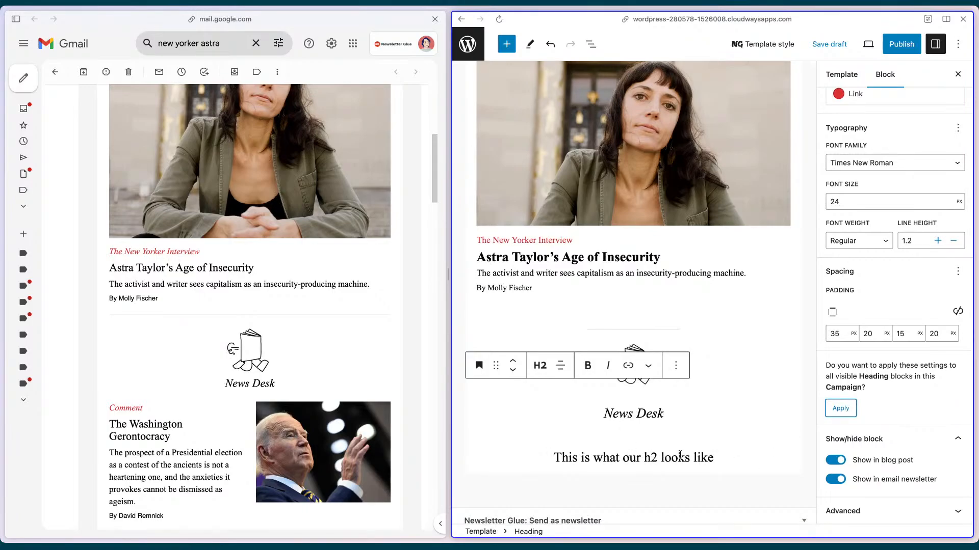
left_click(730, 458)
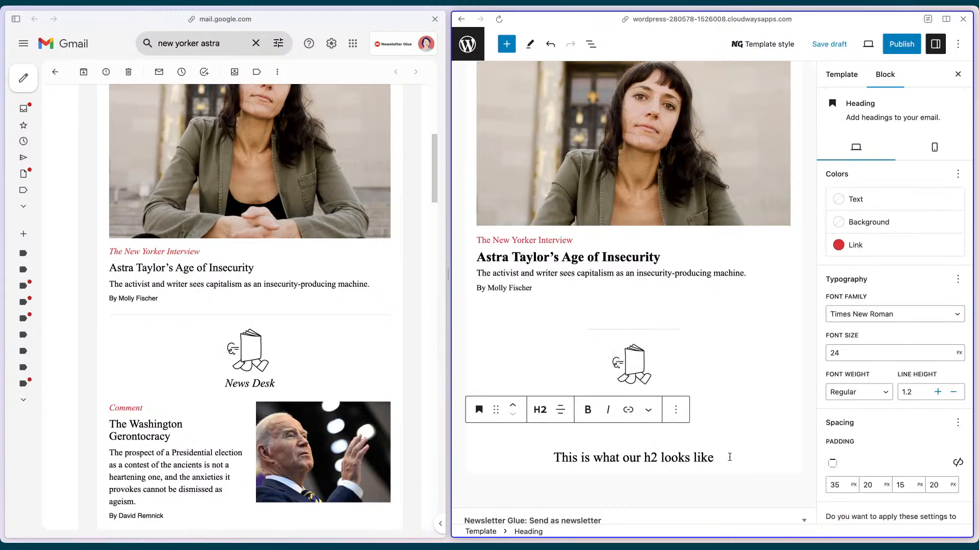
Delete the sample heading "This is what our h2 looks like" below "News Desk"
left_click(728, 410)
left_click(717, 456)
key("ctrl+a")
key("BackSpace")
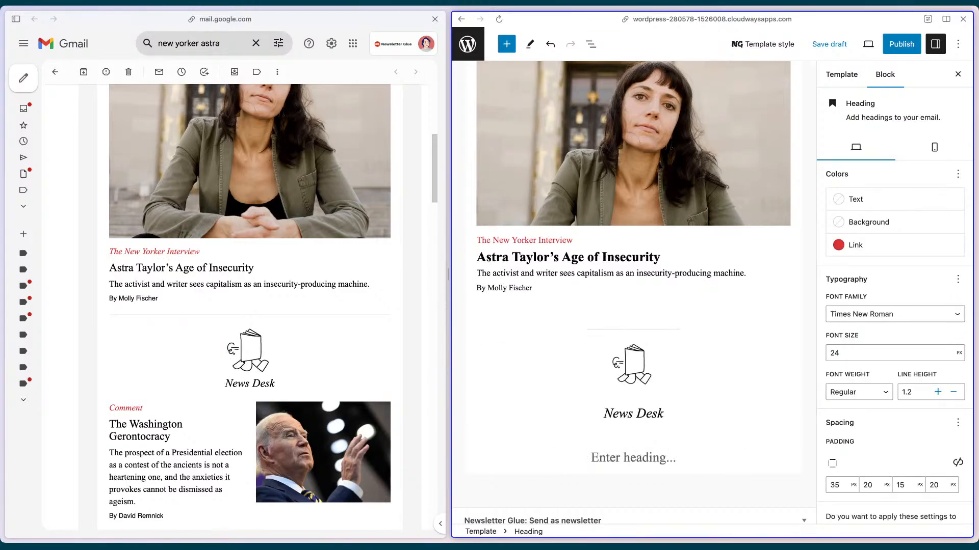
key("BackSpace")
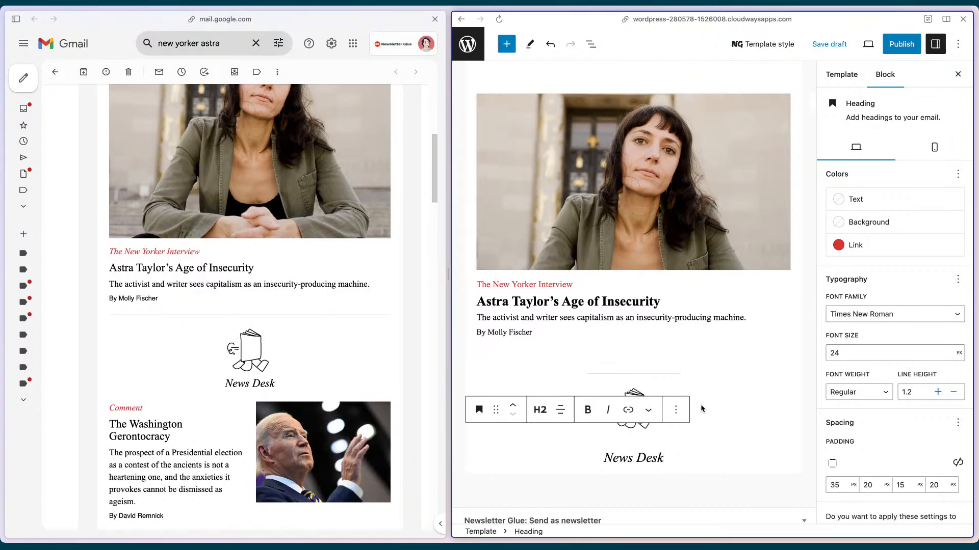
Insert a Latest posts block directly below the "News Desk" heading
scroll(301, 399, "down", 3)
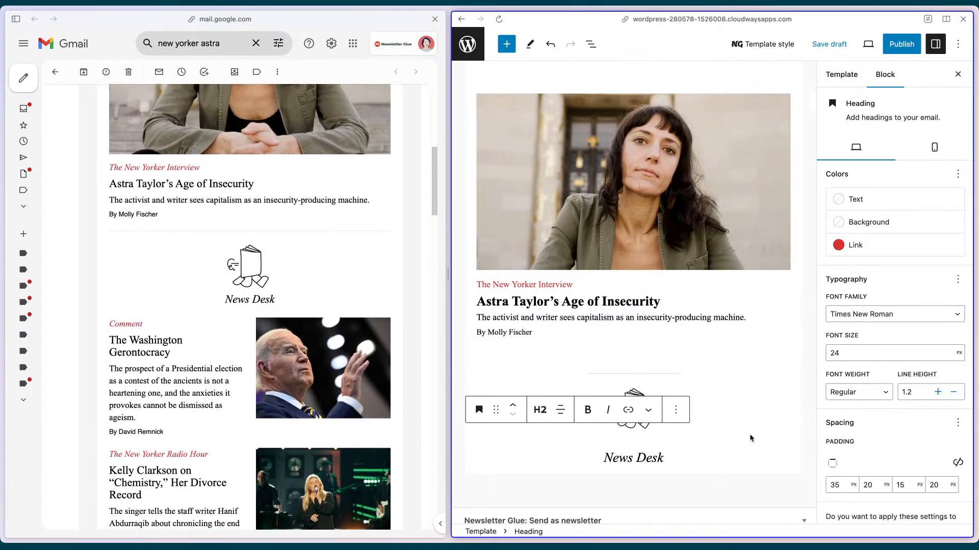
key("Return")
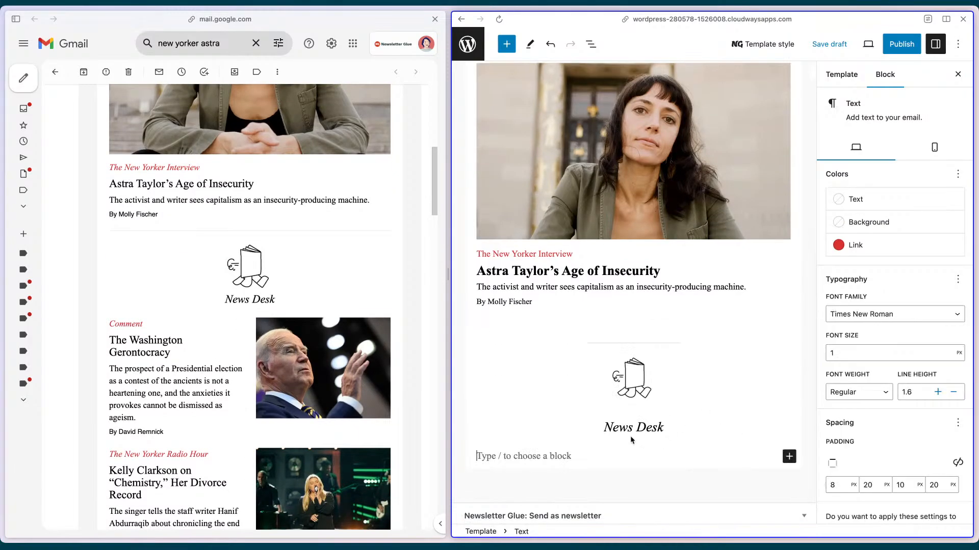
left_click(751, 305)
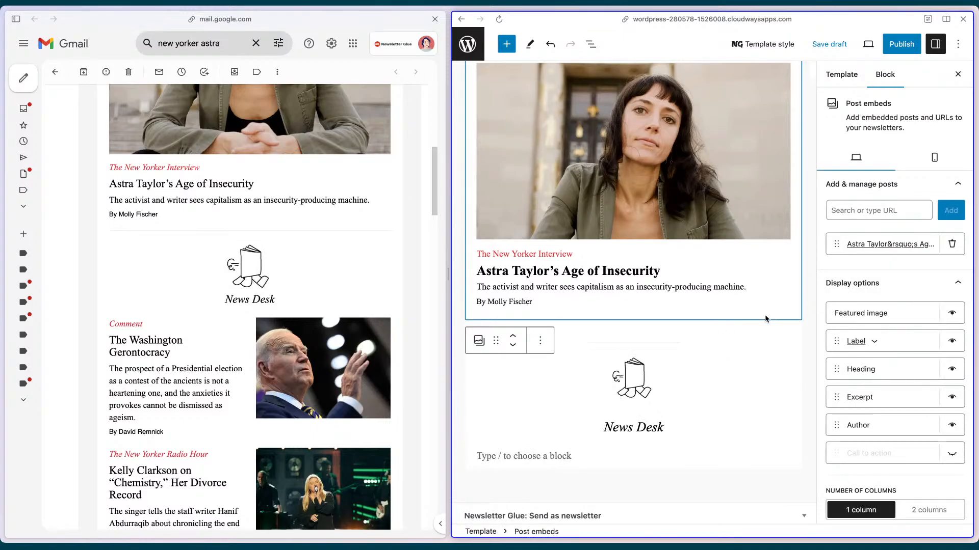
left_click(508, 455)
type("/latest")
key("Return")
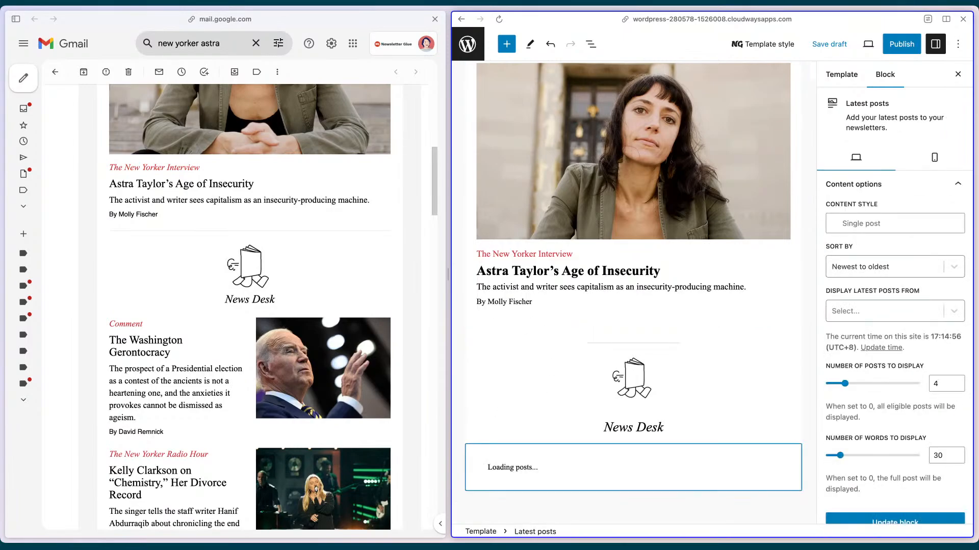
Set the number of posts to display in the Latest posts block to 2 and update the block
scroll(627, 423, "down", 2)
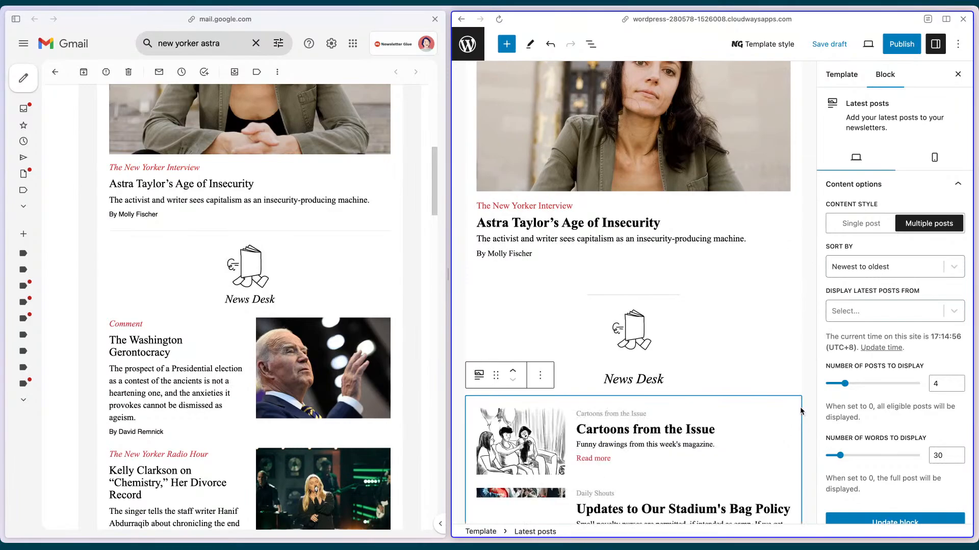
scroll(801, 411, "down", 1)
scroll(795, 408, "down", 2)
scroll(765, 346, "down", 2)
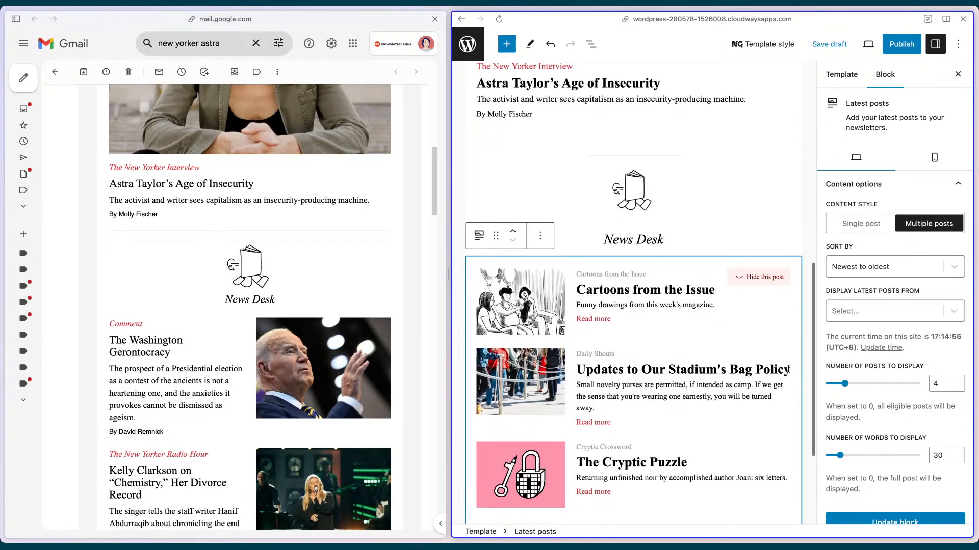
scroll(246, 375, "down", 1)
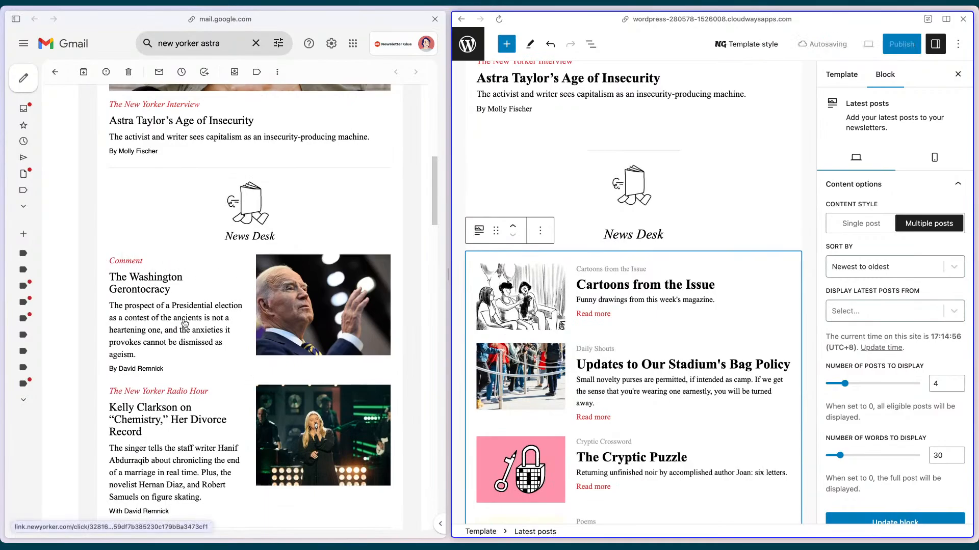
scroll(184, 323, "down", 1)
scroll(185, 323, "down", 1)
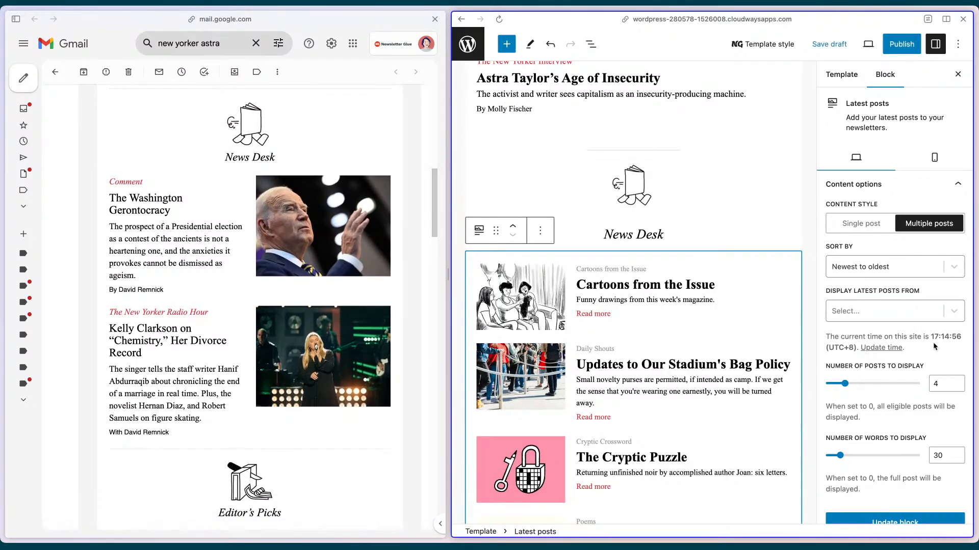
scroll(933, 342, "down", 1)
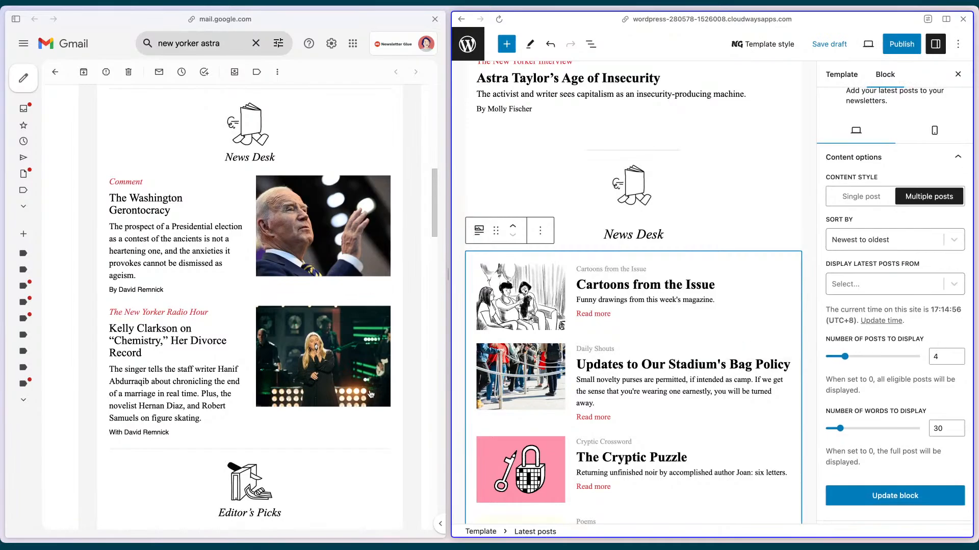
left_click_drag(948, 357, 905, 359)
type("2")
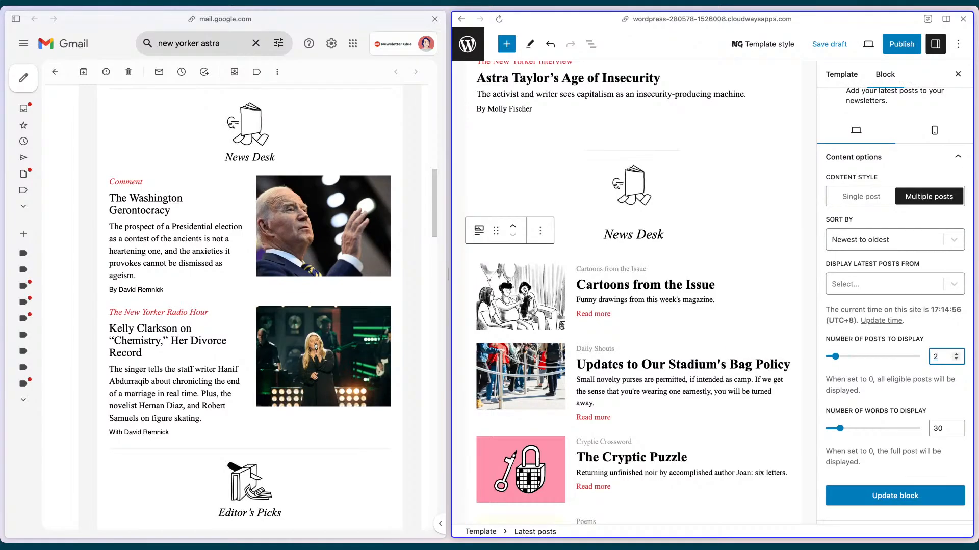
scroll(936, 376, "down", 1)
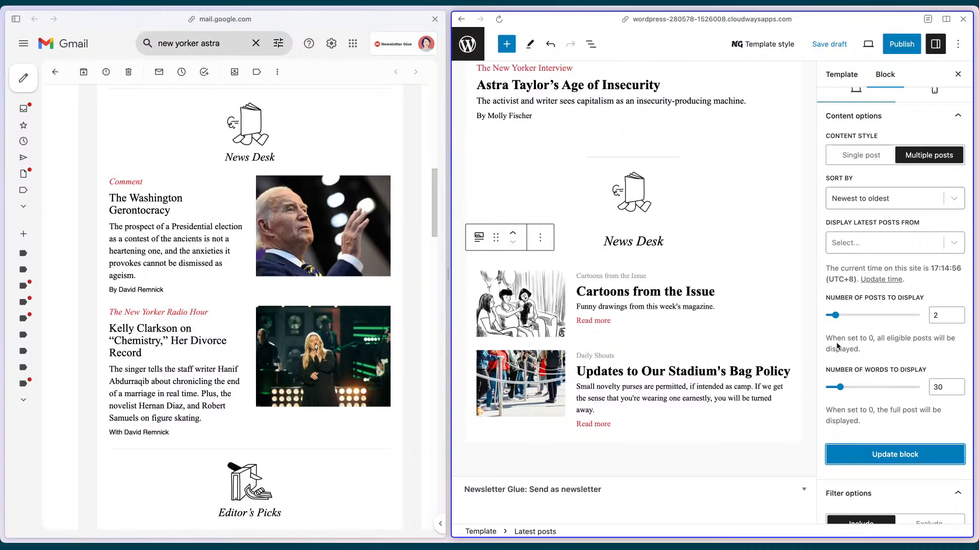
mouse_move(776, 315)
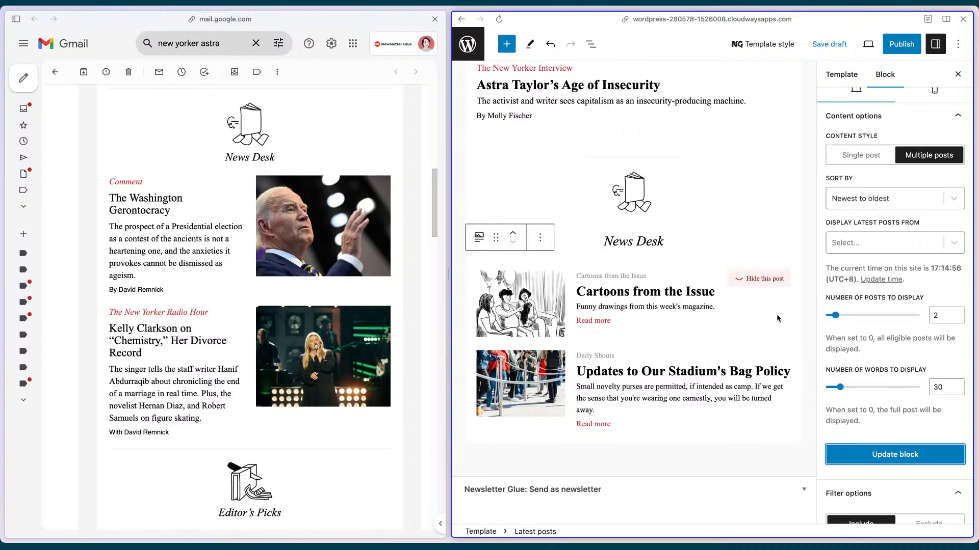
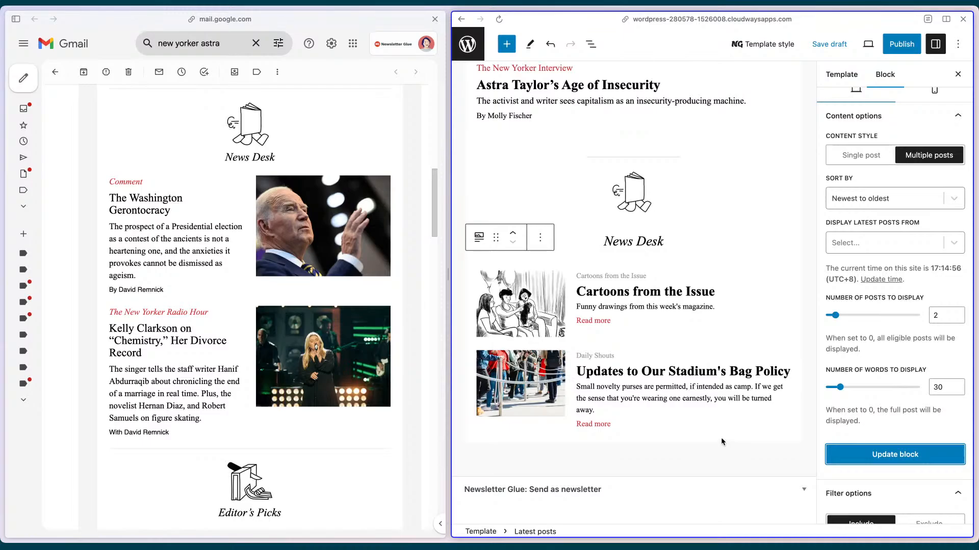
Compare the single-article embed with the Latest posts block below "News Desk", and examine the latter's content and filter options
scroll(720, 442, "up", 5)
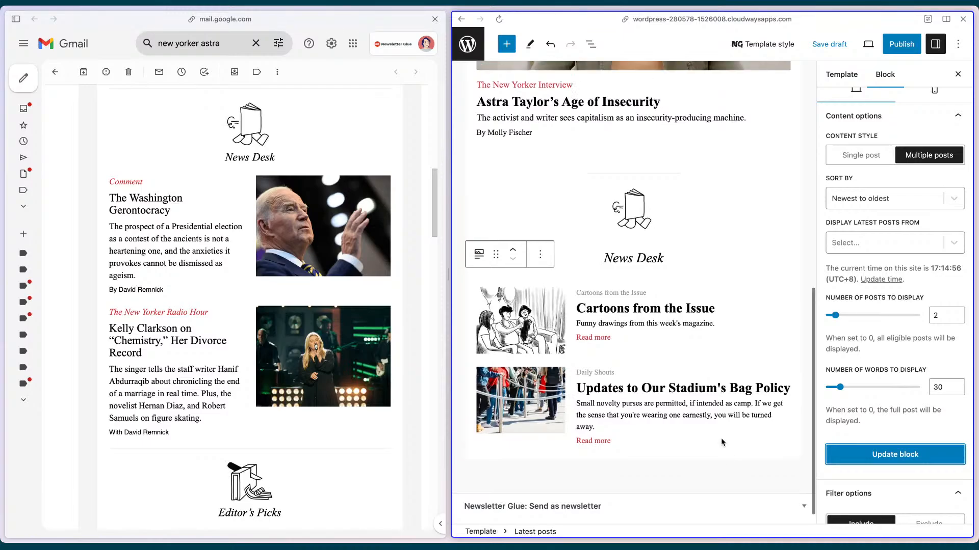
left_click(786, 390)
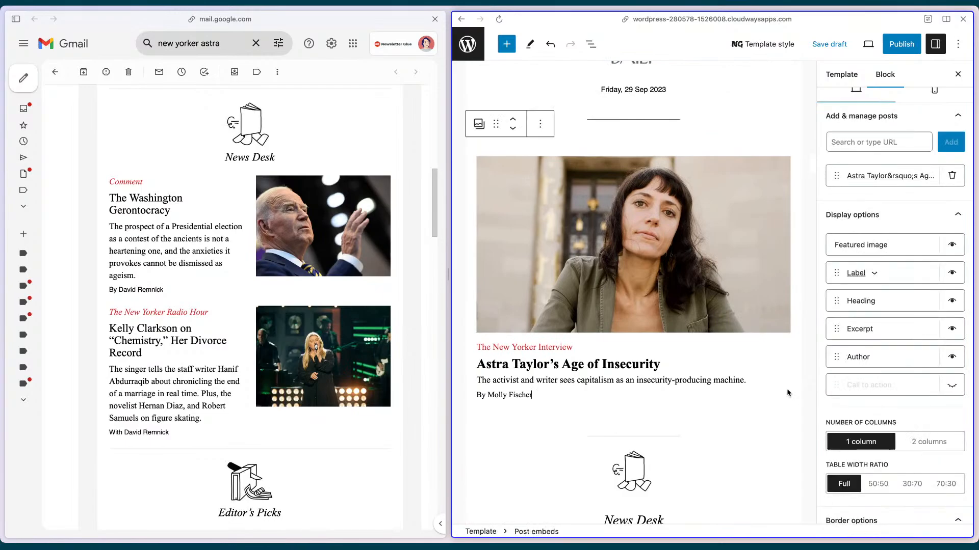
scroll(788, 385, "down", 5)
scroll(788, 382, "down", 3)
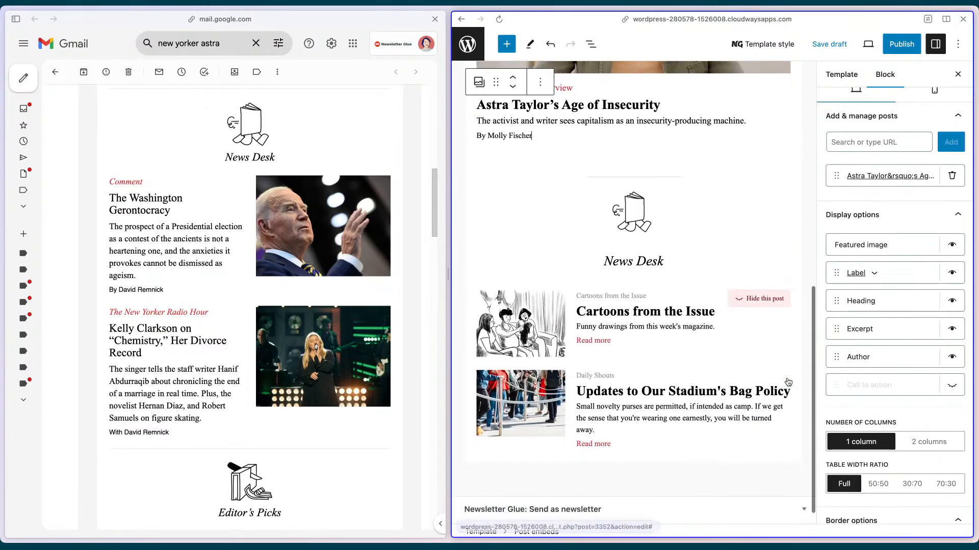
left_click(791, 452)
left_click(793, 453)
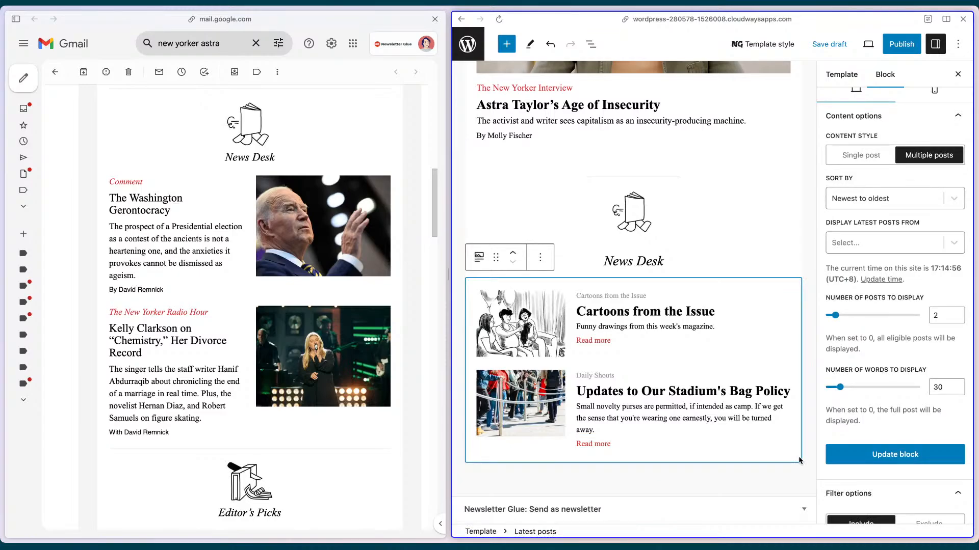
scroll(798, 461, "up", 4)
scroll(799, 461, "down", 1)
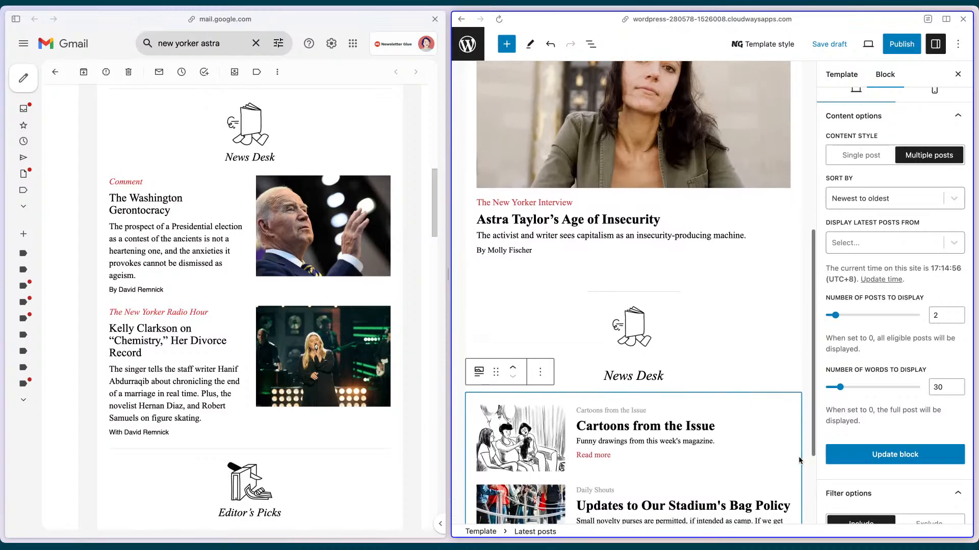
scroll(799, 460, "down", 3)
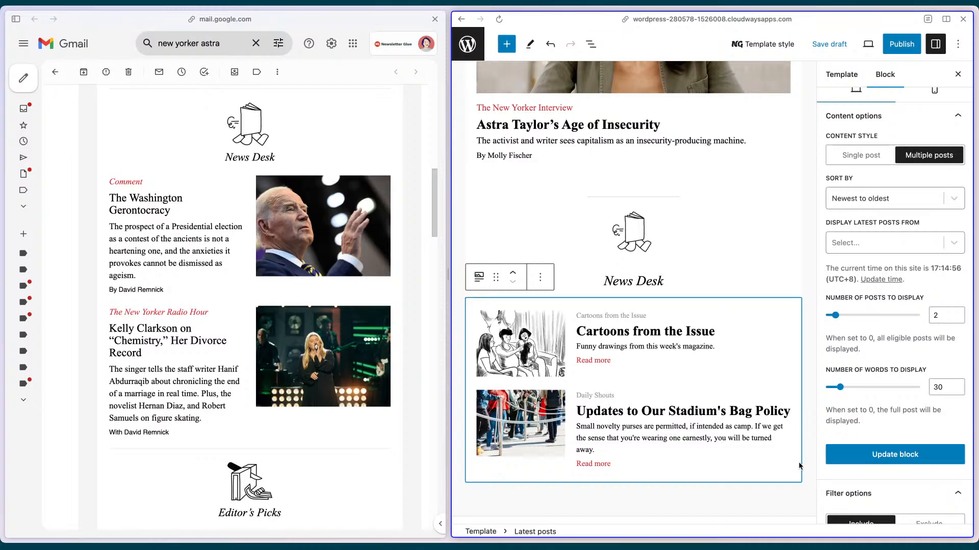
scroll(799, 463, "down", 1)
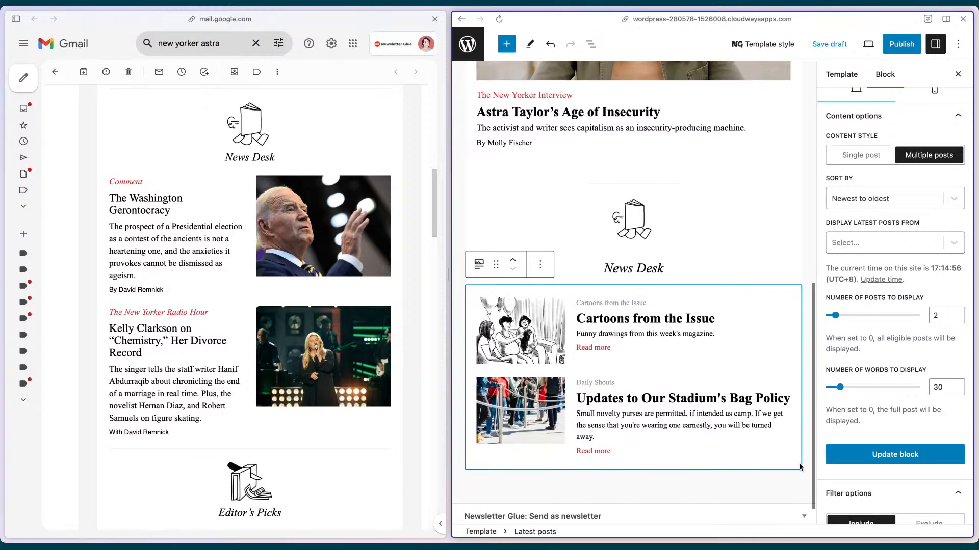
scroll(885, 240, "down", 2)
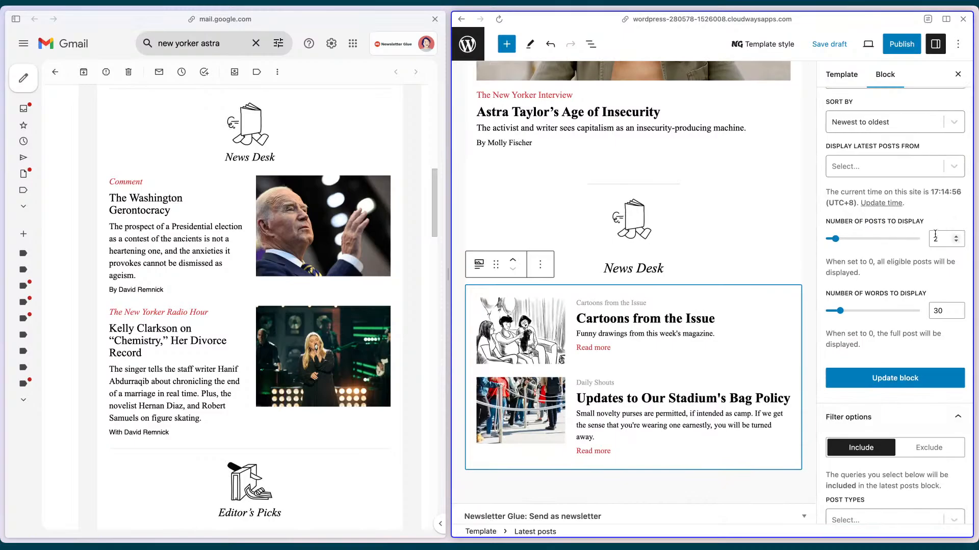
Filter the Latest posts block to include the categories Comment and The New Yorker Radio Hour, and update the block
scroll(933, 300, "down", 3)
scroll(935, 302, "down", 4)
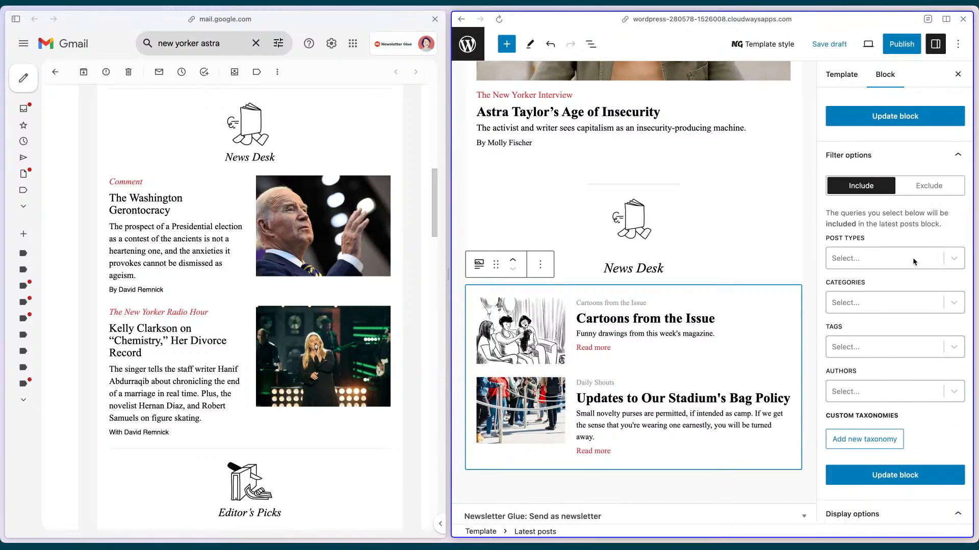
scroll(915, 258, "down", 1)
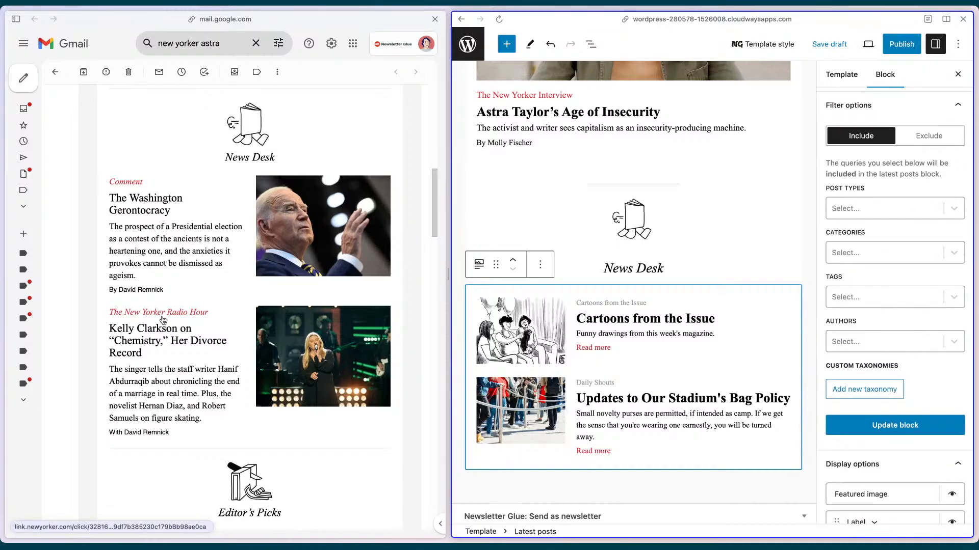
left_click(887, 246)
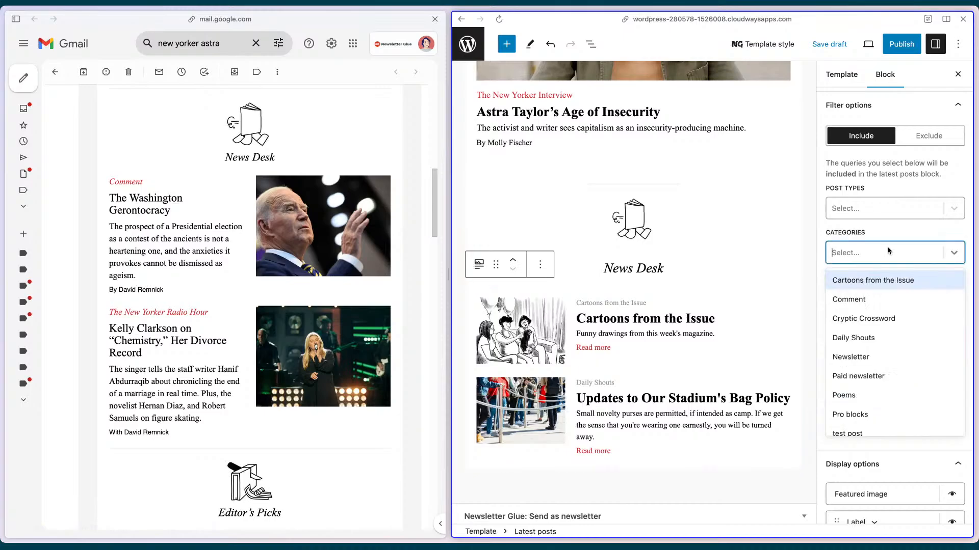
left_click(891, 298)
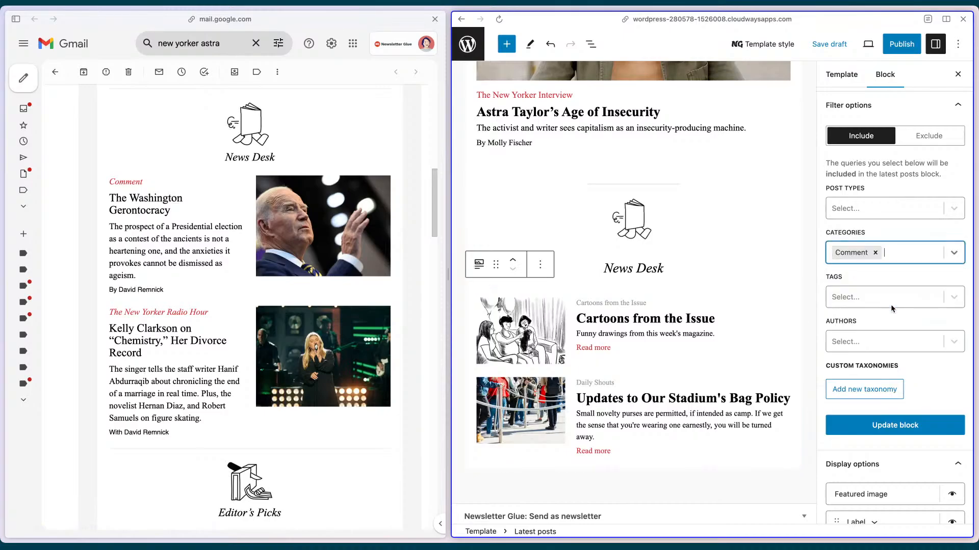
left_click(909, 253)
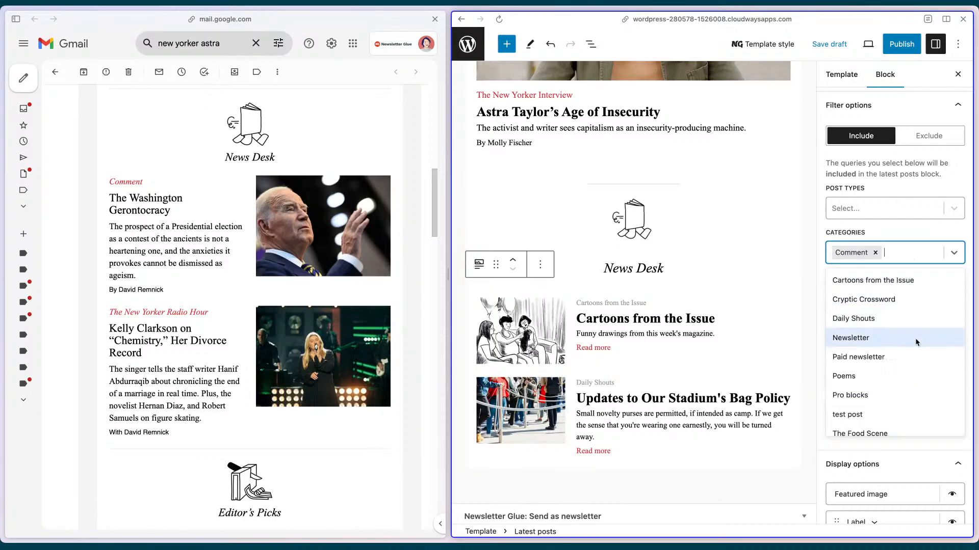
scroll(916, 338, "down", 3)
left_click(921, 386)
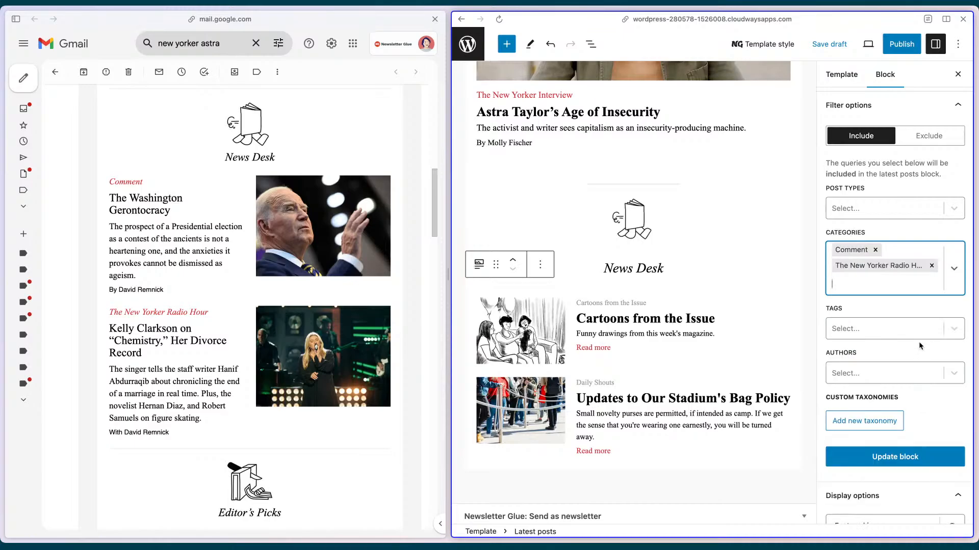
scroll(920, 346, "down", 1)
left_click(908, 445)
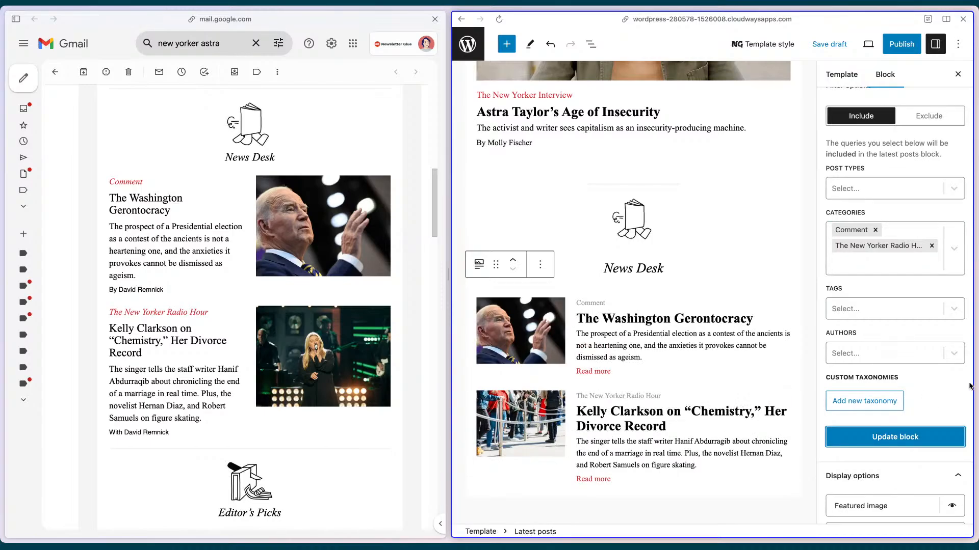
Compare the Latest posts block's two filtered articles with the original email's News Desk section, and review the block's post and filter settings
scroll(968, 386, "down", 2)
scroll(558, 377, "down", 2)
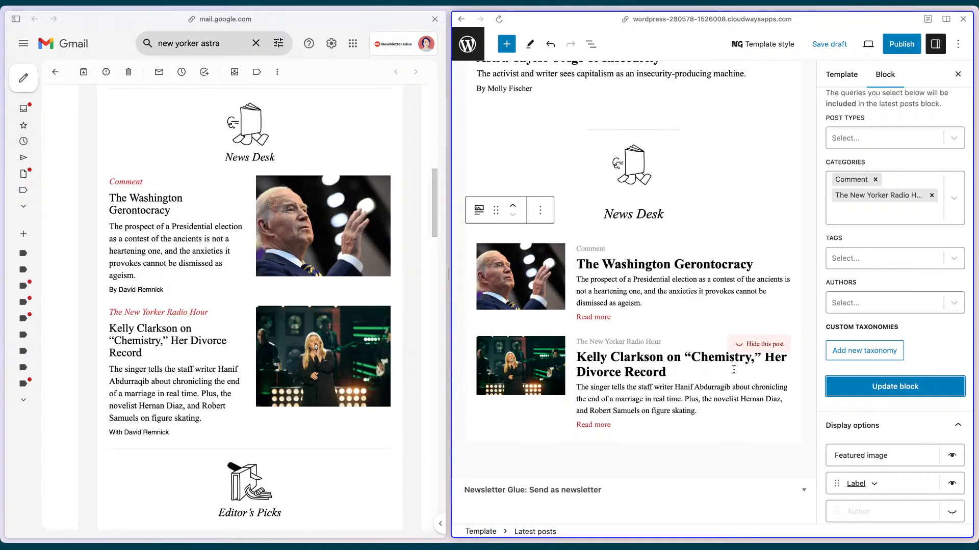
scroll(352, 395, "down", 1)
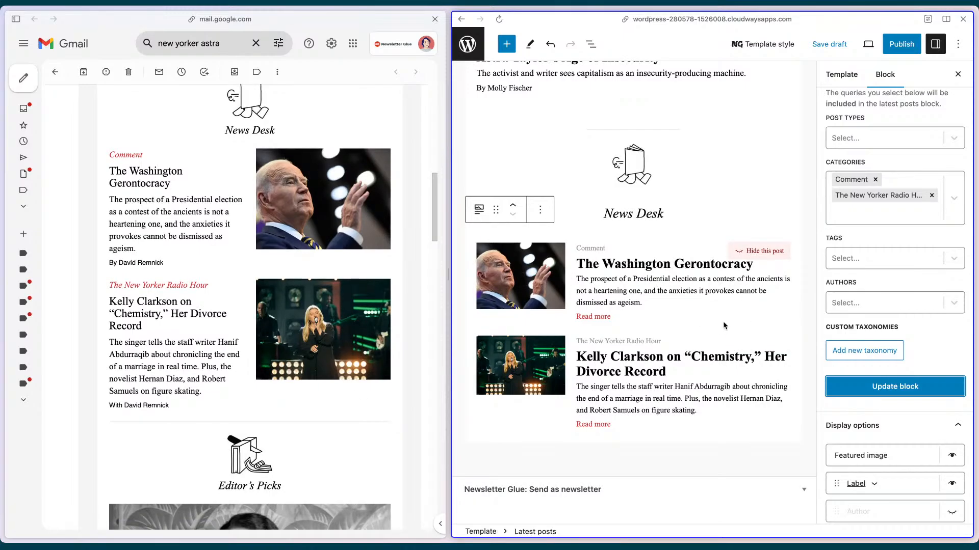
scroll(904, 319, "up", 6)
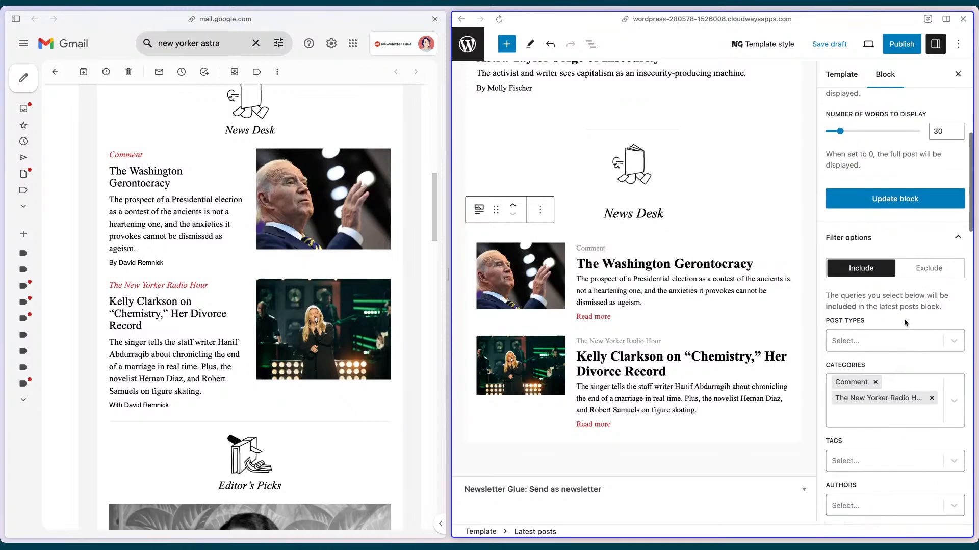
scroll(905, 324, "down", 6)
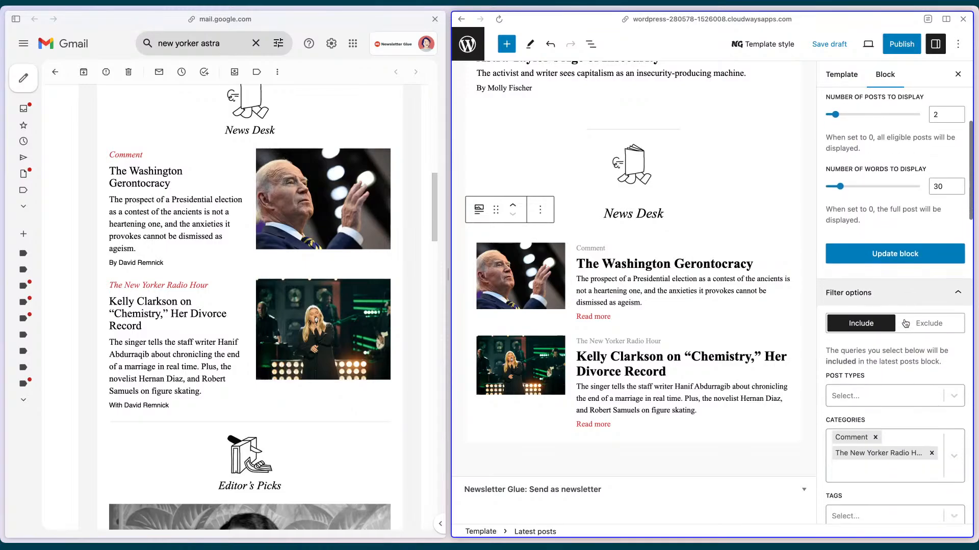
scroll(905, 321, "down", 1)
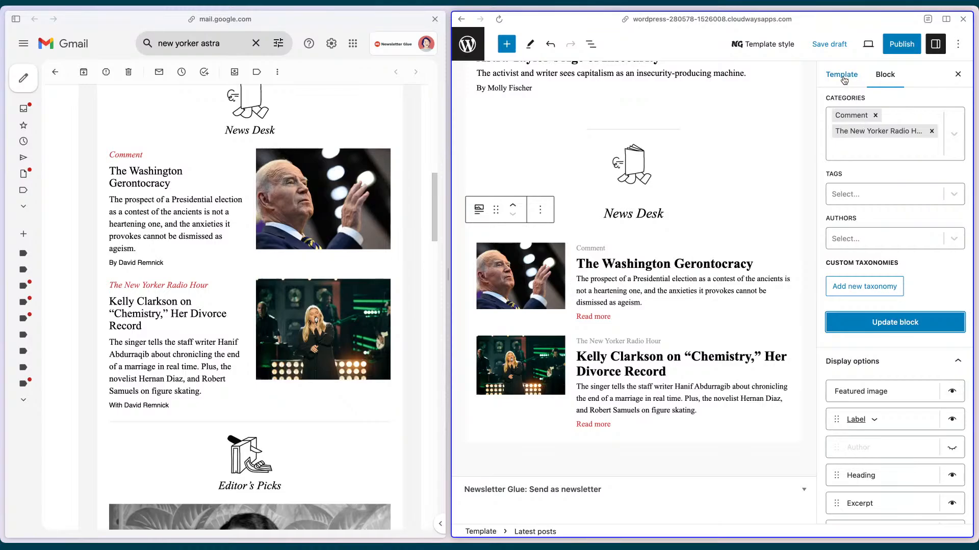
left_click(955, 287)
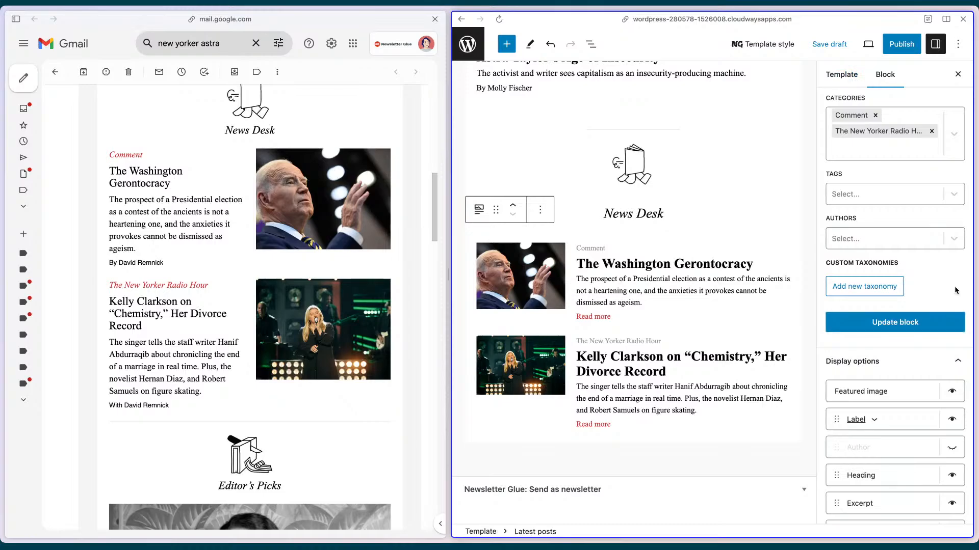
scroll(954, 286, "down", 1)
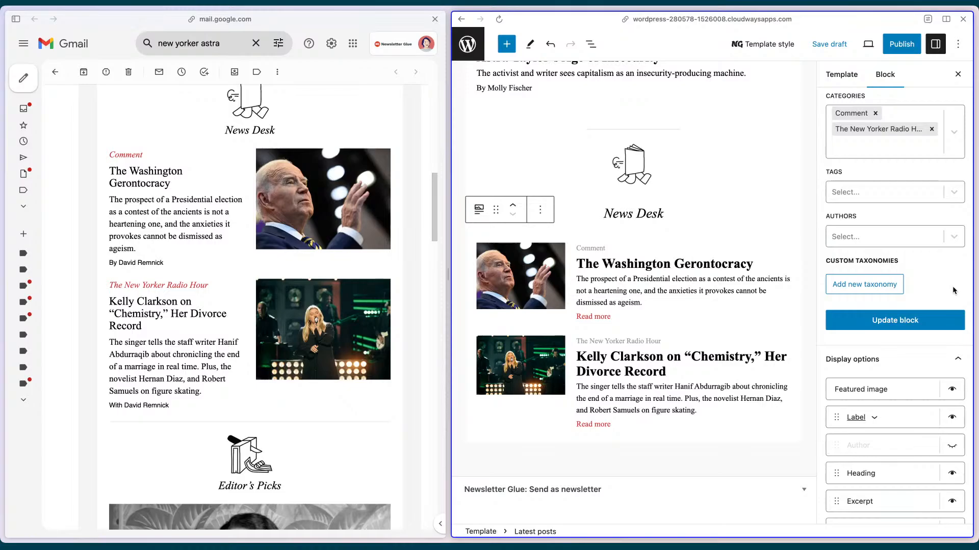
Set the image placement of the Latest posts block to Right
scroll(952, 286, "down", 3)
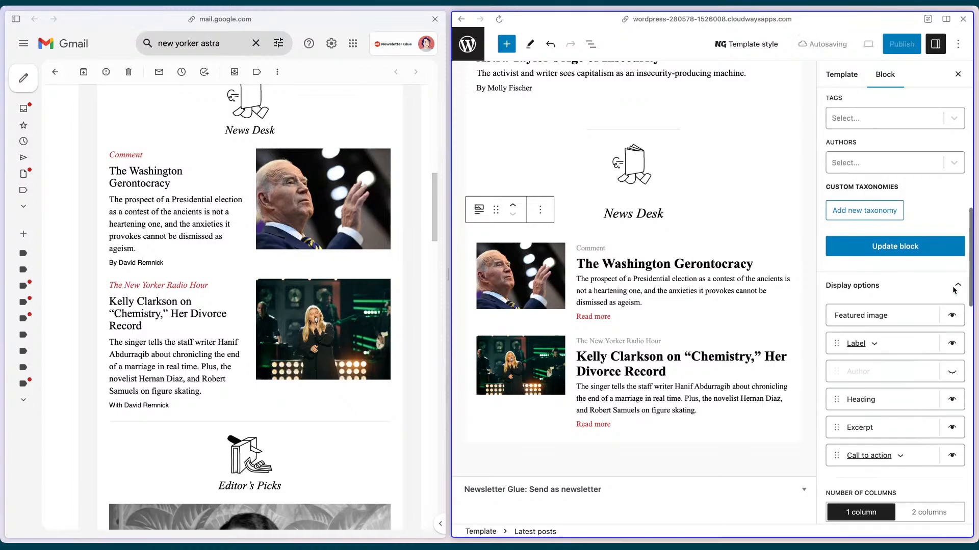
scroll(952, 286, "down", 10)
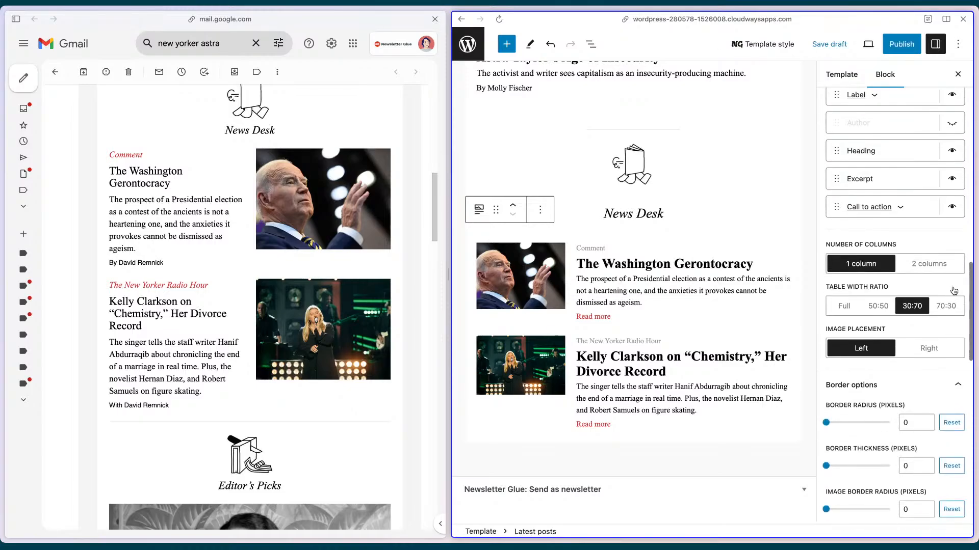
scroll(953, 291, "down", 2)
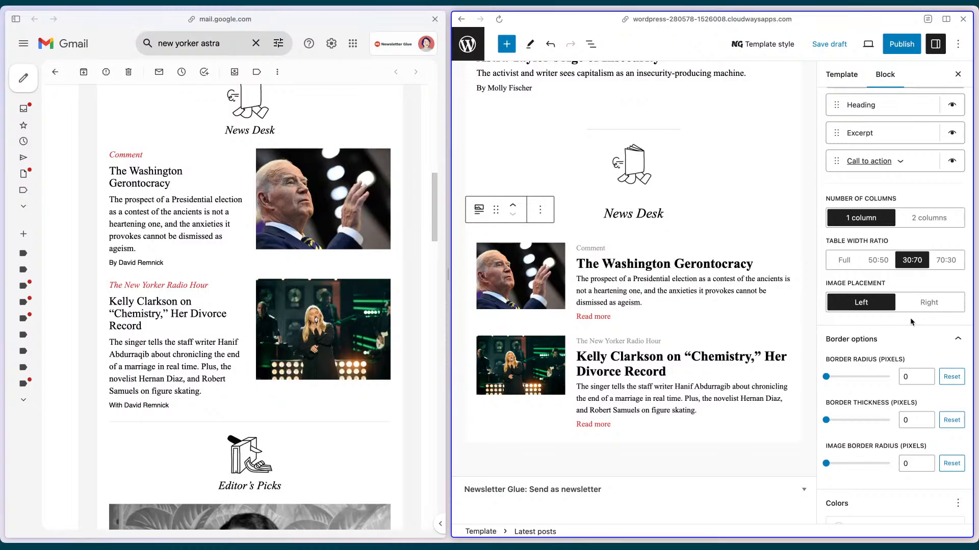
scroll(324, 269, "down", 1)
scroll(324, 268, "up", 1)
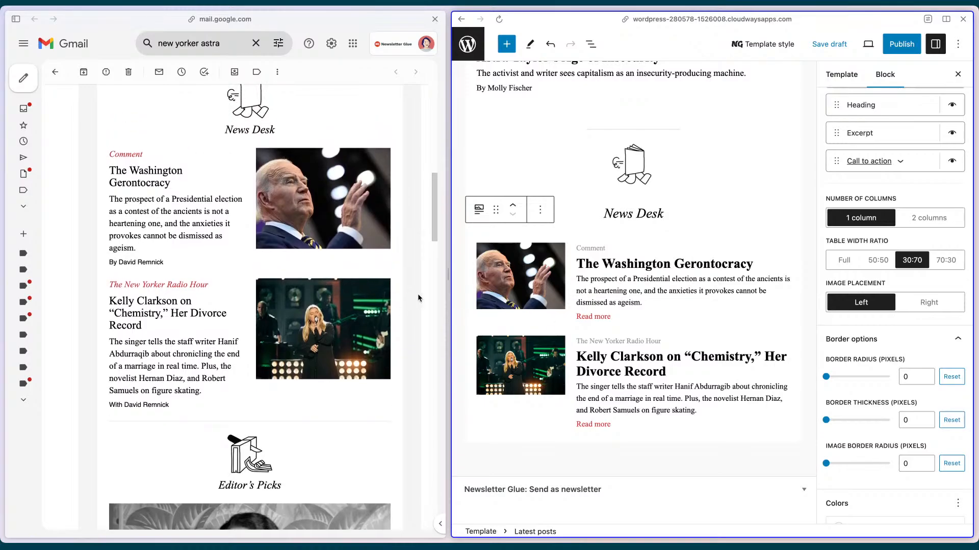
mouse_move(773, 352)
left_click(925, 307)
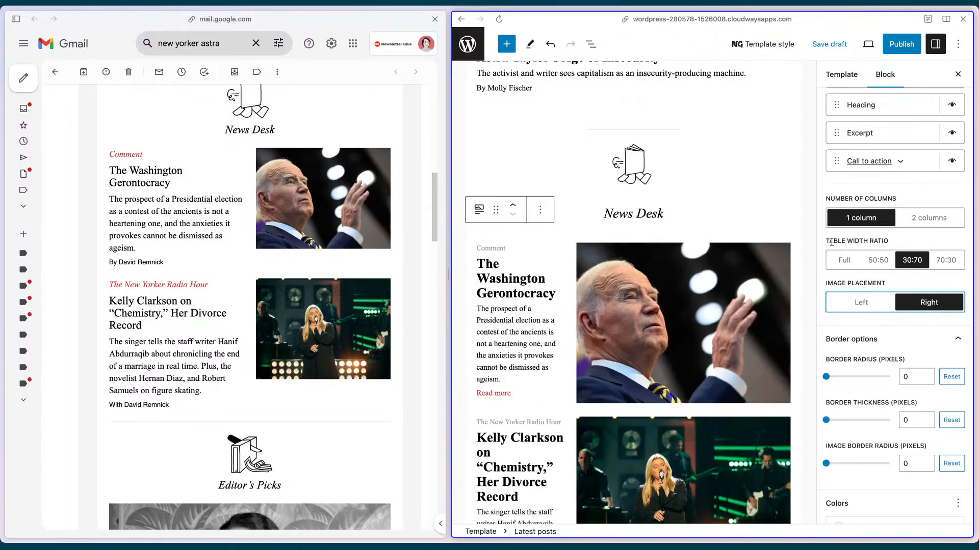
Set the table width ratio of the News Desk latest posts block to 50:50
left_click(878, 263)
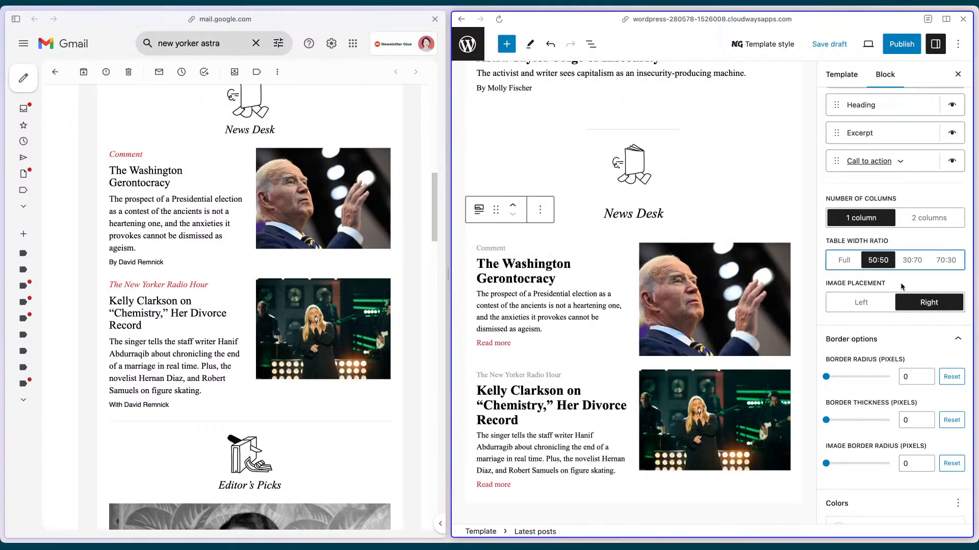
scroll(660, 296, "down", 1)
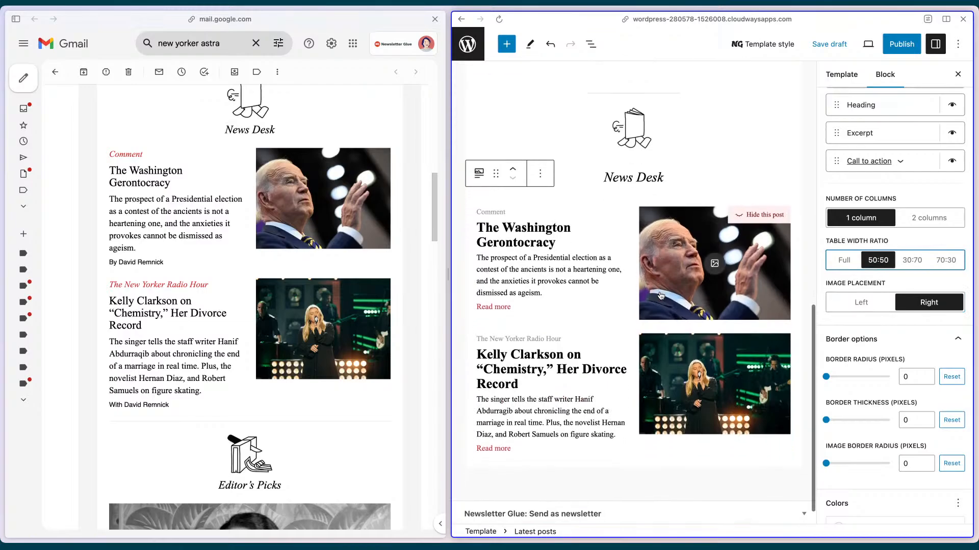
Copy the button/link colour DB3334 and apply it to the post labels
scroll(873, 321, "down", 5)
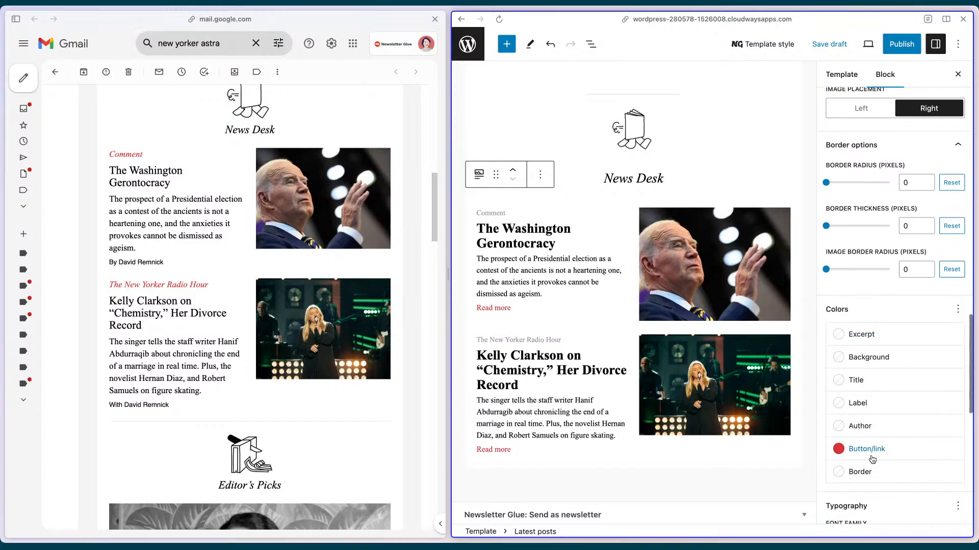
left_click(861, 449)
left_click(789, 395)
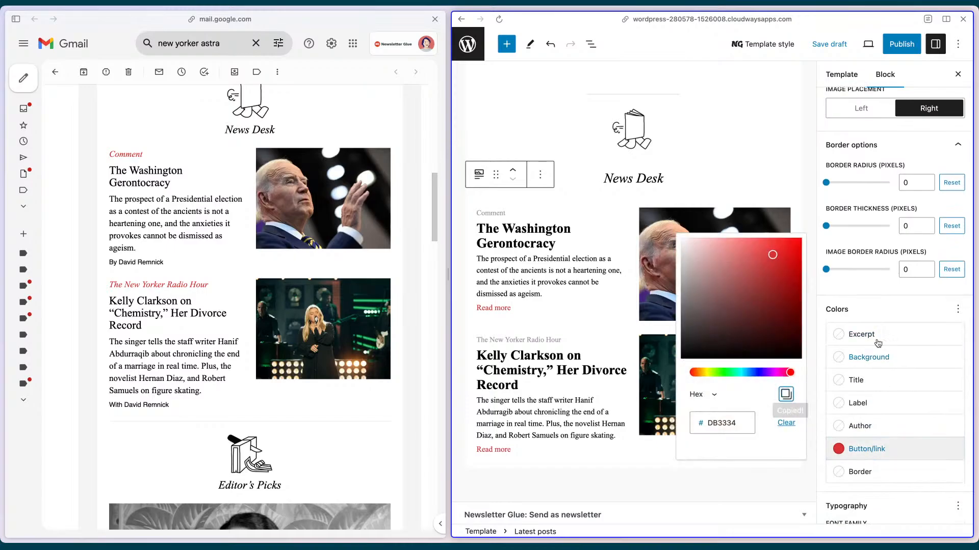
left_click(876, 313)
left_click(873, 414)
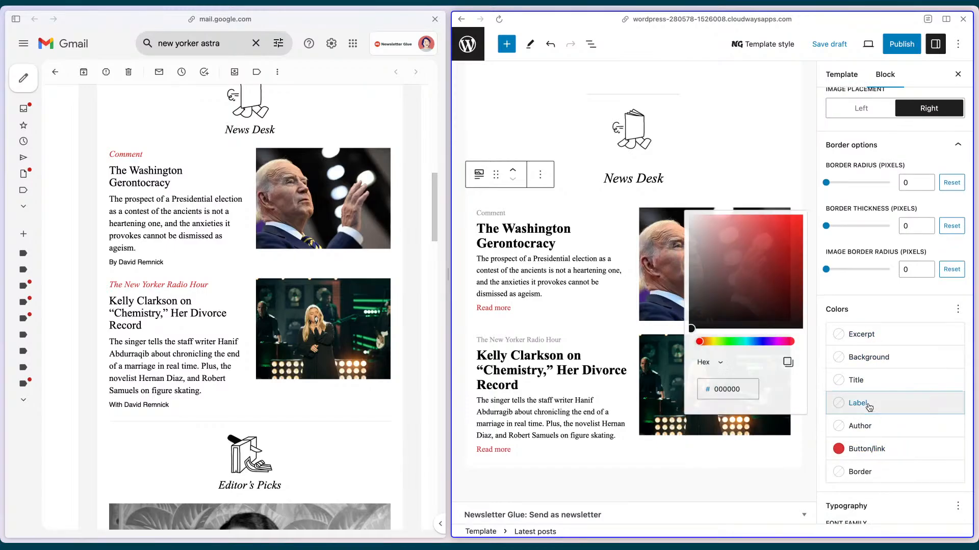
left_click(738, 392)
double_click(738, 392)
key("super+v")
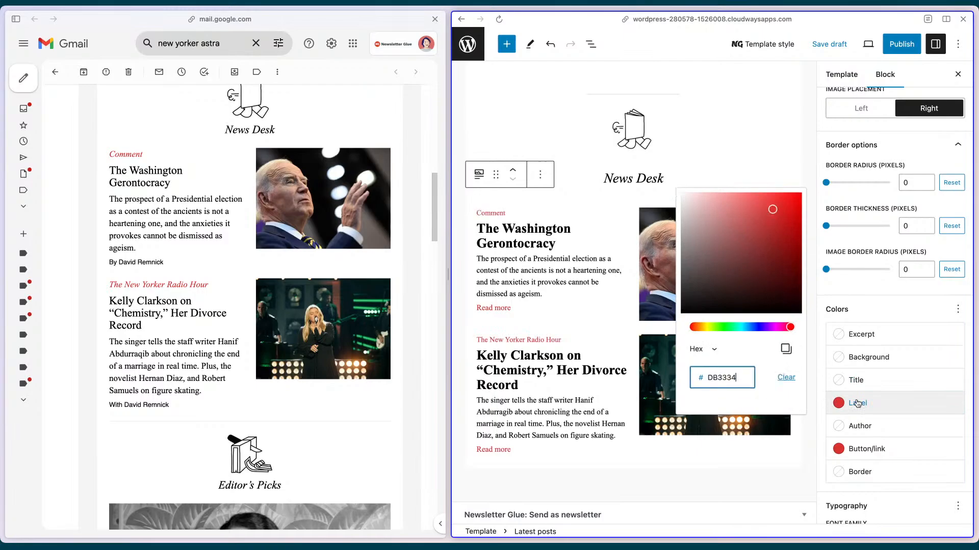
left_click(891, 310)
Hide the call to action in the latest posts block, and show it again
scroll(891, 312, "down", 3)
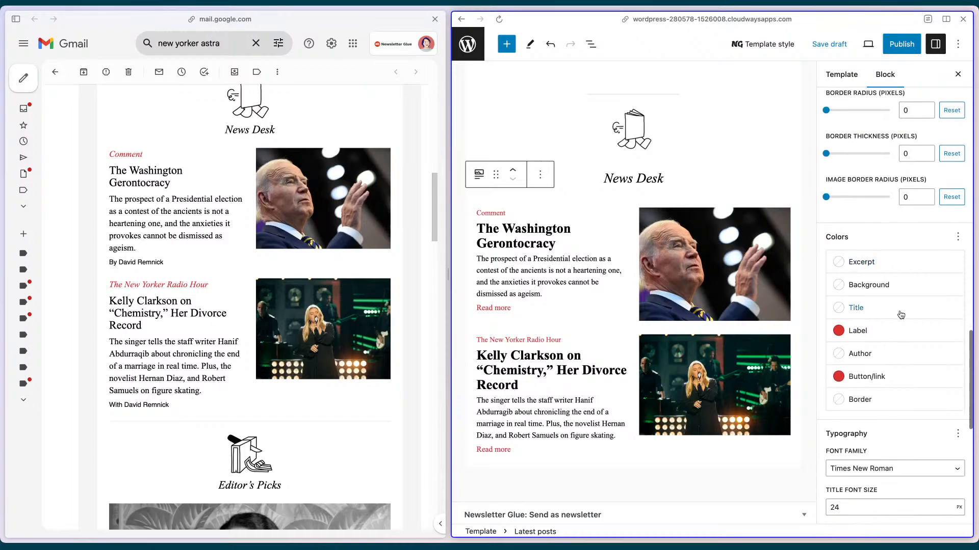
scroll(902, 314, "down", 2)
scroll(902, 314, "up", 10)
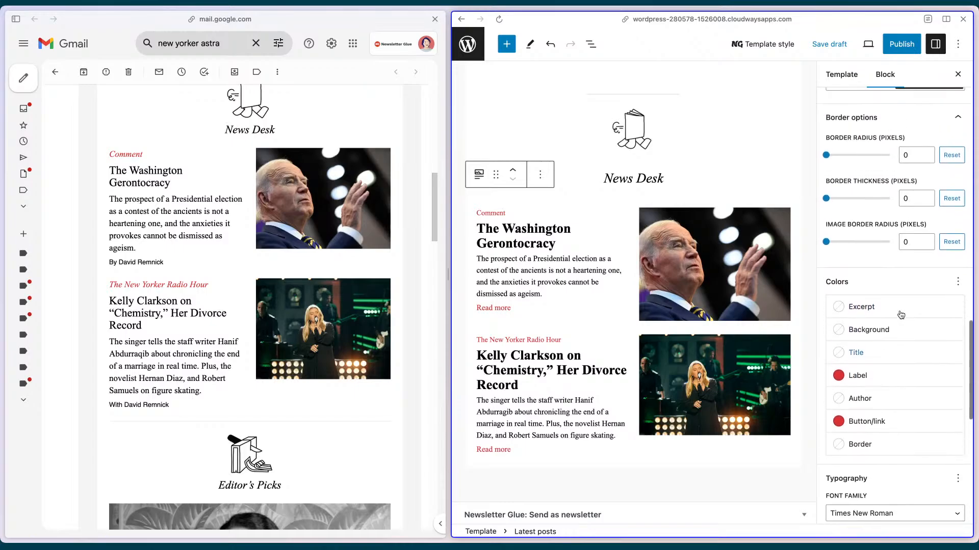
scroll(900, 315, "up", 3)
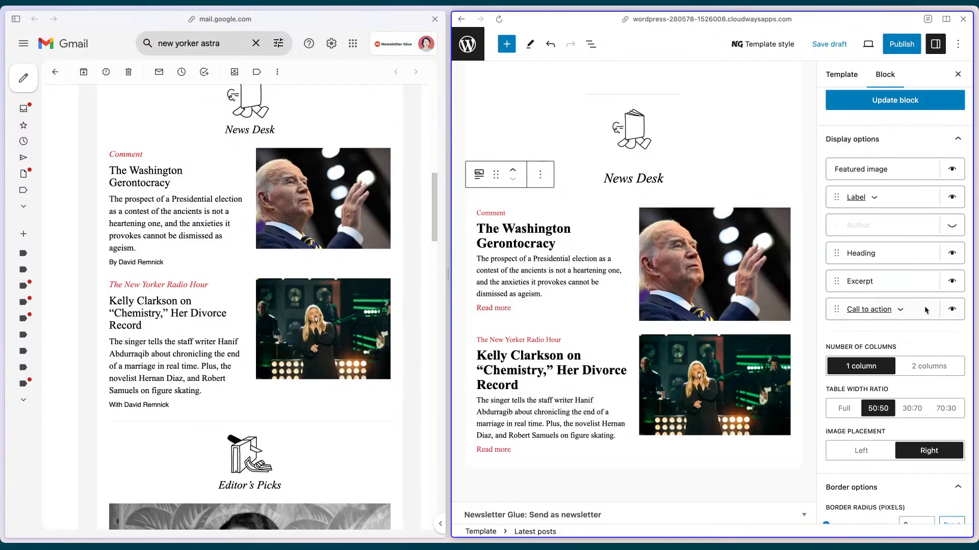
left_click(953, 310)
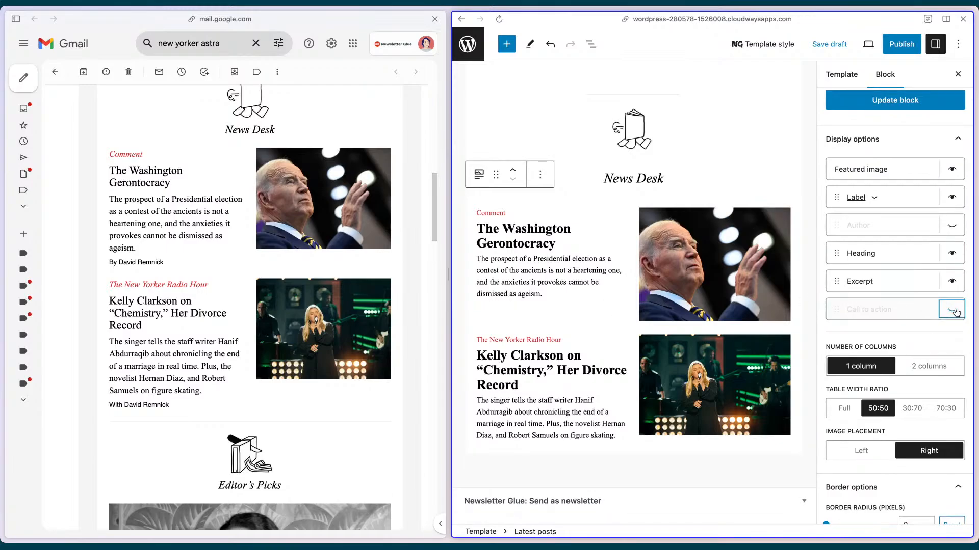
left_click(952, 310)
Shorten the first post's "Read more" link text to "Read"
left_click(498, 309)
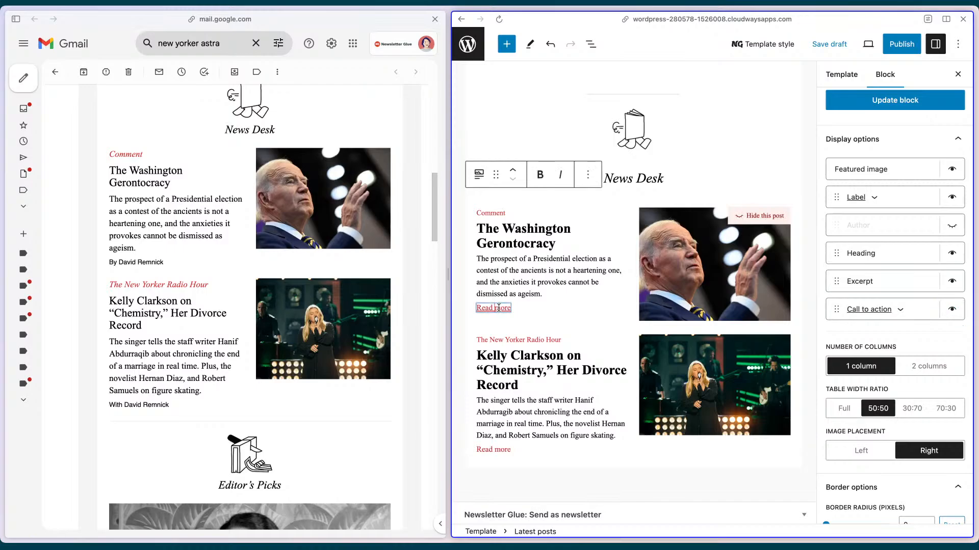
double_click(500, 308)
key("BackSpace")
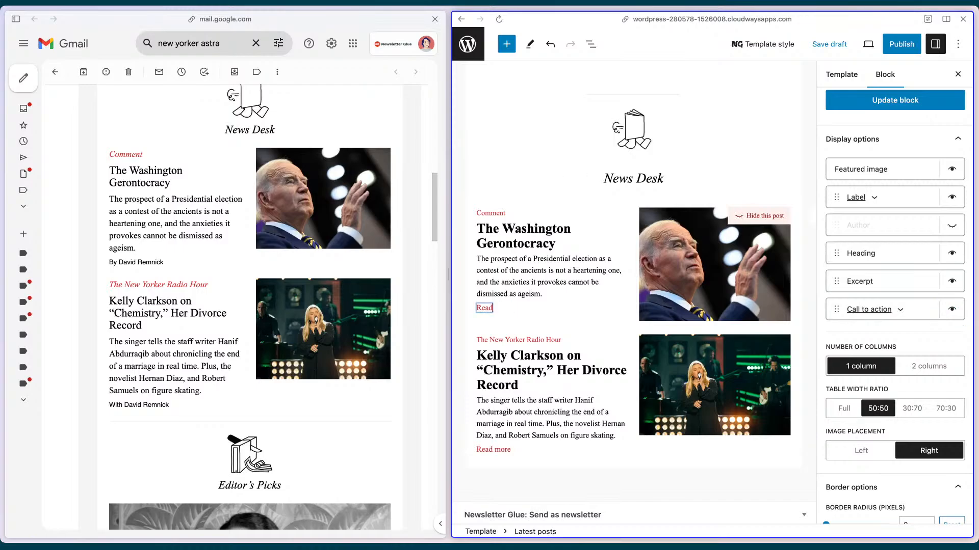
Change the posts' call to action to a button with the default text "Read lots"
left_click(900, 309)
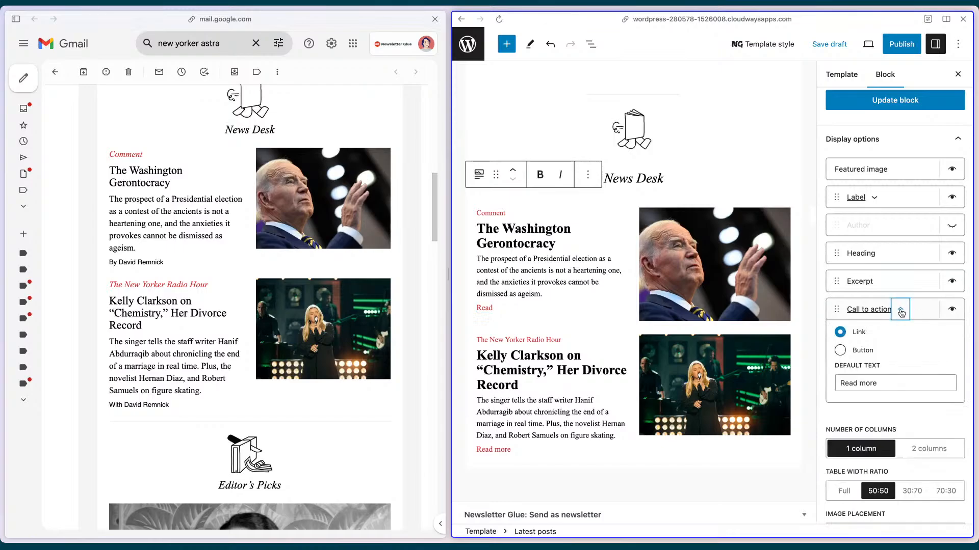
left_click(841, 351)
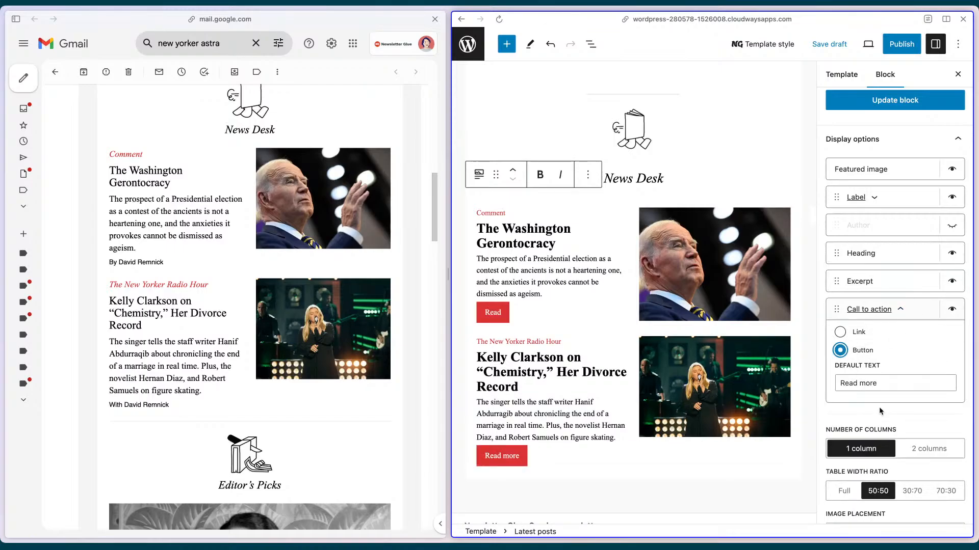
left_click(863, 383)
double_click(862, 383)
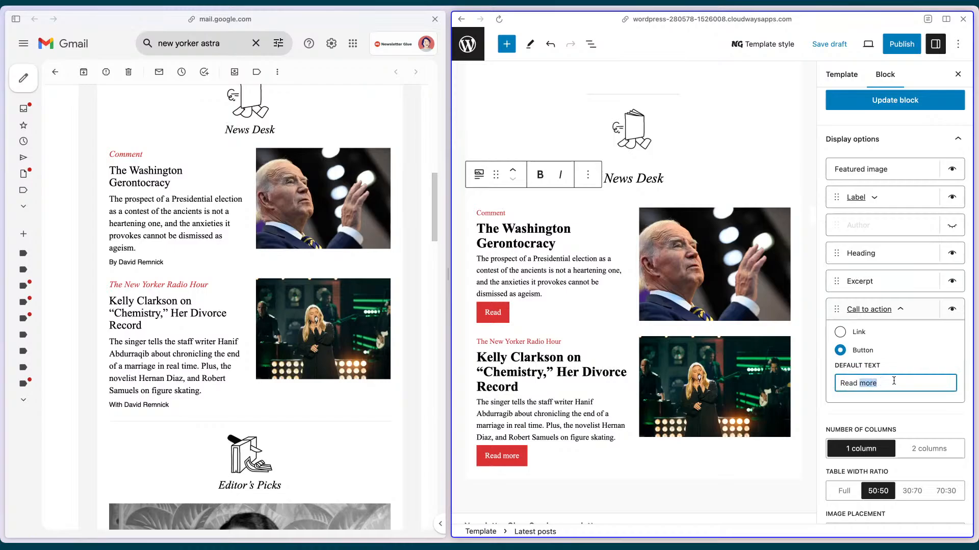
type("lots")
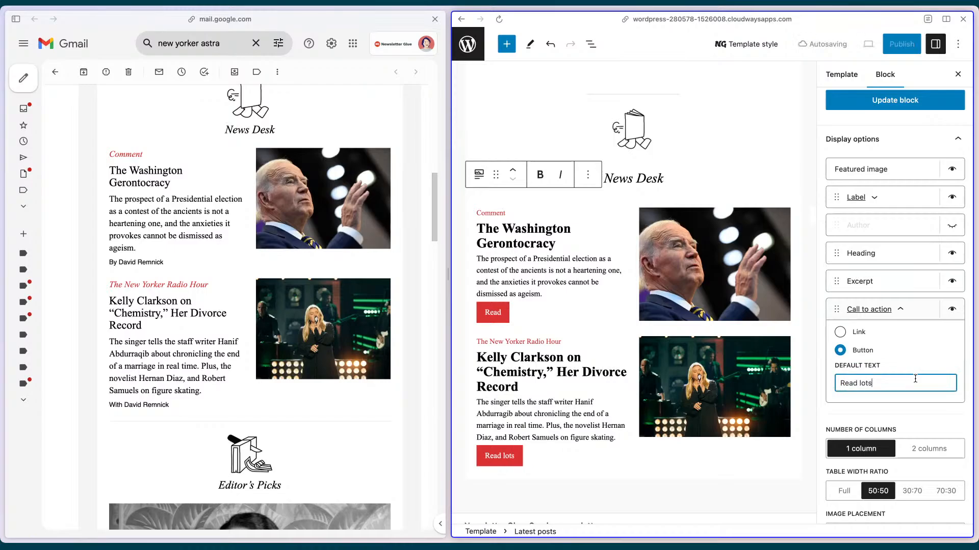
left_click(896, 372)
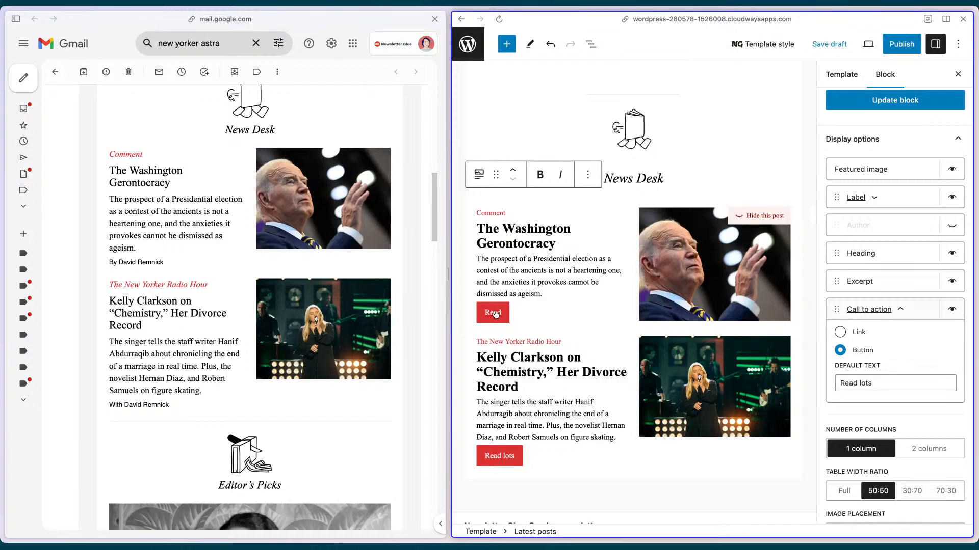
Insert "I've messed with this" before the first post's heading, and reset that post to its original content
left_click_drag(447, 273, 358, 271)
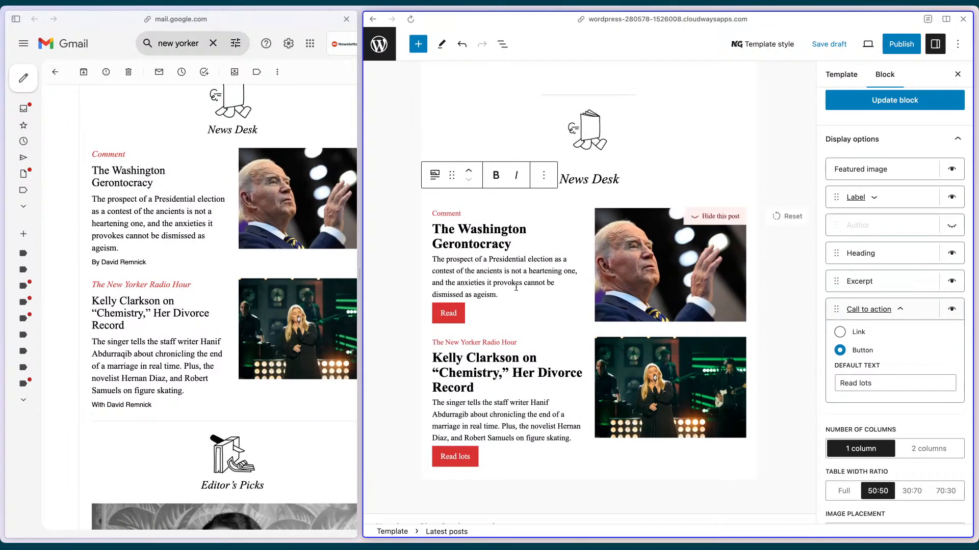
left_click(437, 224)
key("Left")
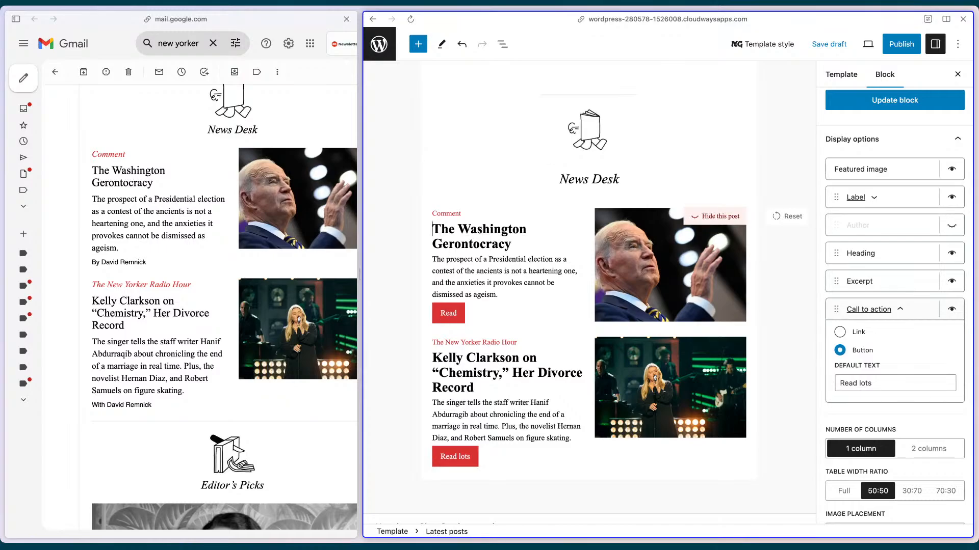
type("I've messe")
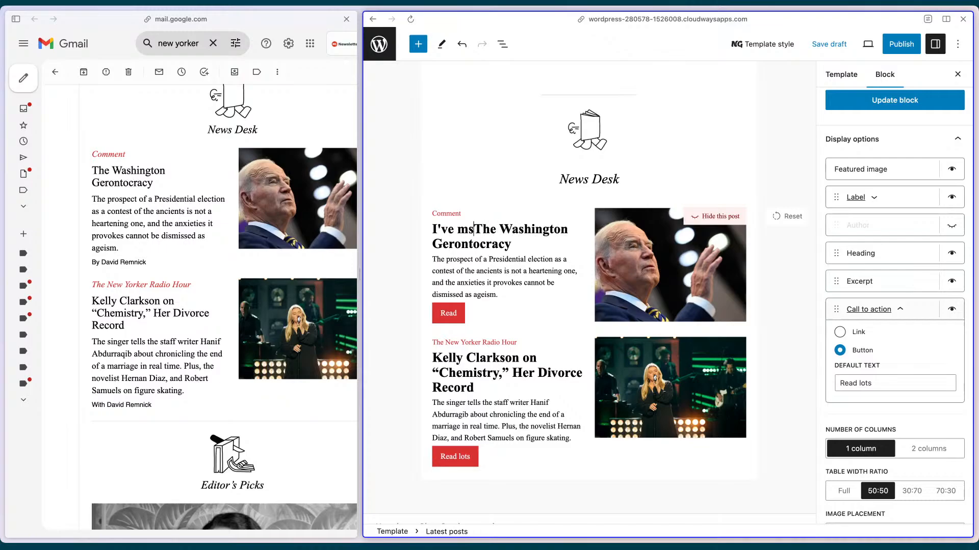
type("d with this")
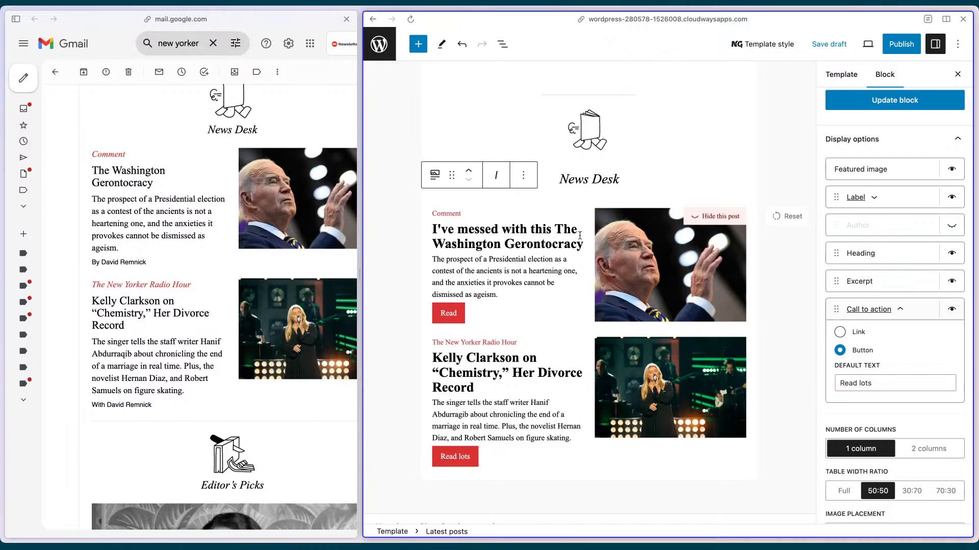
left_click(783, 215)
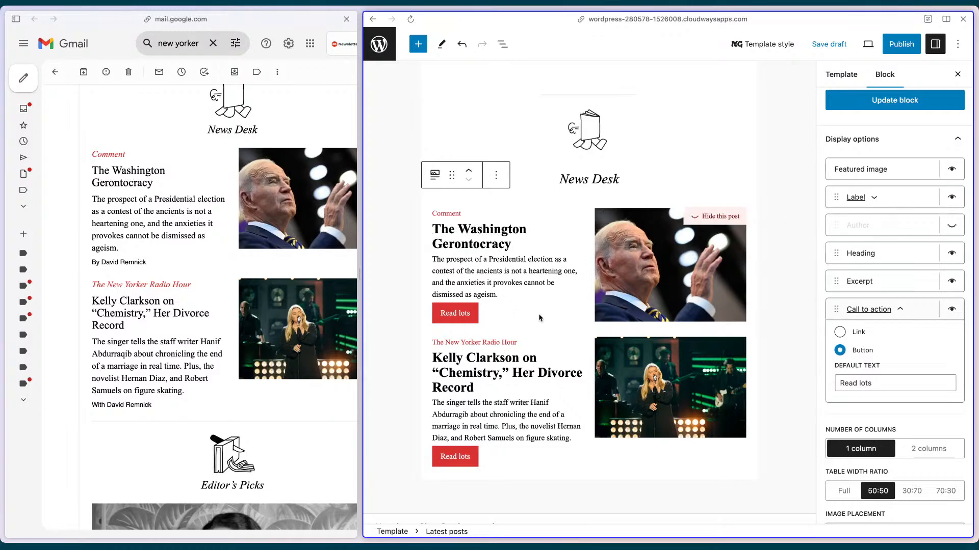
left_click_drag(359, 274, 423, 276)
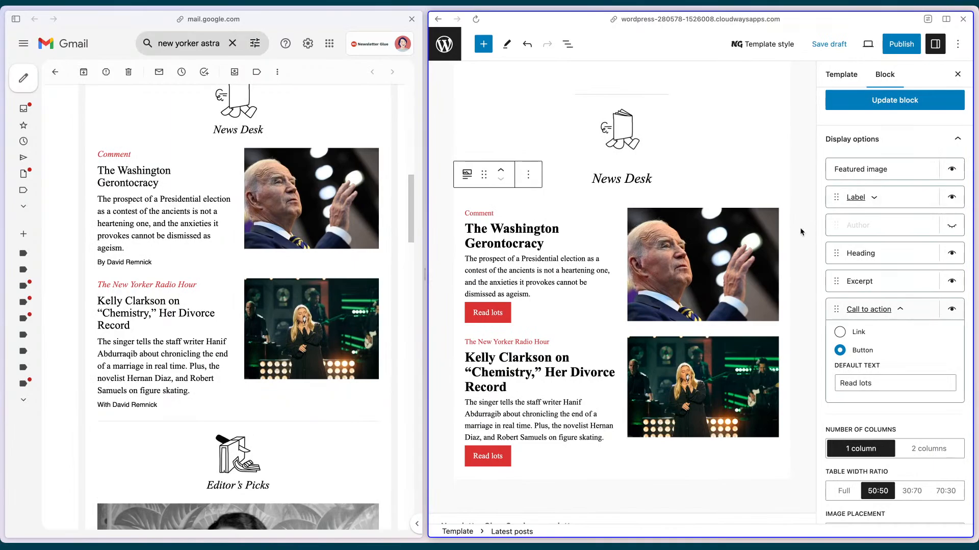
Switch the call to action back to a link and hide it from the posts
left_click(840, 332)
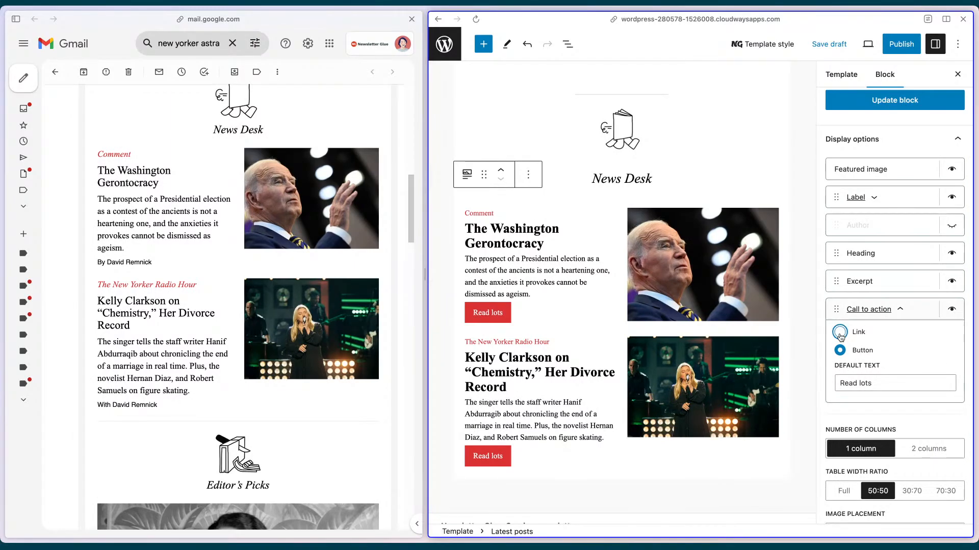
left_click(900, 310)
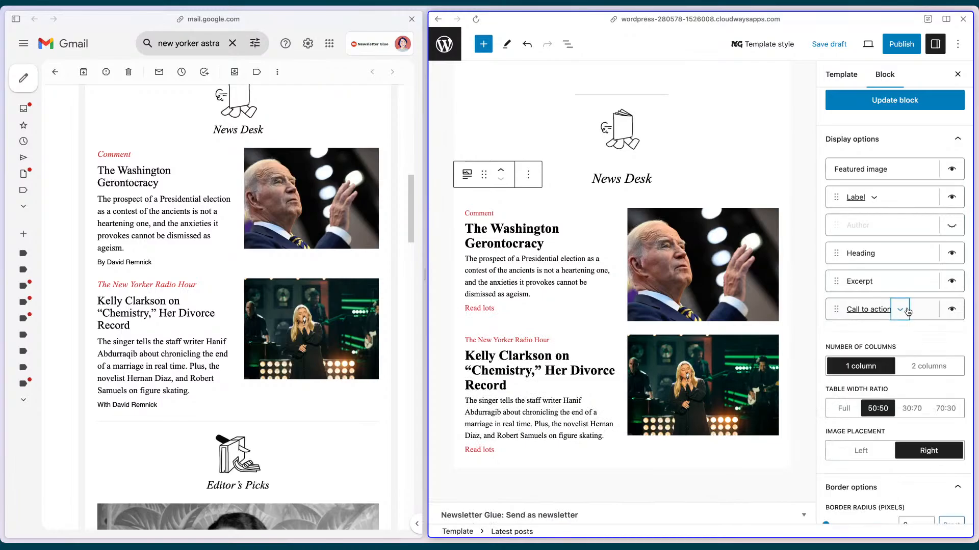
left_click(951, 310)
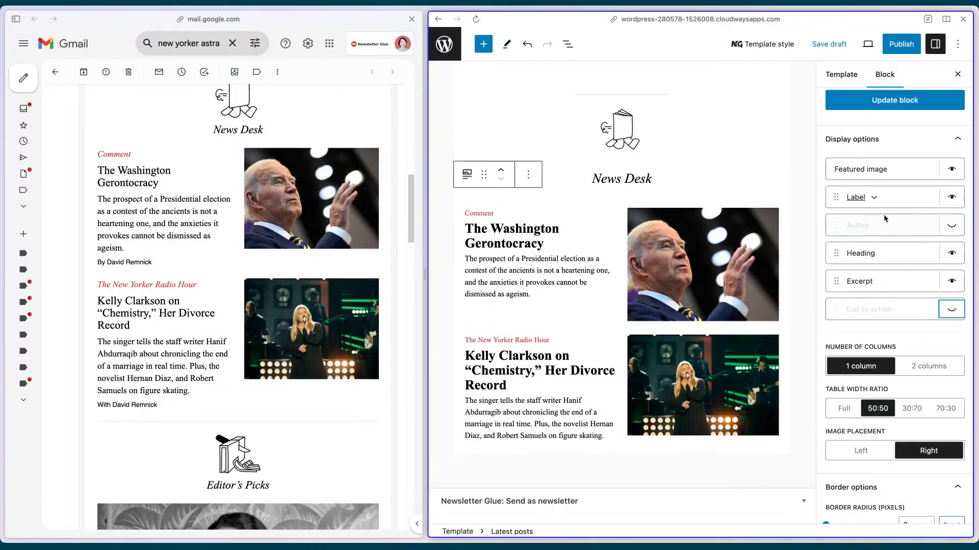
Show the author line in the posts and place it directly below the excerpt
left_click(951, 225)
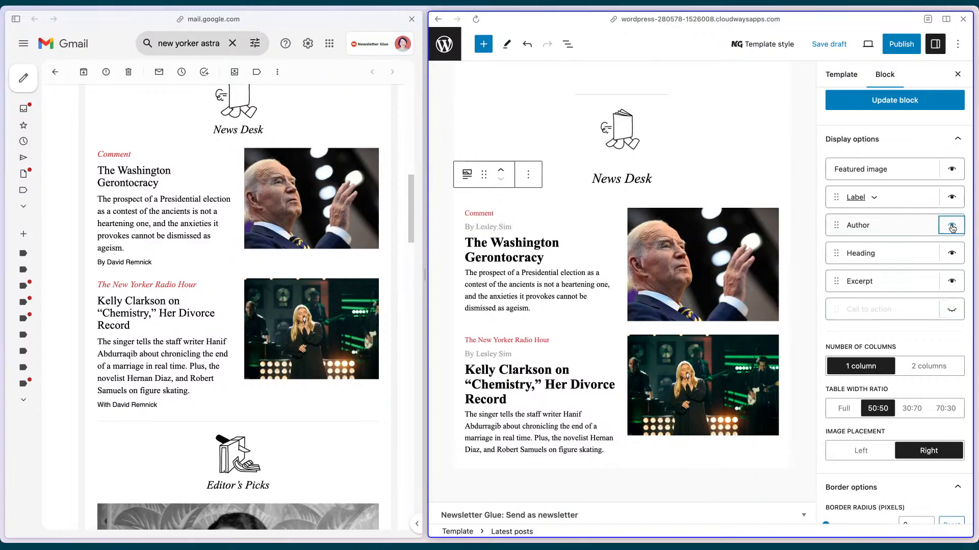
left_click_drag(835, 225, 865, 285)
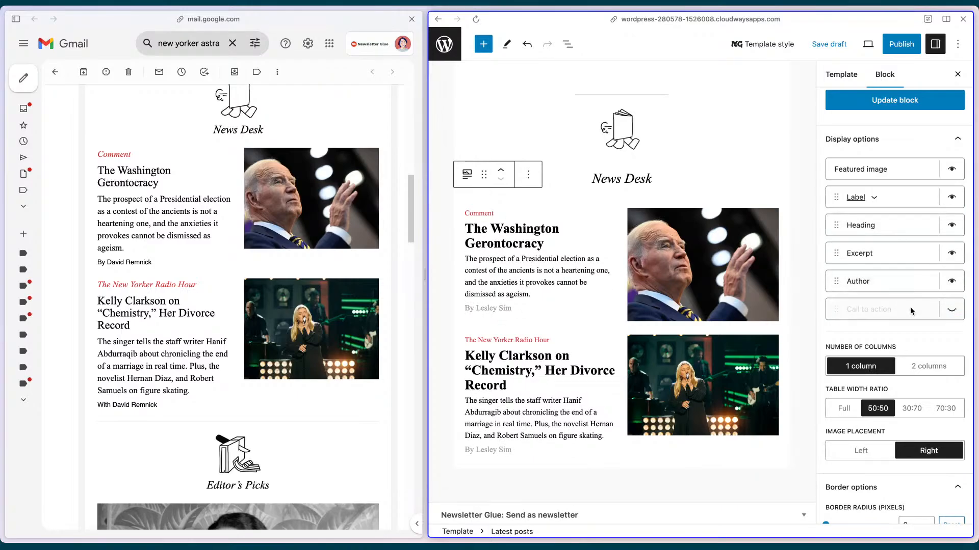
Set the author text colour of the posts to black, 000000
scroll(852, 307, "down", 10)
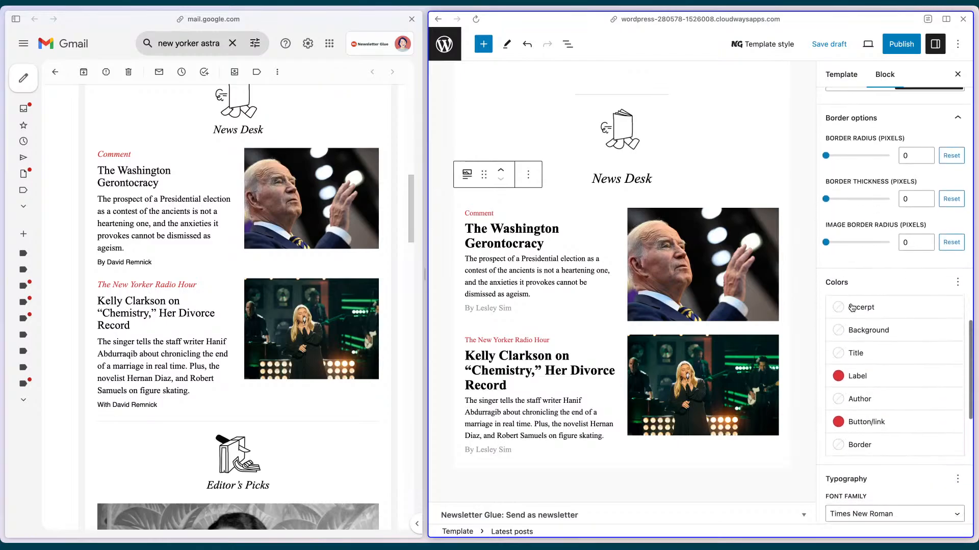
scroll(851, 307, "down", 1)
left_click(860, 336)
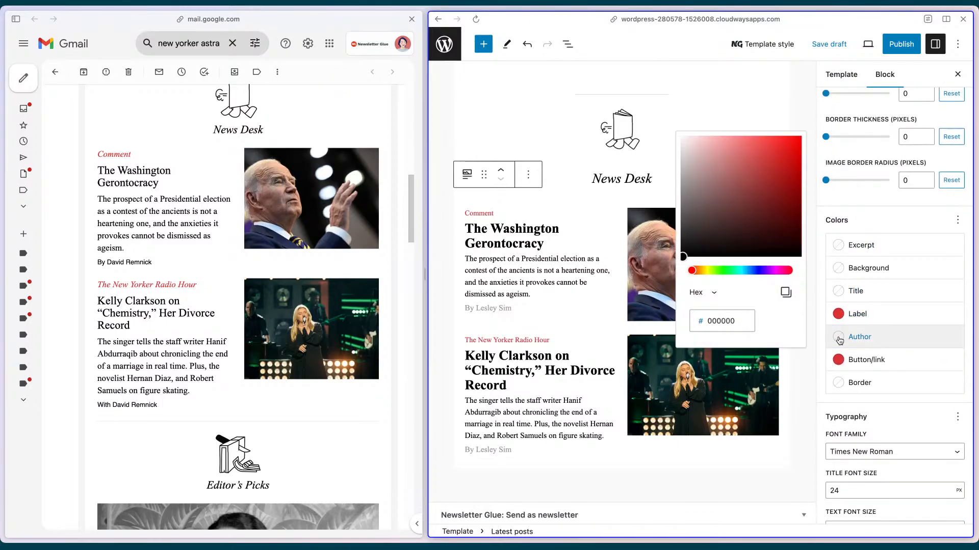
left_click(690, 217)
left_click_drag(691, 230, 671, 261)
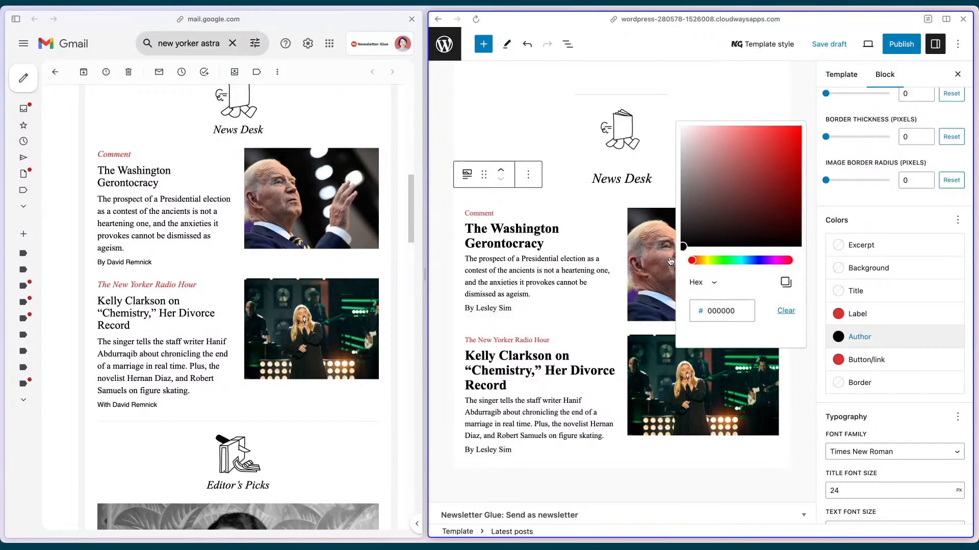
left_click(822, 342)
Set the author font size of the posts to 13 px
scroll(892, 329, "down", 5)
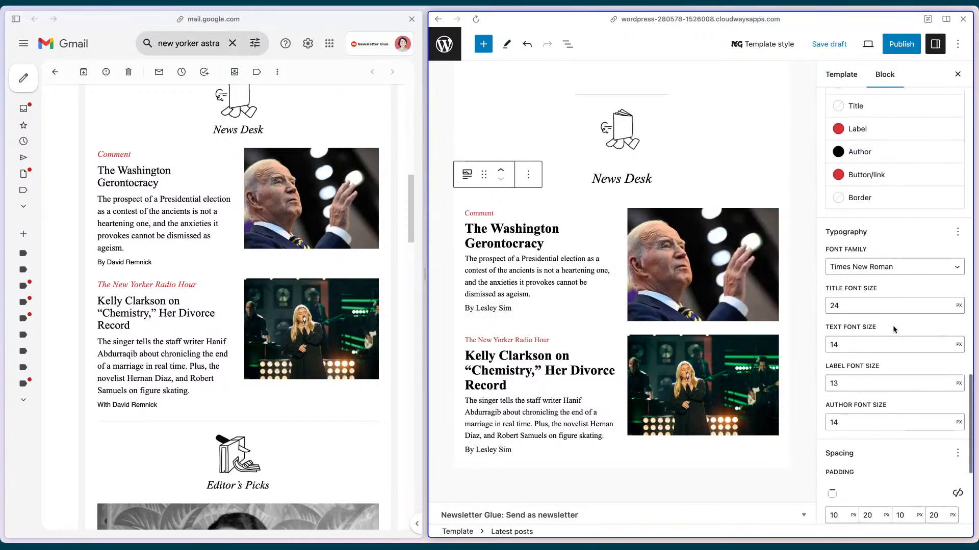
scroll(892, 329, "down", 2)
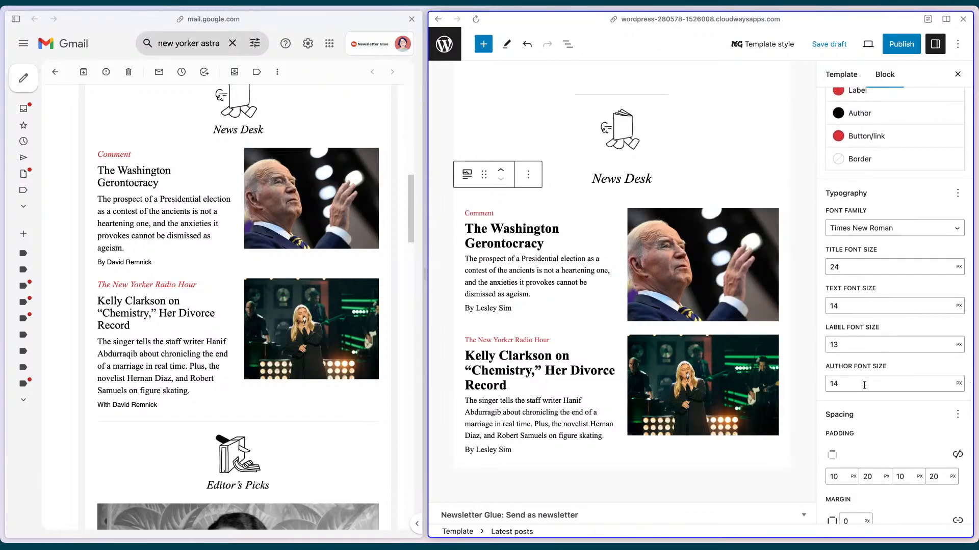
left_click(864, 384)
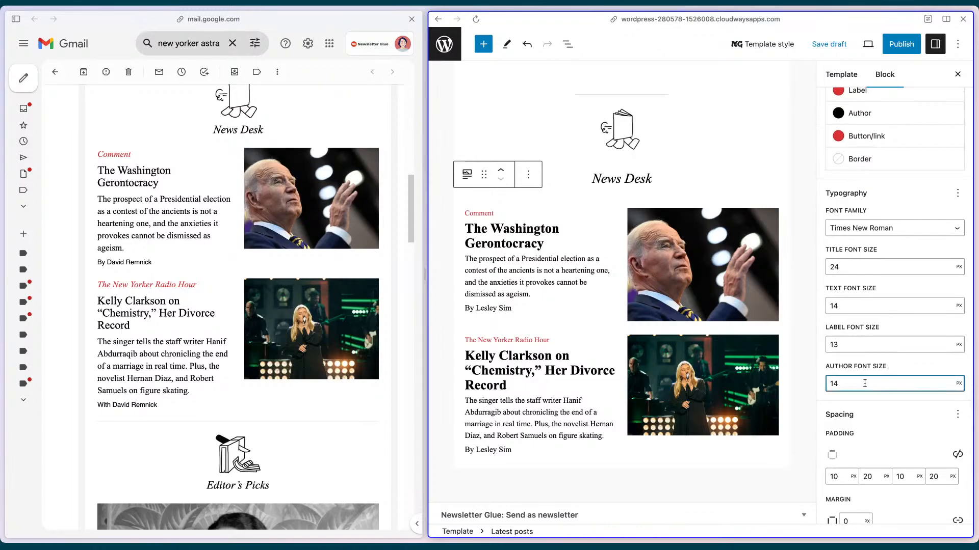
key("BackSpace")
type("3")
key("Tab")
left_click(849, 368)
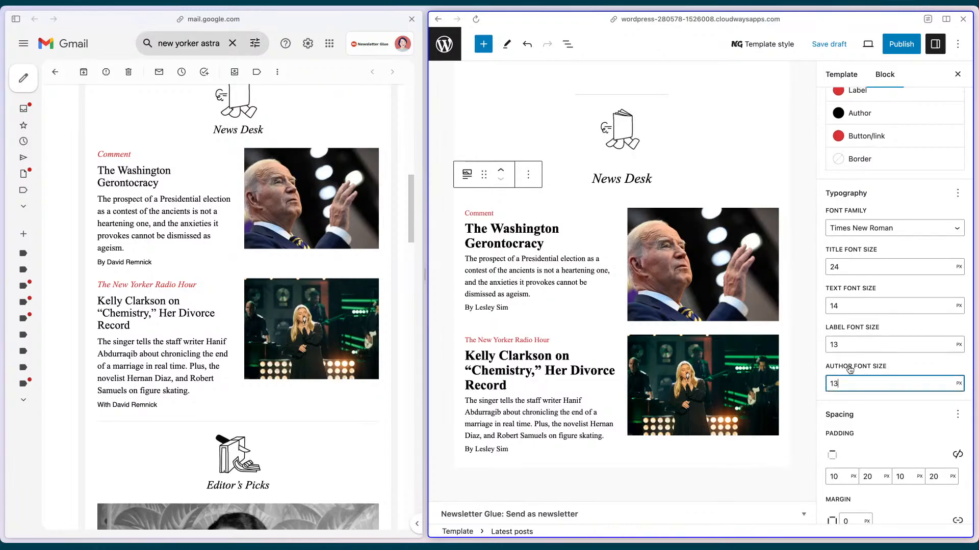
Set the label font size of the latest posts block to 15 px
left_click(821, 360)
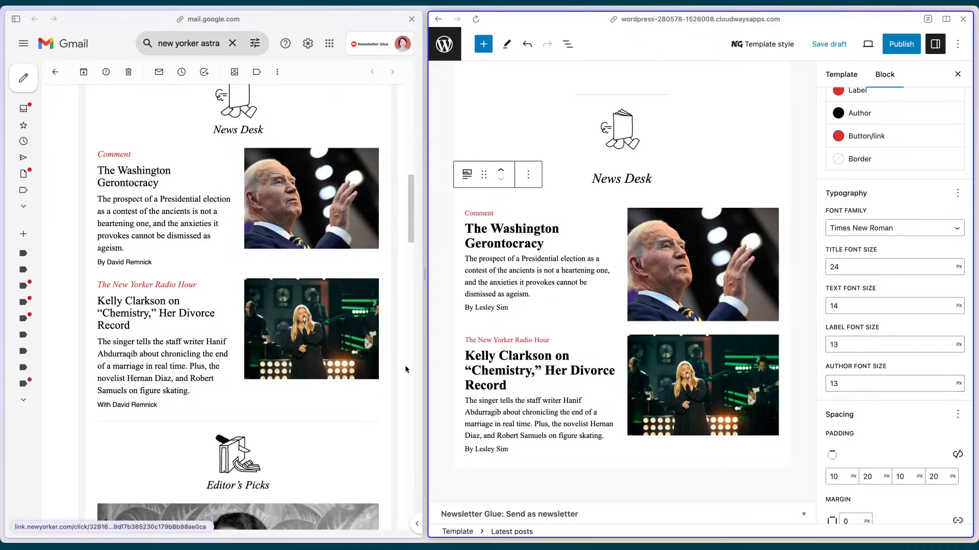
left_click(841, 344)
key("BackSpace")
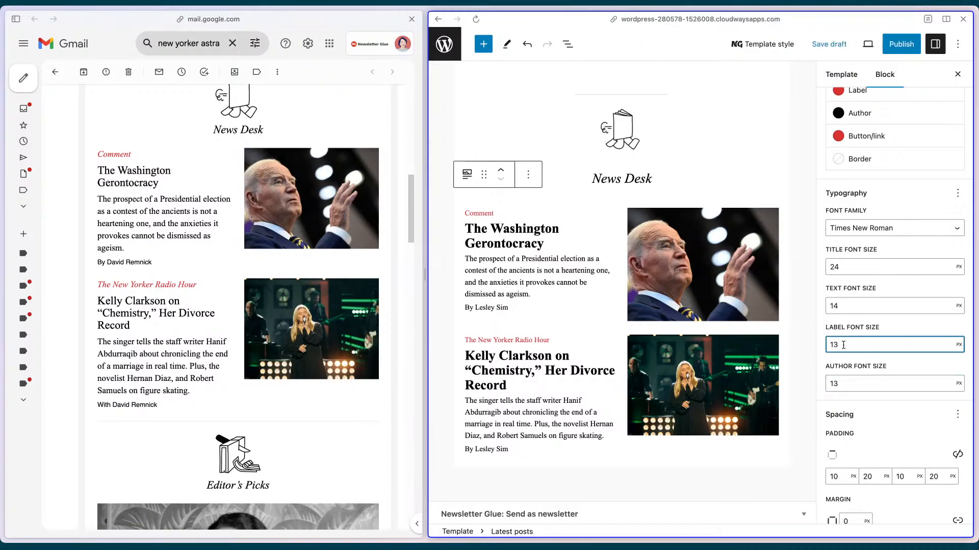
type("4")
key("BackSpace")
type("5")
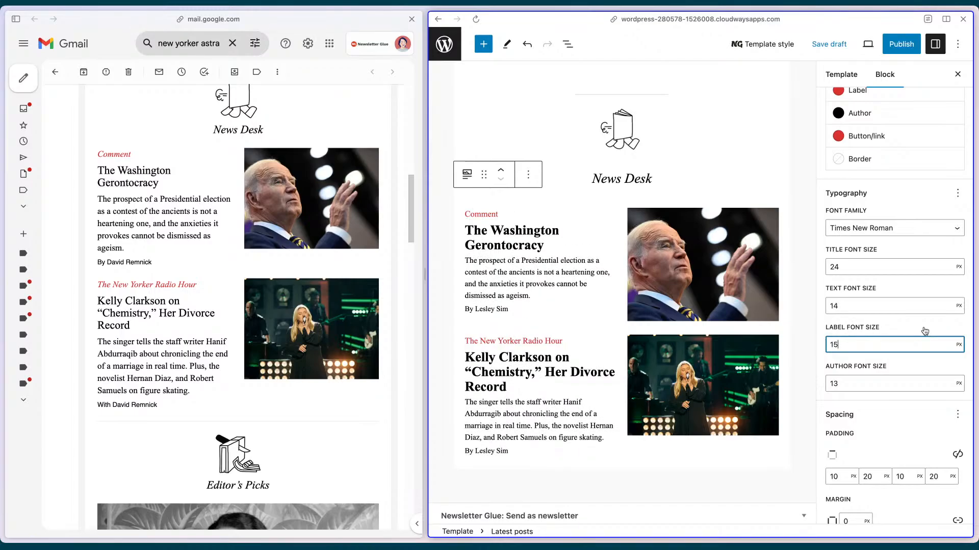
left_click(822, 336)
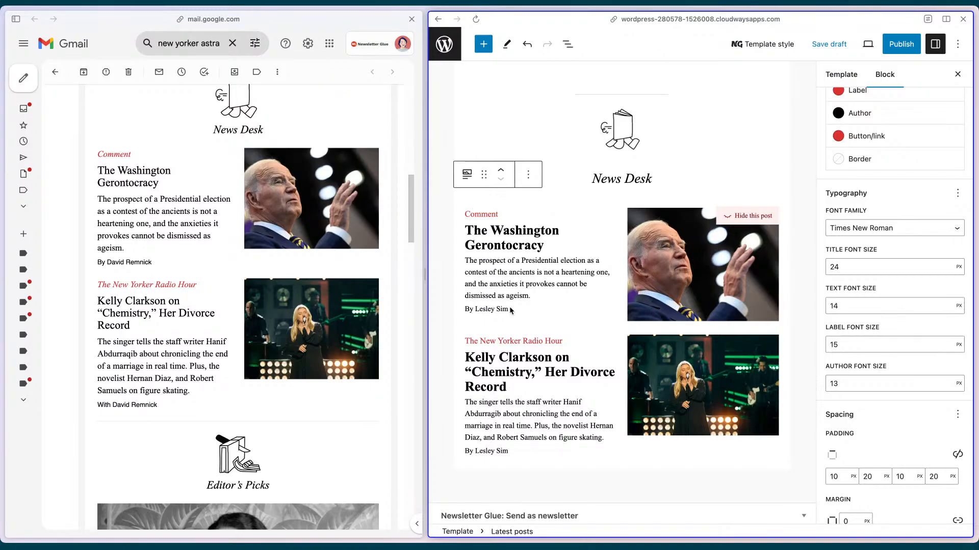
Compare the author lines, posts and spacing around the News Desk heading with the original newsletter email
left_click_drag(510, 310, 475, 310)
left_click(491, 311)
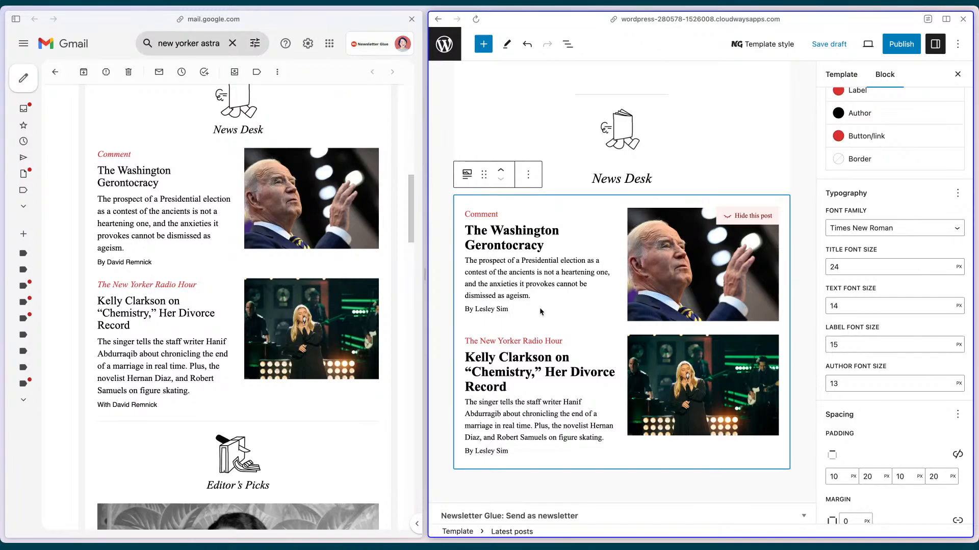
scroll(540, 312, "down", 1)
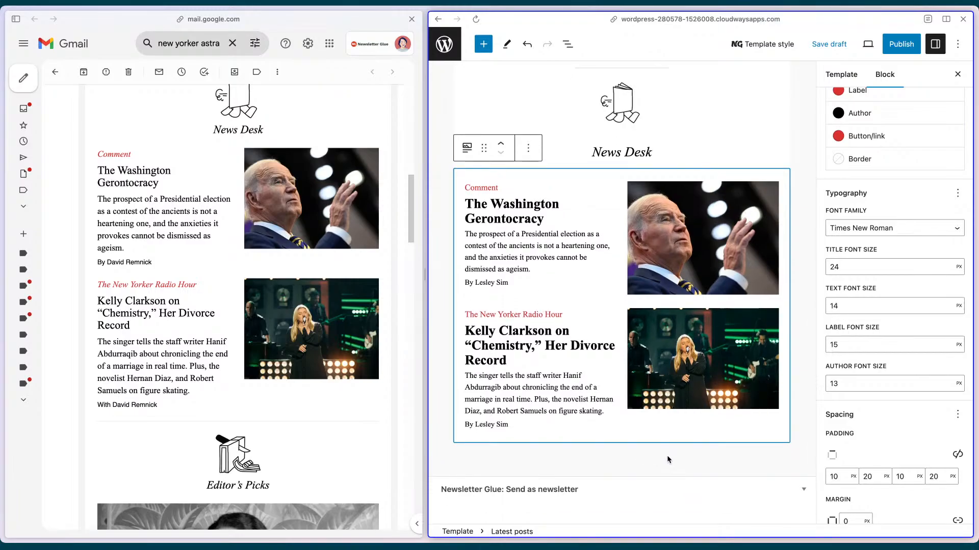
scroll(280, 392, "down", 2)
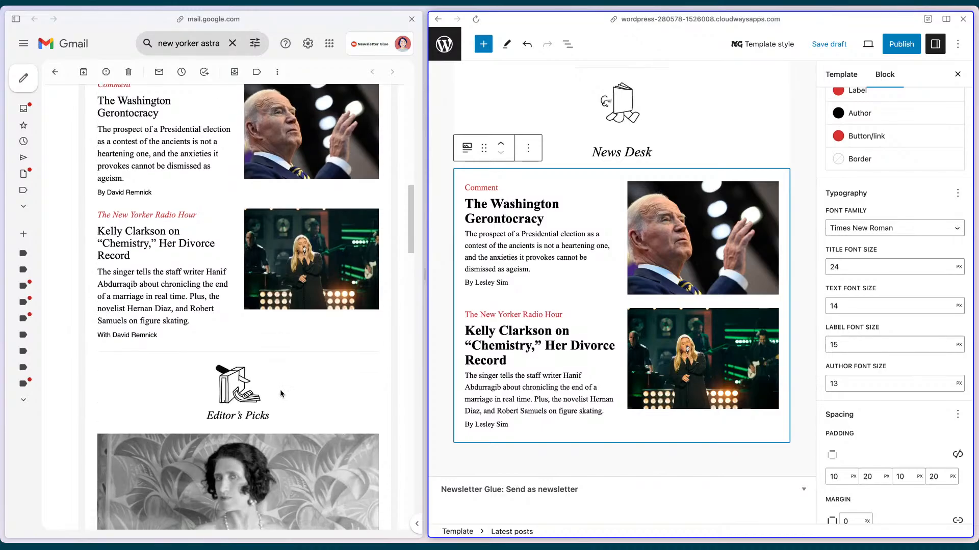
scroll(906, 411, "down", 2)
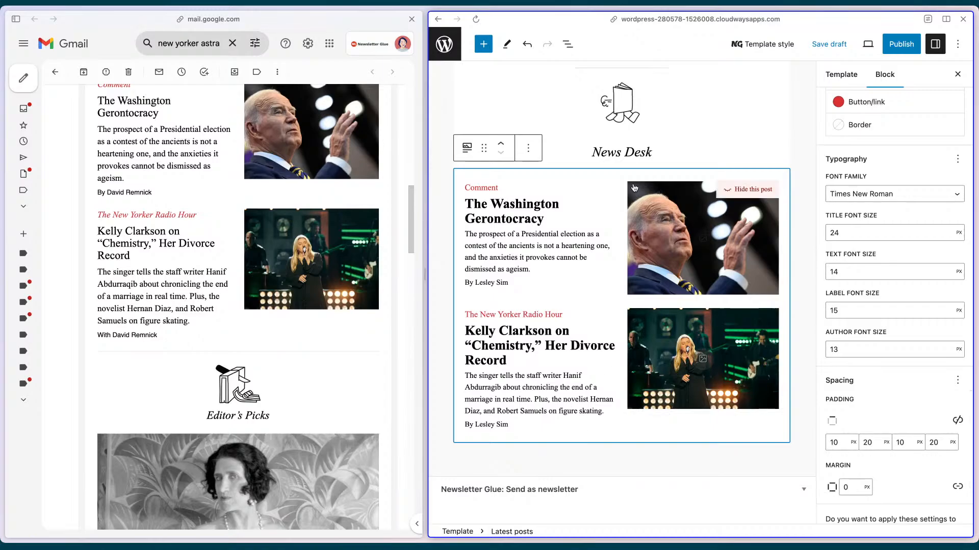
left_click(625, 111)
left_click(694, 147)
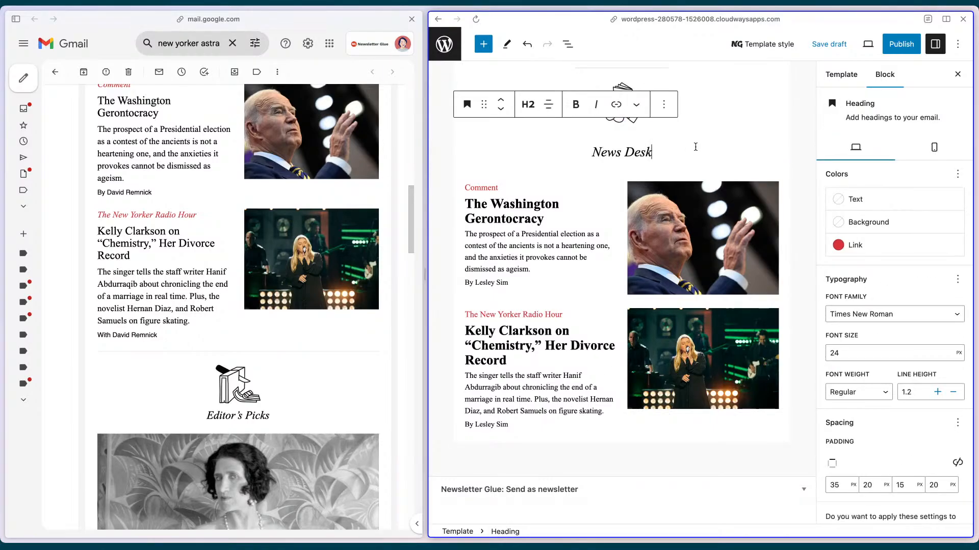
scroll(290, 269, "up", 1)
scroll(290, 269, "up", 3)
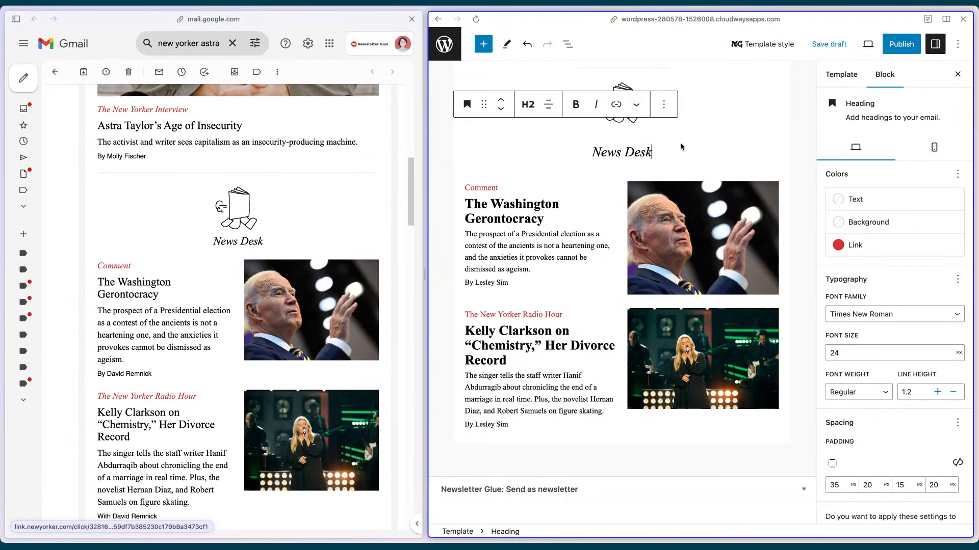
triple_click(644, 150)
left_click(656, 150)
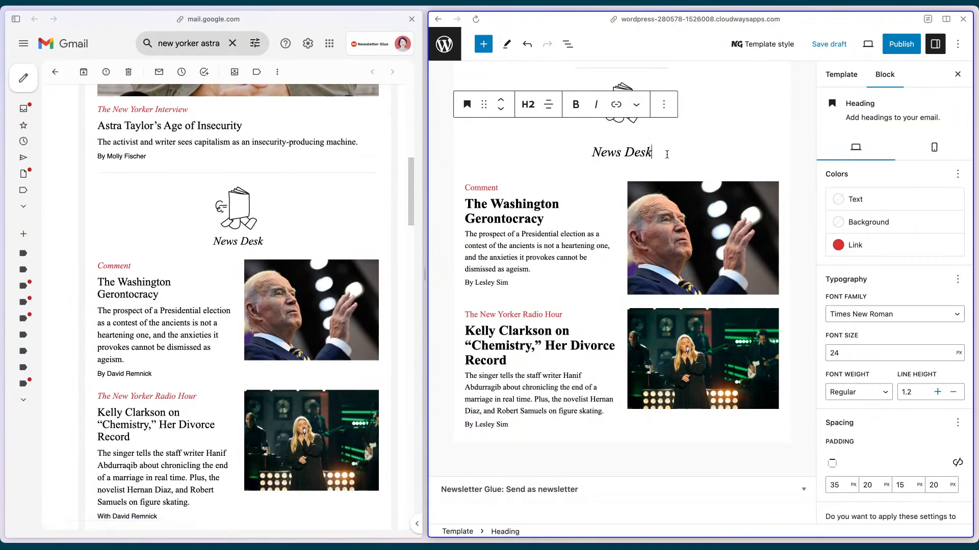
Set the top padding of the News Desk heading to 0 px
scroll(890, 465, "down", 2)
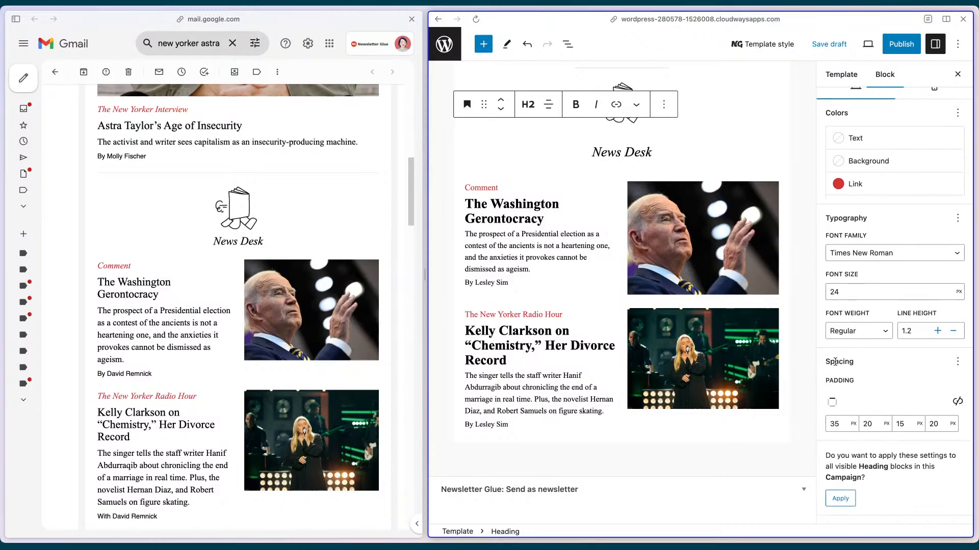
triple_click(606, 157)
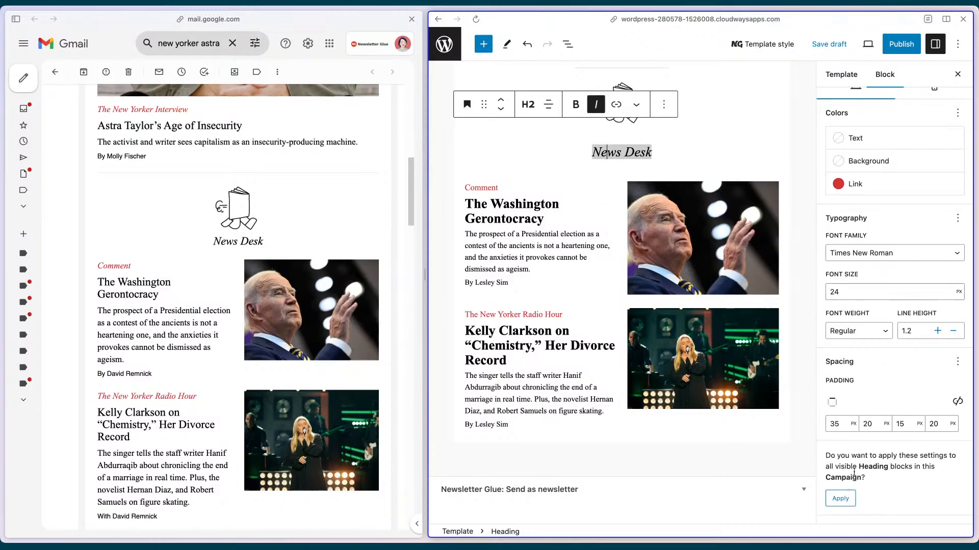
left_click(869, 419)
left_click(839, 419)
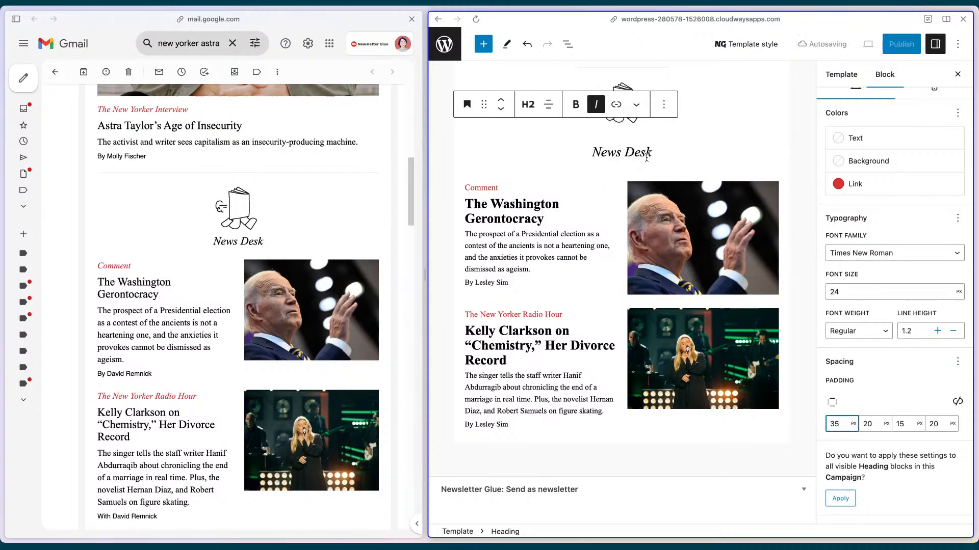
scroll(642, 116, "up", 2)
left_click(642, 116)
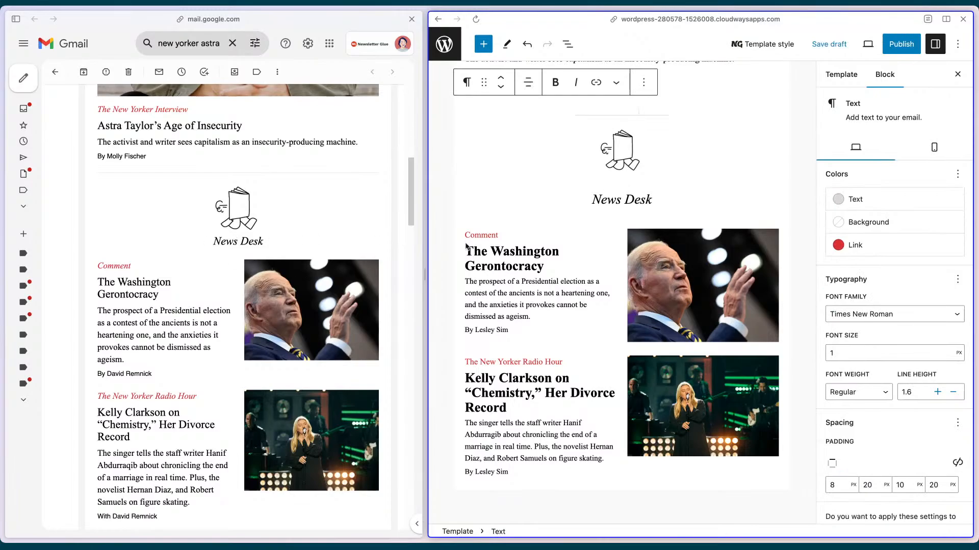
left_click(612, 204)
double_click(855, 480)
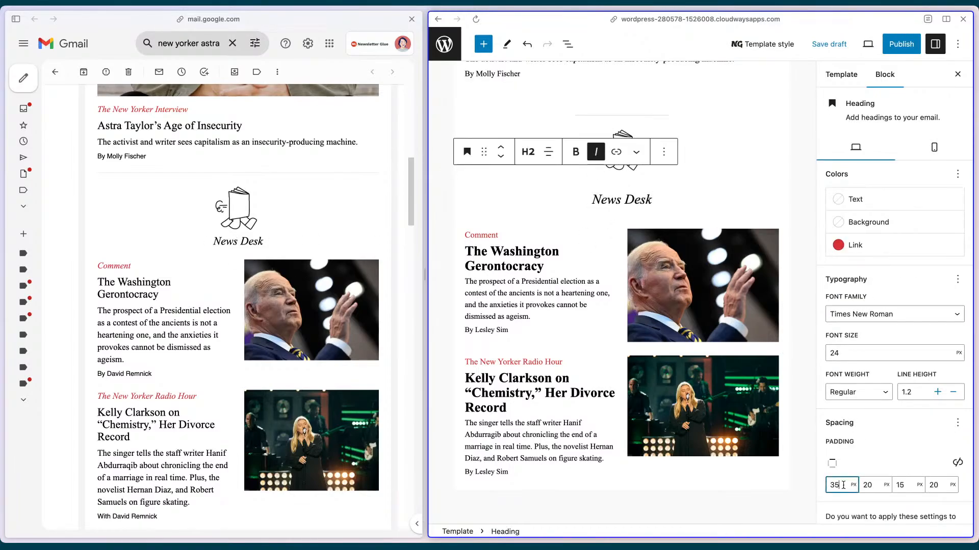
type("0")
key("Tab")
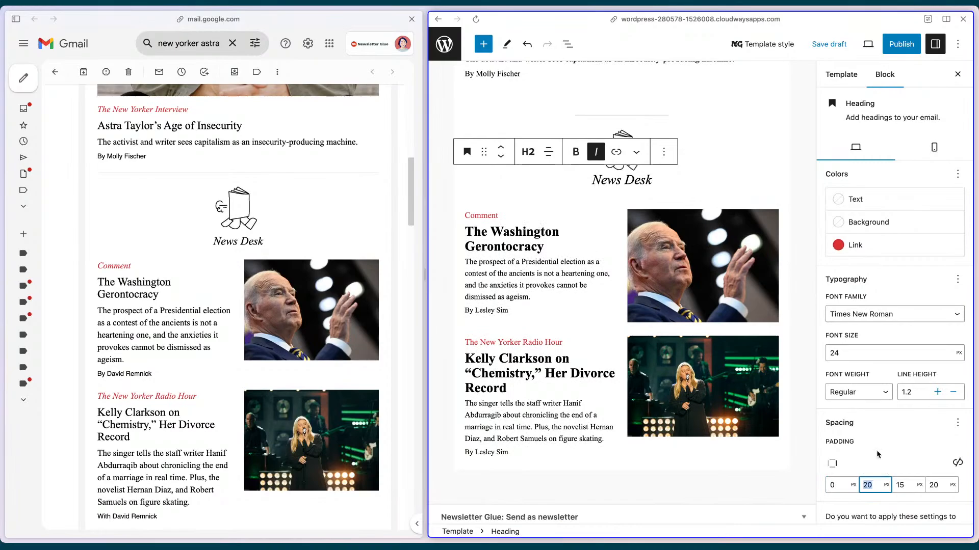
scroll(638, 246, "down", 1)
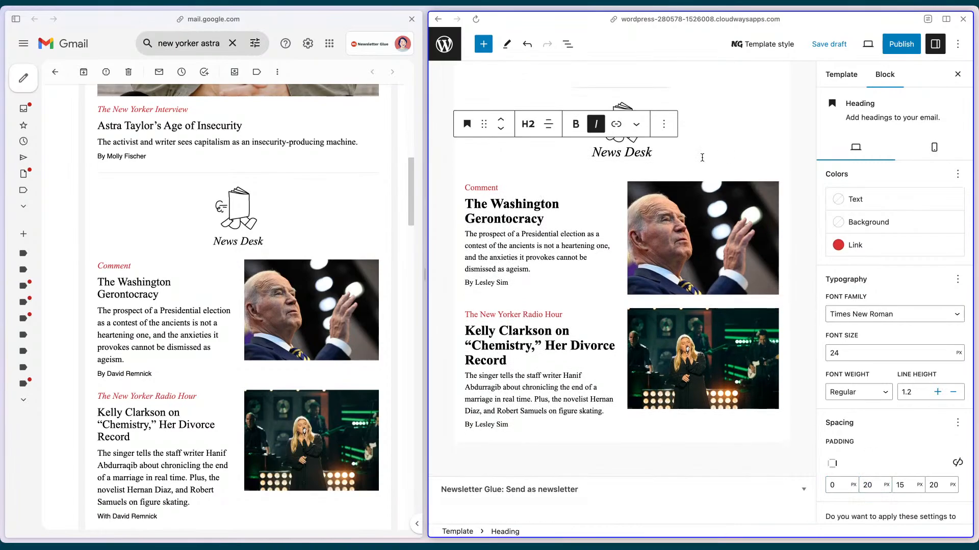
left_click(681, 154)
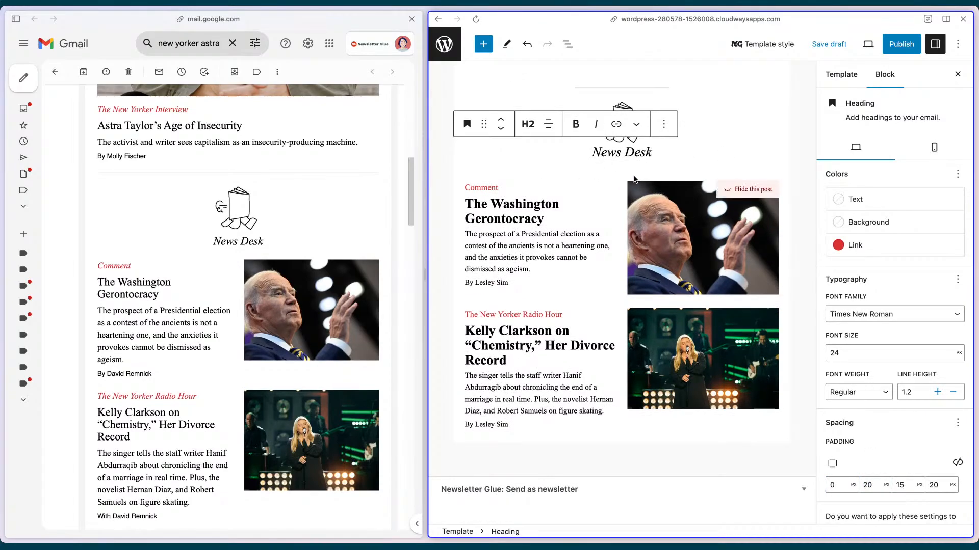
Set the top padding of the latest posts block to 0 px
left_click(616, 178)
left_click(631, 189)
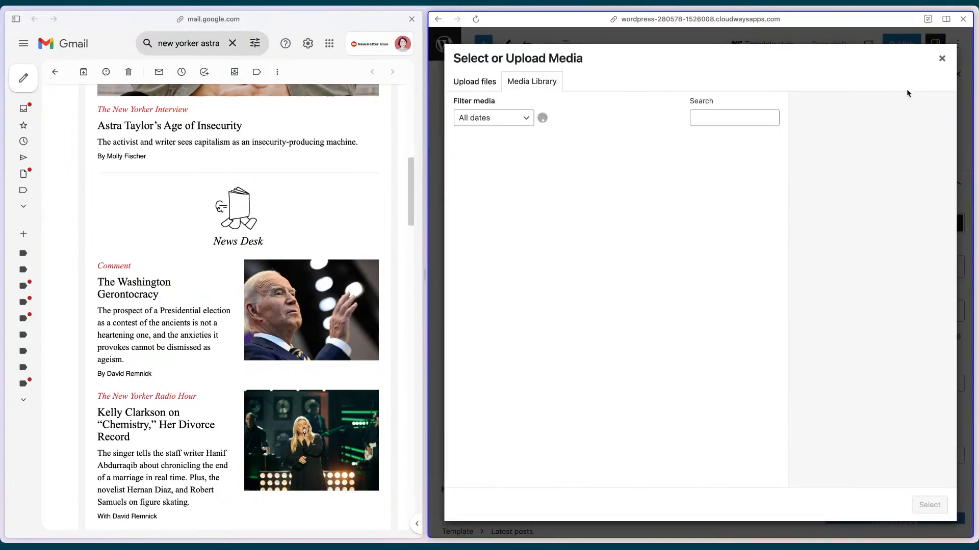
left_click(943, 59)
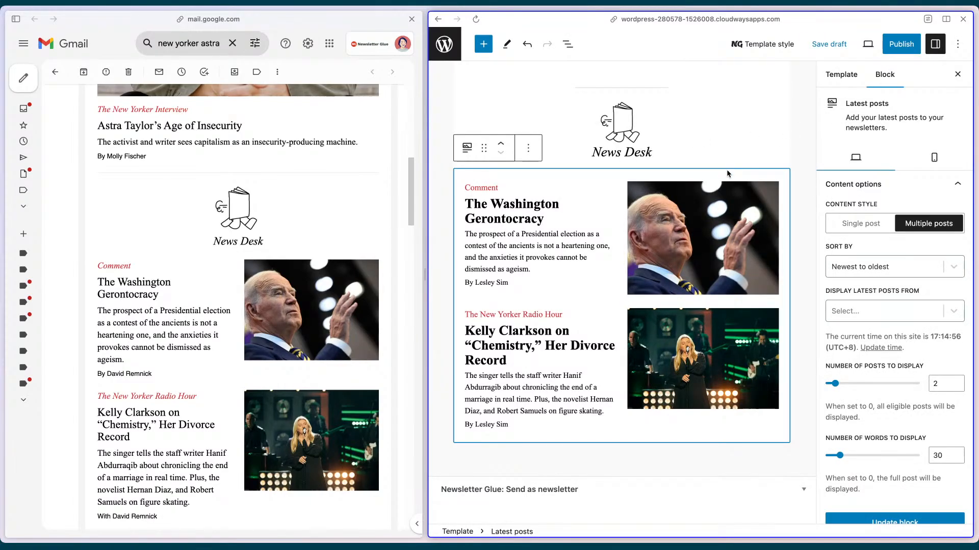
scroll(928, 427, "down", 10)
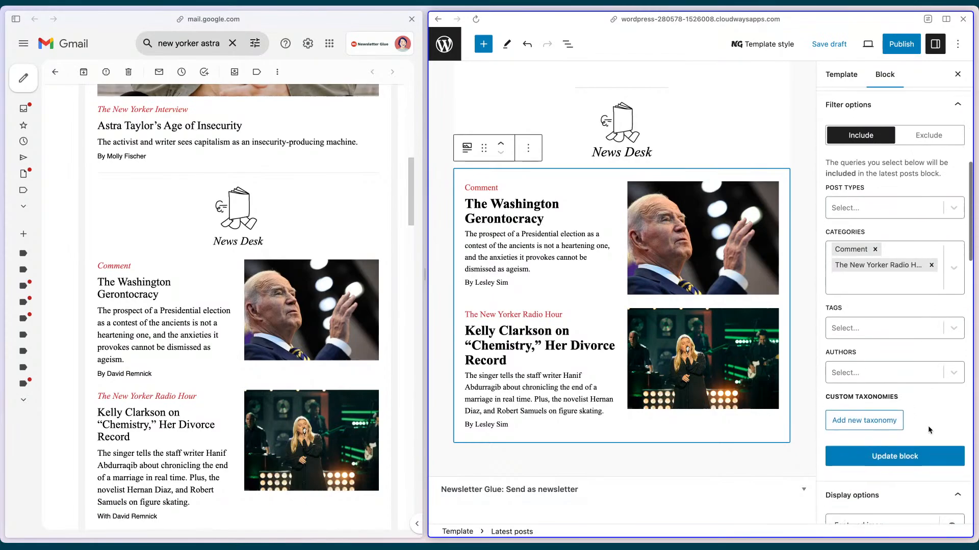
scroll(927, 430, "down", 15)
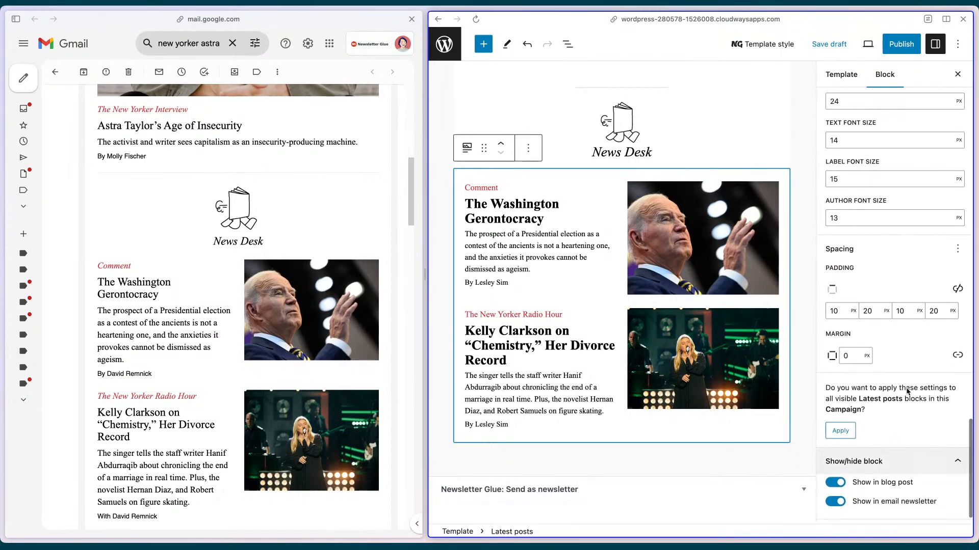
left_click(839, 312)
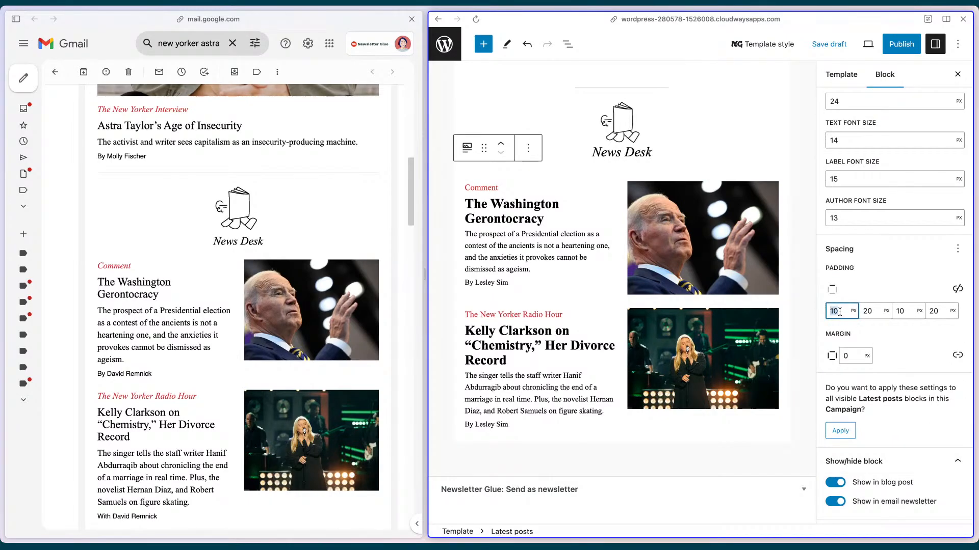
type("0")
key("Tab")
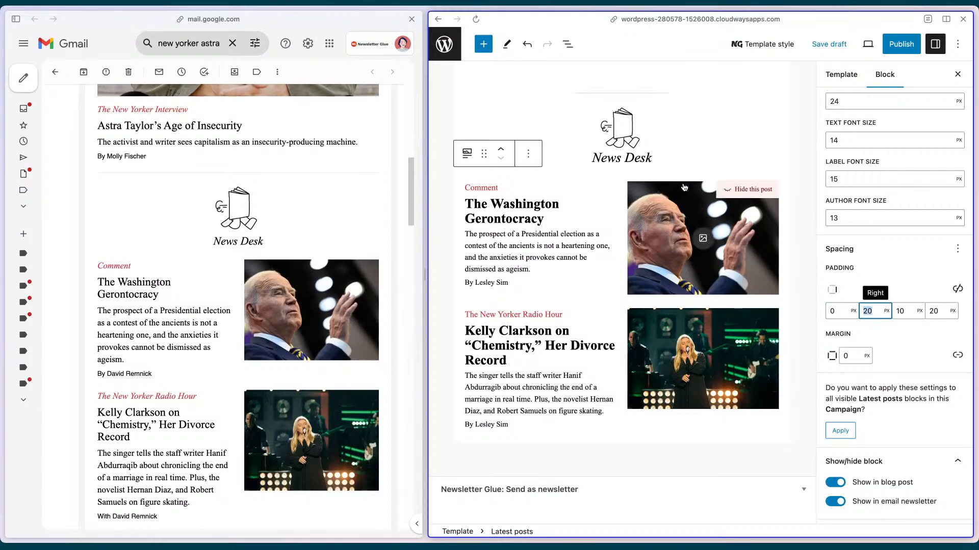
Add an empty text block below the latest posts and duplicate the five blocks from the News Desk divider text through that block
left_click(650, 445)
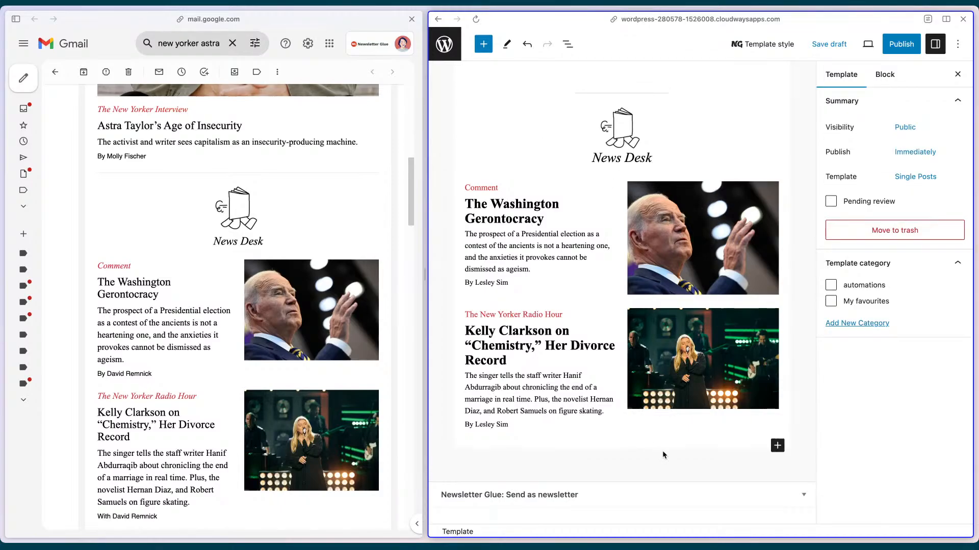
left_click(660, 446)
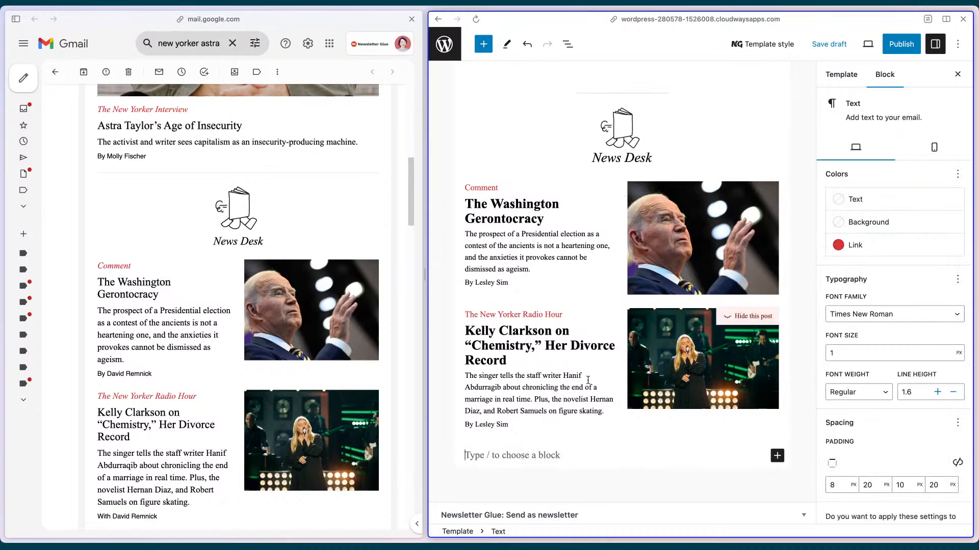
left_click(569, 45)
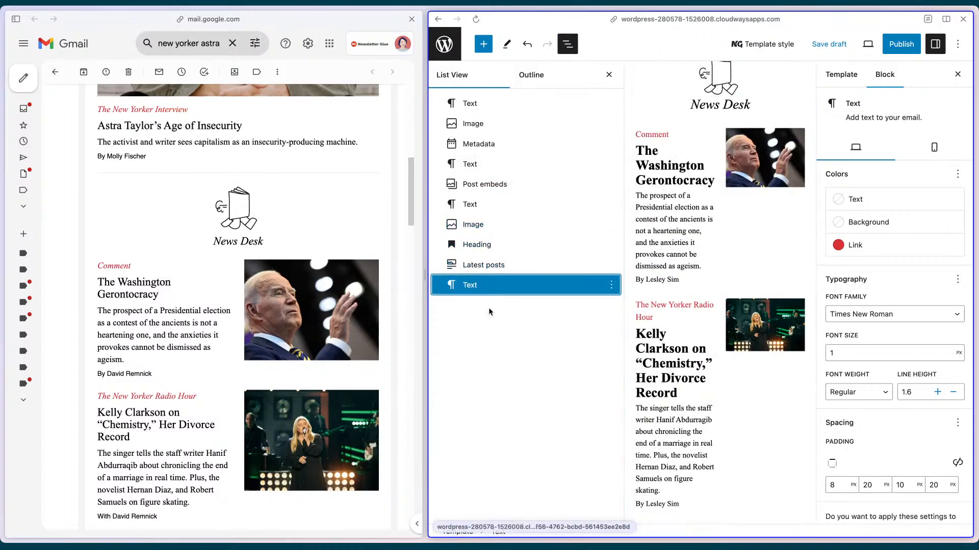
left_click(477, 205, "shift")
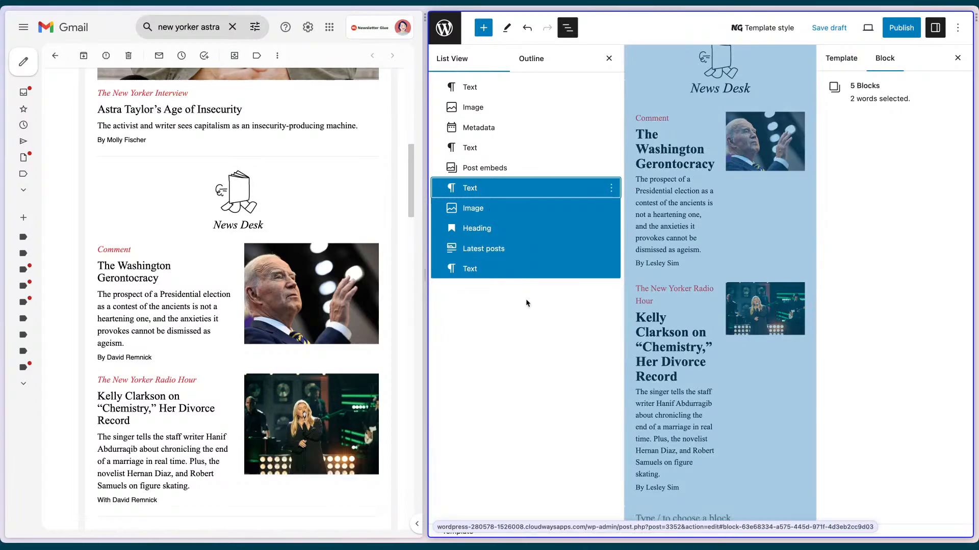
left_click(537, 329)
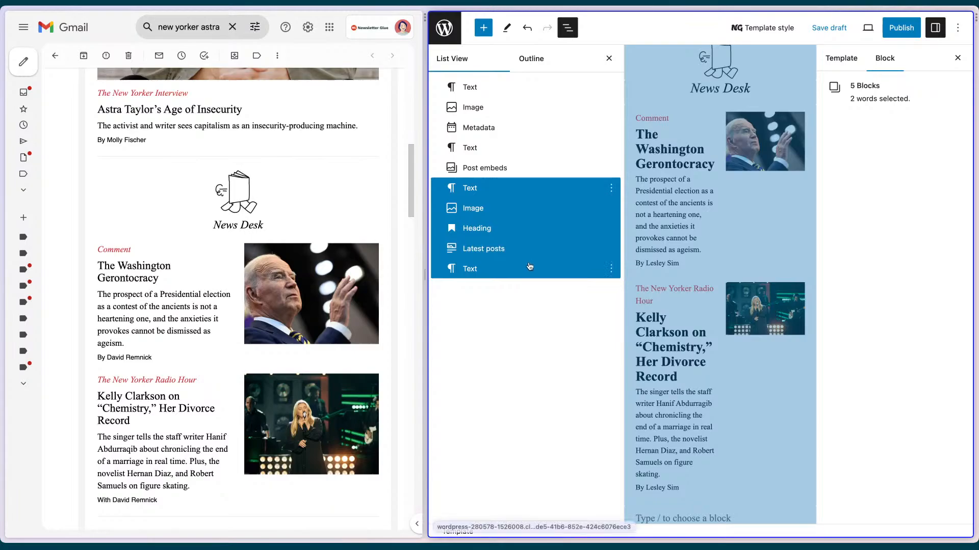
key("super+shift+d")
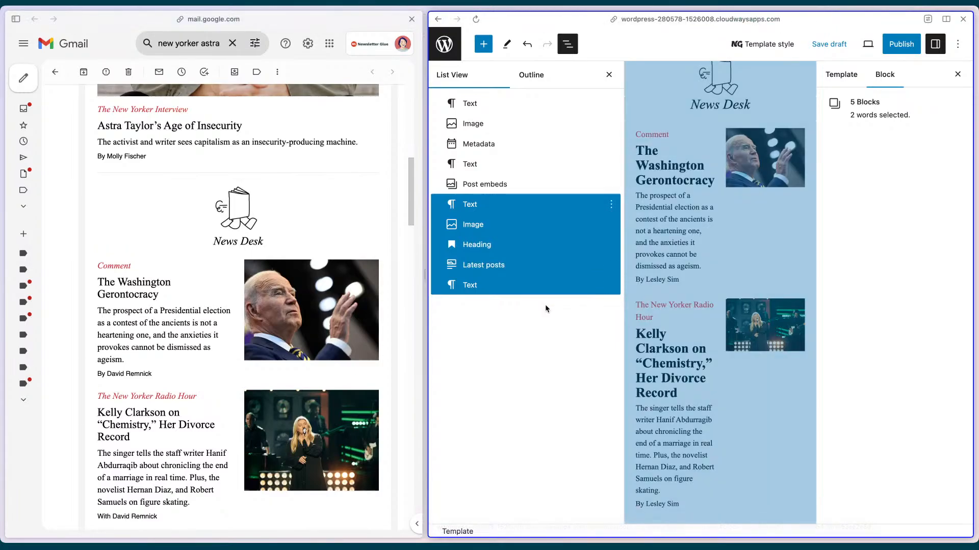
left_click(534, 283)
left_click(529, 205, "shift")
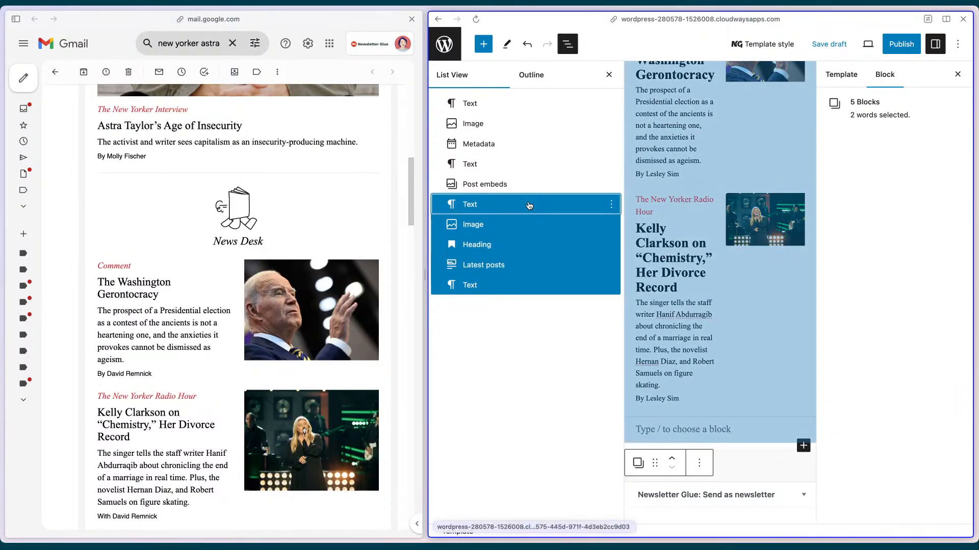
left_click(611, 204)
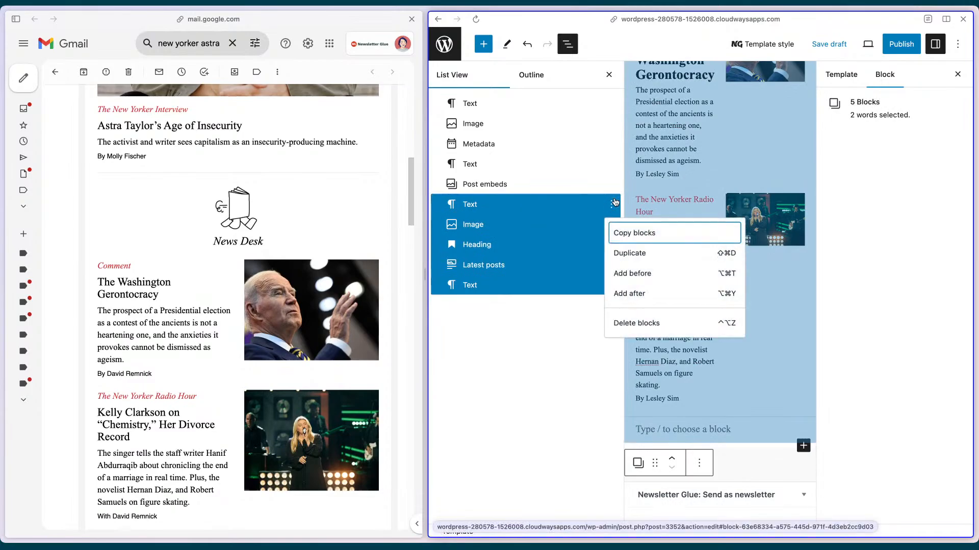
left_click(628, 252)
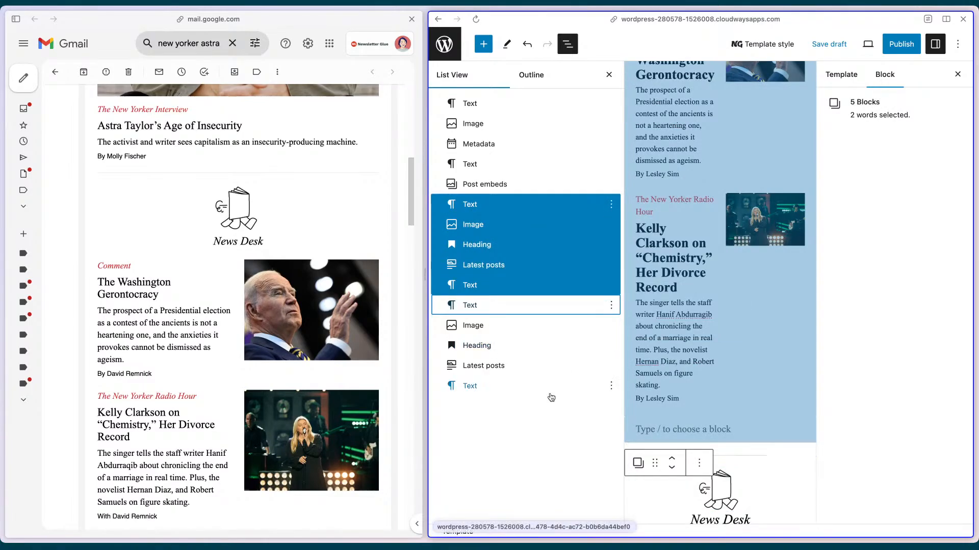
left_click(608, 74)
left_click(671, 279)
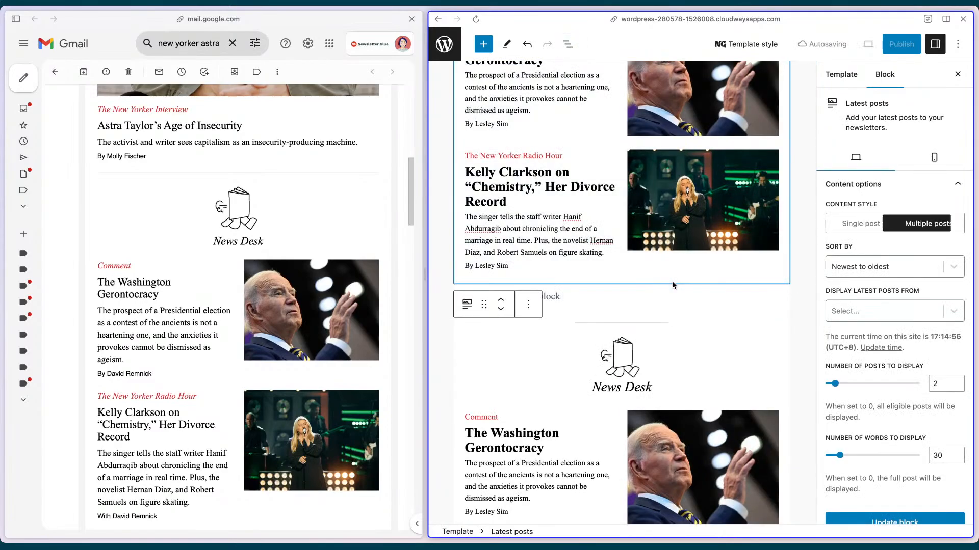
Delete the empty text block between the first latest posts block and the duplicated News Desk section
scroll(288, 328, "down", 2)
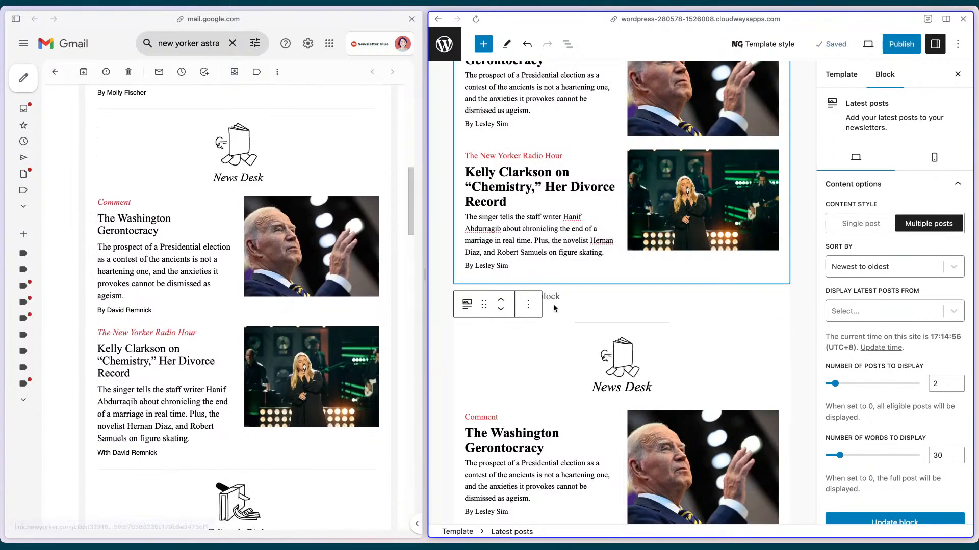
left_click(552, 302)
key("BackSpace")
scroll(619, 307, "down", 3)
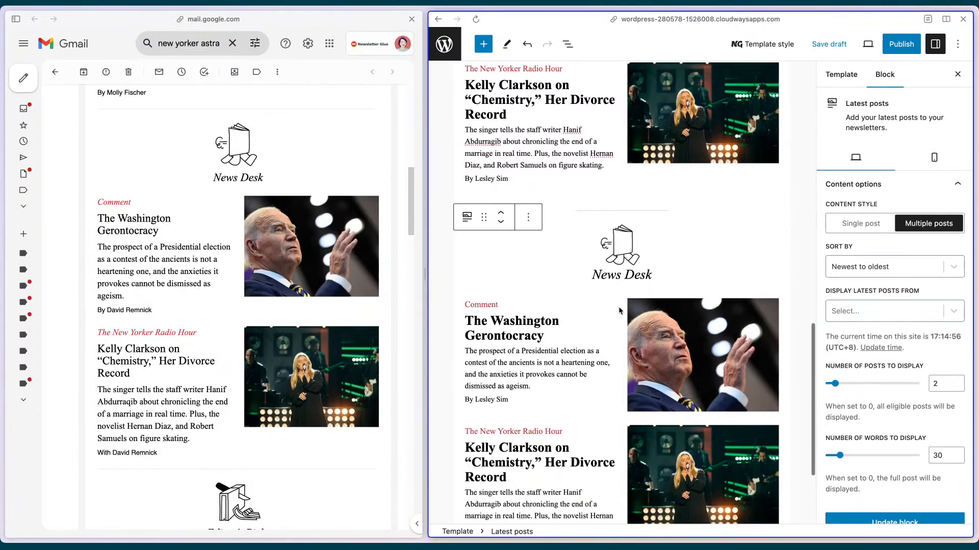
Check the Editor's Picks layout in the original email and duplicate the post embeds block containing The New Yorker Interview article
scroll(337, 363, "down", 5)
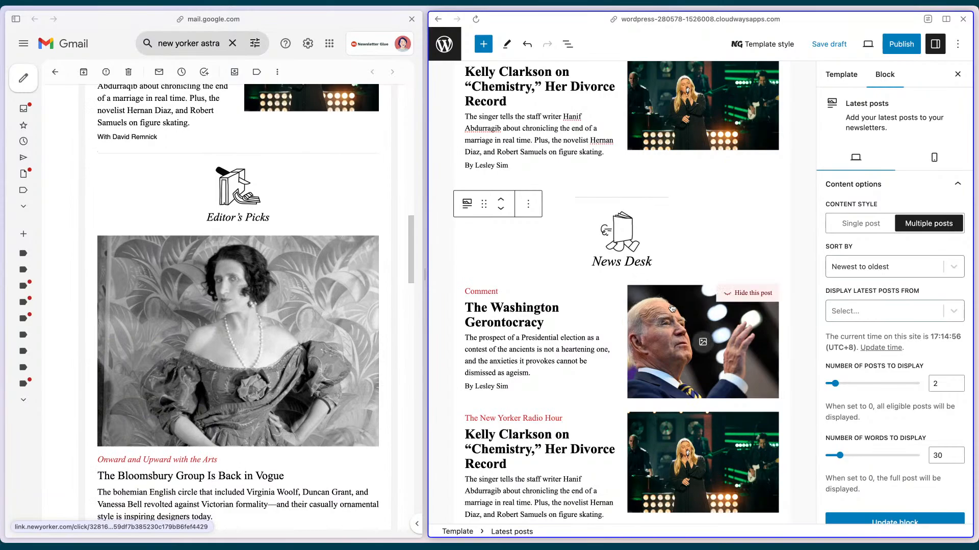
scroll(318, 232, "down", 4)
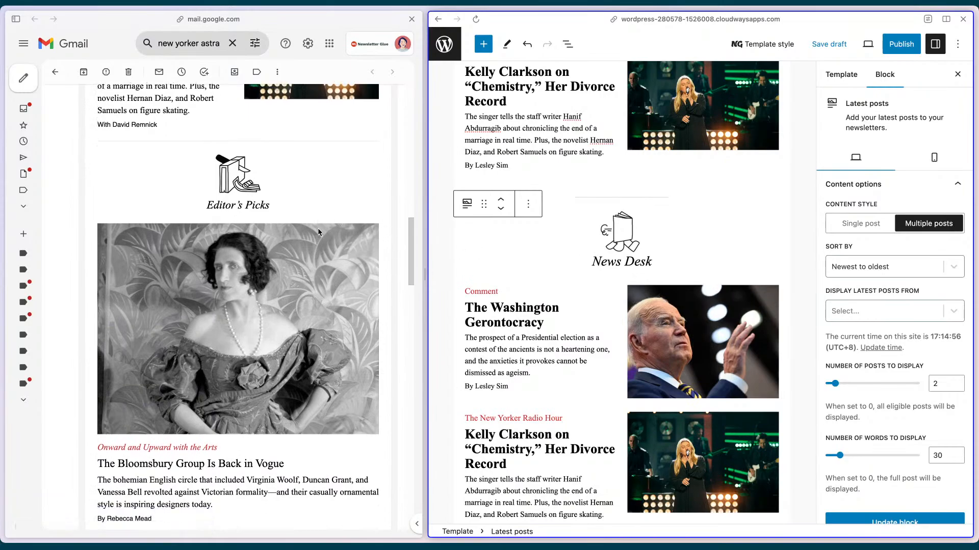
scroll(319, 233, "up", 1)
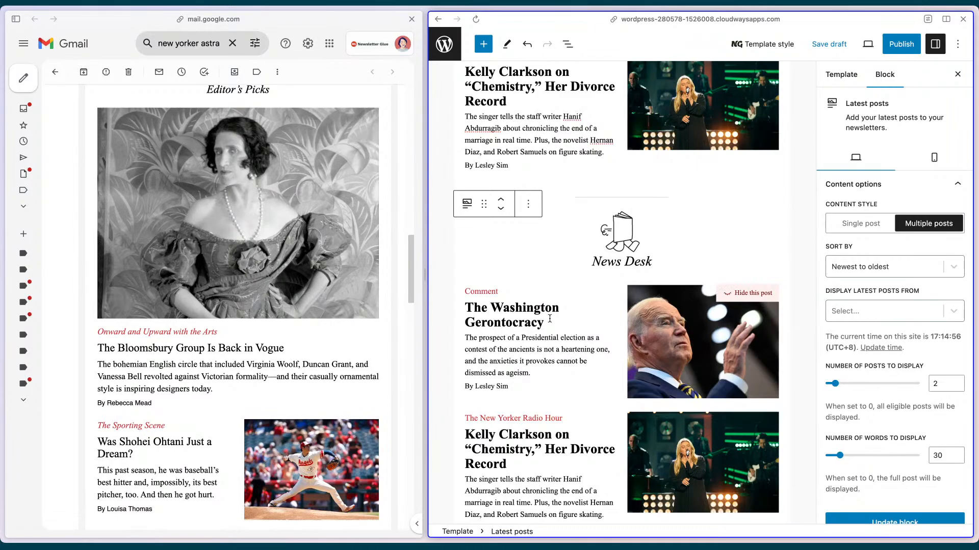
scroll(549, 318, "down", 2)
scroll(549, 318, "up", 6)
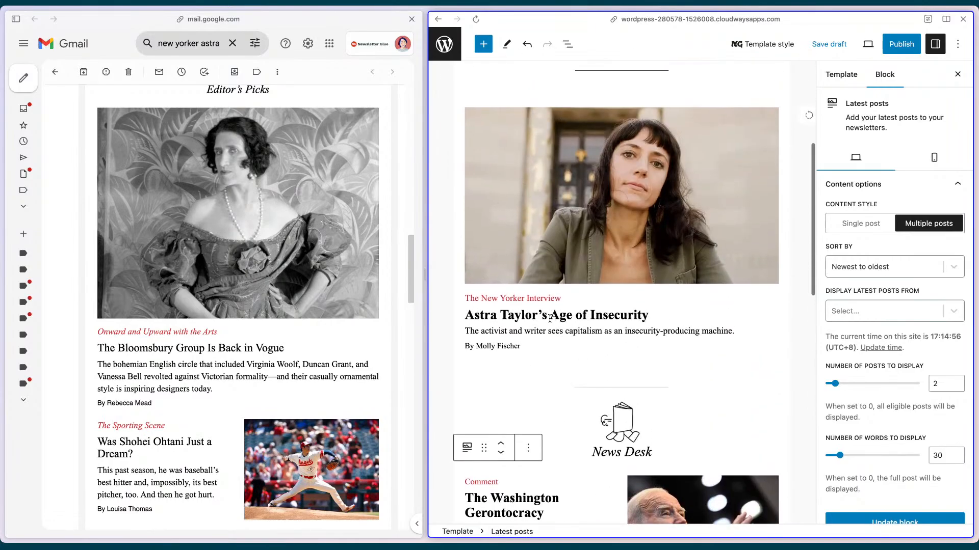
left_click(647, 361)
left_click(783, 335)
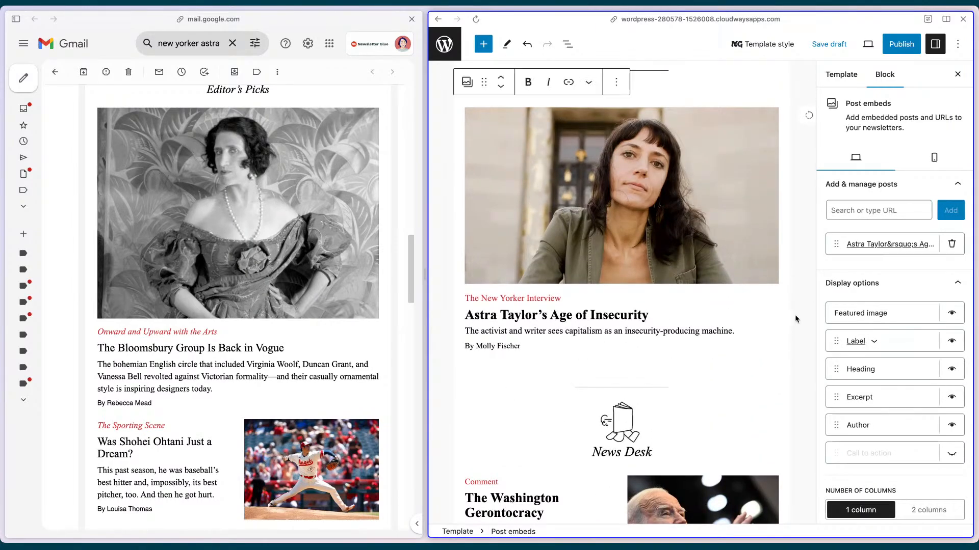
left_click(668, 93)
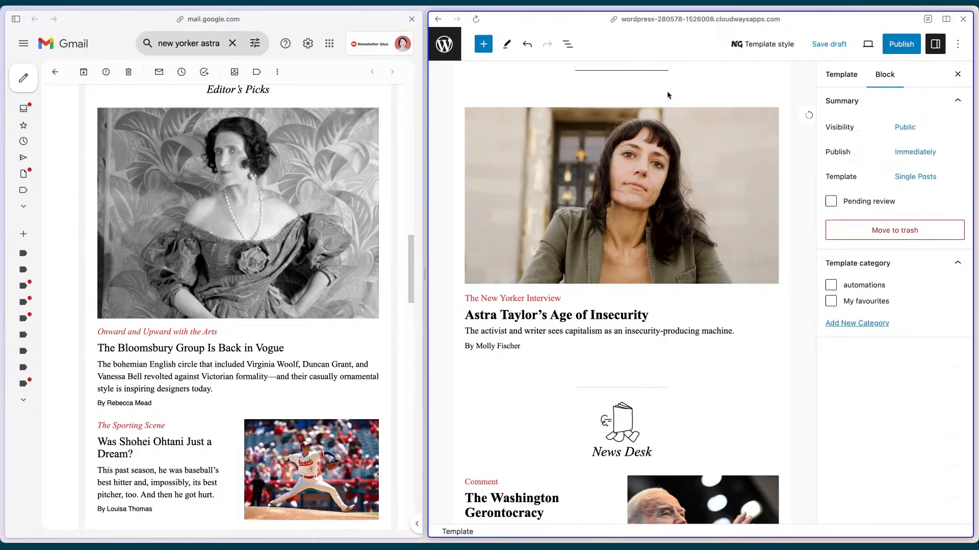
left_click(673, 100)
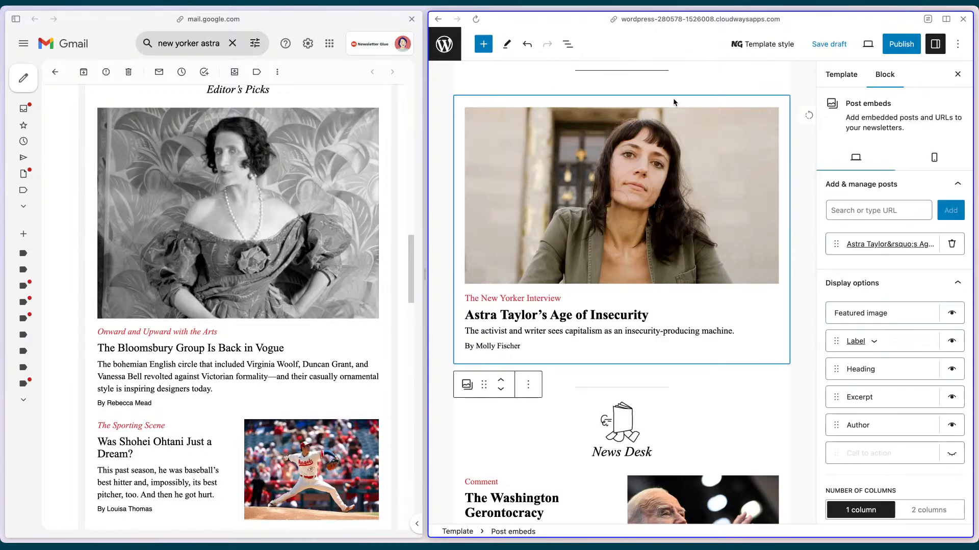
key("super+shift+d")
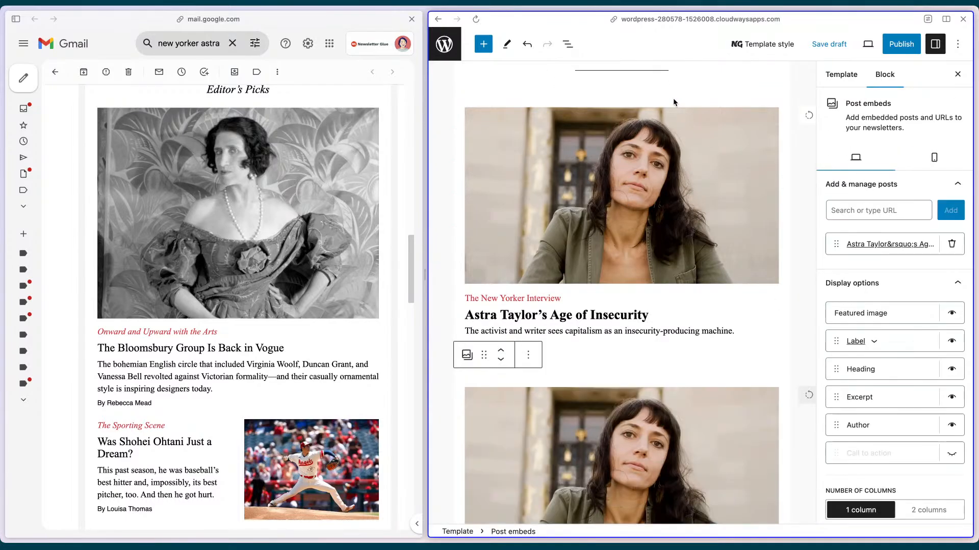
Move the duplicated post embeds block down to directly below the second News Desk heading
left_click(501, 360)
left_click(501, 360)
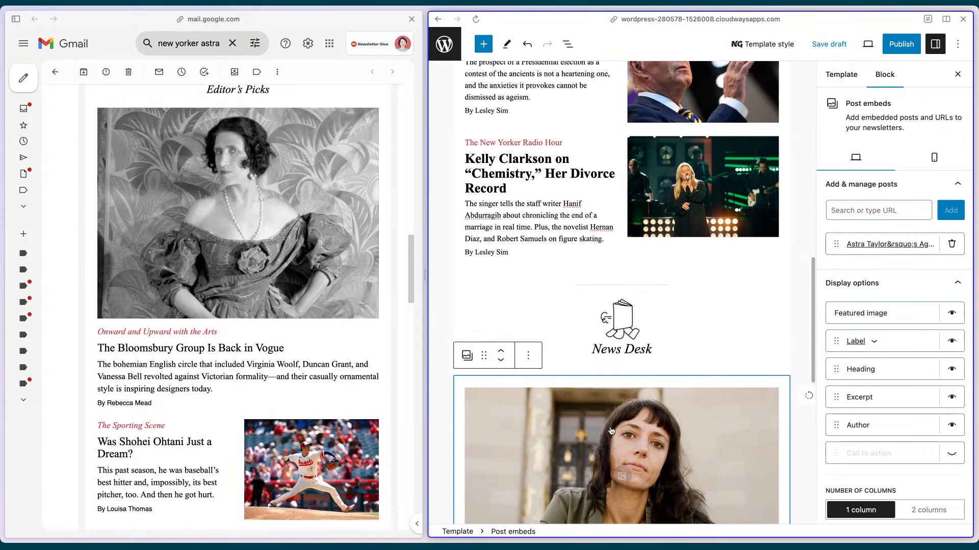
scroll(617, 474, "down", 6)
scroll(611, 427, "down", 2)
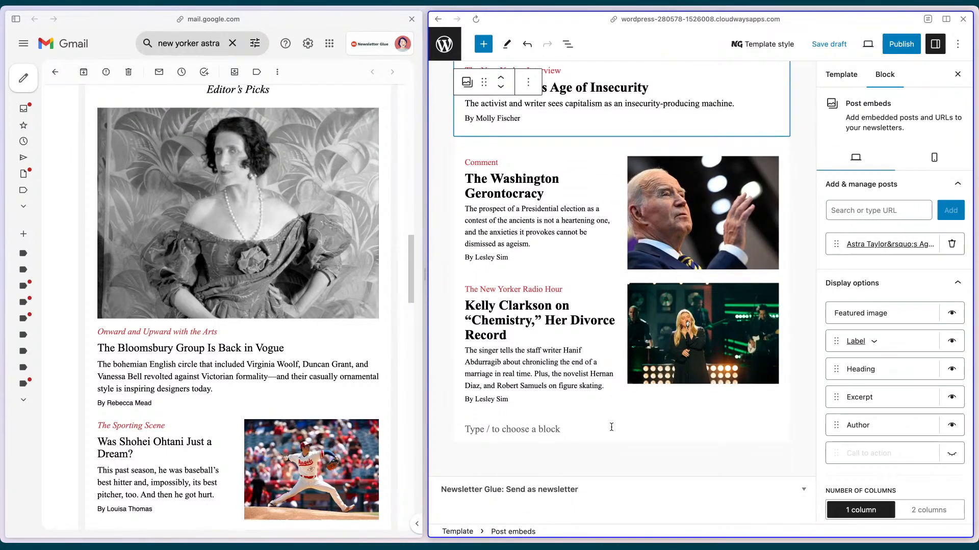
Copy the link of "The Bloomsbury Group Is Back in Vogue" from the email and update the duplicated post embed with that URL
scroll(595, 321, "up", 4)
scroll(595, 321, "up", 3)
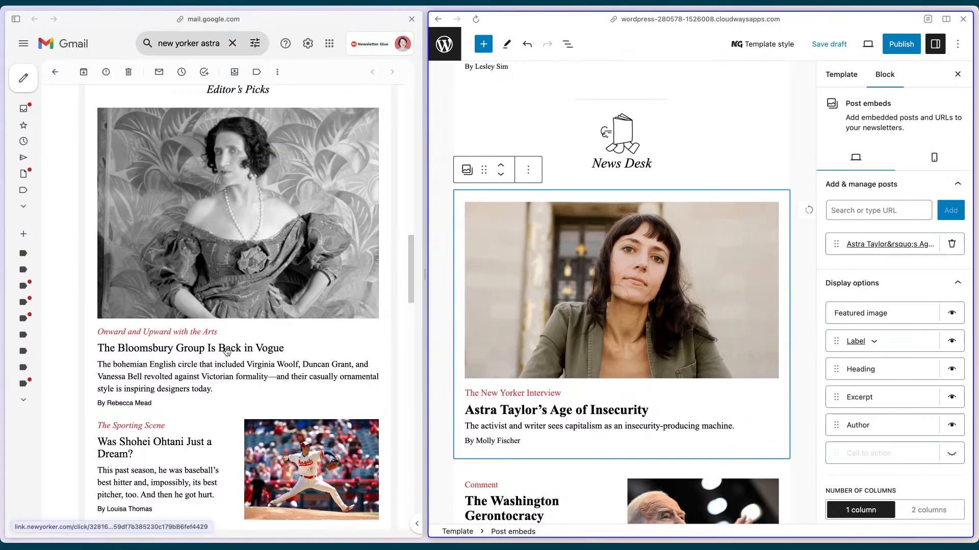
triple_click(234, 363)
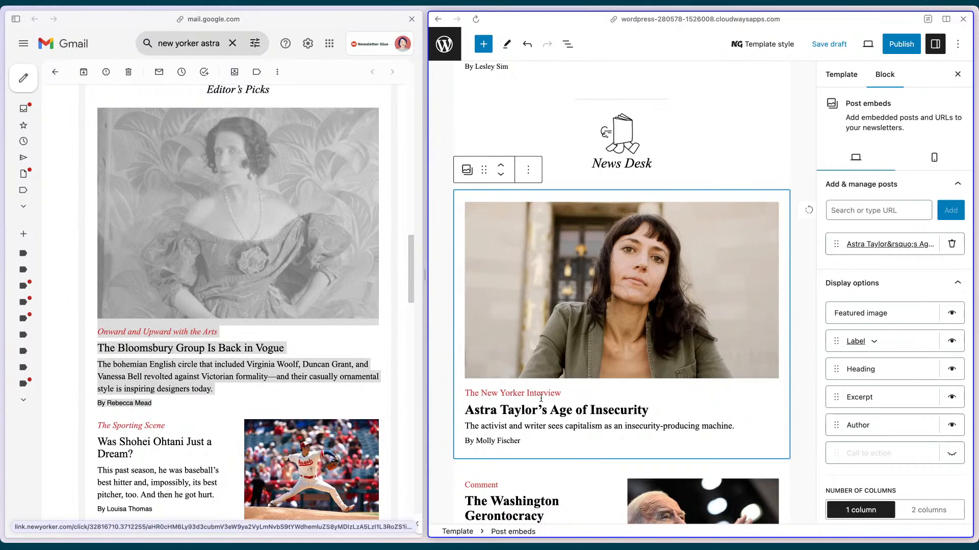
left_click(460, 454)
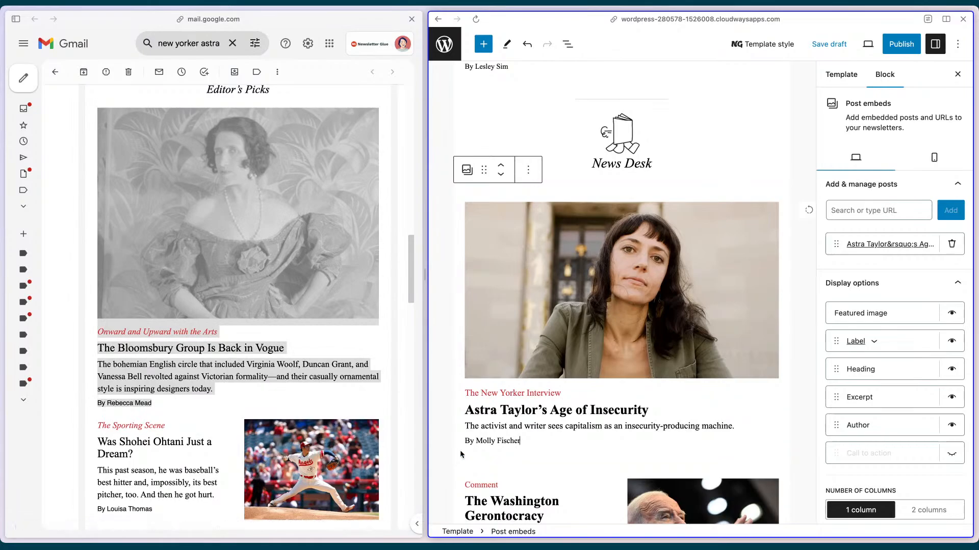
left_click(891, 245)
triple_click(901, 267)
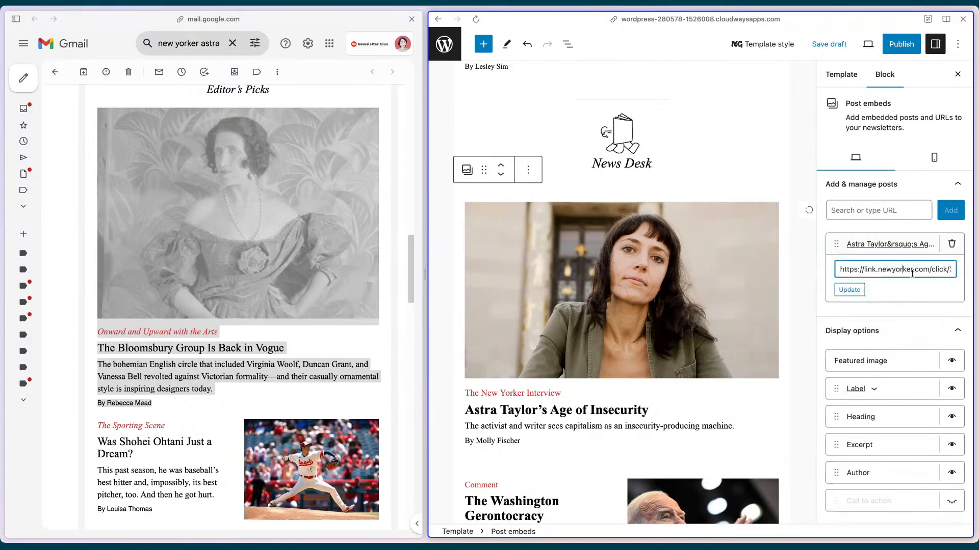
key("ctrl+v")
left_click(849, 290)
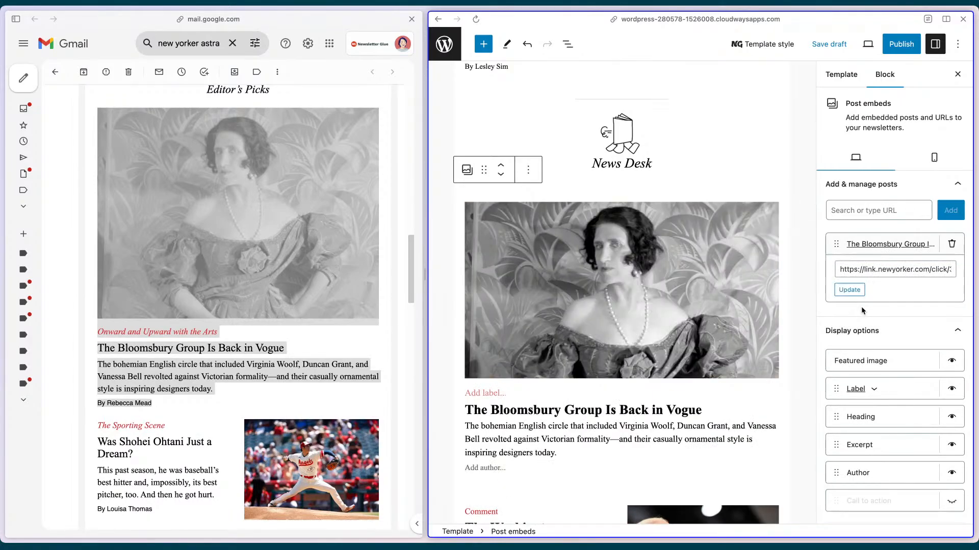
left_click(861, 246)
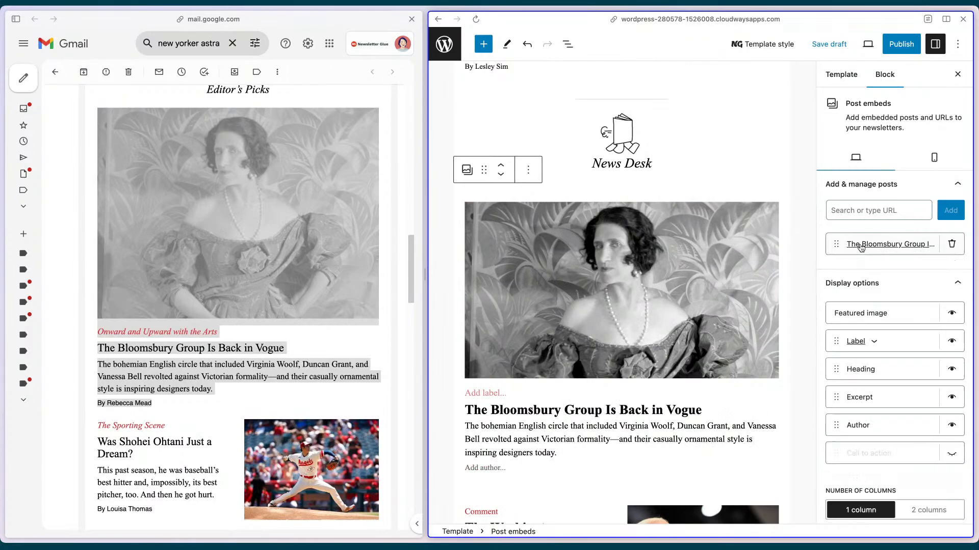
Enter "Onward and Upward with the Arts" as the label of the Bloomsbury Group post
left_click(399, 393)
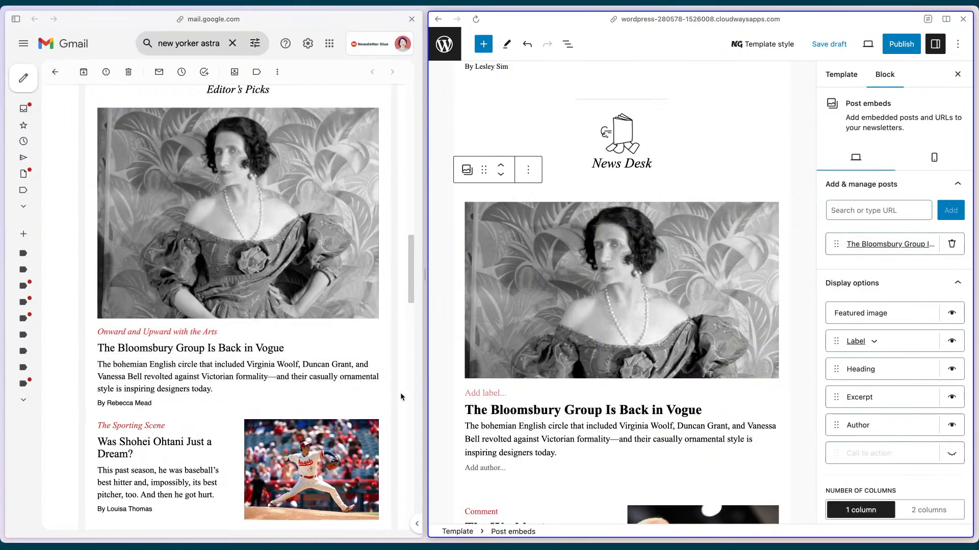
left_click(480, 392)
type("On")
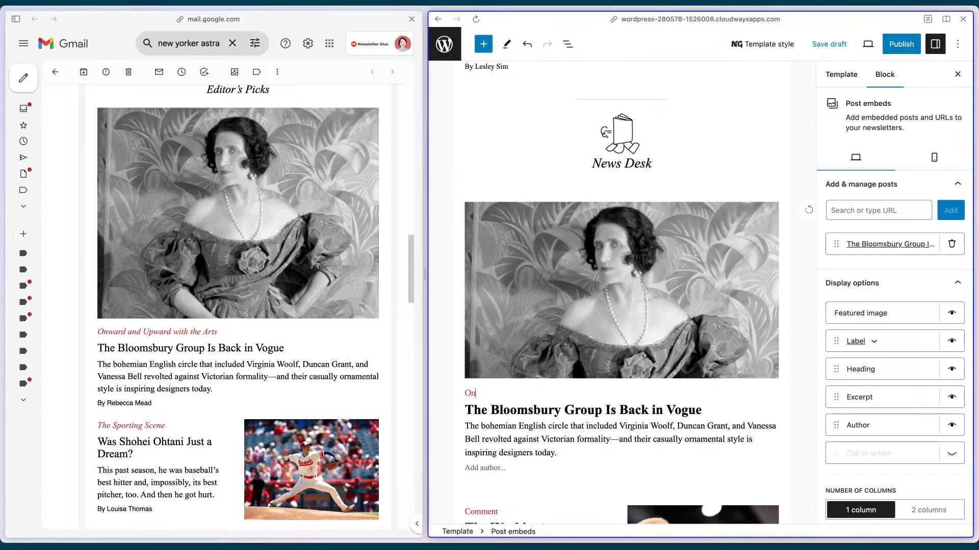
type("ward and Upward")
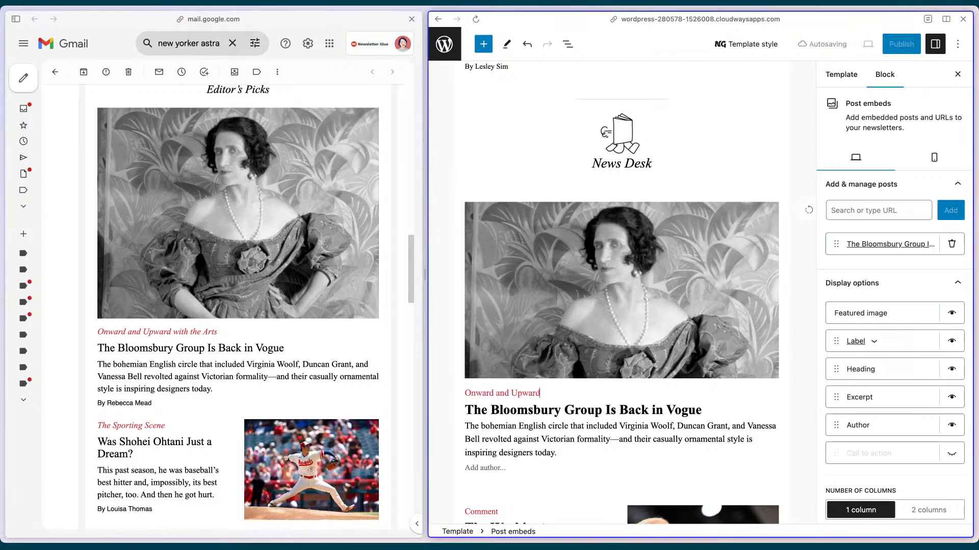
type(" with the Arts")
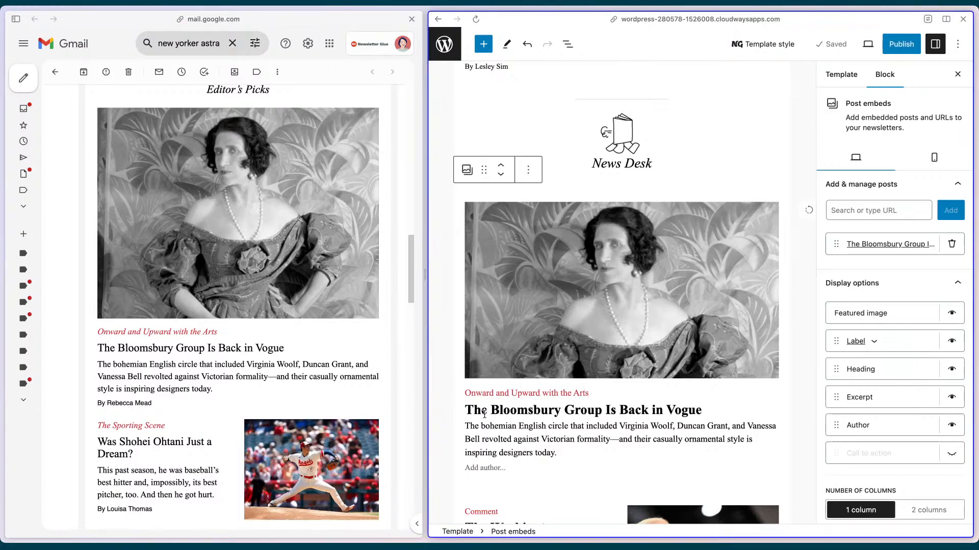
key("ctrl+a")
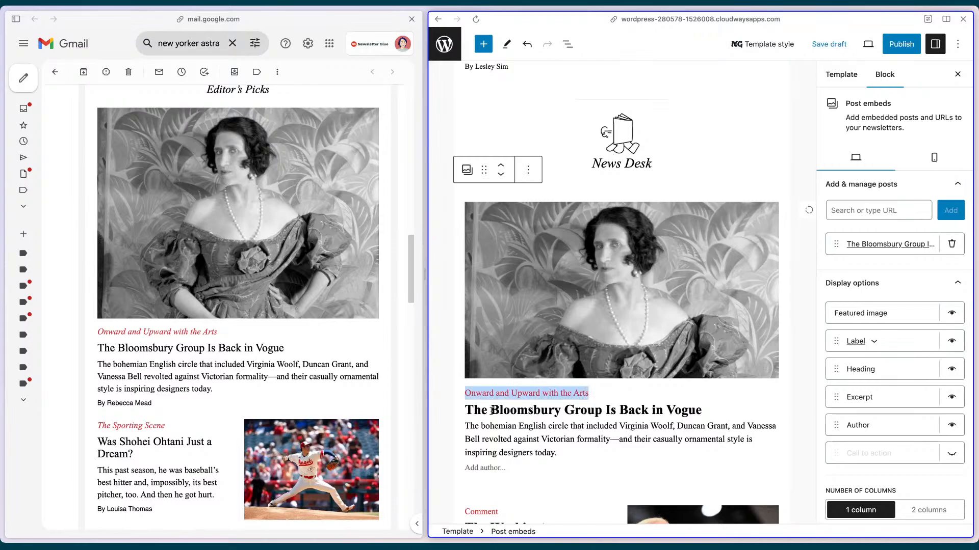
left_click(558, 393)
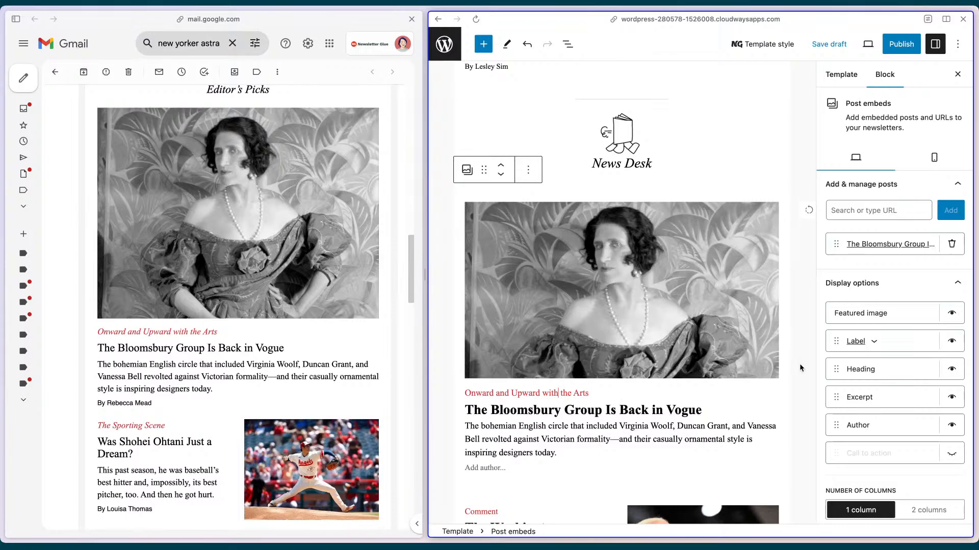
Set the number of posts to display to 1 in the latest posts block below the Bloomsbury Group post and update the block
scroll(800, 363, "down", 2)
scroll(325, 387, "down", 5)
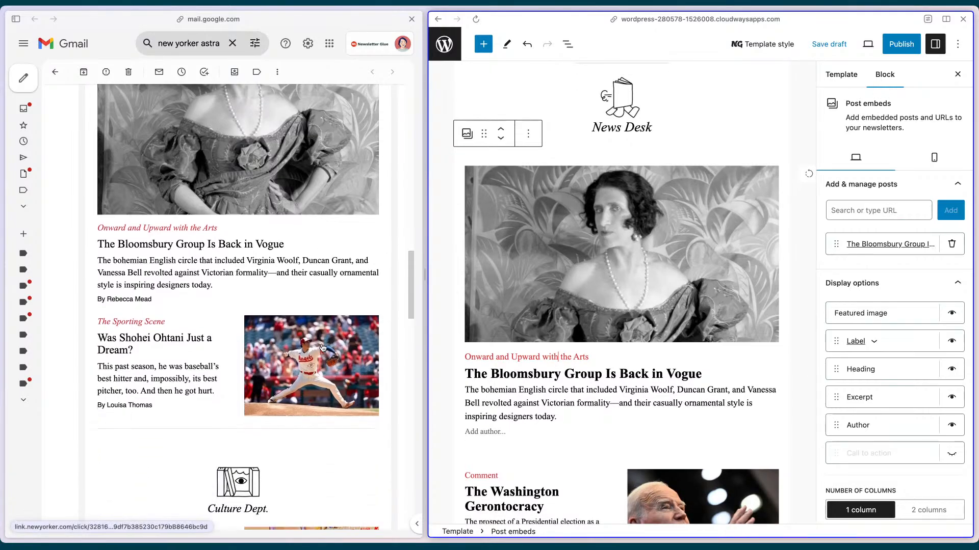
scroll(641, 406, "down", 10)
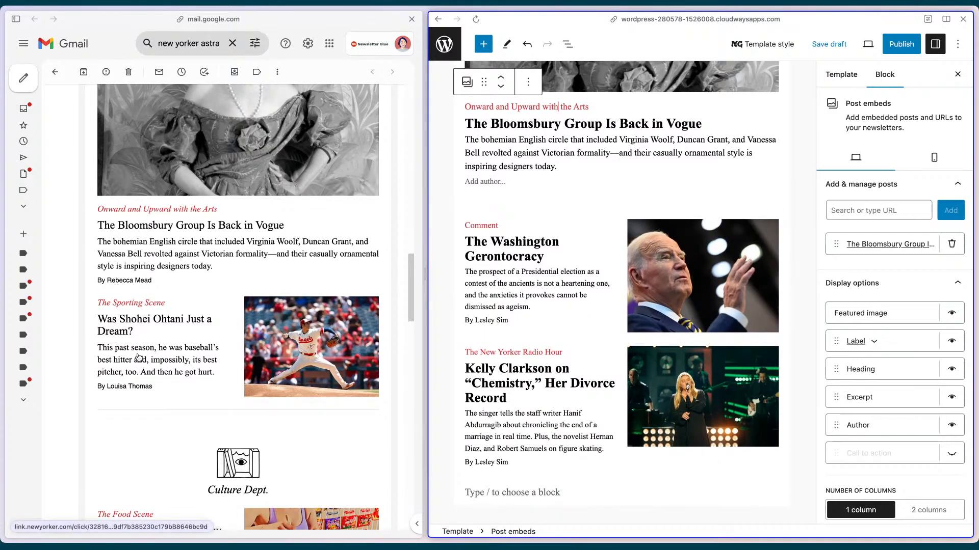
left_click(783, 393)
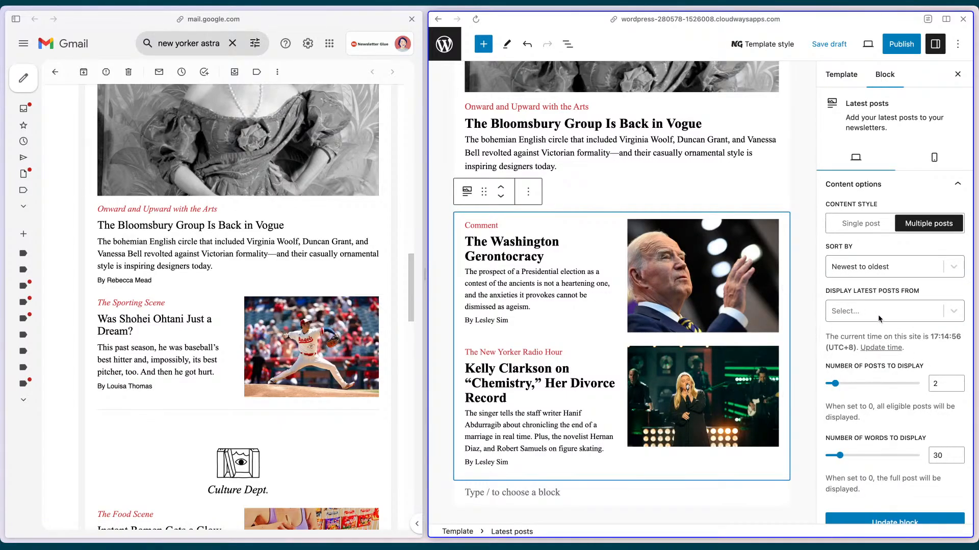
left_click(957, 388)
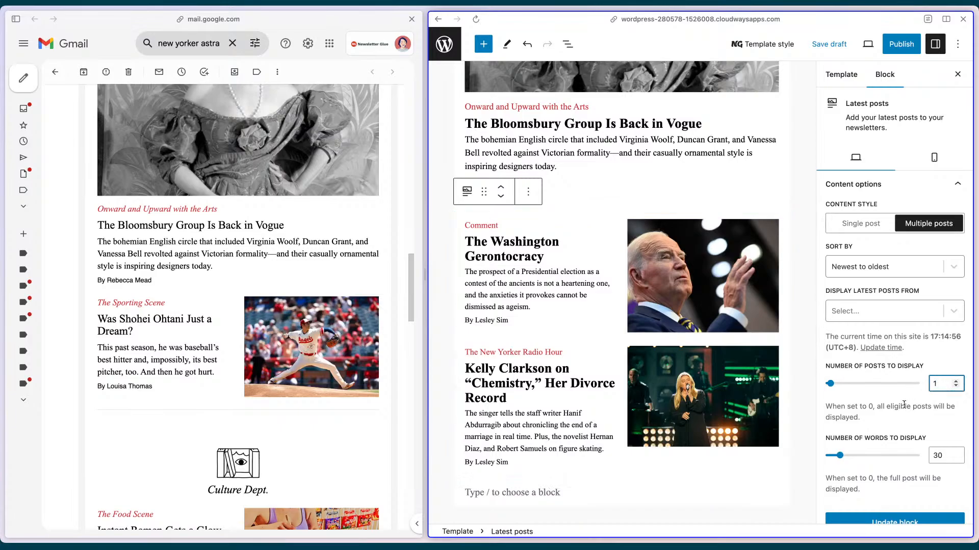
scroll(904, 404, "down", 2)
left_click(905, 477)
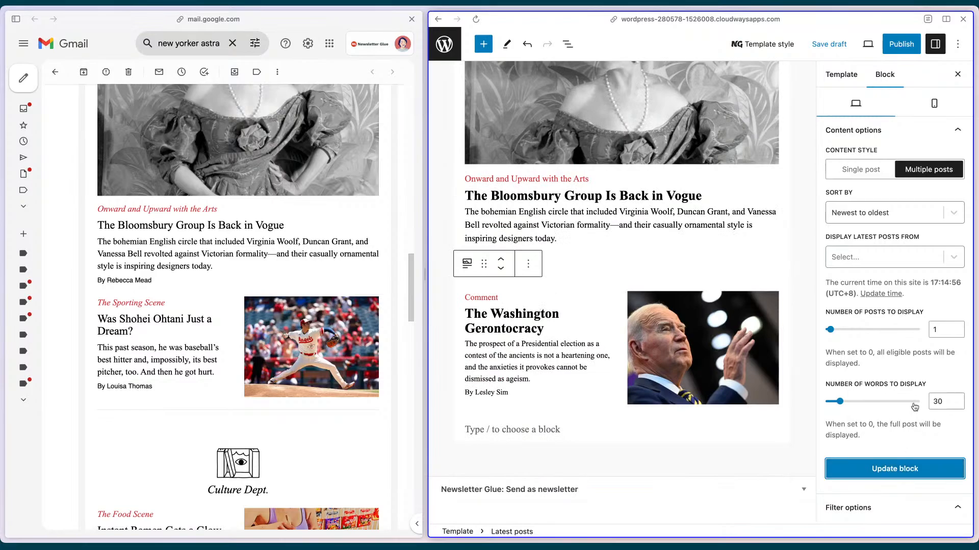
Replace the latest posts block's category filters, Comment and The New Yorker Radio Hour, with The Sporting Scene and update the block
scroll(868, 350, "down", 3)
scroll(869, 350, "down", 5)
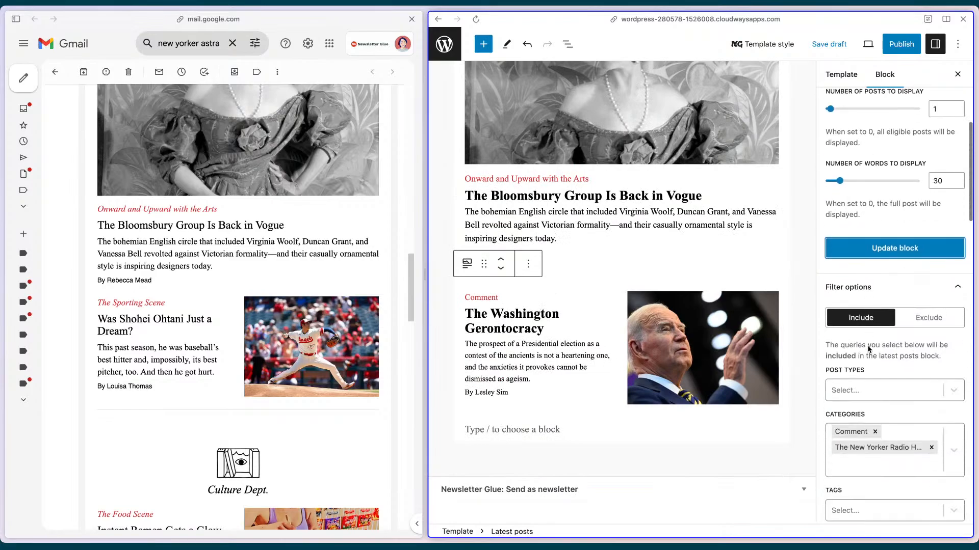
left_click(930, 326)
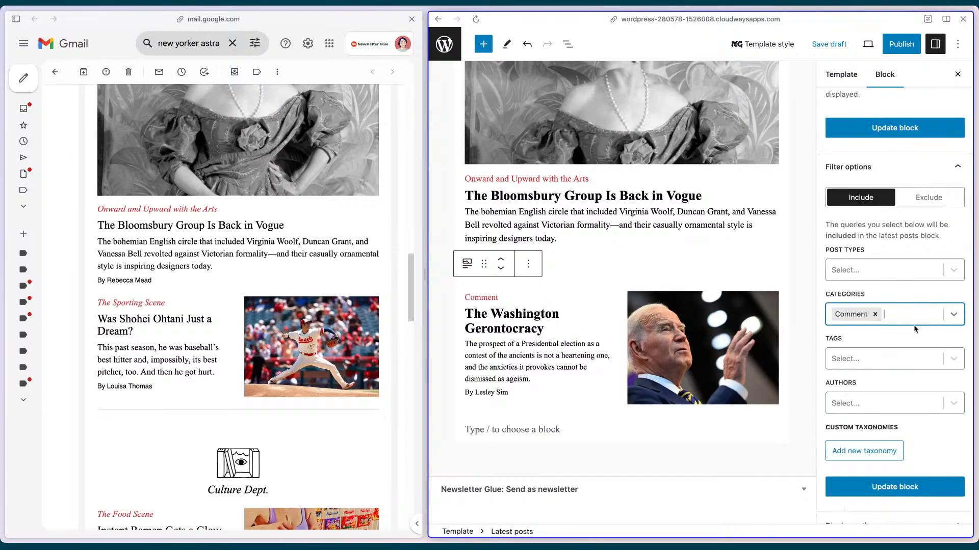
left_click(875, 314)
left_click(858, 313)
type("sporting sc")
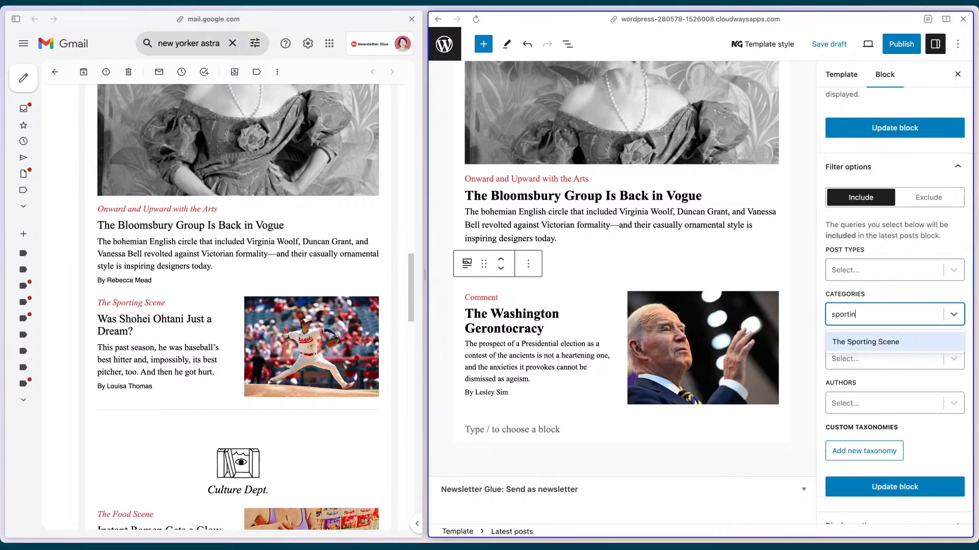
left_click(868, 340)
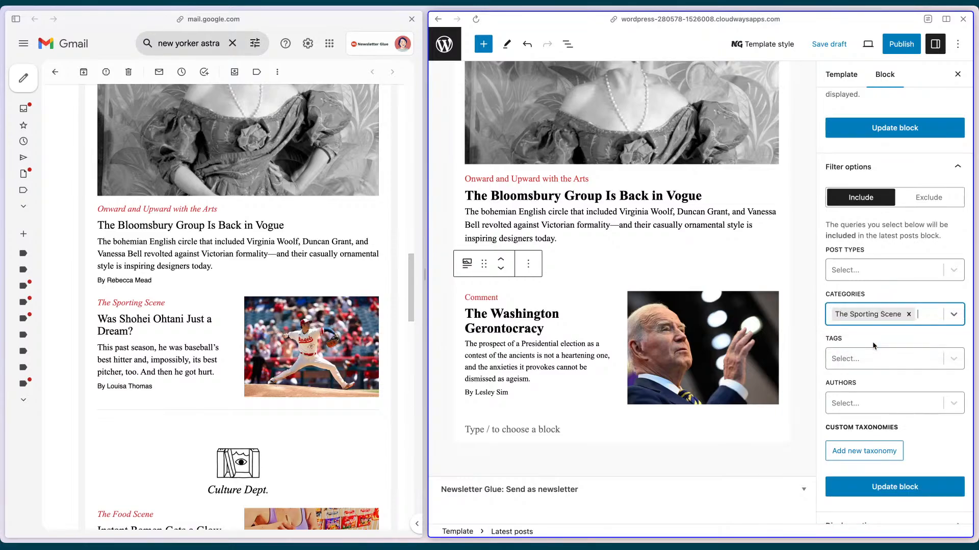
left_click(897, 292)
left_click(926, 492)
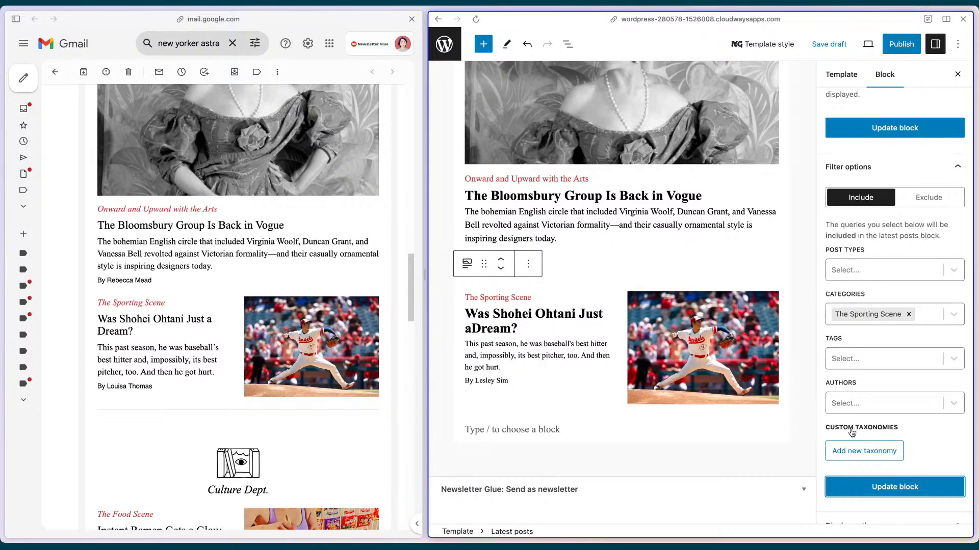
mouse_move(488, 361)
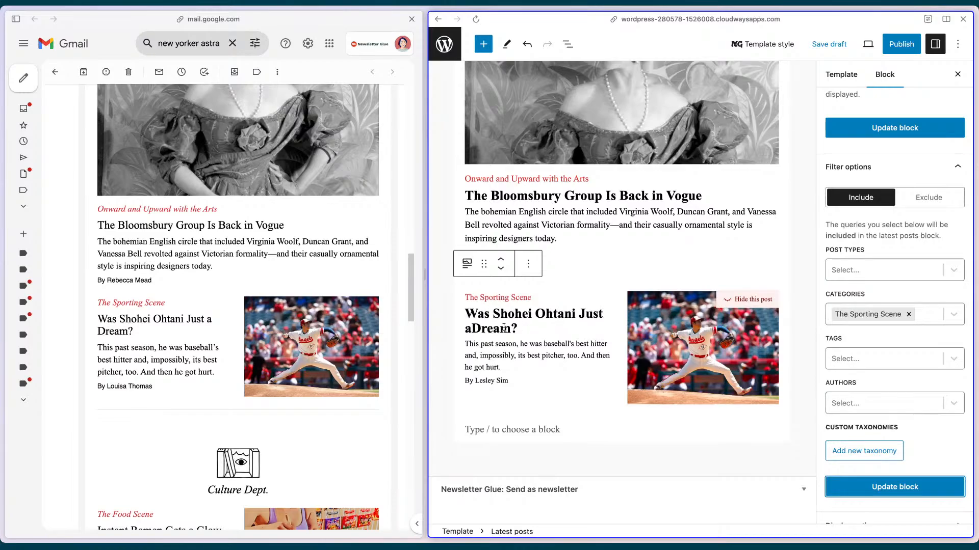
Insert the missing space in the Shohei Ohtani post's title so it reads "Was Shohei Ohtani Just a Dream?"
left_click(474, 329)
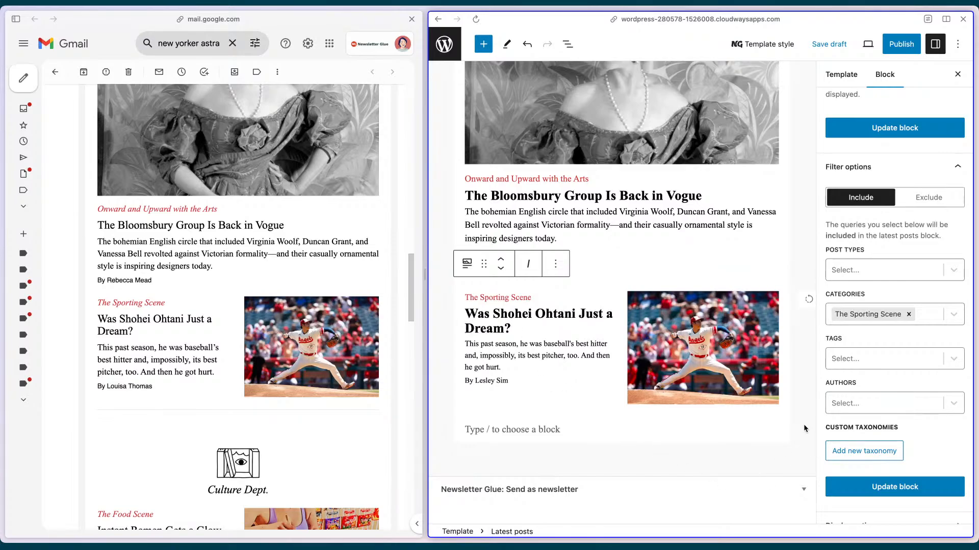
Replace the "News Desk" heading above the Bloomsbury Group post with "Editor's Picks" in italics
scroll(753, 383, "up", 5)
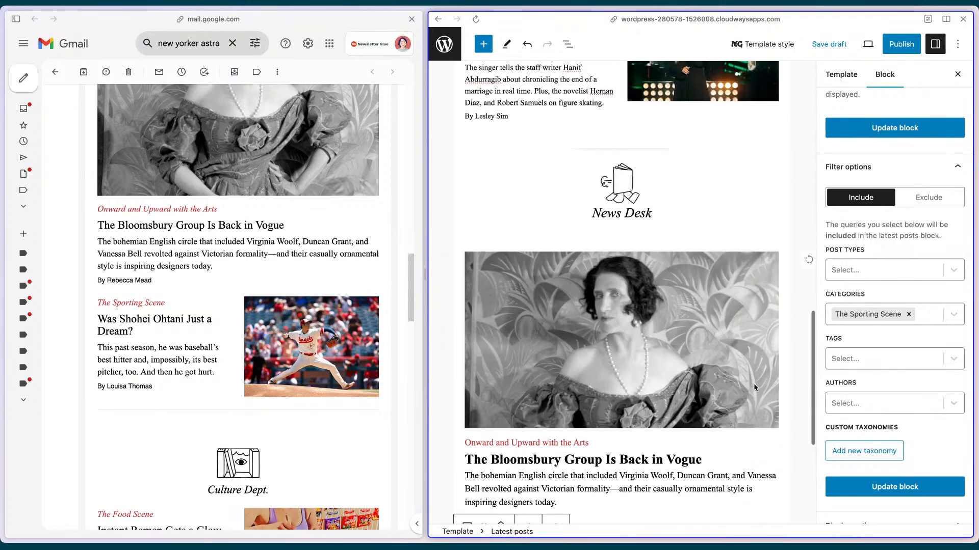
scroll(220, 190, "up", 5)
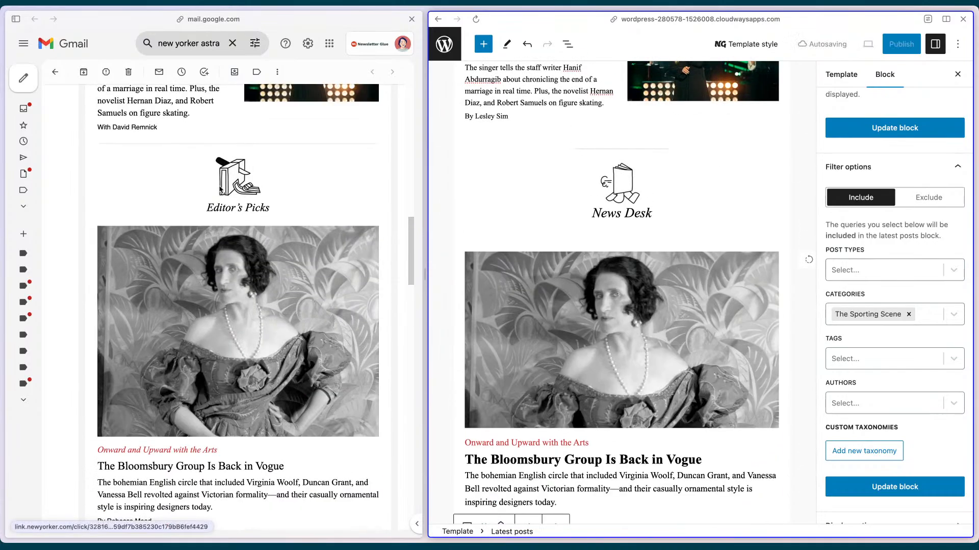
left_click(593, 214)
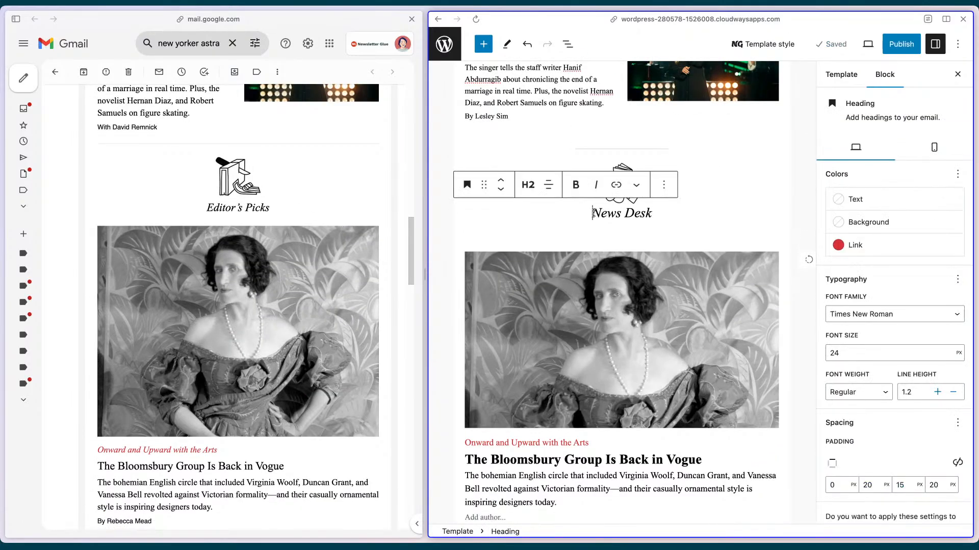
type("Editor's picks")
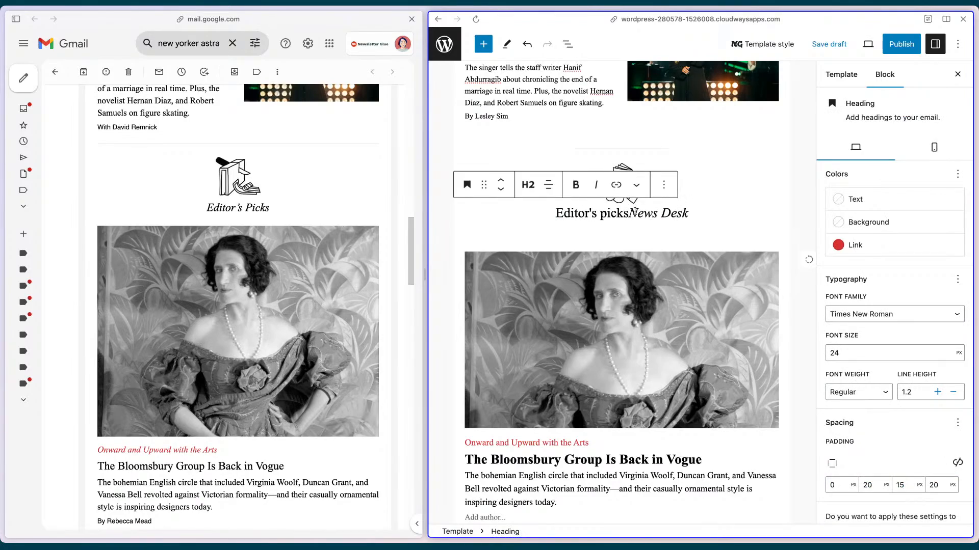
key("shift+End")
key("BackSpace")
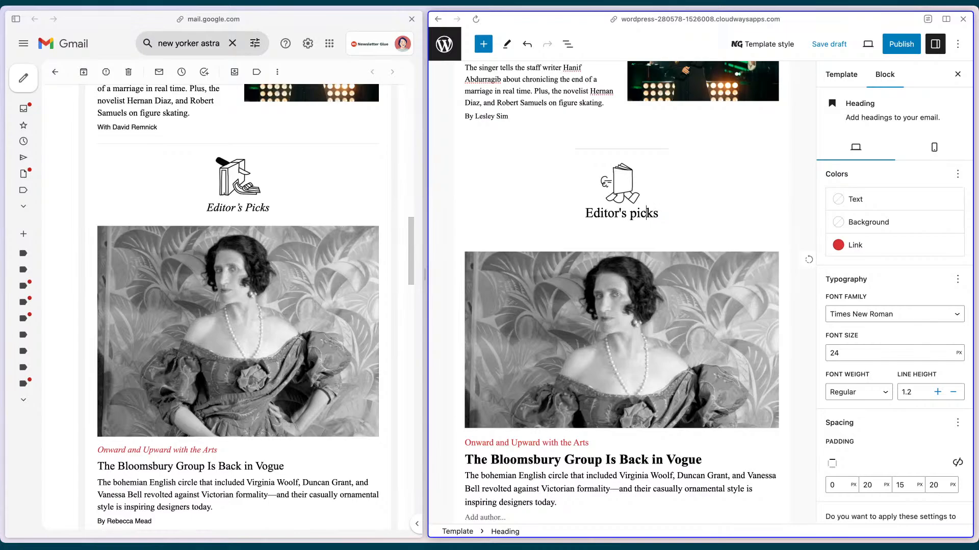
key("BackSpace")
type("P")
key("shift+Home")
key("ctrl+i")
Replace the walking-book illustration above the Editor's Picks heading with image-4.png from the media library
left_click(723, 200)
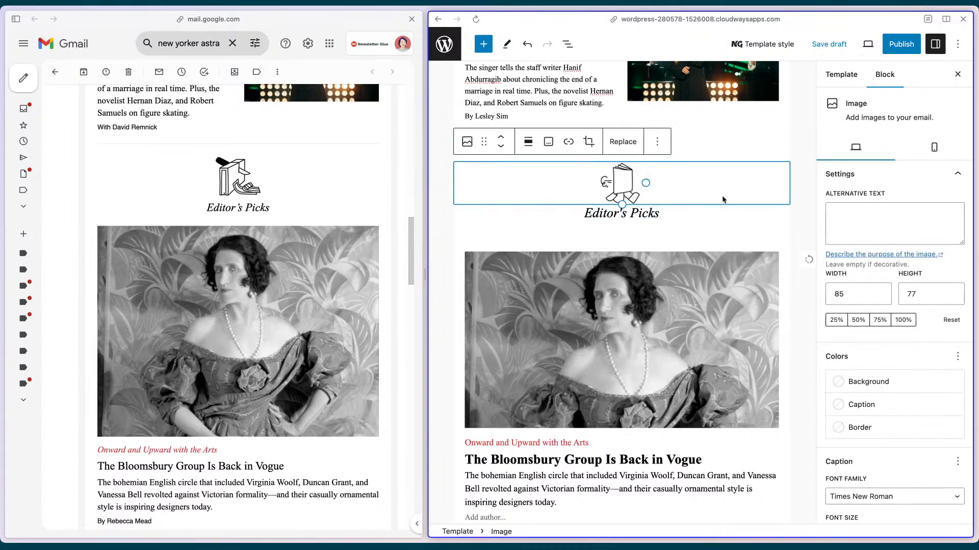
left_click(619, 141)
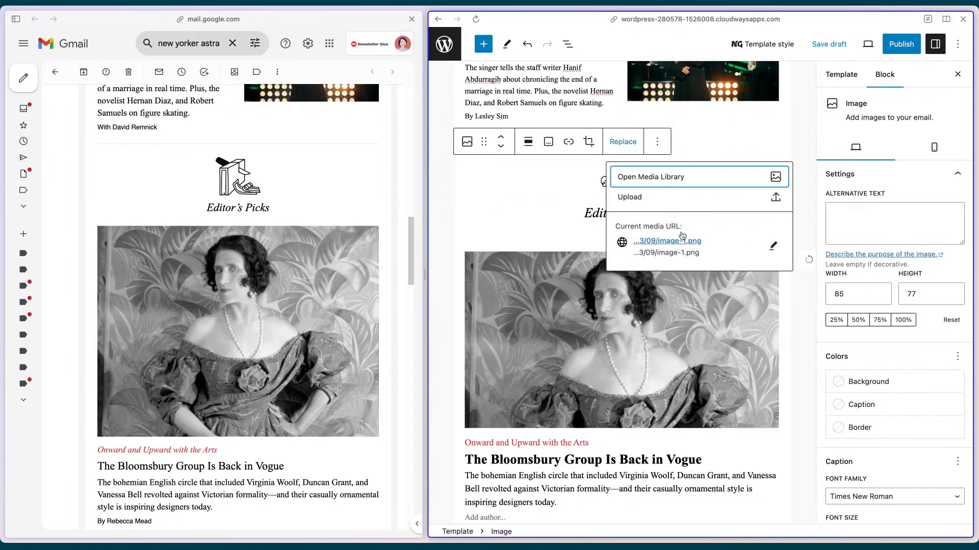
left_click(657, 177)
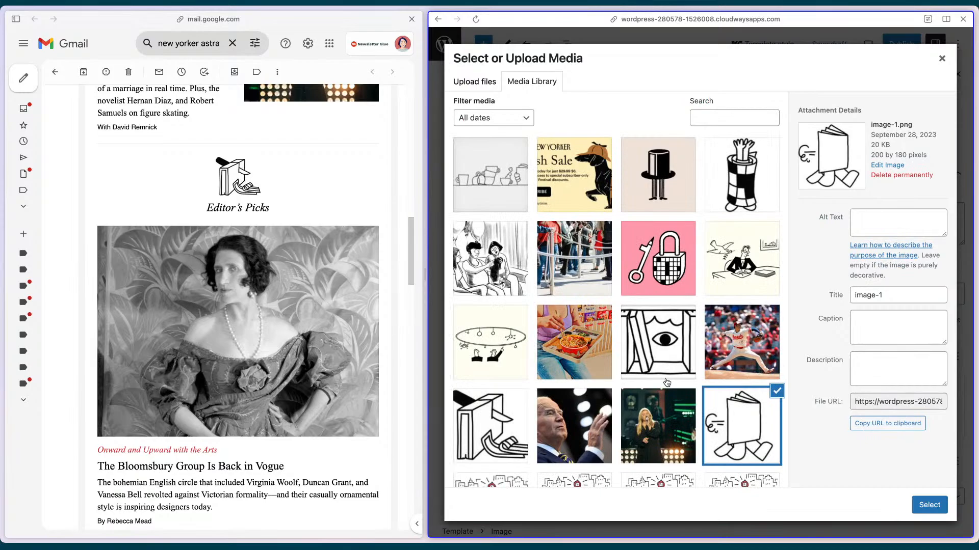
scroll(695, 291, "down", 1)
left_click(499, 388)
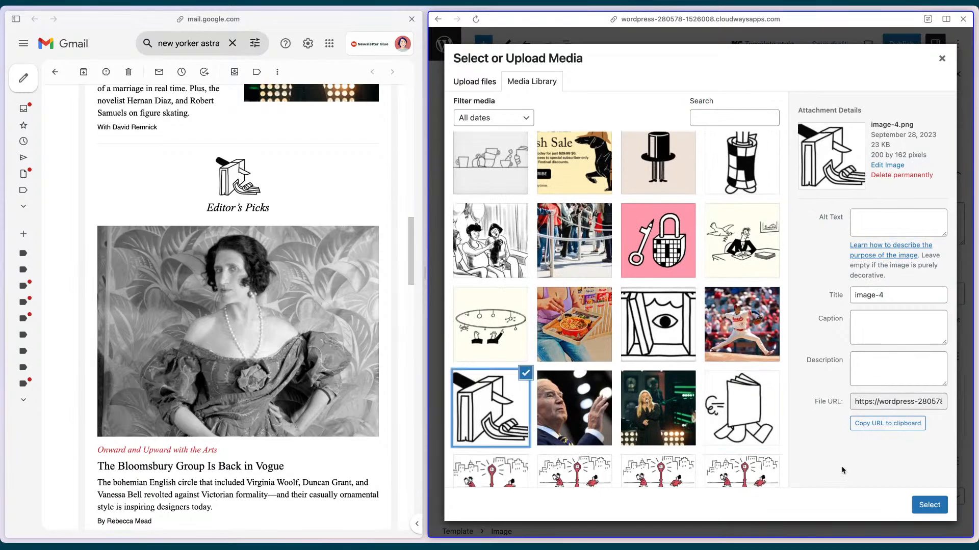
left_click(929, 505)
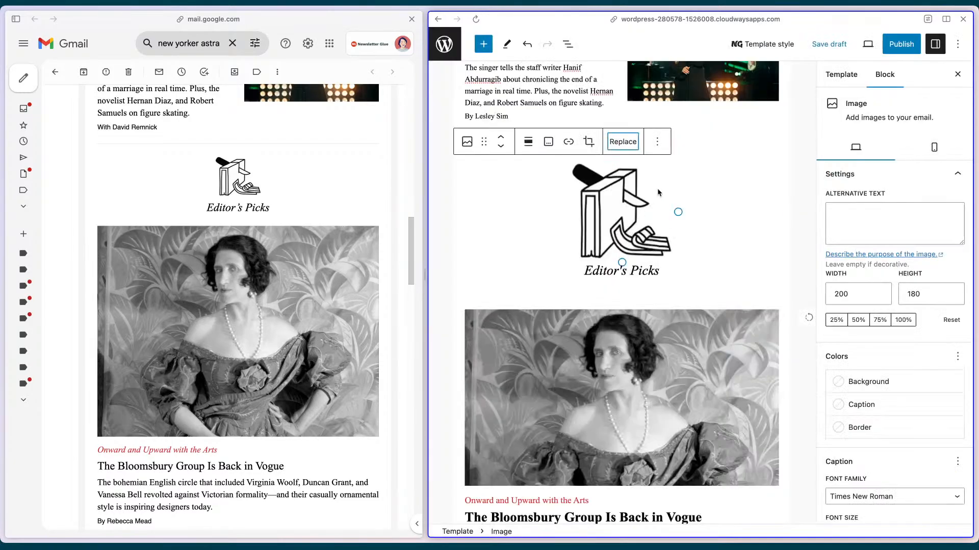
Check the News Desk illustration's size and set the Editor's Picks illustration's width to 85
scroll(736, 235, "up", 8)
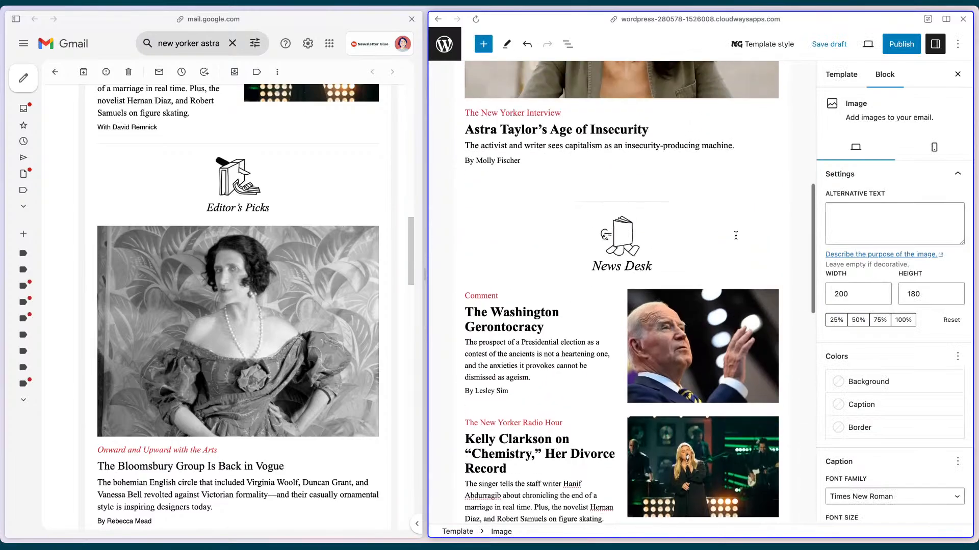
left_click(624, 243)
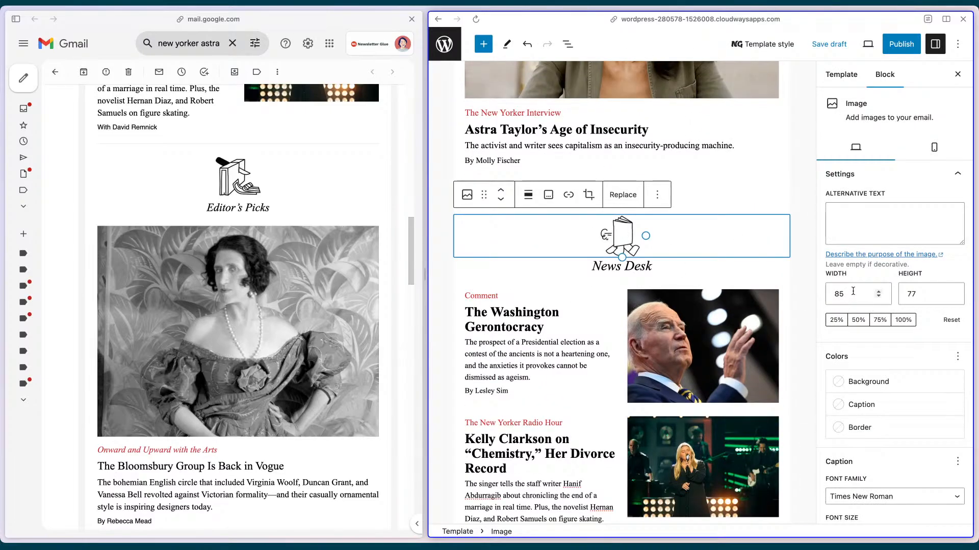
scroll(703, 357, "down", 7)
left_click(597, 247)
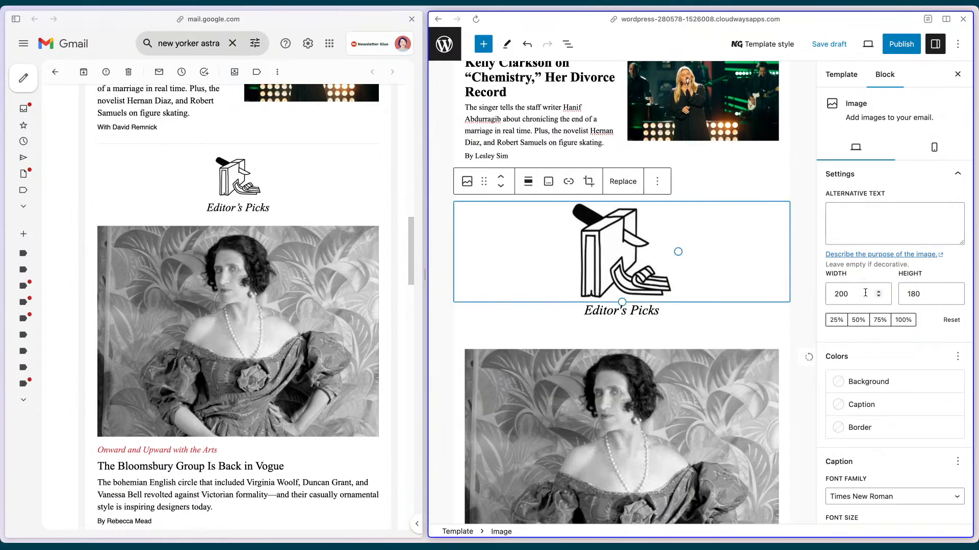
left_click(854, 291)
double_click(838, 293)
type("85")
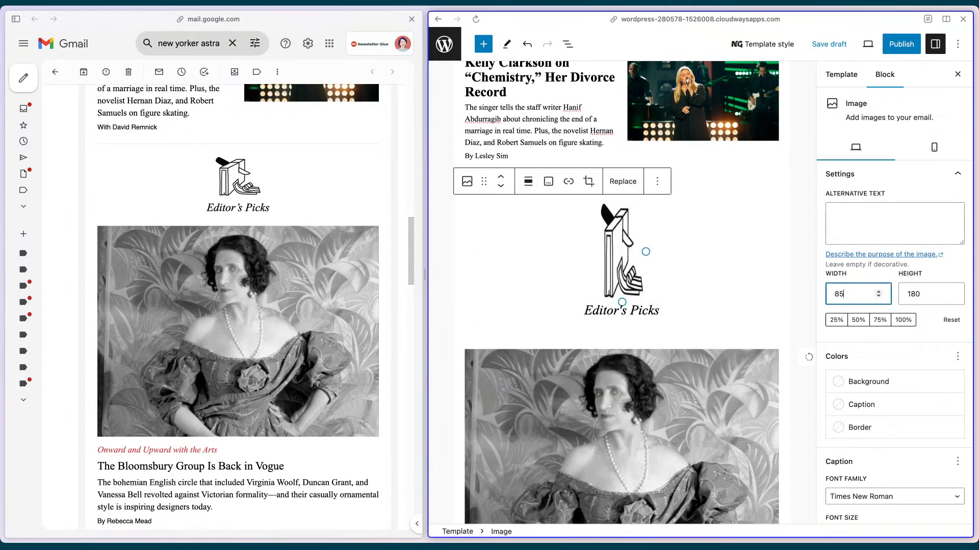
key("Tab")
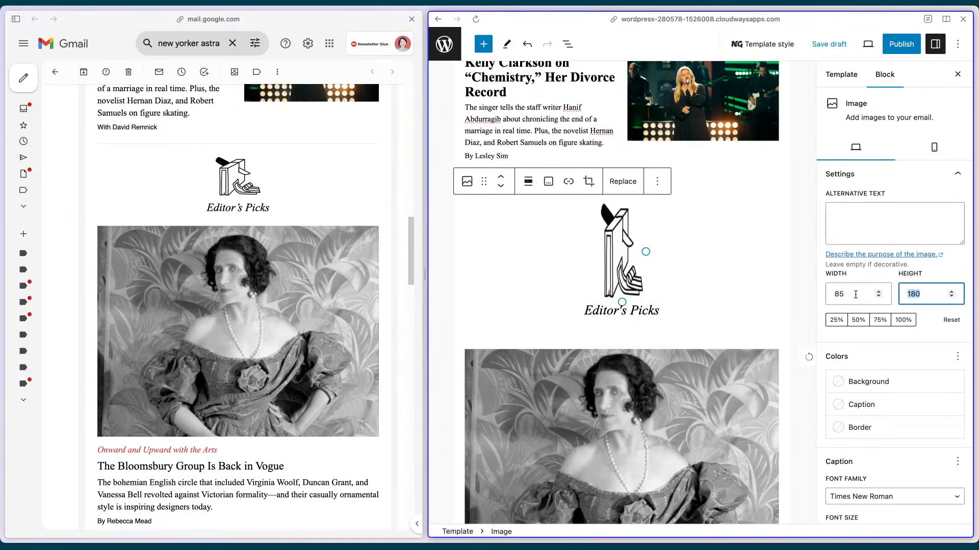
Try to shrink the Editor's Picks illustration freehand, resetting it to its original size before each attempt
left_click(951, 319)
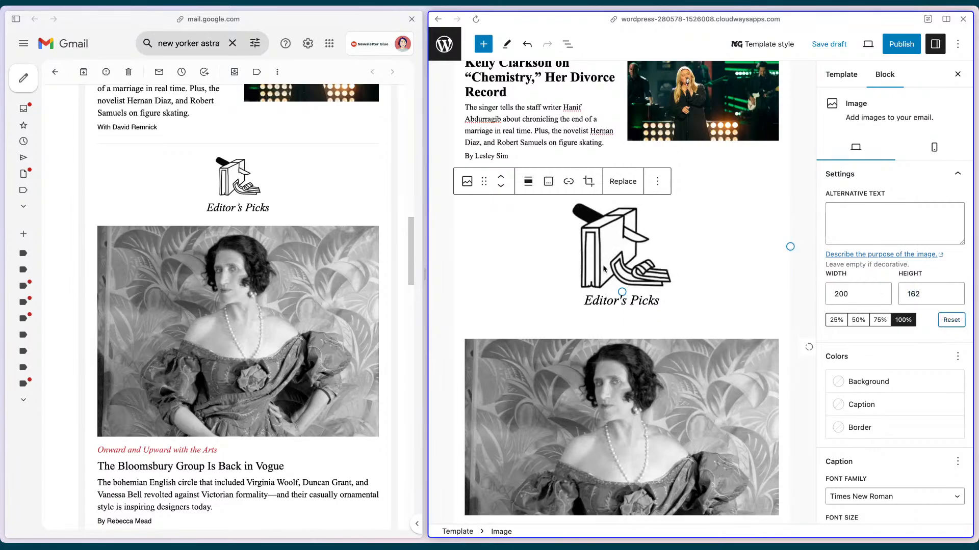
left_click_drag(622, 292, 650, 265)
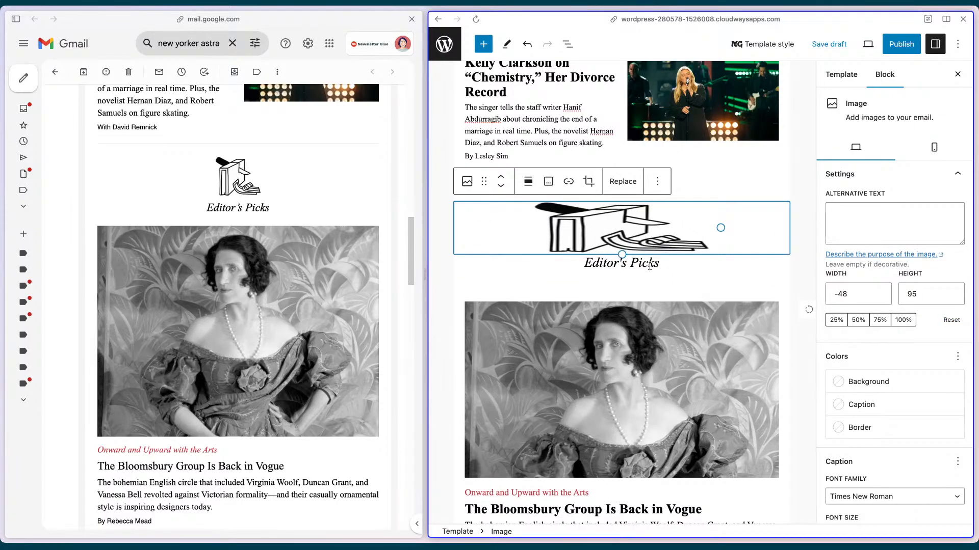
left_click(952, 320)
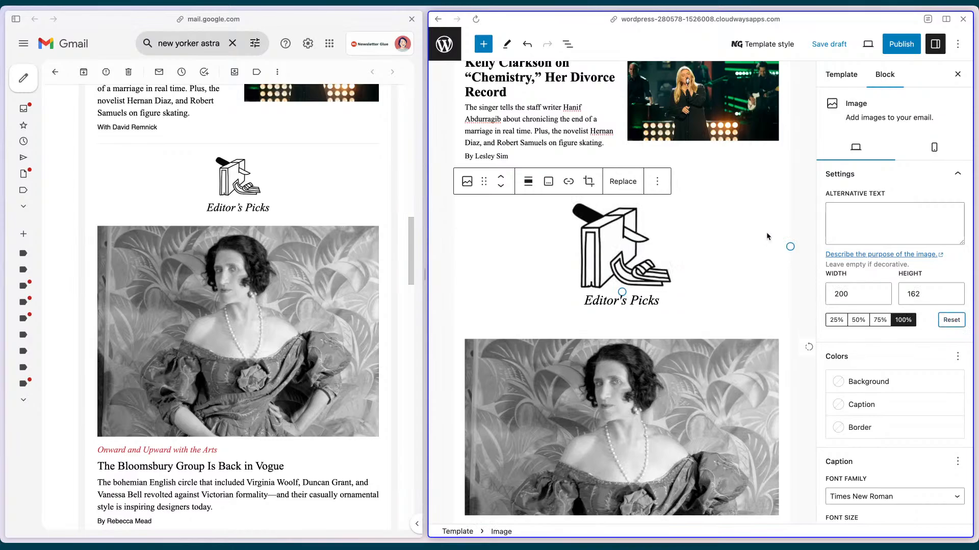
mouse_move(789, 246)
left_mouse_down()
mouse_move(756, 247)
mouse_move(786, 250)
left_mouse_up()
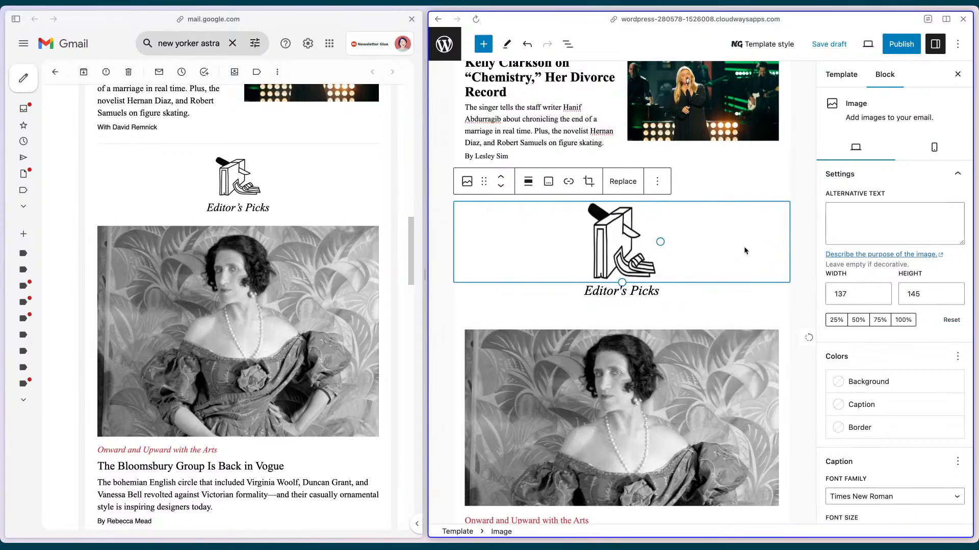
left_click(622, 181)
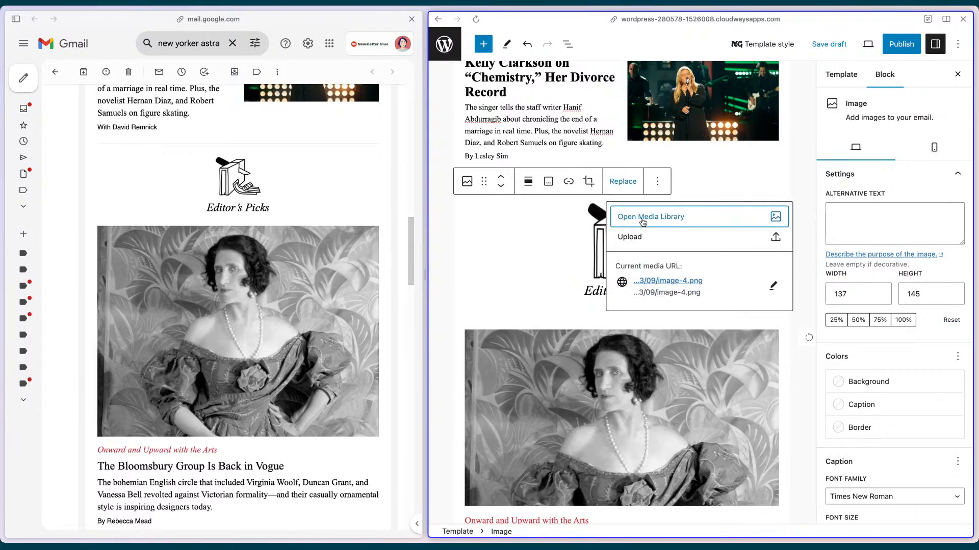
left_click(936, 315)
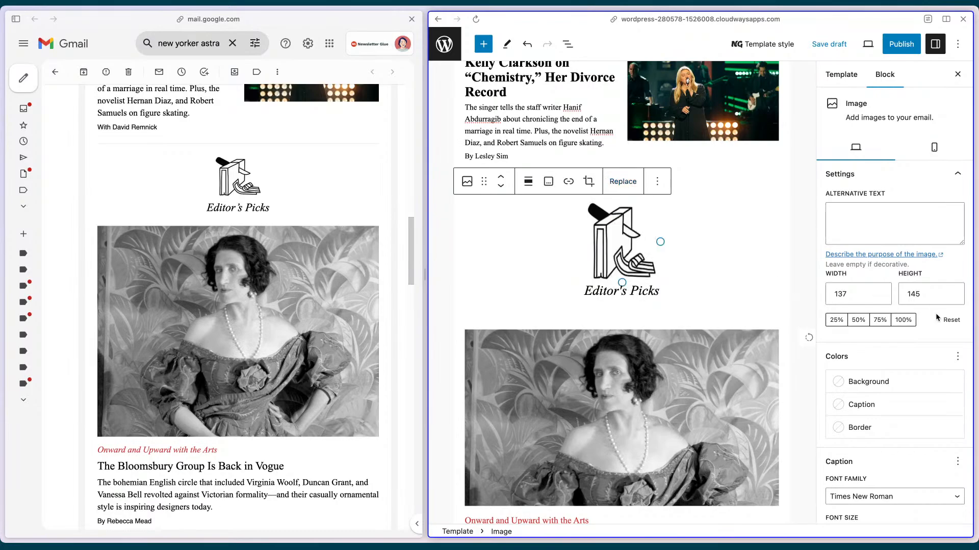
left_click(953, 322)
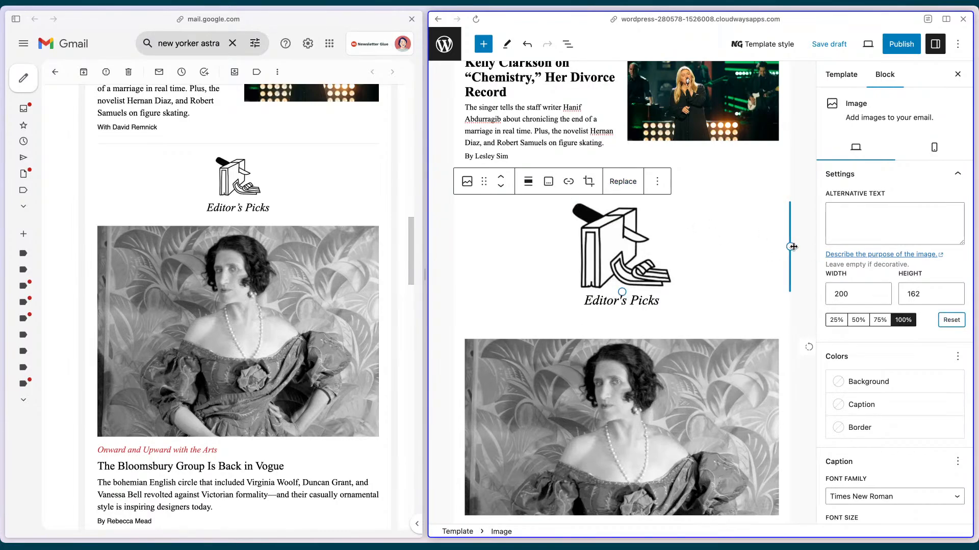
left_click_drag(790, 247, 690, 220)
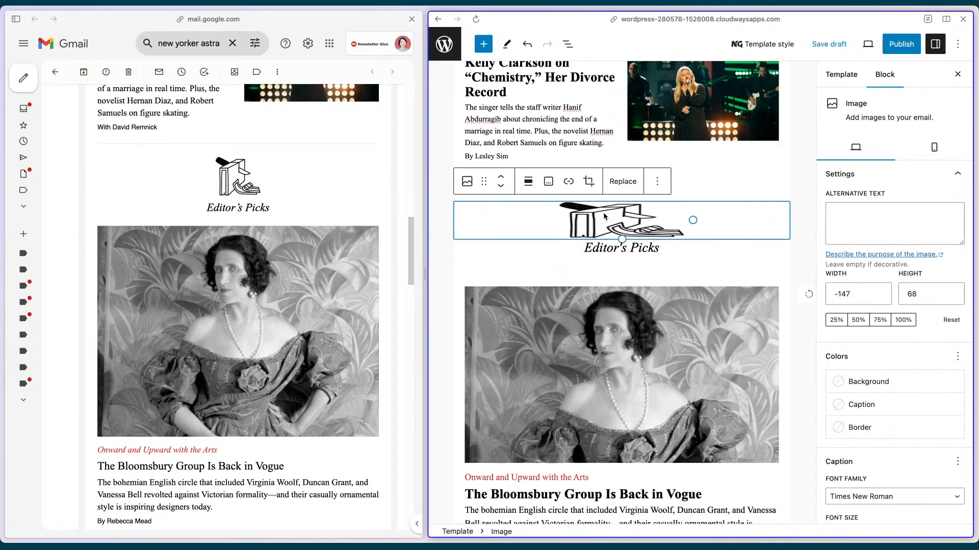
Reselect image-4.png from the media library for the distorted Editor's Picks illustration
left_click(622, 181)
left_click(650, 216)
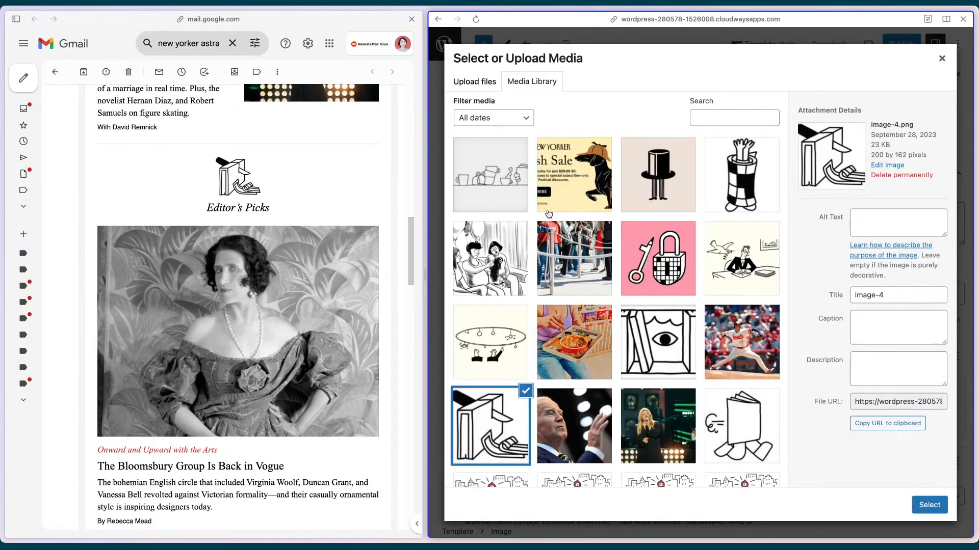
left_click(493, 443)
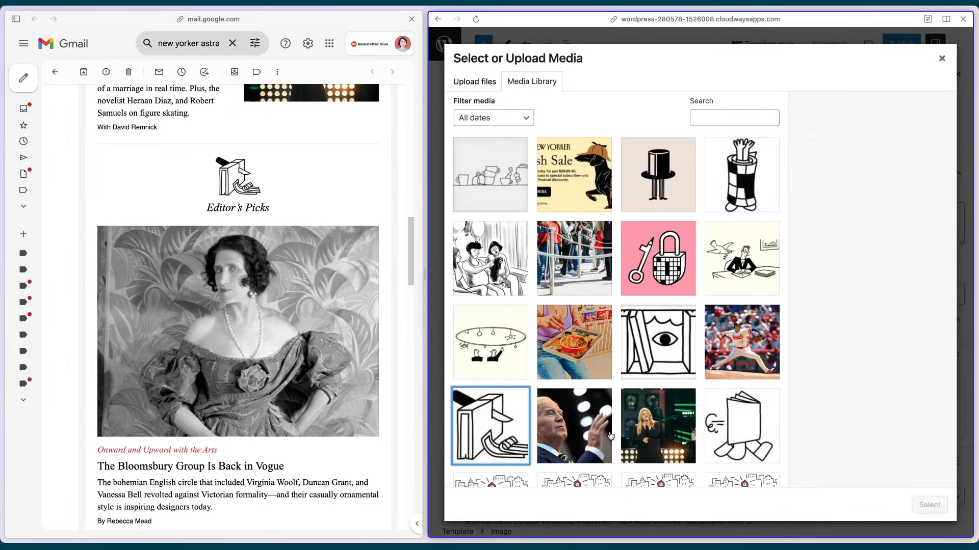
left_click(510, 445)
left_click(929, 505)
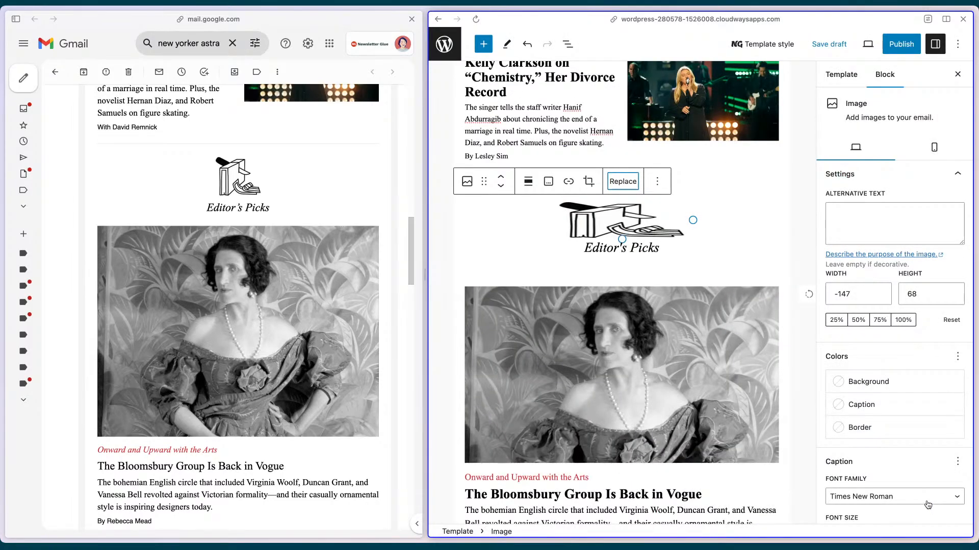
Delete the distorted illustration and insert a new image block in its place above the Editor's Picks heading
left_click(609, 210)
key("BackSpace")
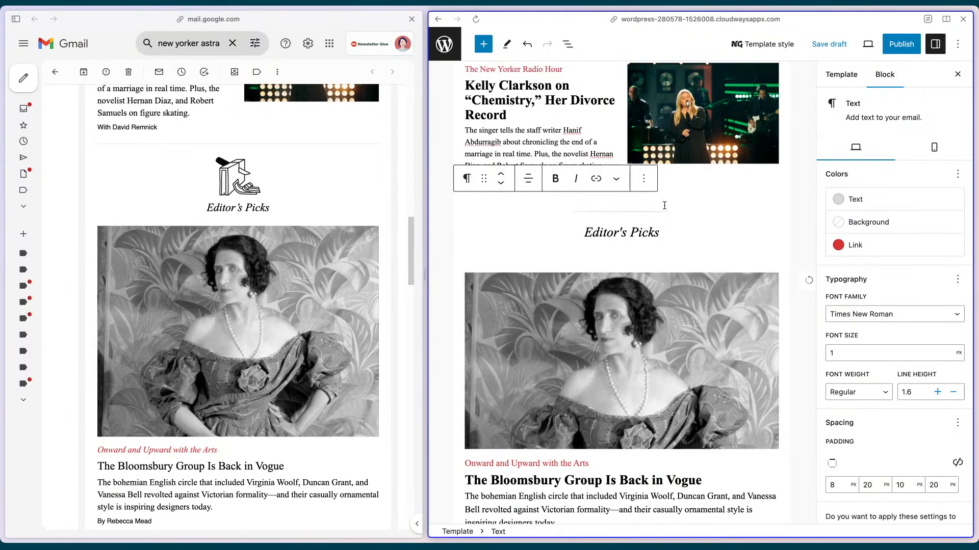
key("Return")
type("/image")
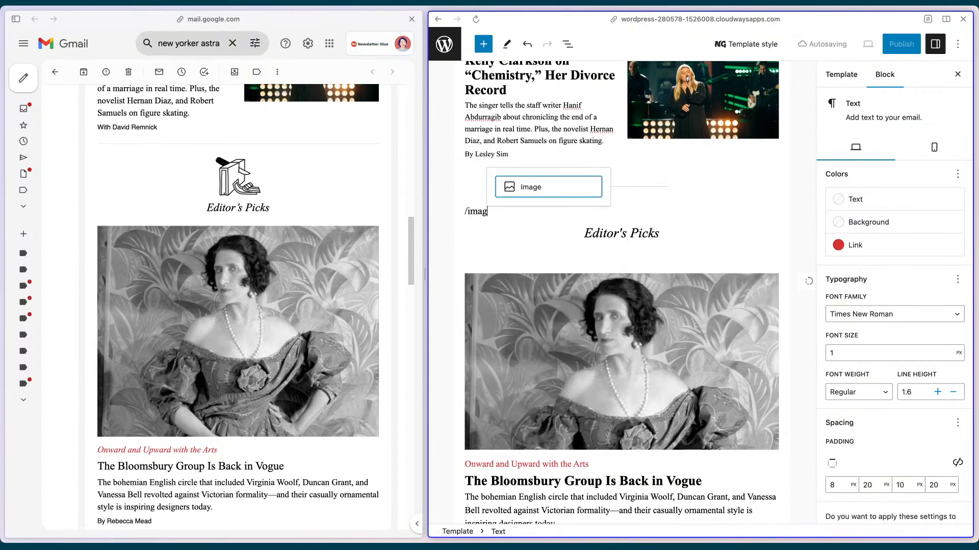
key("Return")
Fill the new image block with image-4.png from the media library and shrink it proportionally to about 119 × 96 pixels
left_click(535, 269)
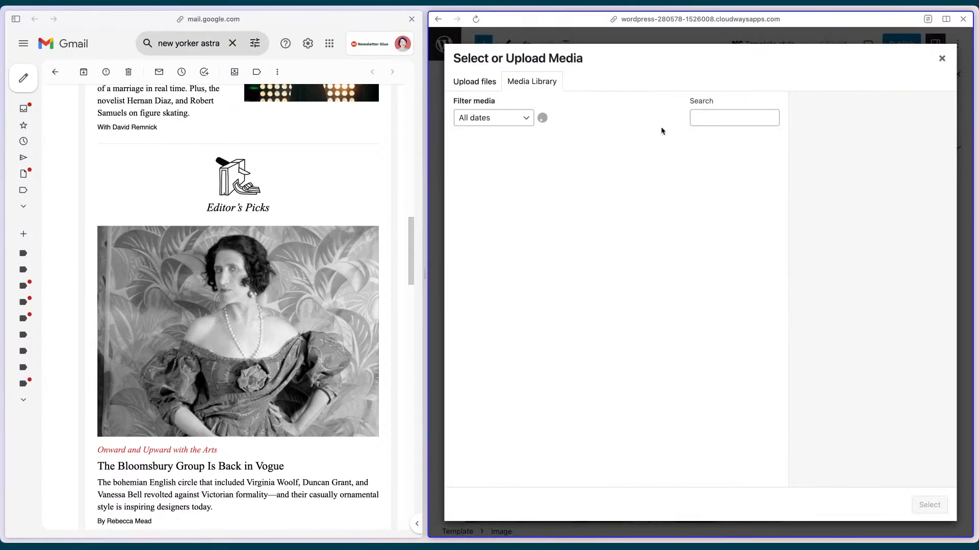
left_click(488, 422)
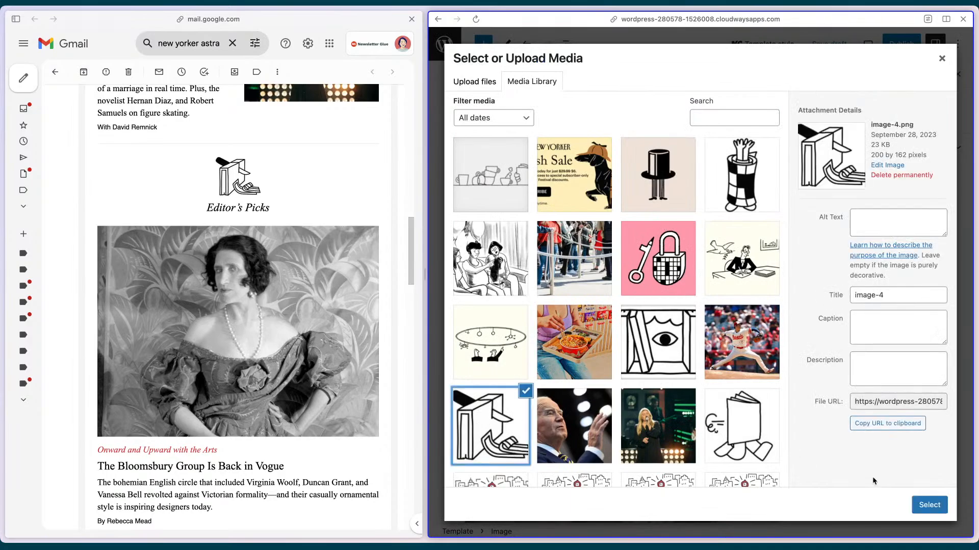
left_click(930, 504)
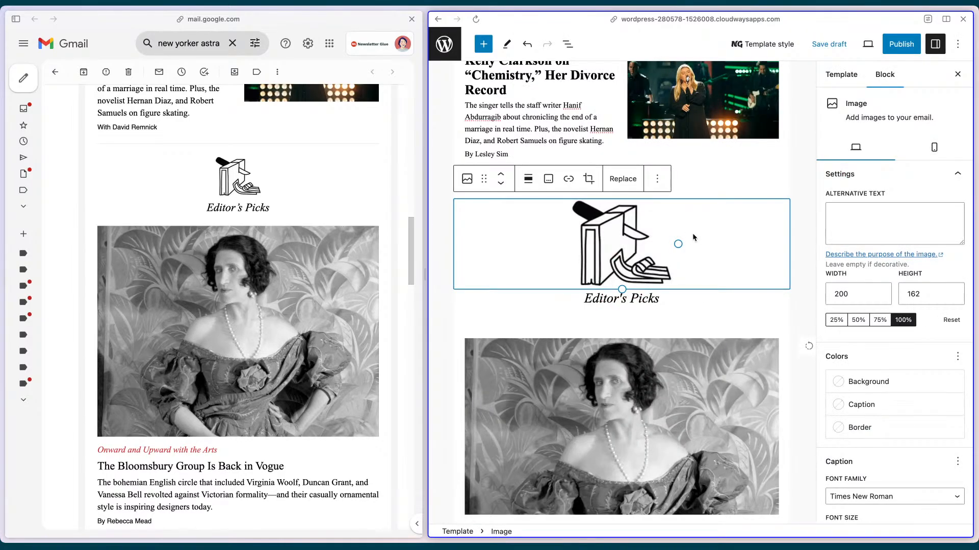
left_click_drag(678, 244, 650, 223)
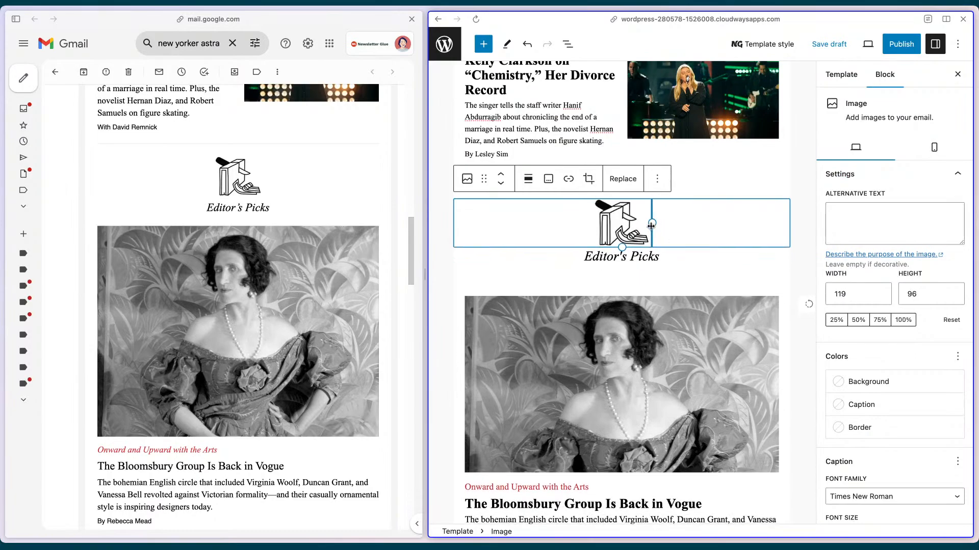
Set the top padding of the Bloomsbury Group post embeds block to 0 px
left_click(678, 276)
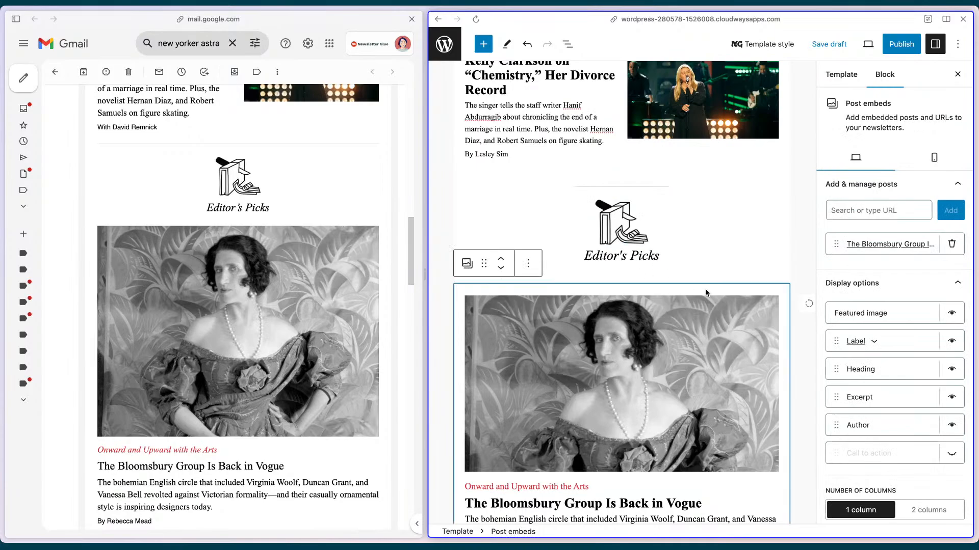
scroll(902, 357, "down", 10)
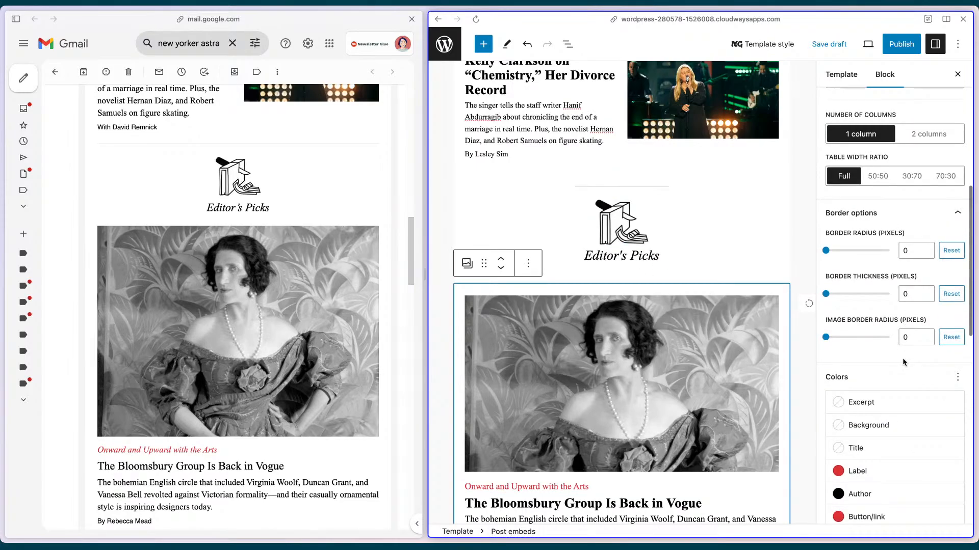
scroll(904, 363, "down", 8)
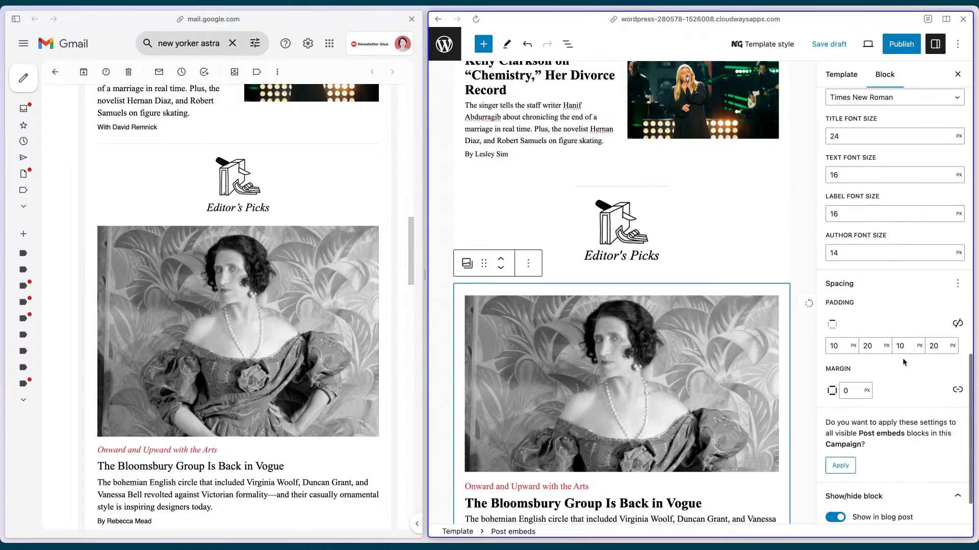
left_click(836, 349)
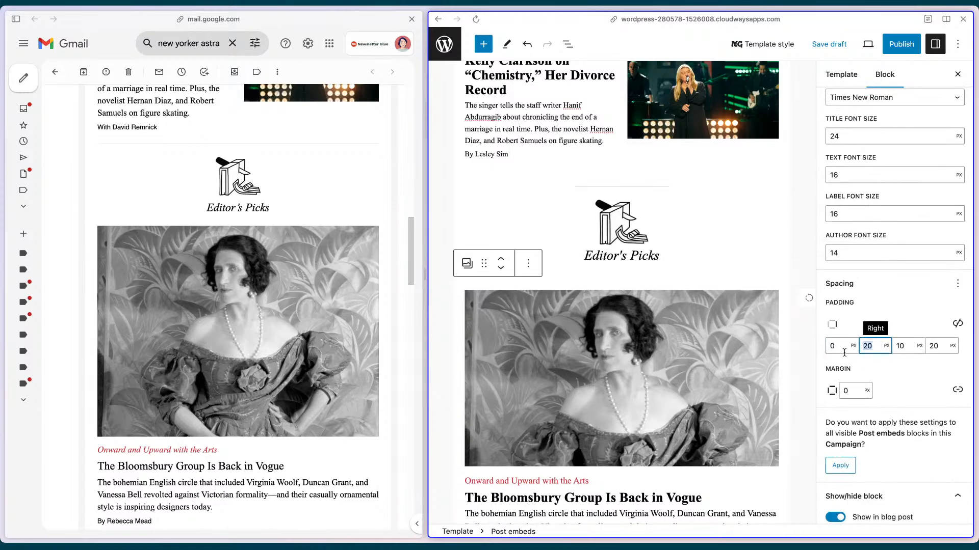
left_click(751, 280)
left_click(758, 288)
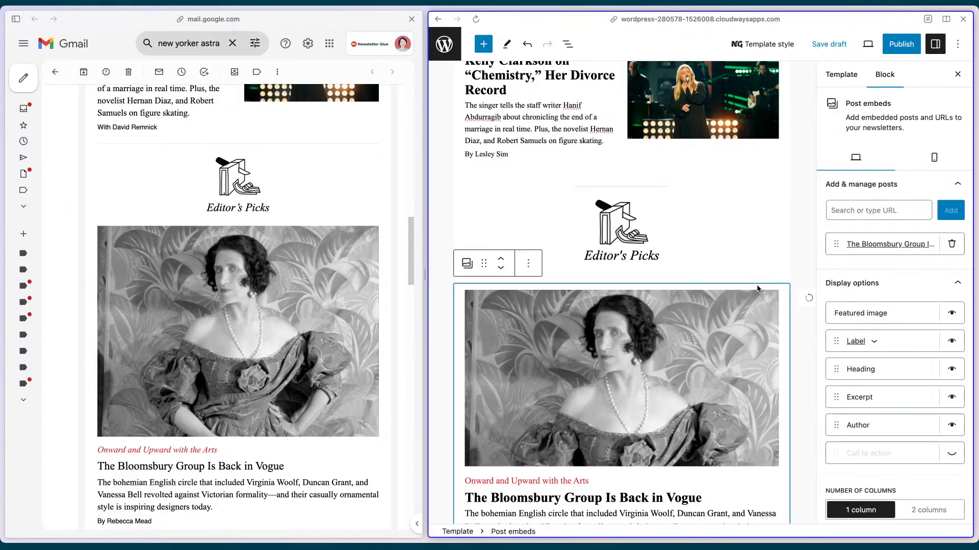
Set the bottom padding of the Editor's Picks heading to 0 px
left_click(674, 269)
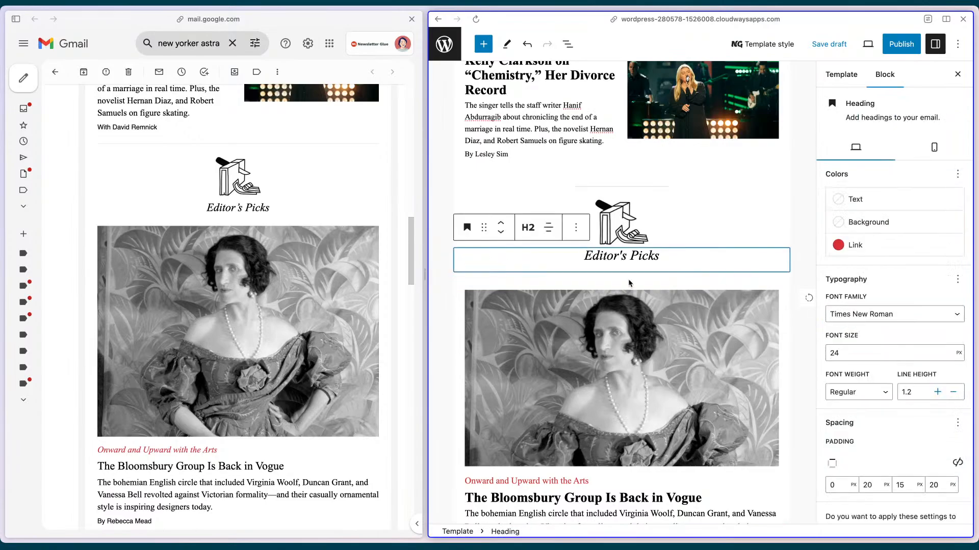
scroll(902, 423, "down", 2)
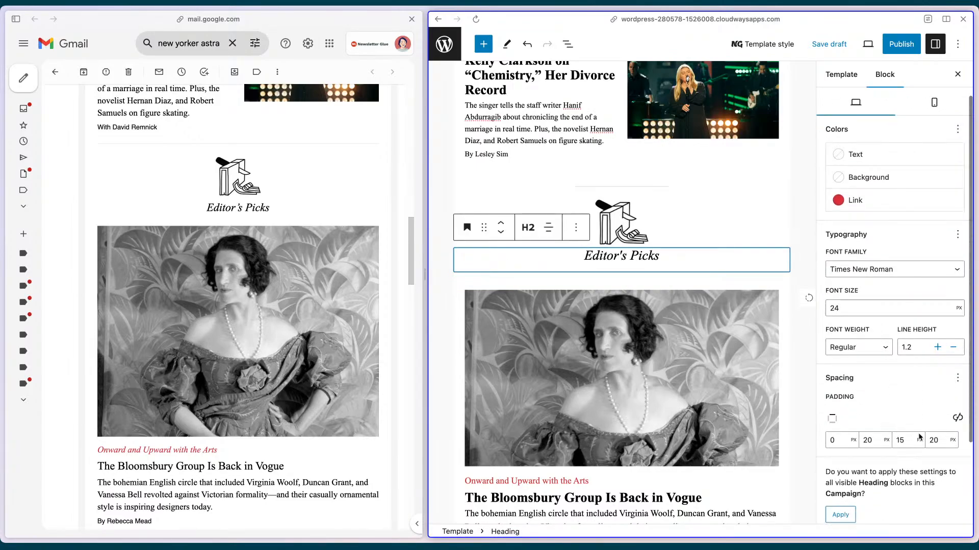
left_click(942, 440)
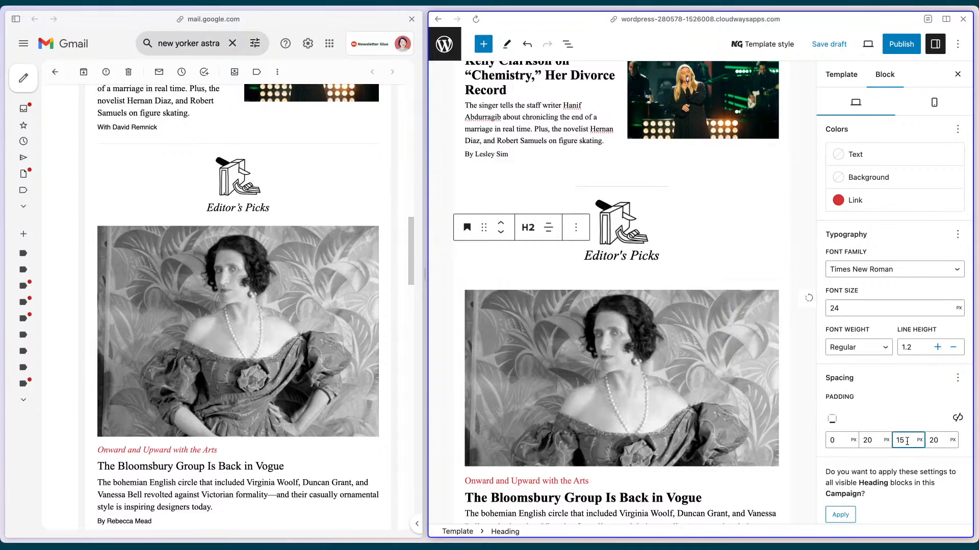
type("0")
key("Tab")
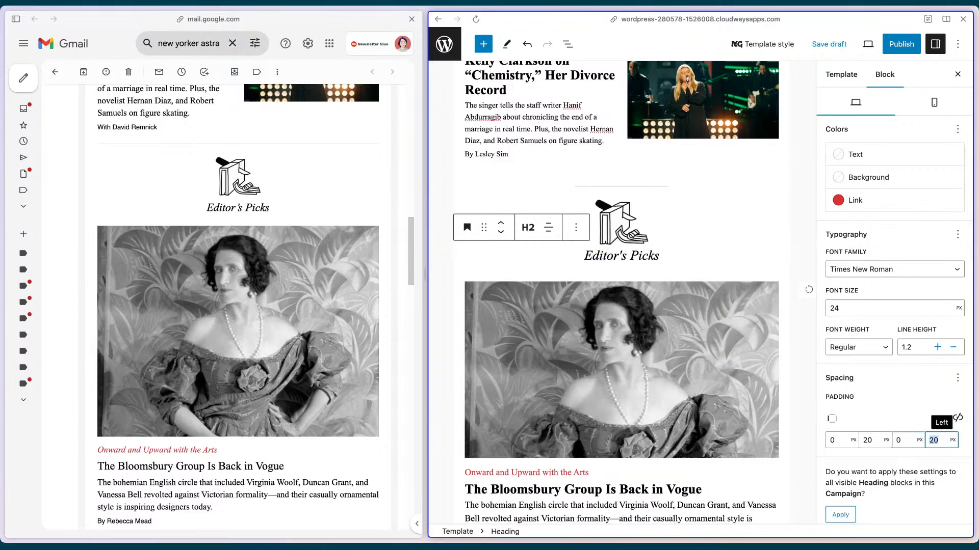
left_click(887, 427)
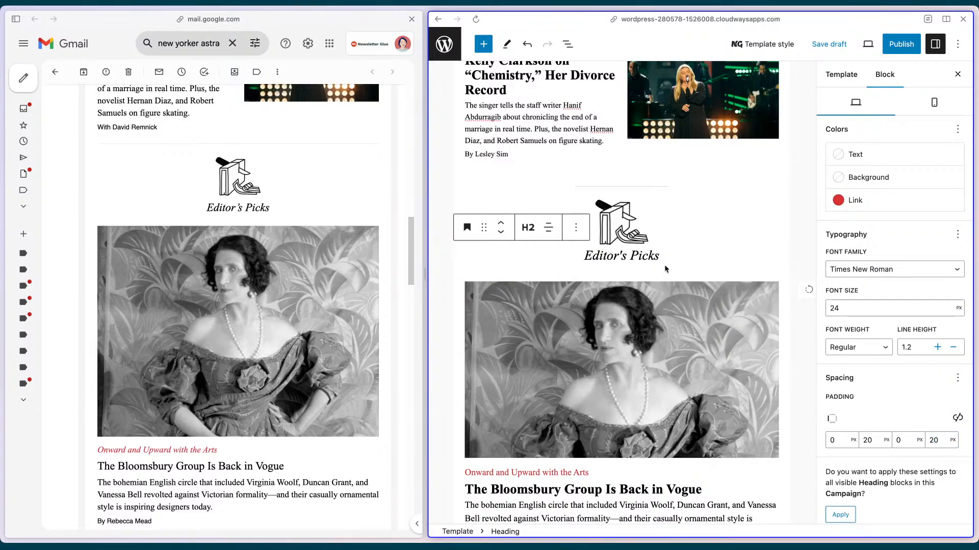
mouse_move(666, 265)
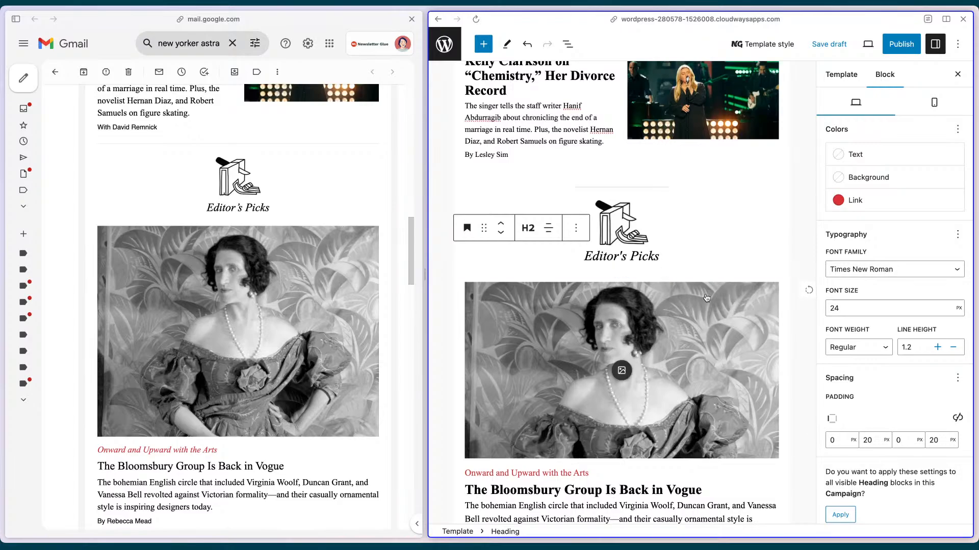
left_click(694, 278)
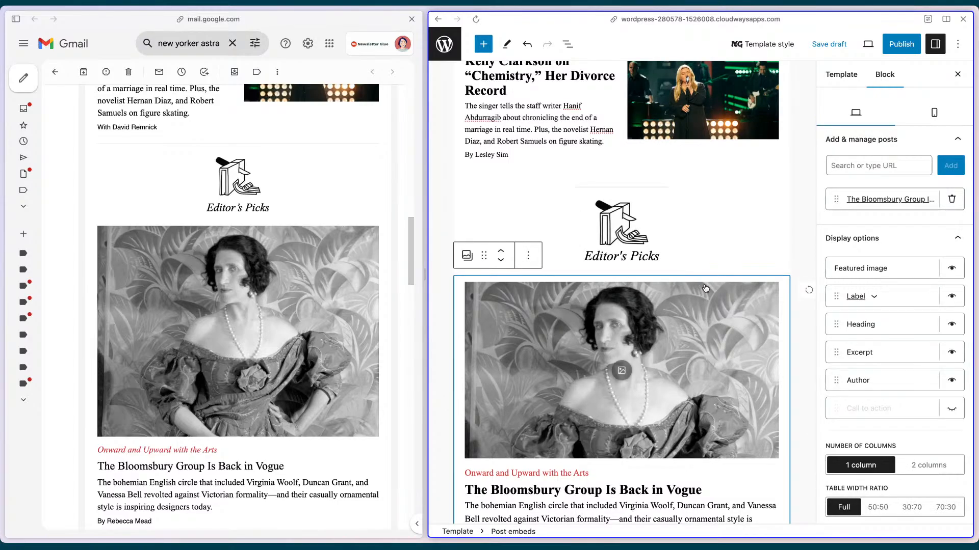
scroll(620, 314, "down", 2)
triple_click(645, 184)
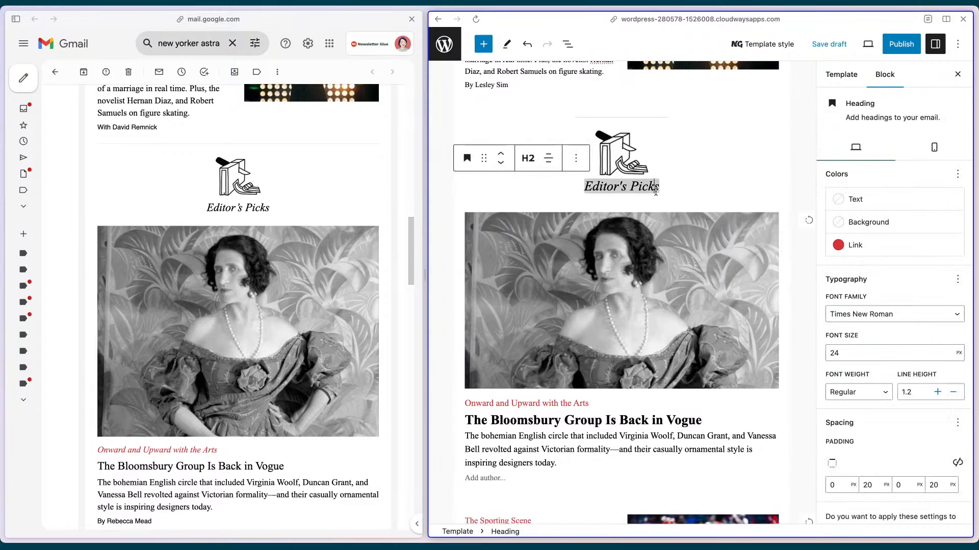
left_click(688, 191)
Fill in the empty author line of the Bloomsbury Group post with the byline from the reference email
scroll(700, 211, "down", 3)
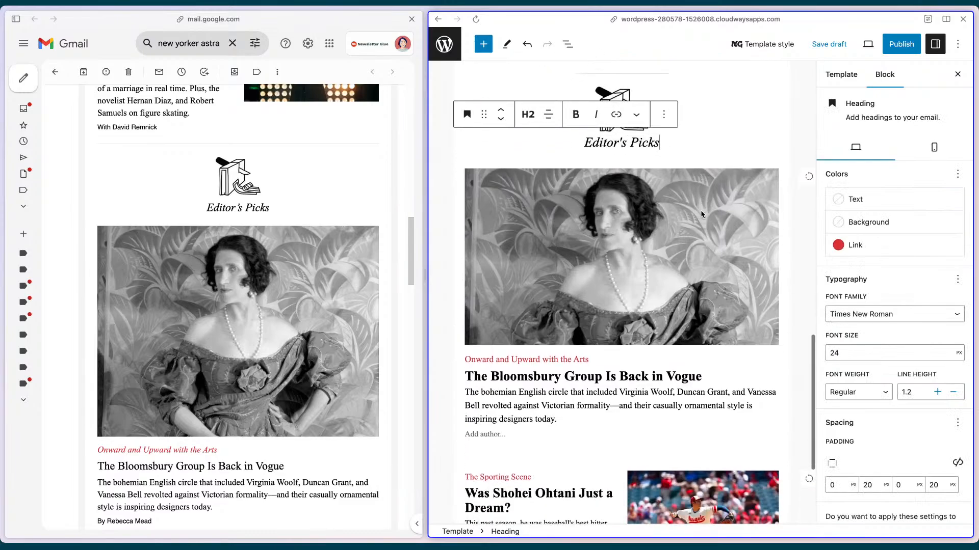
scroll(702, 215, "down", 2)
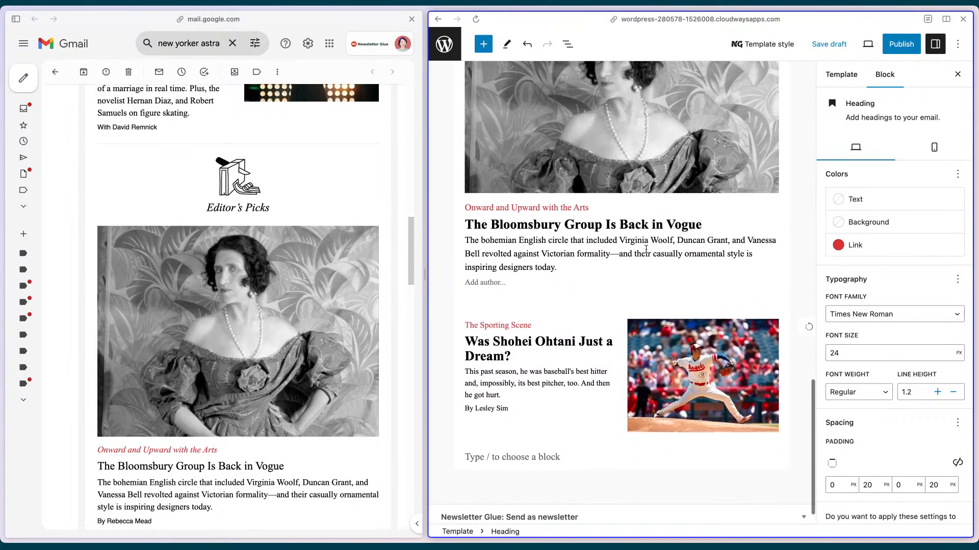
scroll(270, 389, "down", 2)
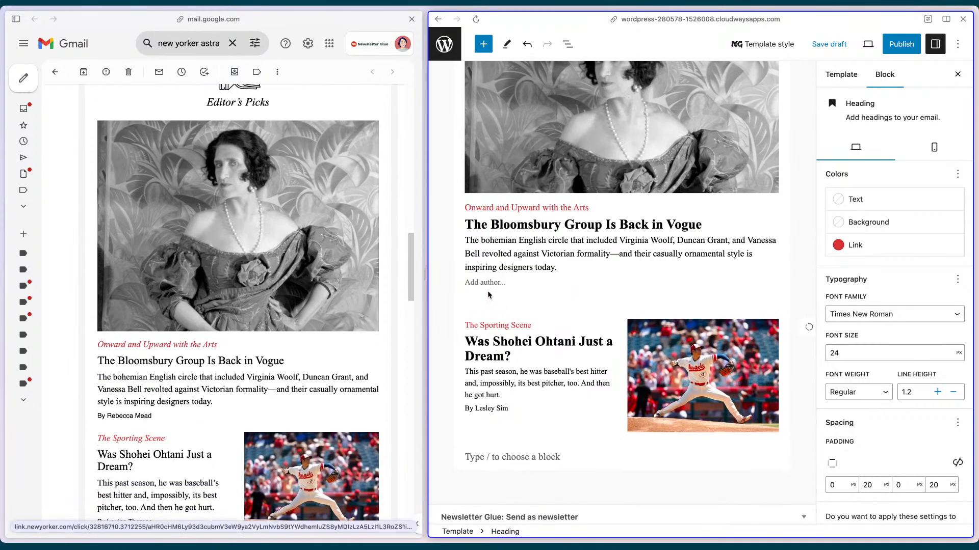
left_click(477, 282)
type("By Rebecca Mead")
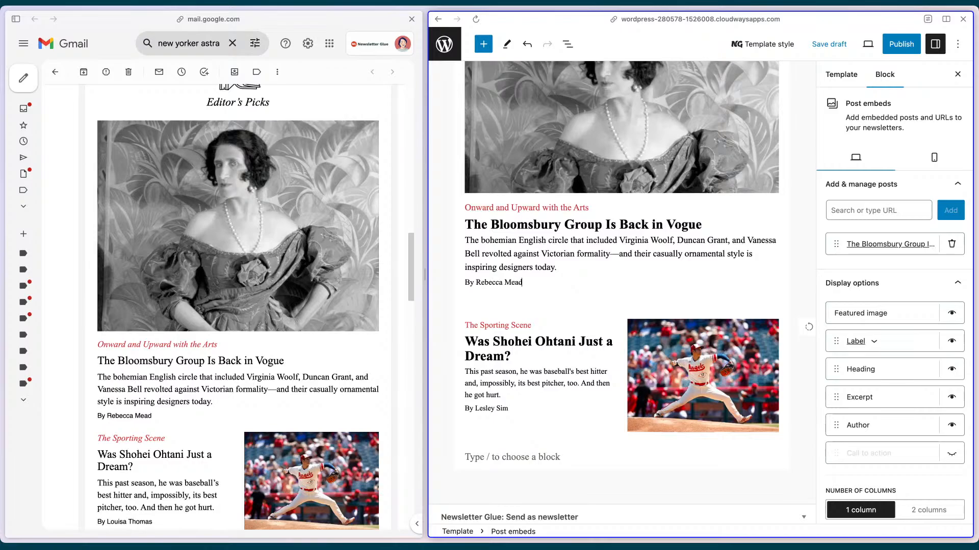
Examine the section that follows the Editor's Picks posts in the reference email
scroll(592, 296, "down", 1)
scroll(315, 341, "down", 1)
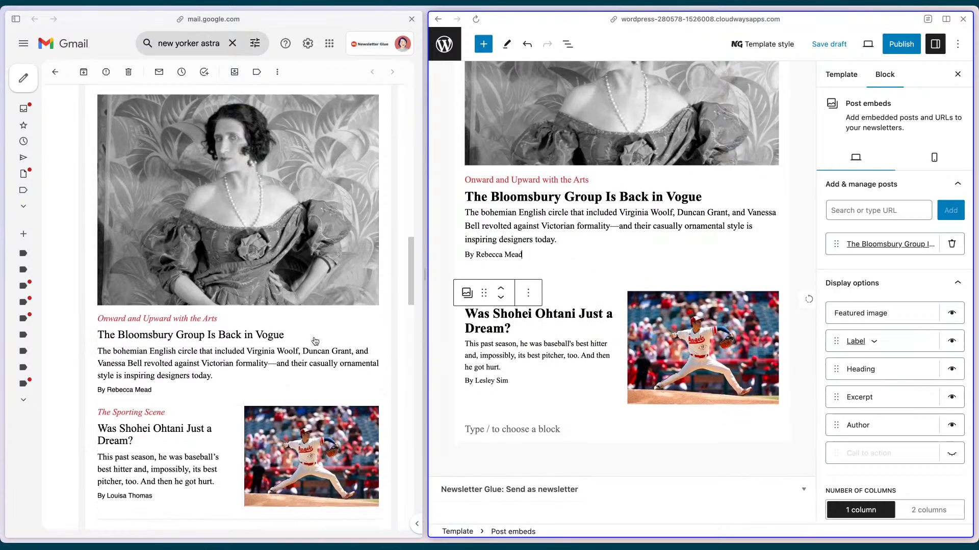
scroll(315, 341, "down", 2)
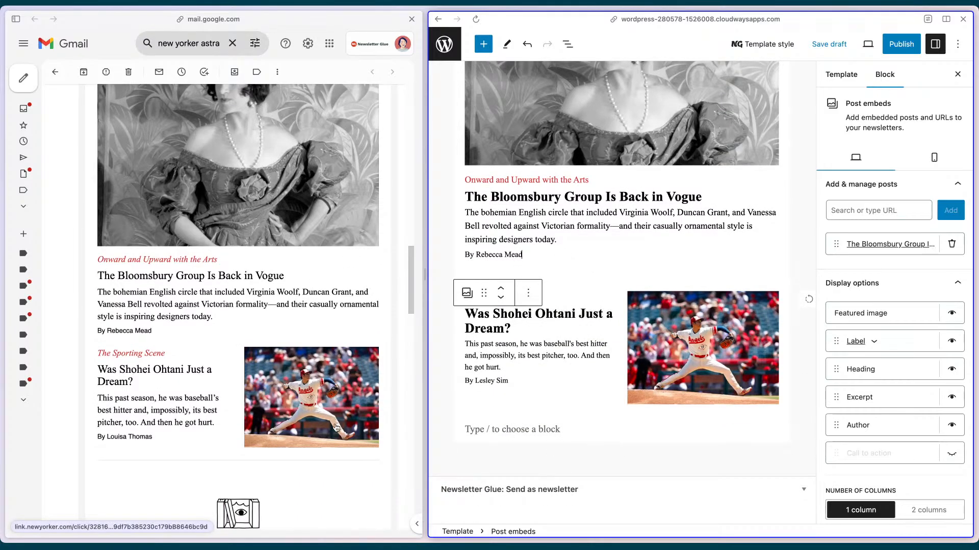
scroll(336, 428, "down", 3)
left_click(541, 427)
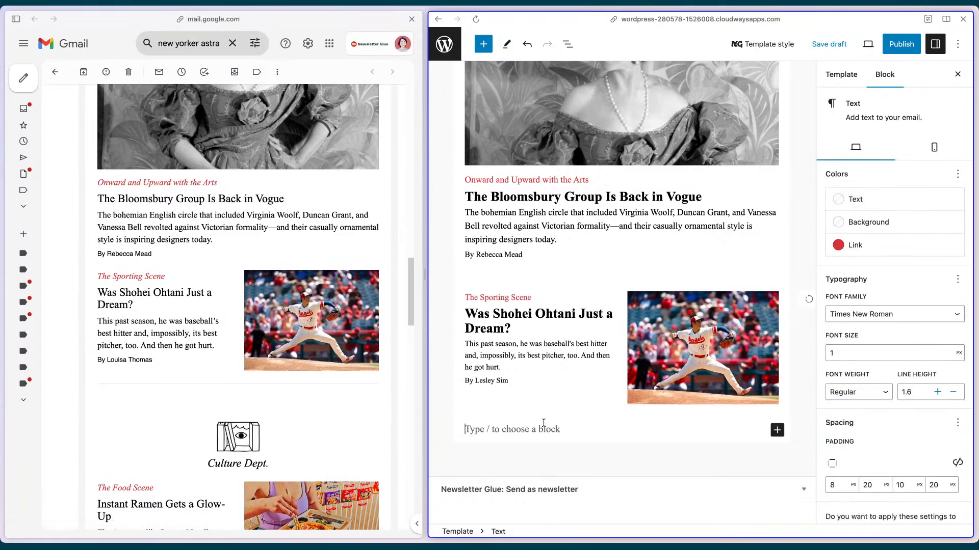
Try to select all of the News Desk section's blocks together on the canvas
scroll(607, 353, "up", 10)
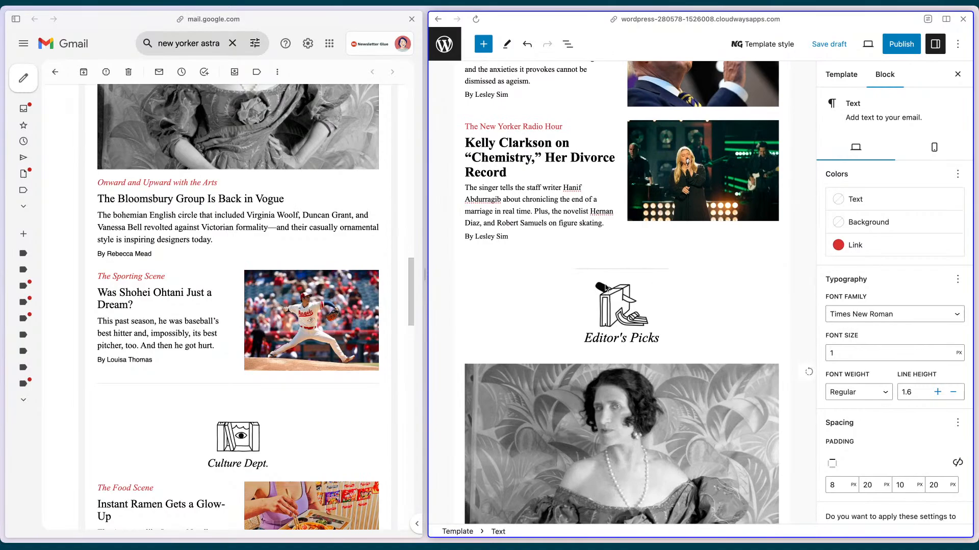
scroll(606, 288, "up", 3)
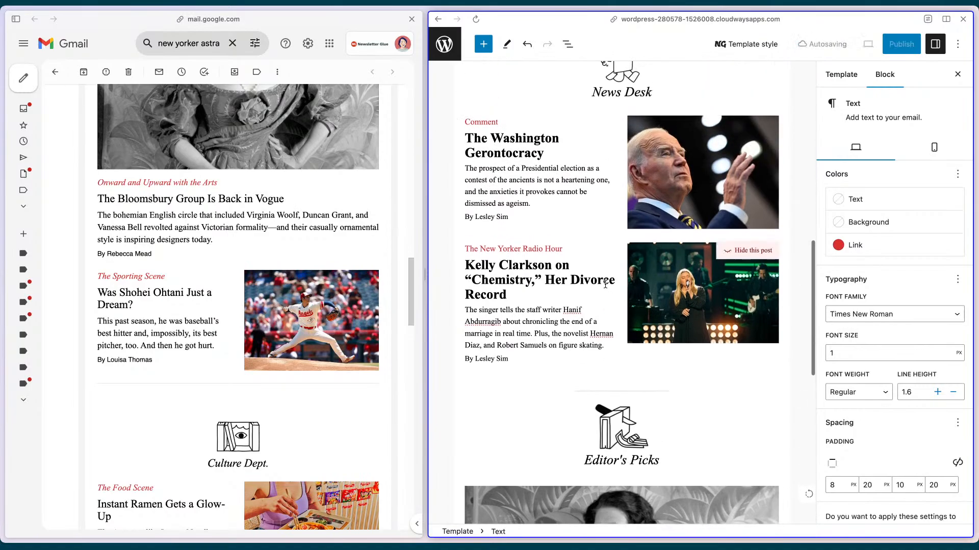
left_click(622, 327)
scroll(625, 255, "up", 3)
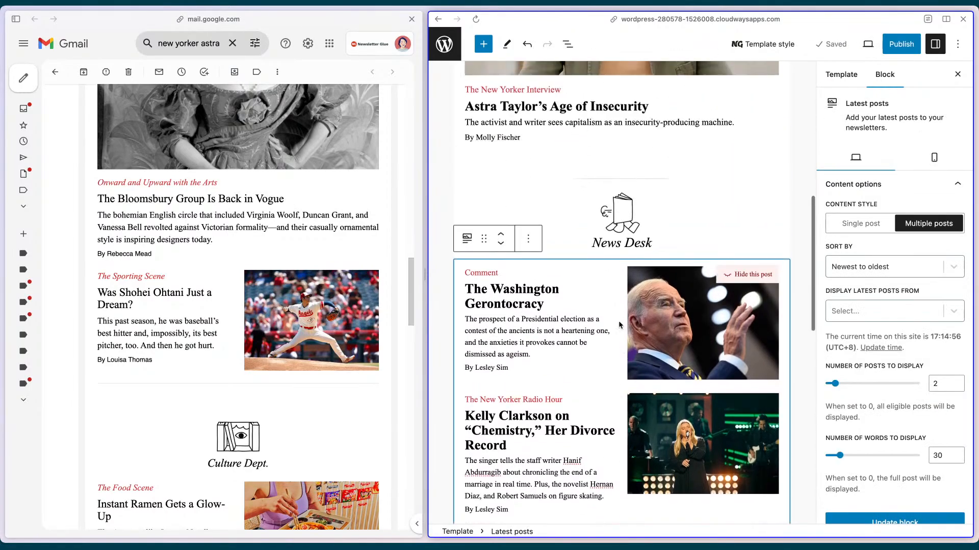
left_click(628, 225, "shift")
left_click(607, 179)
scroll(608, 179, "up", 7)
left_click(608, 181, "shift")
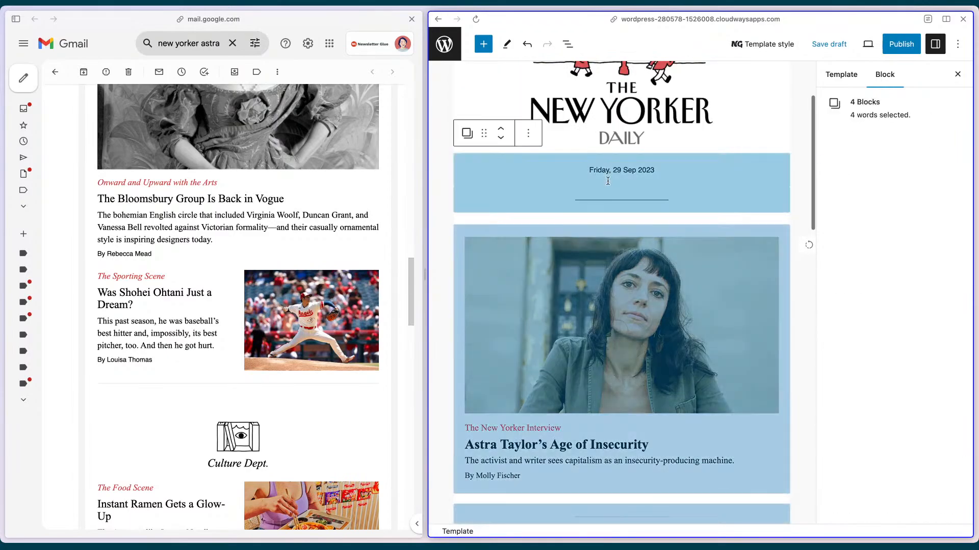
scroll(608, 184, "down", 15)
scroll(608, 185, "up", 6)
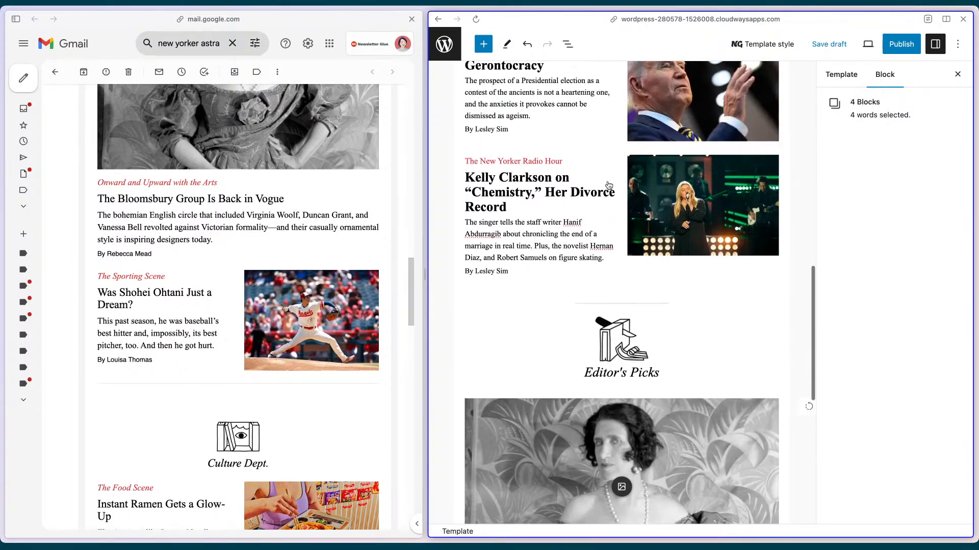
Duplicate the News Desk section's divider text, image, heading and latest posts blocks together from the block list
left_click(562, 91)
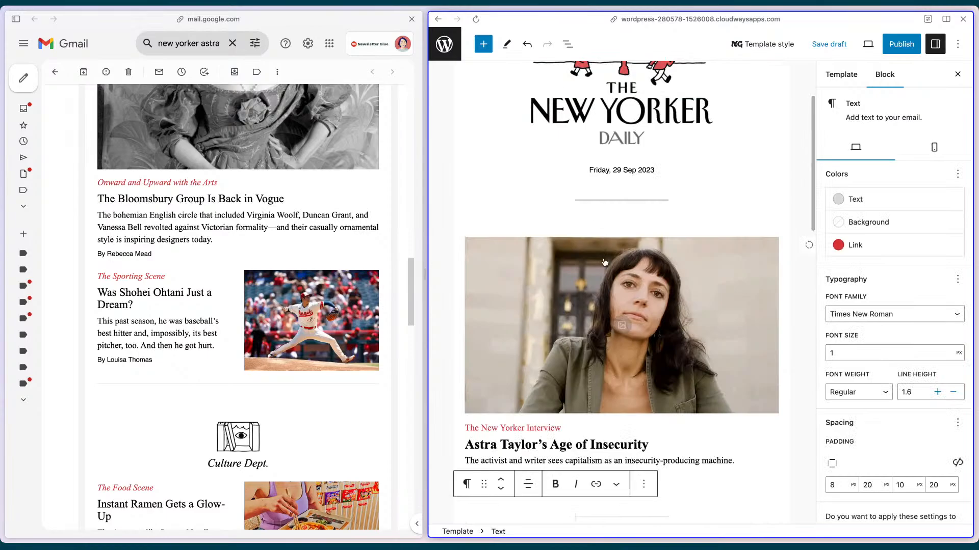
scroll(615, 319, "down", 9)
left_click(577, 45)
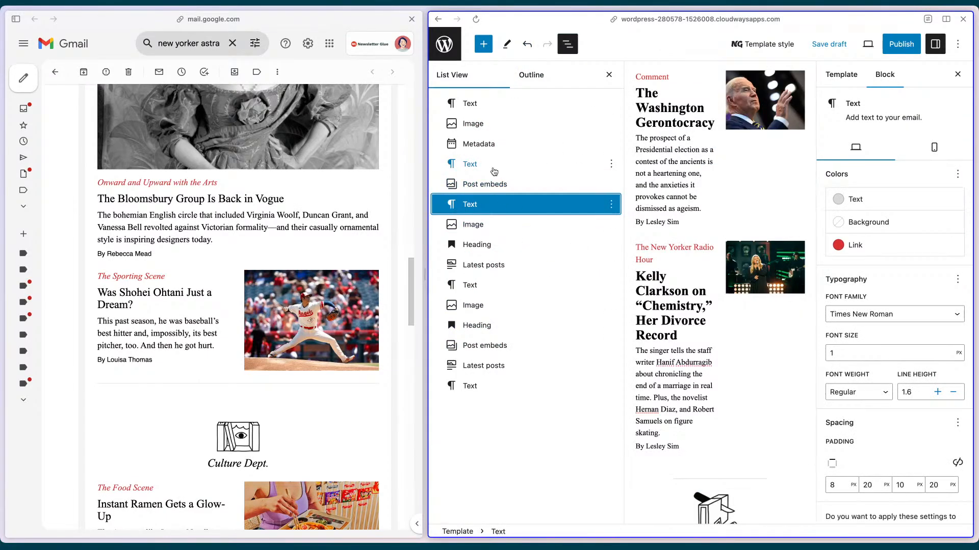
left_click(517, 266, "shift")
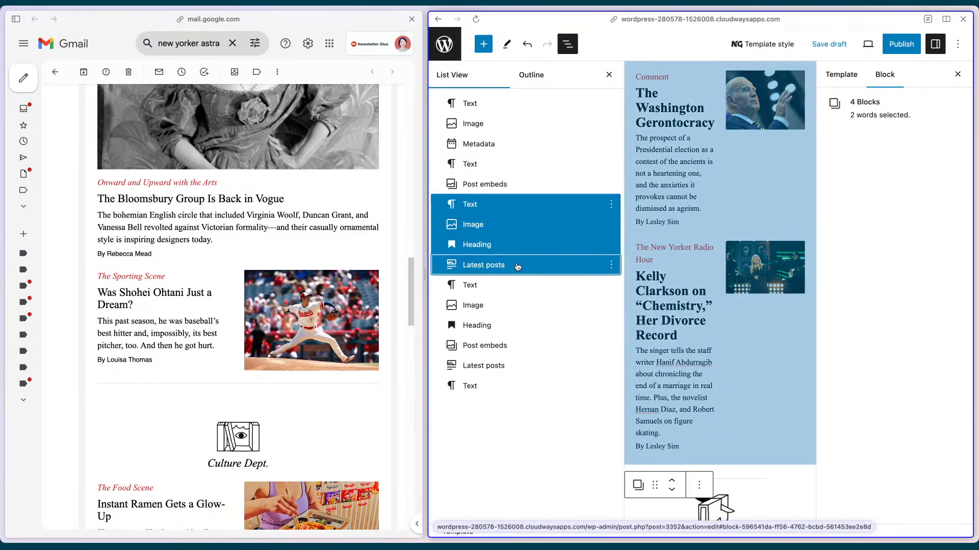
left_click(611, 204)
left_click(634, 253)
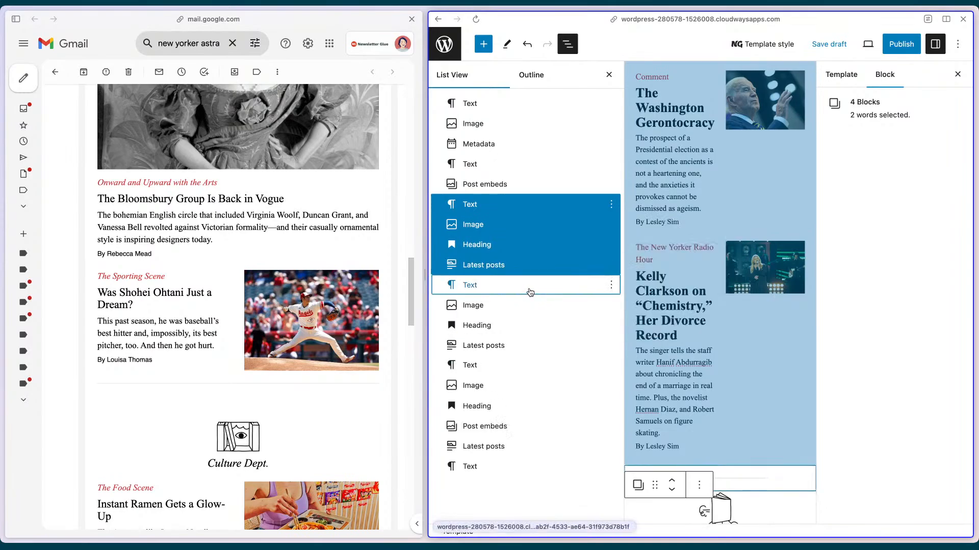
Move the four duplicated News Desk blocks together to the end of the template, below the last text block
left_click(530, 292)
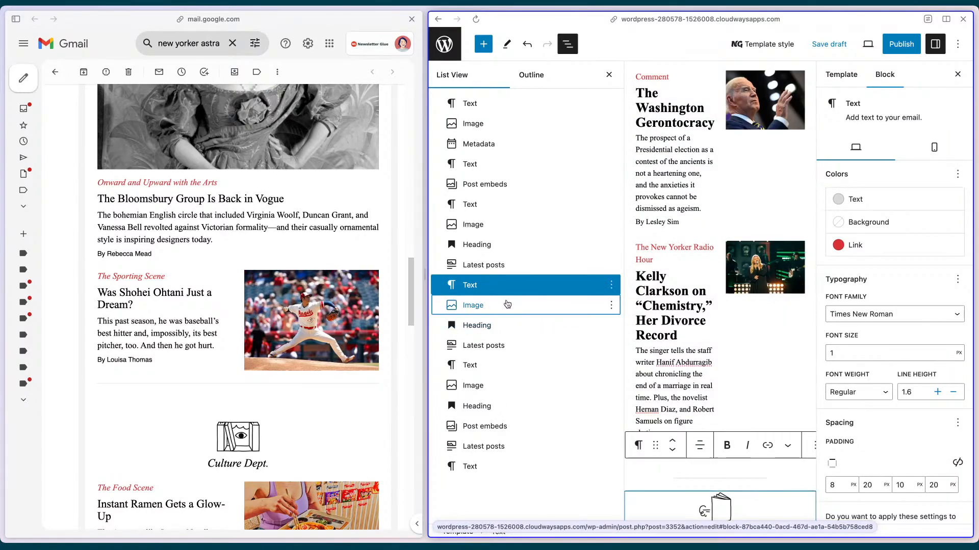
left_click(516, 325, "shift")
left_click(525, 346, "shift")
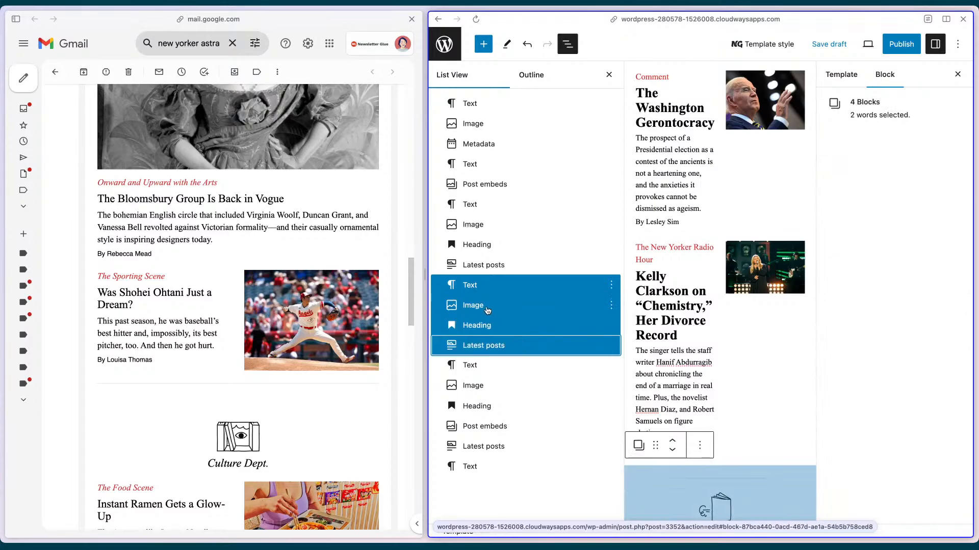
left_click_drag(480, 304, 509, 477)
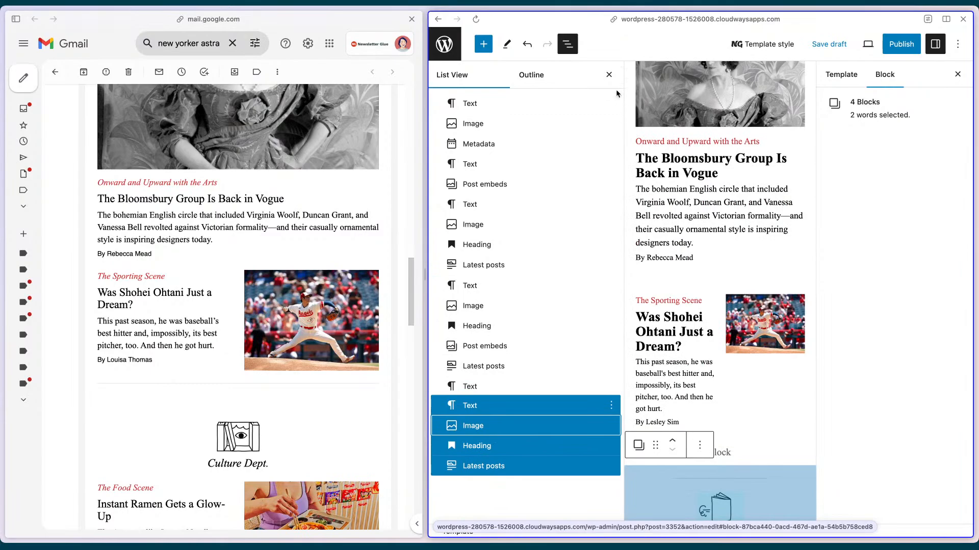
left_click(609, 75)
scroll(727, 391, "down", 5)
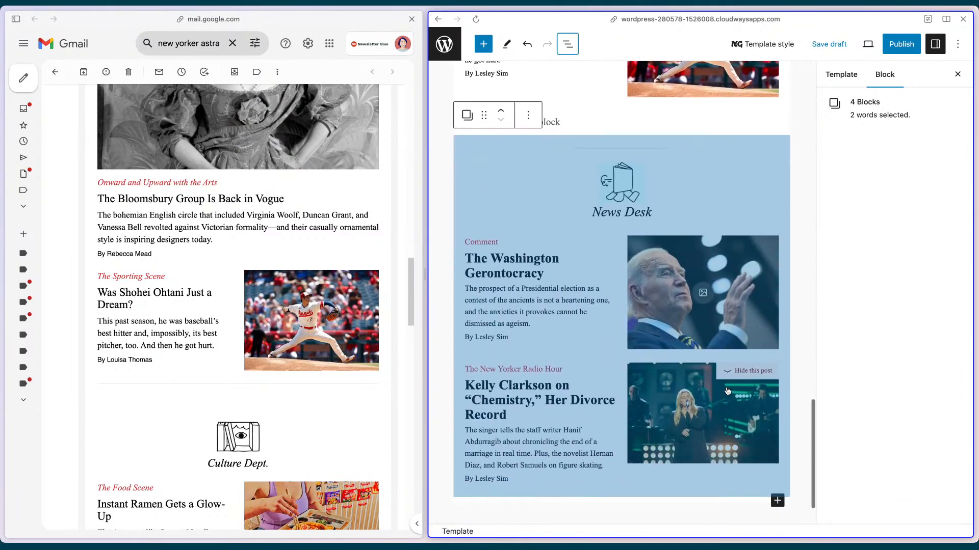
Replace the duplicated section's walking-book image with the eye-and-curtain drawing from the media library and shrink it to a small icon above the heading
scroll(727, 391, "down", 1)
left_click(623, 142)
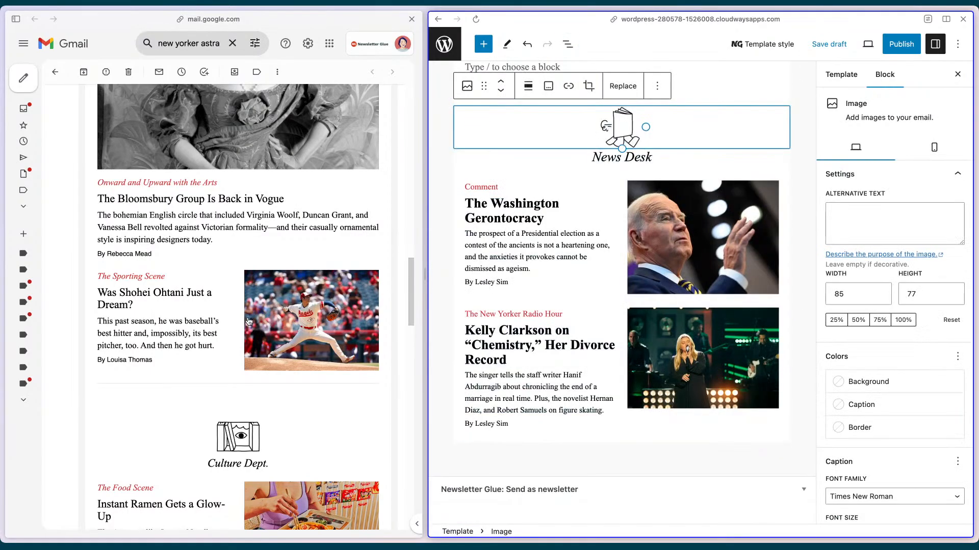
scroll(249, 322, "down", 5)
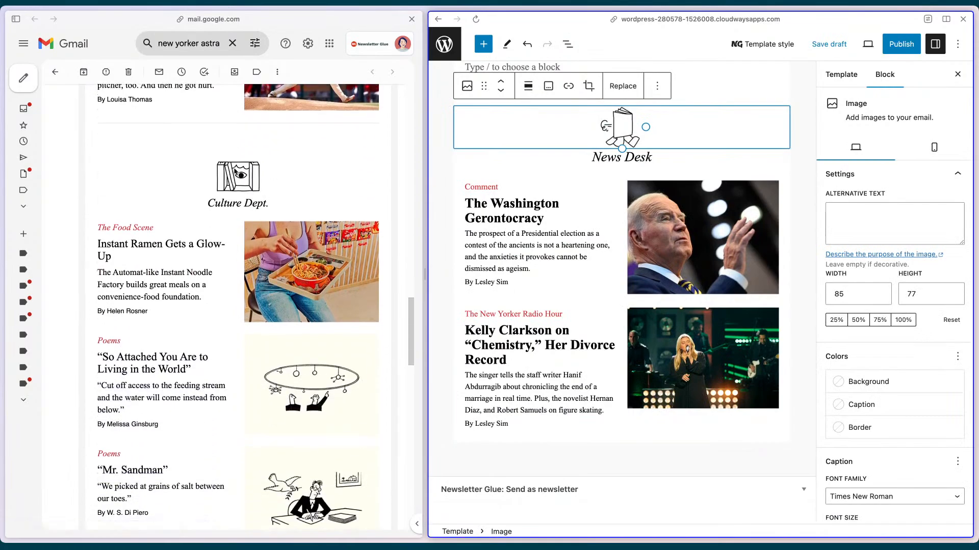
left_click(623, 86)
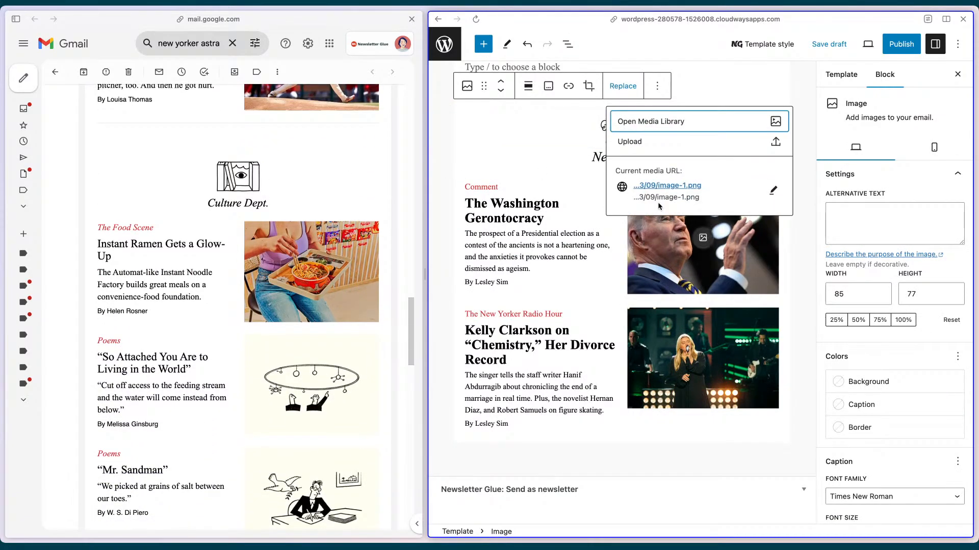
left_click(649, 123)
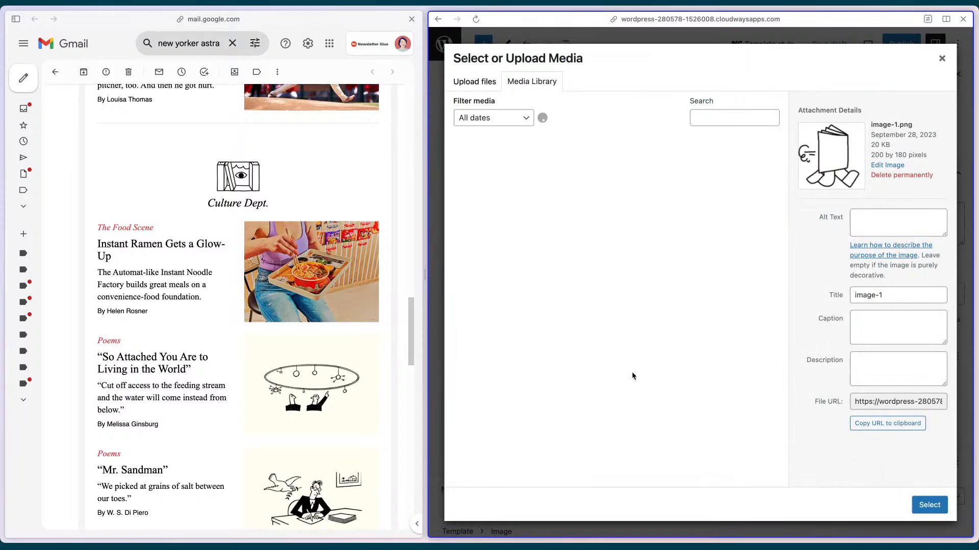
scroll(574, 294, "down", 2)
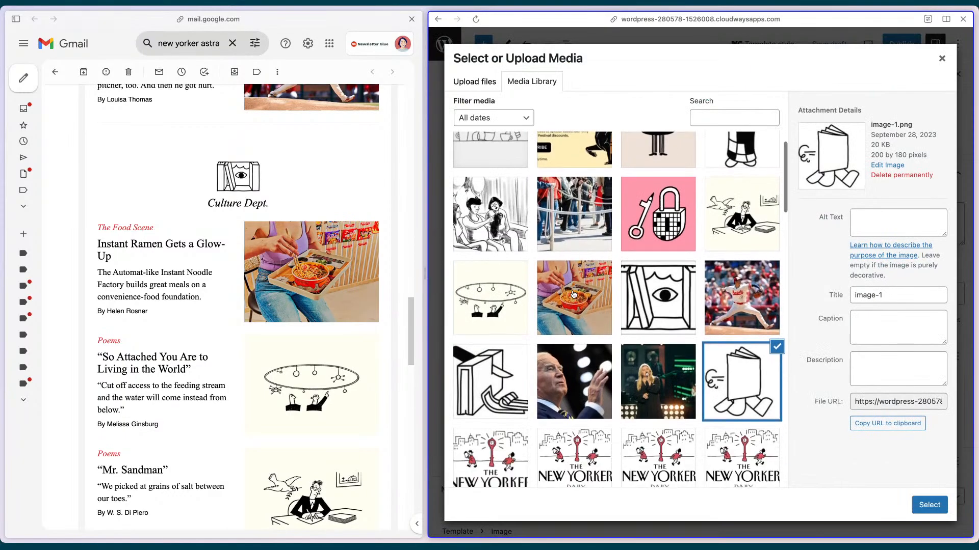
left_click(665, 300)
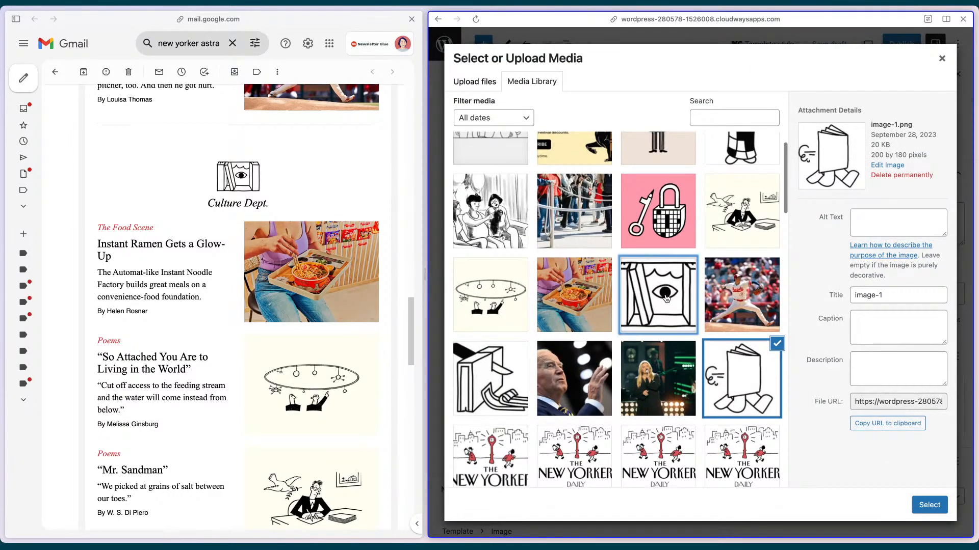
left_click(936, 505)
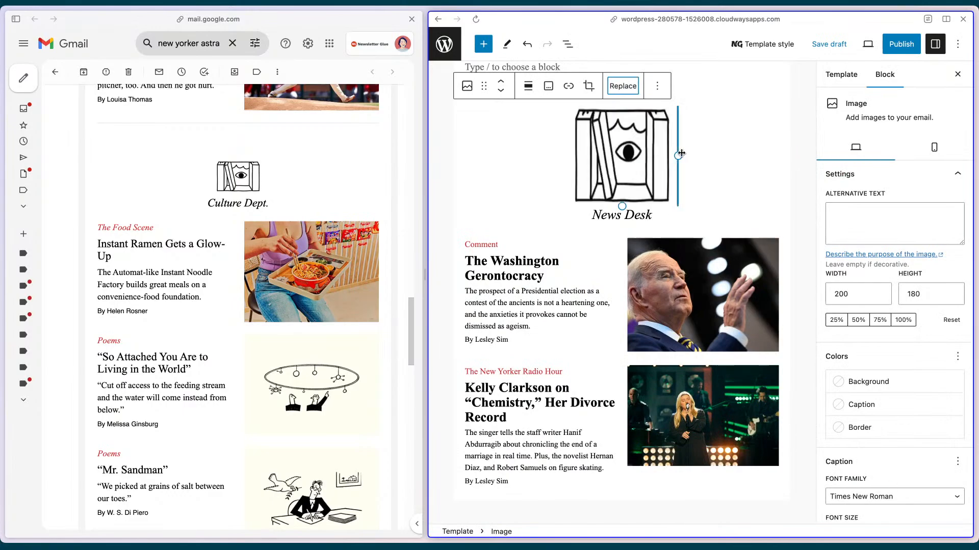
left_click_drag(678, 156, 619, 139)
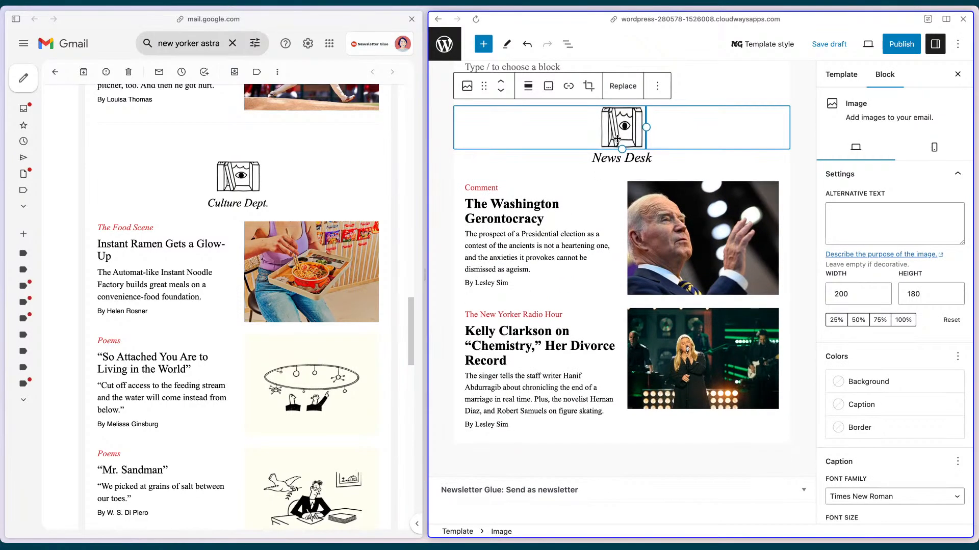
Change the duplicated section's heading text to "Culture Dept."
triple_click(608, 159)
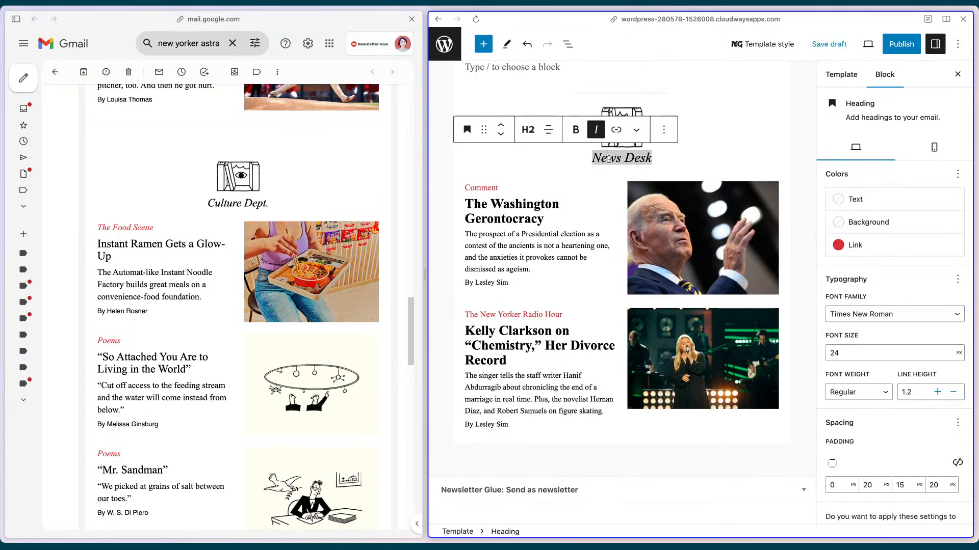
key("Left")
type("C")
type("ulture Dept.")
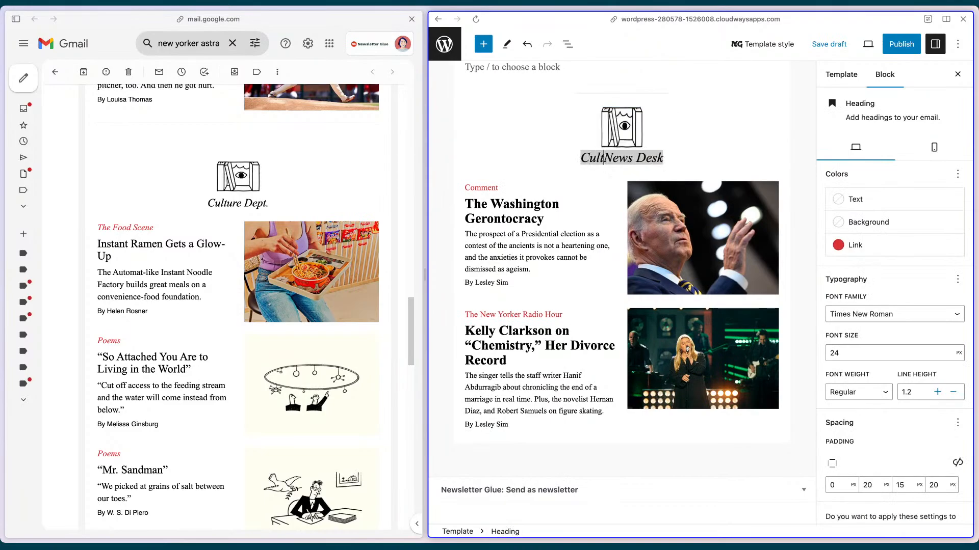
key("Delete")
key("Delete")
key("Delete")
key("Delete")
key("Delete")
key("Delete")
key("Delete")
key("Delete")
key("Delete")
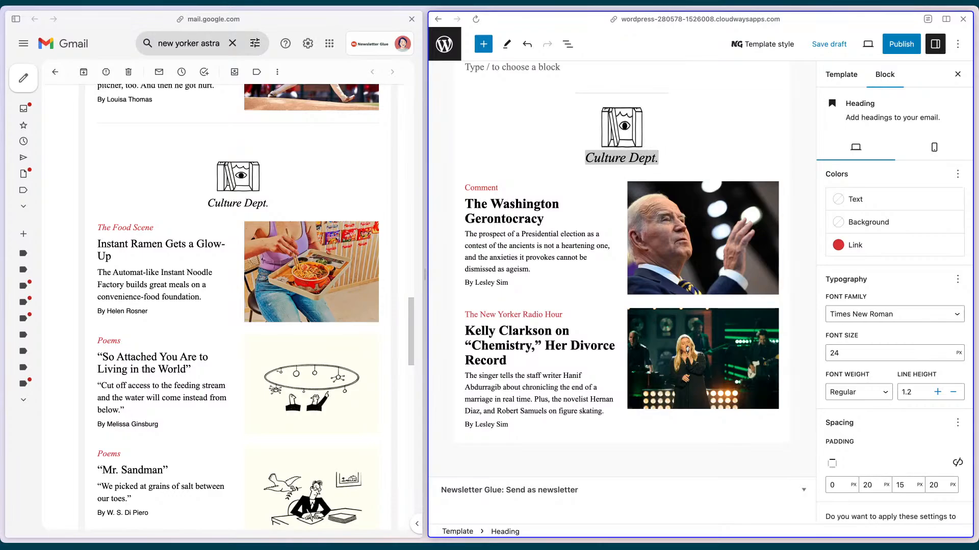
Set the Culture Dept. latest posts block to display 3 posts and update the block
left_click(608, 293)
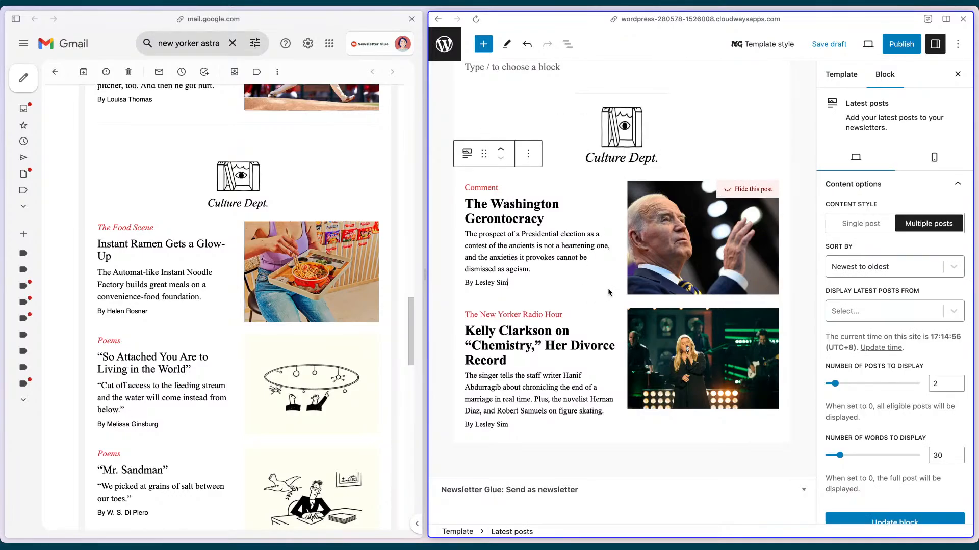
scroll(280, 350, "down", 3)
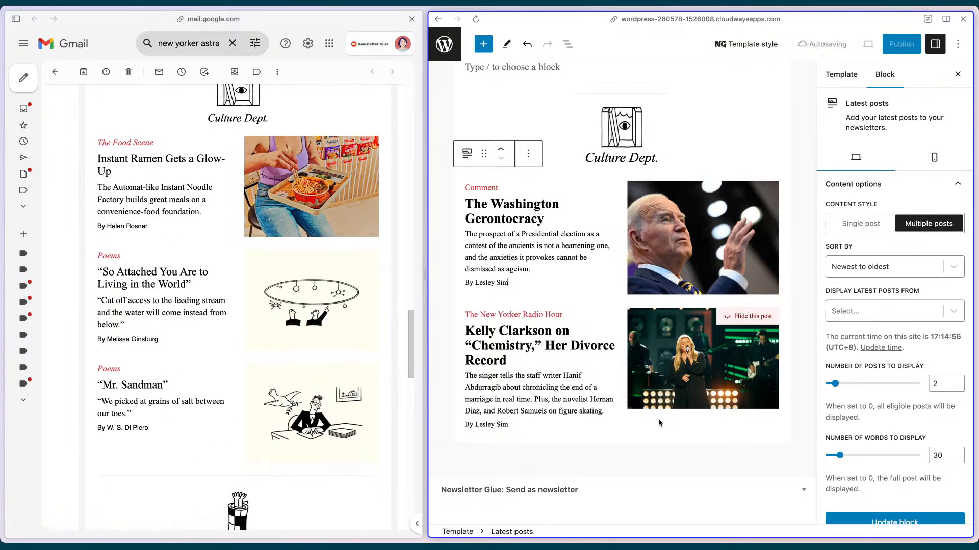
left_click(957, 384)
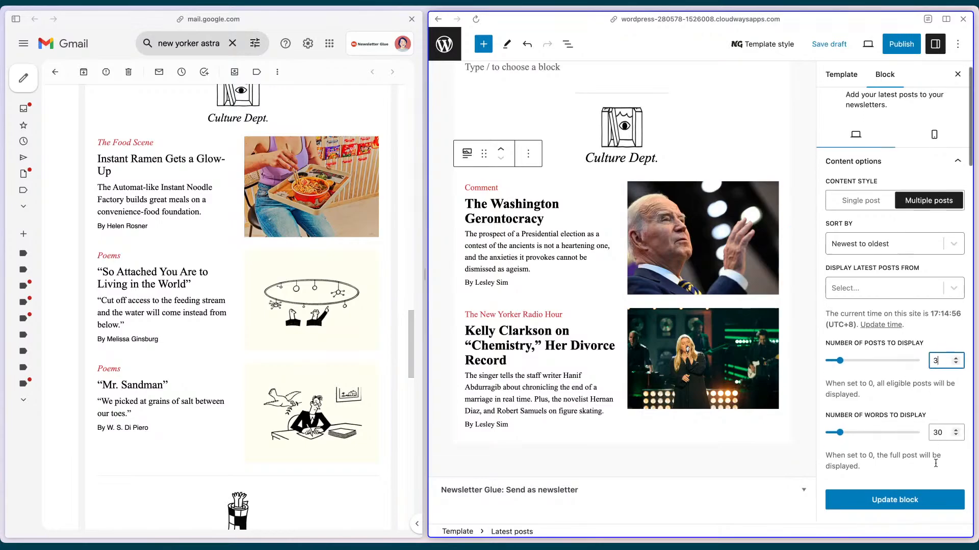
scroll(918, 469, "down", 2)
left_click(904, 482)
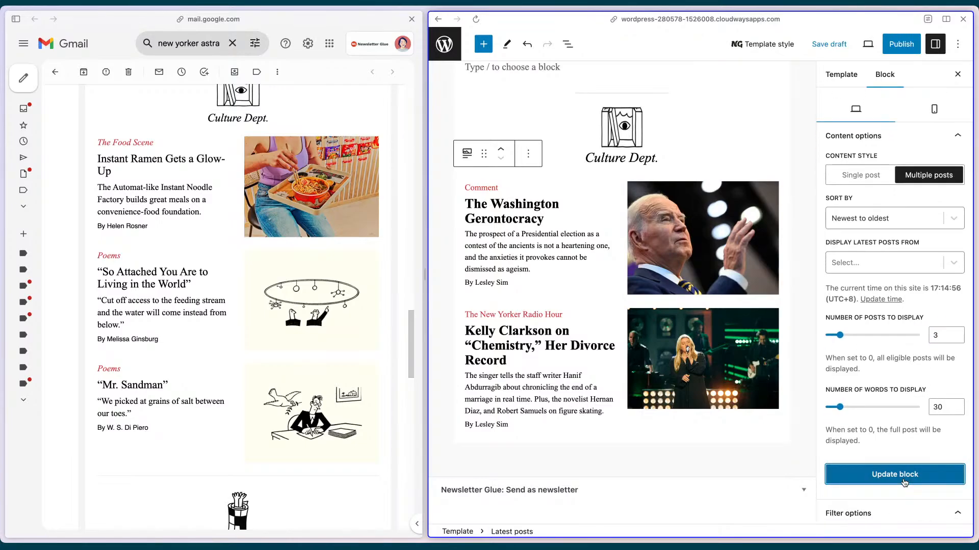
left_click(895, 476)
Replace the latest posts block's included categories with The Food Scene and Poems, and update the block
scroll(704, 358, "down", 1)
scroll(912, 402, "down", 10)
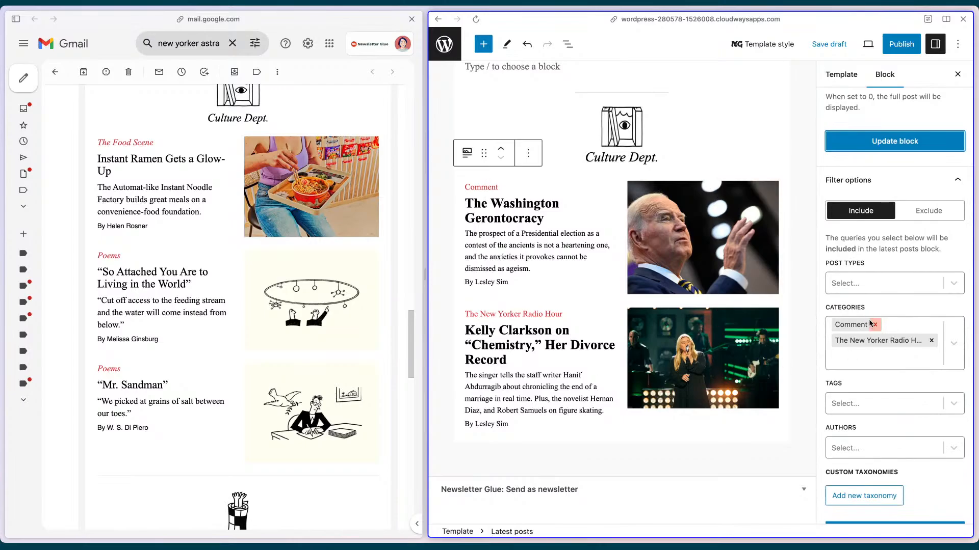
left_click(875, 325)
left_click(931, 326)
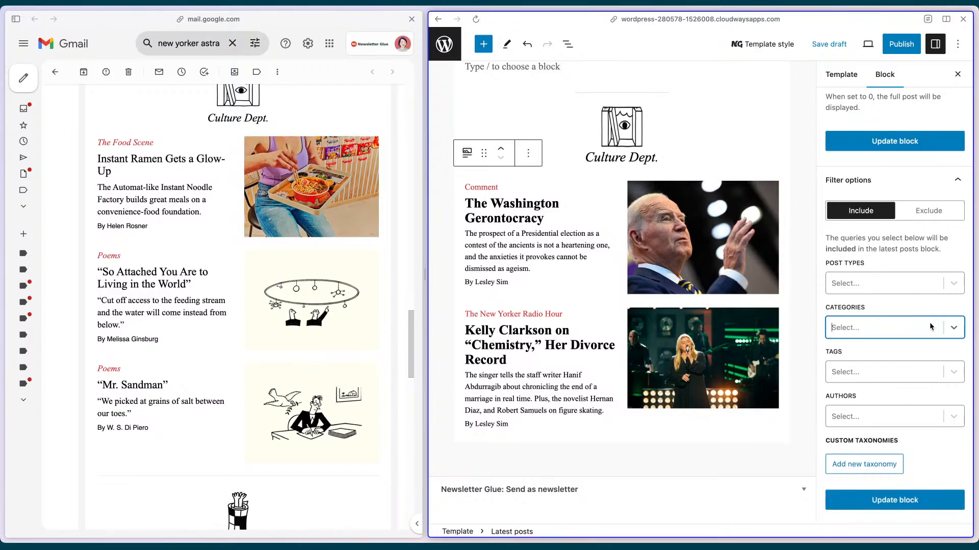
left_click(954, 329)
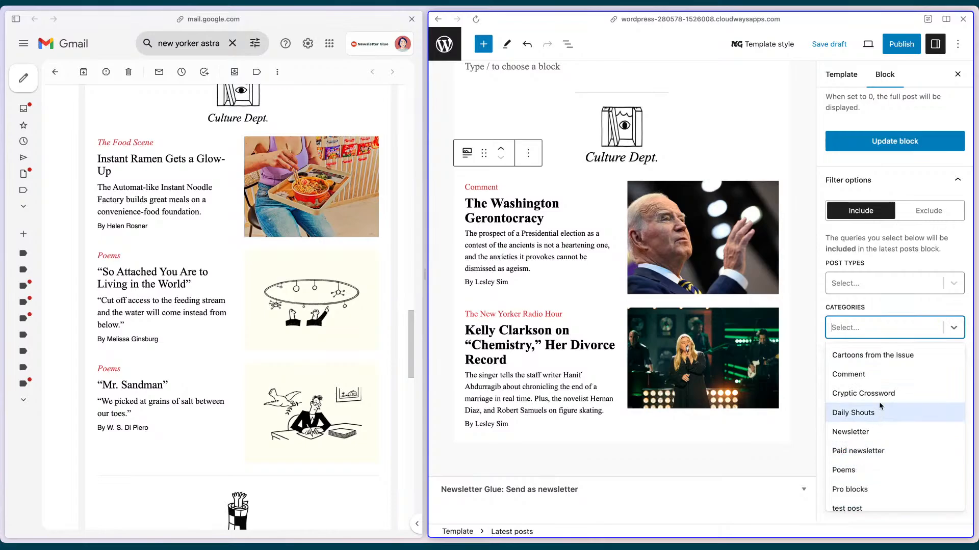
scroll(889, 423, "down", 4)
left_click(897, 441)
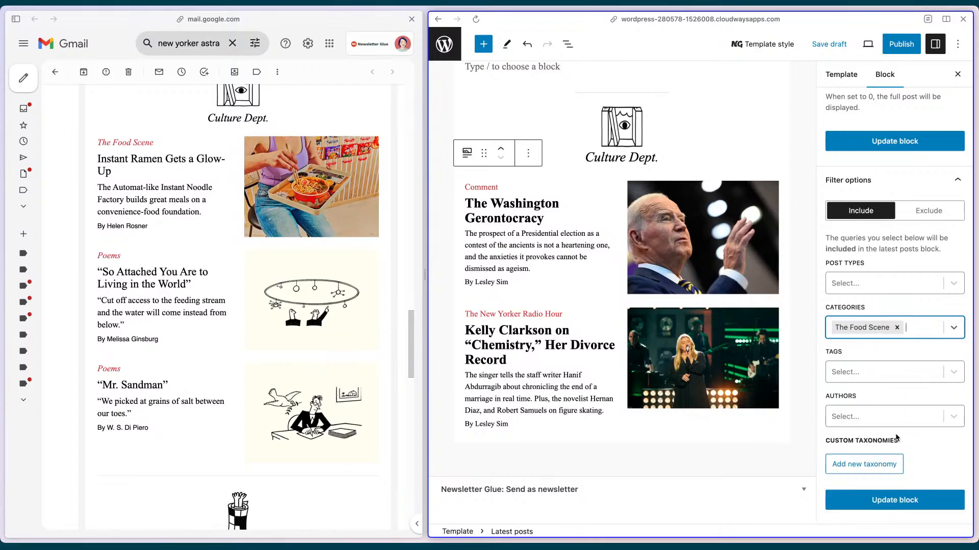
left_click(936, 328)
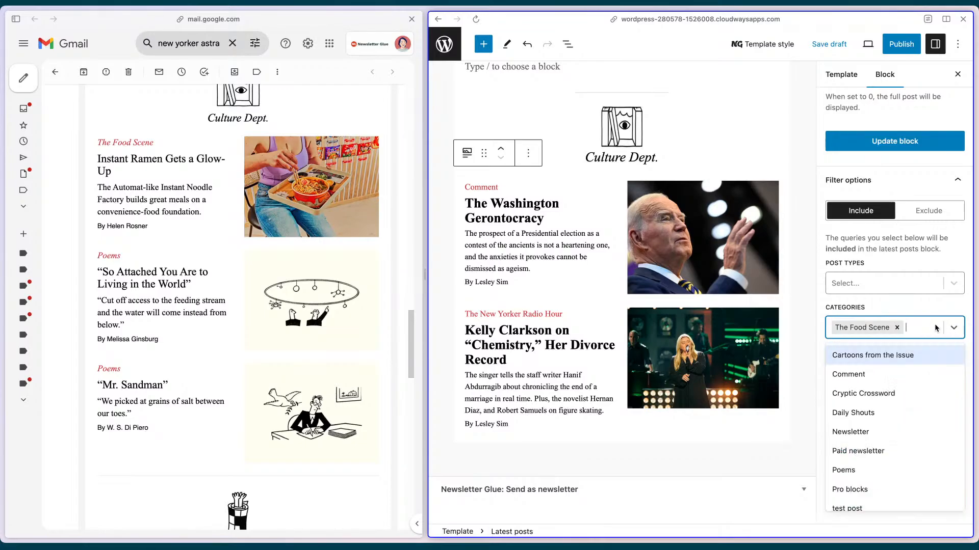
left_click(934, 474)
left_click(912, 516)
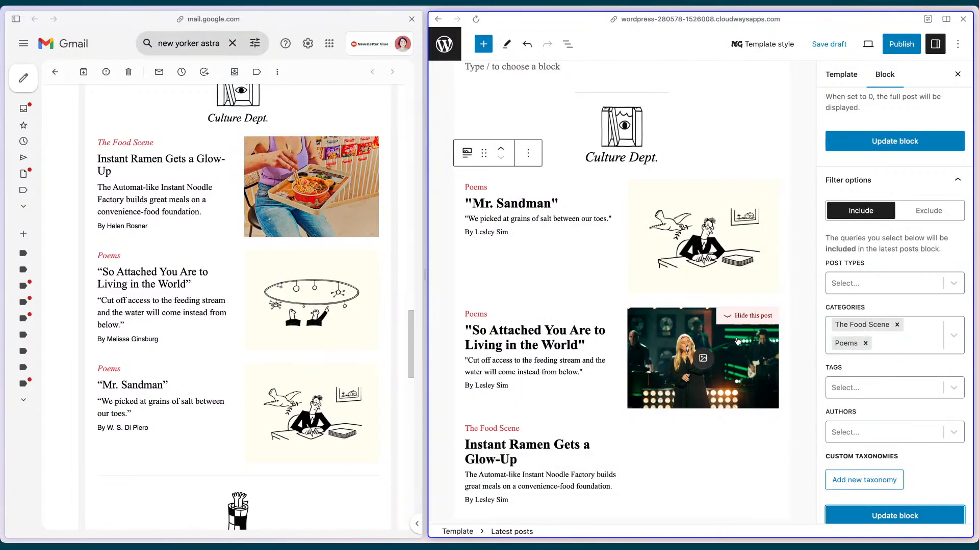
Sort the Culture Dept. posts from oldest to newest and update the block
scroll(701, 312, "down", 1)
scroll(719, 326, "down", 3)
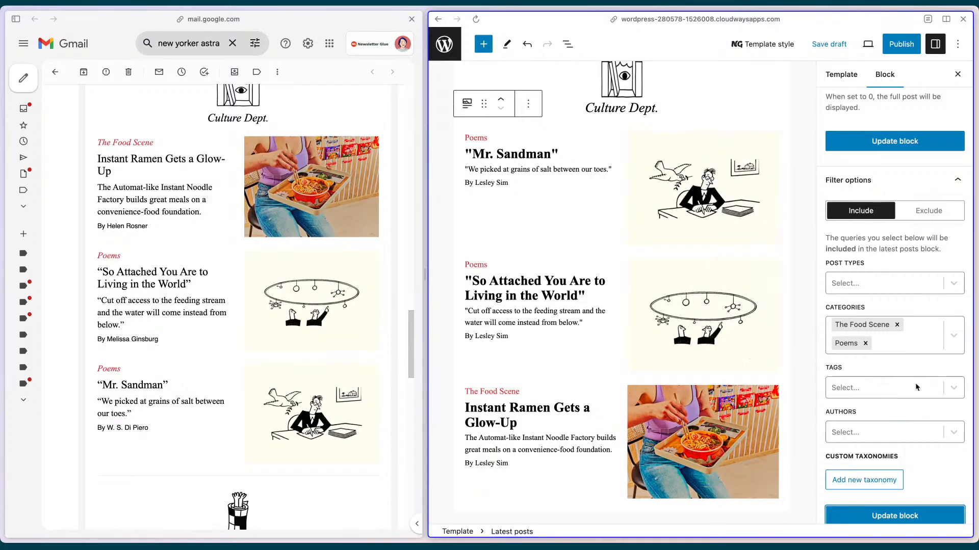
scroll(915, 387, "up", 10)
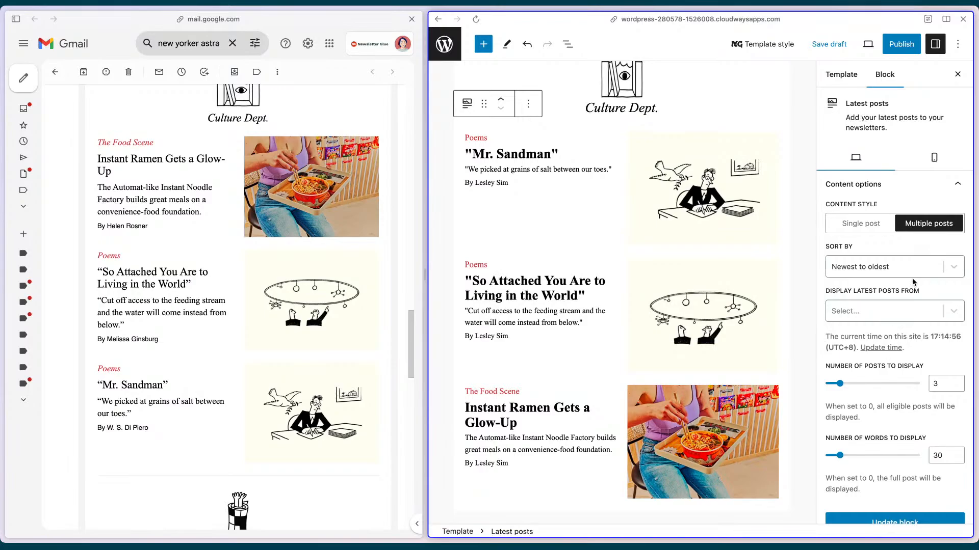
left_click(956, 268)
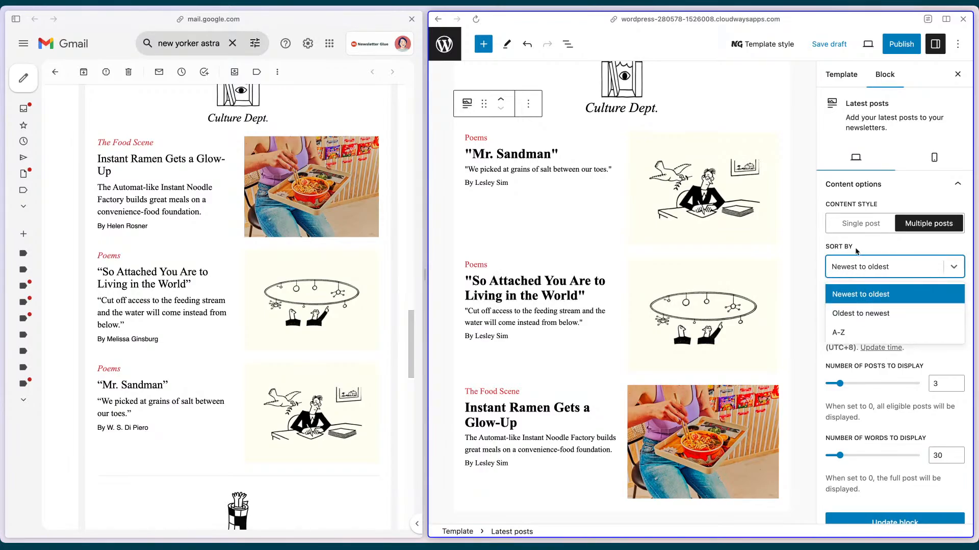
left_click(866, 314)
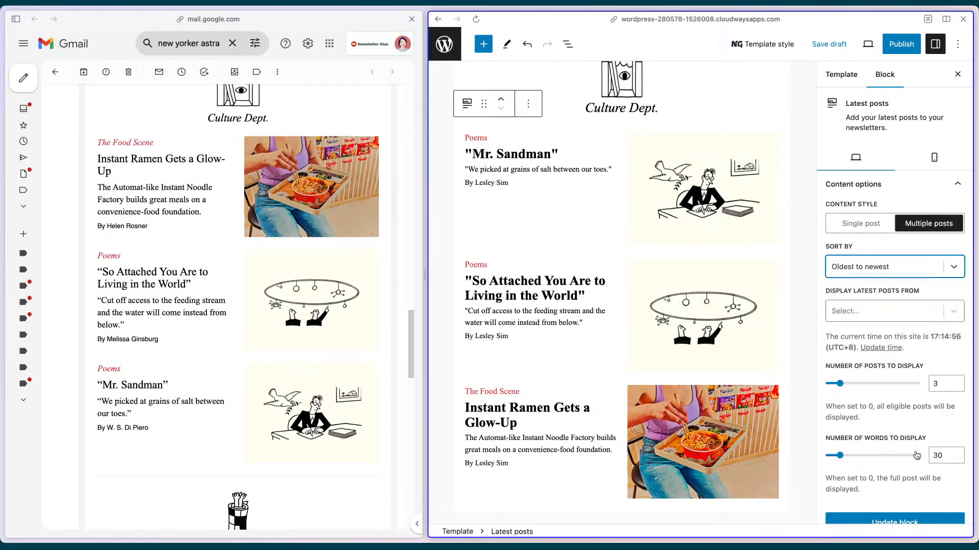
scroll(916, 455, "down", 1)
left_click(938, 487)
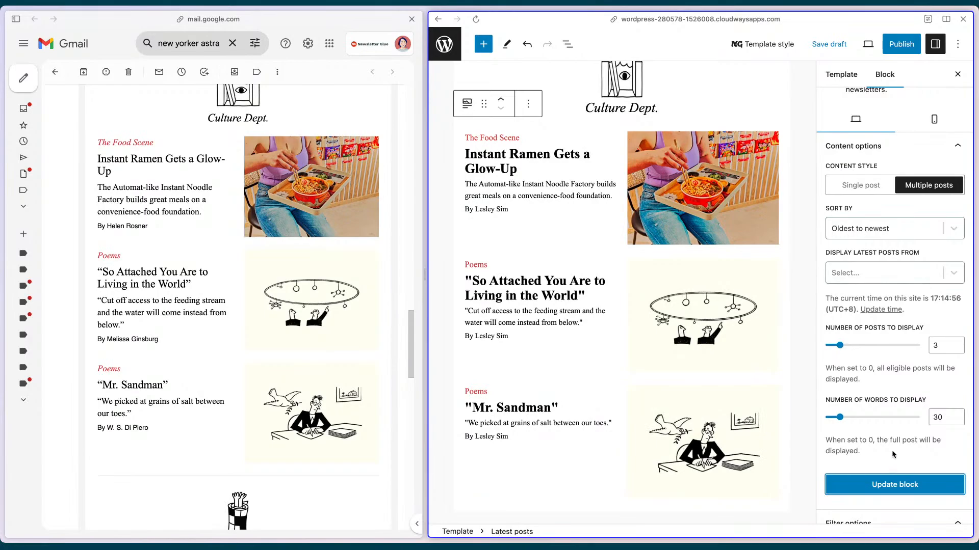
Replace the author names in the bylines of the three Culture Dept. posts with the ones from the reference email
scroll(660, 321, "down", 2)
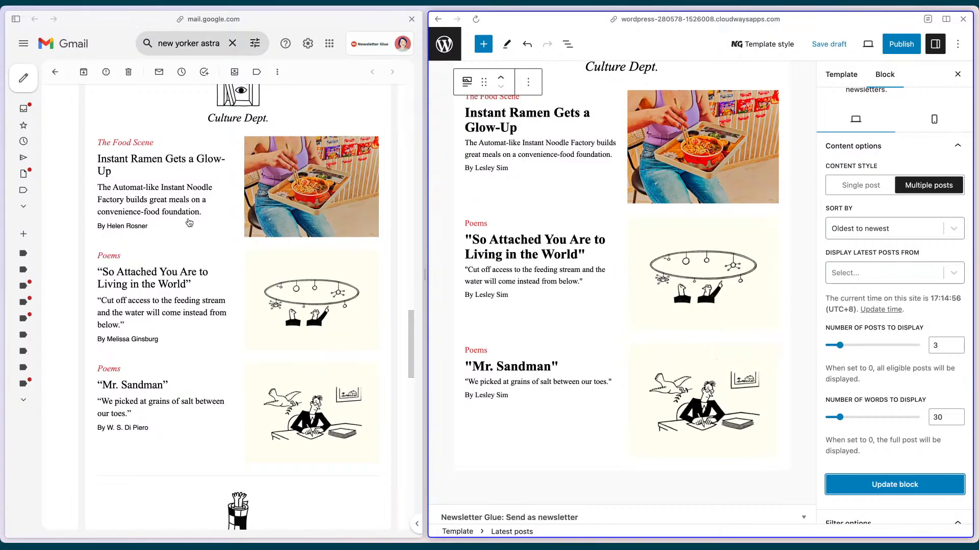
left_click(496, 167)
left_click_drag(511, 169, 476, 167)
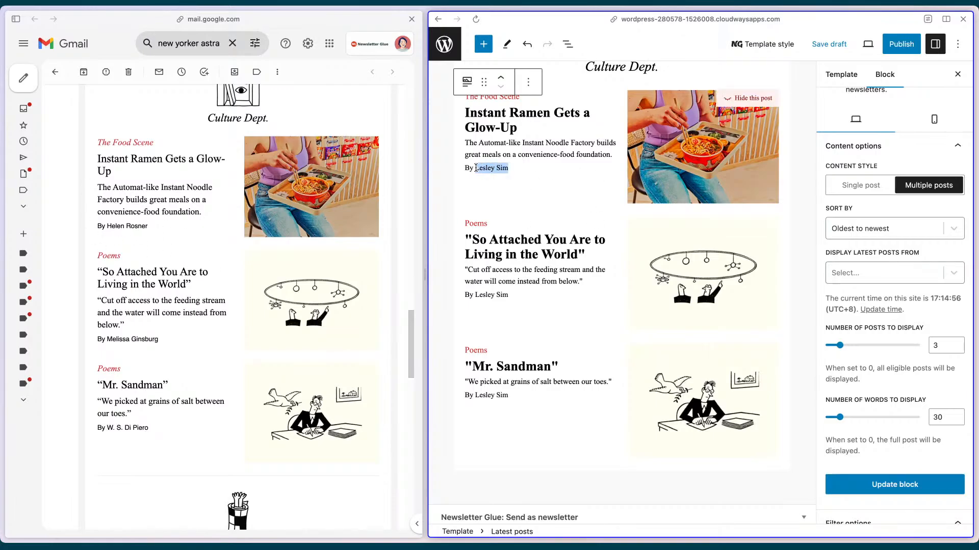
type("Hele")
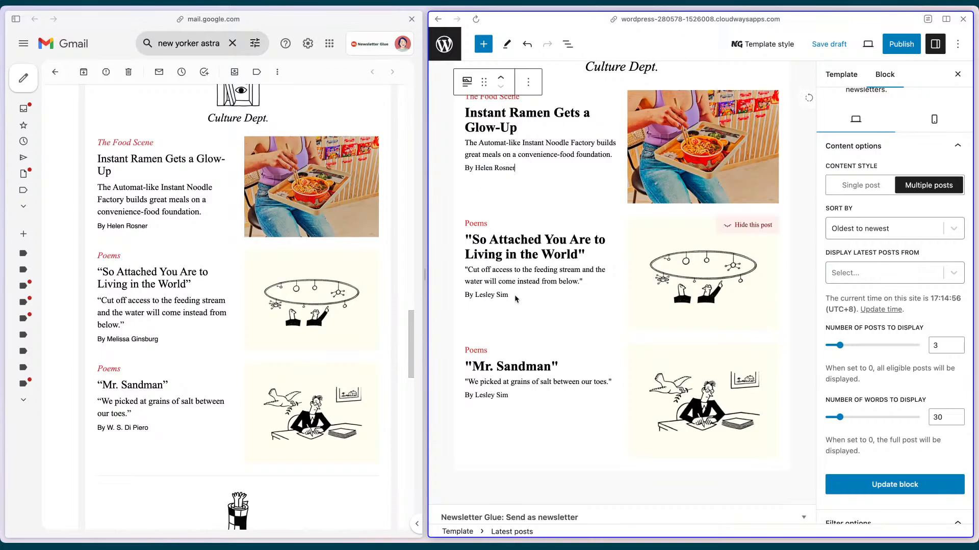
left_click_drag(510, 296, 470, 294)
type("Melissa")
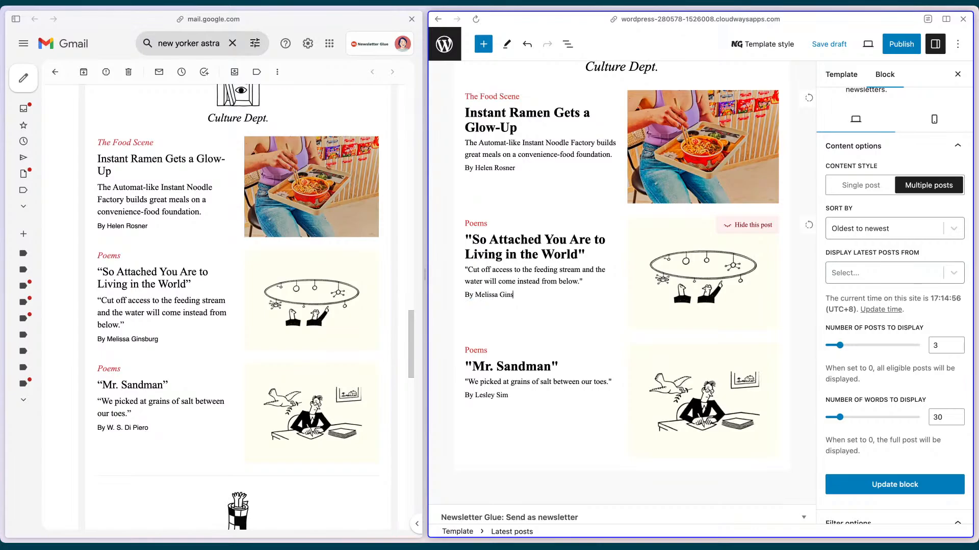
type(" Ginsburg")
left_click_drag(515, 397, 483, 396)
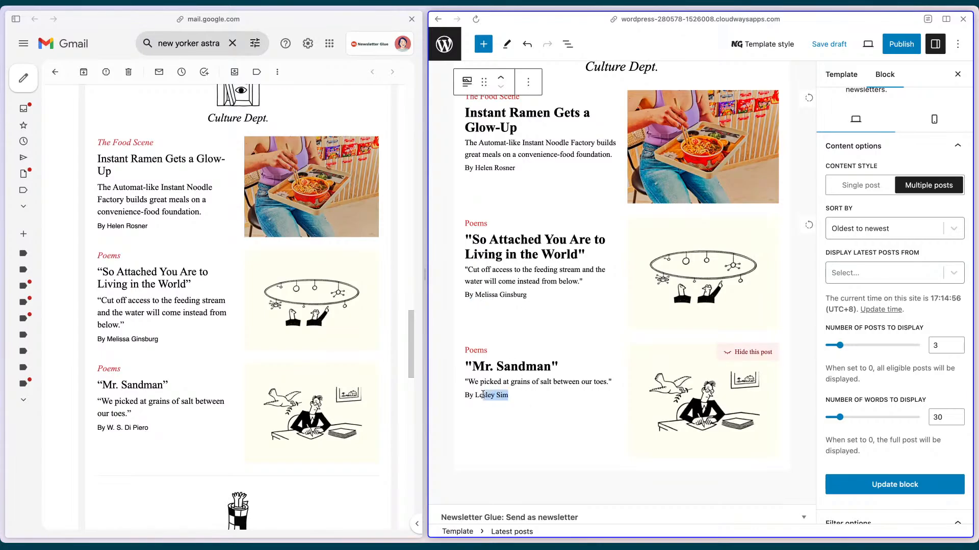
type("W. S")
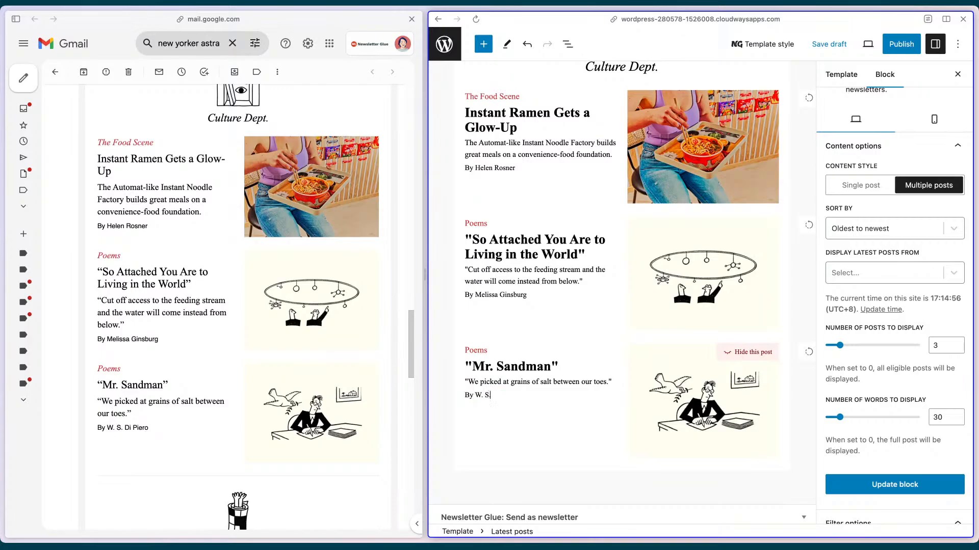
type(". Di Piero")
left_click(555, 468)
Duplicate the four blocks of the Culture Dept. section: the text divider, image, heading and latest posts
scroll(286, 444, "down", 2)
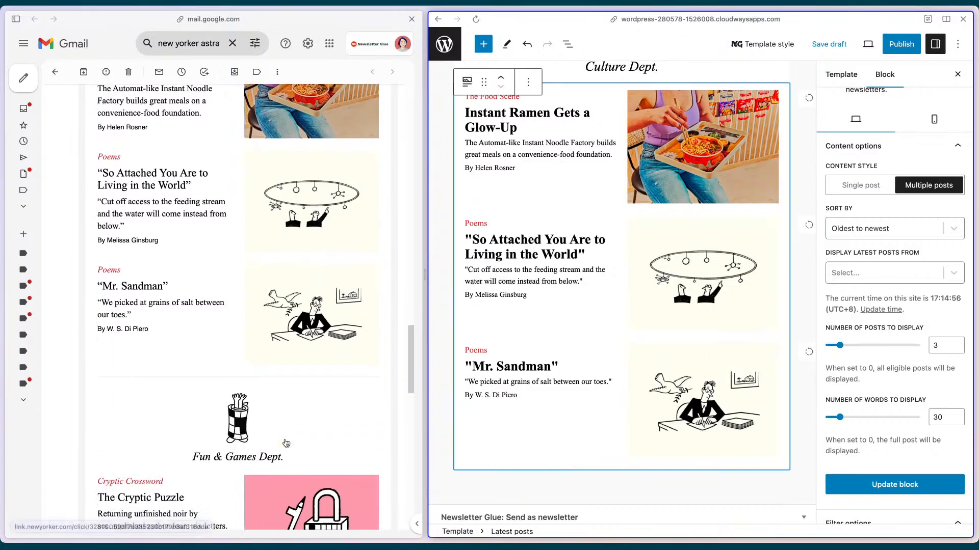
scroll(286, 444, "down", 6)
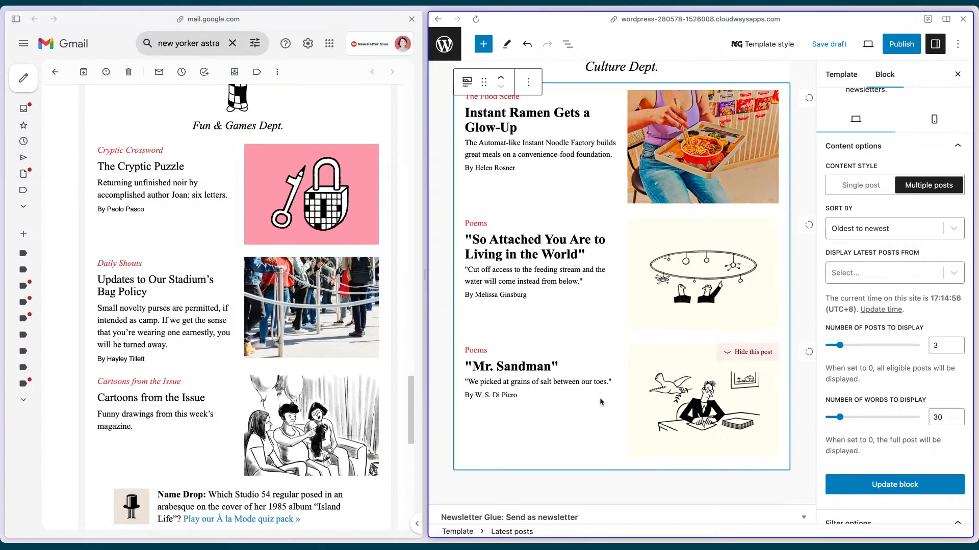
scroll(599, 397, "up", 2)
left_click(567, 47)
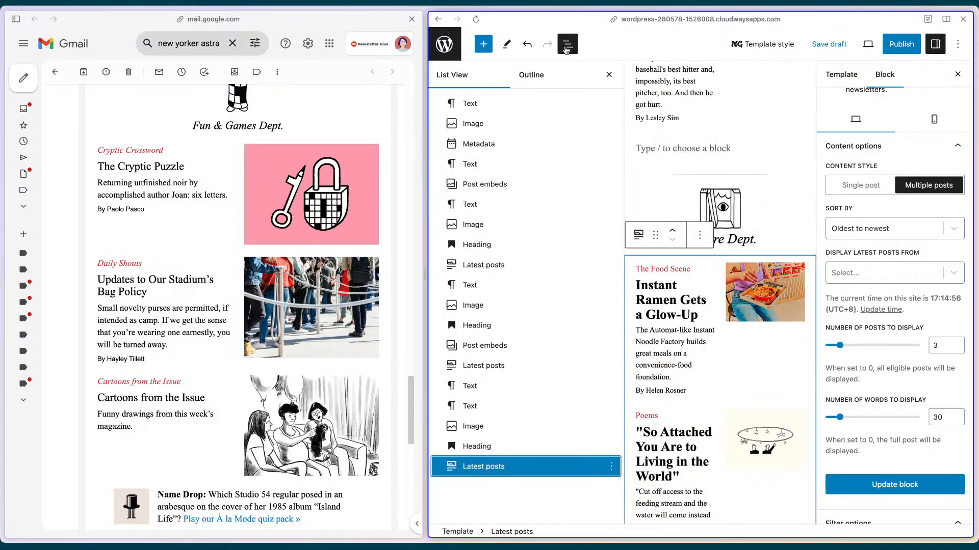
left_click(516, 406, "shift")
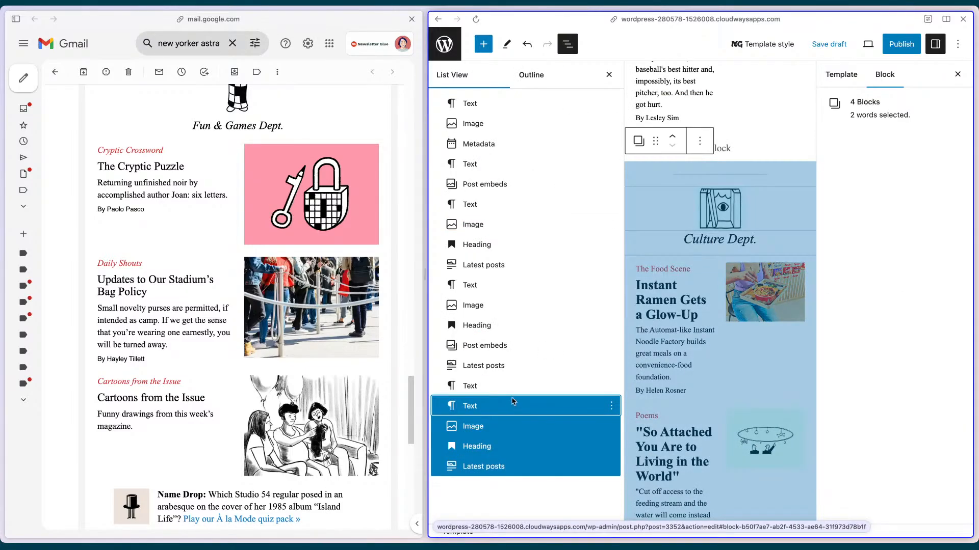
left_click(611, 406)
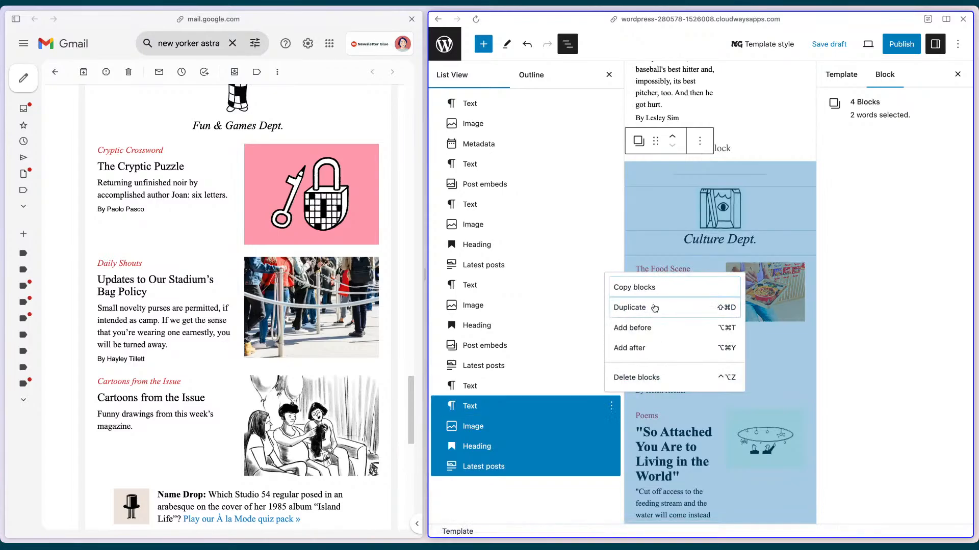
left_click(643, 307)
left_click(608, 75)
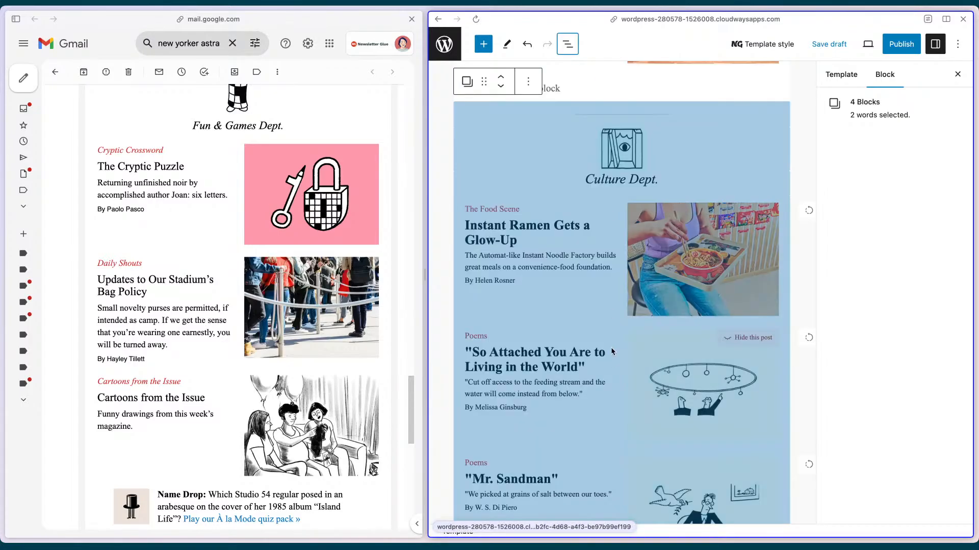
Try to replace the image in the duplicated Culture Dept. section with the checkered bag illustration from the media library
scroll(632, 425, "down", 7)
scroll(632, 426, "up", 5)
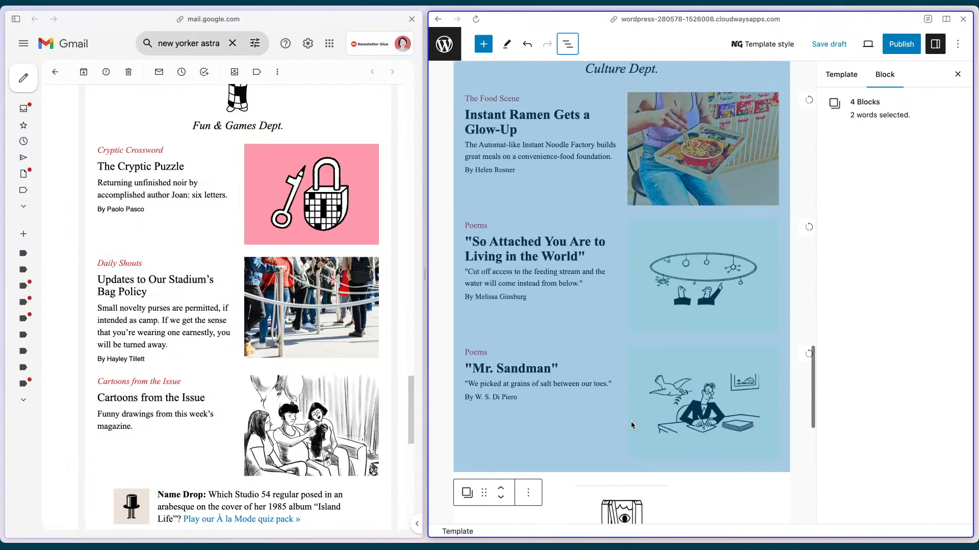
scroll(632, 426, "down", 3)
scroll(632, 426, "down", 3)
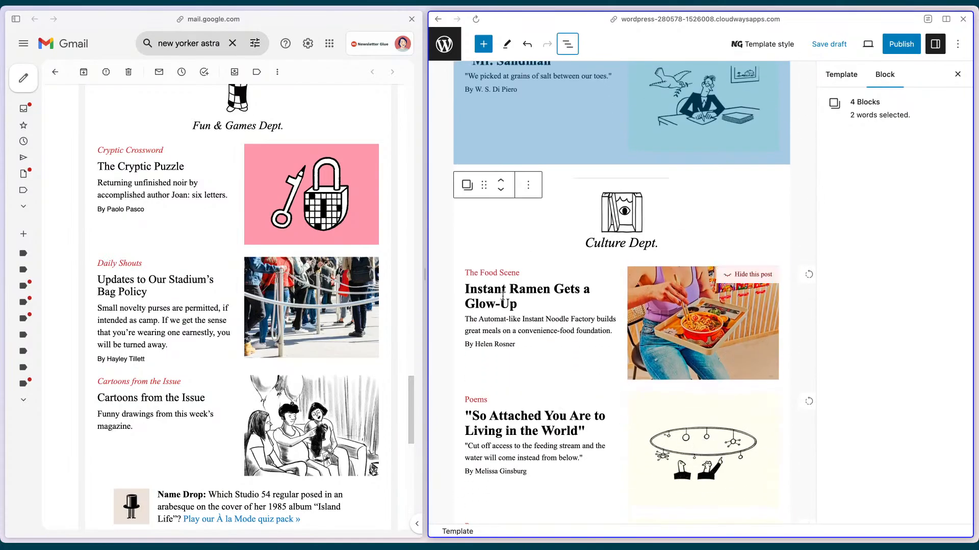
scroll(356, 292, "up", 3)
left_click(625, 214)
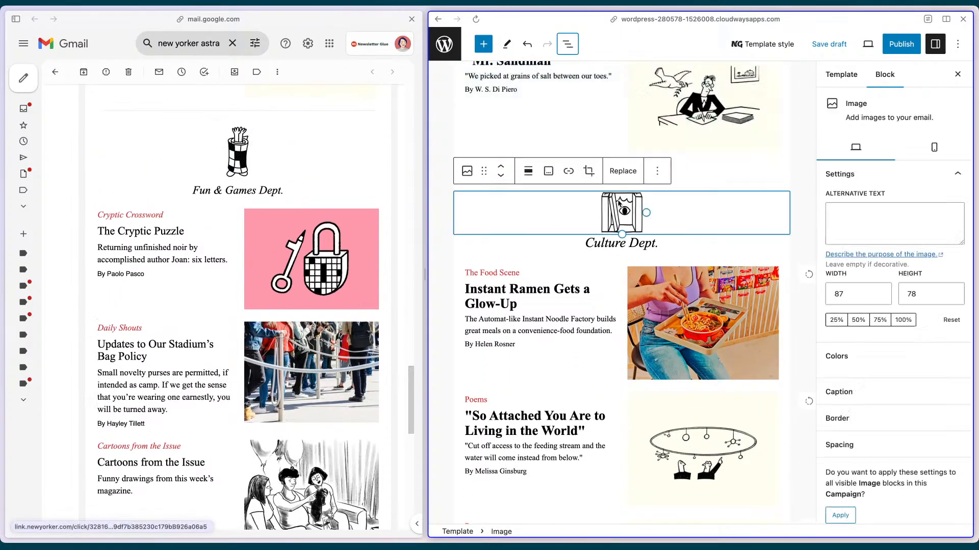
left_click(625, 169)
left_click(671, 210)
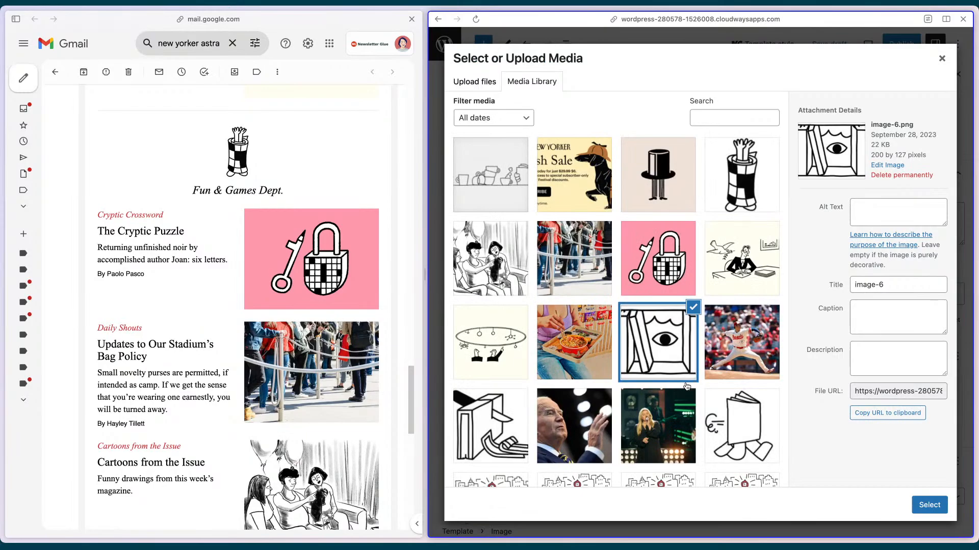
left_click(755, 171)
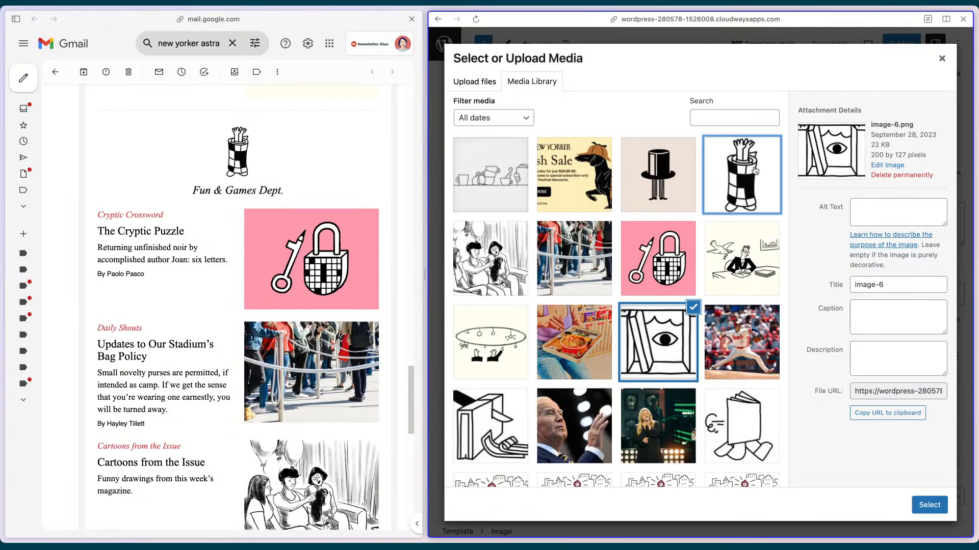
left_click(929, 505)
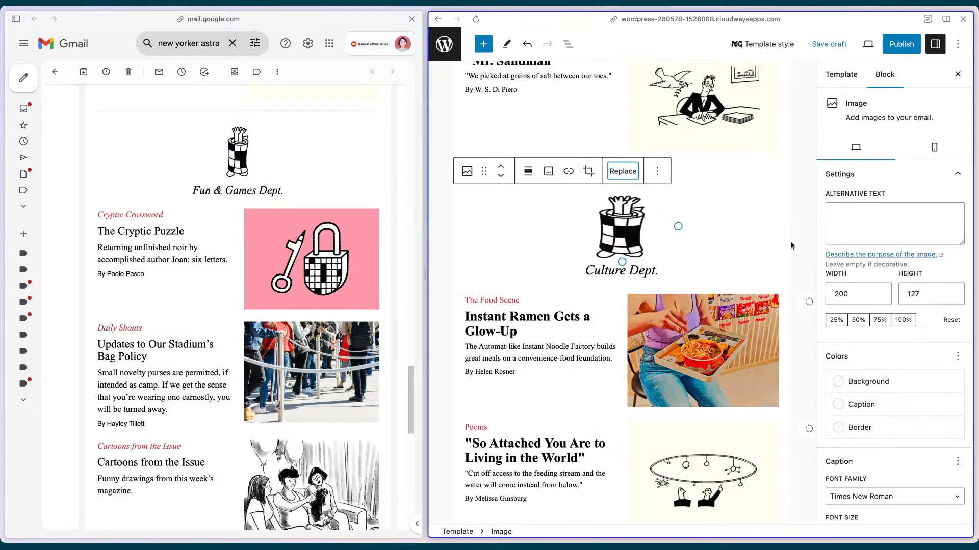
Try to scale down the replaced illustration, resetting it to its original size between attempts
left_click_drag(677, 226, 640, 222)
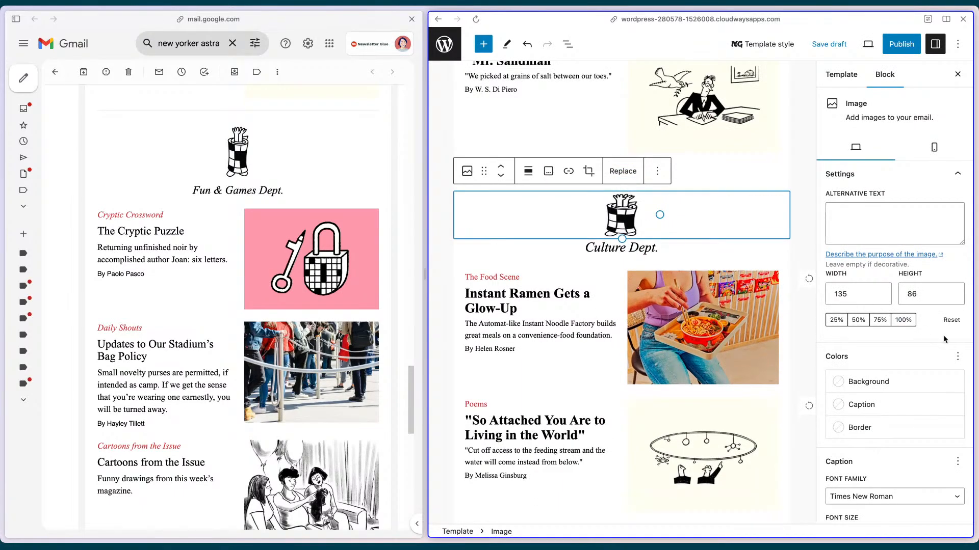
left_click(950, 320)
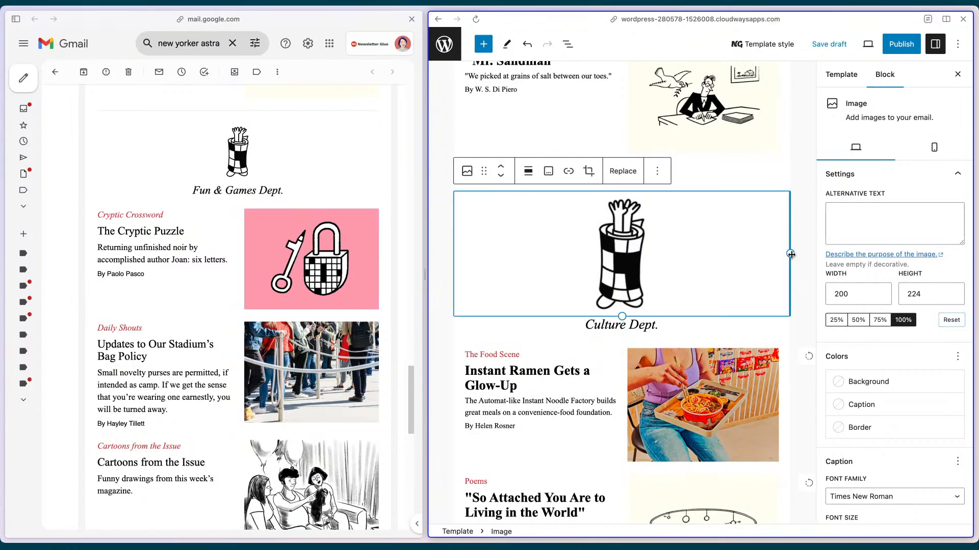
left_click_drag(788, 254, 678, 248)
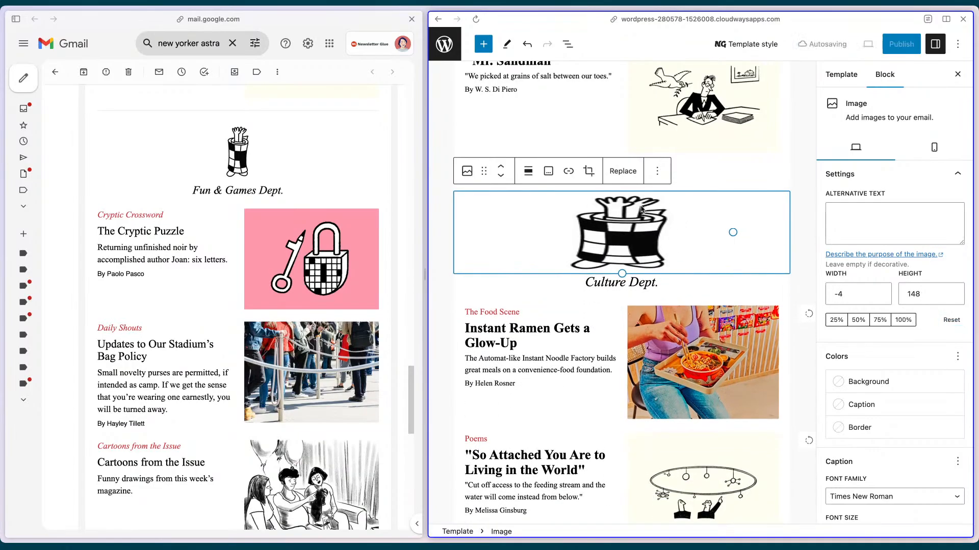
Delete the distorted image and insert a new image block with image-13.png from the media library, scaled to about 79 × 88 px
key("BackSpace")
key("Return")
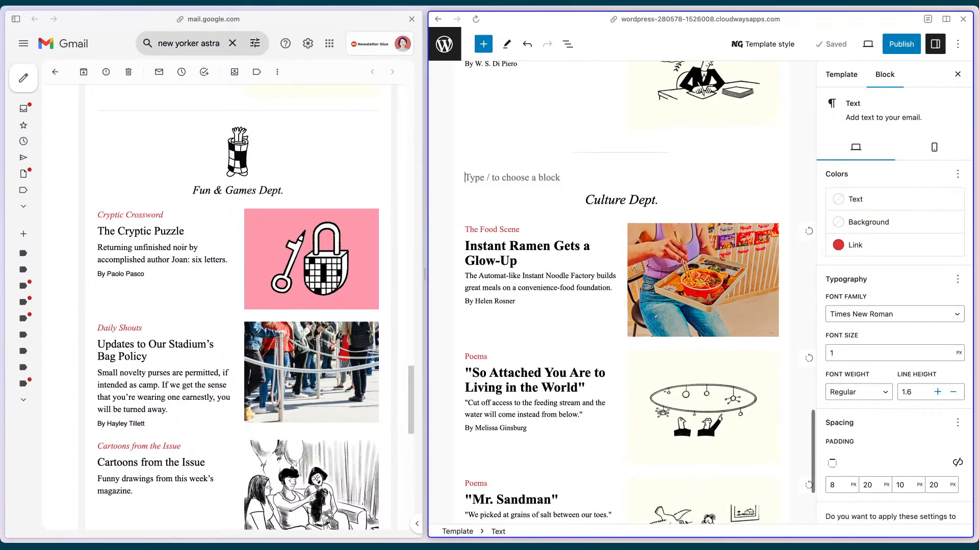
type("/image")
key("Return")
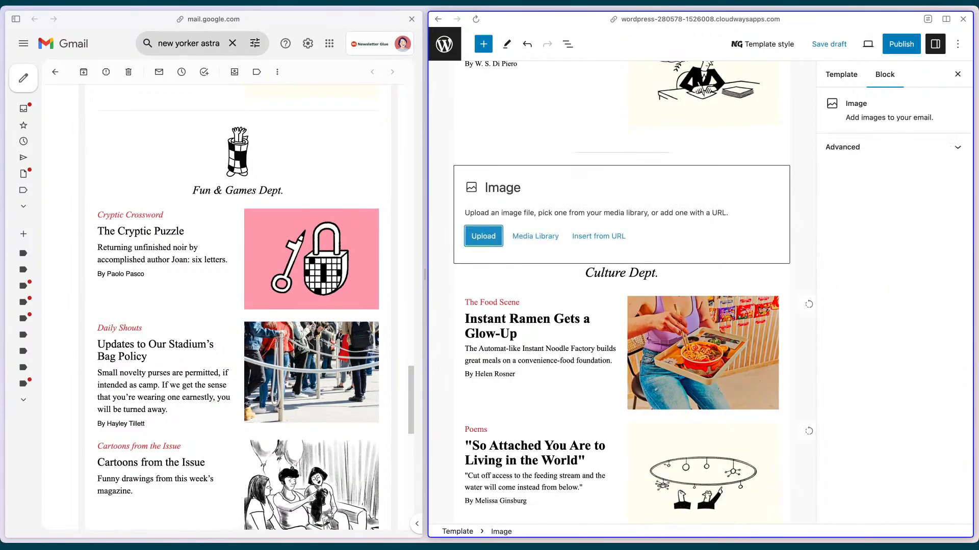
left_click(538, 236)
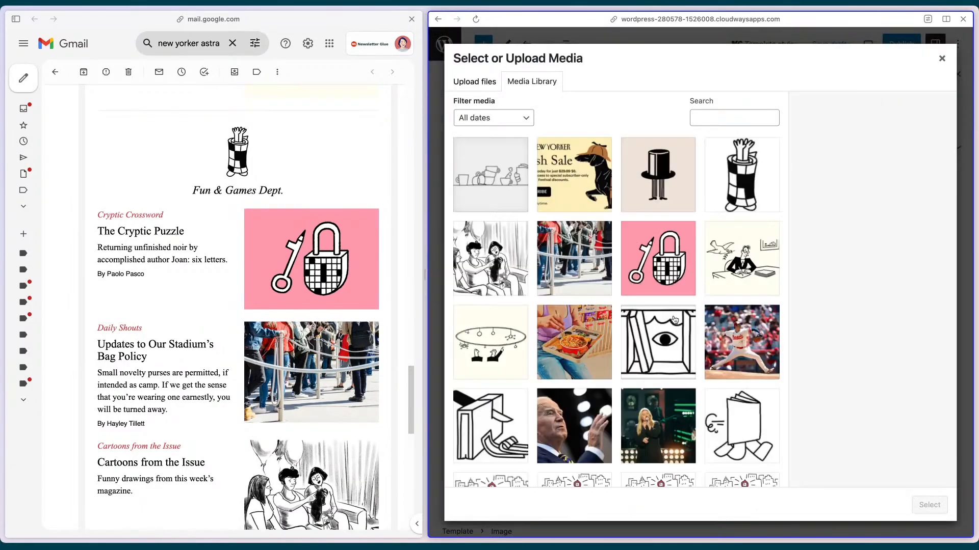
left_click(748, 172)
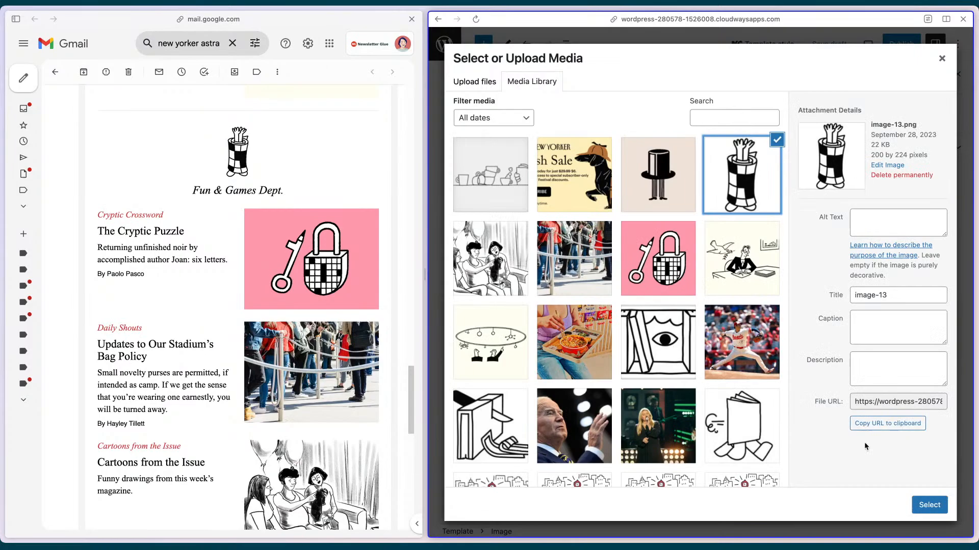
left_click(929, 504)
left_click_drag(683, 228, 614, 206)
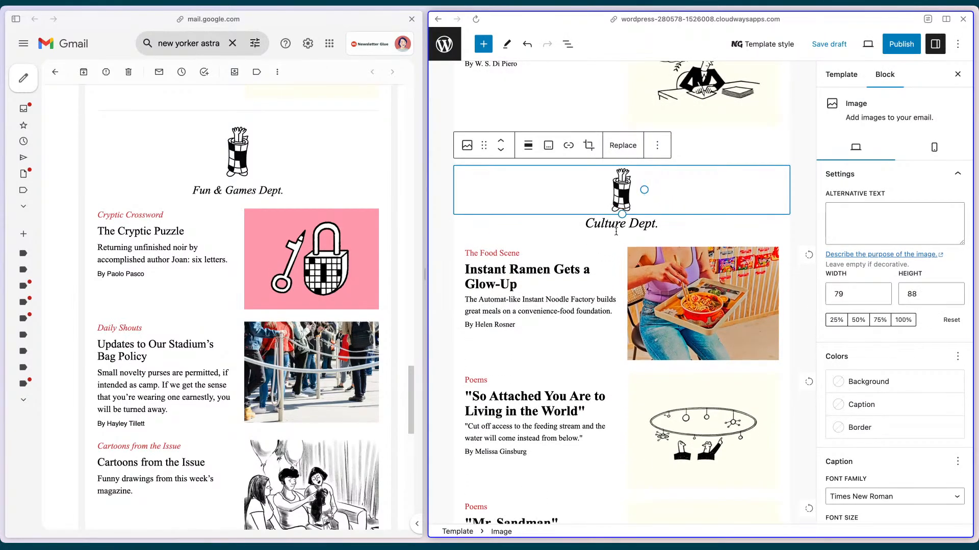
Change the duplicated section's heading to "Fun & Games Dept."
left_click(587, 225)
type("Fun & G")
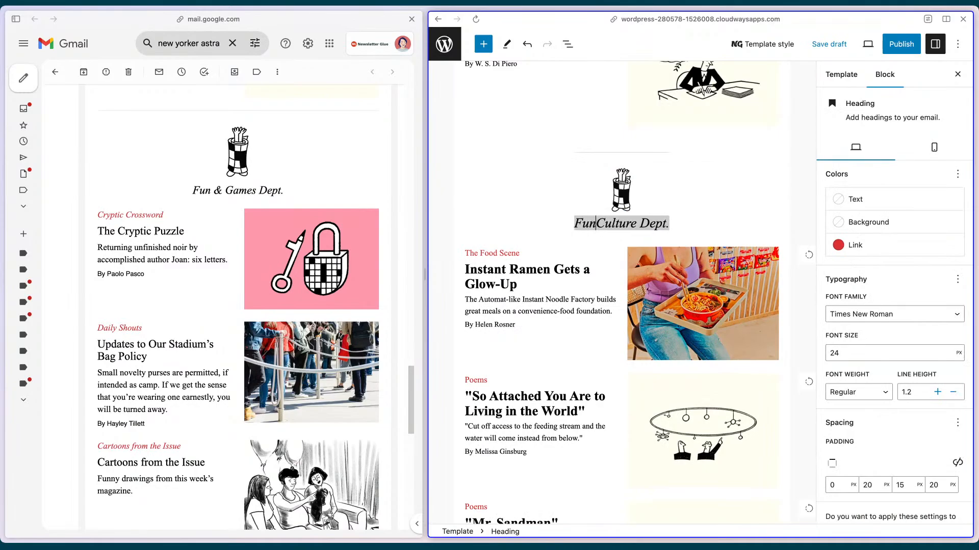
type("ames Dept.")
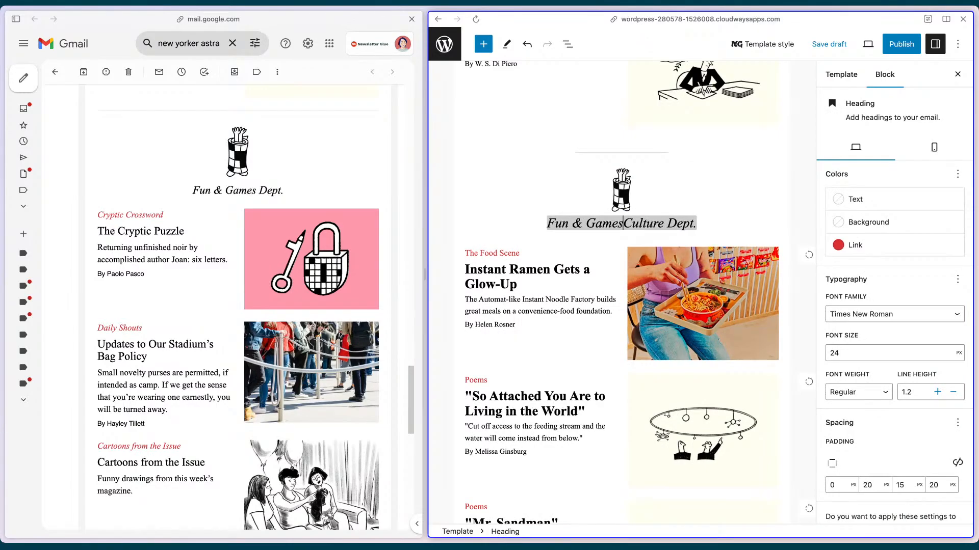
key("shift+End")
key("Delete")
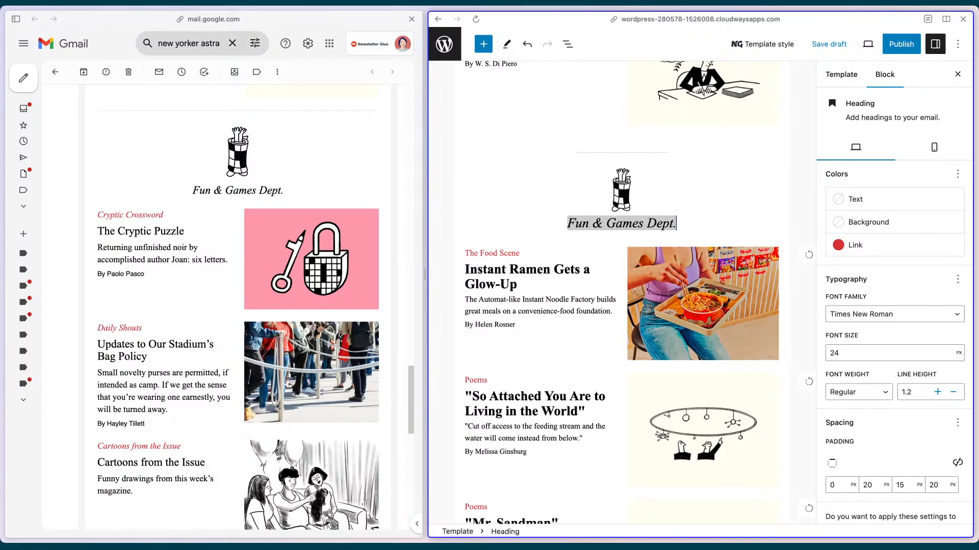
Examine the filter options and available tags of the Fun & Games Dept. latest posts block, and compare its posts with the Culture Dept. section
left_click(569, 251)
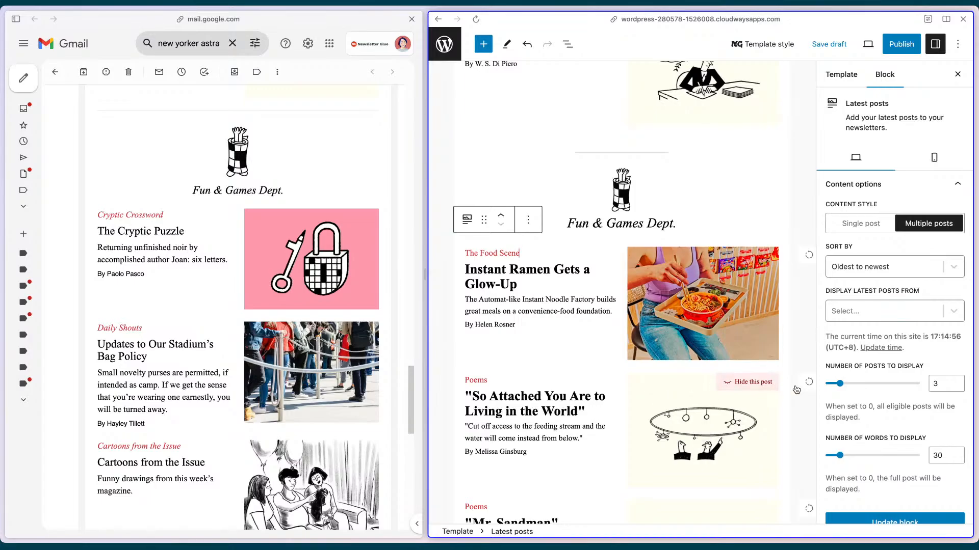
scroll(904, 389, "down", 10)
scroll(867, 316, "up", 5)
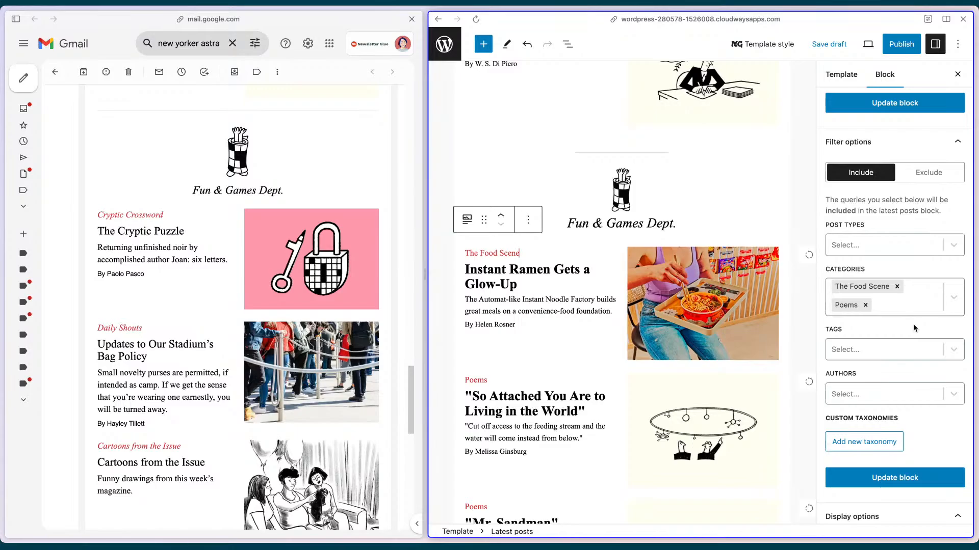
left_click(908, 350)
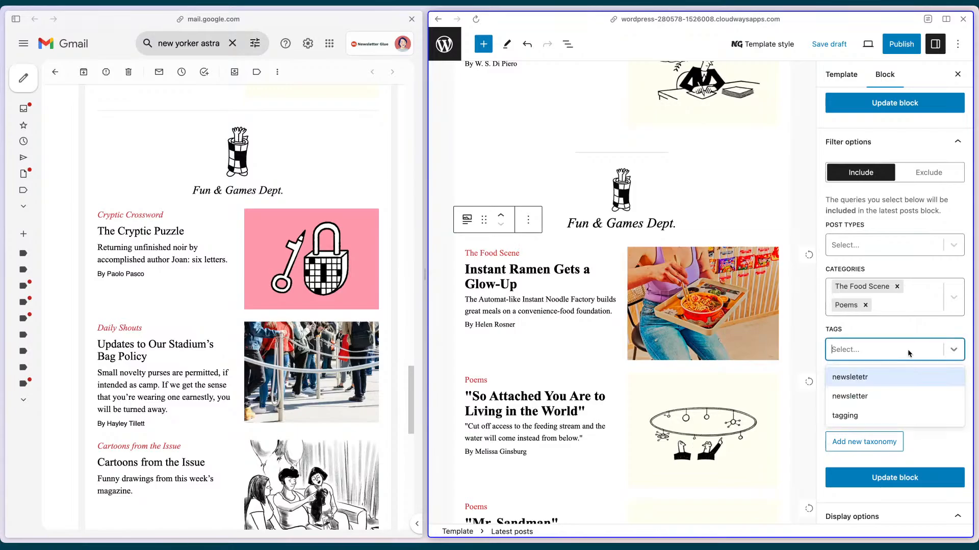
left_click(880, 332)
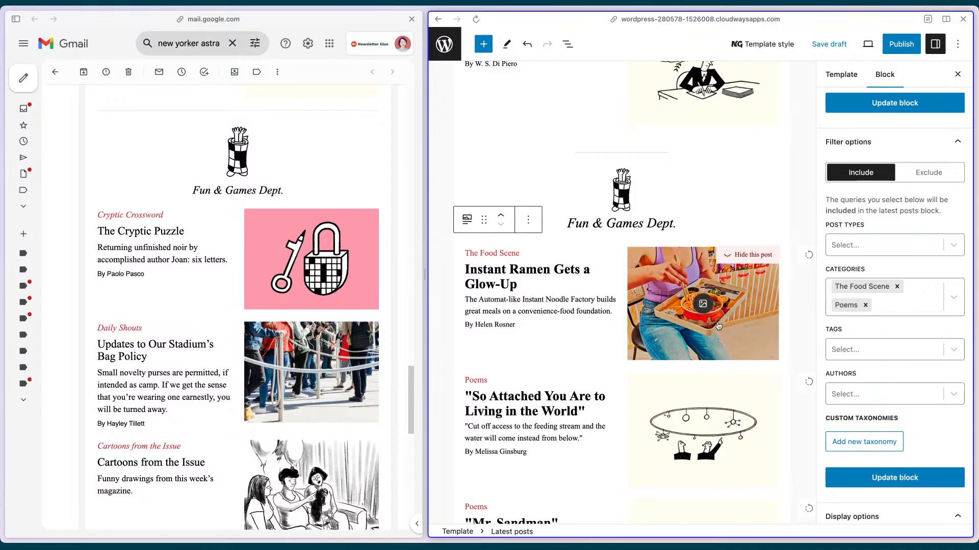
scroll(718, 326, "up", 6)
scroll(718, 326, "up", 1)
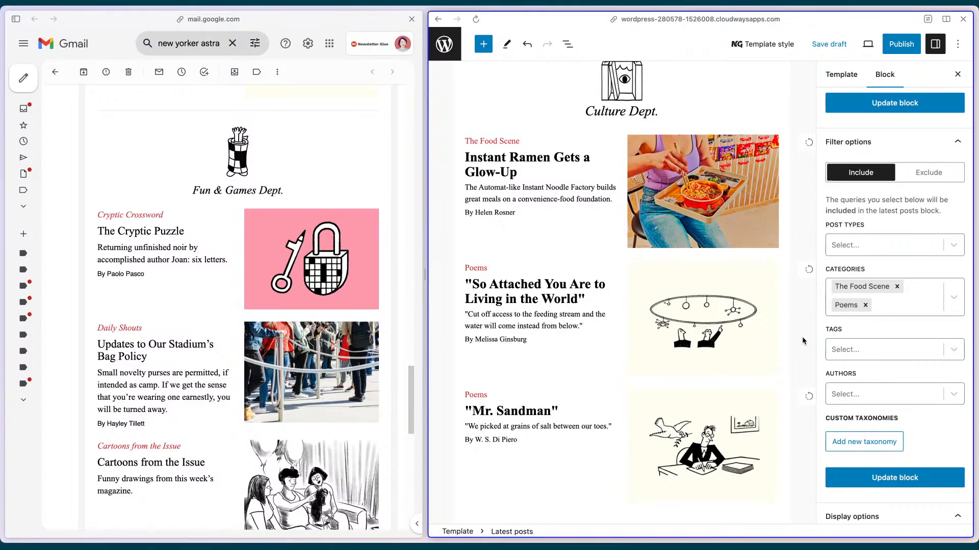
scroll(802, 337, "down", 3)
scroll(802, 336, "down", 7)
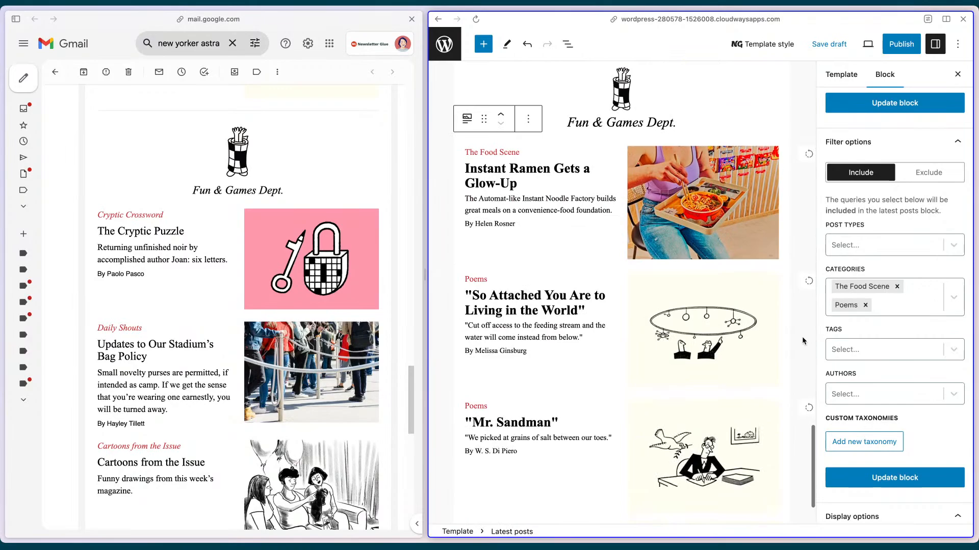
scroll(802, 336, "down", 1)
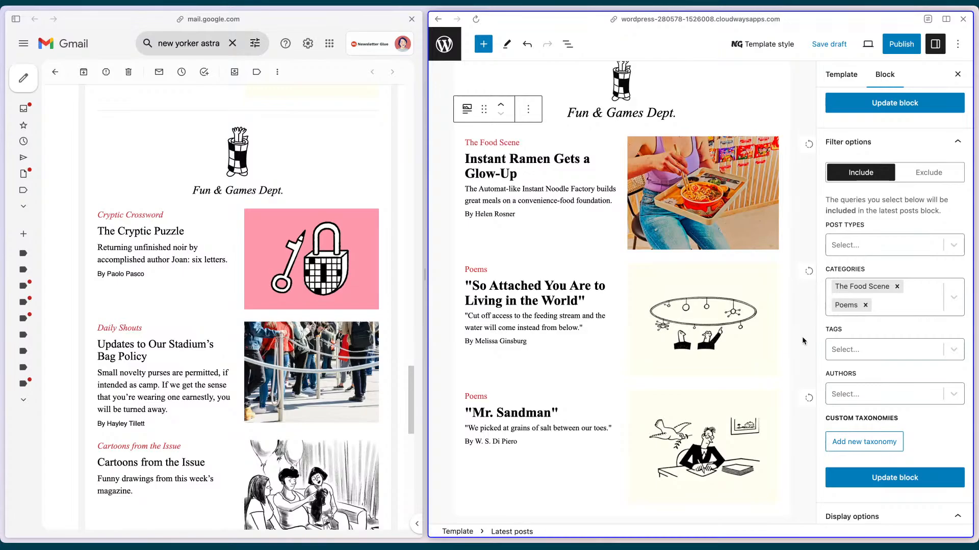
mouse_move(485, 330)
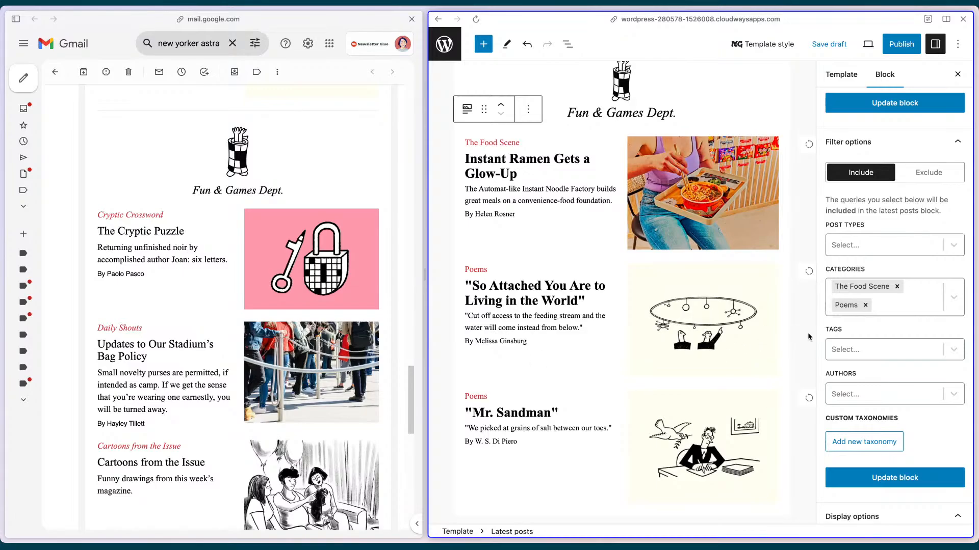
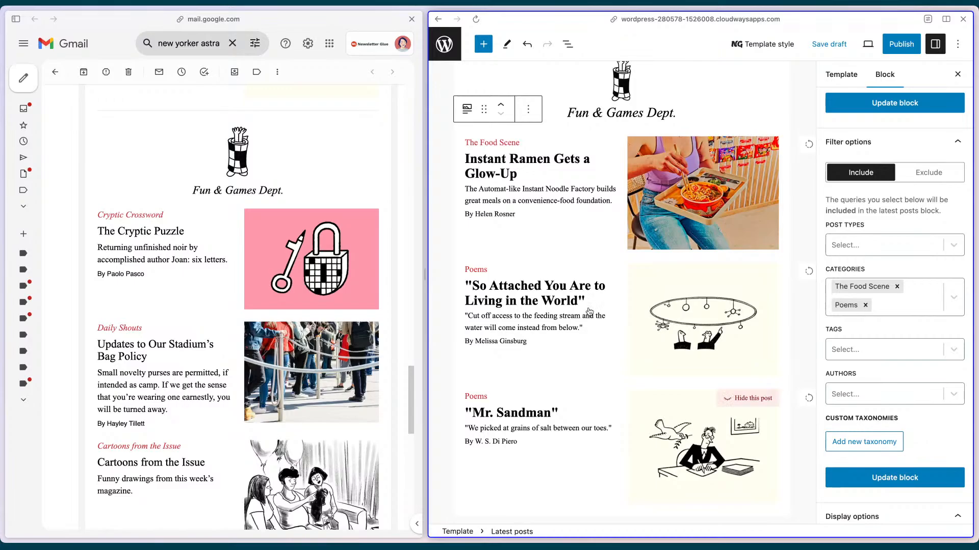
Filter the Fun & Games Dept. latest posts by the categories Cryptic Crossword, Daily Shouts and Cartoons from the Issue, and update the block
left_click(897, 286)
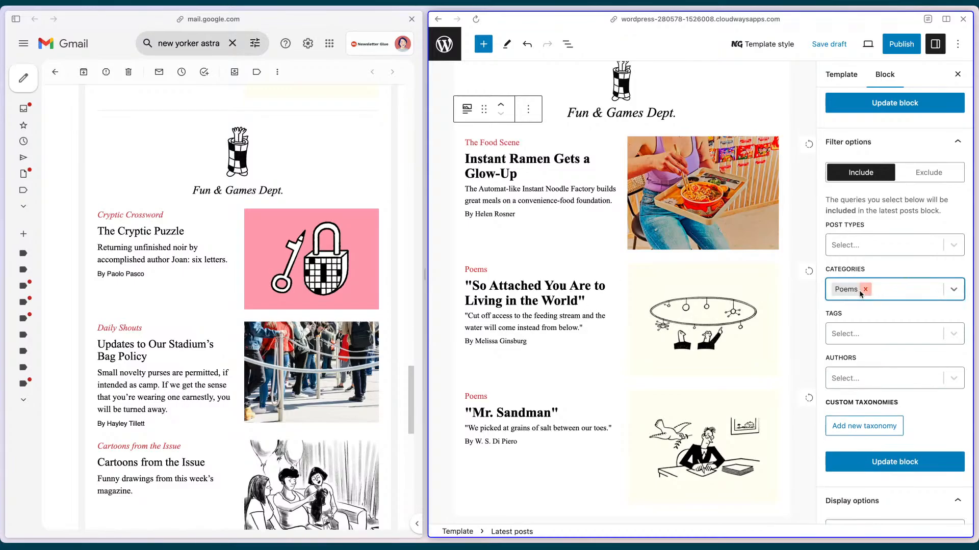
left_click(864, 290)
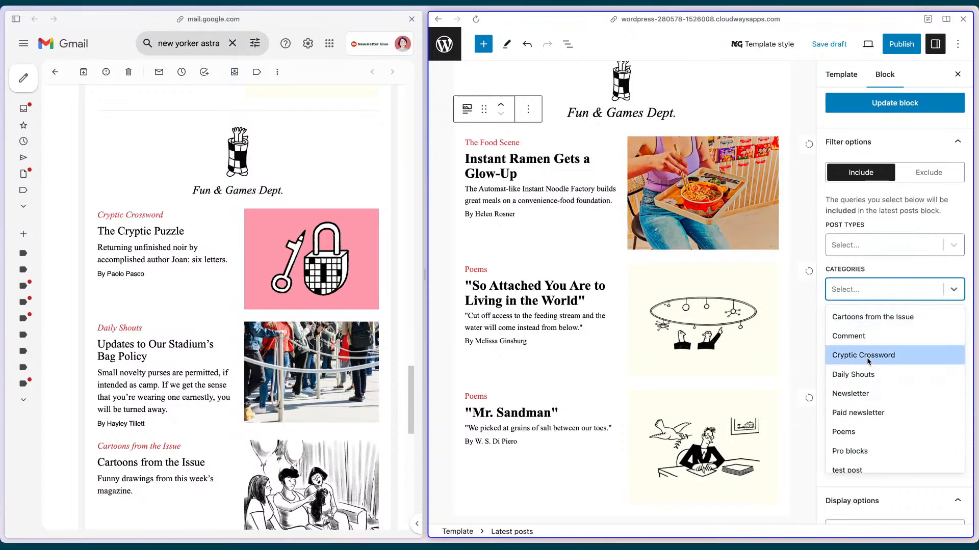
left_click(869, 357)
type("daily")
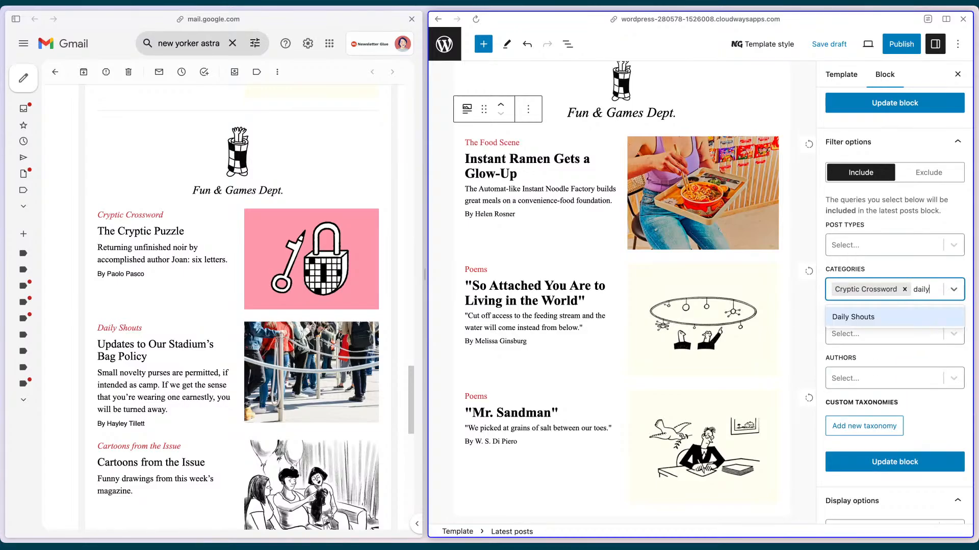
key("Return")
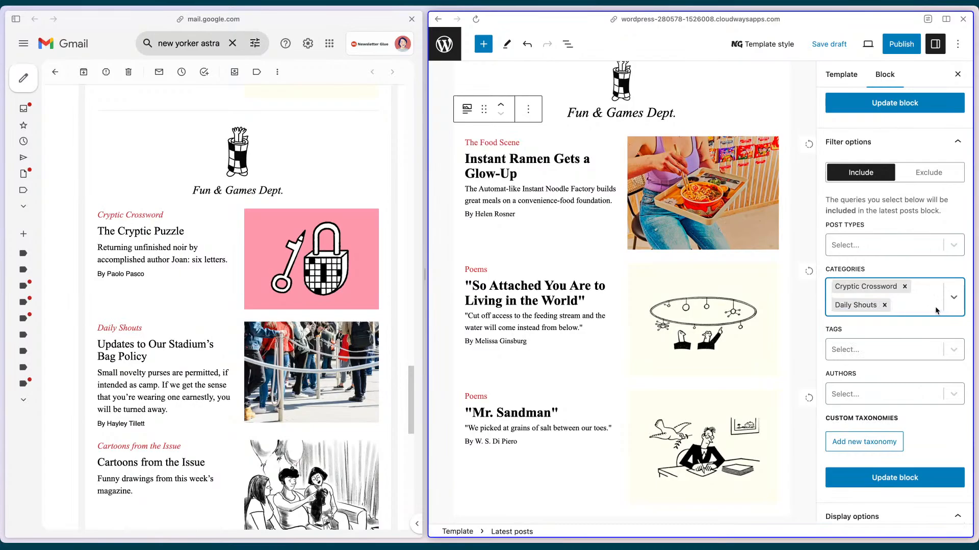
type("car")
key("Return")
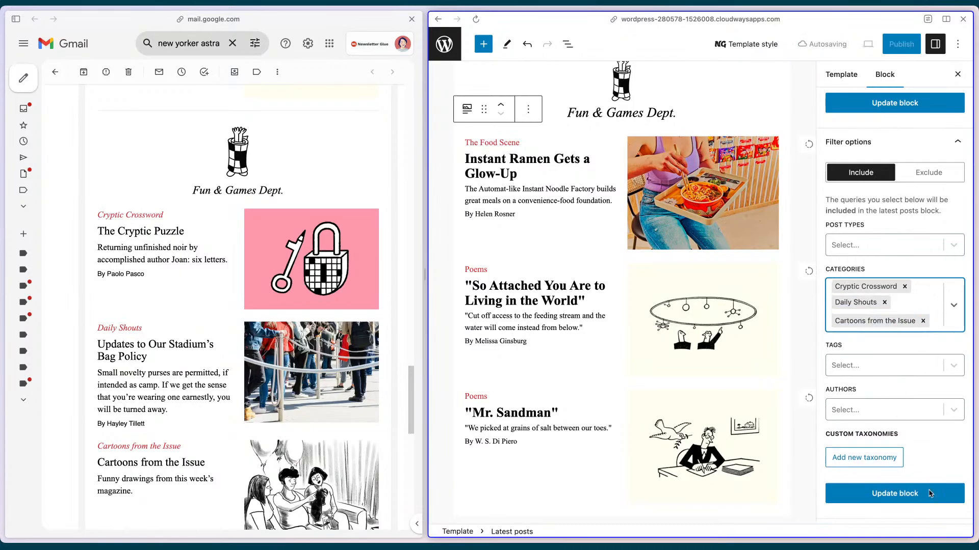
left_click(925, 493)
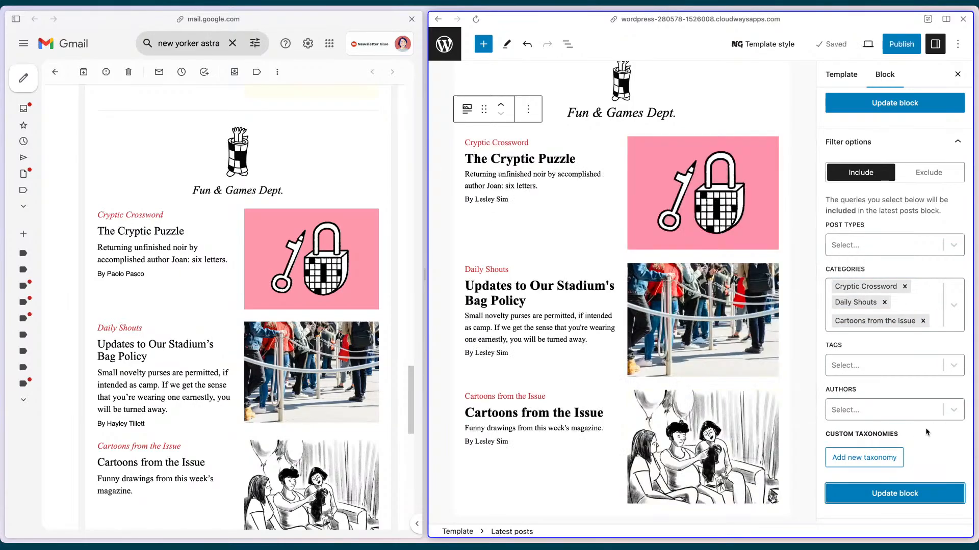
Compare the Fun & Games Dept. posts with the original email and review the latest posts block's content and display options
scroll(733, 262, "down", 1)
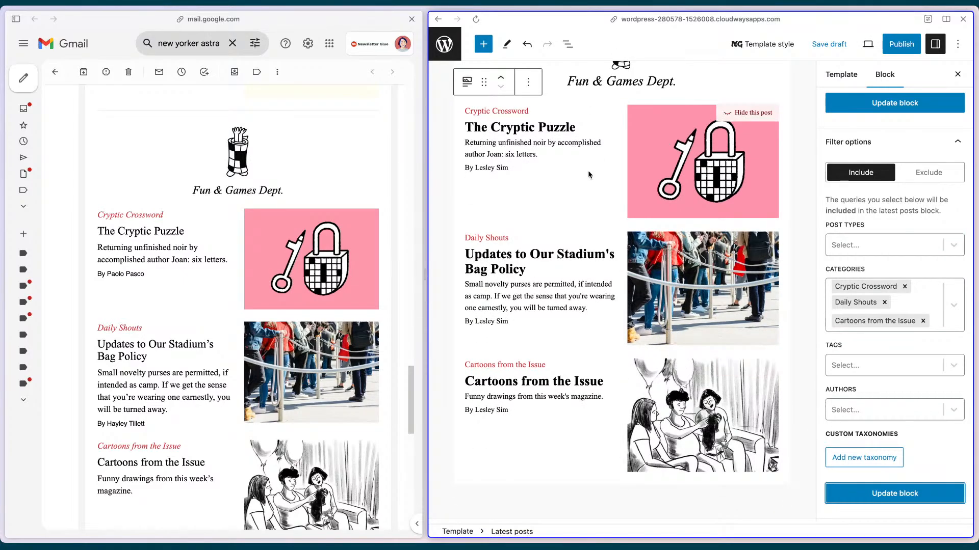
scroll(349, 327, "down", 2)
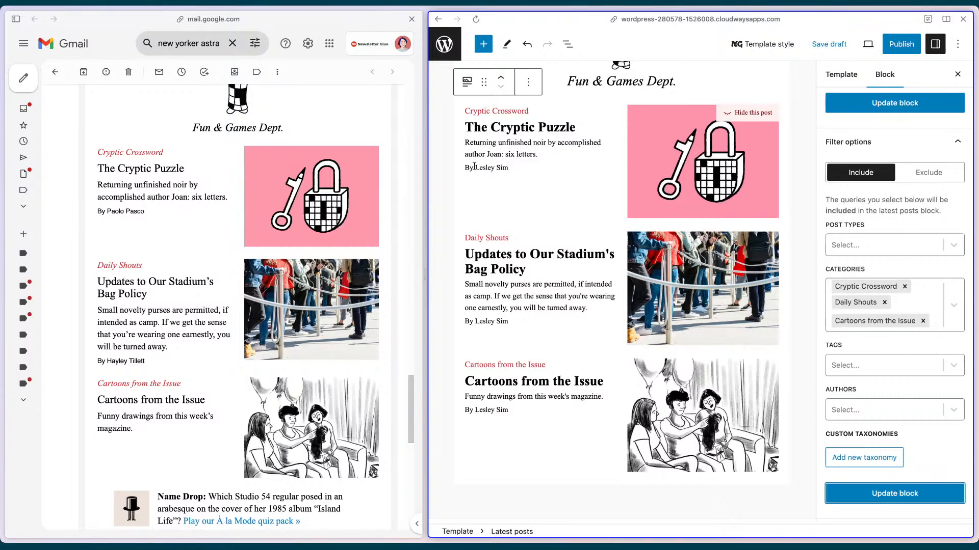
scroll(888, 206, "up", 4)
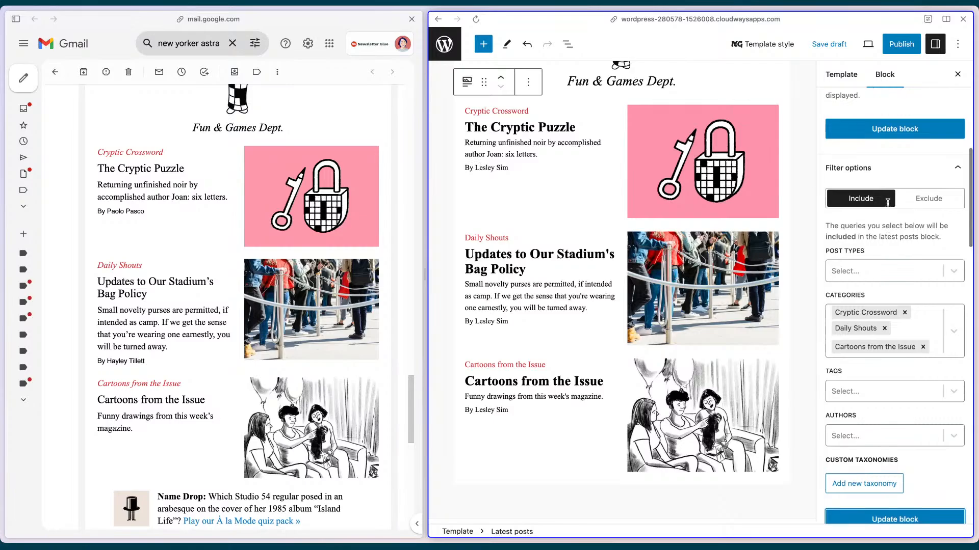
scroll(888, 206, "up", 3)
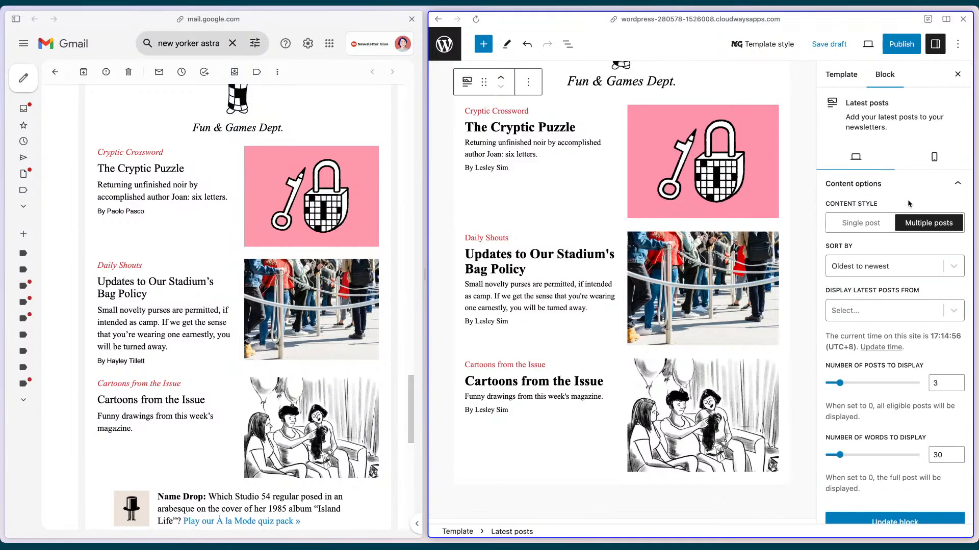
scroll(909, 204, "down", 10)
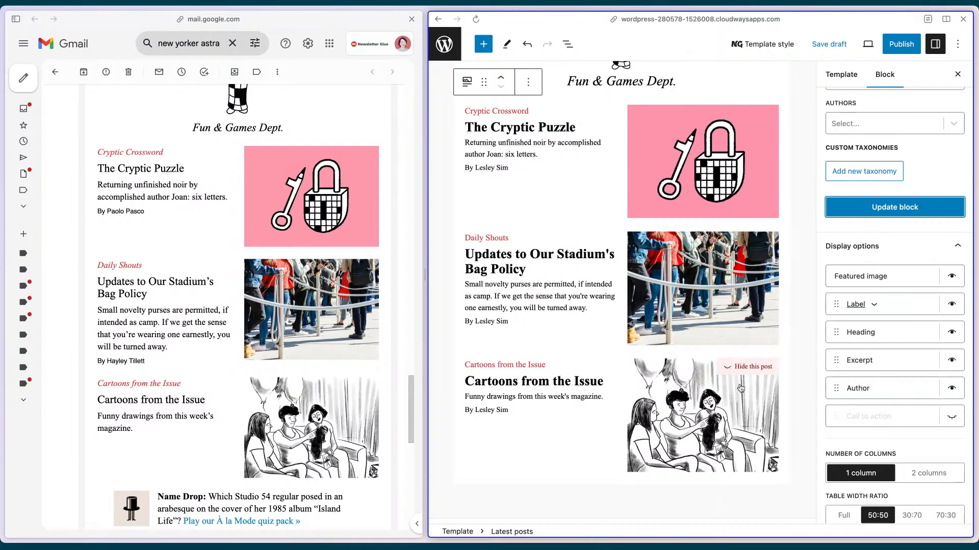
scroll(673, 345, "down", 2)
scroll(357, 367, "down", 4)
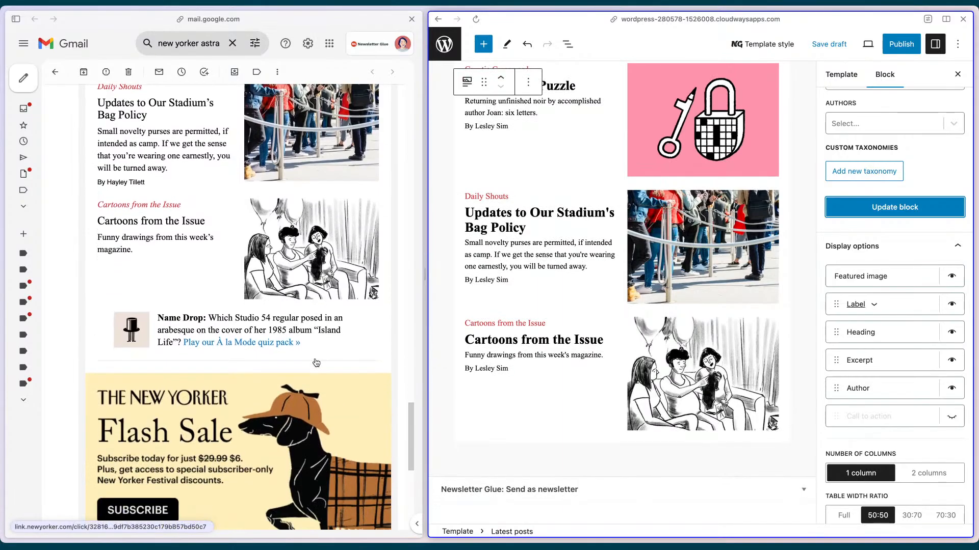
Add a columns block with the 20 : 80 layout below the Fun & Games Dept. posts
left_click(607, 439)
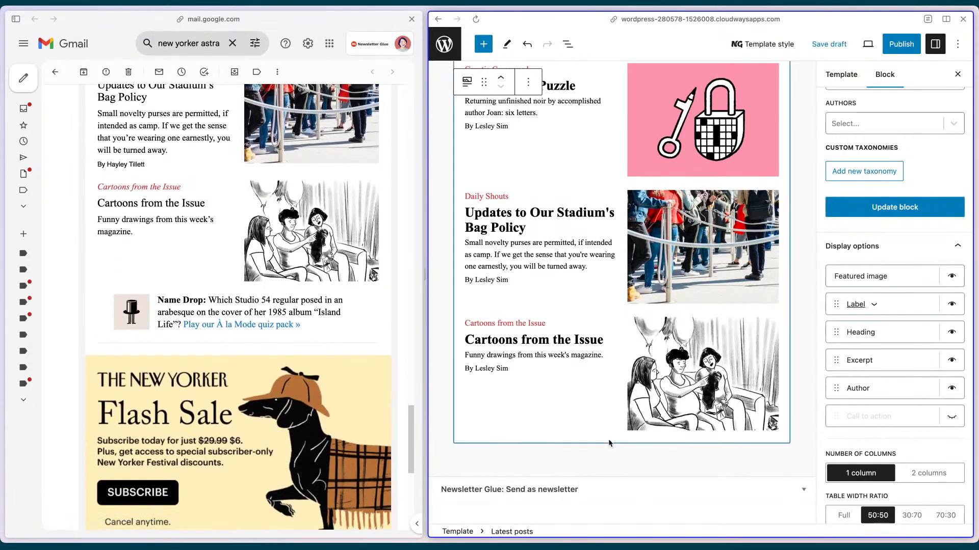
left_click(638, 439)
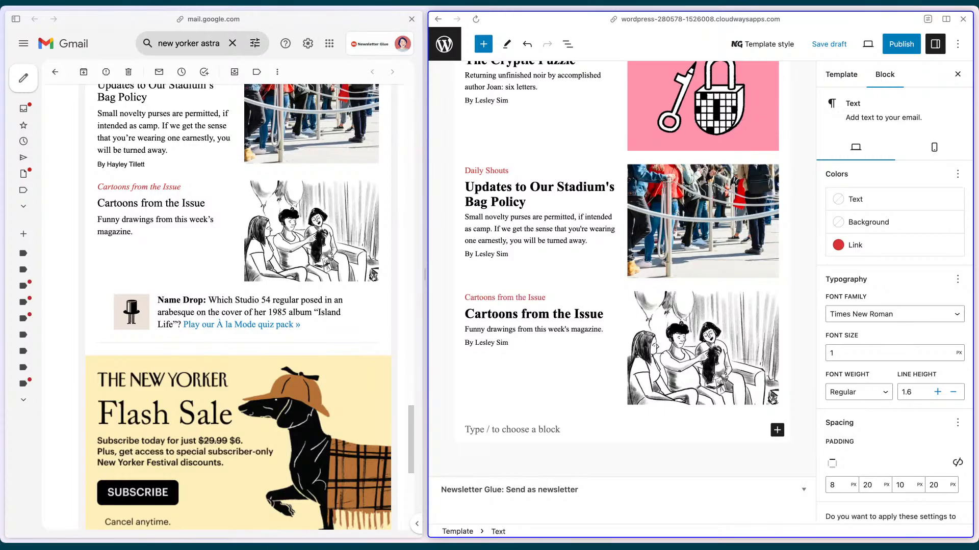
left_click(553, 431)
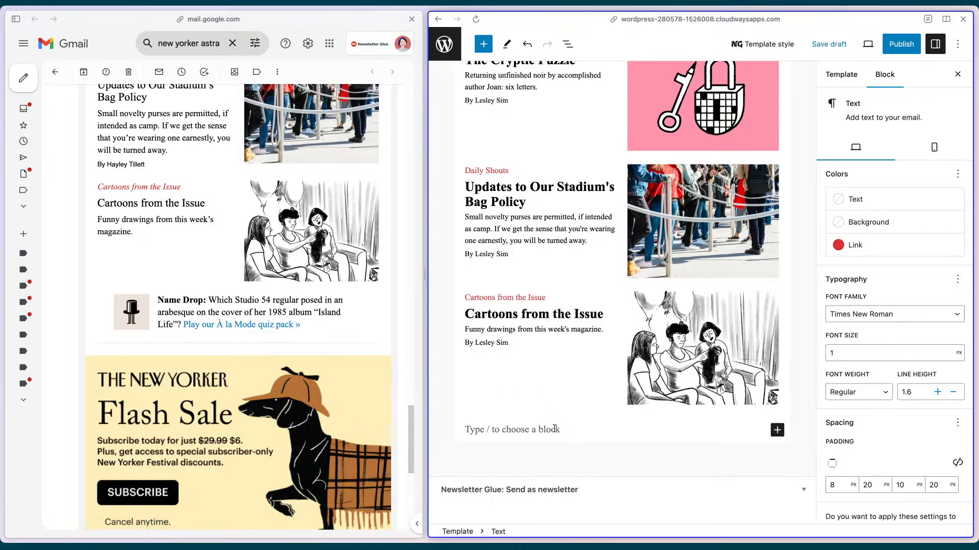
type("/col")
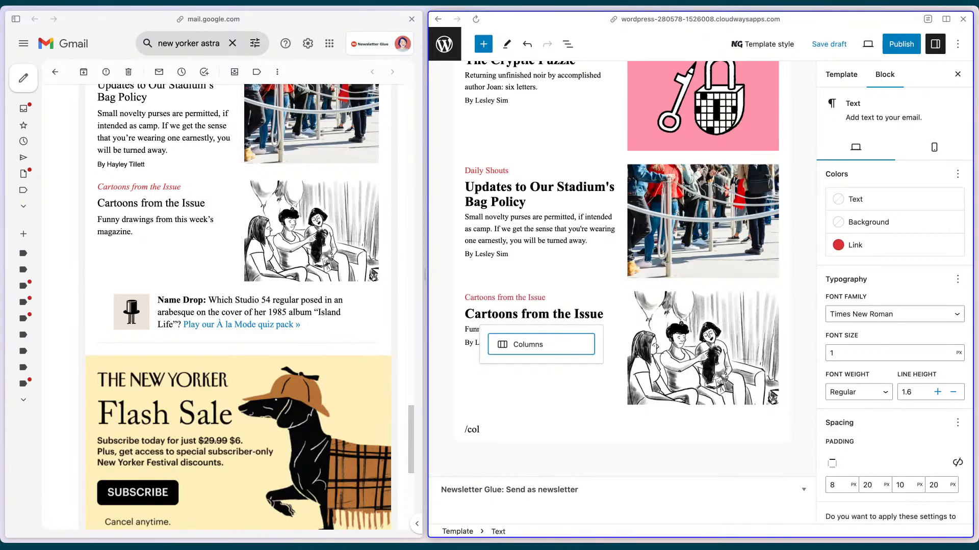
key("Return")
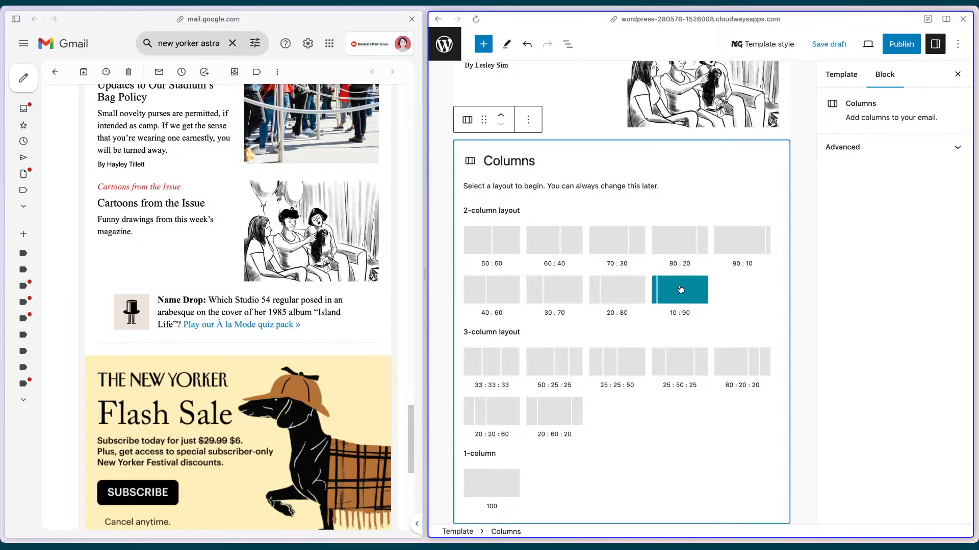
left_click(624, 285)
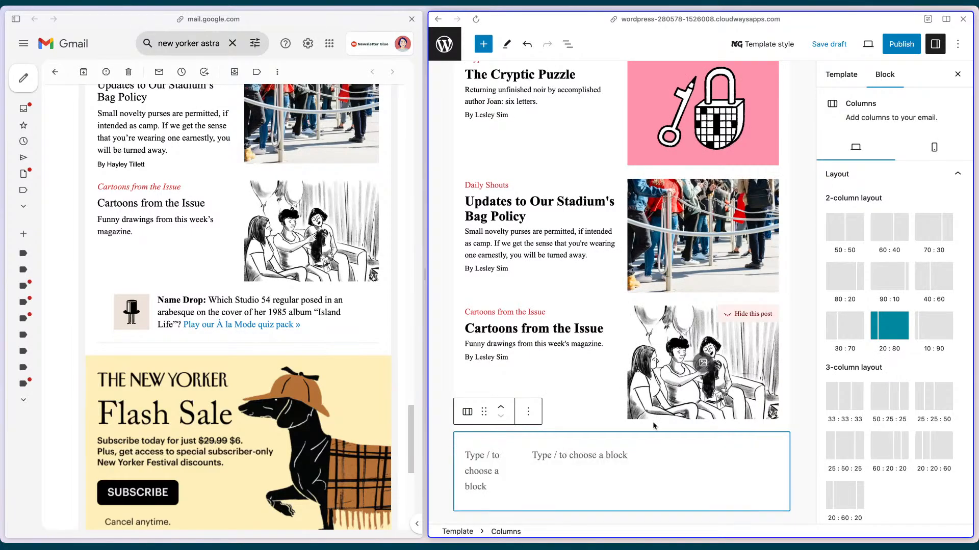
Insert the top-hat illustration from the media library as an image block in the narrow column
left_click(470, 463)
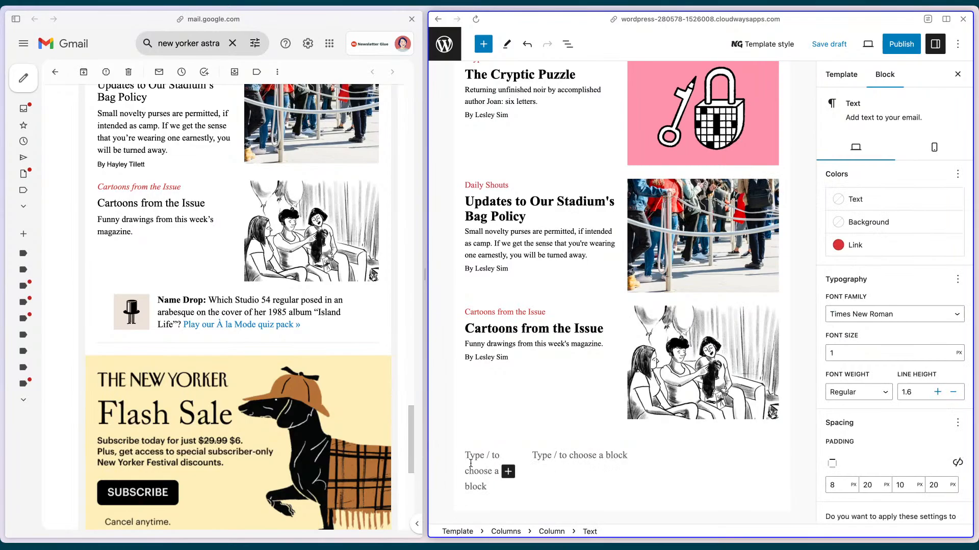
type("/image")
key("Return")
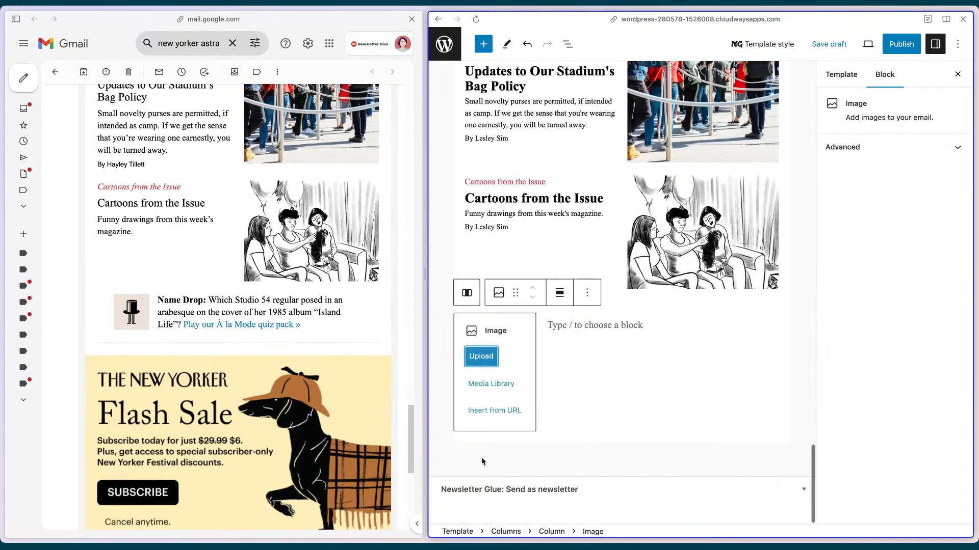
left_click(505, 385)
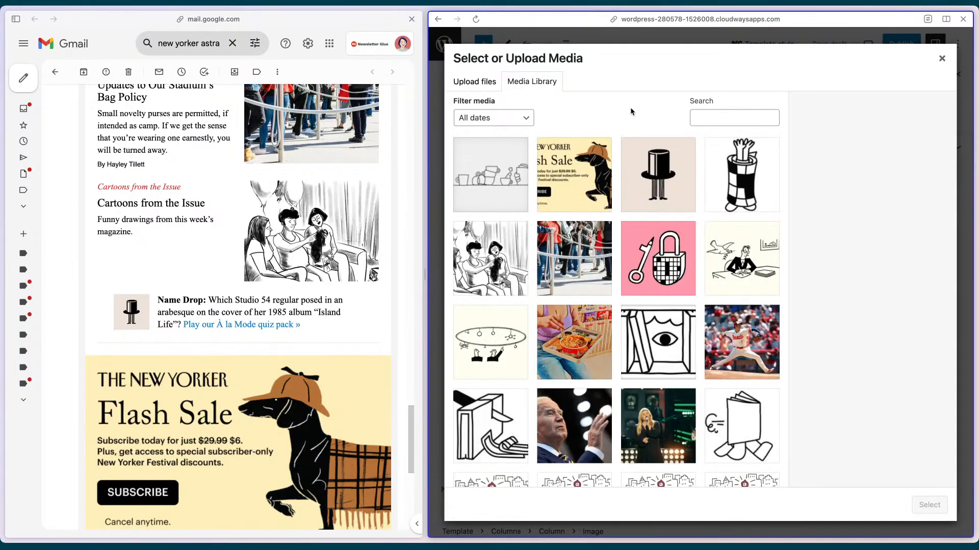
left_click(657, 176)
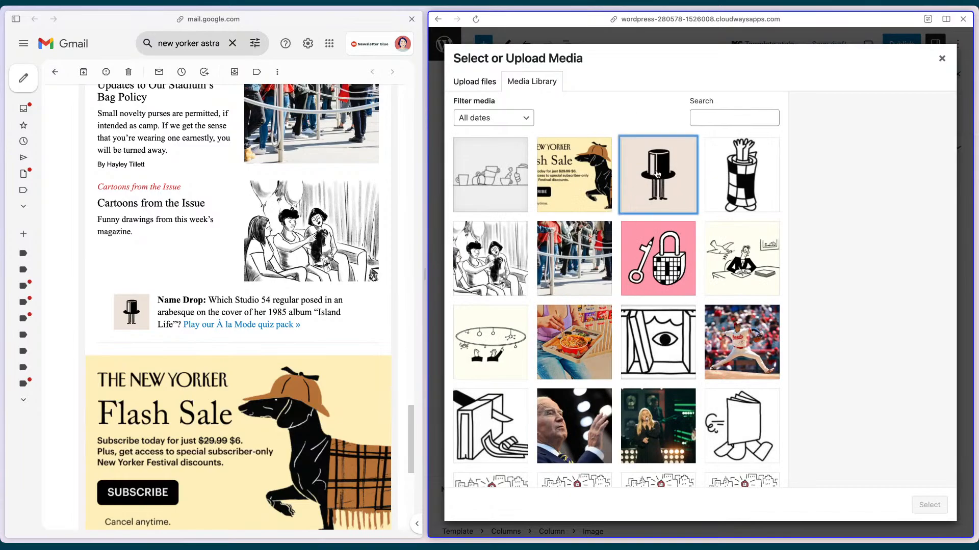
left_click(932, 505)
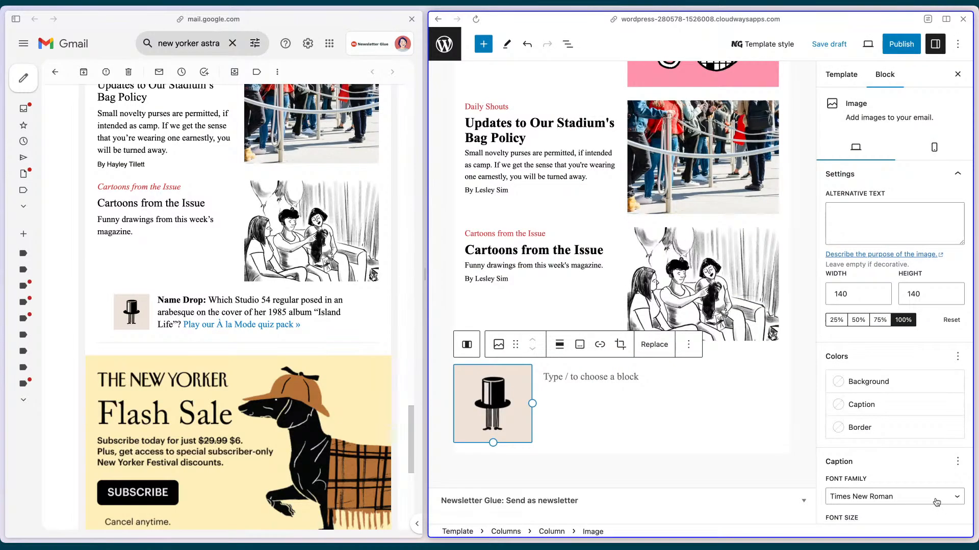
Copy the Name Drop quiz text with its link from the email into the wide column and complete the bold "Name Drop:" lead-in
left_click(322, 309)
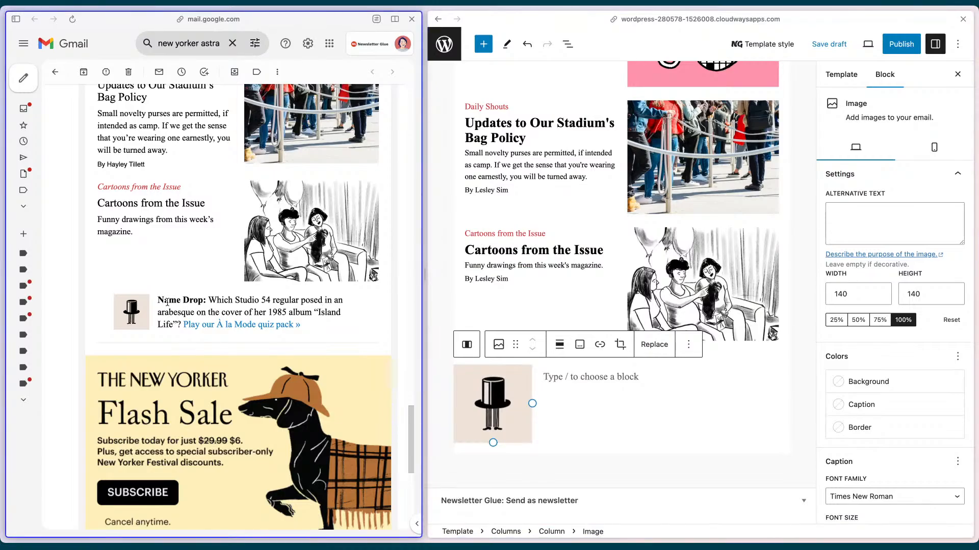
left_click_drag(158, 302, 298, 325)
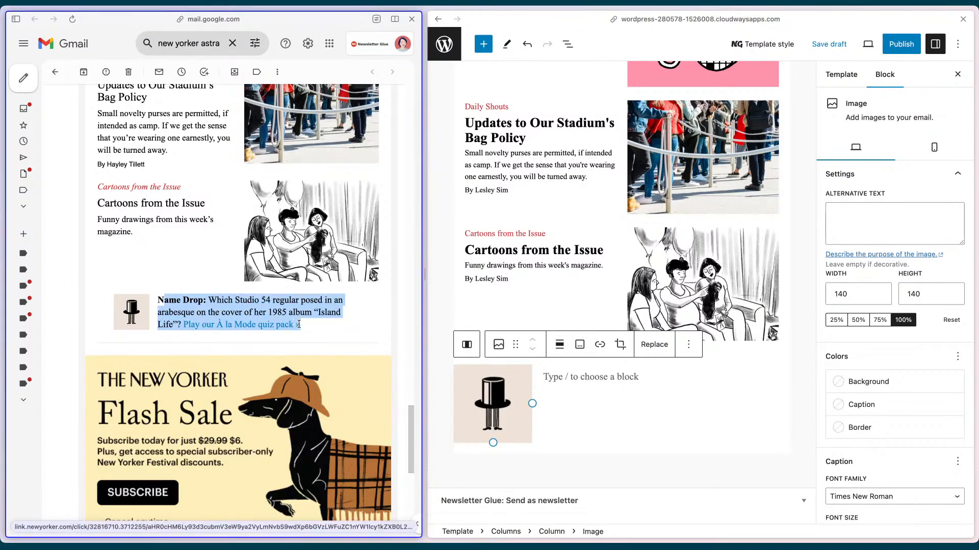
left_click(558, 378)
type("ame Drop: Which Studio 54 regular posed in an arabesque on the cover of her 1985 album \"Island Life\"? Play our À la Mode quiz pack »")
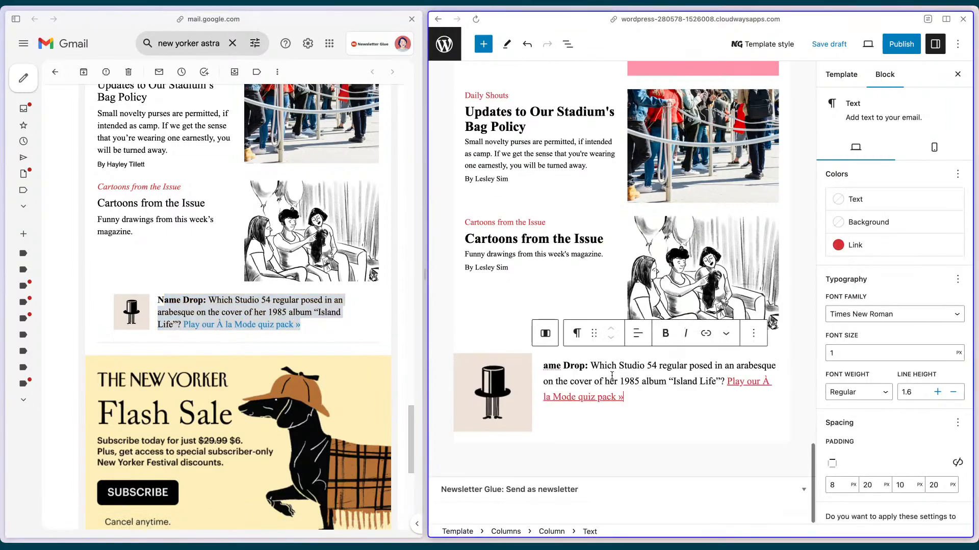
left_click(542, 367)
left_click(548, 365)
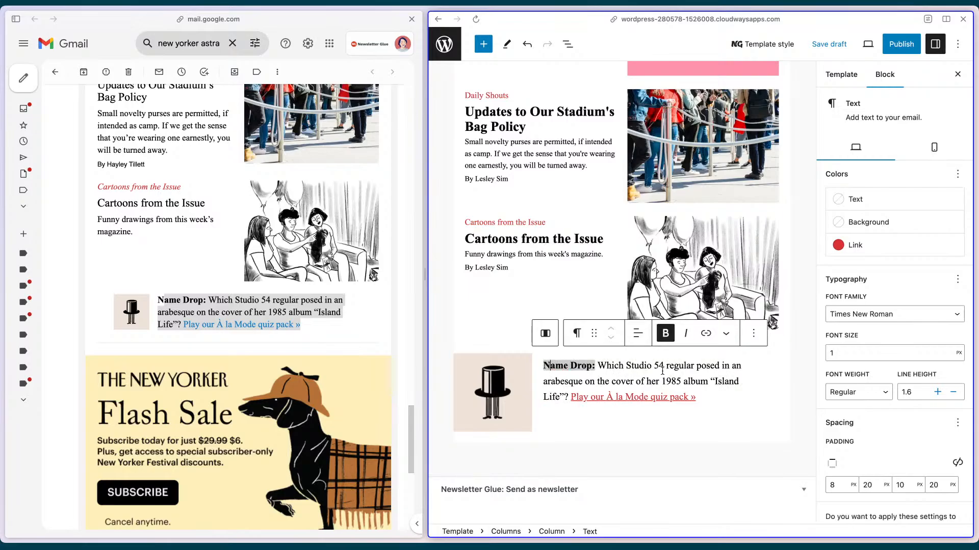
left_click(616, 379)
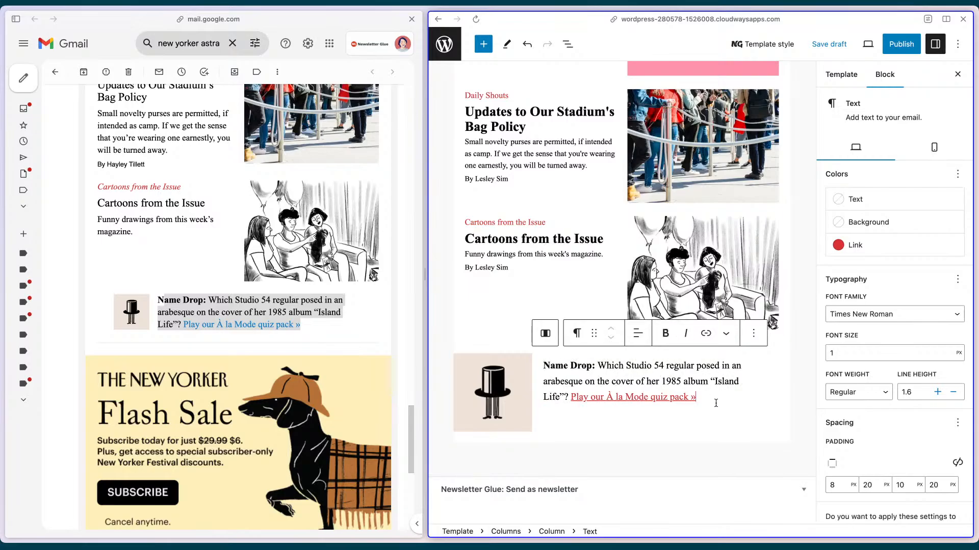
Try the cyan link color #00BAD8 on the Name Drop text block
left_click(682, 400)
left_click(706, 409)
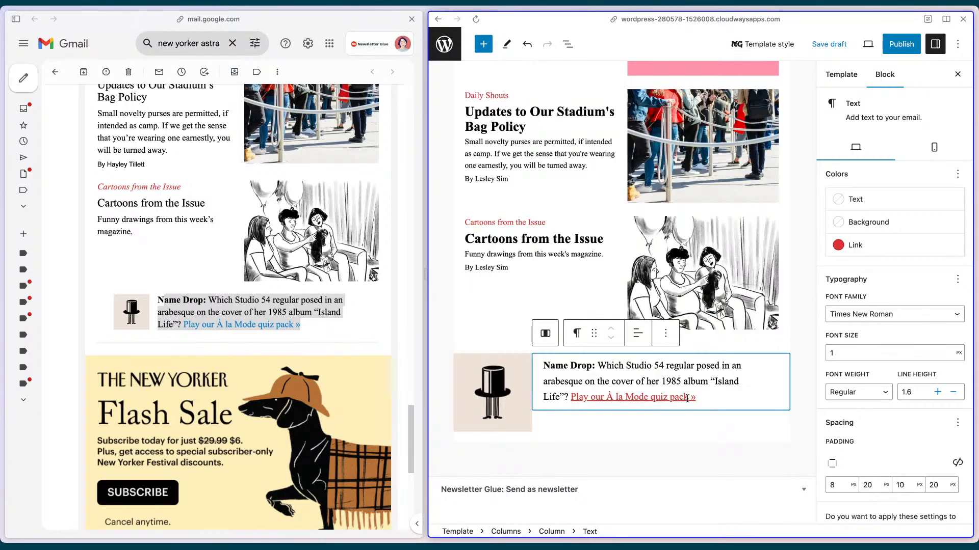
left_click(687, 399)
left_click(855, 245)
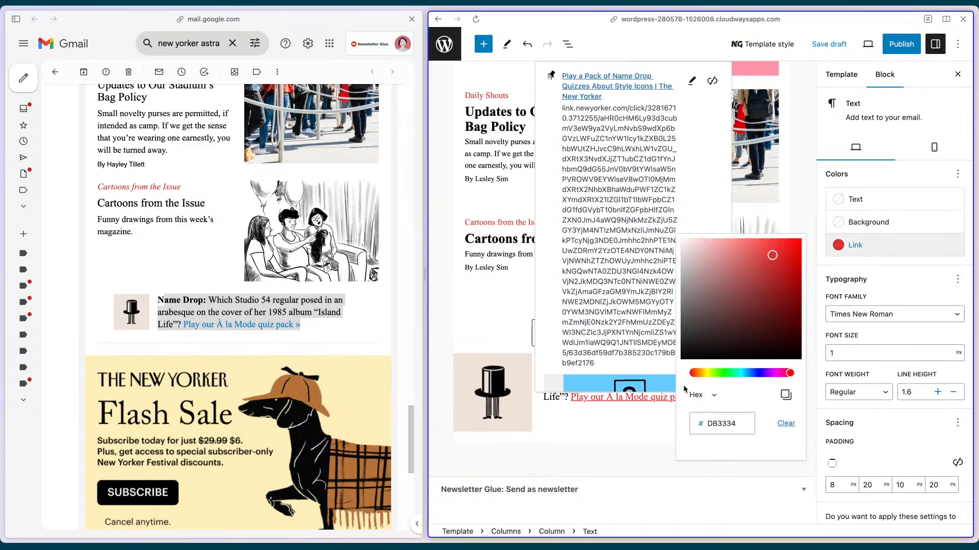
left_click(743, 373)
left_click_drag(774, 256, 804, 258)
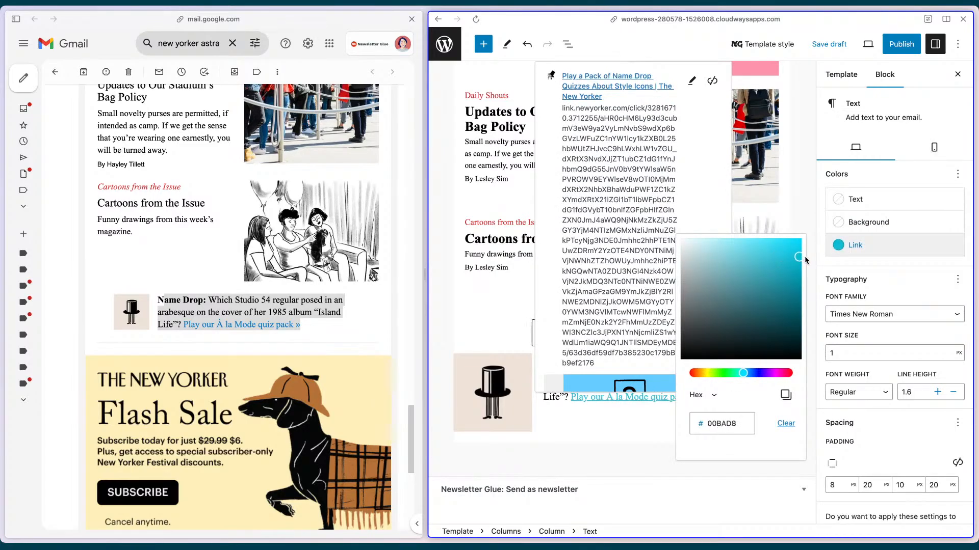
left_click(637, 427)
Inspect the quiz link's color in the email and set the Name Drop text block's link color to #087CC3
left_click(401, 86)
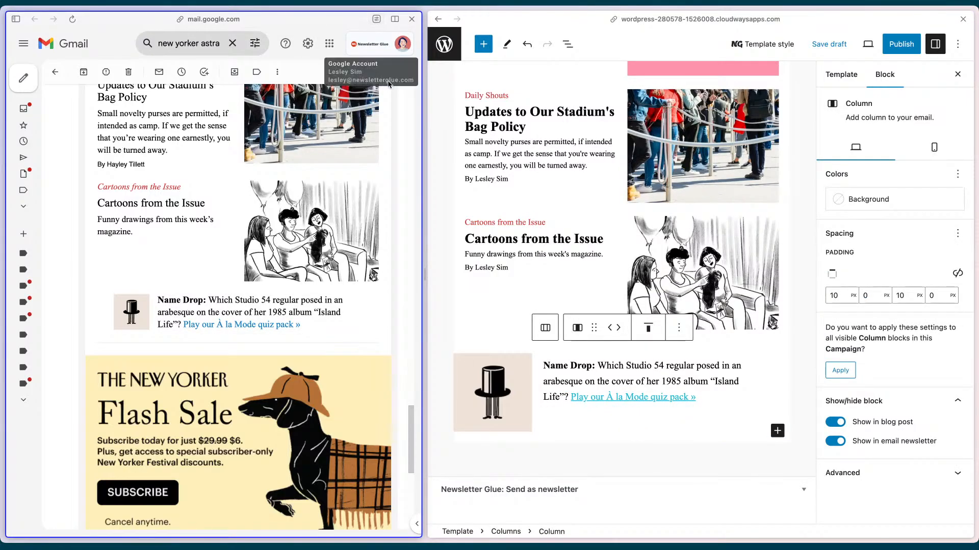
mouse_move(261, 326)
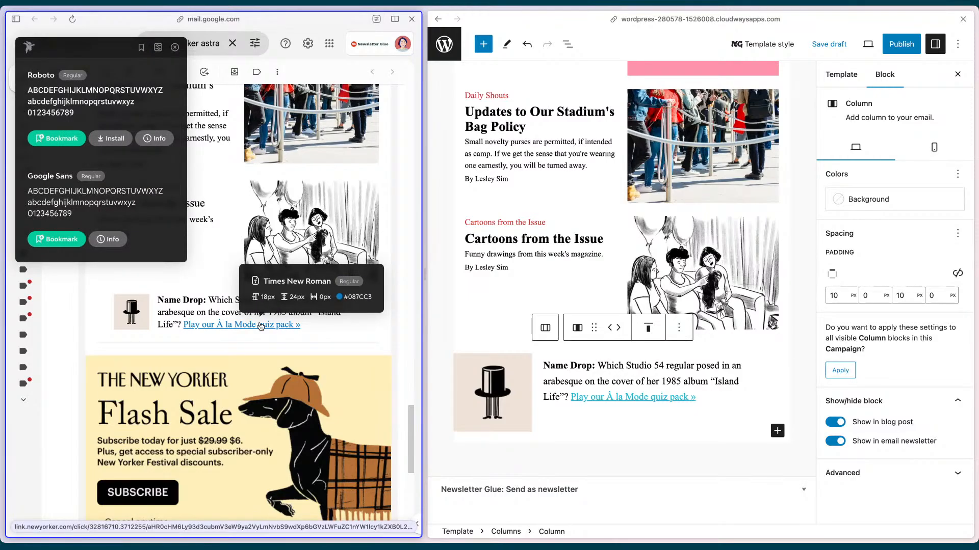
left_click(632, 397)
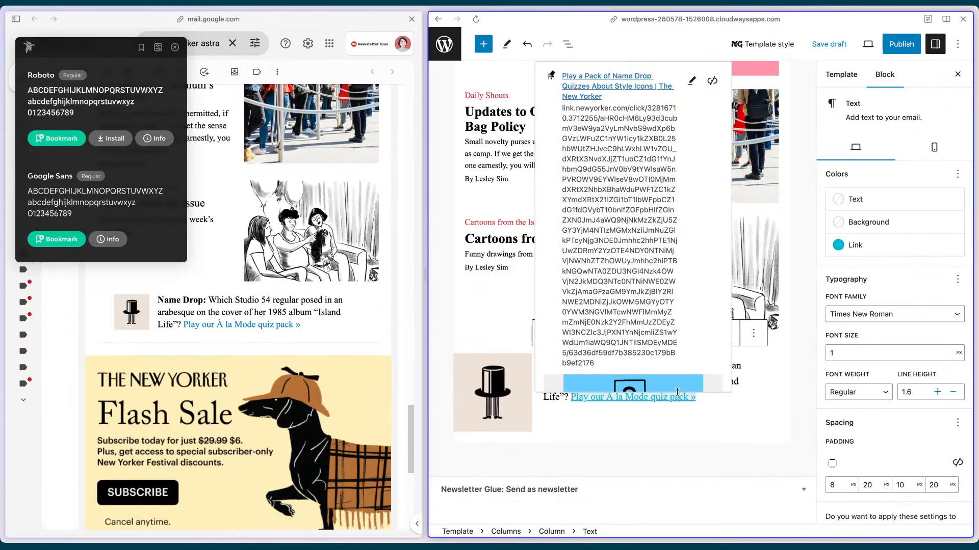
left_click(869, 246)
double_click(734, 425)
type("0")
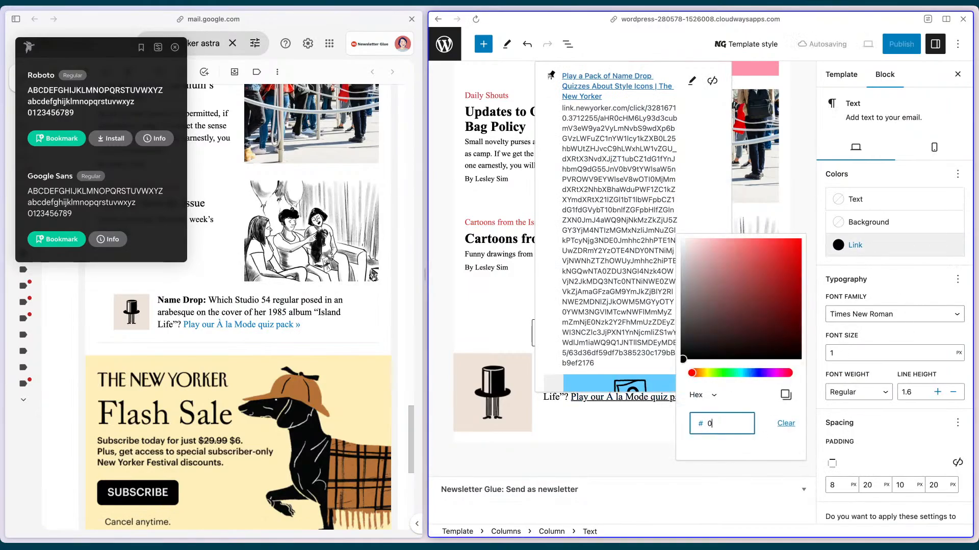
type("87CC3")
key("Tab")
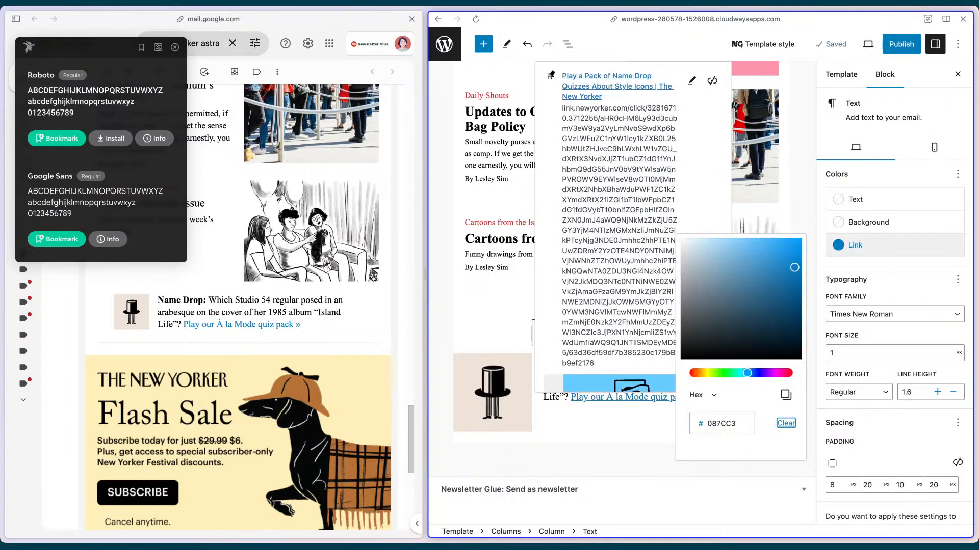
left_click(683, 416)
left_click(719, 400)
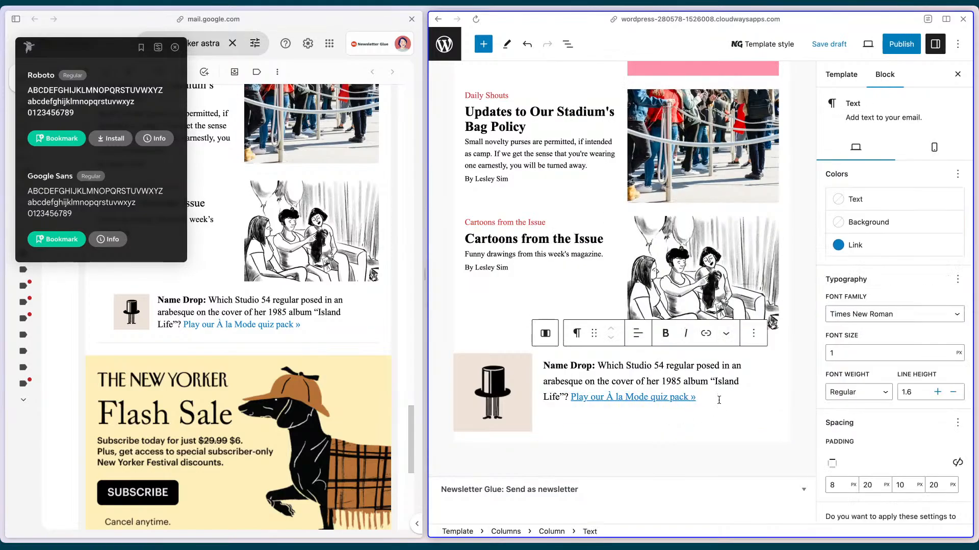
left_click(734, 433)
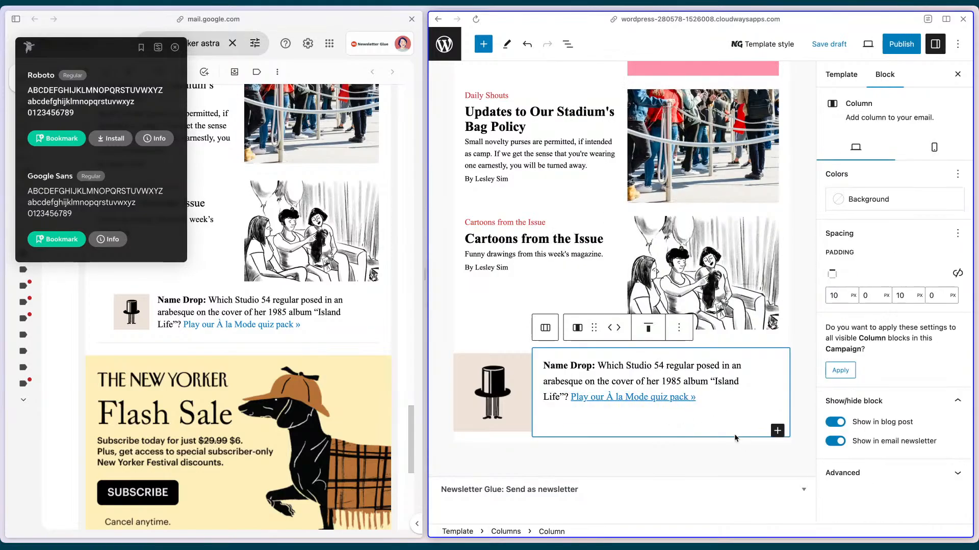
left_click(699, 460)
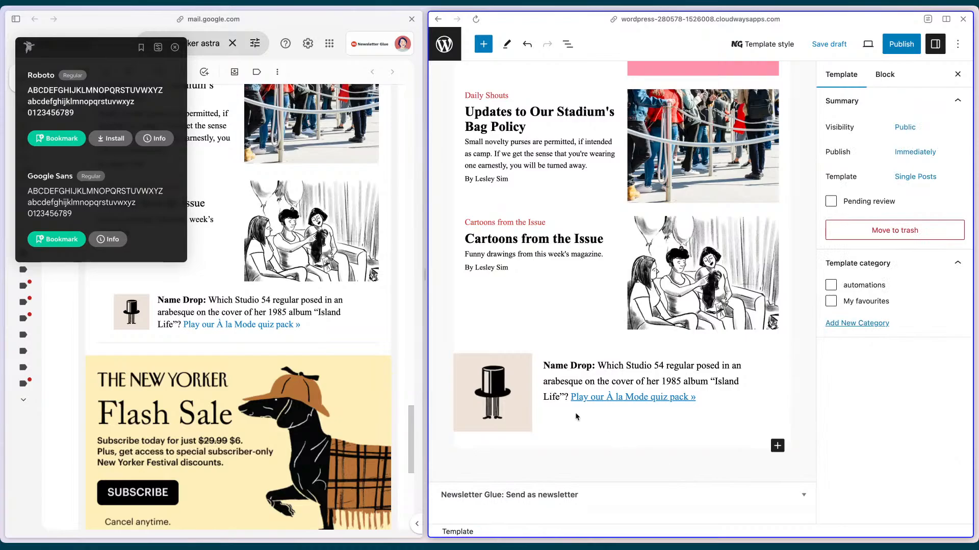
Shrink the top-hat image beside the Name Drop text to about 69 by 69 px
left_click(508, 409)
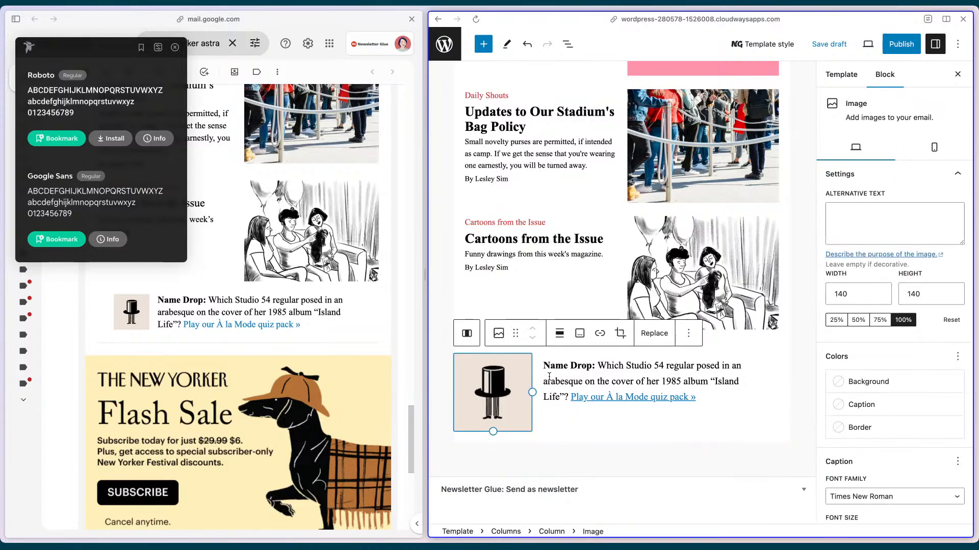
left_click_drag(531, 395, 493, 395)
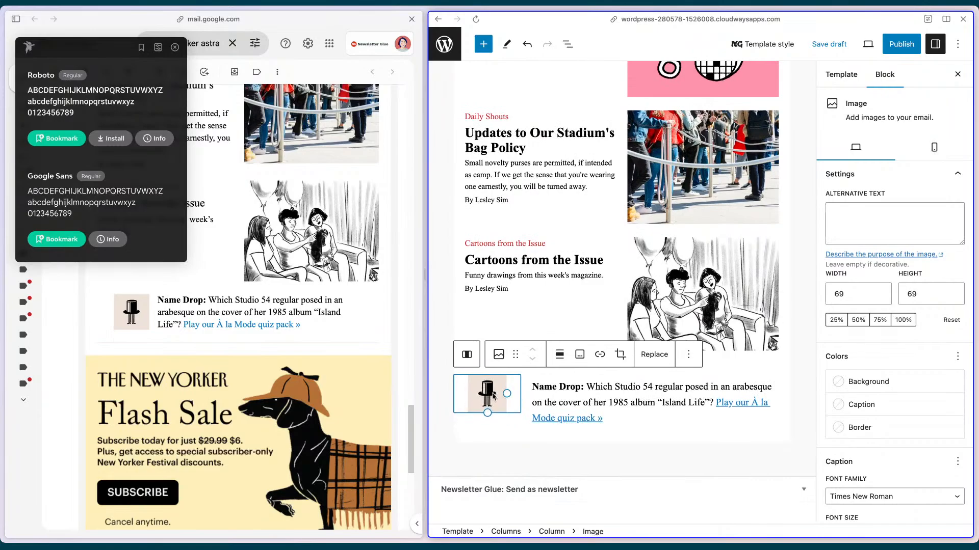
left_click(559, 397)
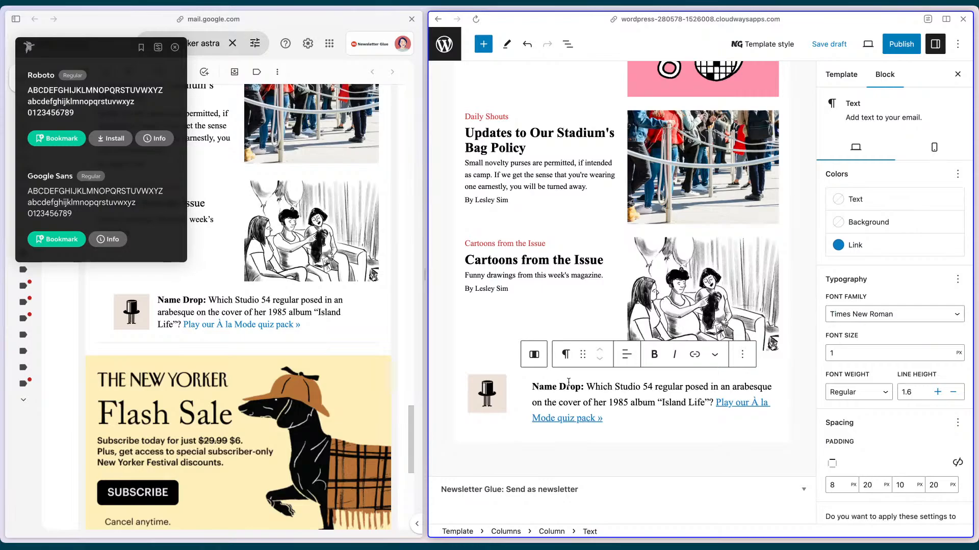
left_click(569, 383)
left_click(566, 378)
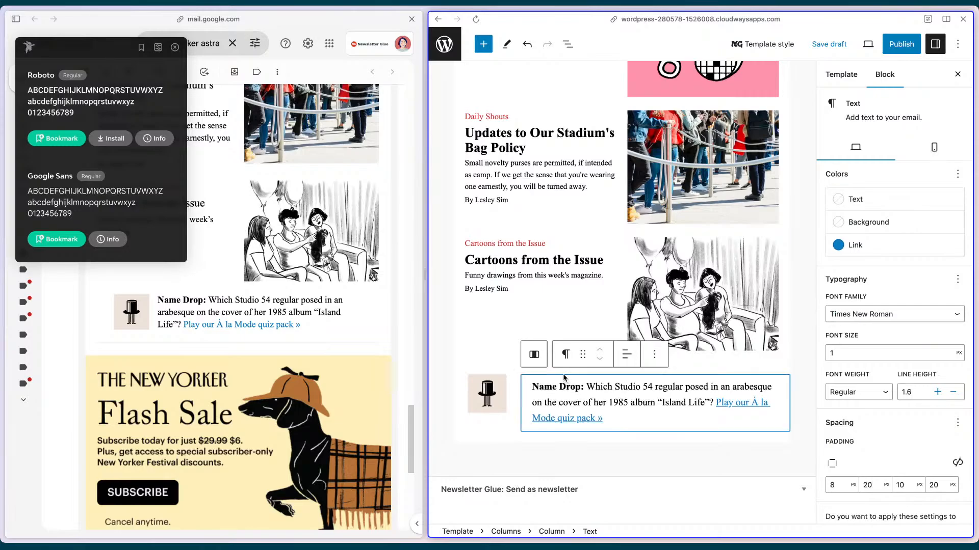
left_click(556, 532)
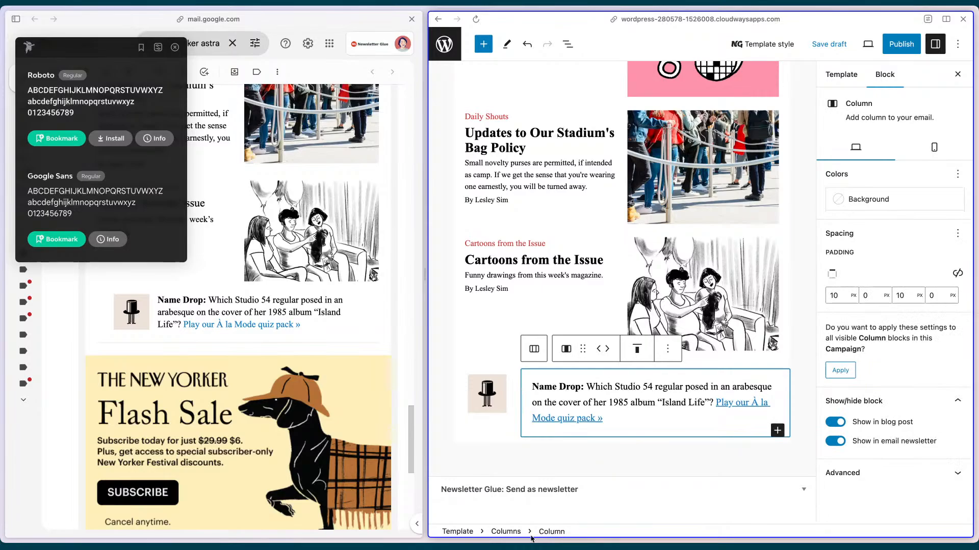
left_click(502, 533)
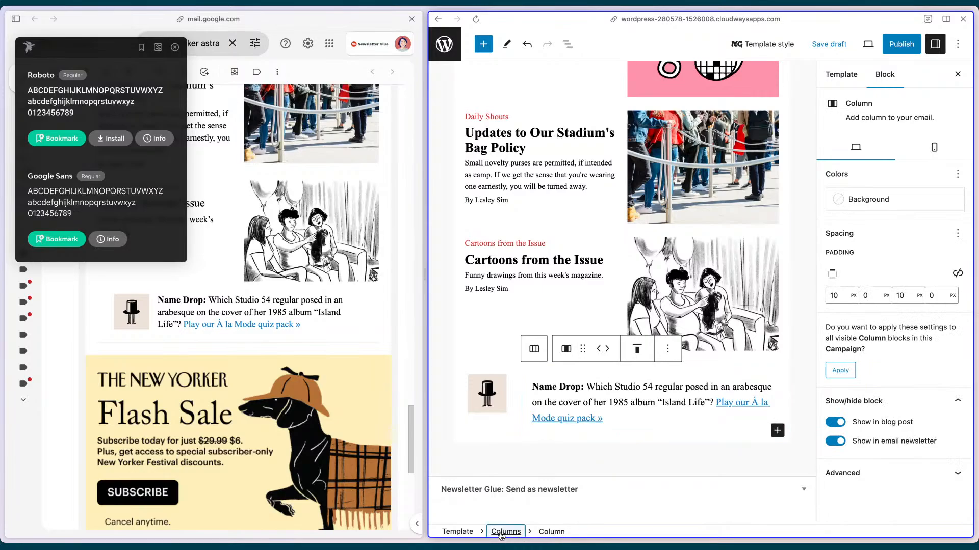
left_click(558, 437)
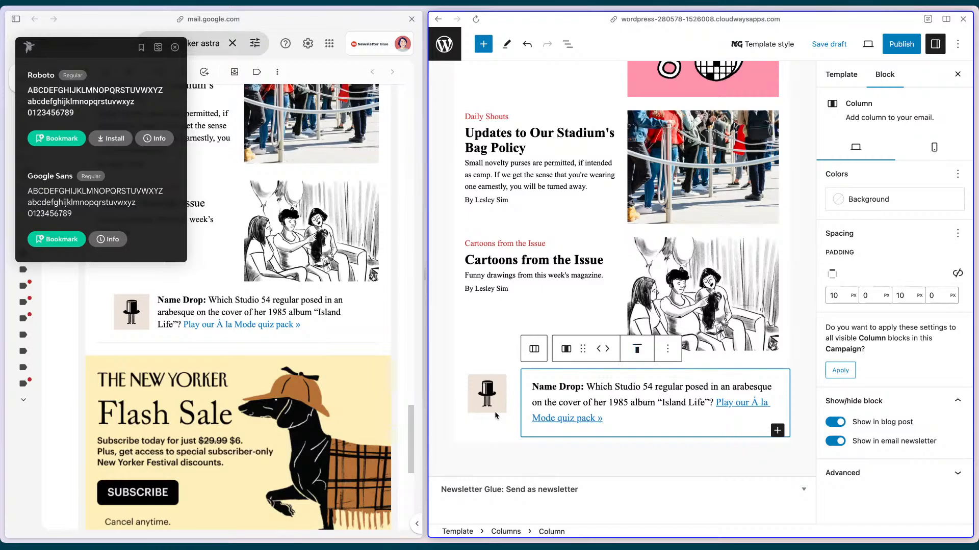
Set the vertical alignment of both the top-hat image column and the Name Drop text column to Align middle
left_click(494, 411)
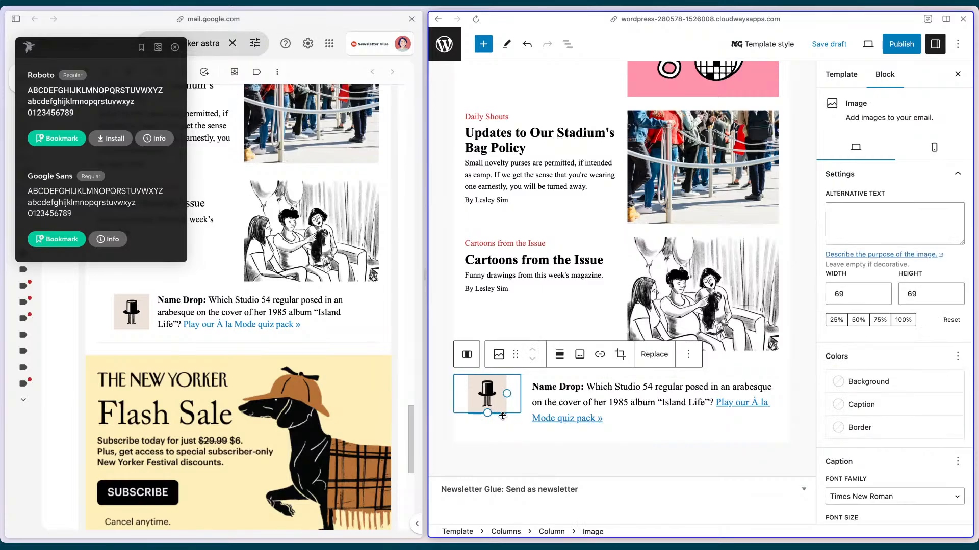
left_click(502, 431)
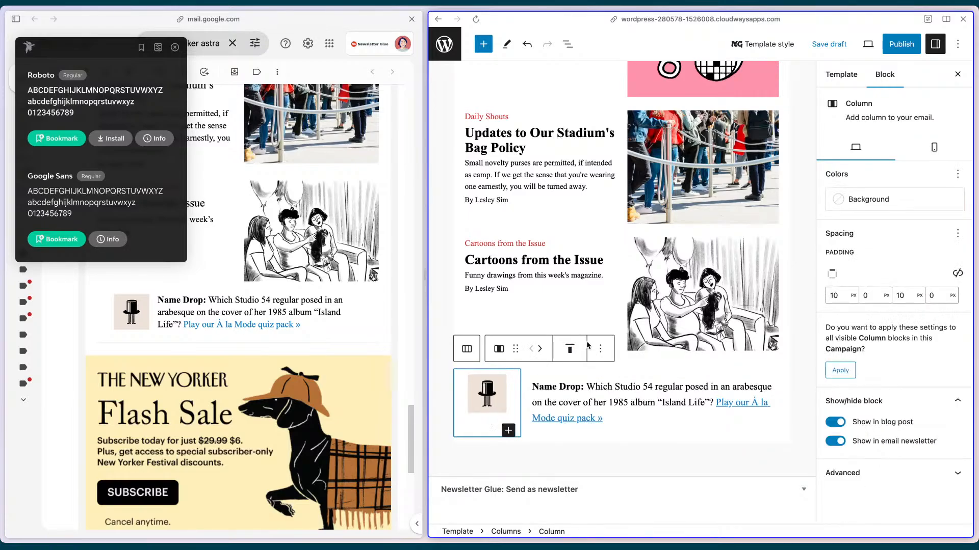
left_click(570, 349)
left_click(593, 412)
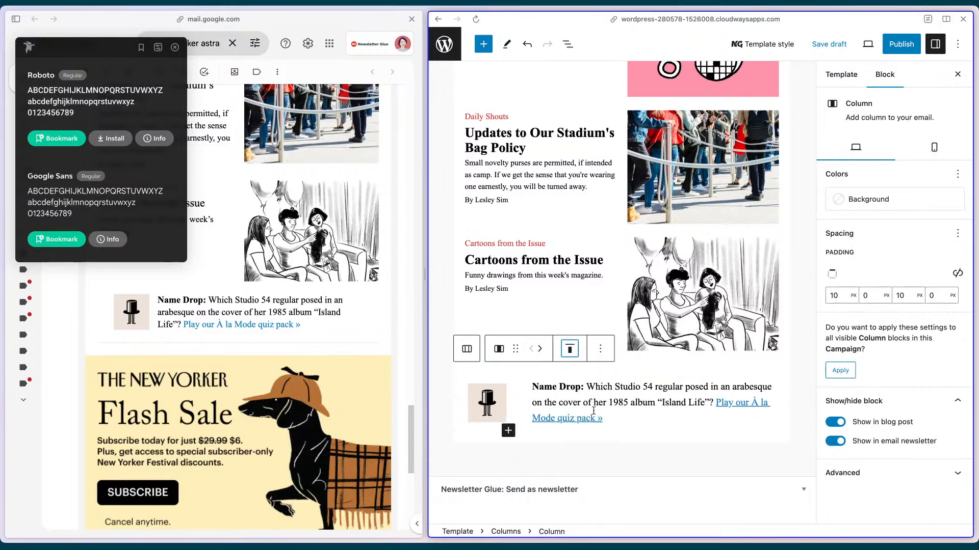
left_click(637, 431)
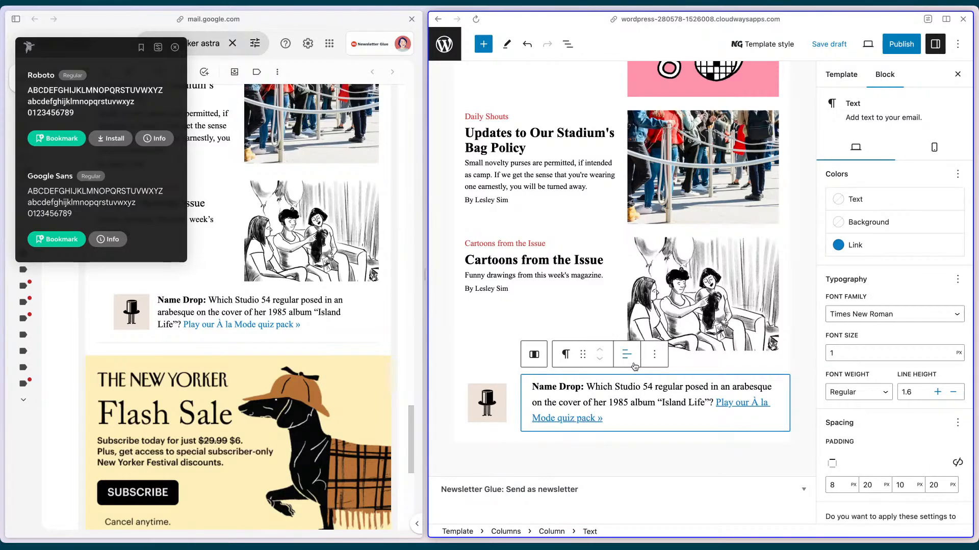
left_click(627, 437)
left_click(637, 349)
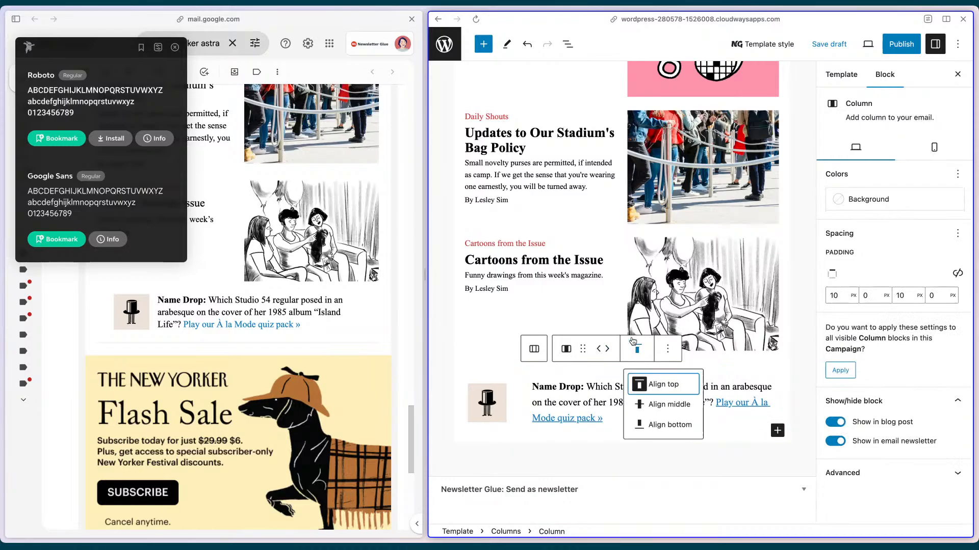
left_click(640, 403)
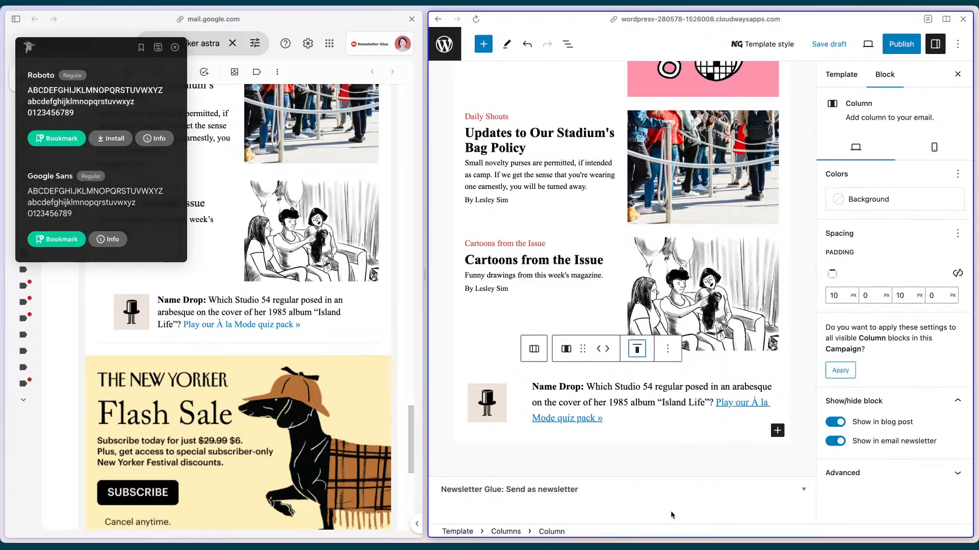
Select the whole columns block that holds the Name Drop image and text
left_click(498, 435)
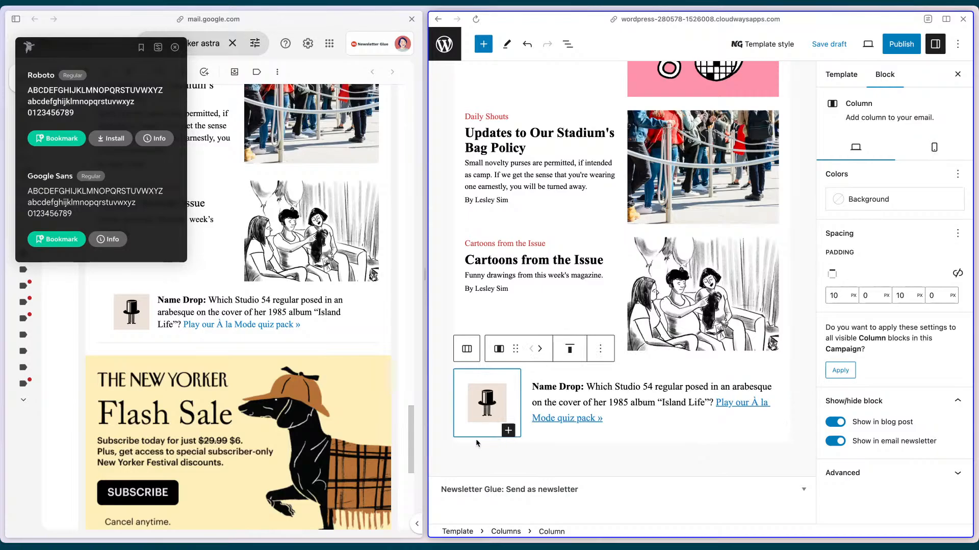
left_click(506, 532)
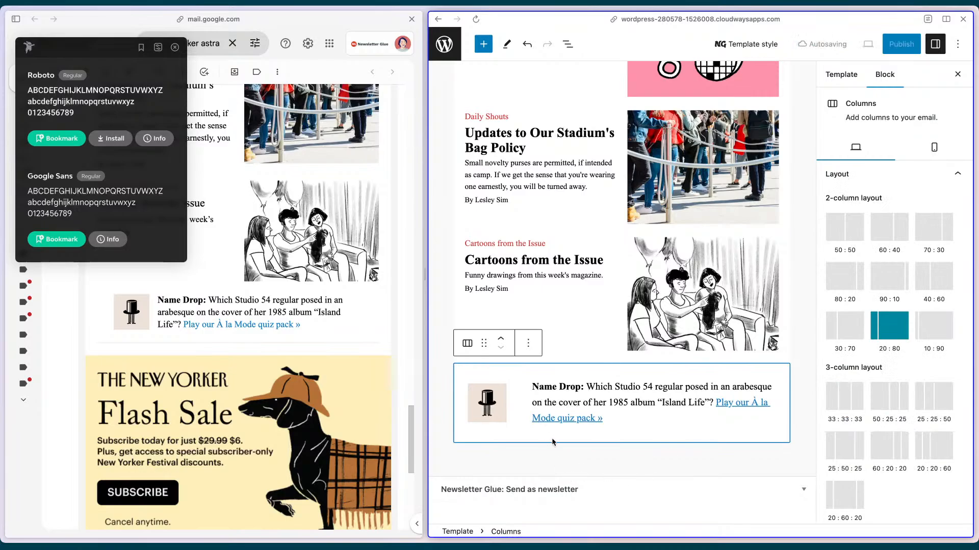
Check the padding settings of the Name Drop columns block and of the two columns inside it
scroll(885, 423, "down", 3)
scroll(886, 426, "down", 5)
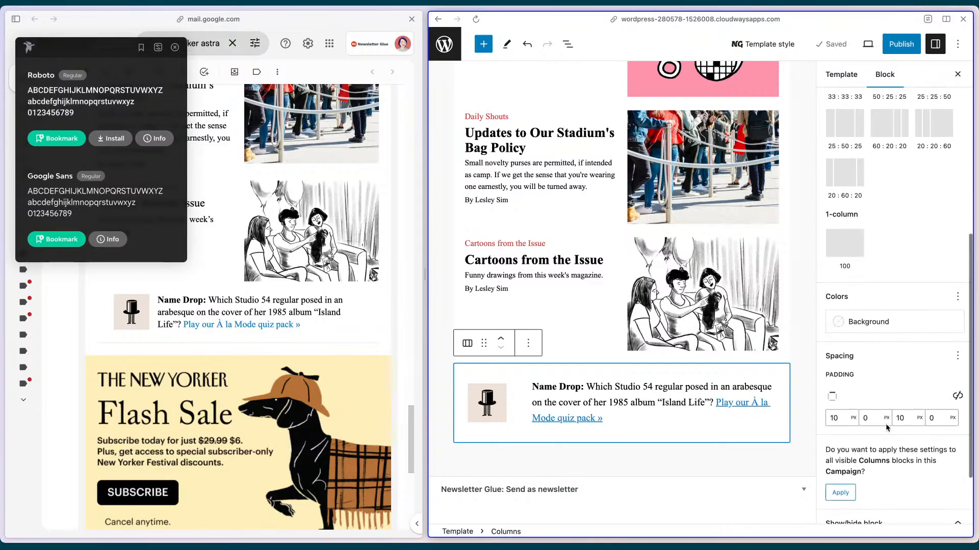
left_click(602, 434)
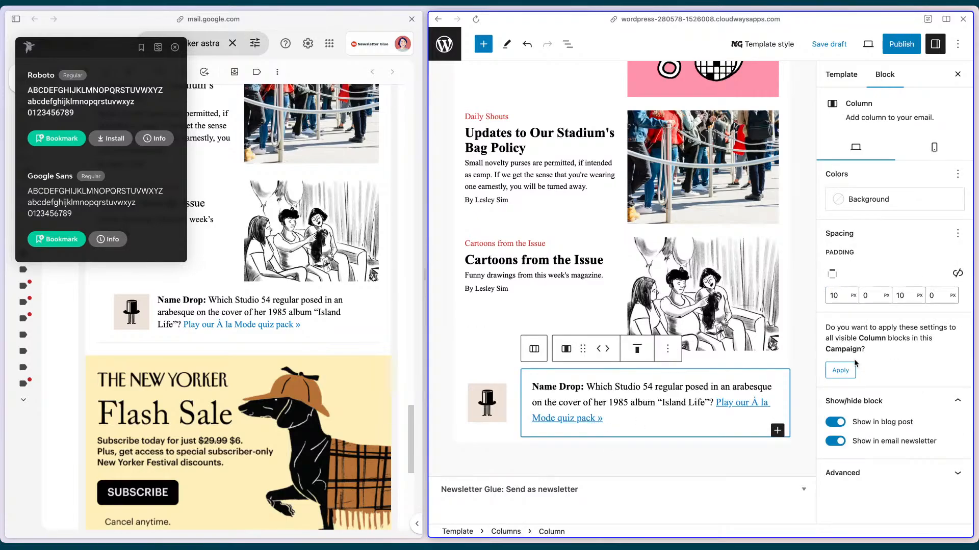
left_click(842, 291)
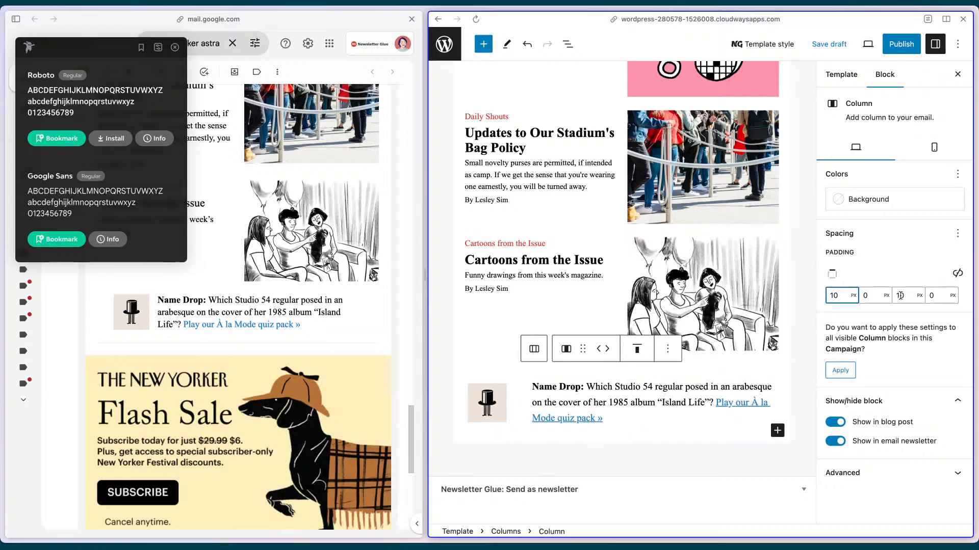
left_click(869, 296)
left_click(913, 296)
left_click(935, 295)
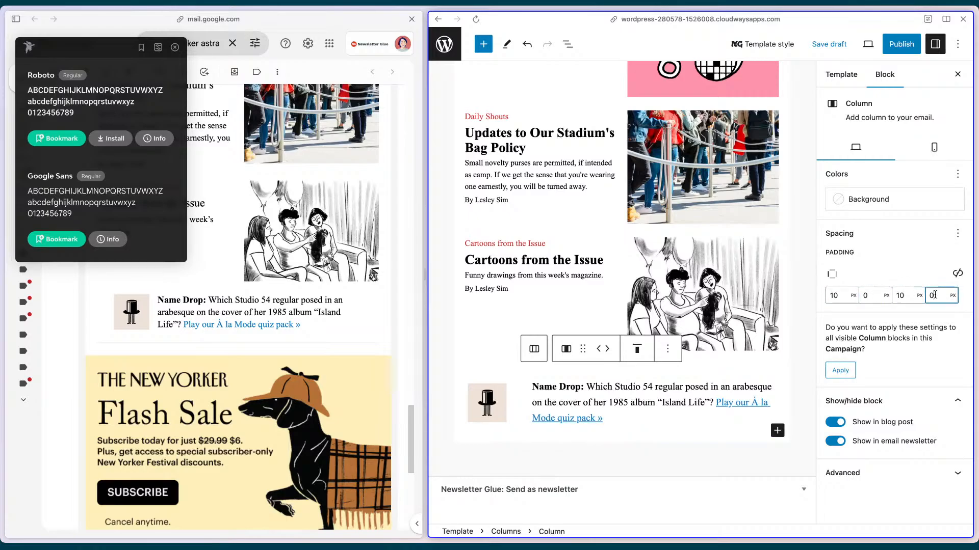
left_click(497, 433)
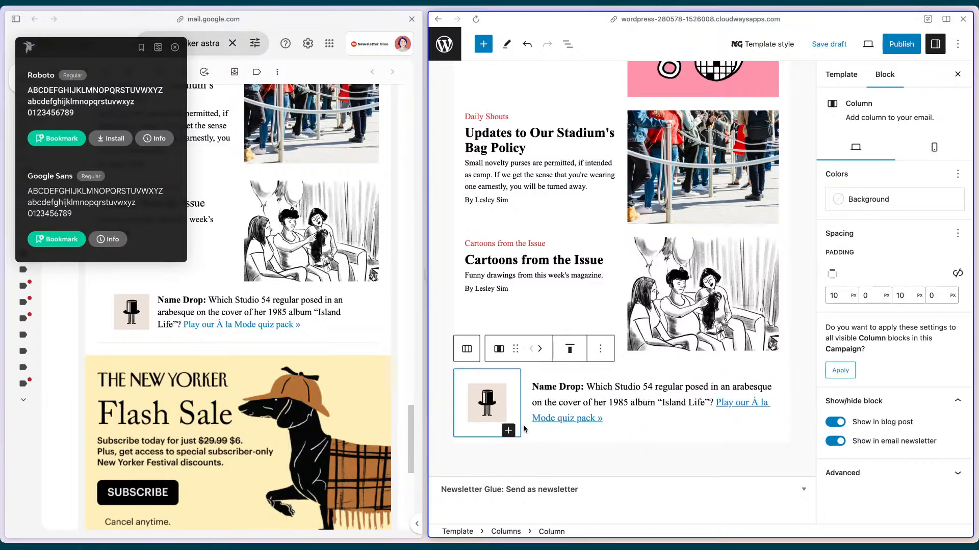
left_click(873, 291)
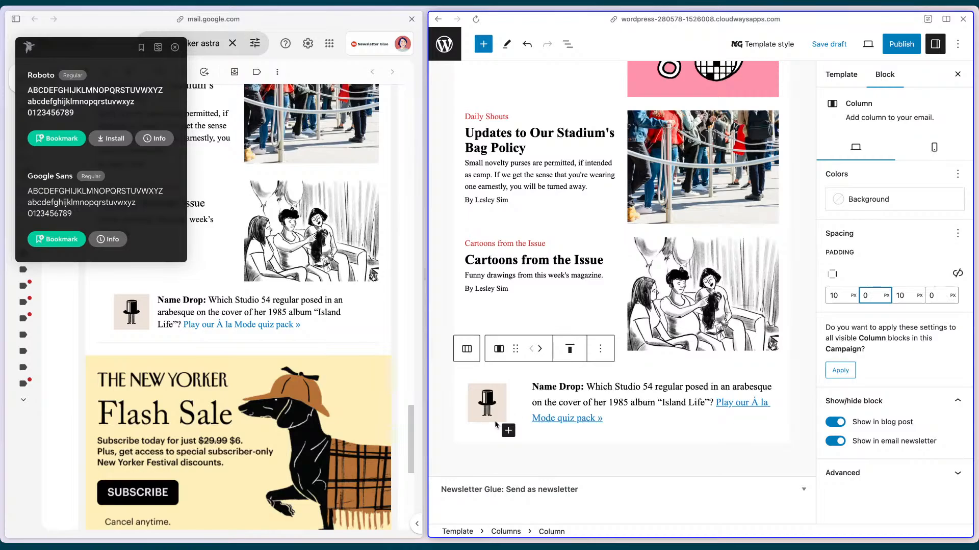
left_click(467, 442)
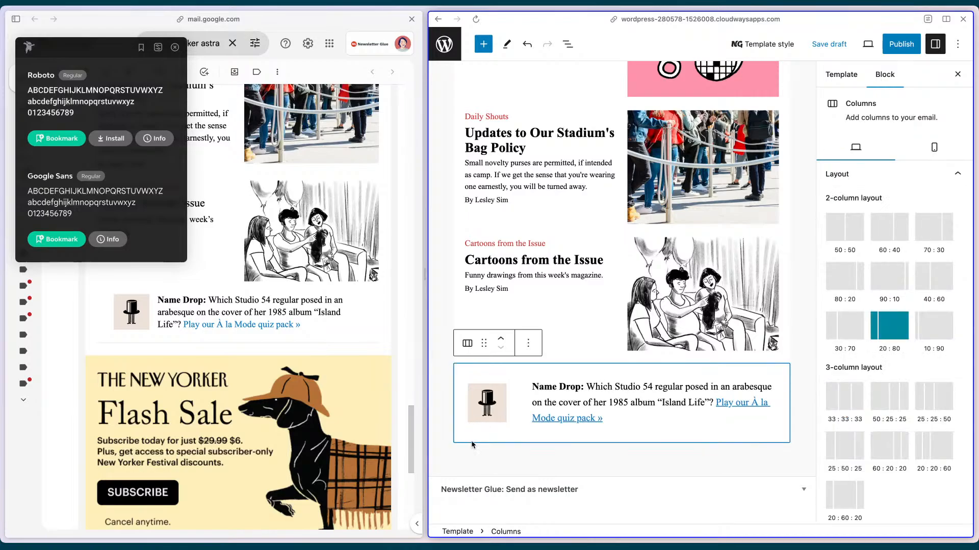
Close the font overlay covering the reference email and set the Name Drop columns block's right and left padding to 40 px
left_click(176, 46)
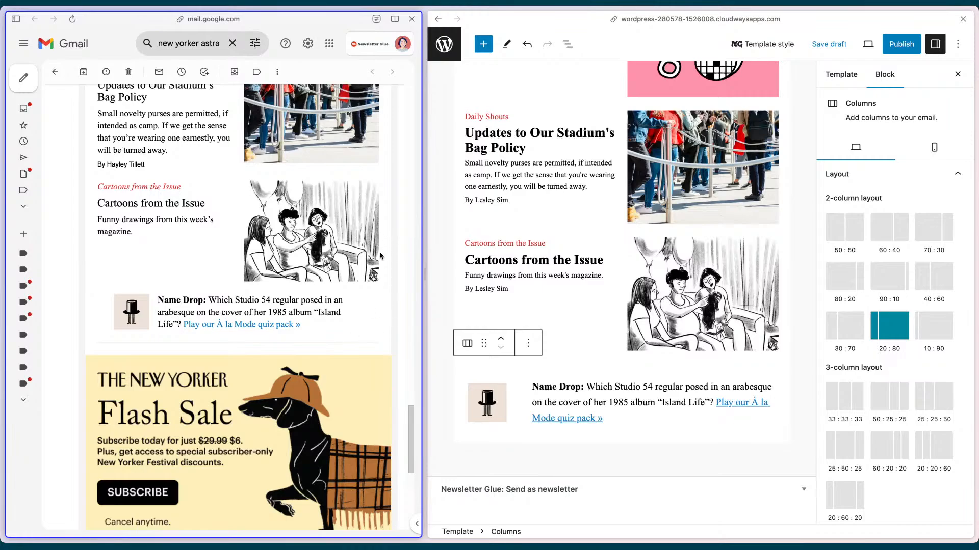
left_click(479, 438)
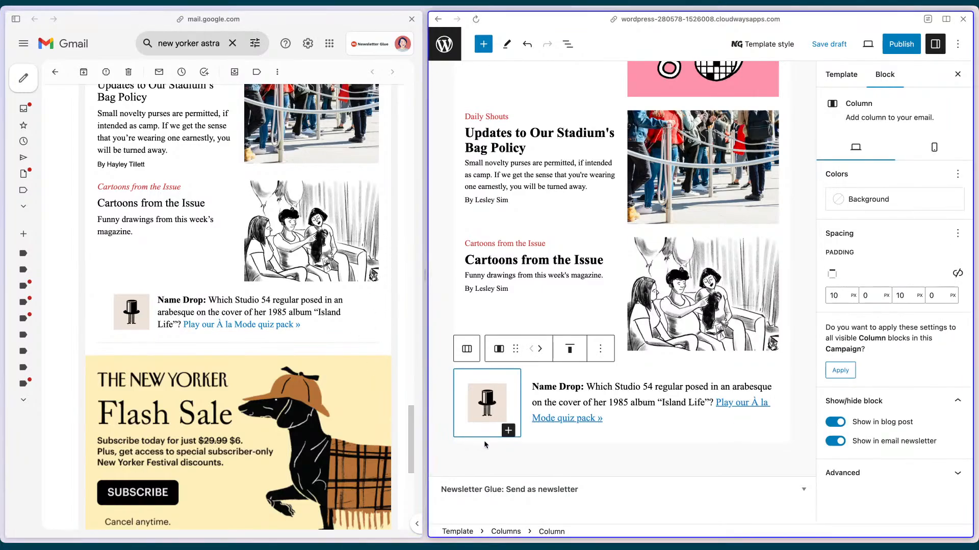
left_click(497, 447)
scroll(871, 478, "down", 10)
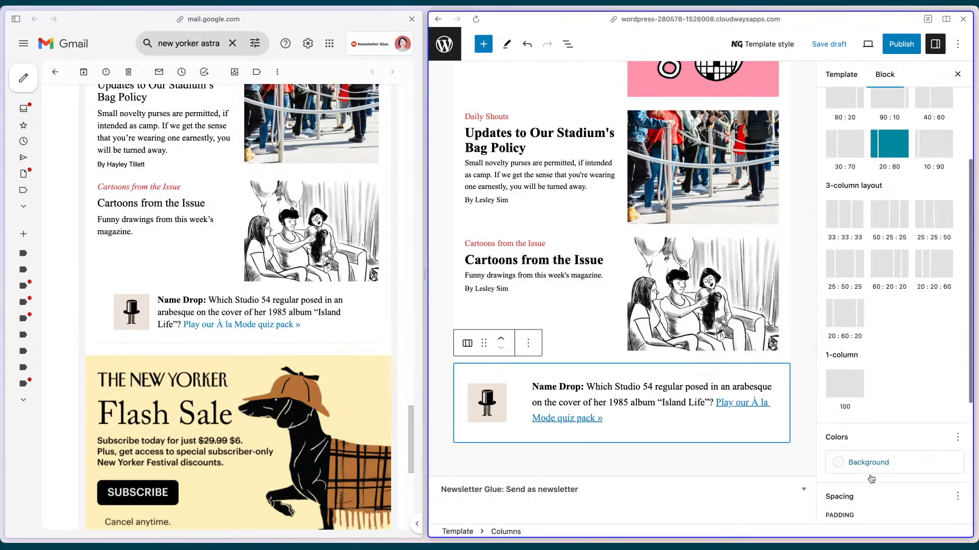
left_click(830, 402)
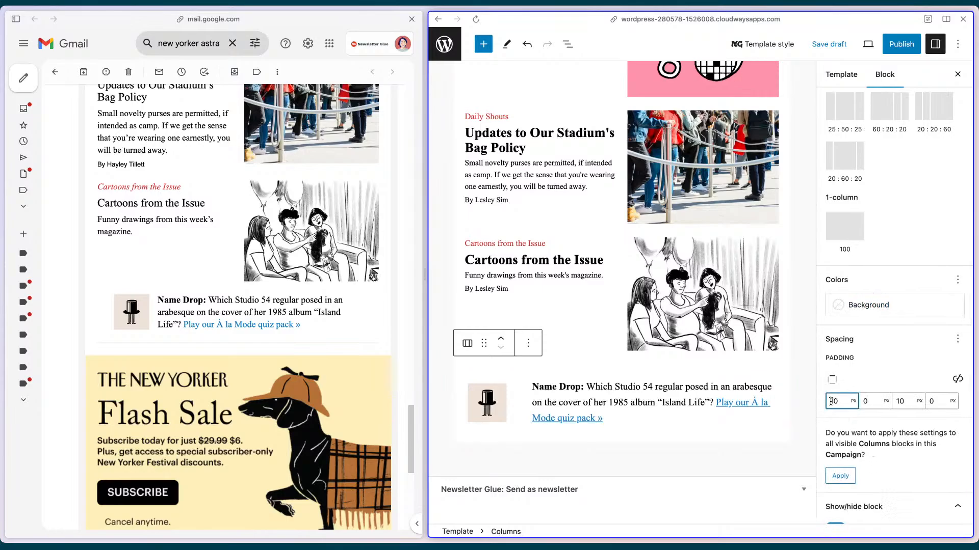
left_click(863, 401)
type("1")
left_click(931, 402)
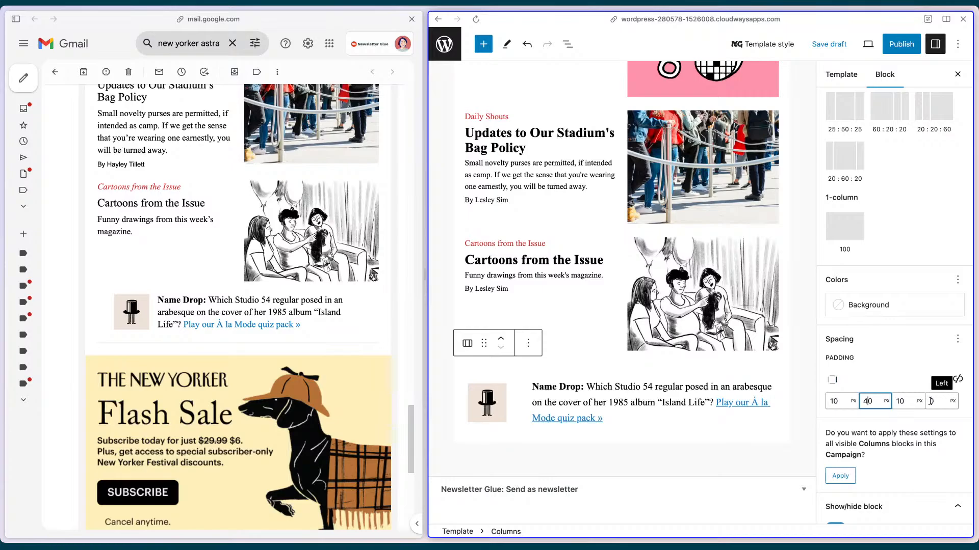
key("BackSpace")
type("40")
key("Tab")
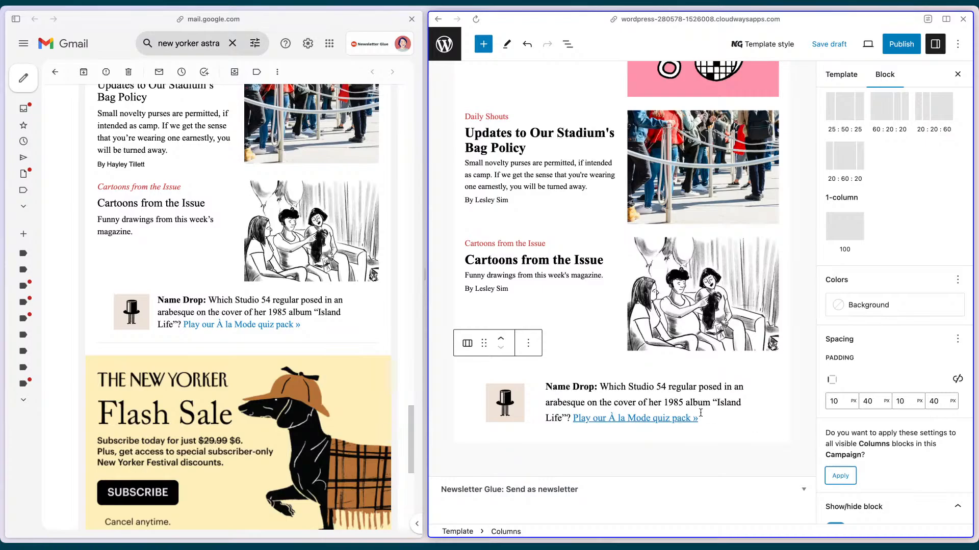
Set the left padding of the Name Drop text block to 0 px
left_click(536, 413)
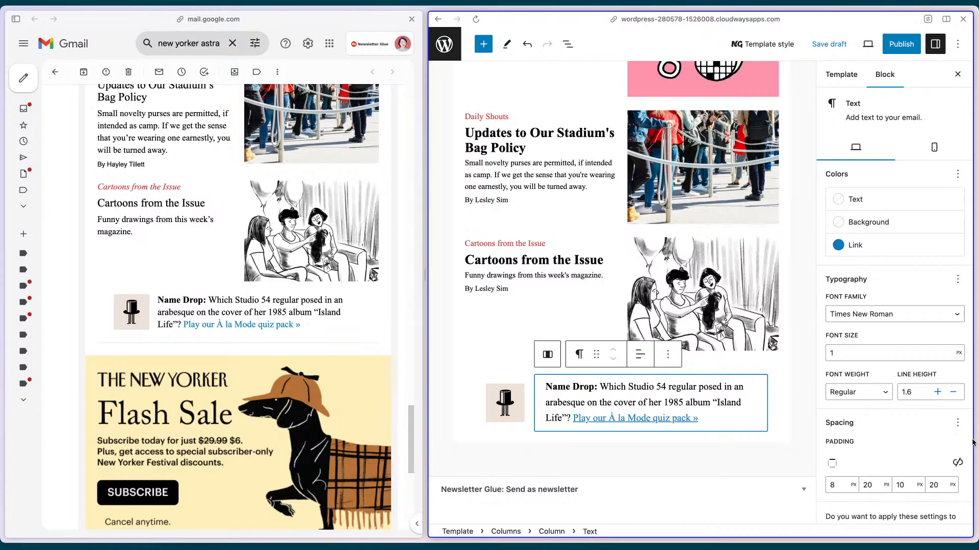
scroll(894, 410, "down", 3)
scroll(895, 410, "down", 2)
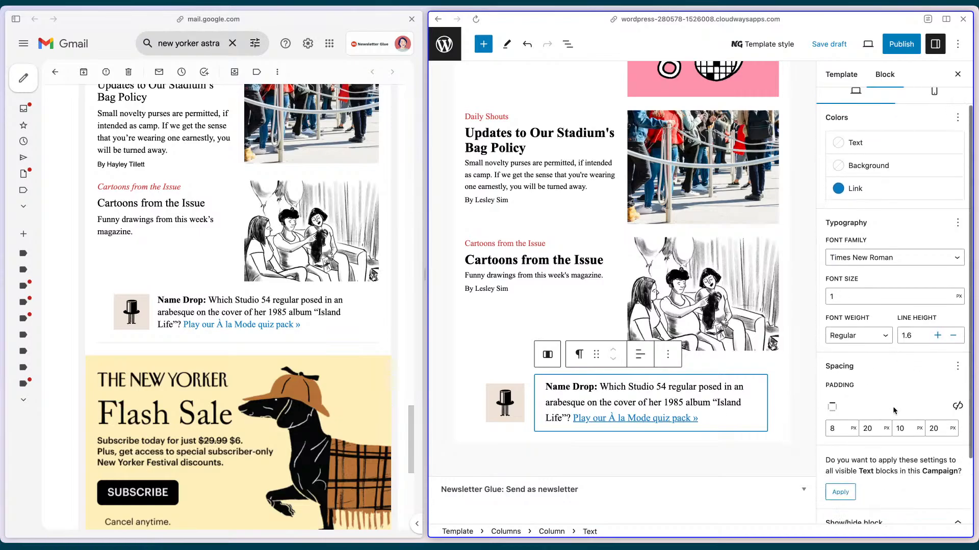
left_click(868, 370)
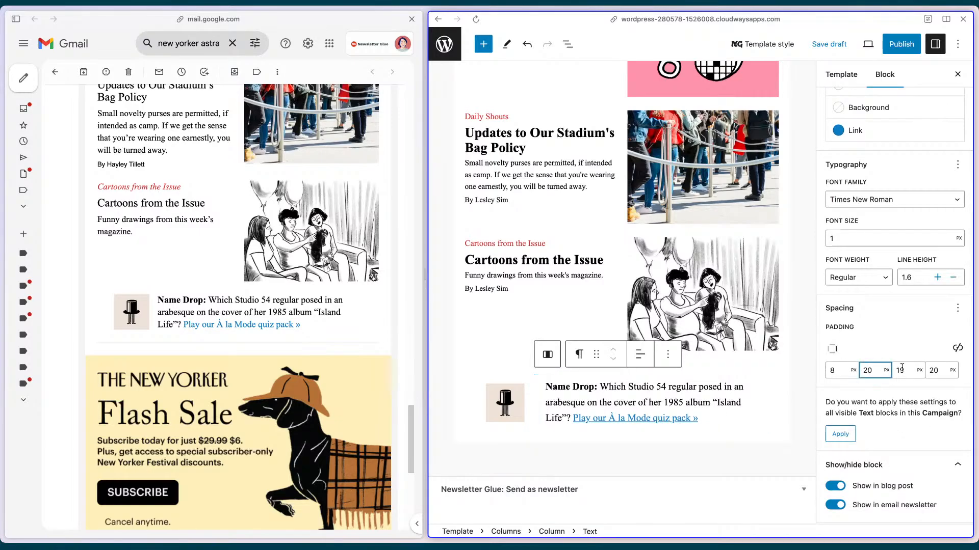
double_click(937, 369)
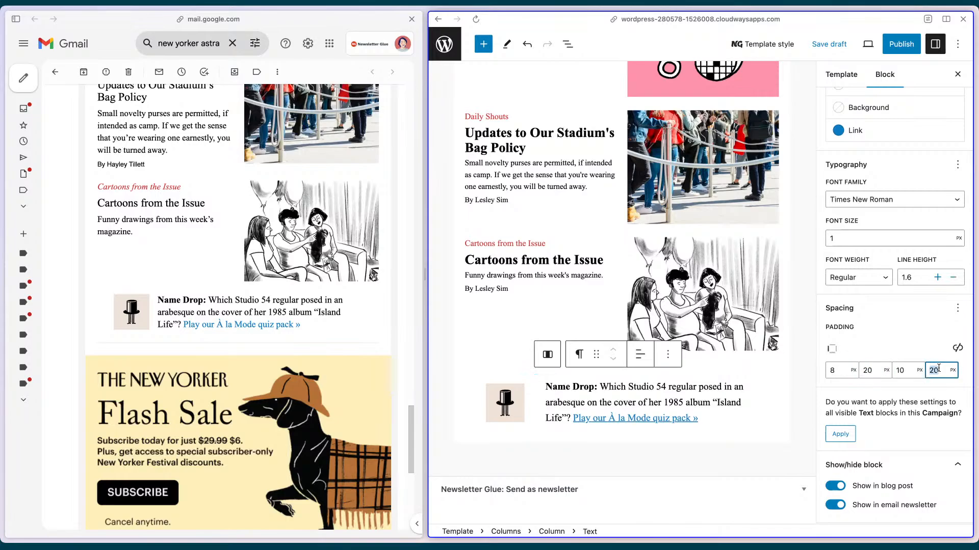
type("0")
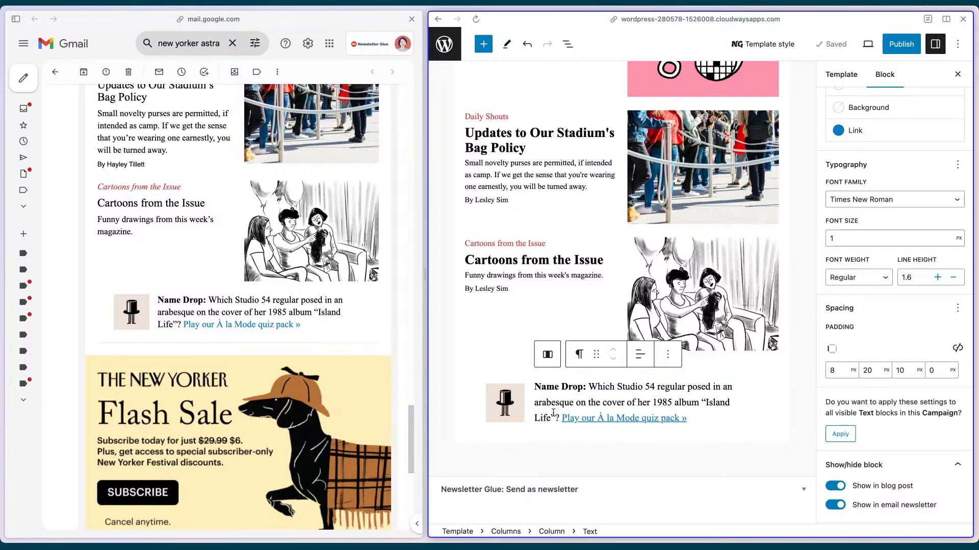
Enlarge the top-hat image beside the Name Drop text slightly
left_click(522, 420)
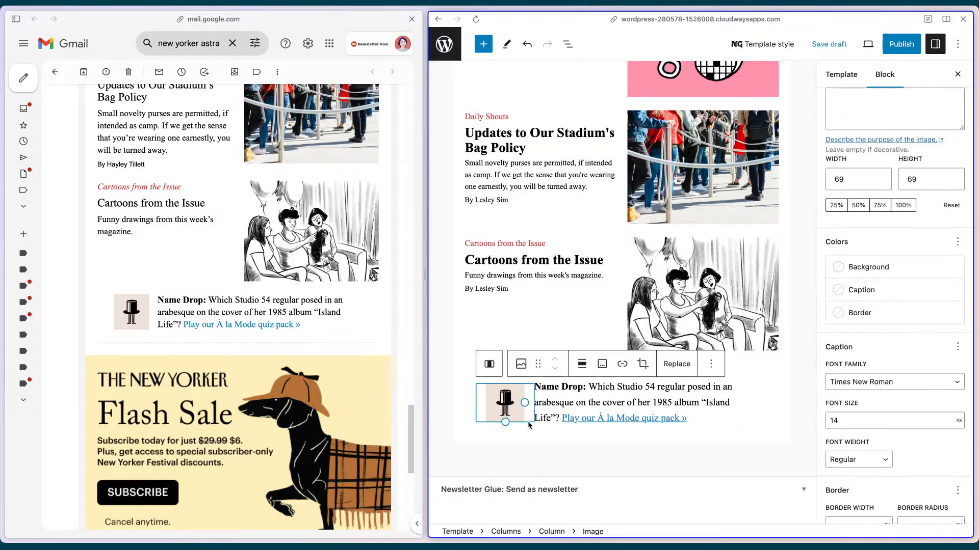
left_click(550, 442)
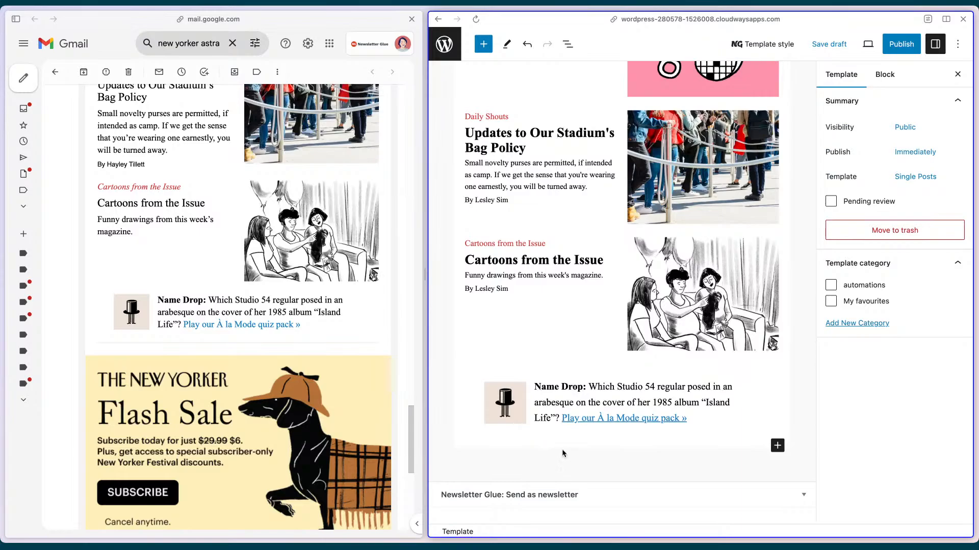
left_click(592, 398)
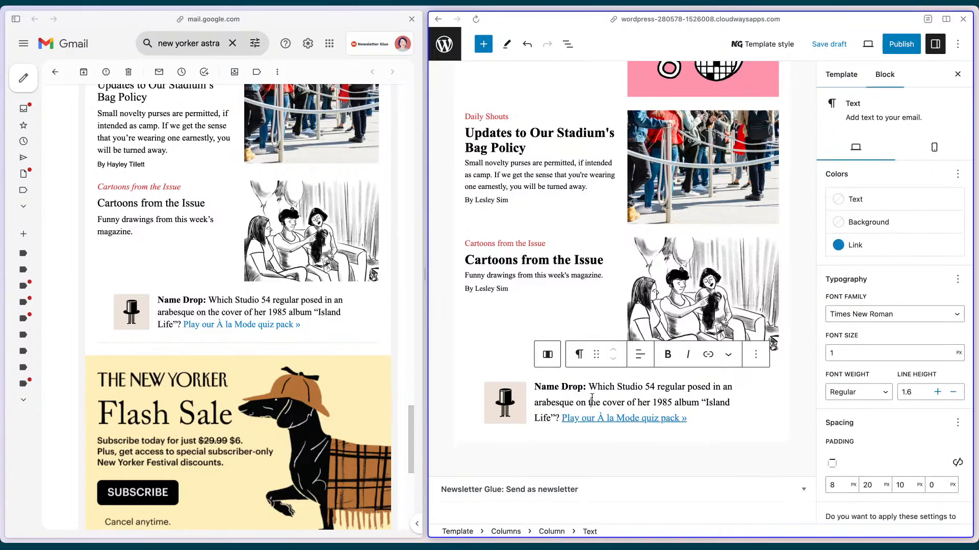
left_click(649, 441)
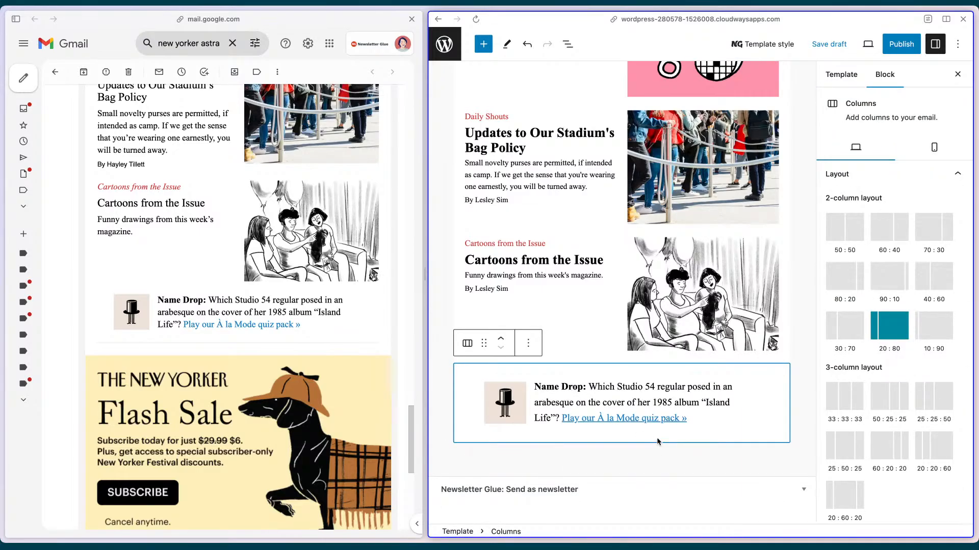
Add an image block below the Name Drop columns and fill it with the Flash Sale picture image-15.png from the media library
left_click(657, 444)
scroll(285, 416, "down", 3)
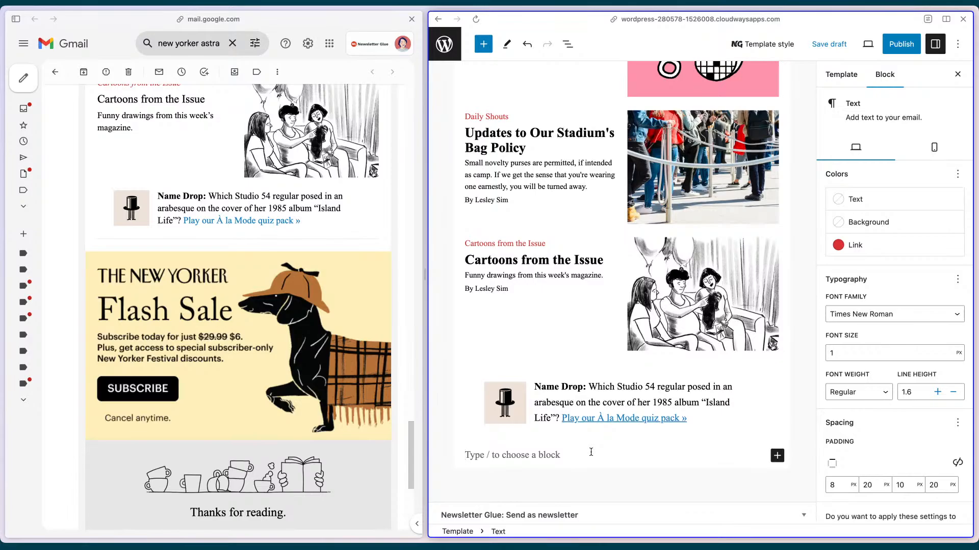
type("/image")
key("Return")
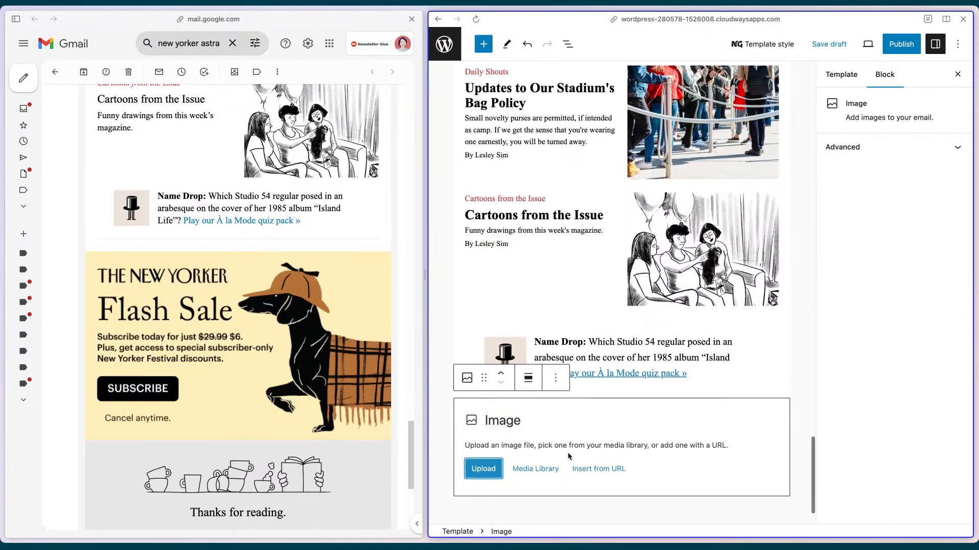
left_click(533, 468)
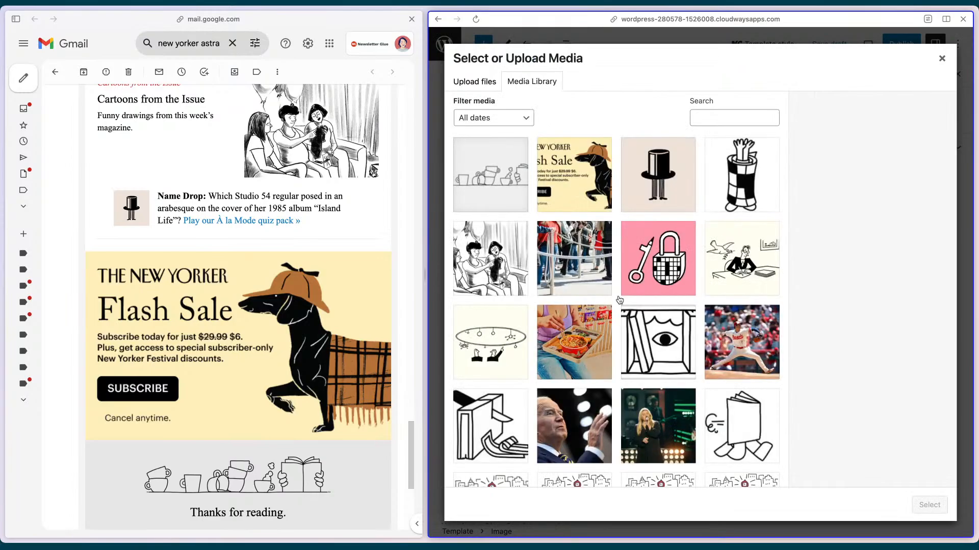
left_click(527, 161)
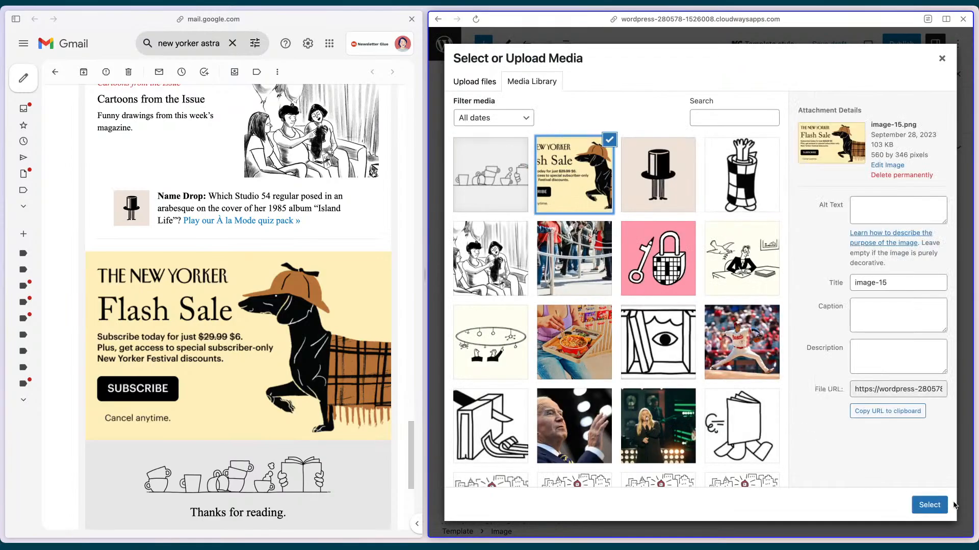
left_click(929, 504)
Widen the Flash Sale image so it spans the full width of the email template
scroll(717, 384, "down", 7)
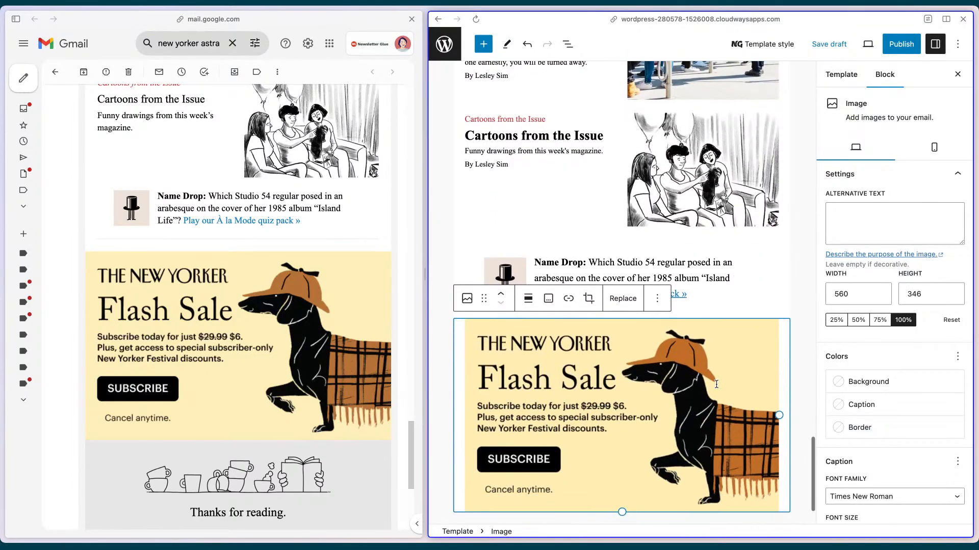
scroll(885, 391, "down", 5)
scroll(885, 392, "down", 5)
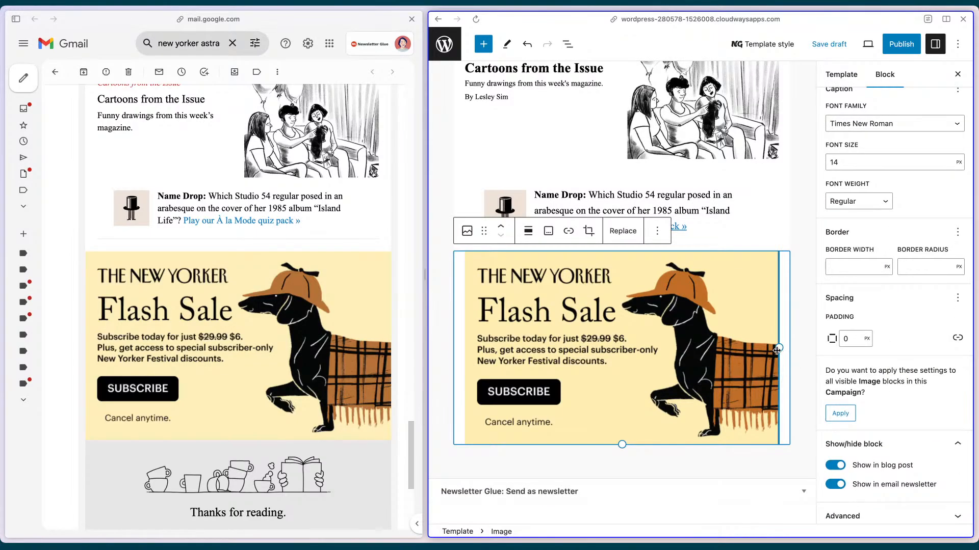
left_click_drag(779, 347, 797, 354)
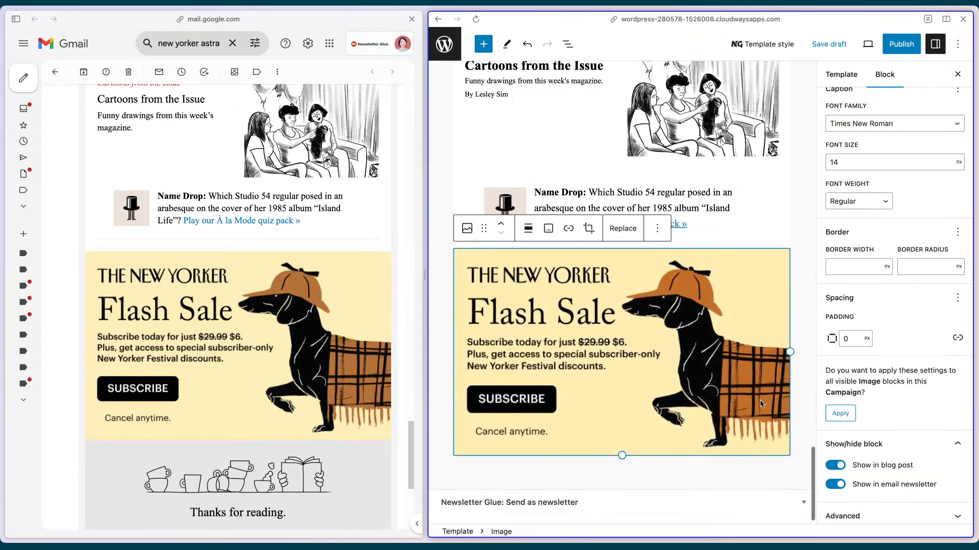
Add a container block below the Flash Sale image
key("Return")
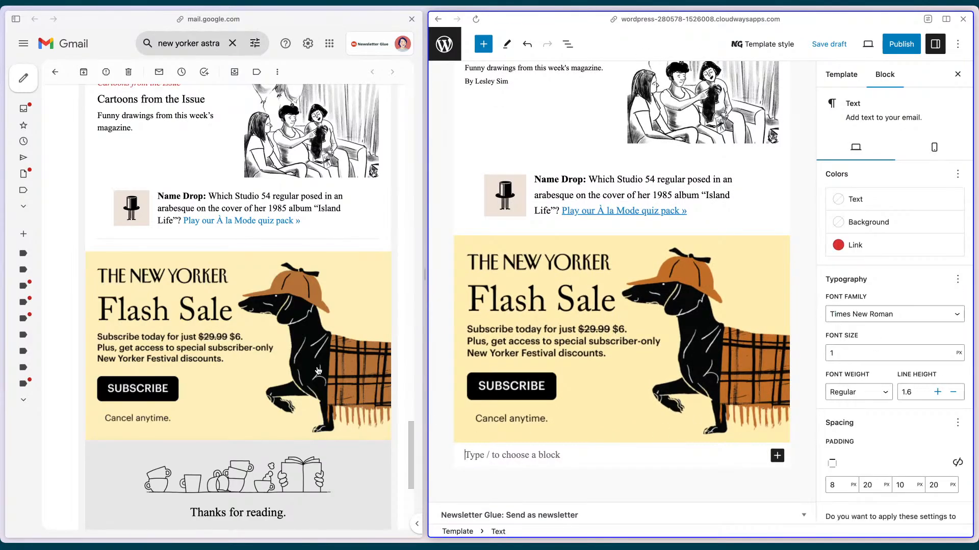
scroll(318, 371, "down", 5)
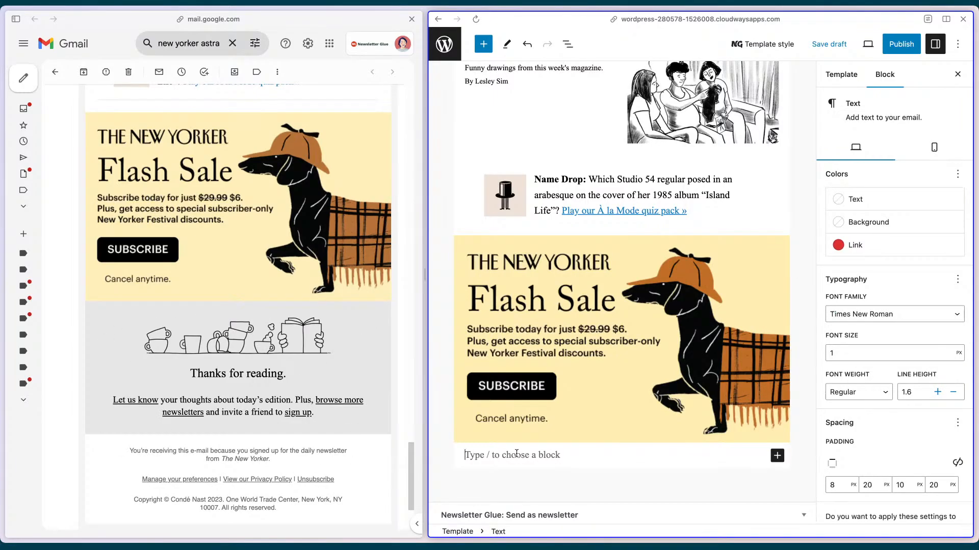
type("/conta")
key("Return")
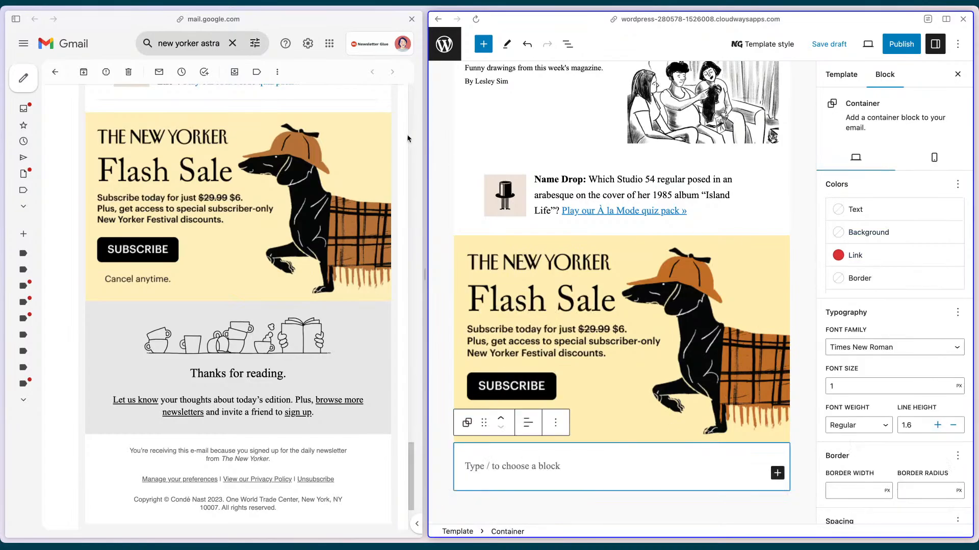
Sample the grey #E7E7E7 background of the "Thanks for reading." section in the Gmail reference email and return to the new container
left_click(403, 96)
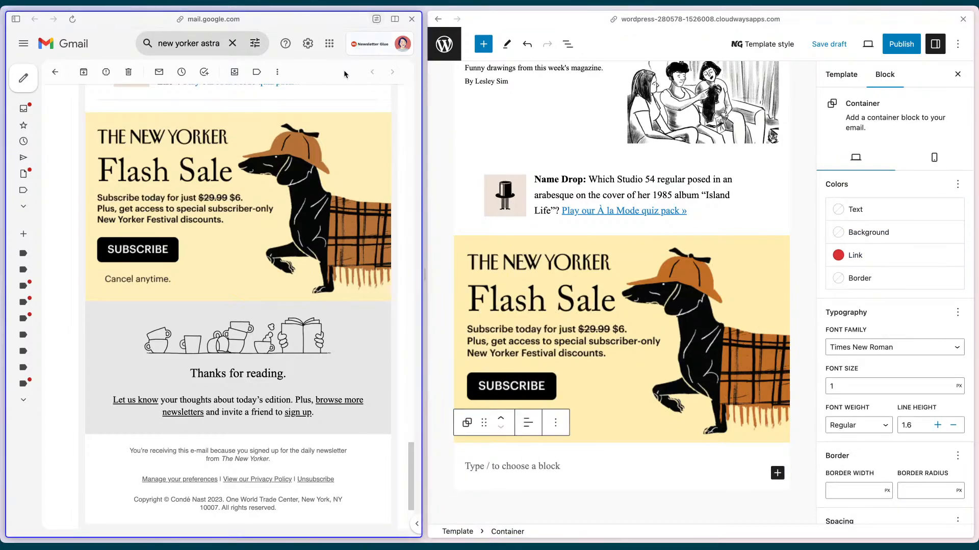
left_click(297, 30)
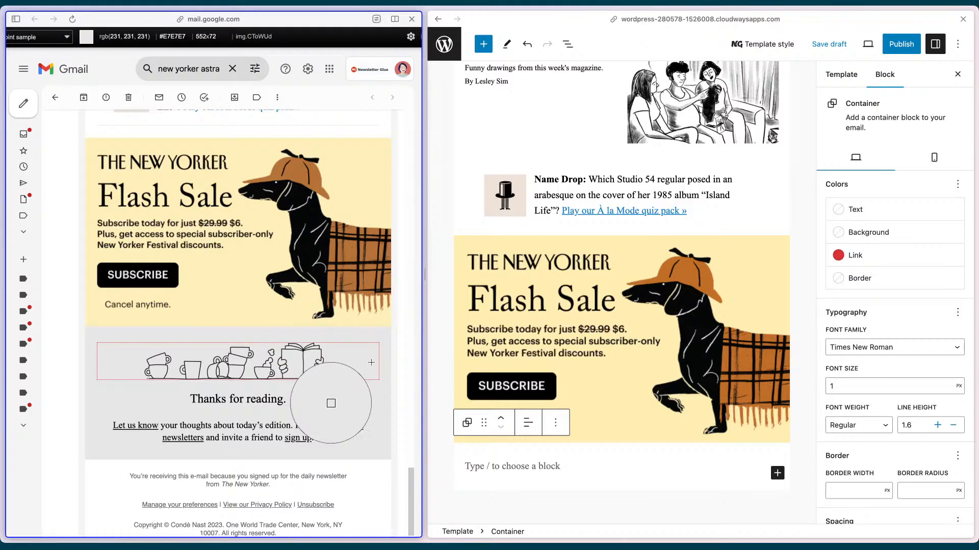
left_click(371, 362)
left_click(545, 479)
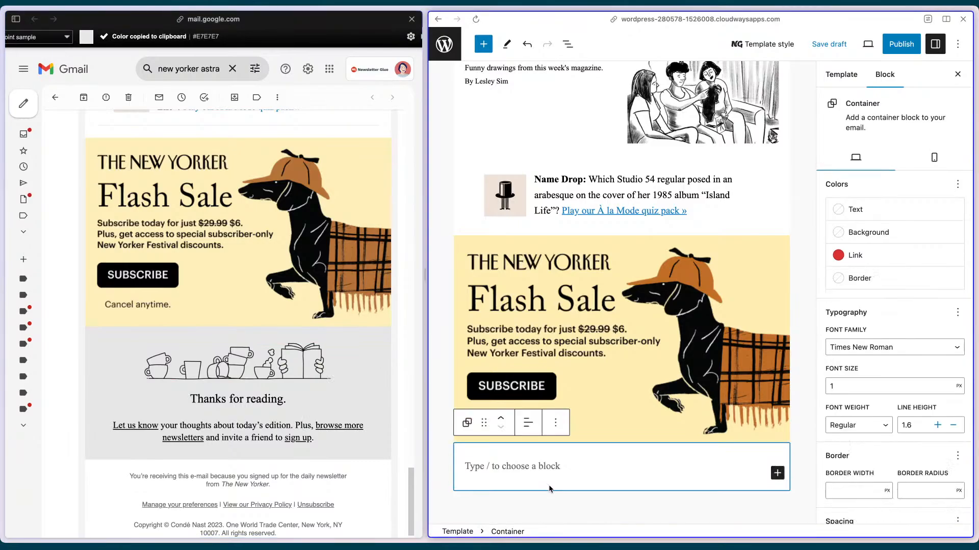
Set the new container's background colour to the sampled grey #E7E7E7
left_click(866, 233)
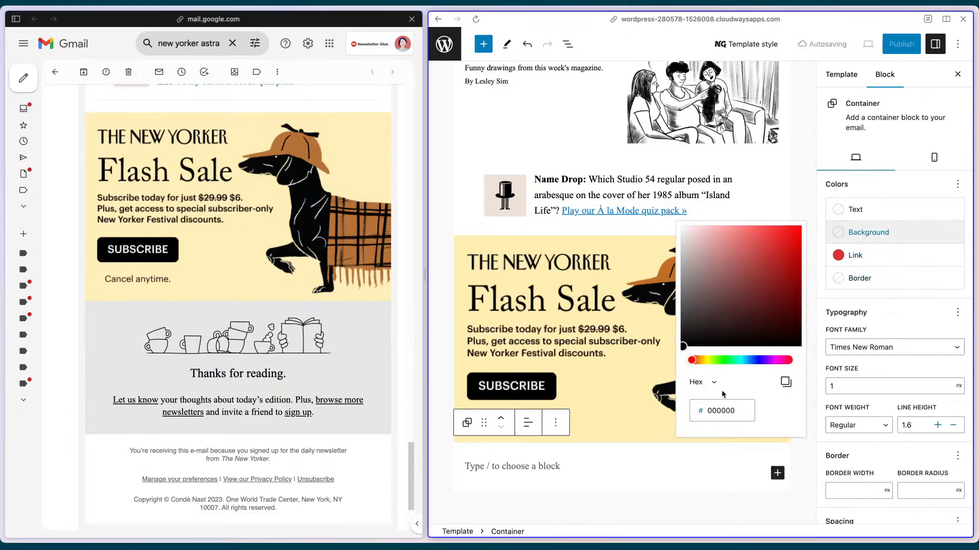
left_click(722, 411)
key("ctrl+a")
key("ctrl+v")
left_click(797, 464)
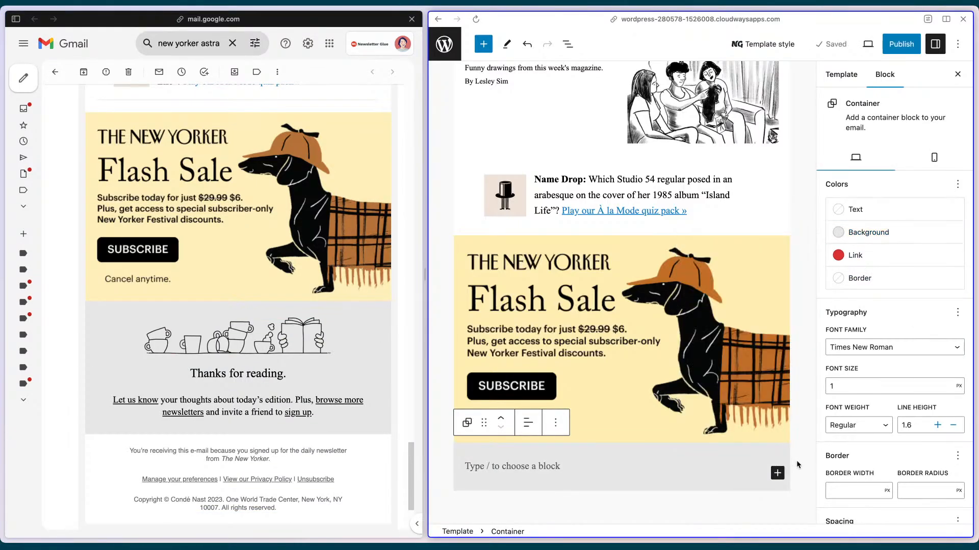
Add an image block inside the grey container with image-16.png from the media library and narrow it to 452 px wide
left_click(525, 464)
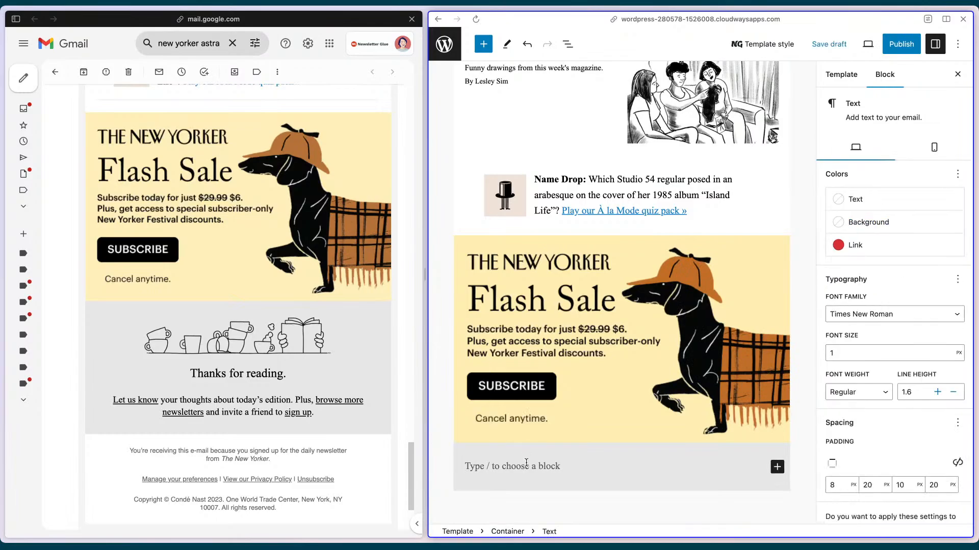
type("/image")
key("Return")
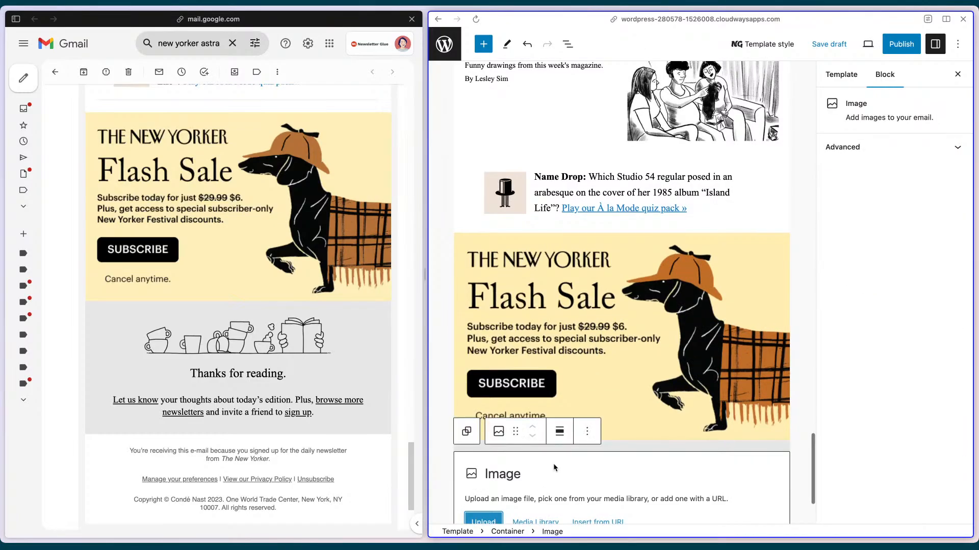
left_click(543, 452)
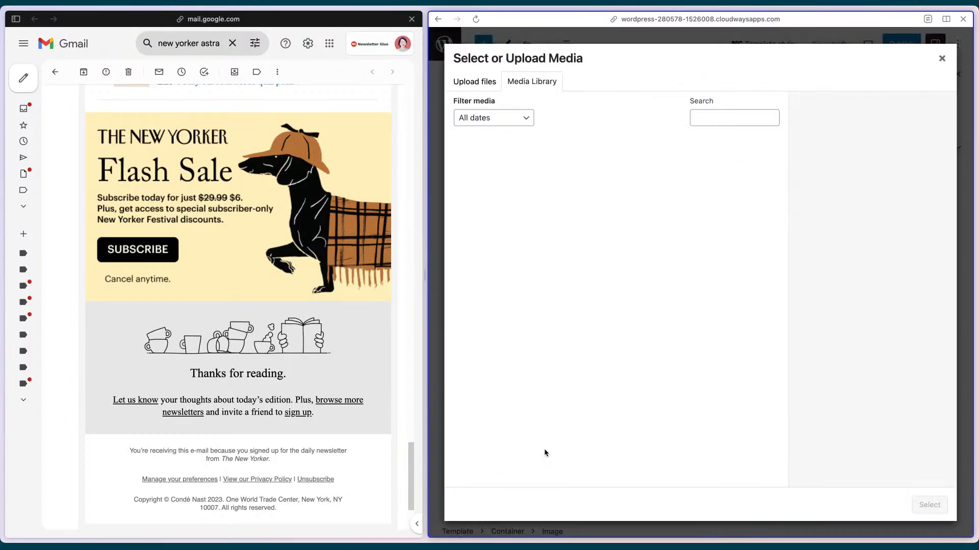
left_click(496, 176)
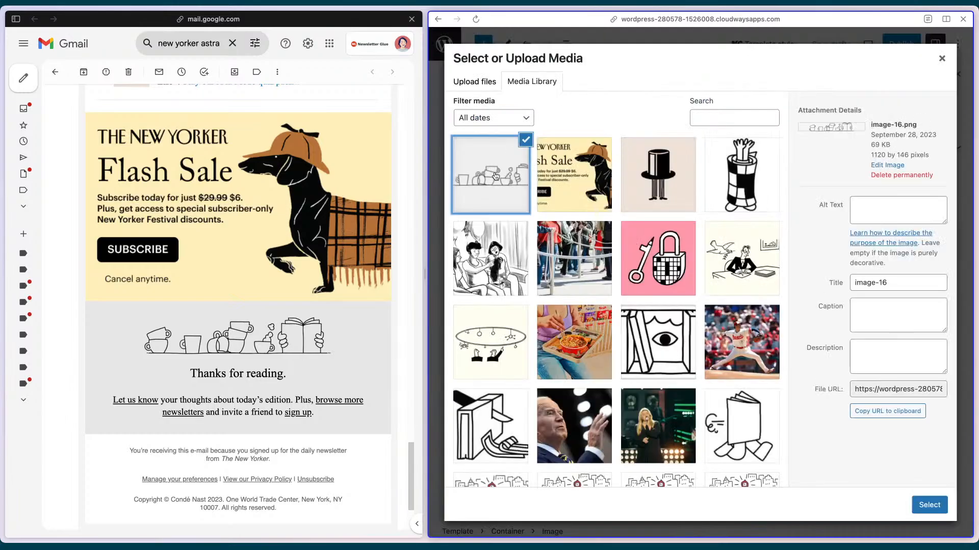
left_click(929, 504)
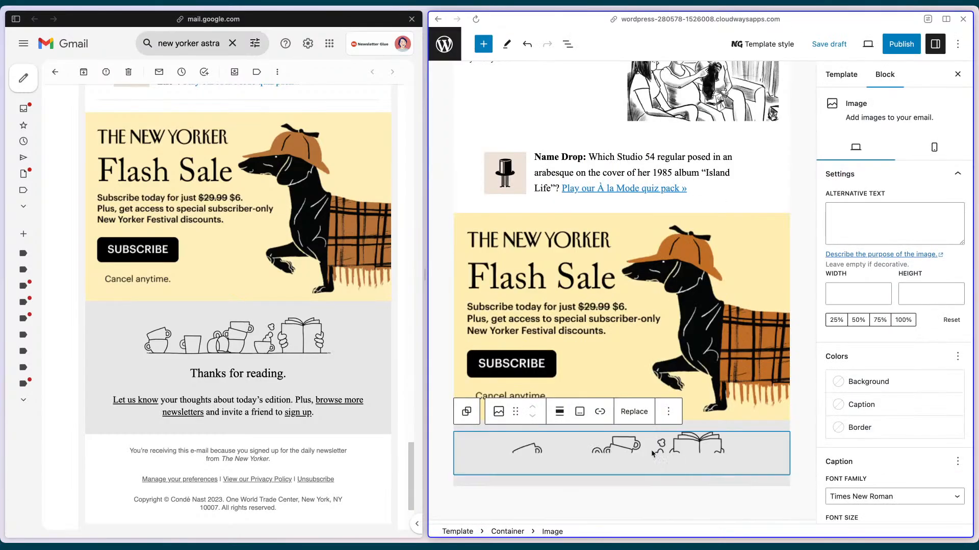
scroll(640, 444, "down", 1)
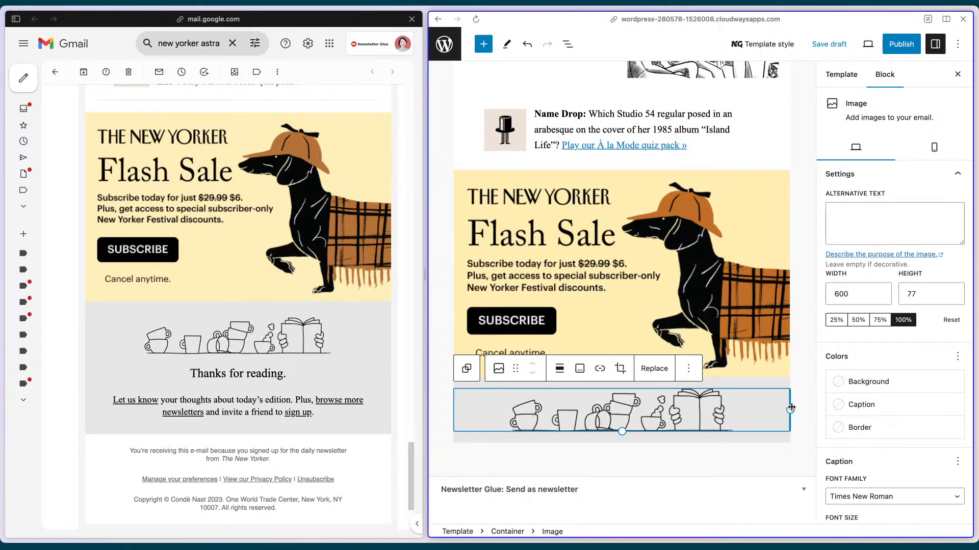
left_click_drag(790, 409, 749, 415)
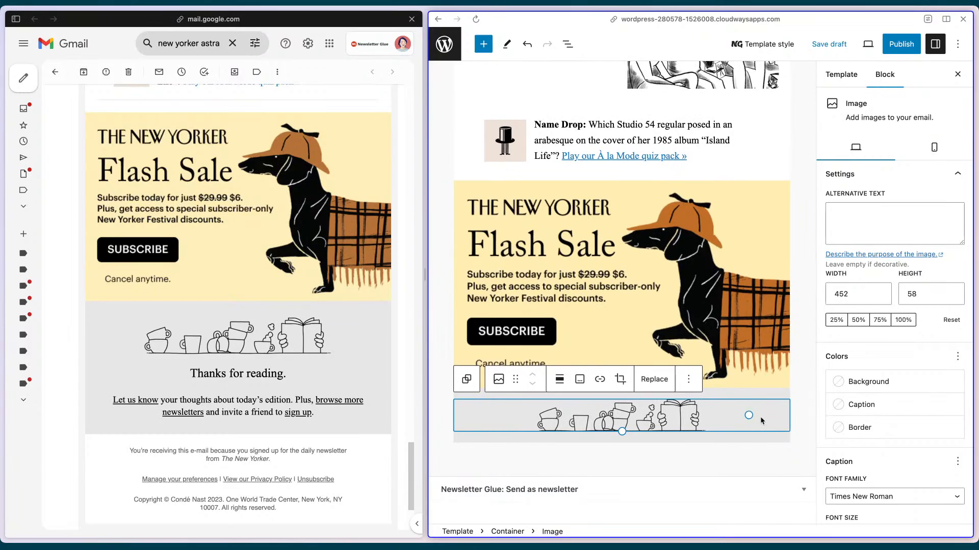
Add an H2 heading reading "Thanks for reading" below the teacup illustration in the grey container
left_click(621, 447)
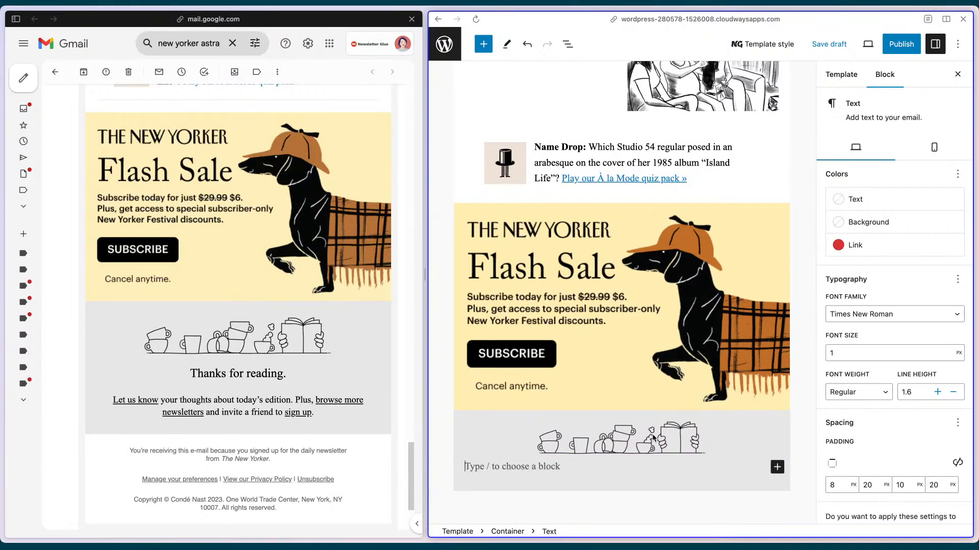
type("## ")
type("Thanks for ")
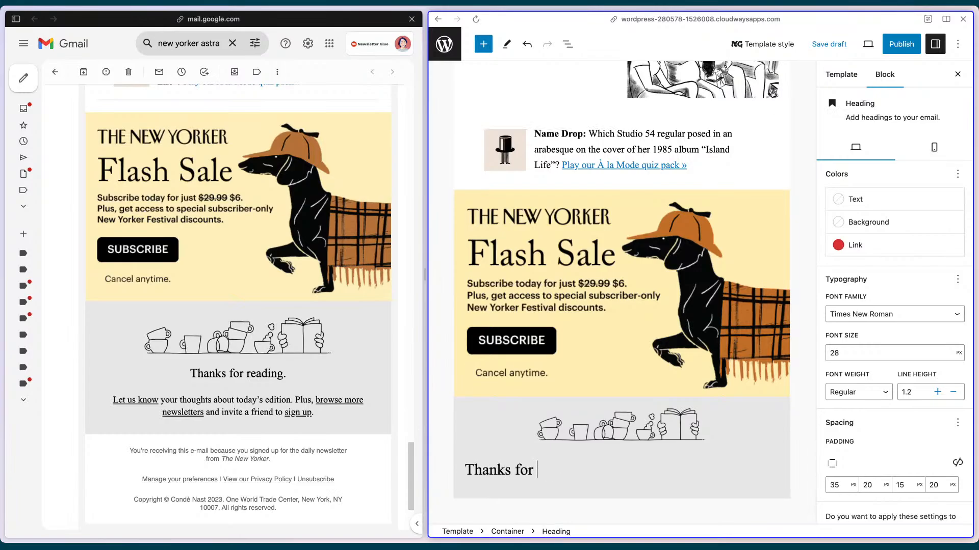
type("rading")
key("BackSpace")
key("BackSpace")
key("BackSpace")
key("BackSpace")
type("eading")
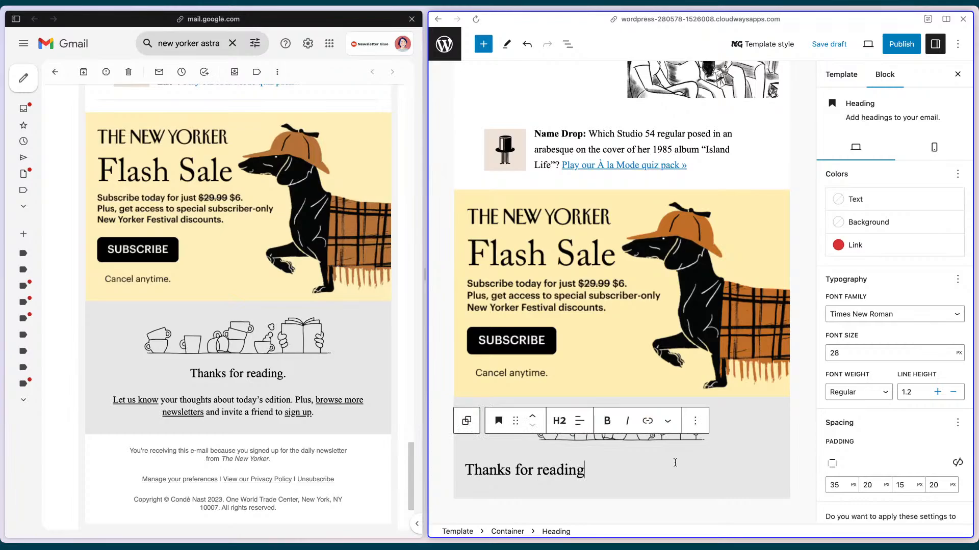
Format the "Thanks for reading" heading at 24 px with centred alignment, ending its text with a period
left_click(850, 356)
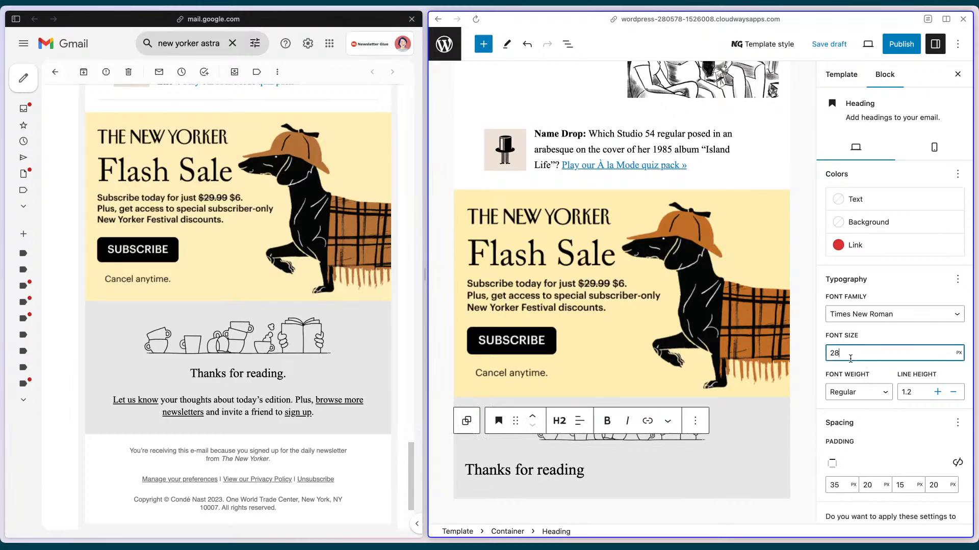
key("BackSpace")
type("4")
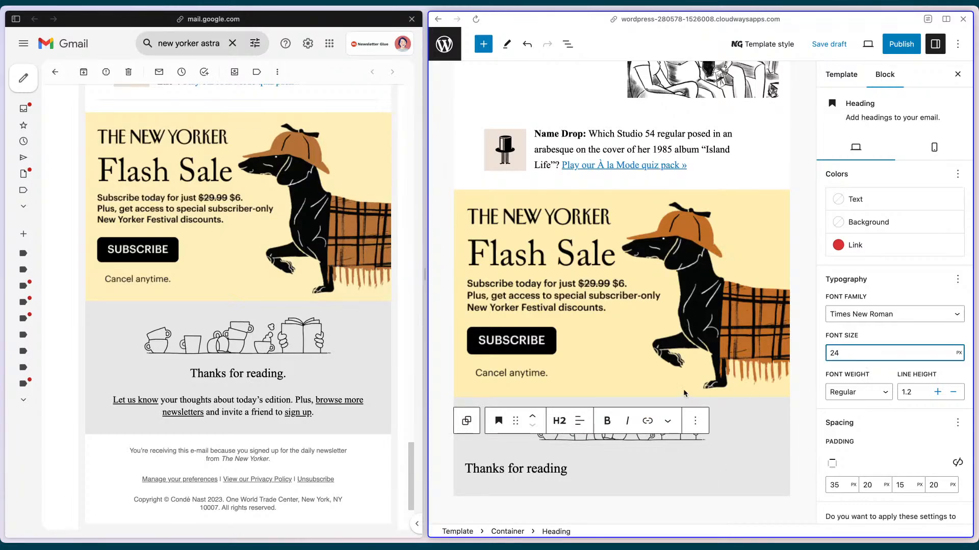
left_click(568, 468)
type(".")
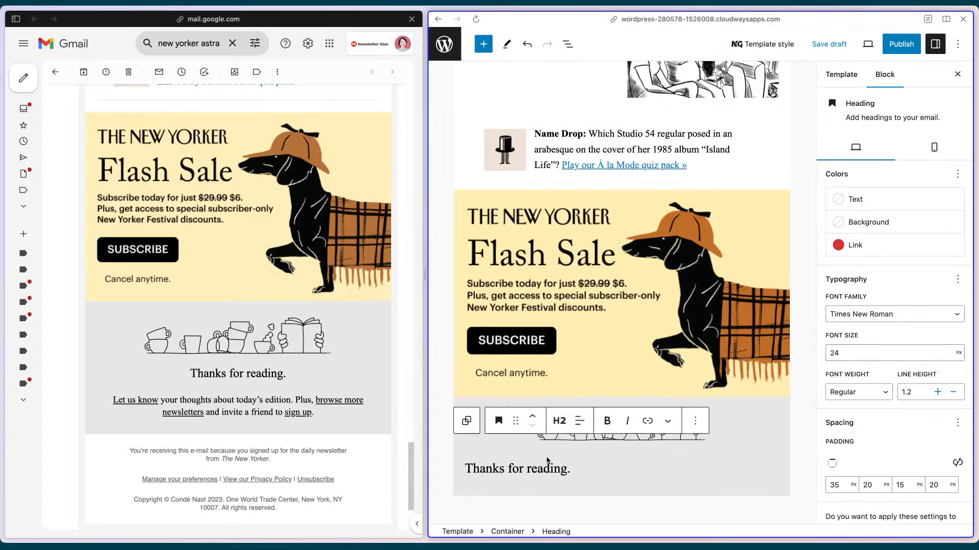
left_click(580, 421)
left_click(643, 472)
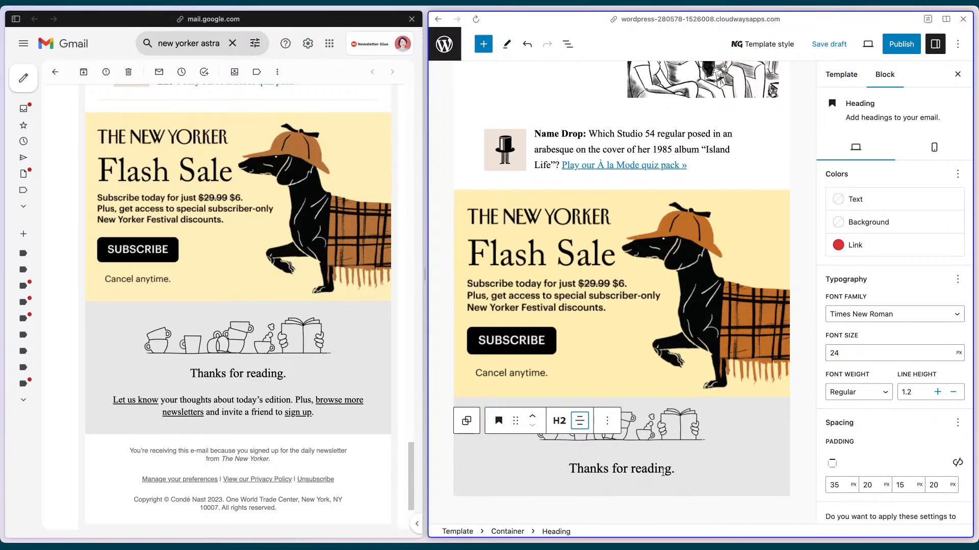
Copy the "Let us know your thoughts" paragraph from the Gmail reference into a new text block below the heading
left_click(678, 467)
key("Return")
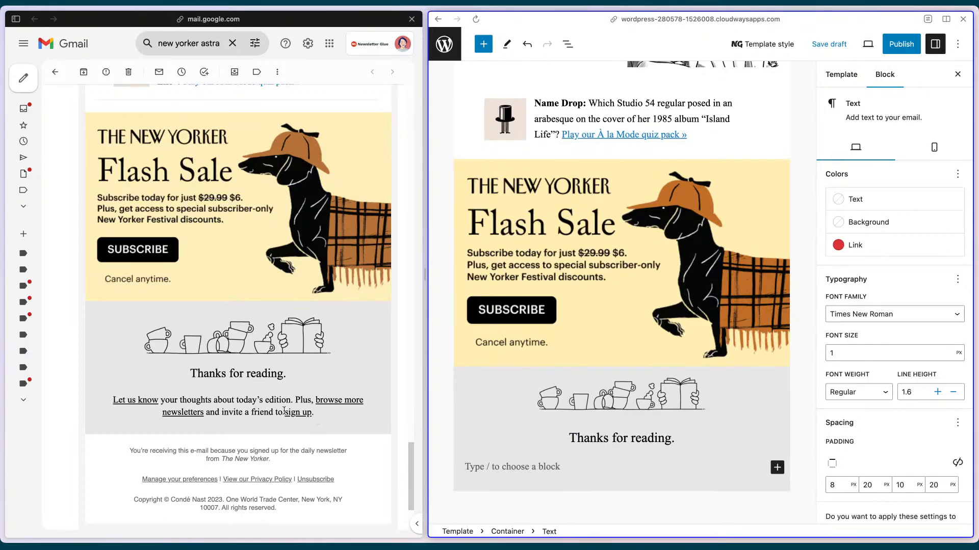
left_click_drag(279, 414, 129, 400)
key("super+c")
left_click(604, 456)
key("super+v")
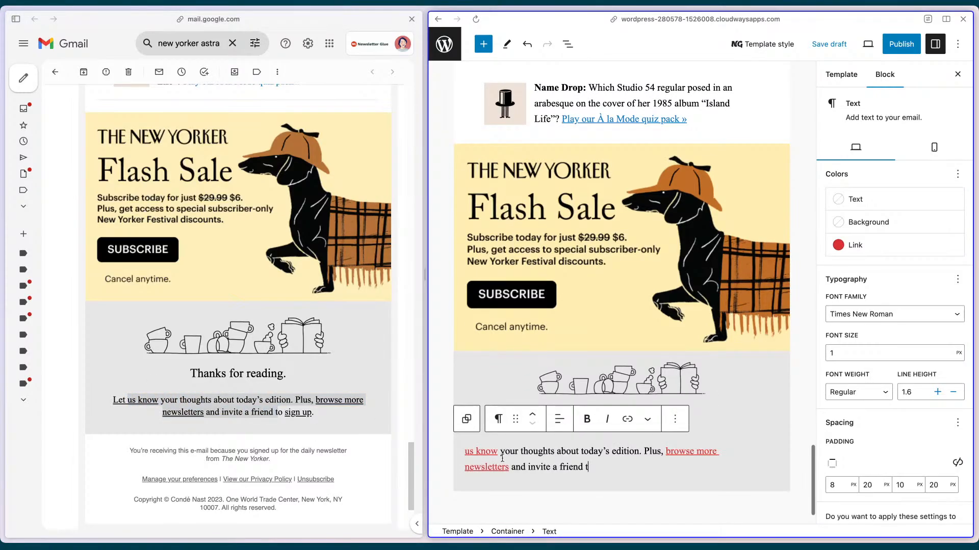
Complete the pasted paragraph by adding "Let" inside its first link and finishing its end as "to sign up."
type("L")
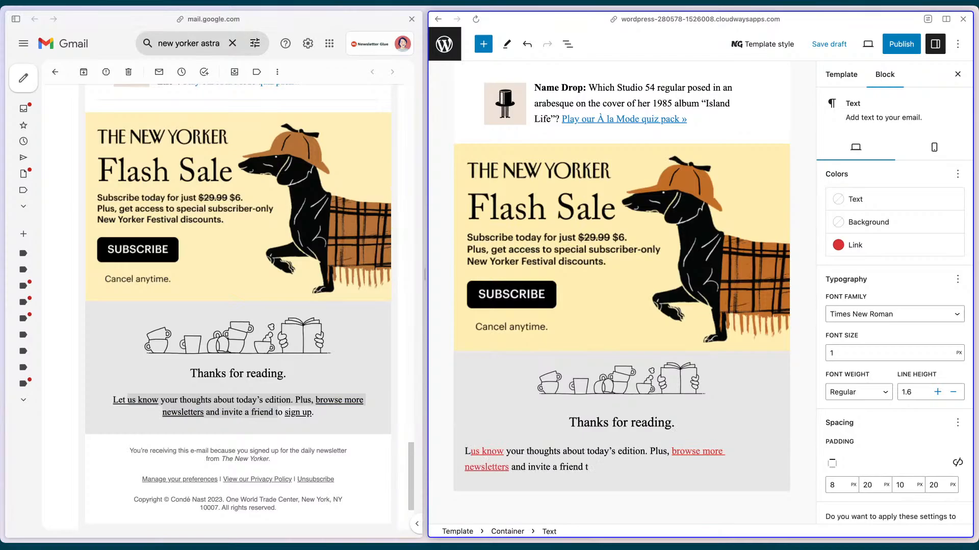
key("BackSpace")
key("Right")
type("Let")
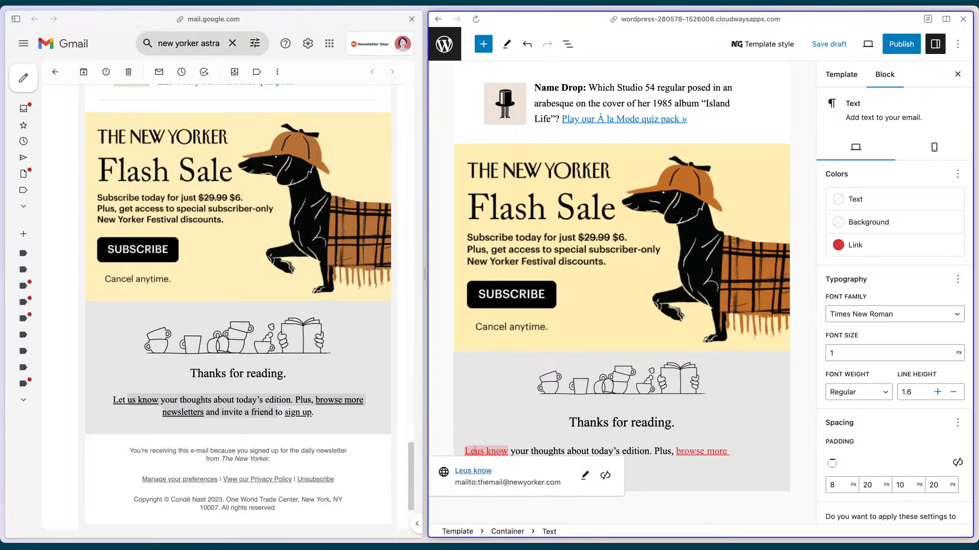
left_click(593, 451)
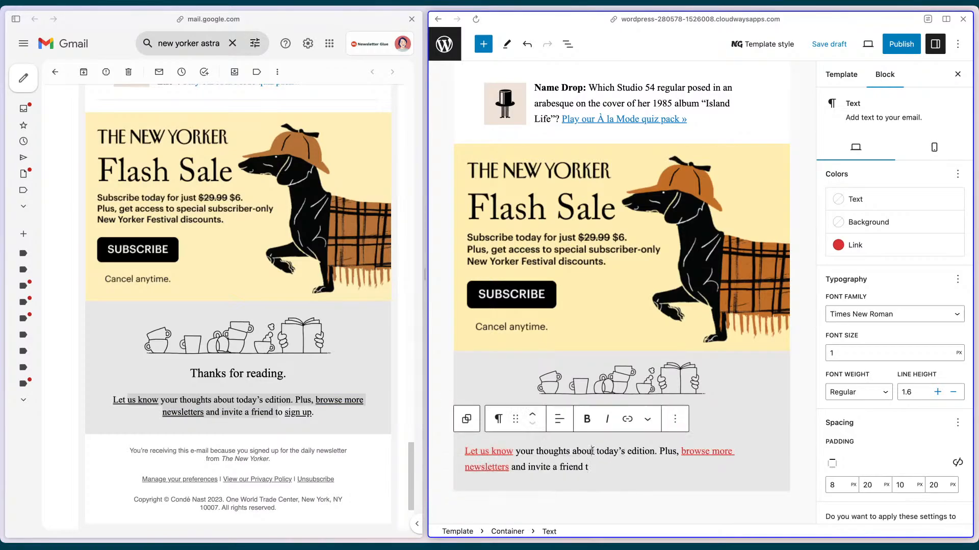
type("o sign up.")
Set the feedback paragraph's link colour to black #000000 and centre its text
left_click_drag(635, 468, 461, 454)
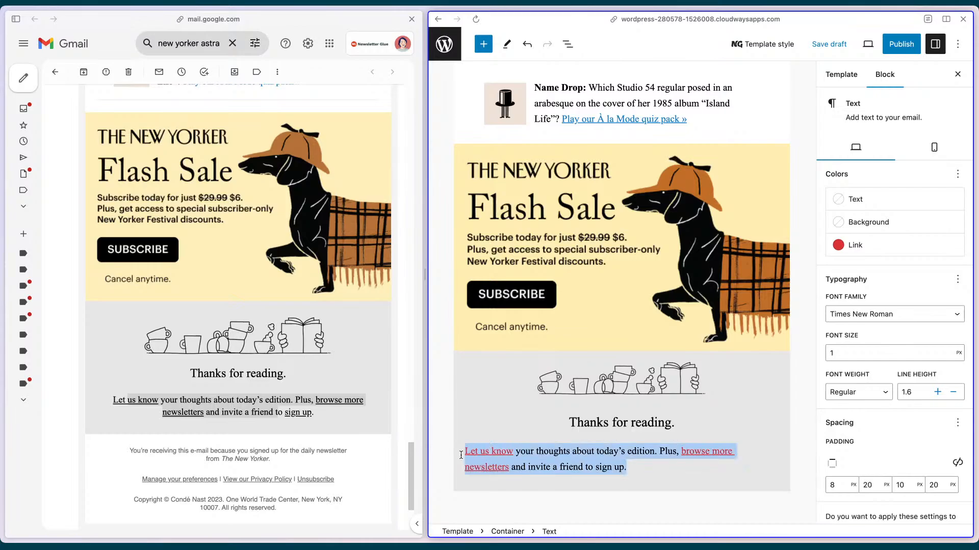
left_click(606, 466)
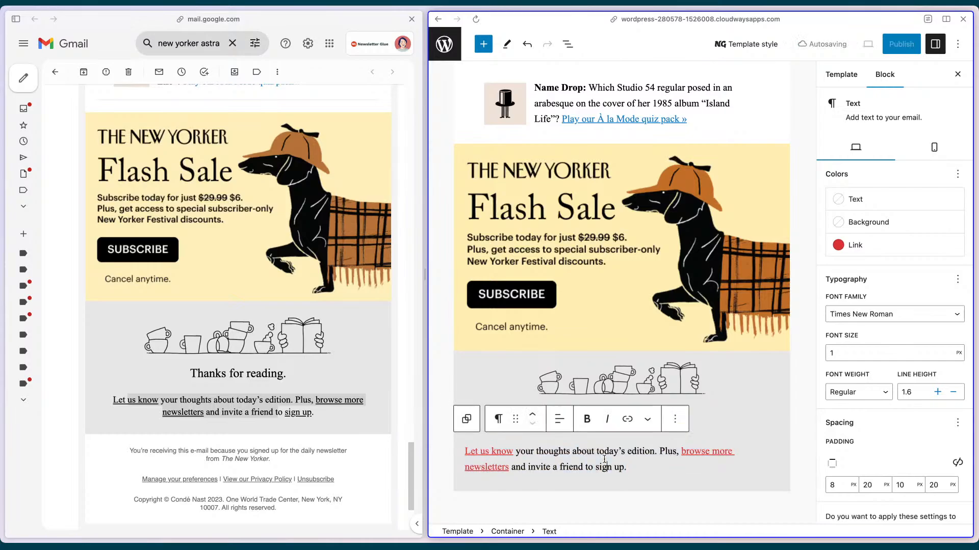
left_click(855, 246)
left_click(699, 357)
left_click_drag(698, 357, 655, 366)
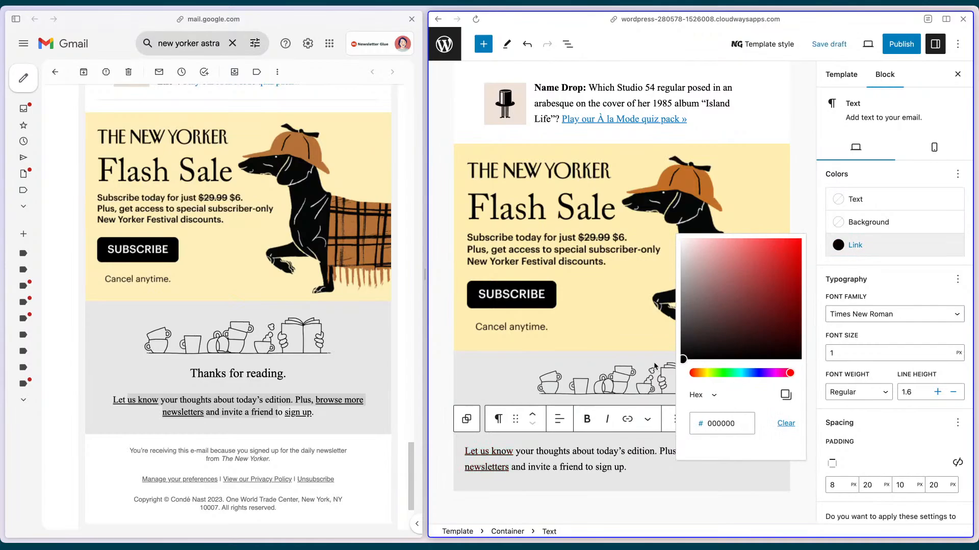
left_click(755, 485)
left_click(632, 452)
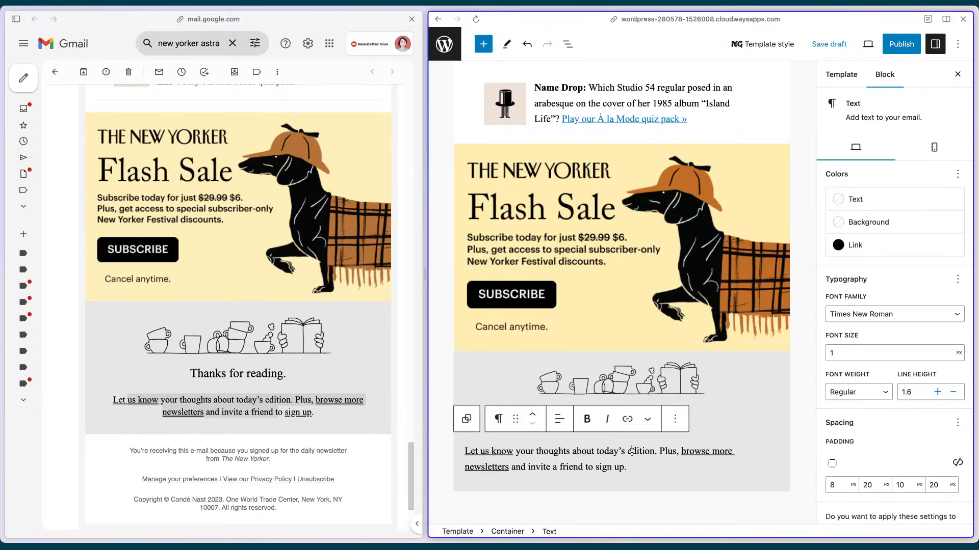
left_click(559, 419)
left_click(606, 470)
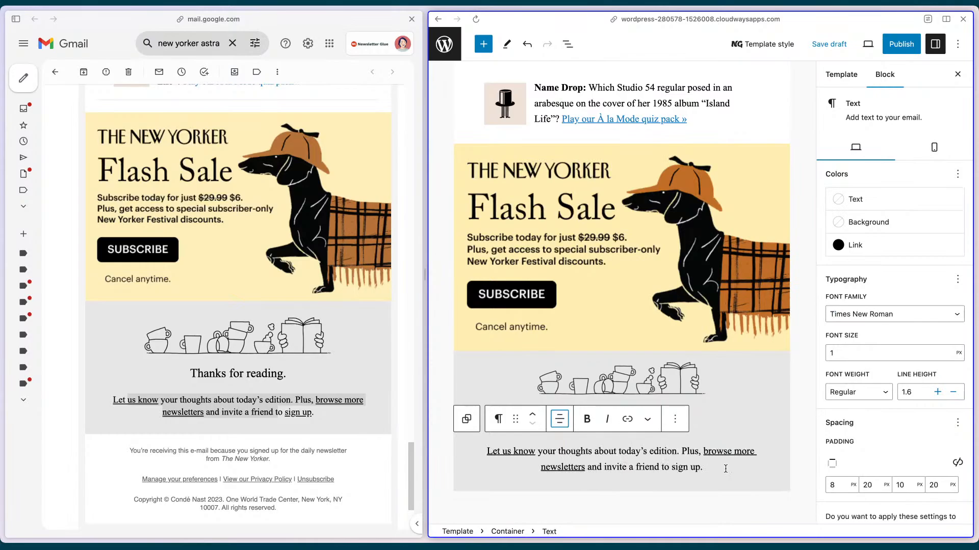
Copy the subscription notice, preference links and copyright text from the Gmail reference into a text block below the grey container
scroll(726, 469, "down", 2)
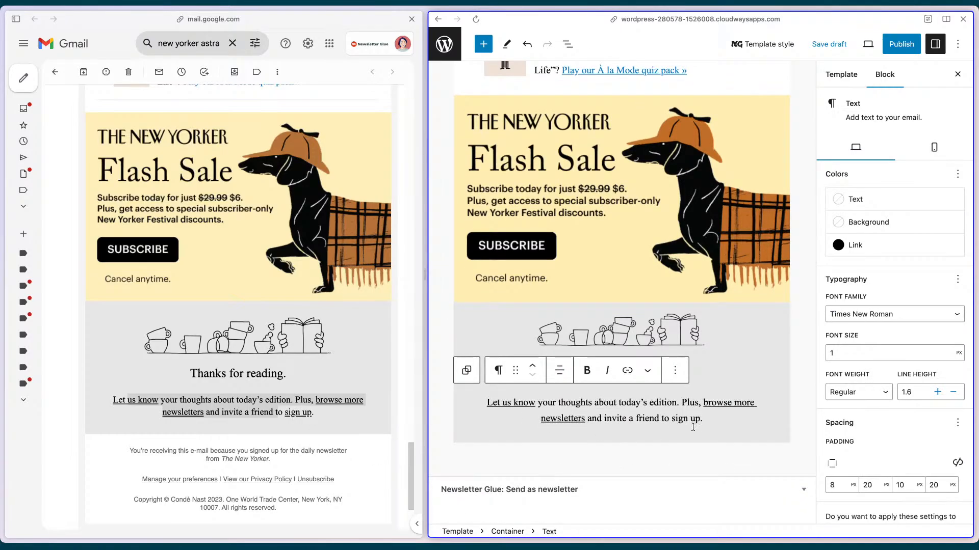
left_click(689, 450)
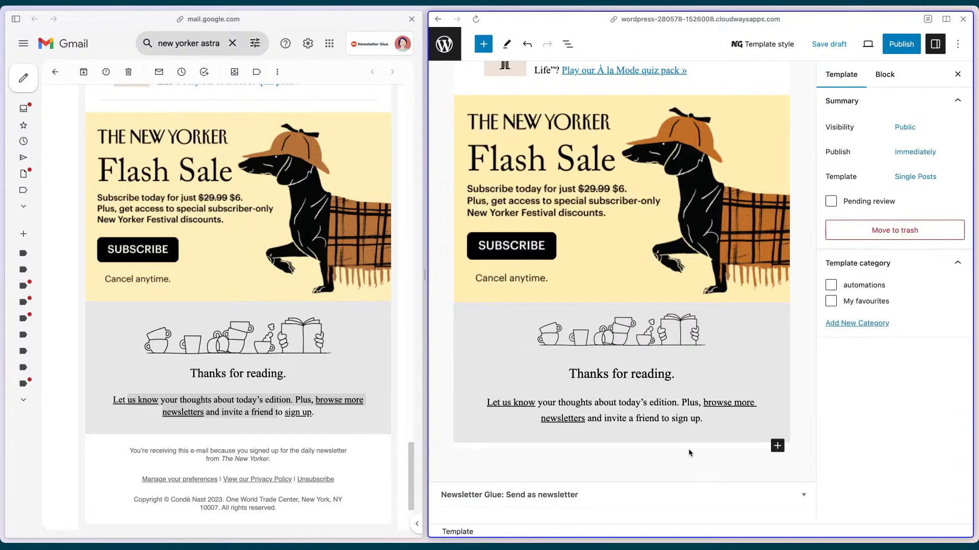
left_click(682, 446)
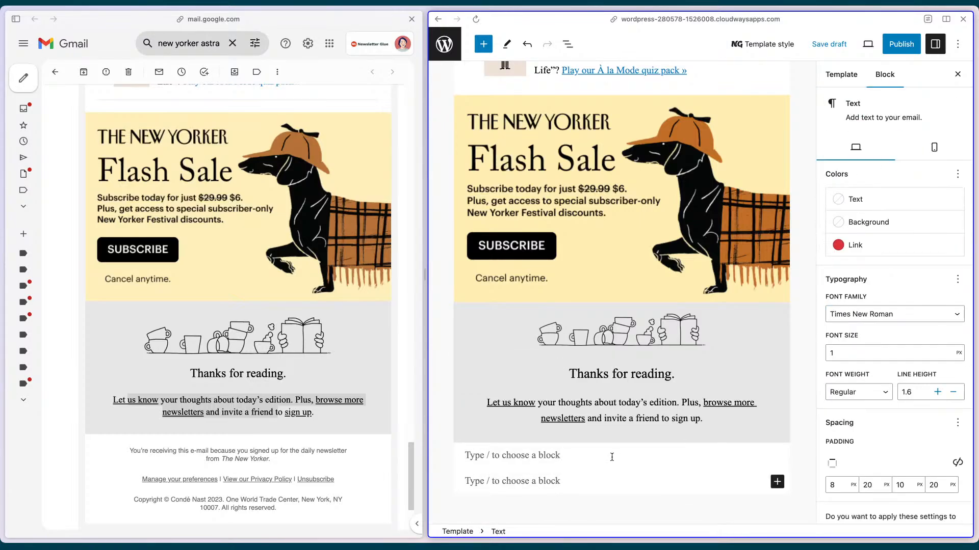
scroll(348, 475, "down", 1)
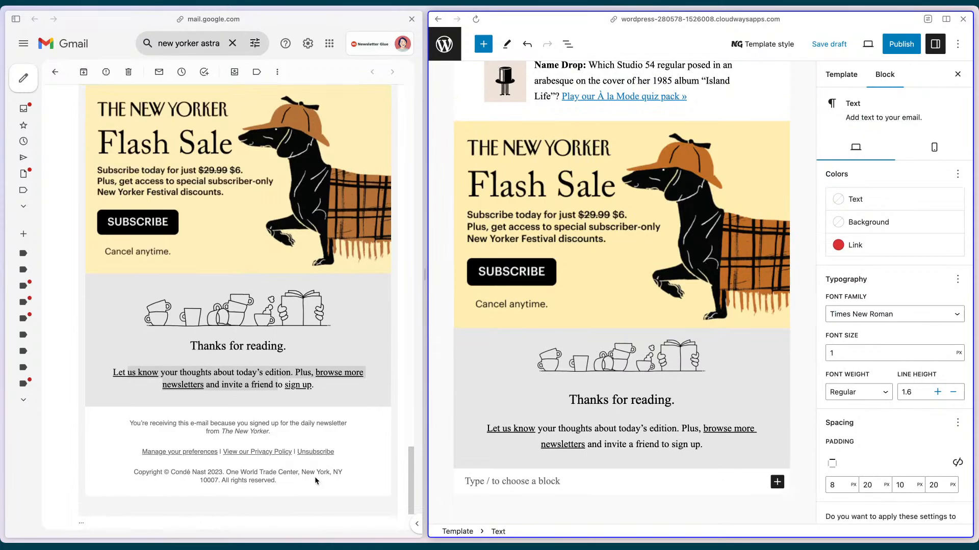
left_click_drag(315, 479, 128, 419)
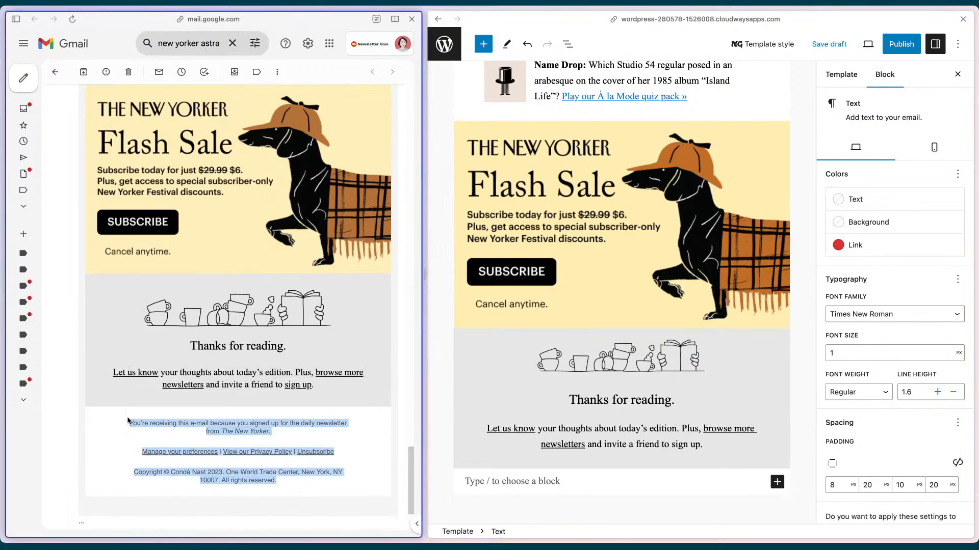
key("super+c")
left_click(508, 480)
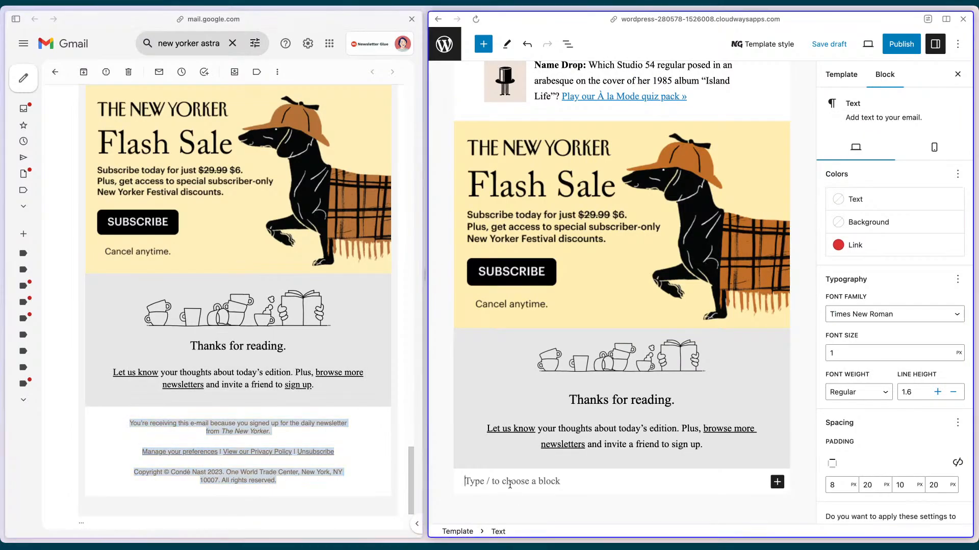
key("super+v")
Remove the empty text block beneath the copyright paragraph
left_click_drag(541, 481, 468, 418)
left_click(611, 497)
left_click(592, 488)
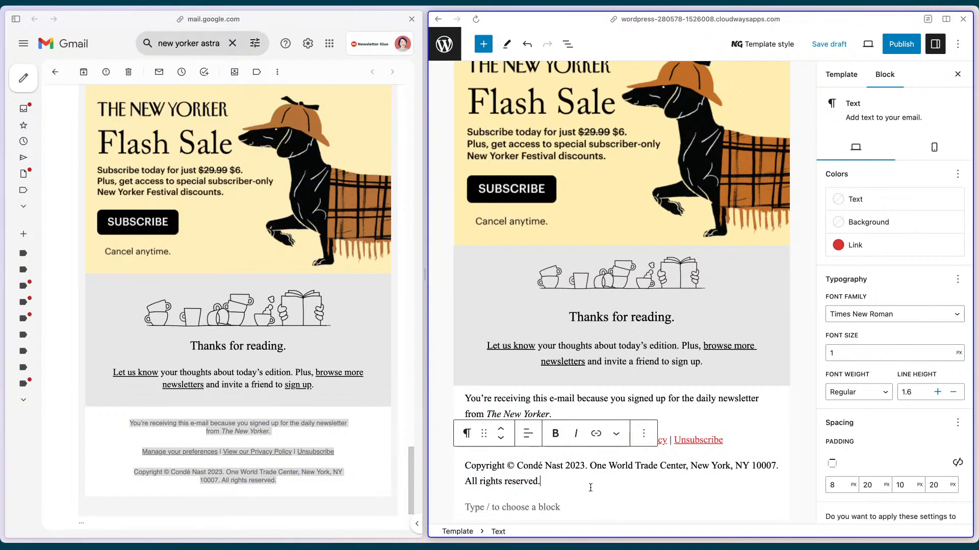
left_click(543, 508)
key("BackSpace")
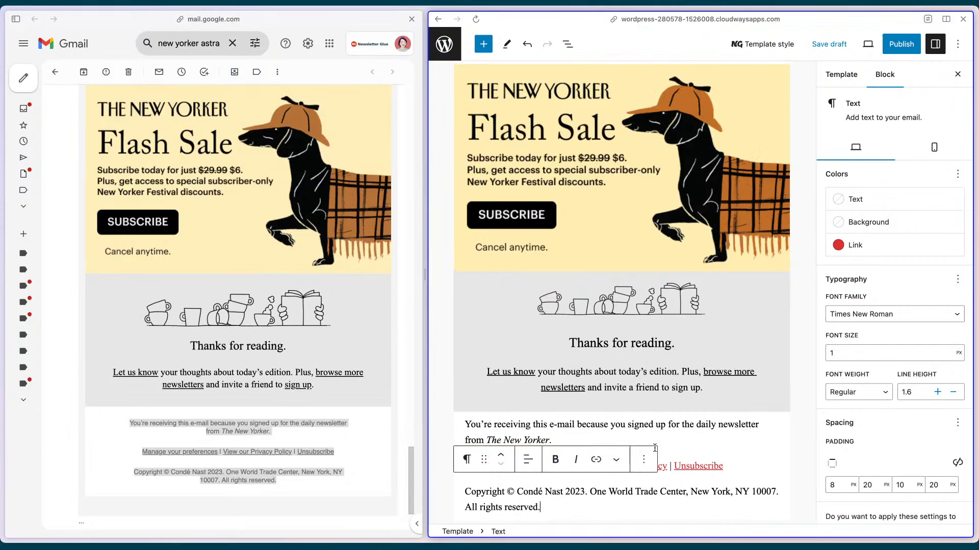
left_click(788, 435)
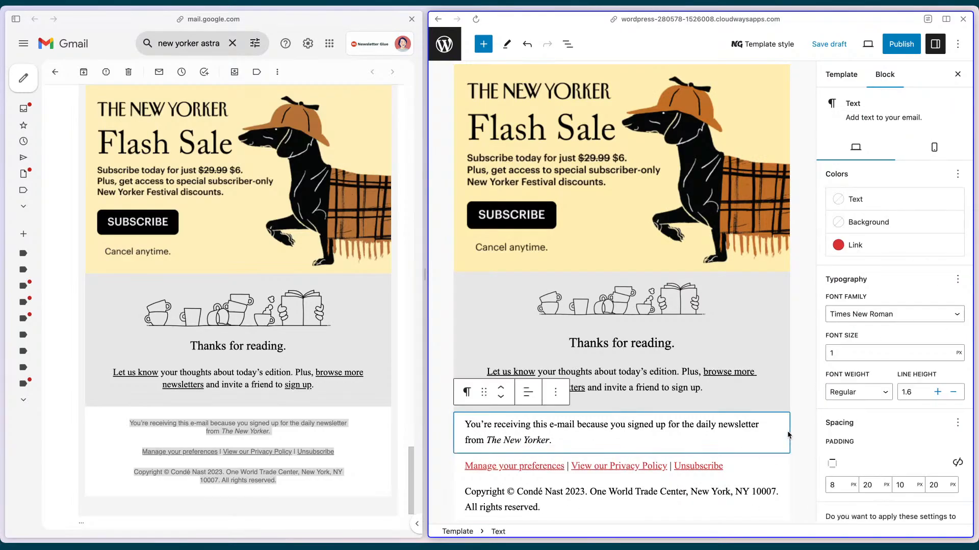
left_click(776, 462)
left_click(718, 466)
left_click(751, 469)
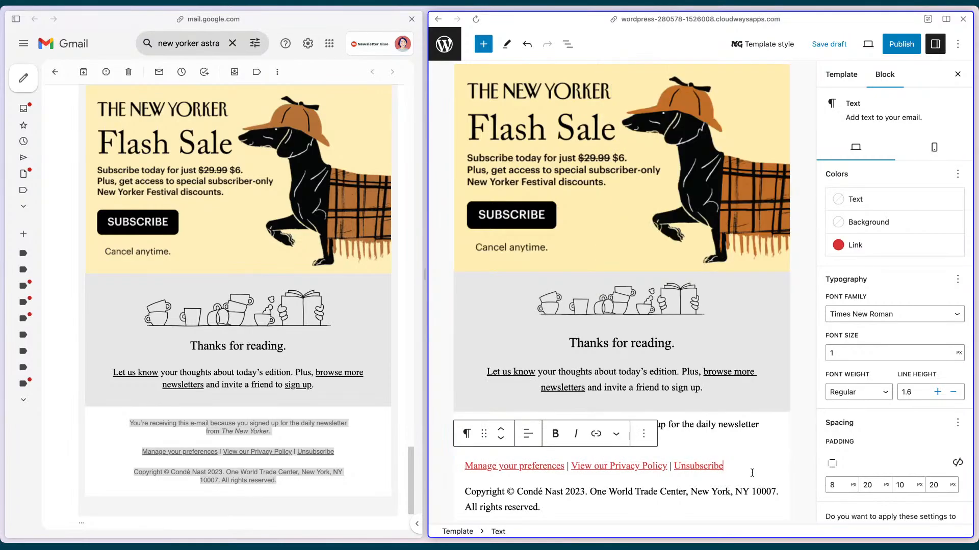
left_click(686, 494)
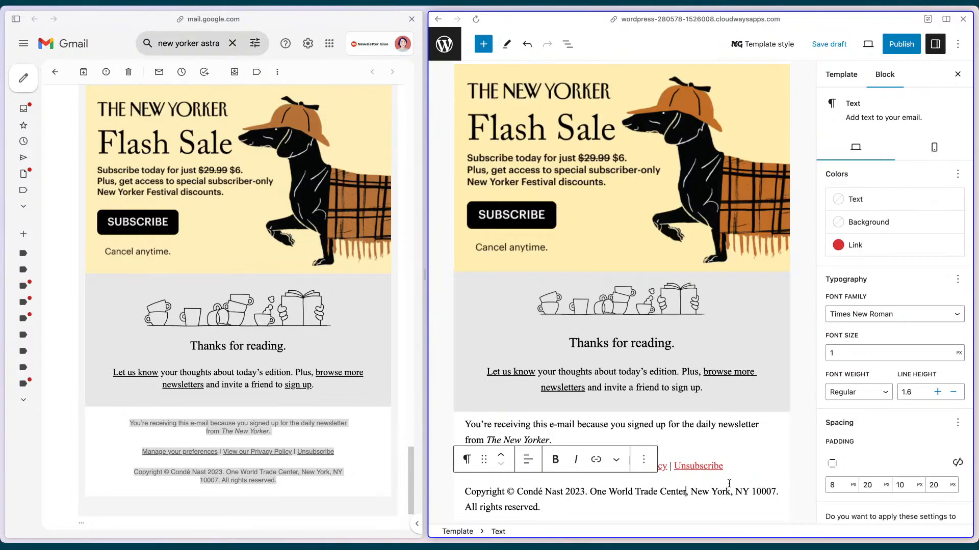
left_click(741, 465)
left_click(733, 432)
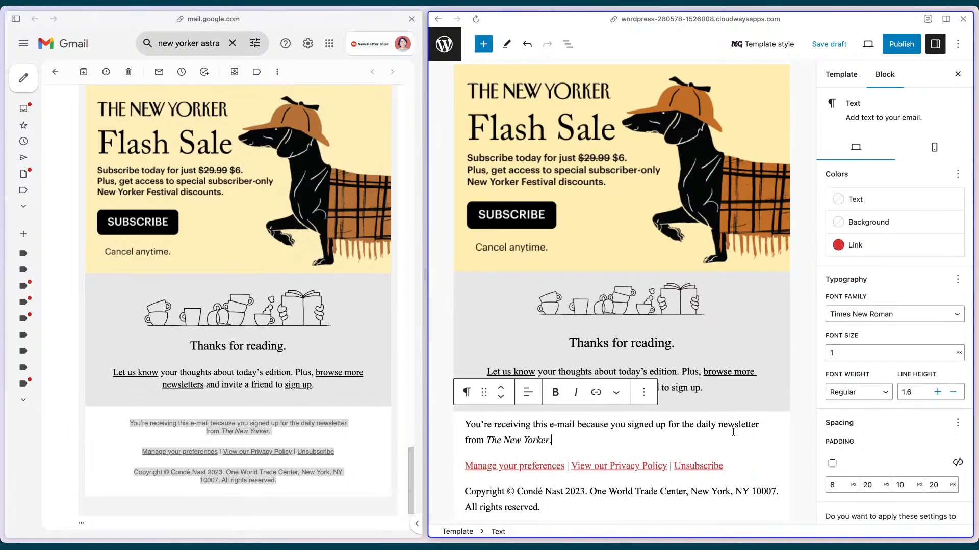
Insert a container block below the copyright paragraph
left_click(561, 509)
key("Return")
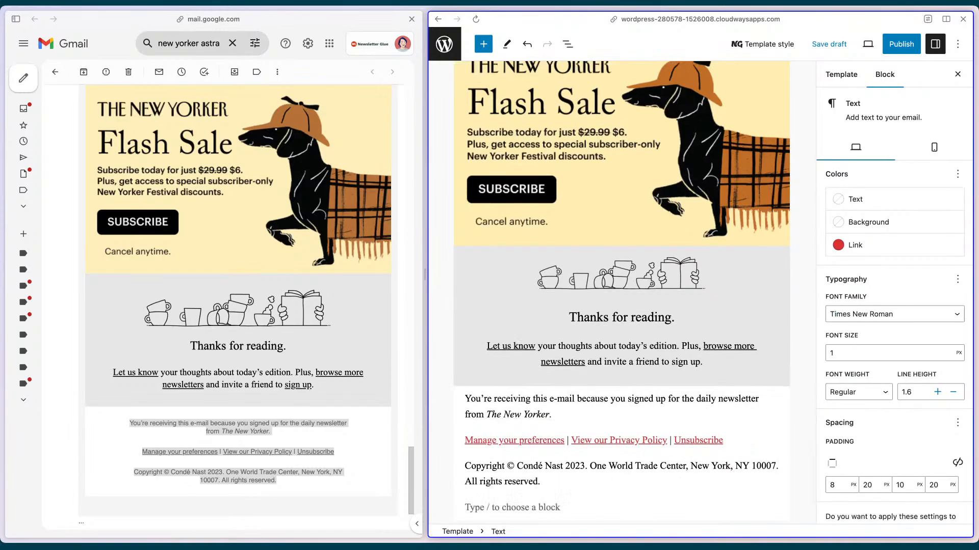
type("/conta")
key("Return")
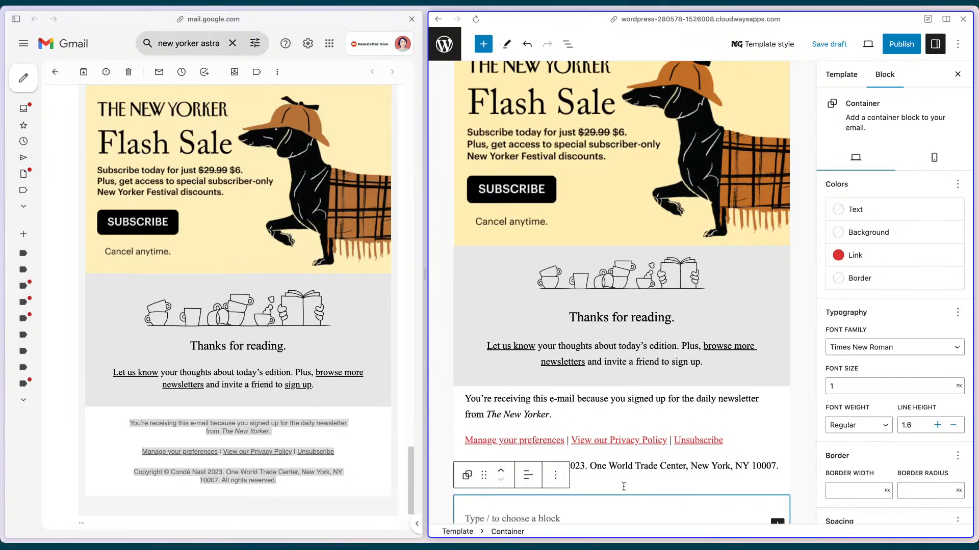
Move the subscription notice, preference links and copyright paragraphs into the new container and remove the empty text block above it
left_click(591, 383)
left_click_drag(591, 386, 455, 307)
key("super+x")
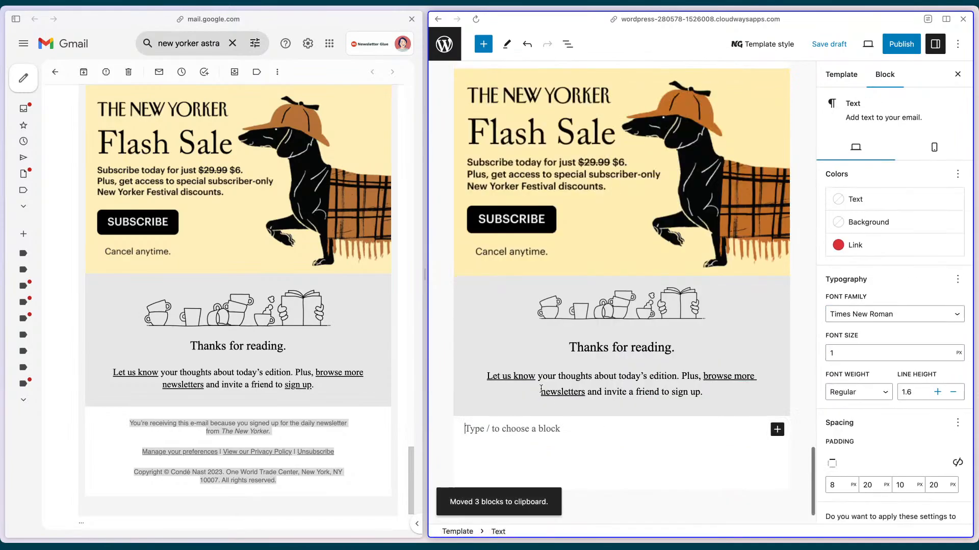
left_click(532, 459)
key("super+v")
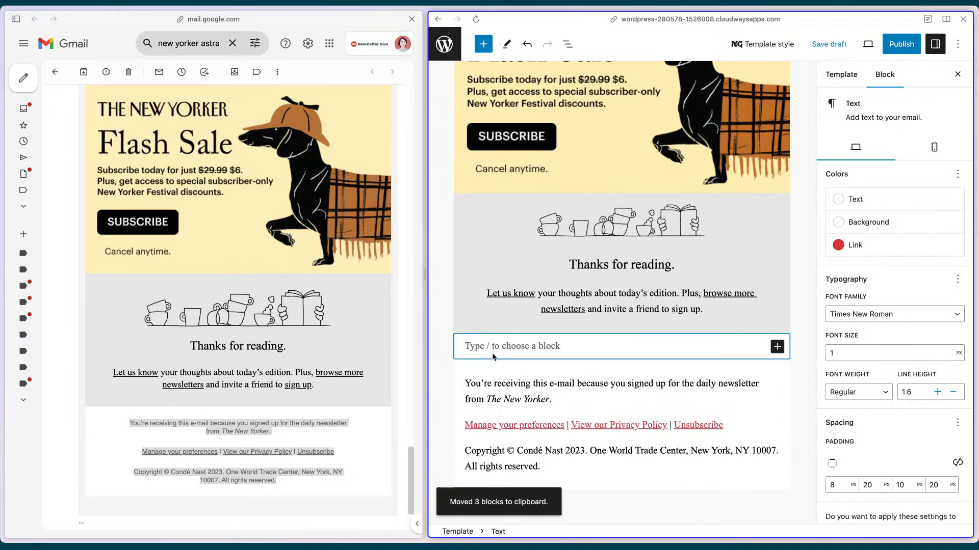
key("BackSpace")
left_click(492, 350)
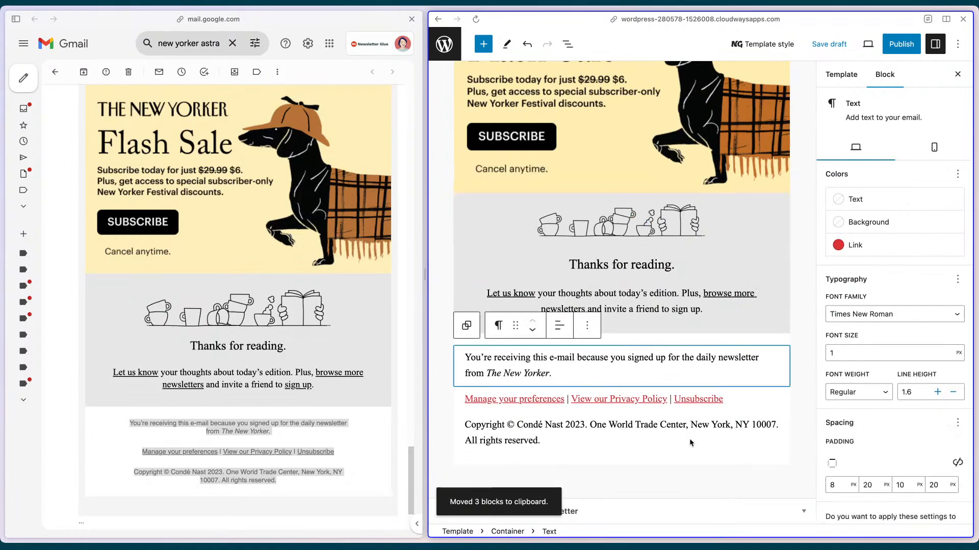
Set the footer container's font family to Helvetica and its font size to 12 px
left_click(734, 461)
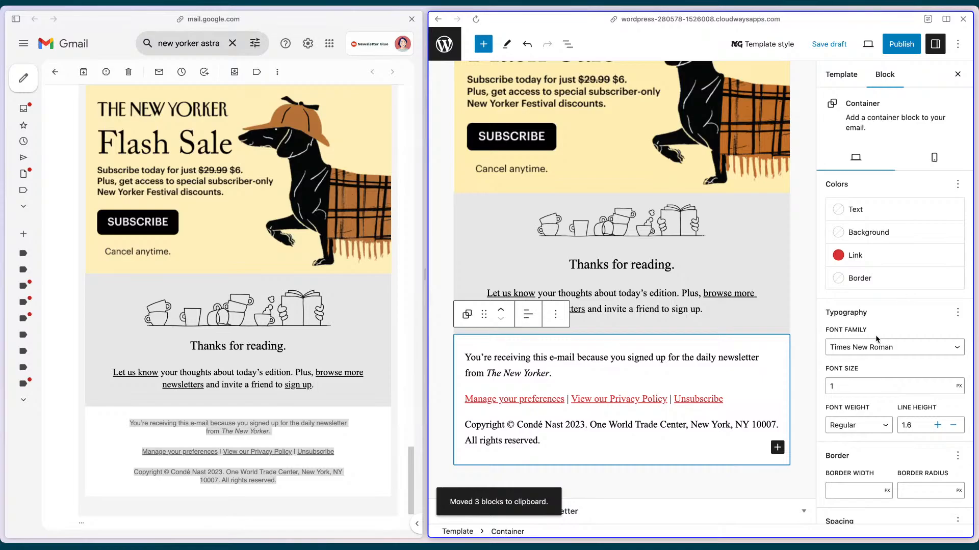
left_click(905, 348)
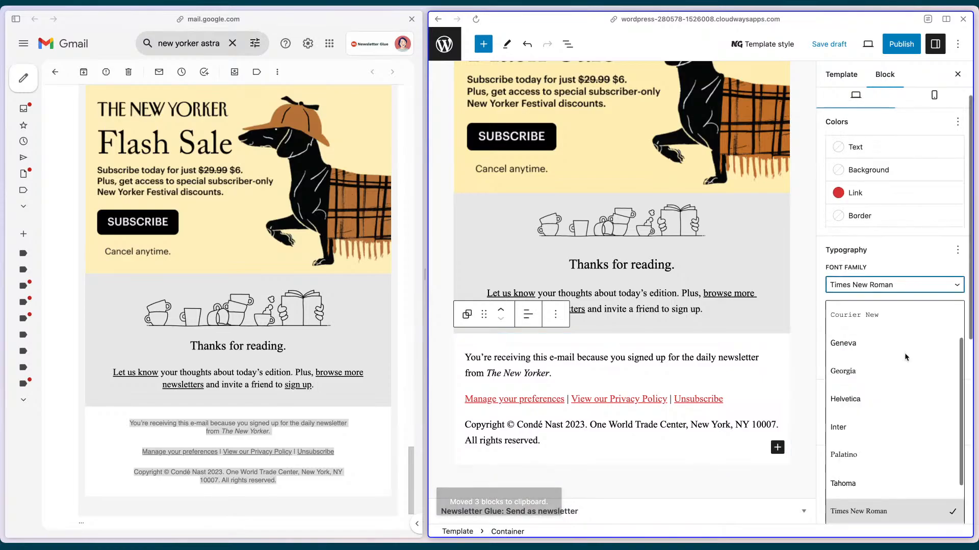
left_click(902, 406)
left_click(921, 271)
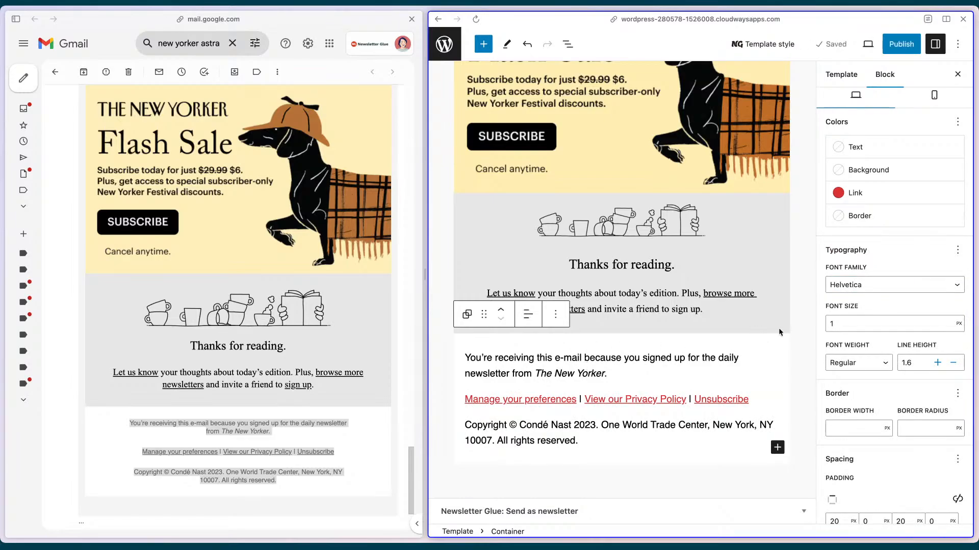
left_click(850, 330)
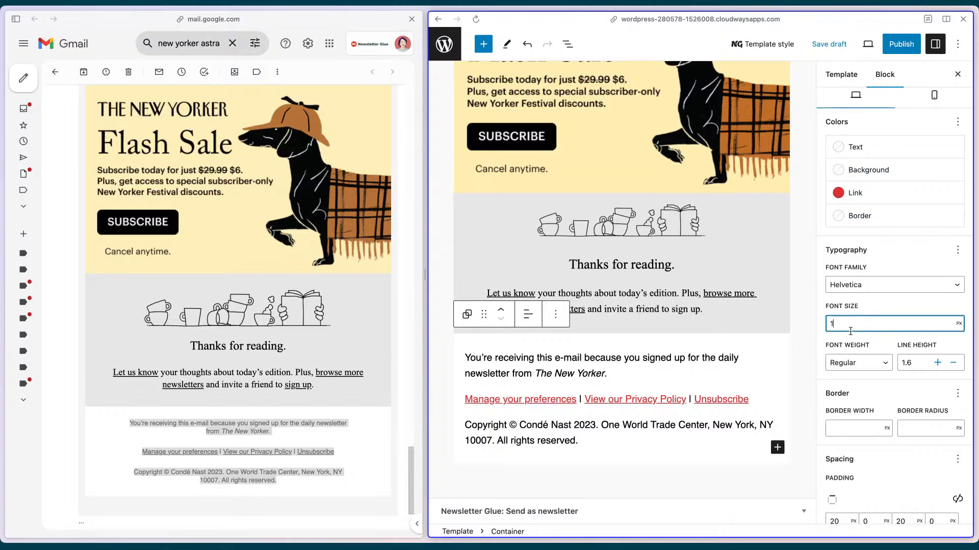
type("1")
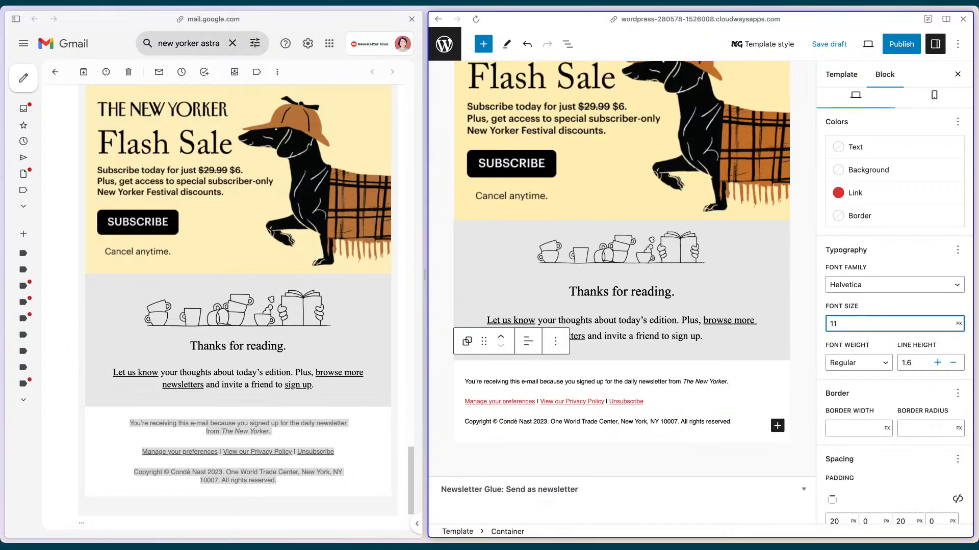
key("BackSpace")
type("2")
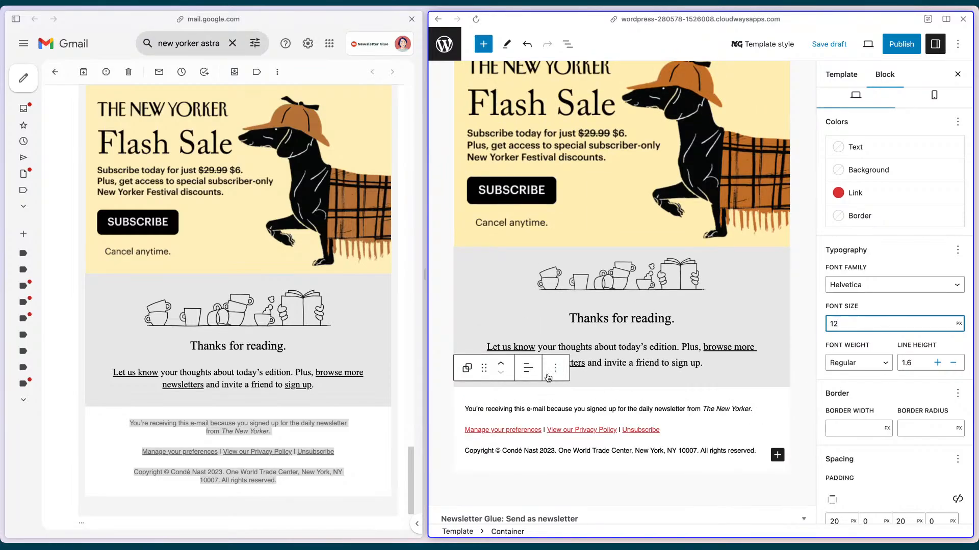
Centre the footer container's contents and set its text colour to grey #505050
left_click(529, 374)
left_click(586, 423)
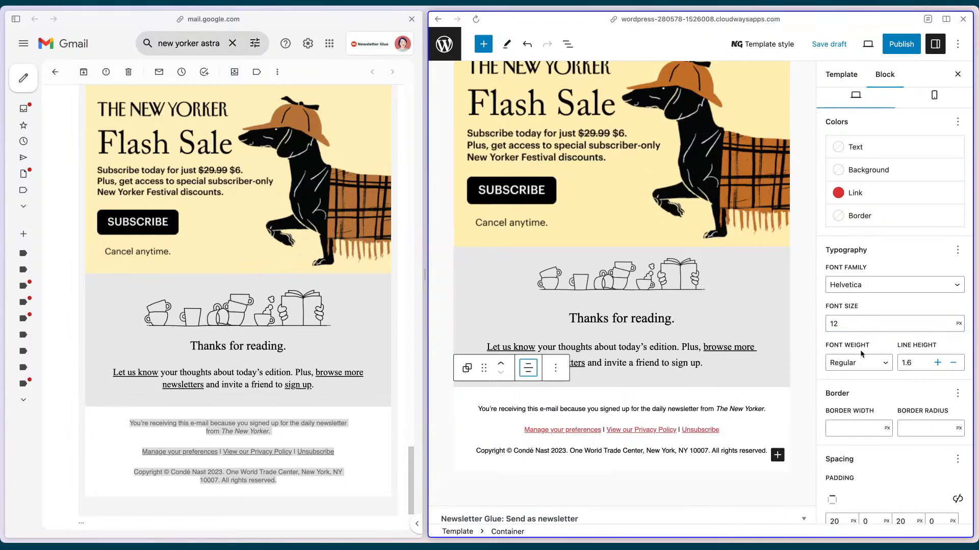
left_click(857, 145)
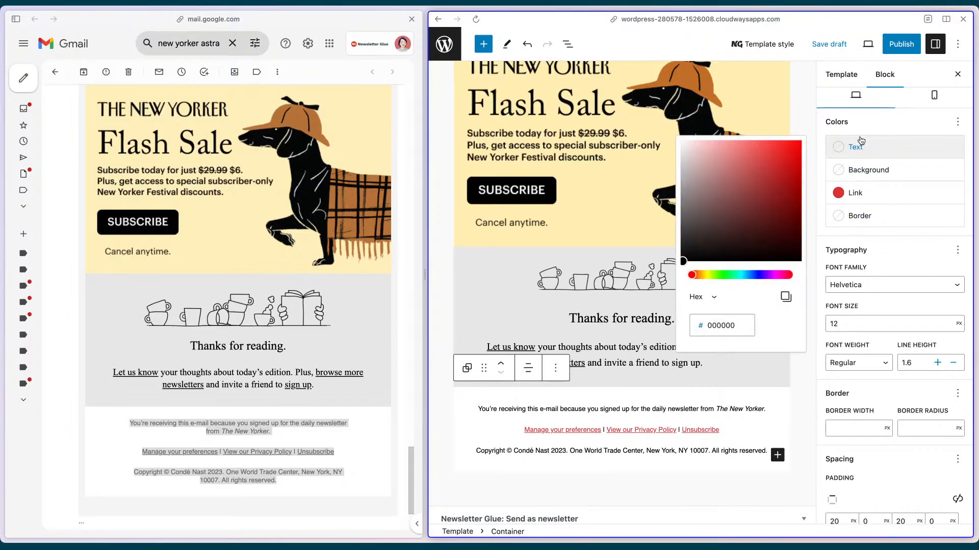
left_click(702, 218)
left_click_drag(702, 218, 646, 223)
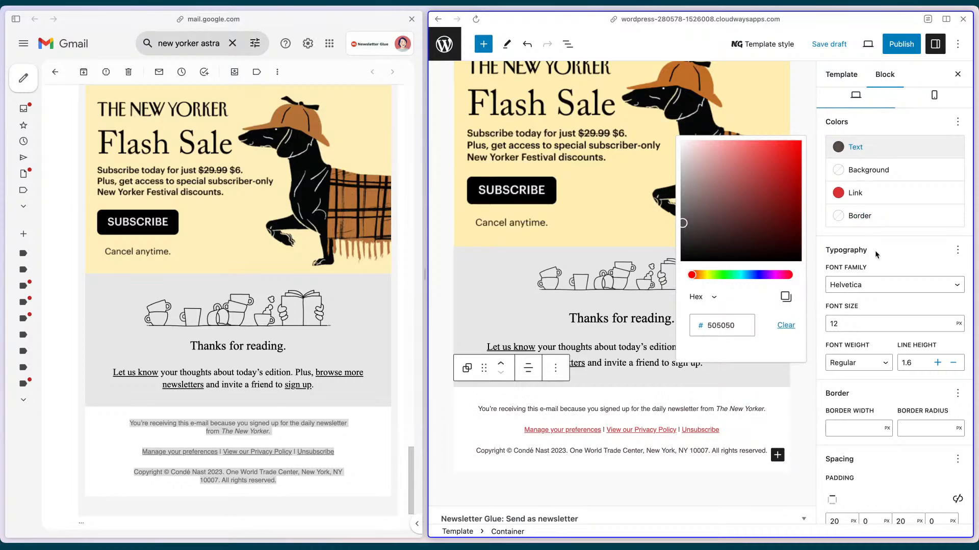
left_click(879, 264)
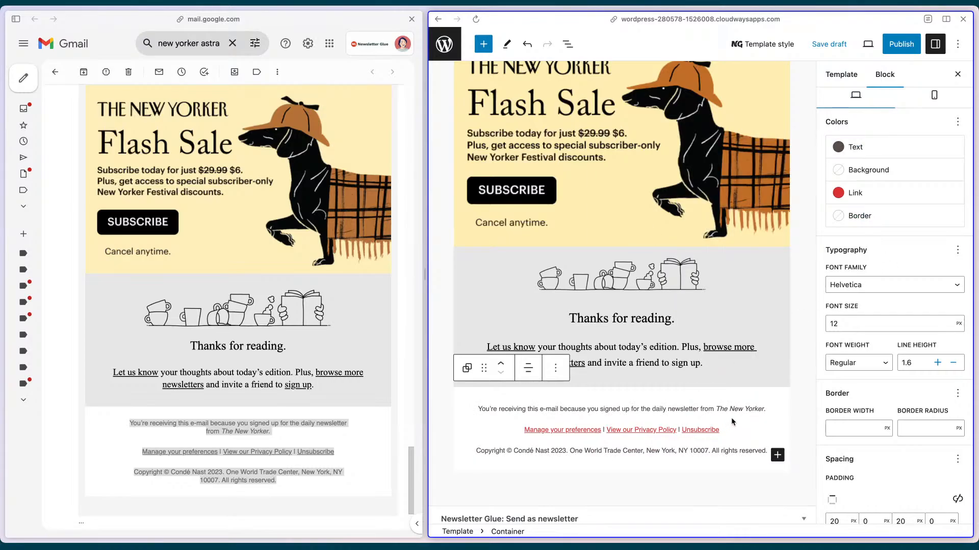
Copy the footer container's text colour #505050 and apply it as the link colour
left_click(859, 146)
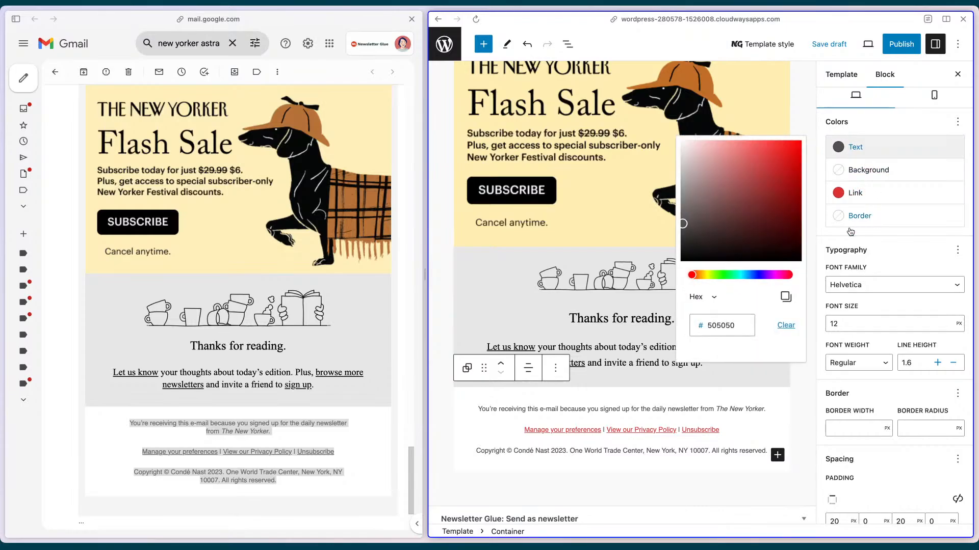
left_click(786, 296)
left_click(855, 193)
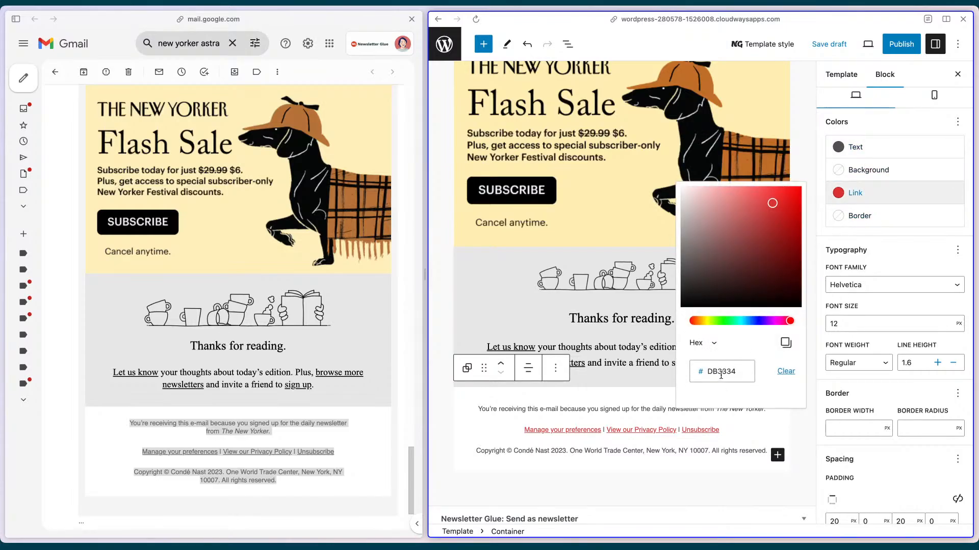
double_click(721, 376)
key("ctrl+v")
key("Tab")
left_click(888, 253)
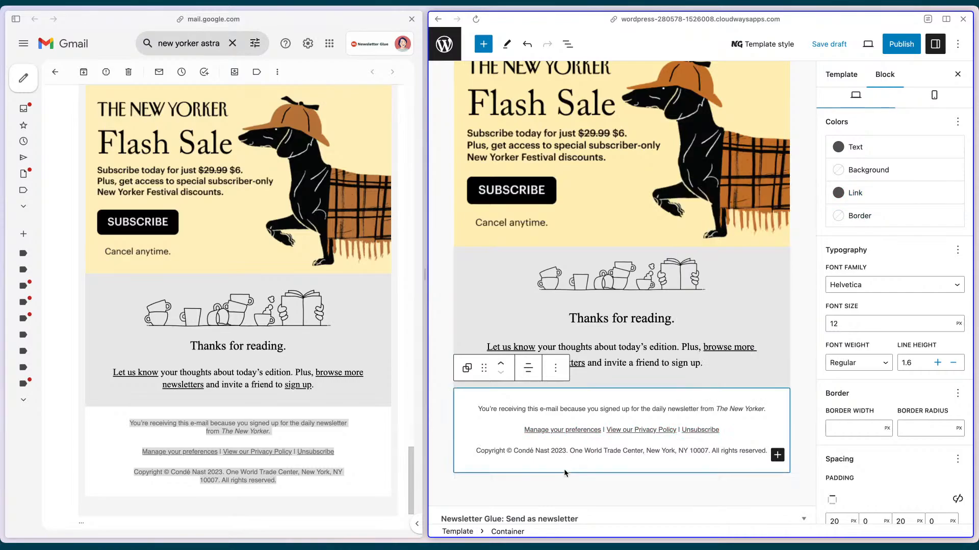
Compare the footer with the Gmail reference and set the footer container's left and right padding to 40 px
left_click(377, 493)
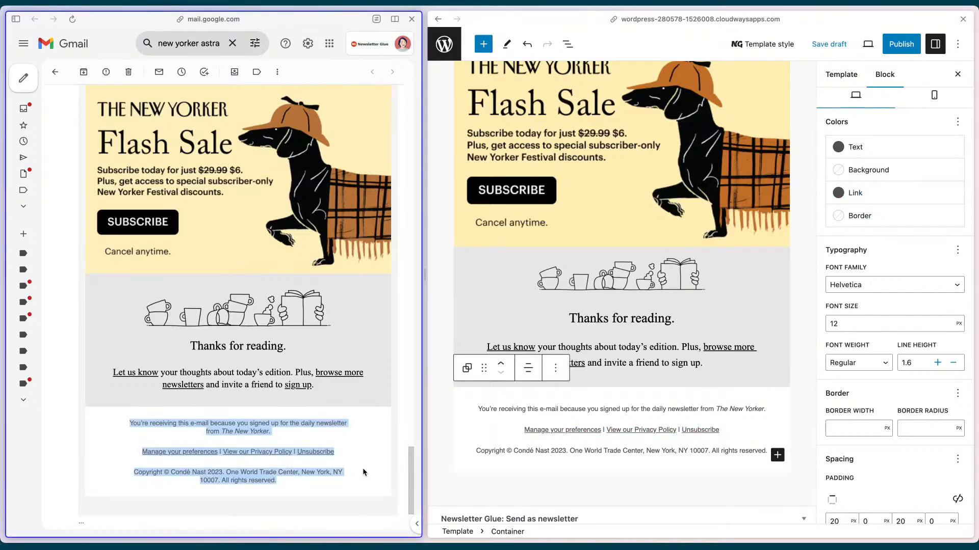
scroll(362, 467, "down", 3)
left_click(328, 419)
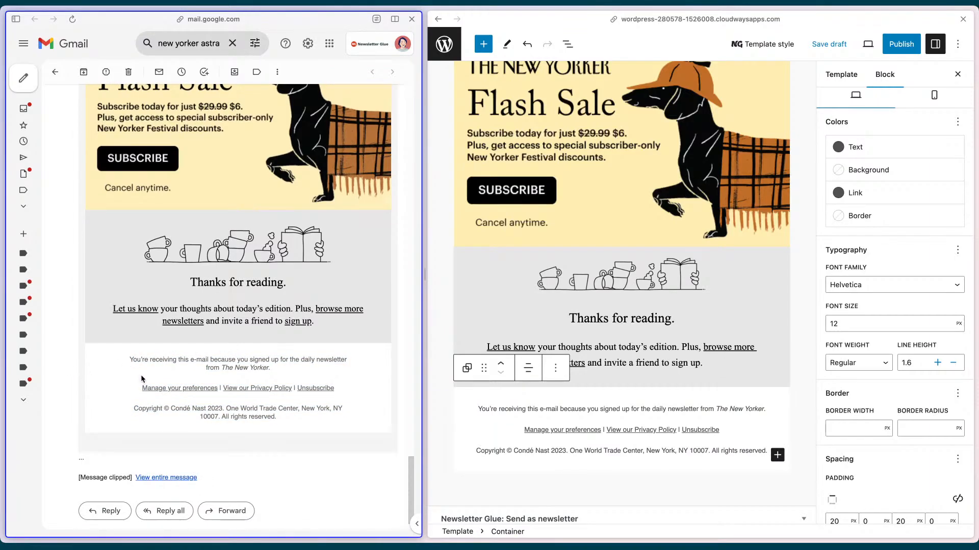
left_click(480, 450)
left_click(464, 461)
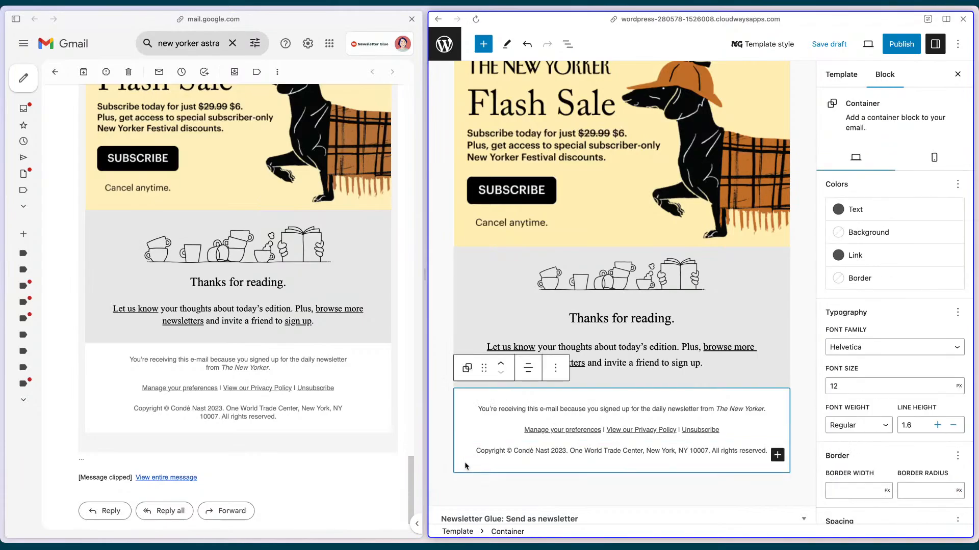
scroll(886, 388, "down", 5)
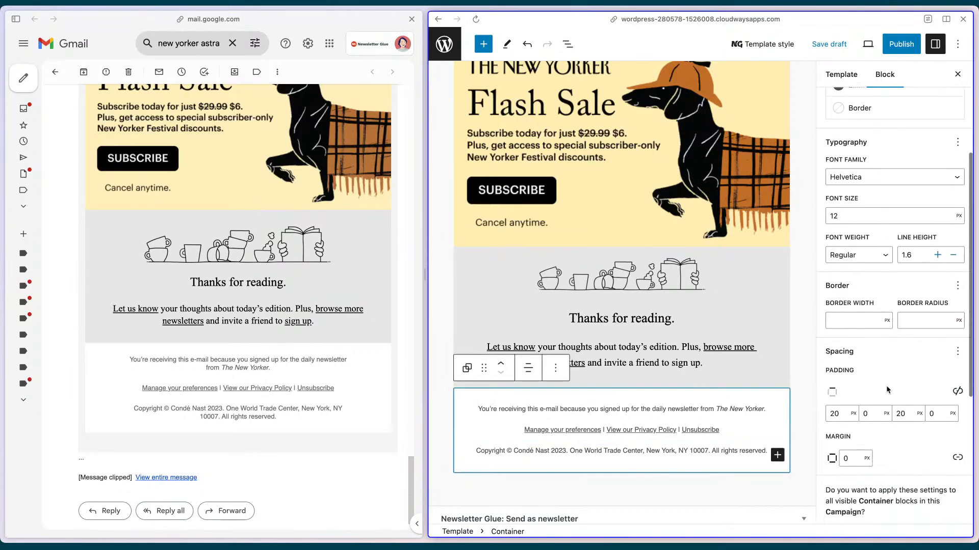
left_click(864, 411)
type("4")
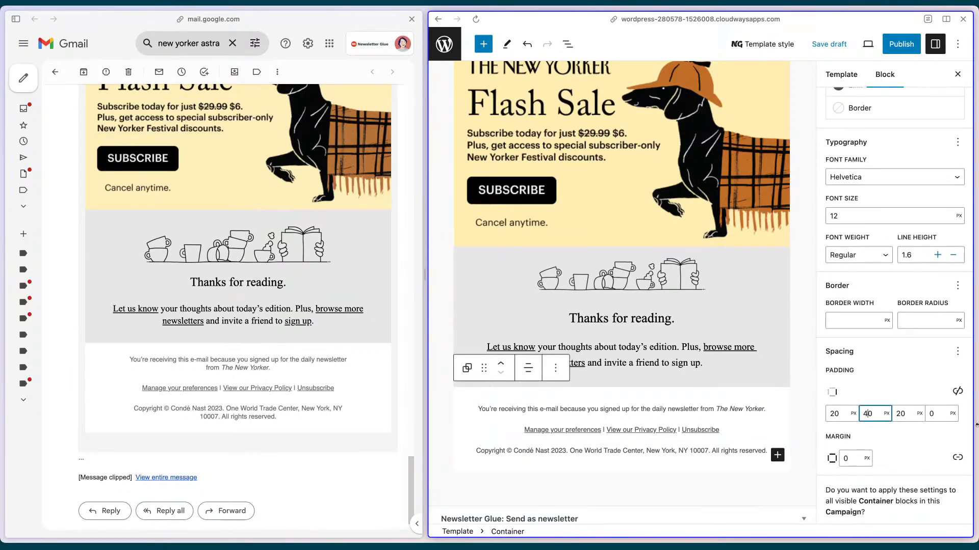
left_click(929, 418)
type("4")
key("Tab")
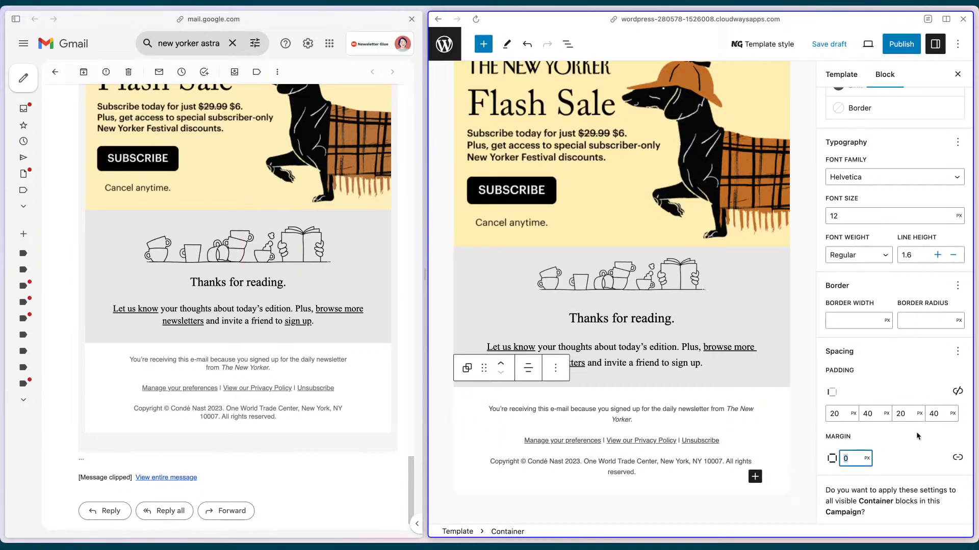
Set the footer container's left and right padding to 50 px
left_click(864, 414)
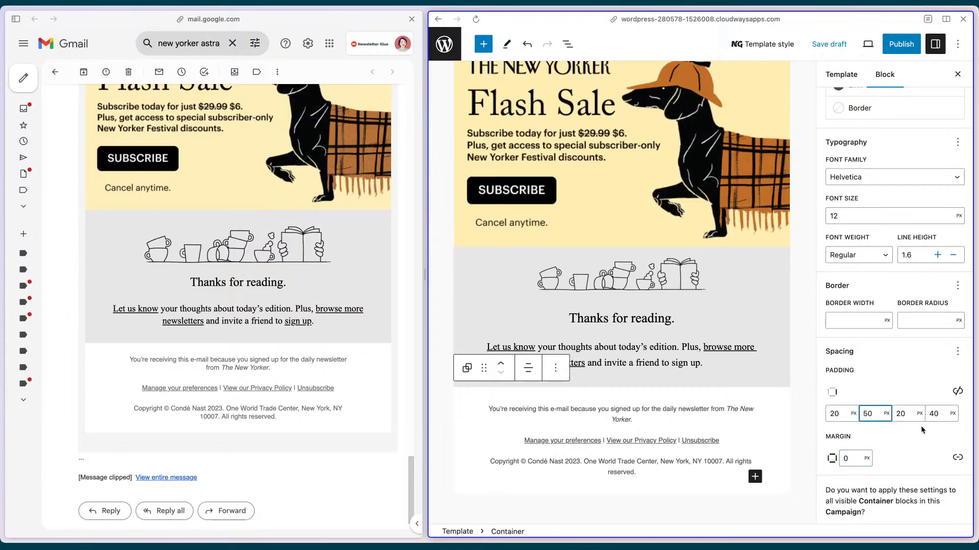
double_click(936, 414)
type("50")
key("Tab")
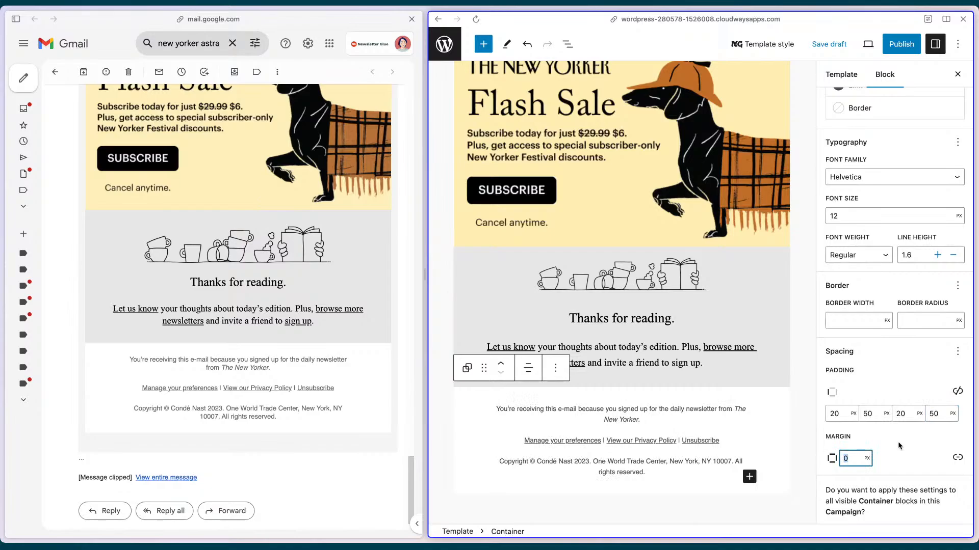
Set the footer container's left and right padding to 60 px
left_click(868, 414)
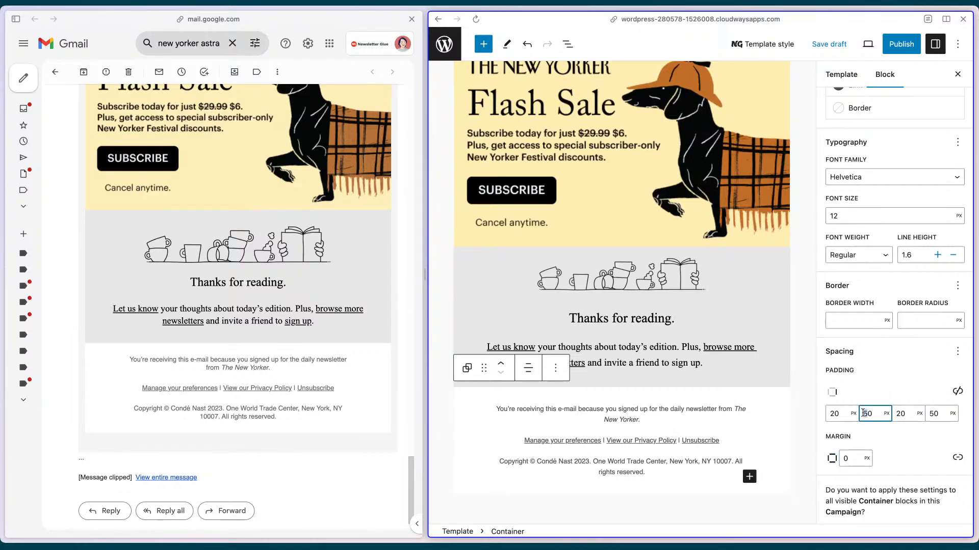
double_click(935, 414)
type("60")
key("Tab")
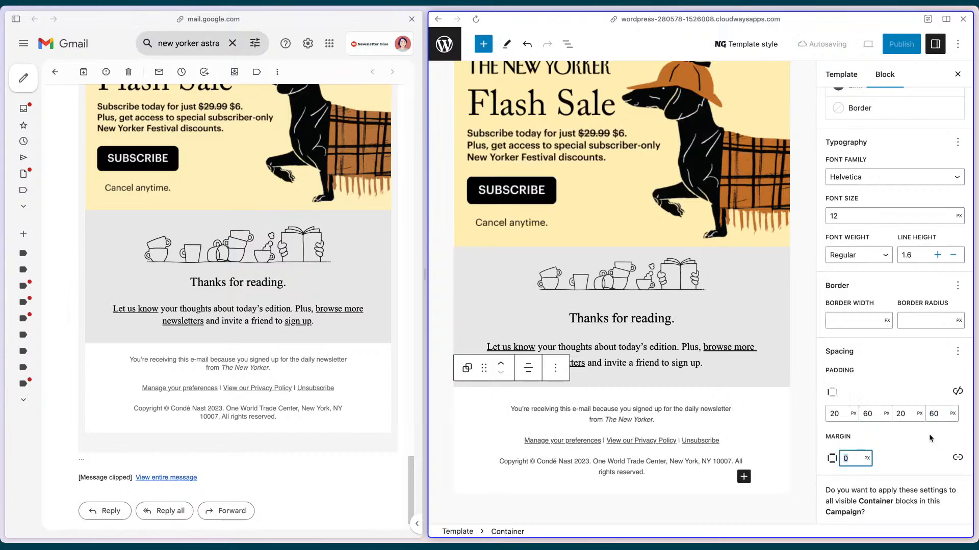
left_click(779, 448)
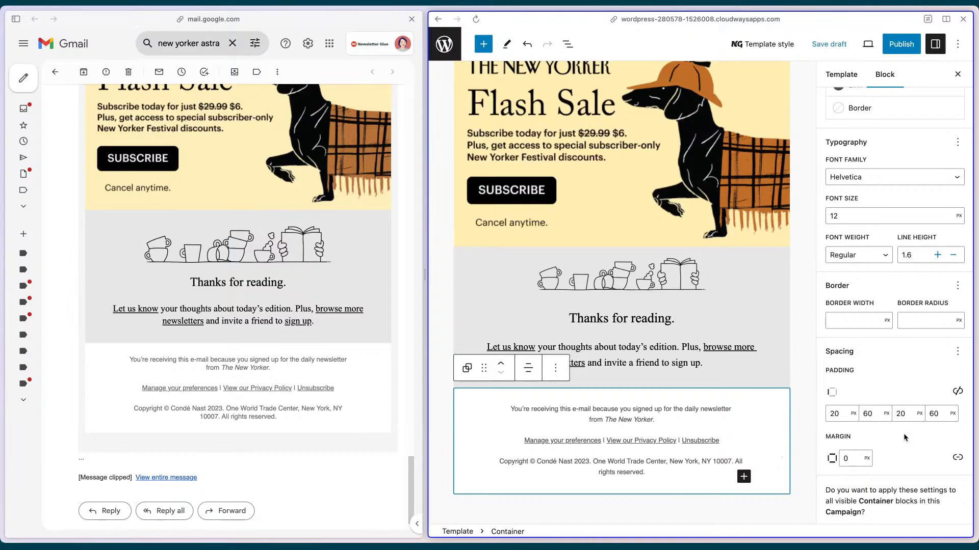
scroll(762, 398, "down", 2)
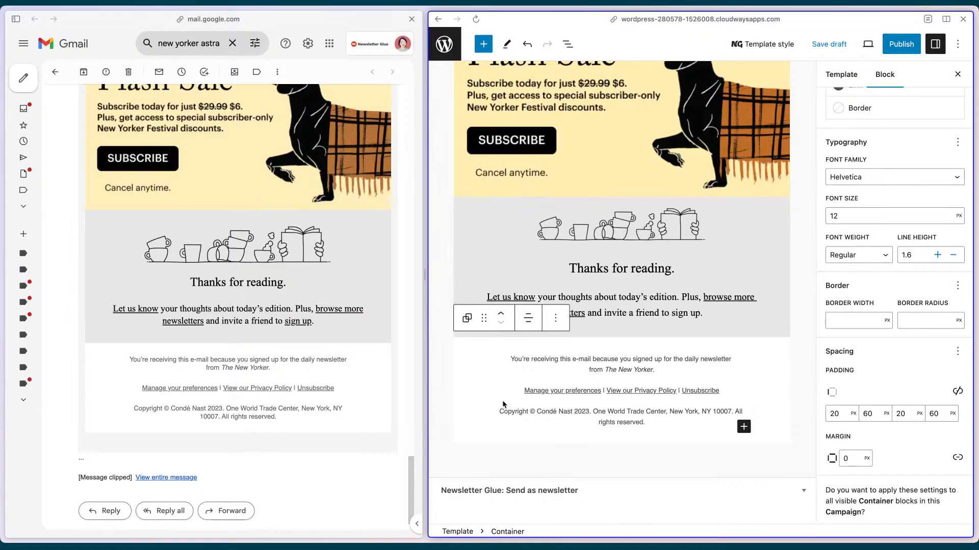
scroll(503, 402, "up", 15)
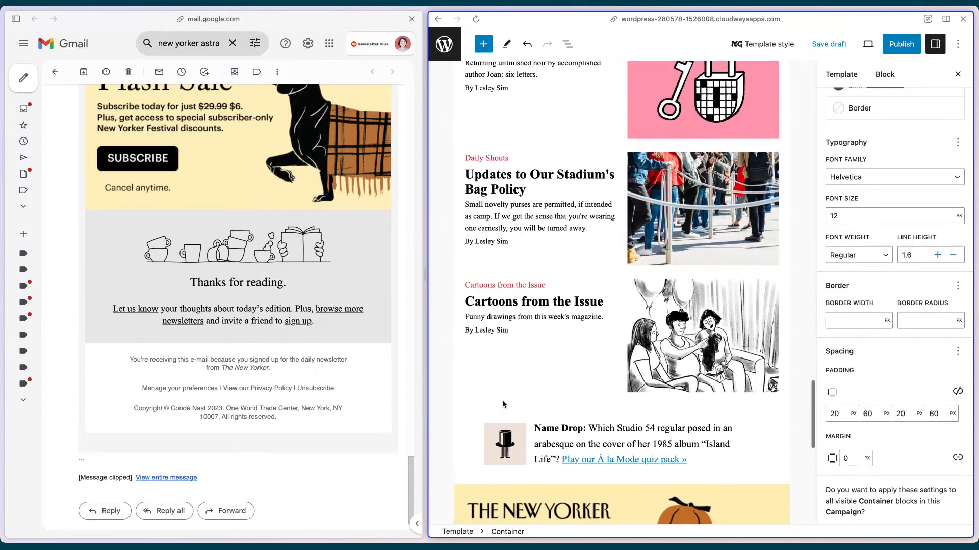
Check the template in the mobile preview and return to the desktop view
scroll(502, 403, "up", 15)
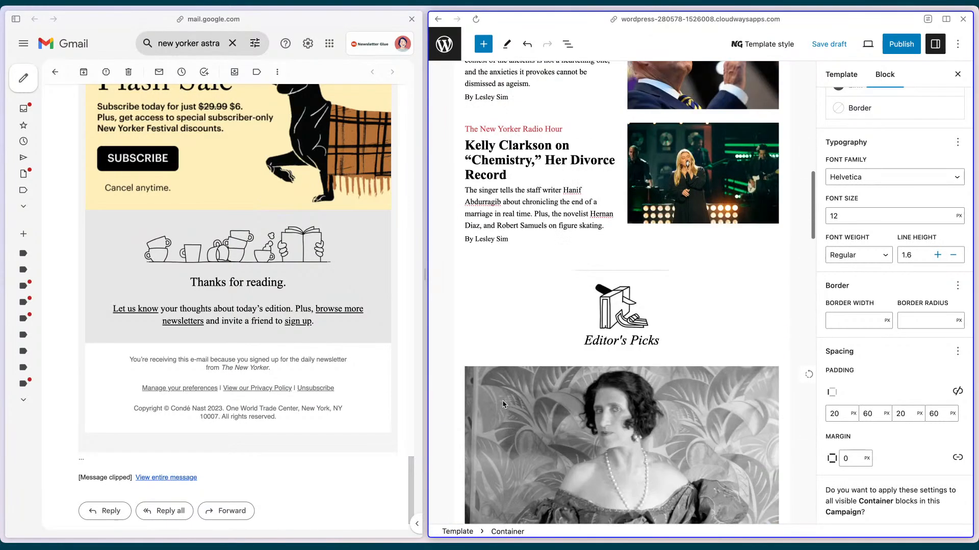
scroll(503, 403, "up", 15)
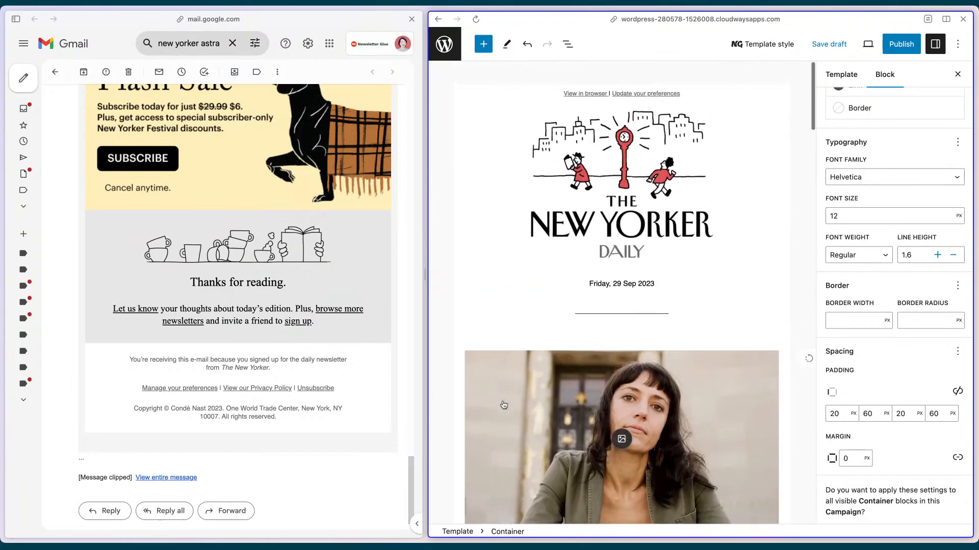
scroll(873, 265, "up", 4)
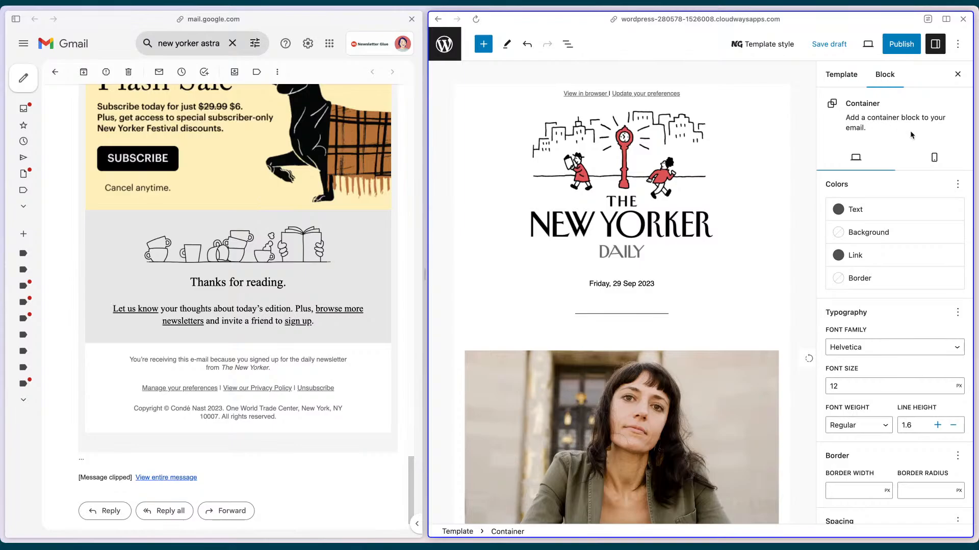
left_click(868, 45)
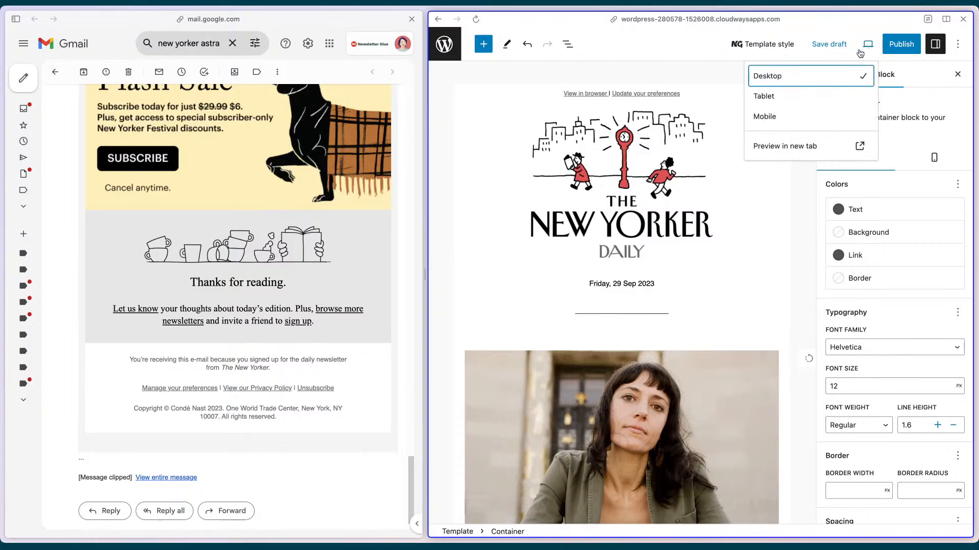
left_click(787, 116)
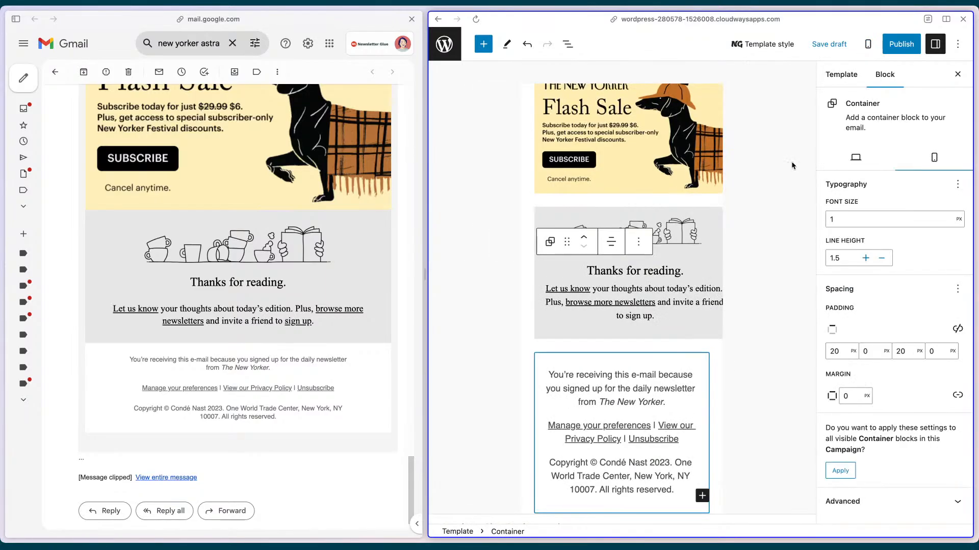
left_click(868, 44)
left_click(840, 79)
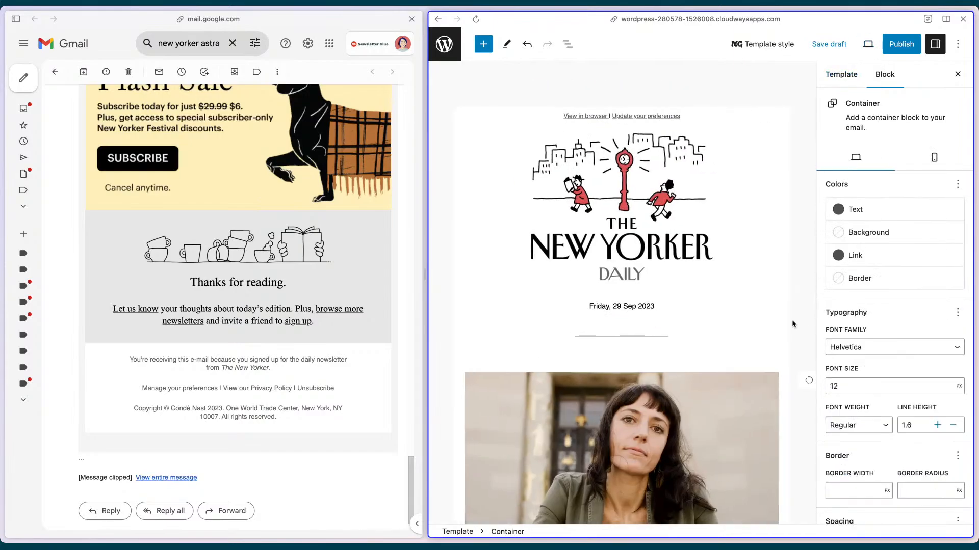
Set the mobile font size of the "View in browser | Update your preferences" text to 11 px
left_click(759, 328)
left_click(934, 147)
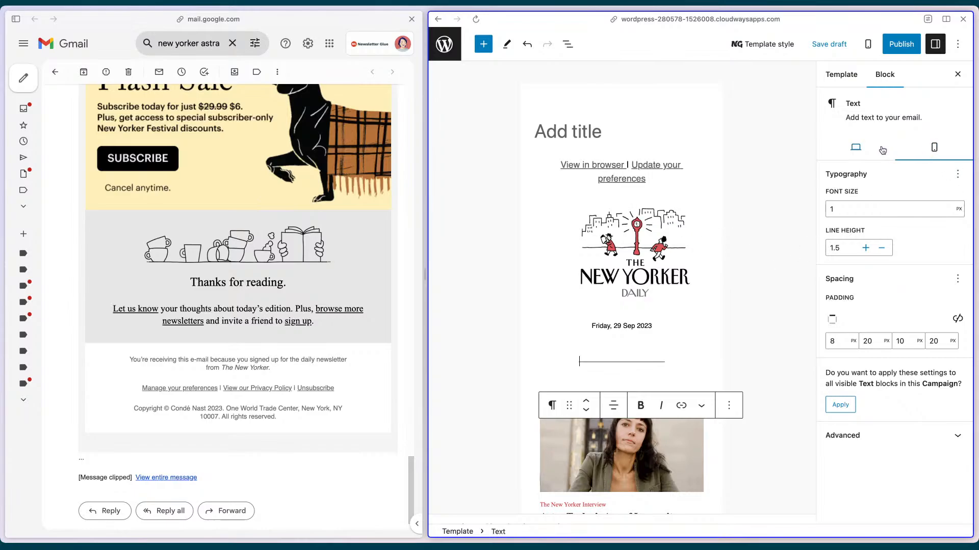
left_click(855, 147)
left_click(946, 149)
left_click(666, 169)
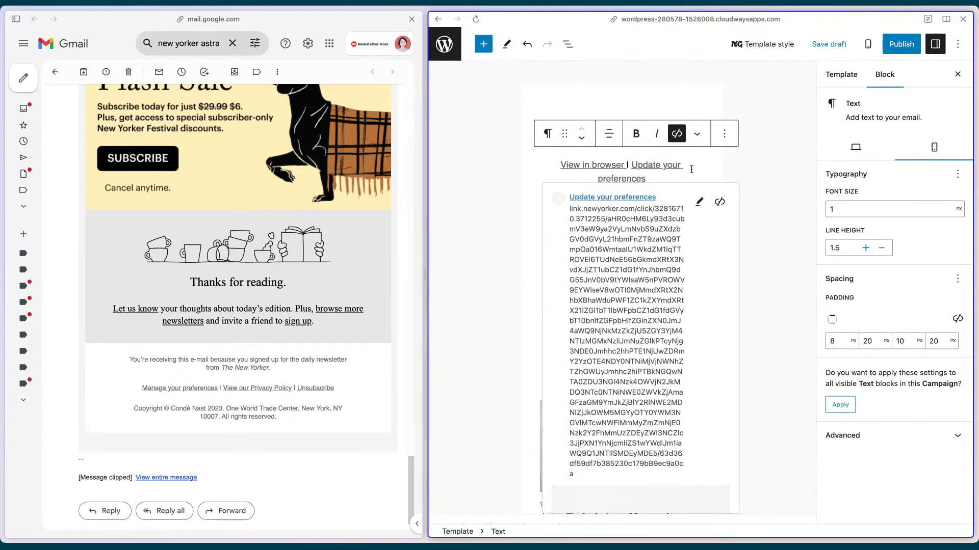
left_click_drag(691, 169, 558, 161)
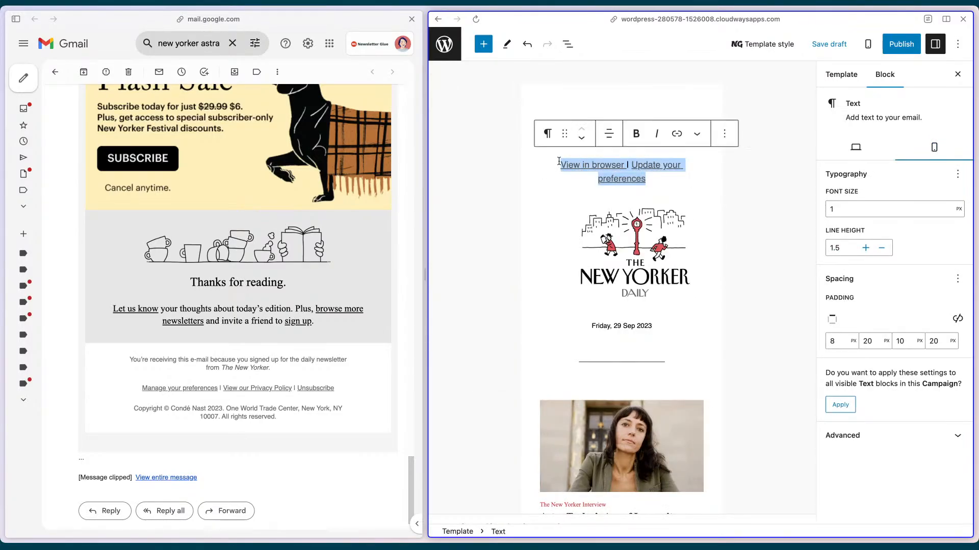
left_click(841, 208)
type("11")
key("Tab")
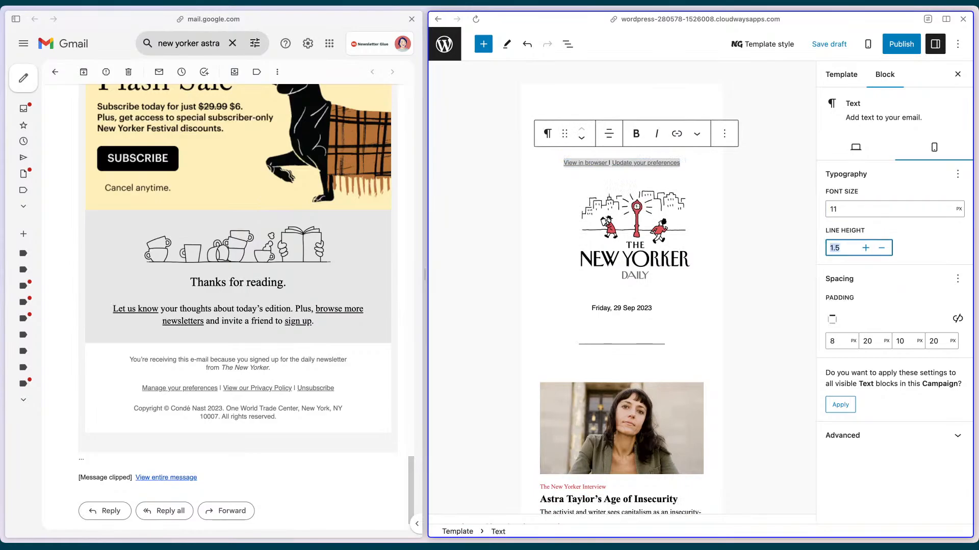
Centre-align the New Yorker Daily logo image and shrink it in the mobile view
left_click(617, 251)
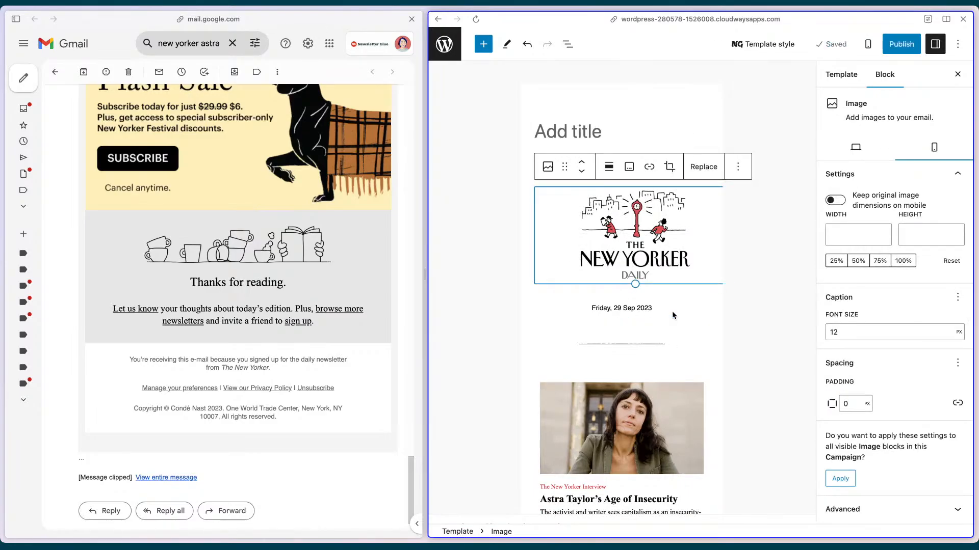
left_click(609, 167)
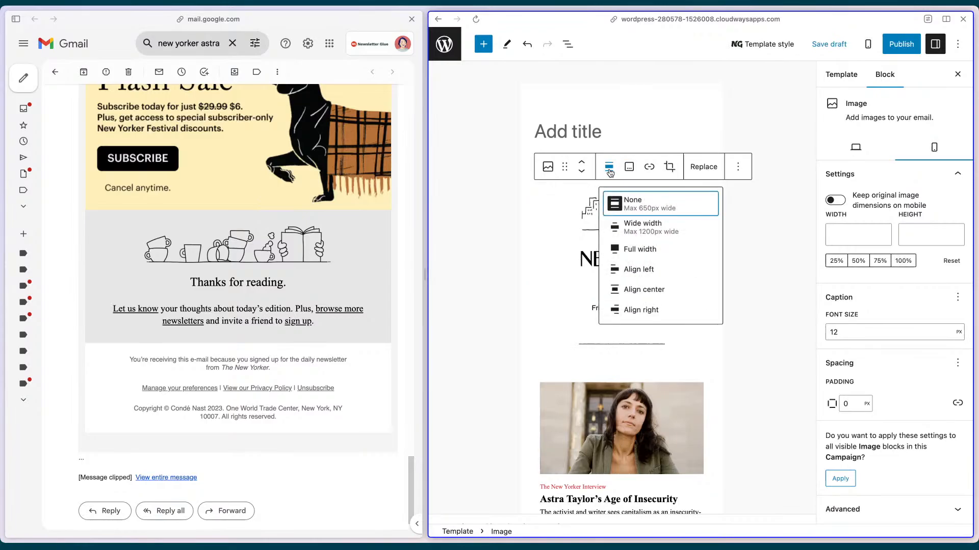
left_click(655, 289)
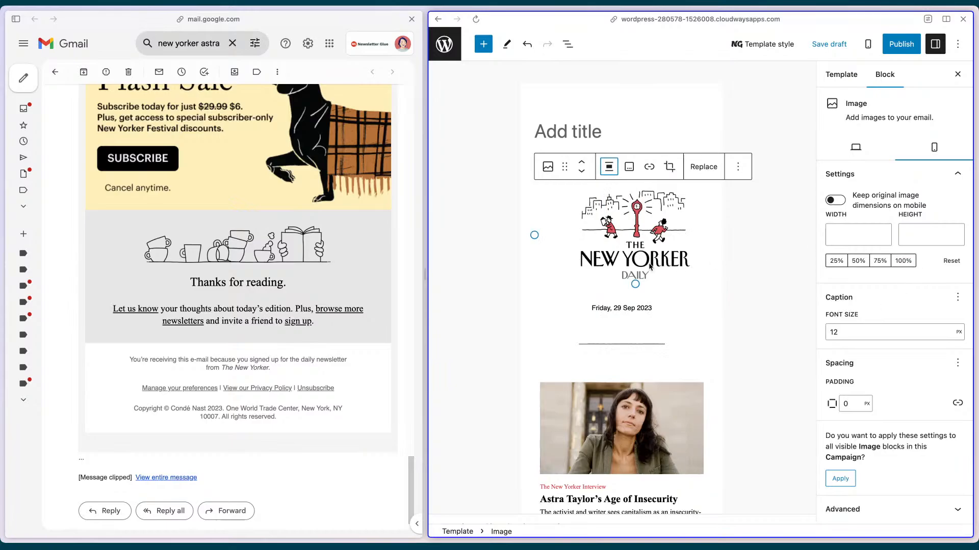
left_click_drag(534, 237, 591, 233)
left_click(713, 311)
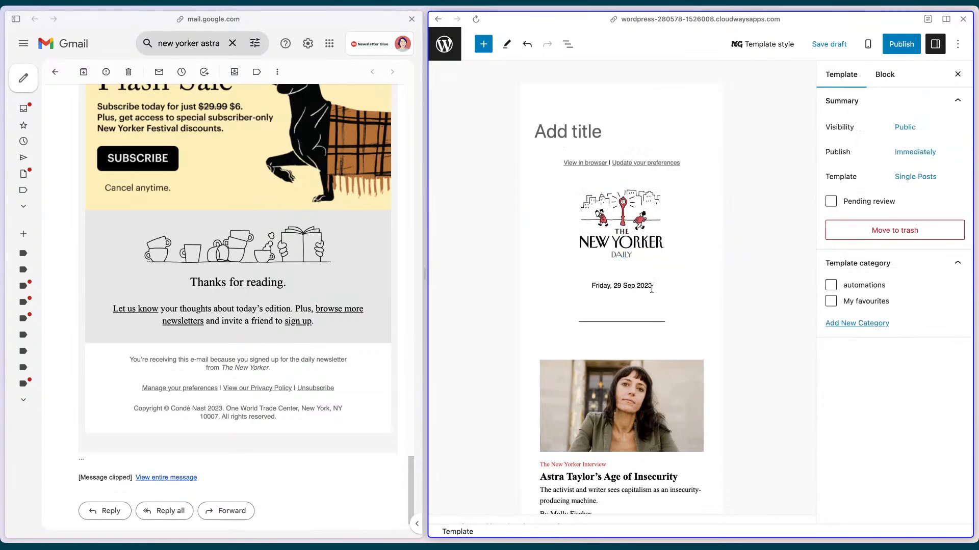
Unlink the lead post embed's mobile padding sides and set its top padding to 0 px
scroll(688, 334, "down", 2)
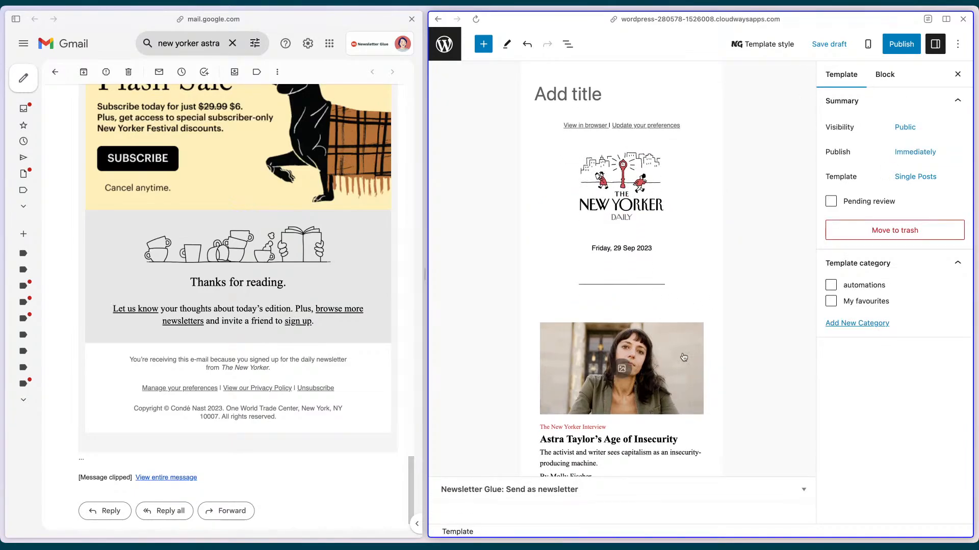
left_click(647, 286)
left_click(667, 319)
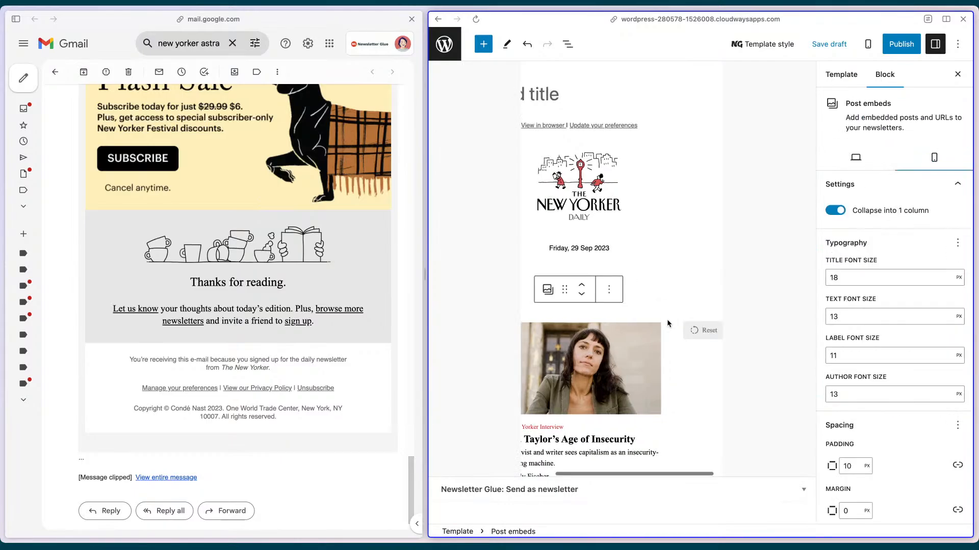
left_click(667, 319)
left_click(637, 319)
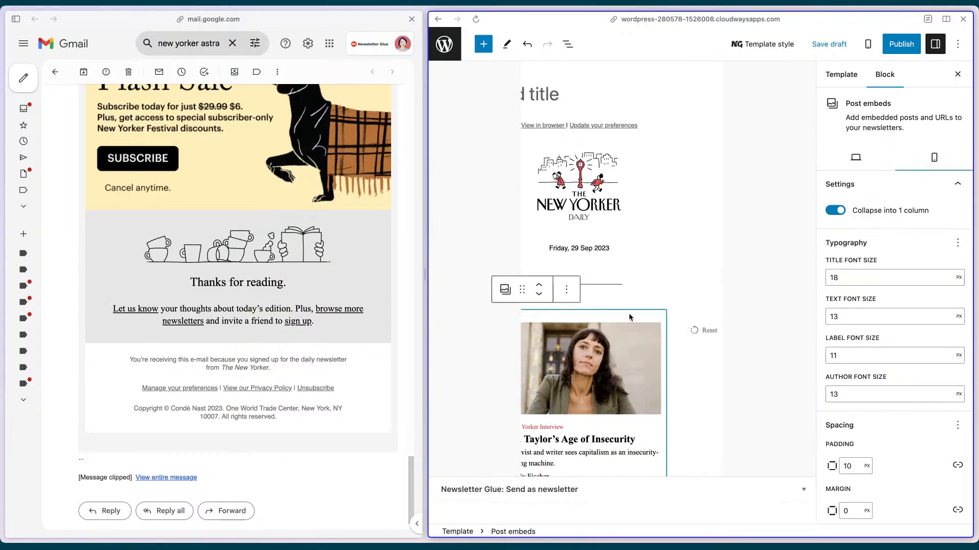
scroll(905, 426, "down", 3)
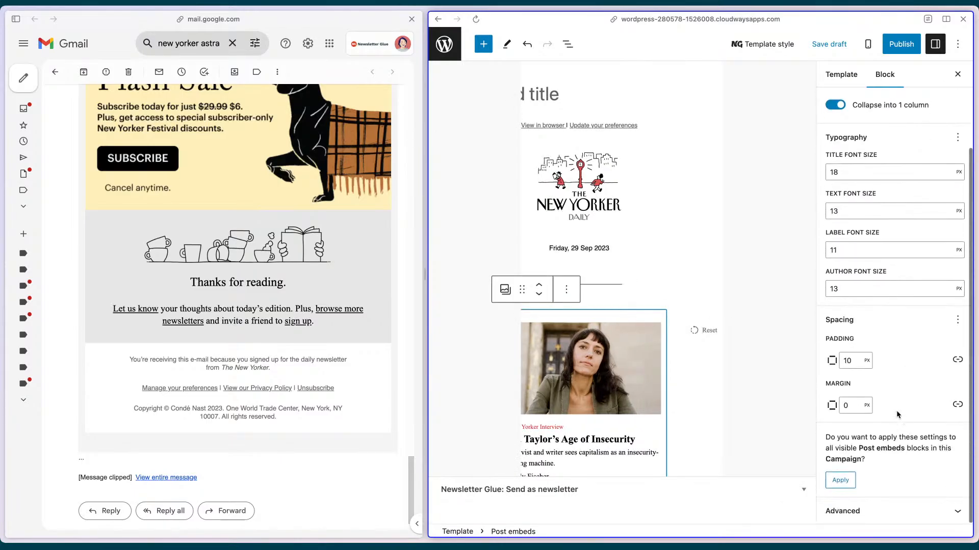
left_click(957, 360)
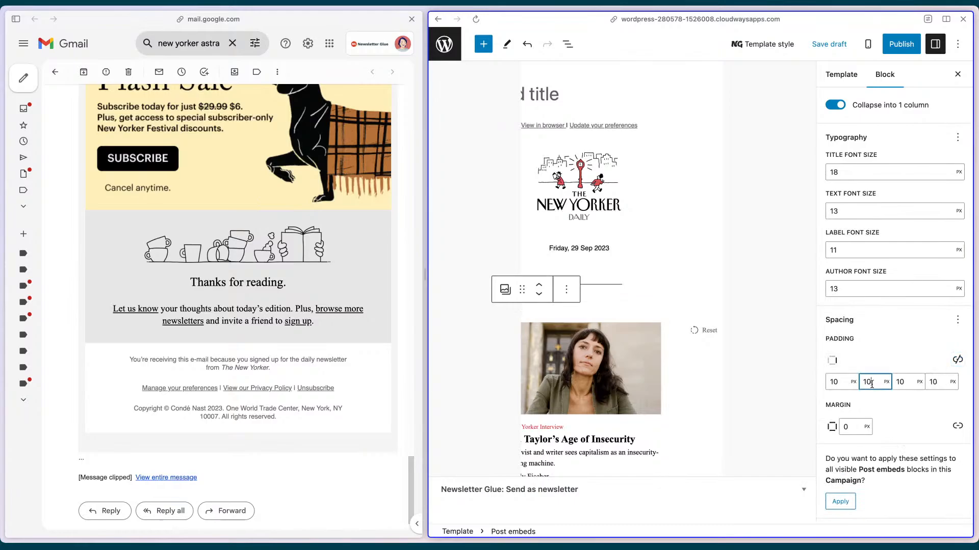
left_click(838, 382)
type("0")
key("Tab")
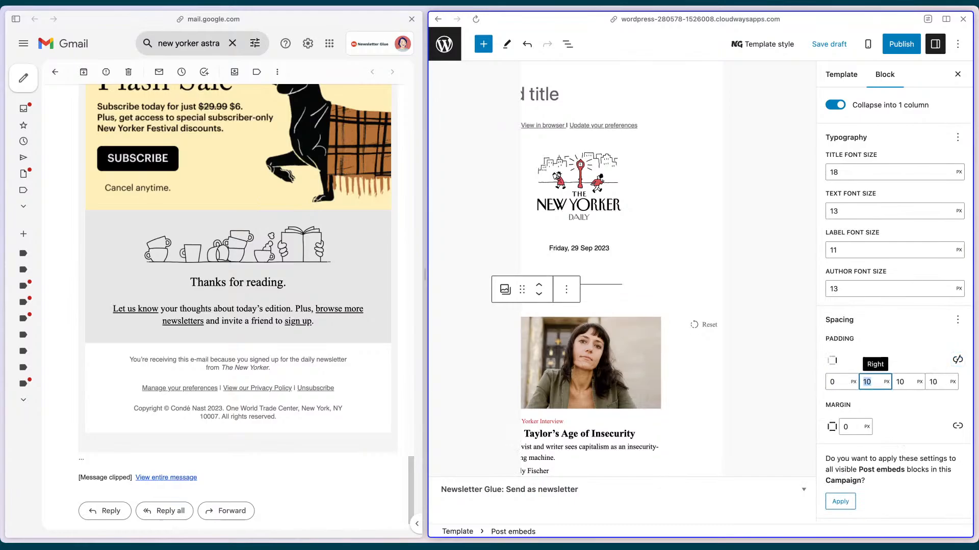
left_click(738, 328)
left_click(635, 278)
left_click(642, 320)
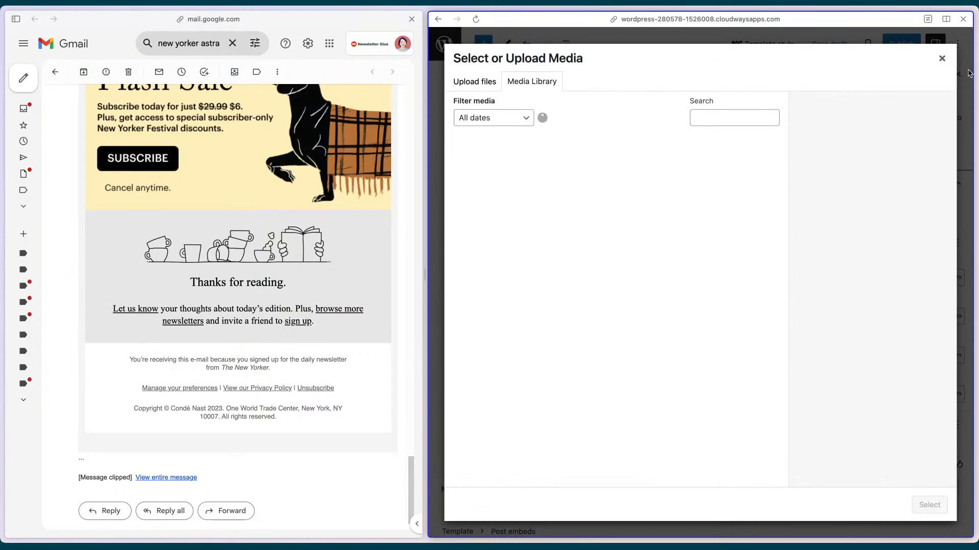
left_click(942, 58)
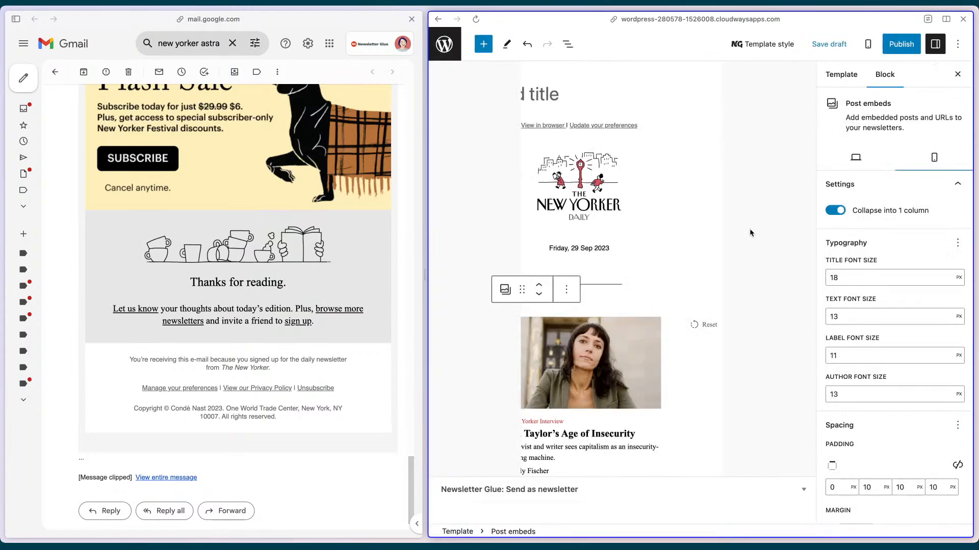
left_click(613, 306)
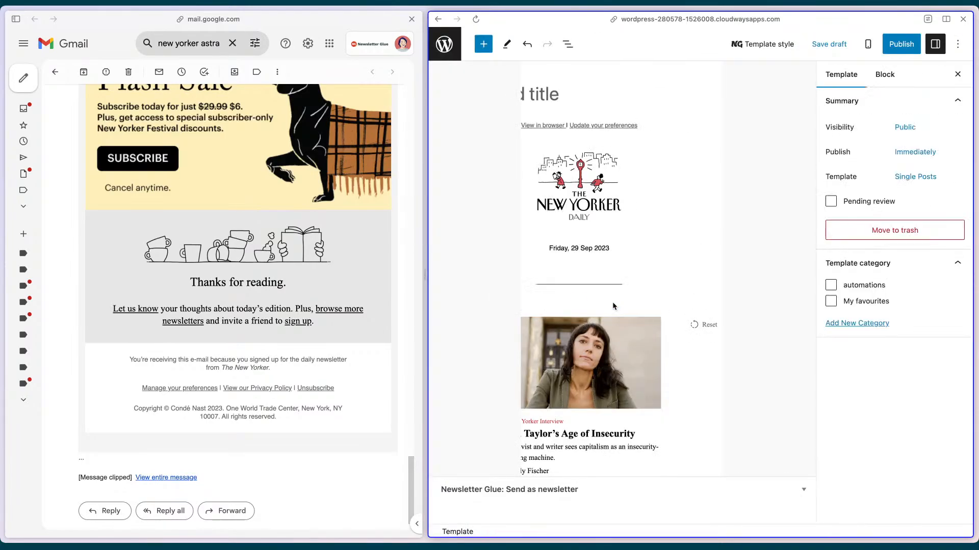
scroll(613, 306, "left", 5)
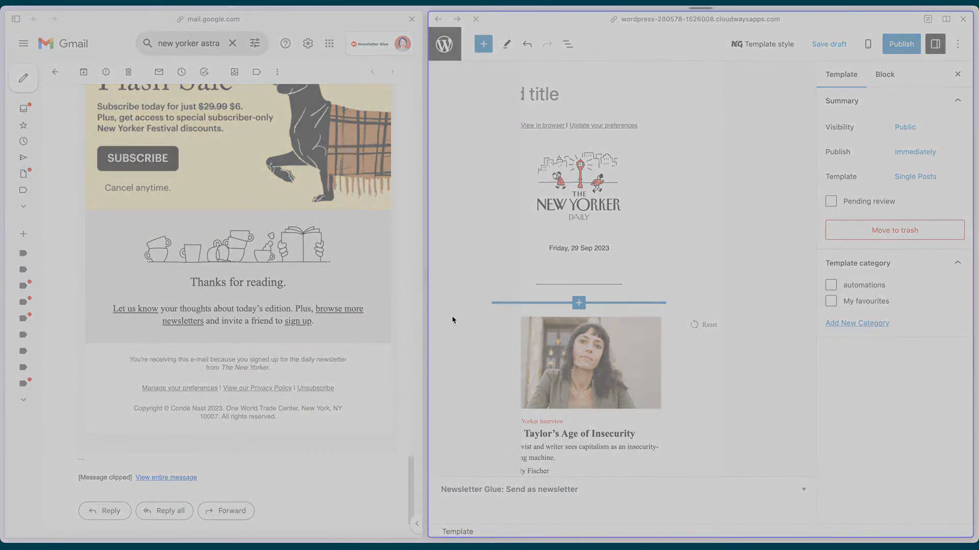
scroll(579, 281, "down", 3)
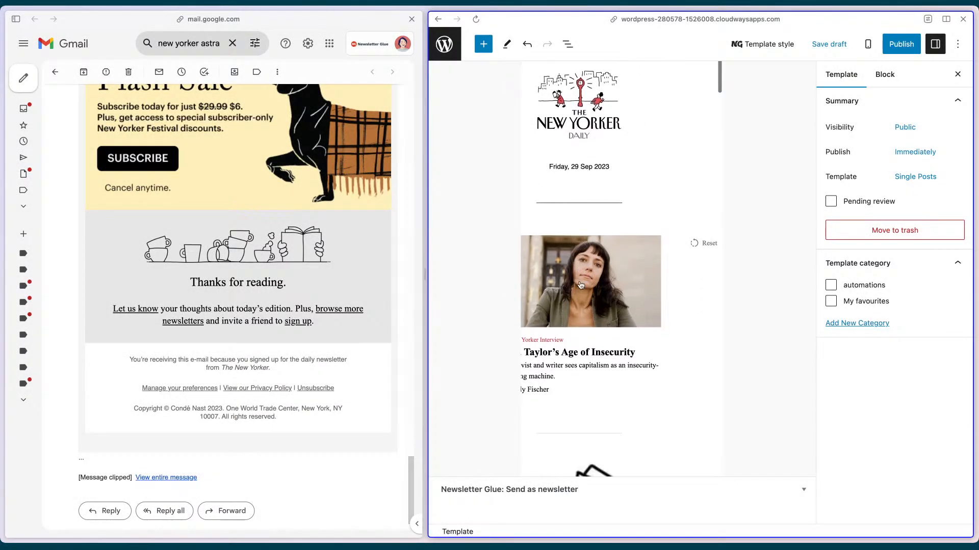
Reset the lead post embed and refresh the mobile layout by switching to desktop and back
left_click(709, 247)
scroll(742, 287, "up", 1)
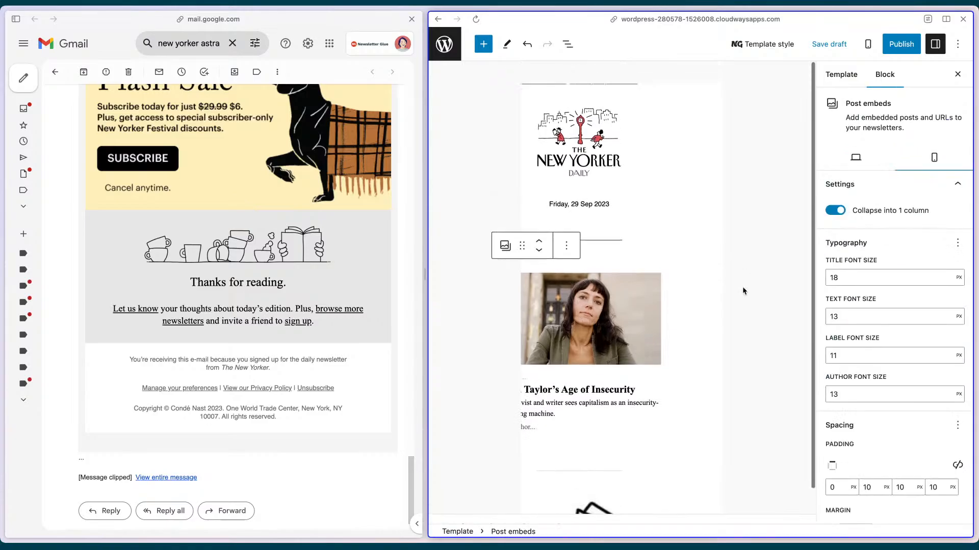
left_click(863, 163)
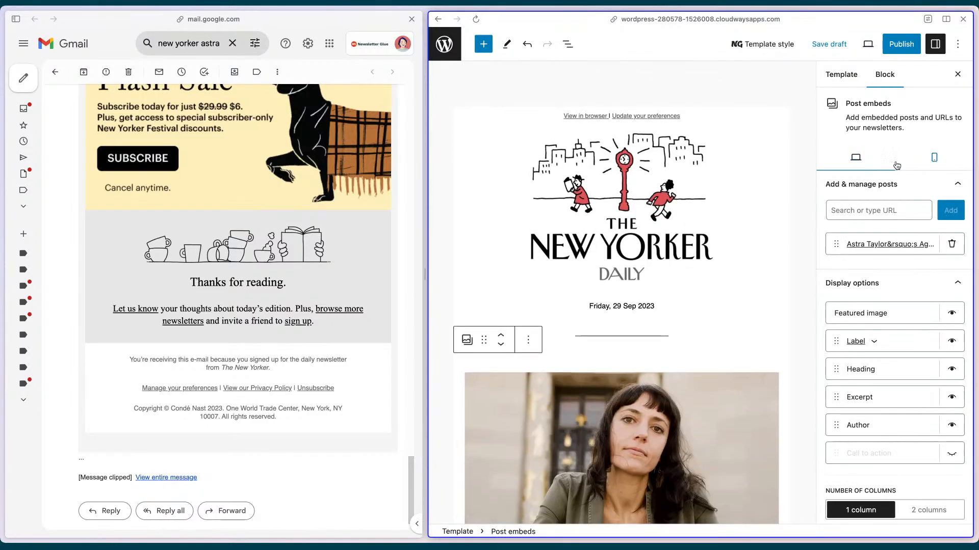
left_click(933, 165)
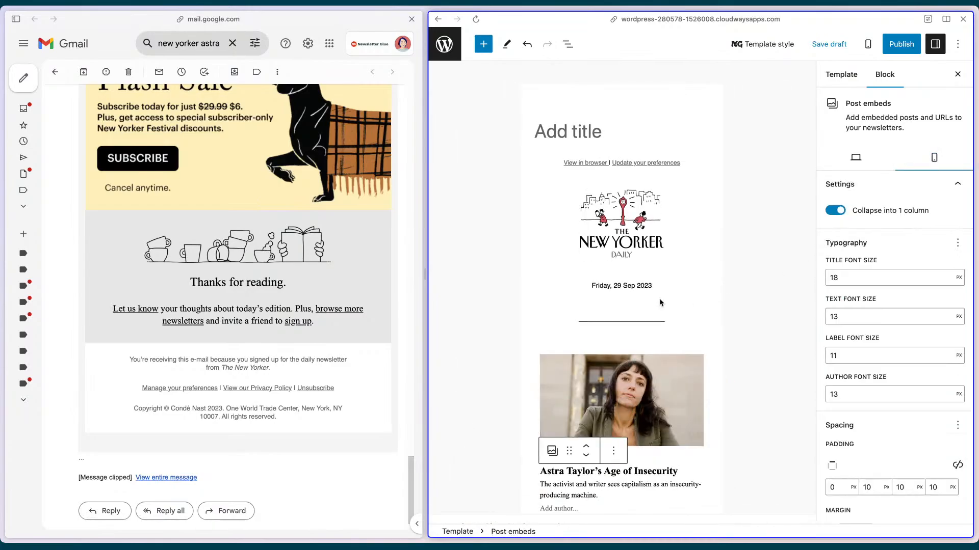
Shrink the walking-book image above the News Desk heading in the mobile view
scroll(659, 298, "down", 3)
scroll(658, 355, "down", 10)
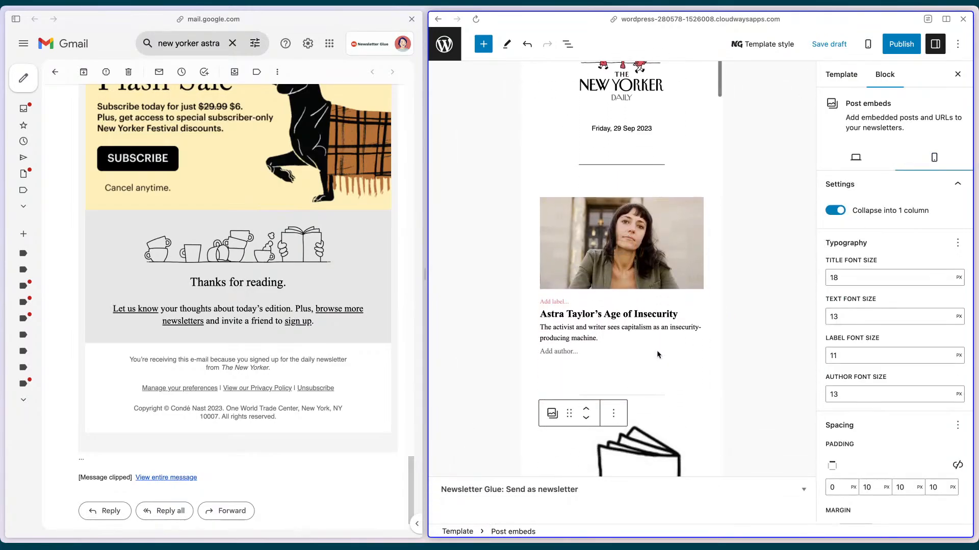
left_click(641, 298)
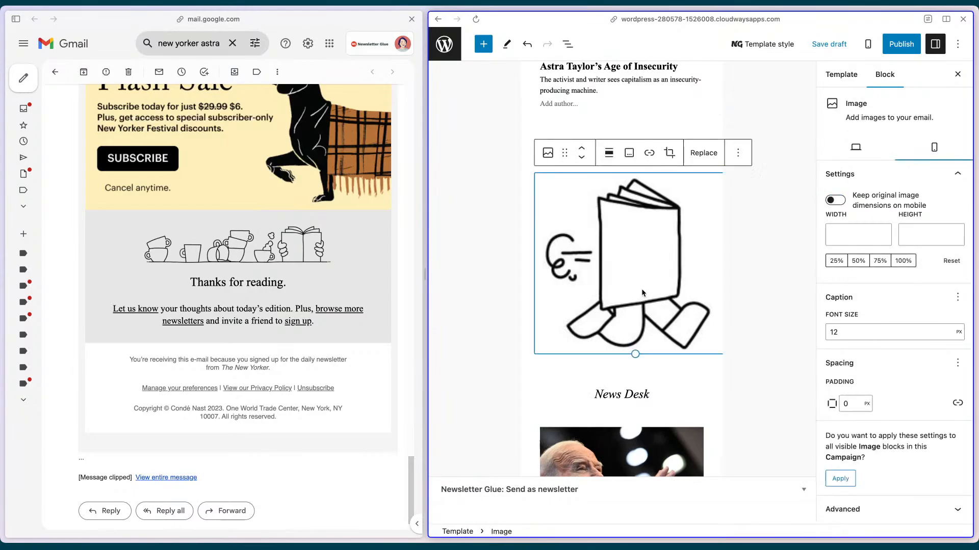
left_click_drag(631, 346, 621, 219)
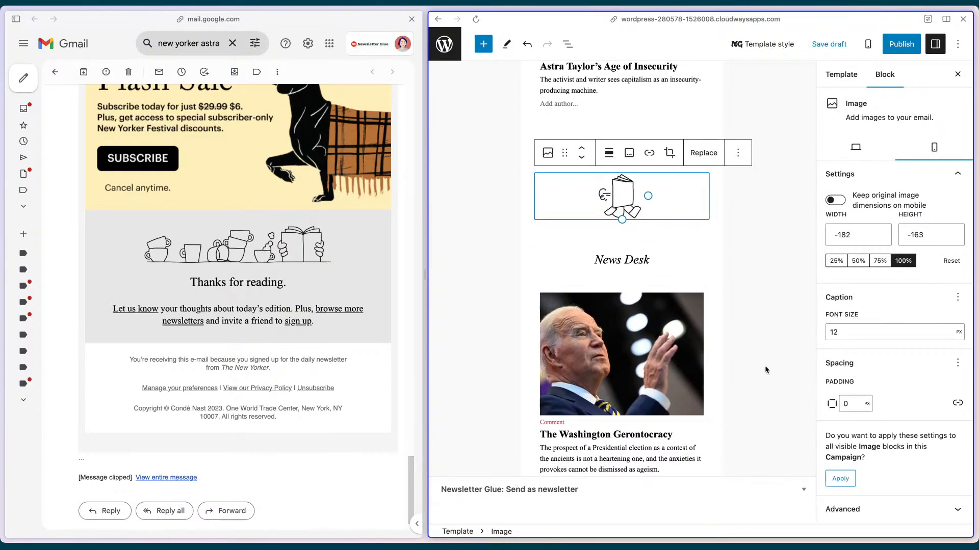
Set the News Desk heading's mobile top padding to 0 px
triple_click(617, 260)
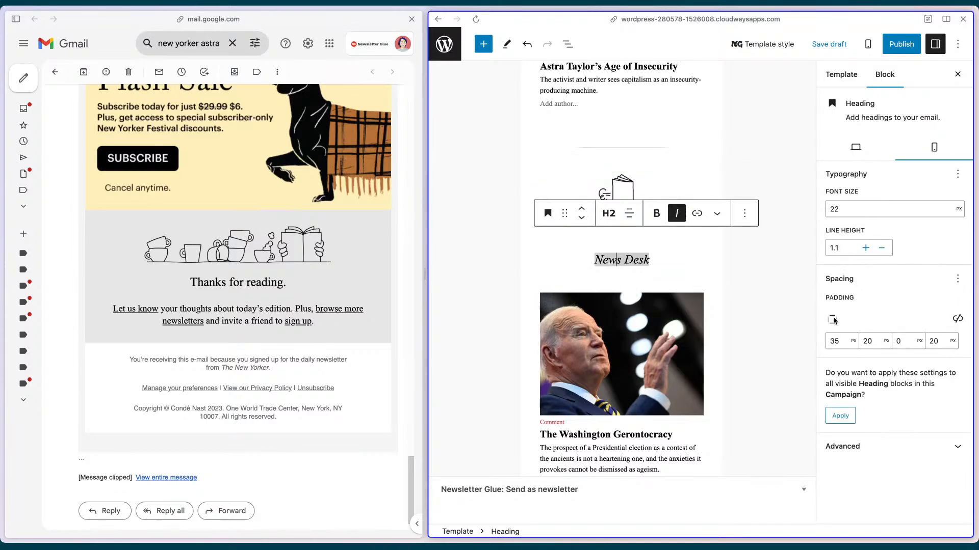
left_click(845, 342)
key("BackSpace")
key("BackSpace")
type("0")
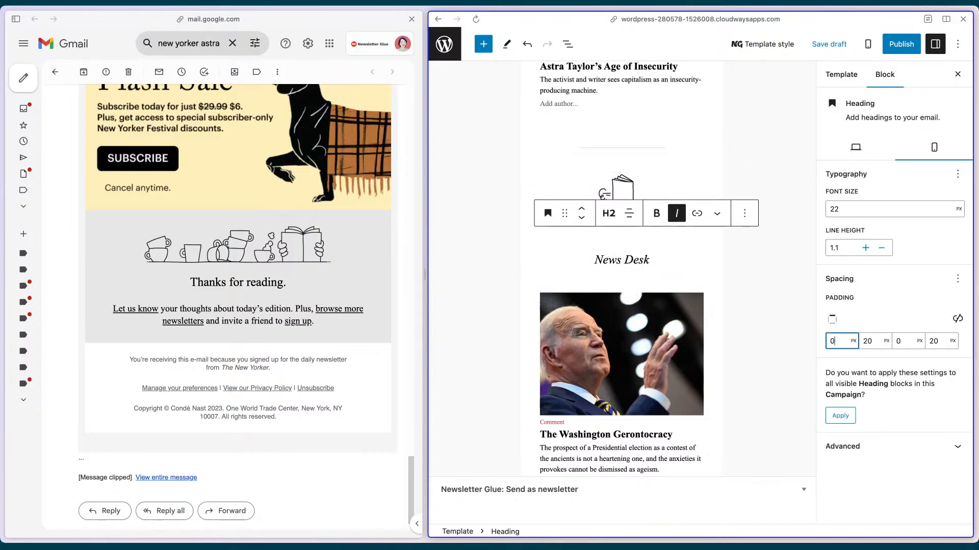
key("Tab")
mouse_move(653, 294)
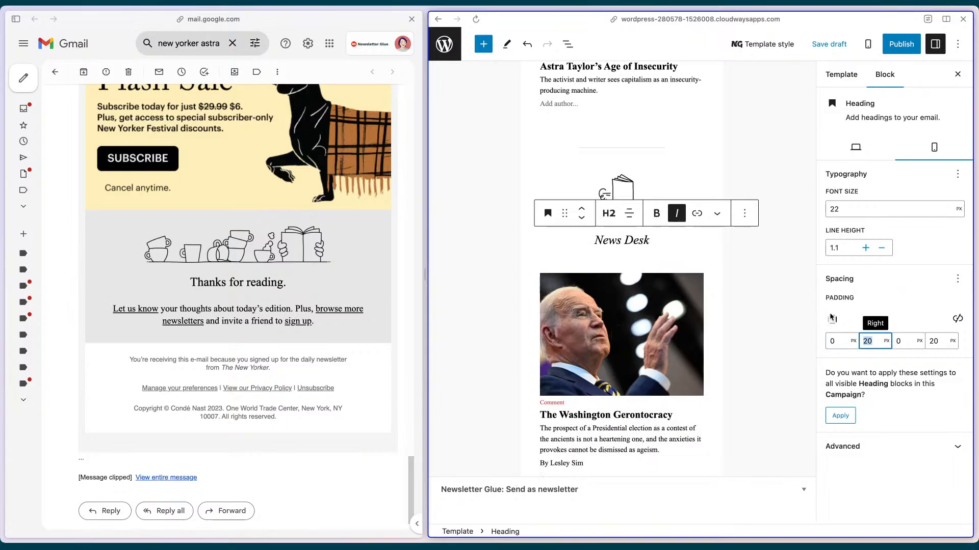
left_click(927, 345)
left_click(908, 343)
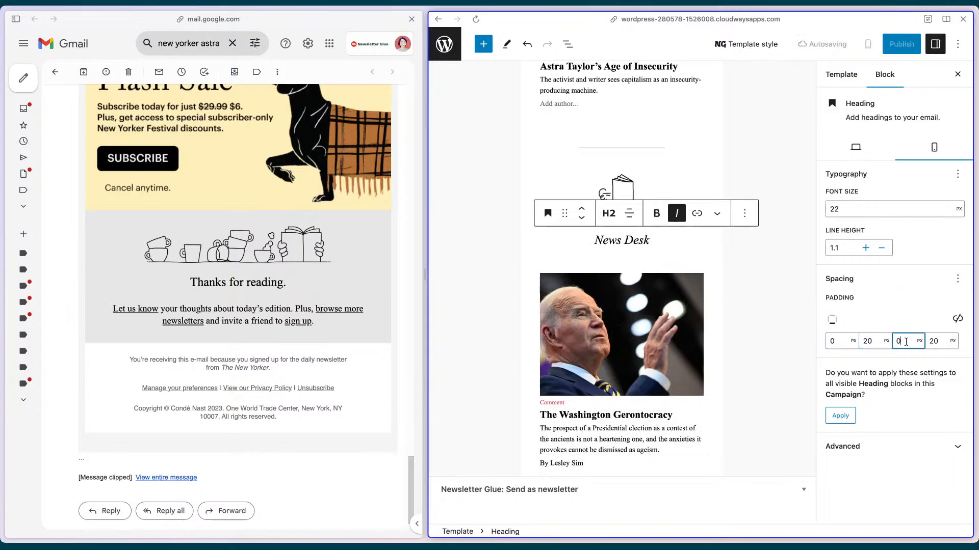
Set the mobile padding of the latest posts block below News Desk to 0 px
left_click(611, 267)
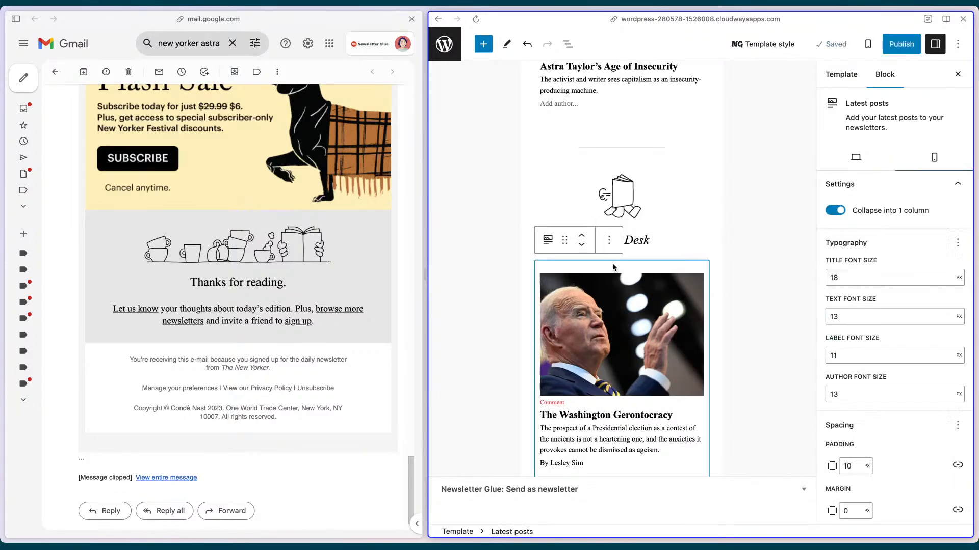
scroll(872, 450, "down", 2)
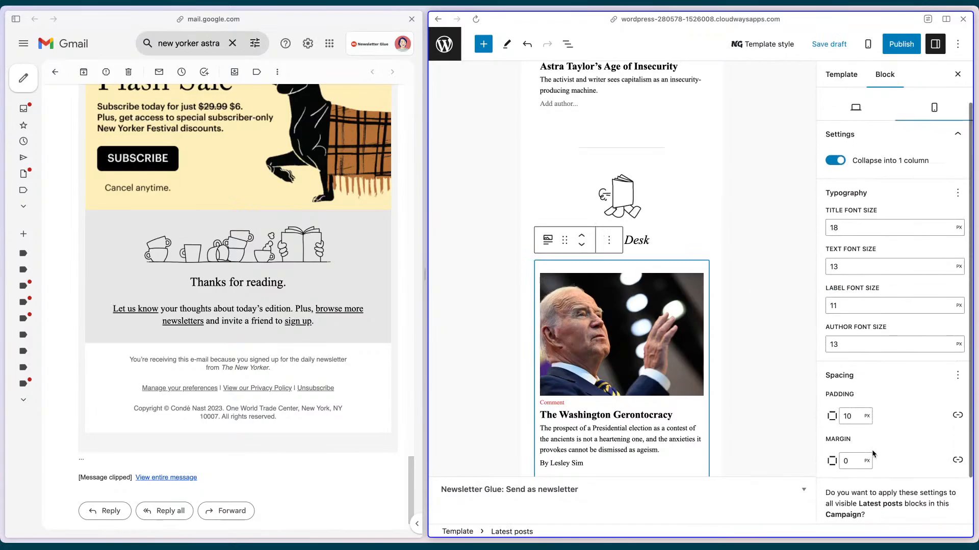
left_click(854, 416)
double_click(853, 417)
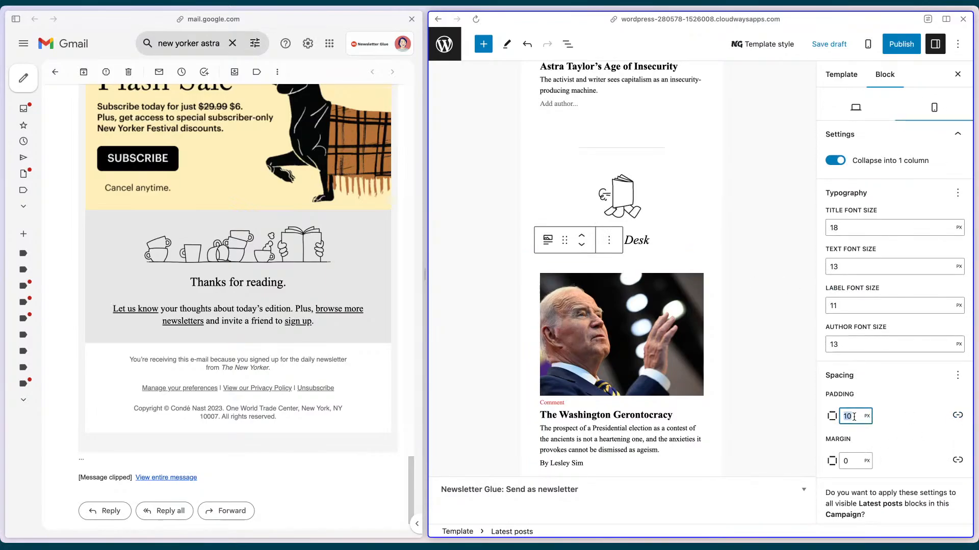
key("Tab")
Shrink the book illustration above the Editor's Picks heading in the mobile view
scroll(671, 334, "down", 4)
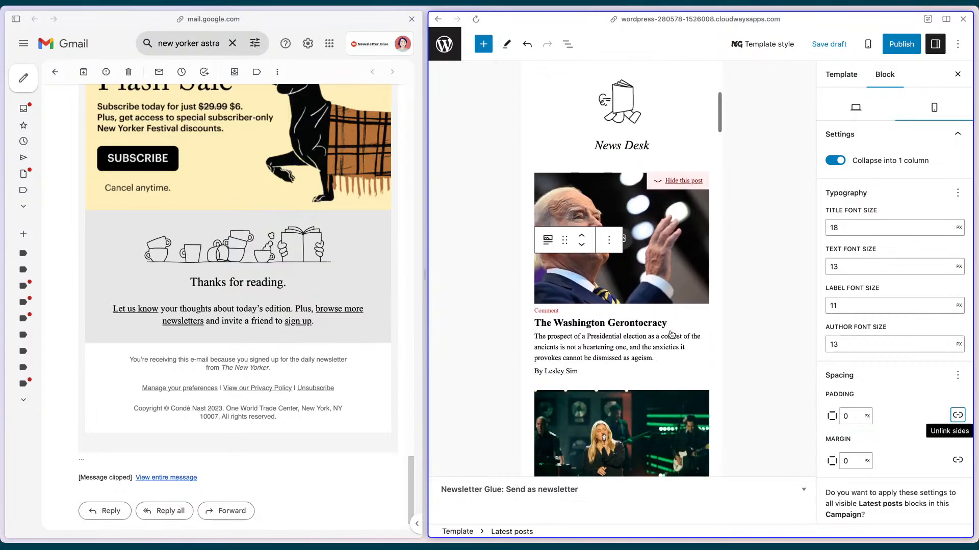
scroll(670, 331, "down", 8)
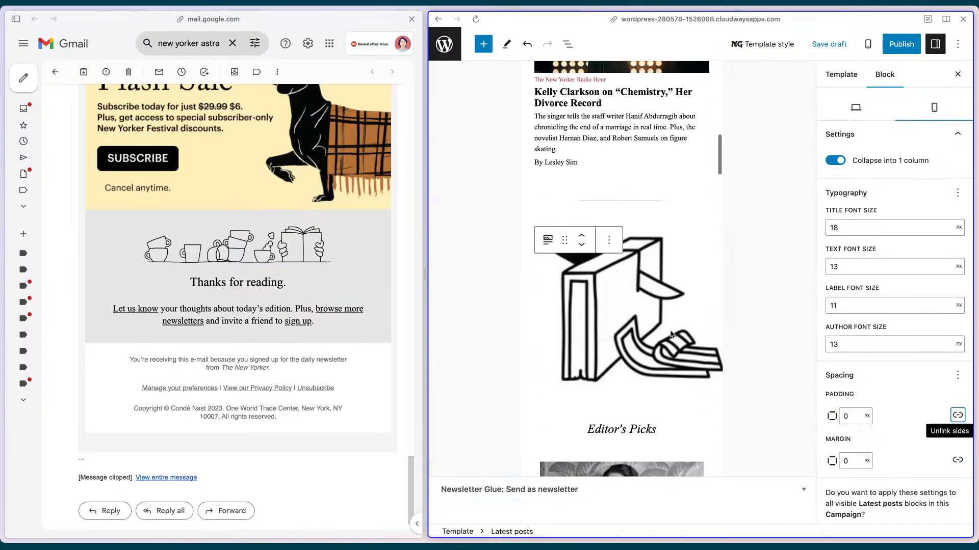
left_click(646, 316)
left_click_drag(635, 388, 622, 271)
Set the Editor's Picks heading's mobile top padding to 0 px
left_click(631, 308)
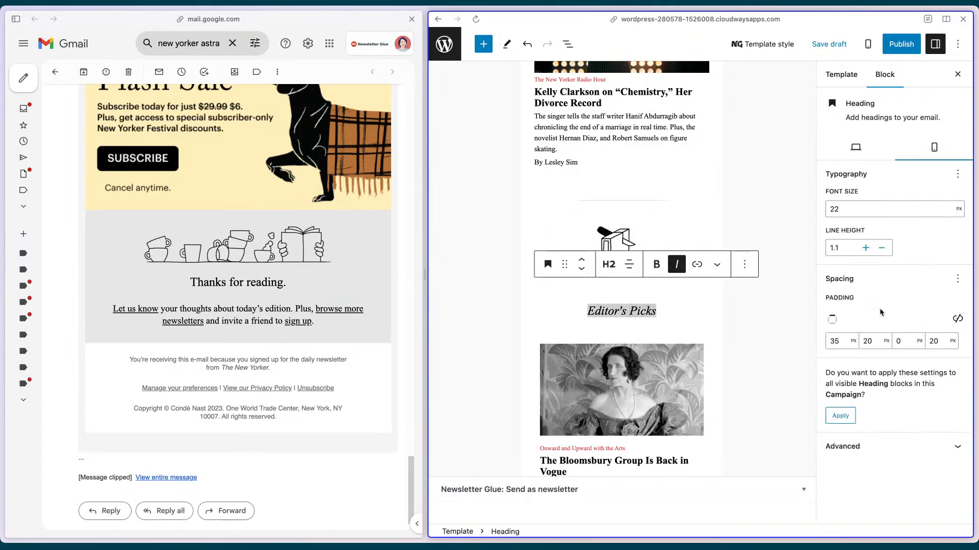
left_click(836, 341)
double_click(836, 341)
type("0")
key("Tab")
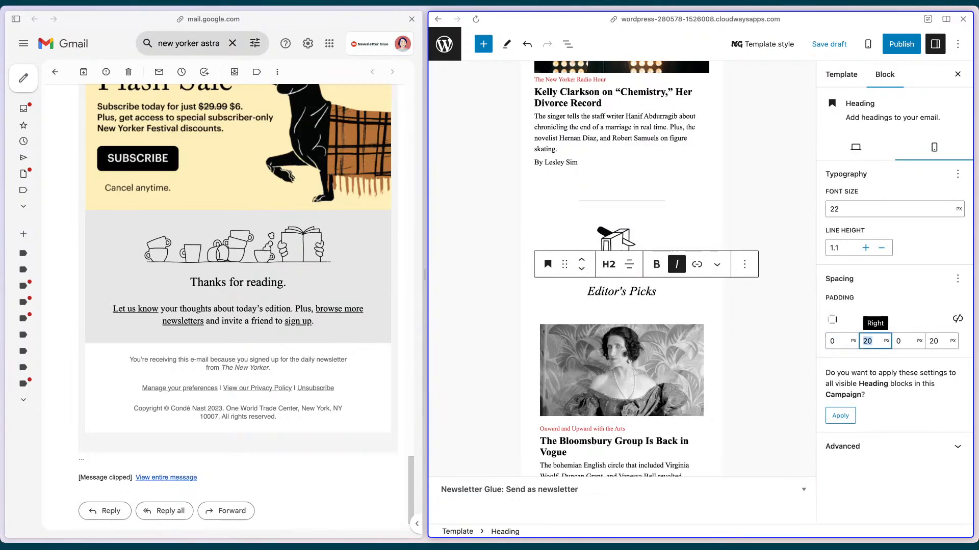
scroll(713, 313, "down", 5)
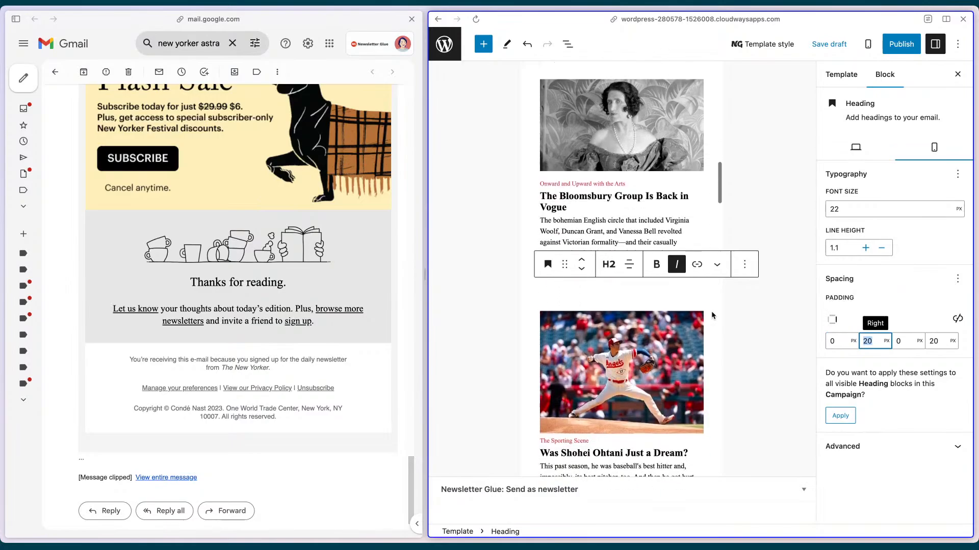
mouse_move(655, 321)
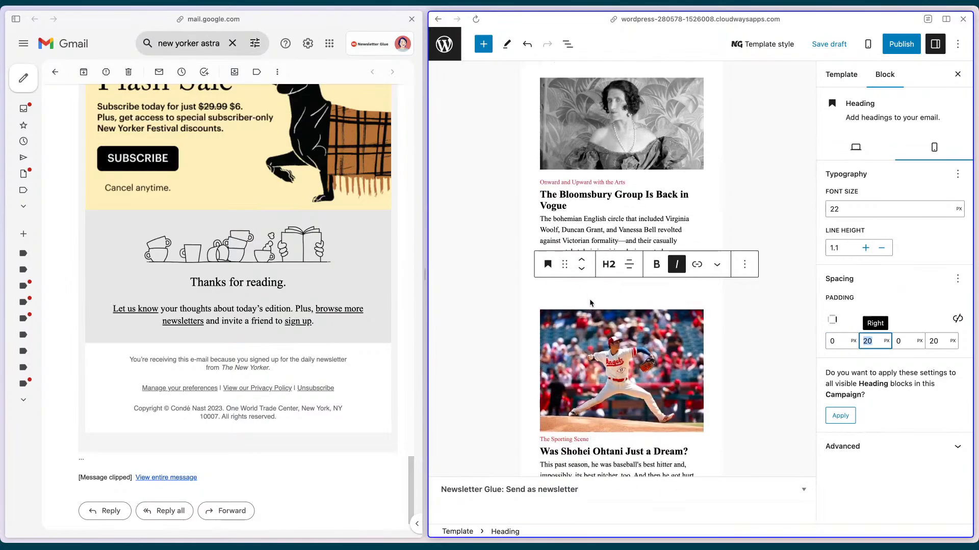
left_click(582, 286)
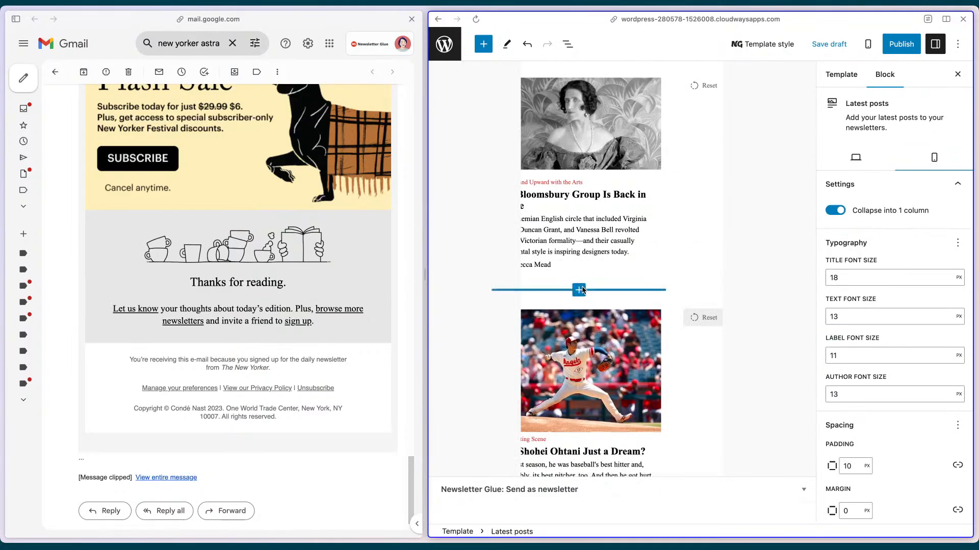
left_click(628, 316)
scroll(629, 316, "down", 5)
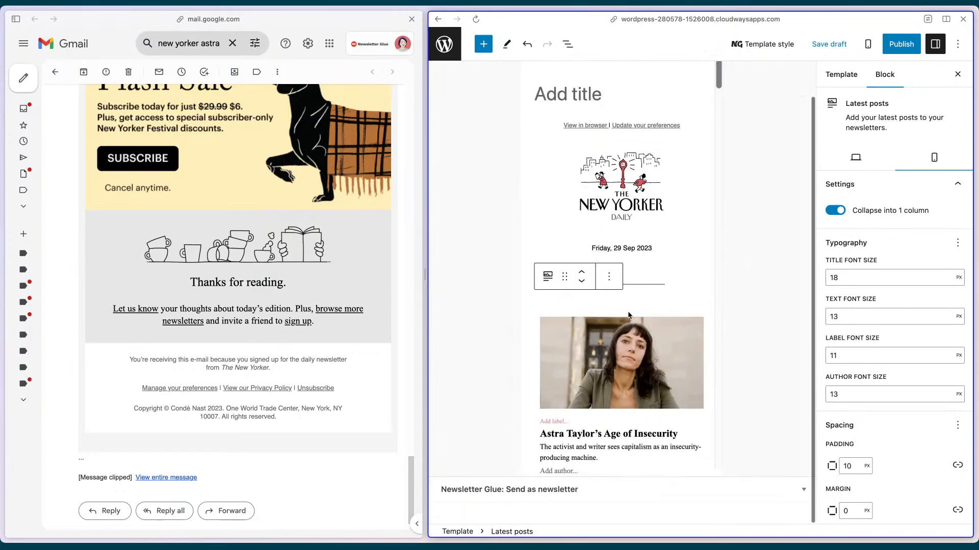
scroll(628, 311, "down", 5)
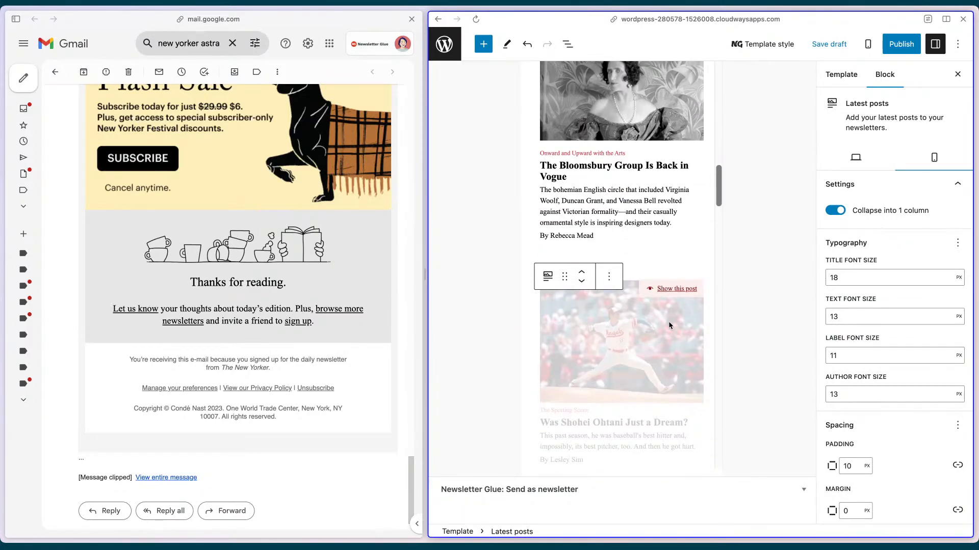
left_click(661, 290)
Remove the mobile padding from the latest posts block containing the Shohei Ohtani baseball post
scroll(645, 341, "down", 10)
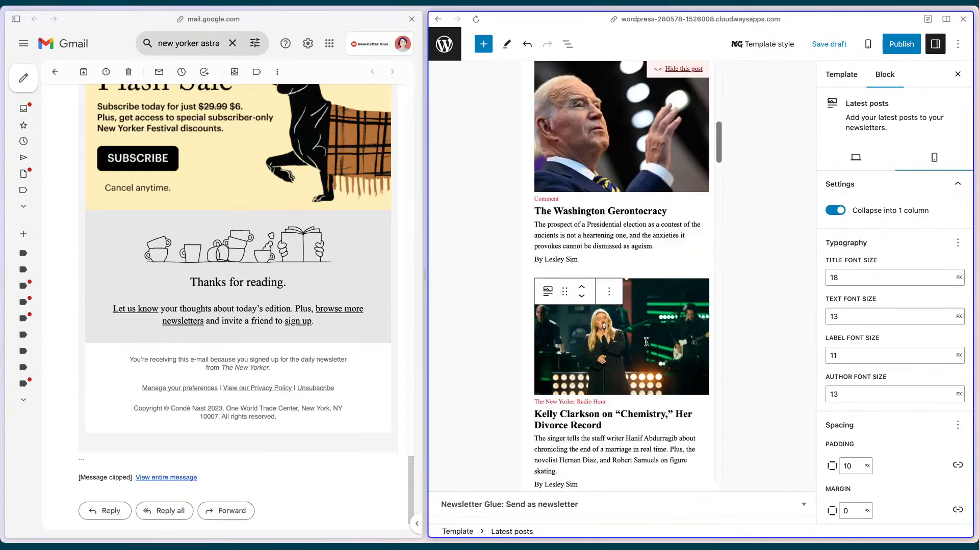
scroll(646, 341, "down", 10)
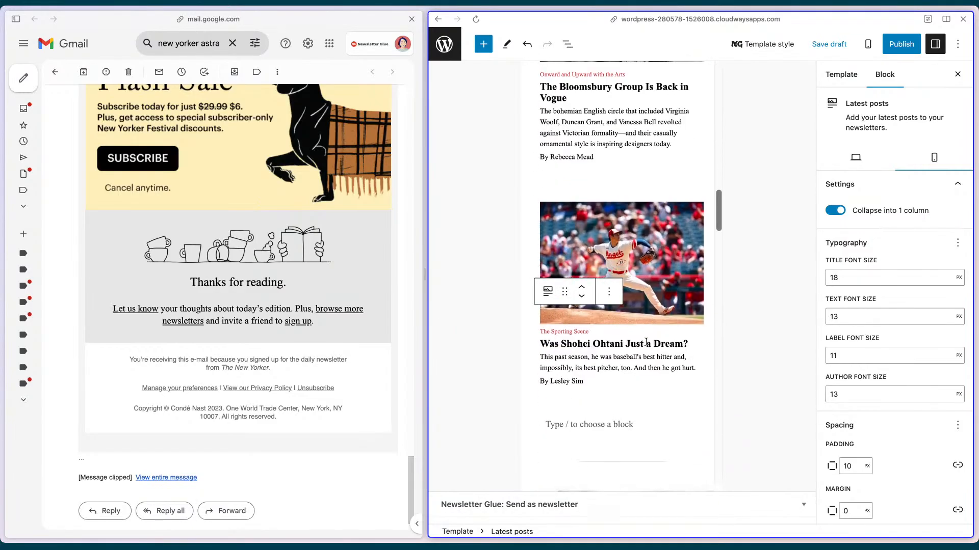
left_click(652, 289)
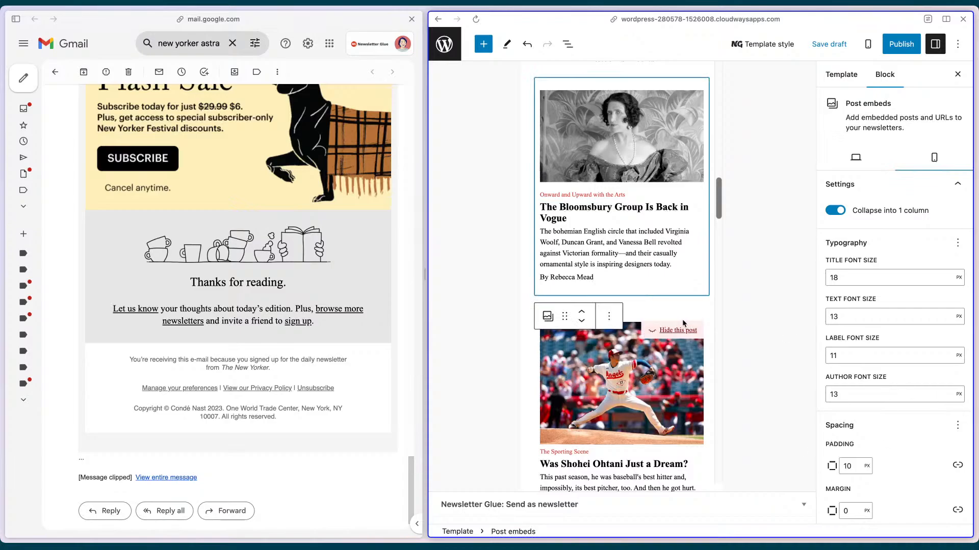
left_click(669, 308)
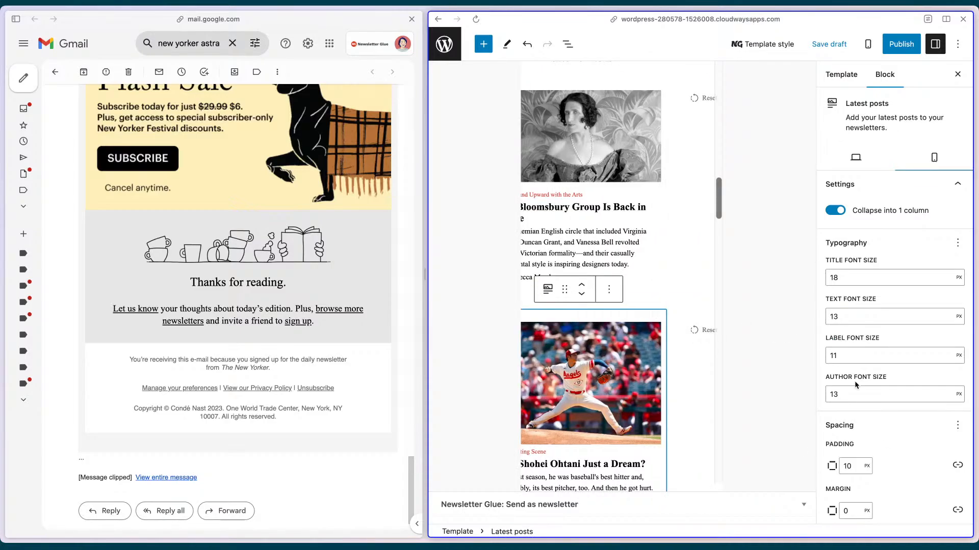
left_click(847, 467)
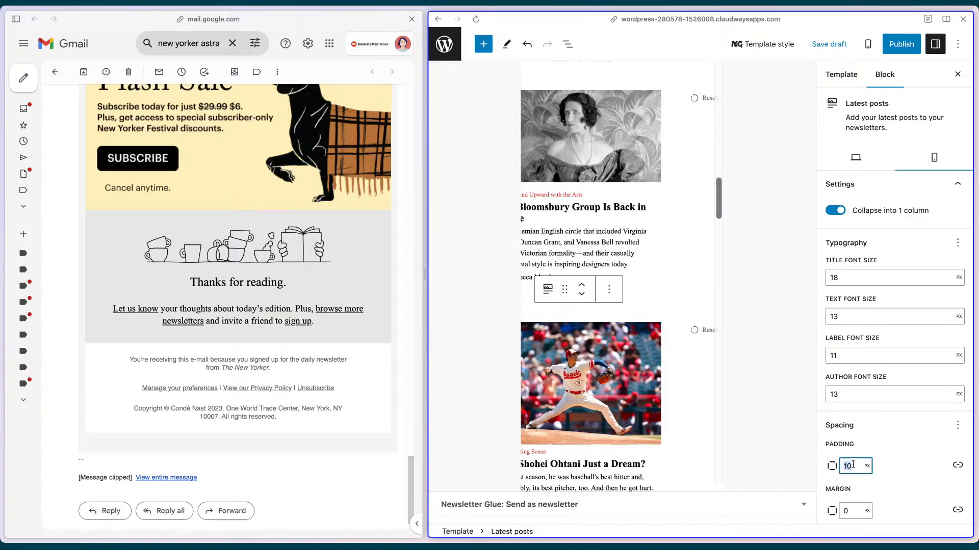
Set the Bloomsbury Group post embed's mobile padding to 0 px and refresh the layout by switching to desktop and back to mobile
left_click(653, 280)
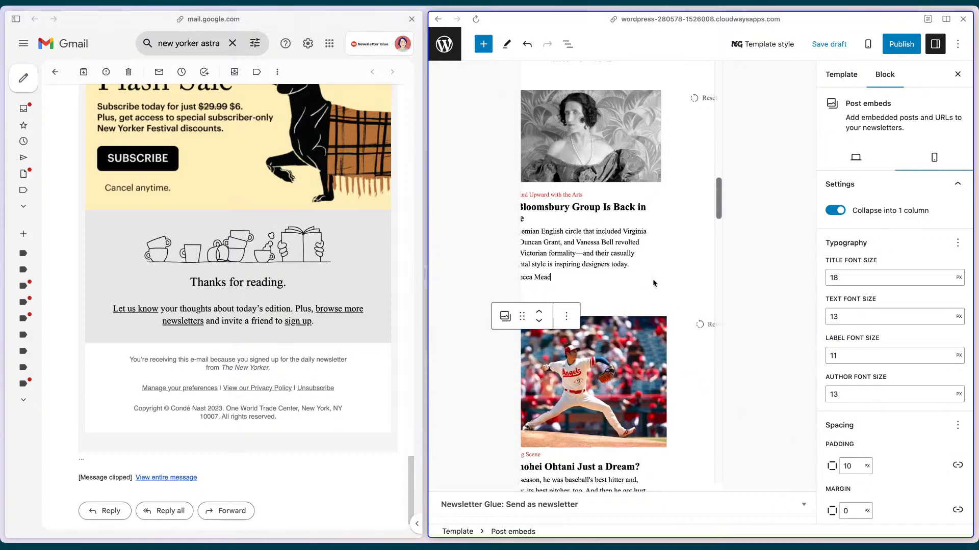
double_click(854, 467)
type("0")
key("Tab")
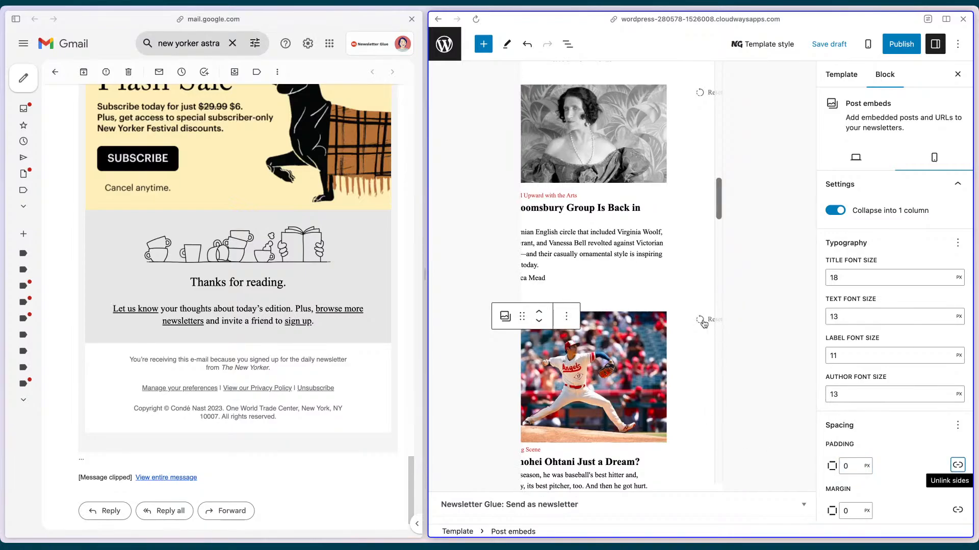
left_click(855, 157)
left_click(934, 157)
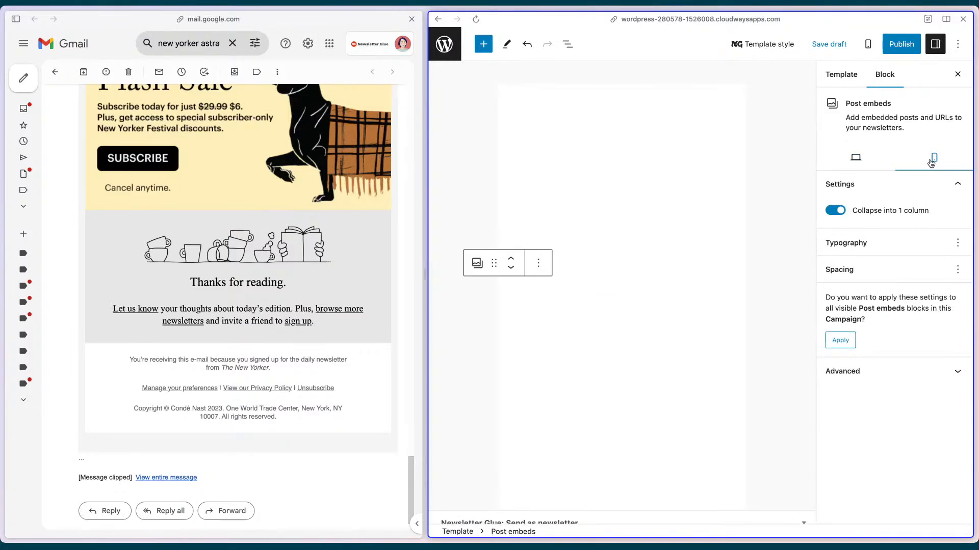
Shrink the eye-and-curtain illustration above the Culture Dept. heading in the mobile view
scroll(689, 262, "down", 10)
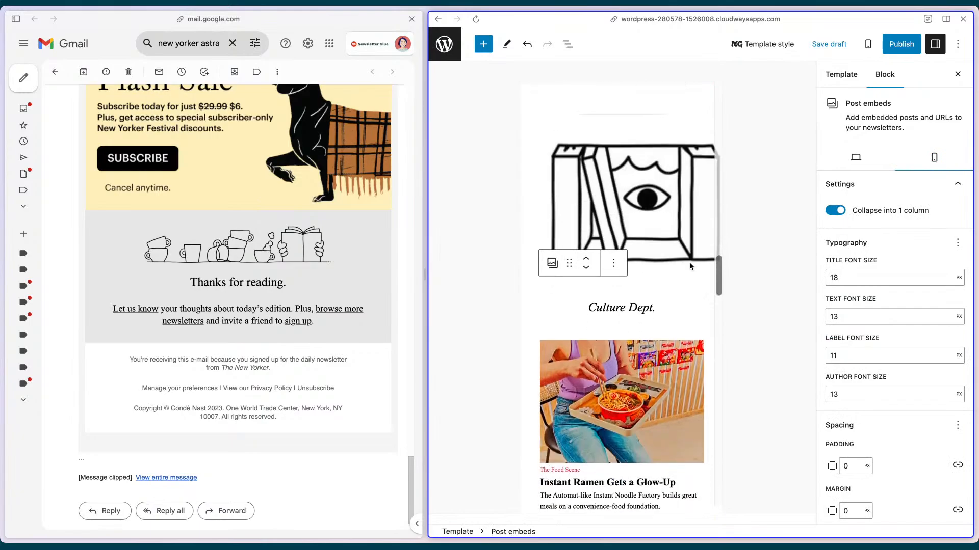
left_click(660, 225)
left_click_drag(635, 251, 618, 168)
Set the Culture Dept. heading's mobile top padding to 0 px
left_click(637, 208)
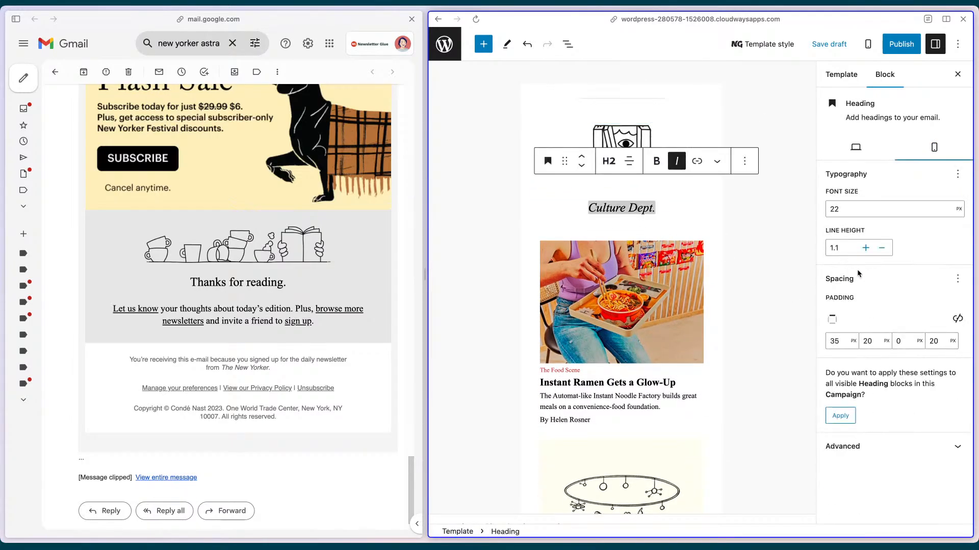
double_click(831, 337)
type("0")
key("Tab")
Shrink the checkered illustration with raised hands above the Fun & Games Dept. heading in the mobile view
scroll(635, 313, "down", 10)
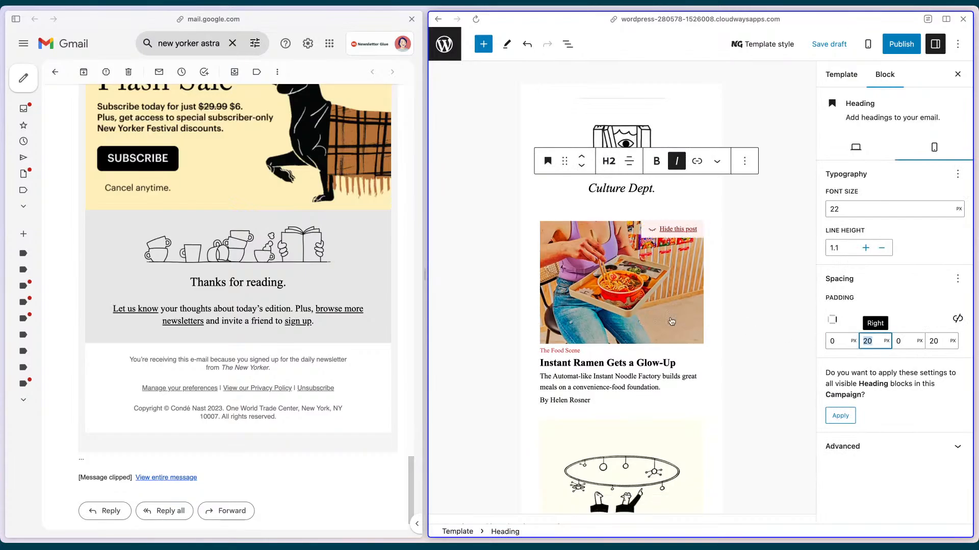
scroll(636, 314, "down", 3)
left_click(635, 314)
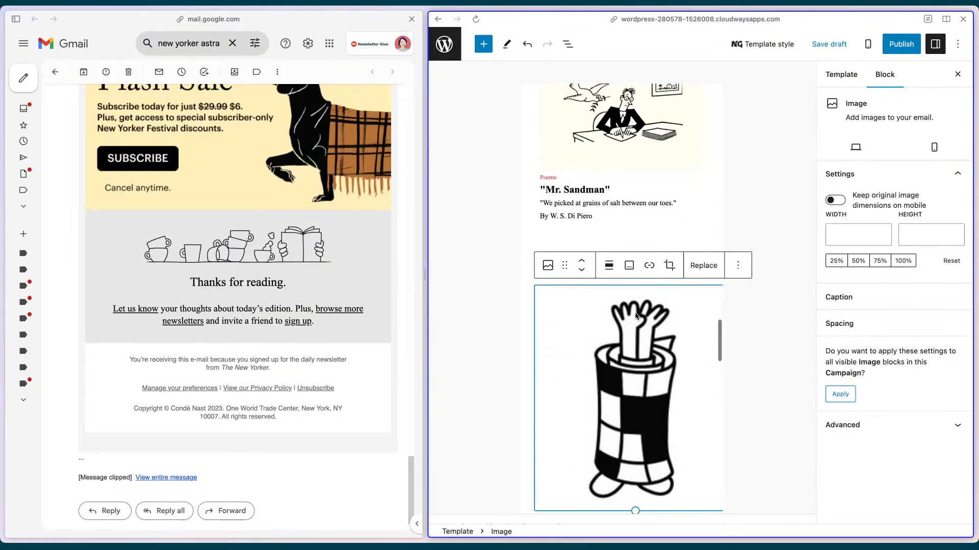
left_click_drag(633, 509, 635, 339)
Set the Fun & Games Dept. heading's mobile top padding to 0 px
left_click(645, 381)
double_click(832, 340)
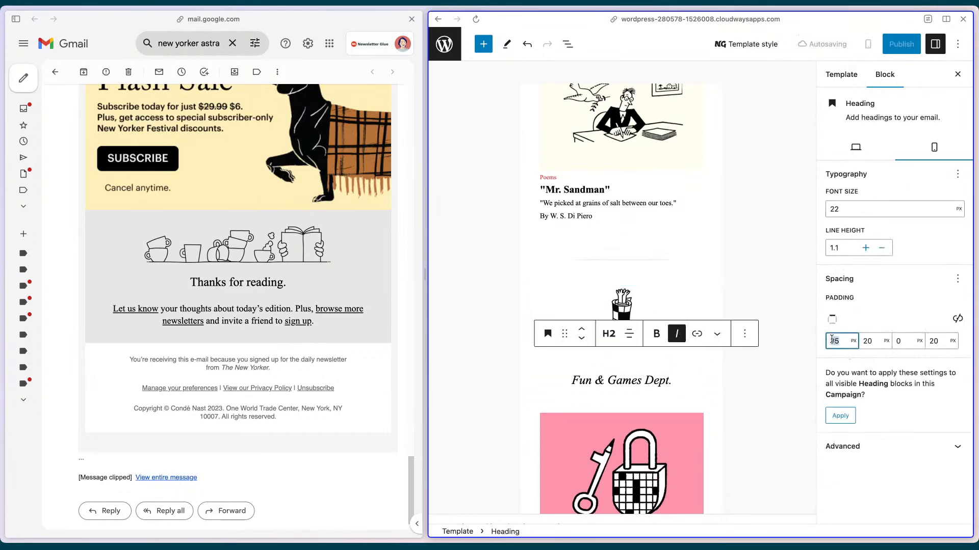
type("0")
key("Tab")
Shrink the top-hat image above the Name Drop text to a small thumbnail in the mobile view
scroll(584, 398, "down", 15)
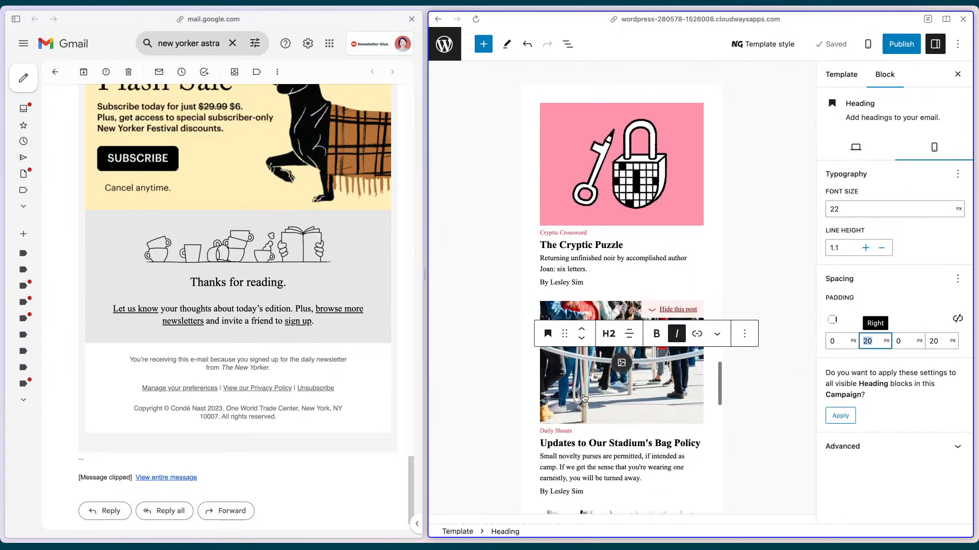
scroll(582, 397, "down", 3)
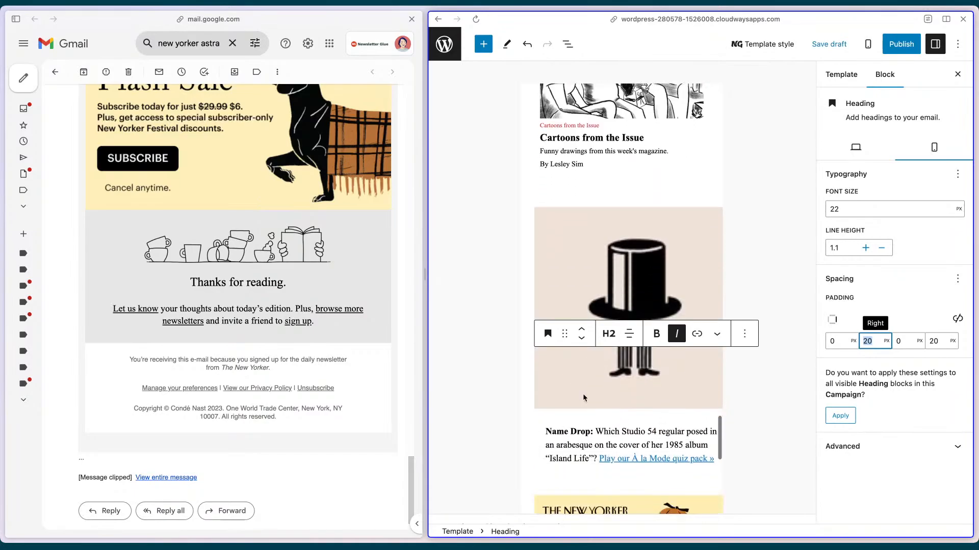
left_click(576, 365)
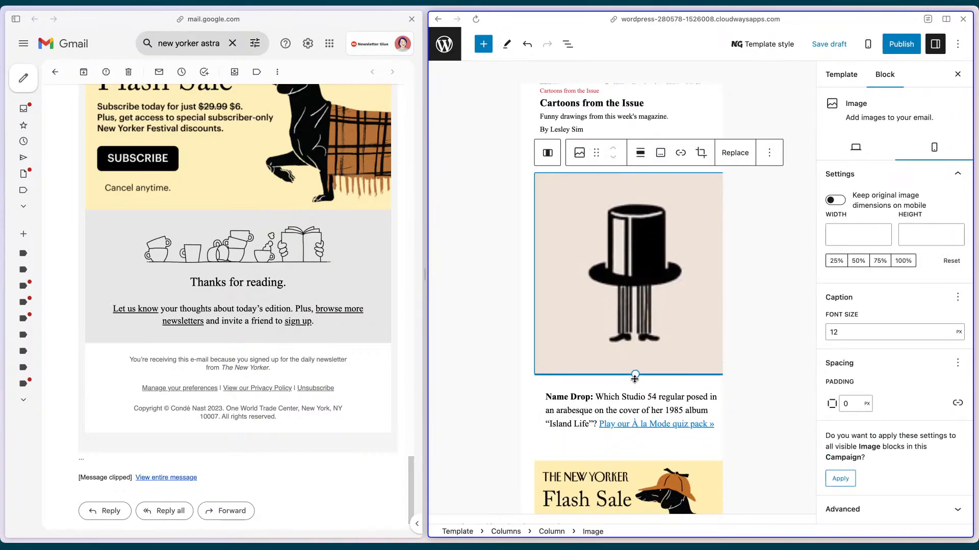
left_click_drag(635, 375, 626, 234)
left_click_drag(622, 224, 621, 214)
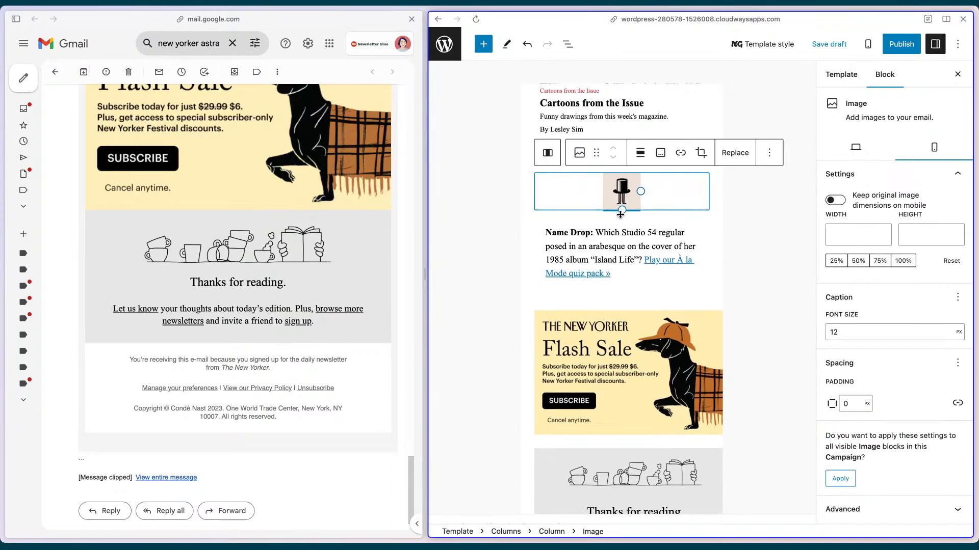
Shrink the Flash Sale banner in the mobile view so its full width fits inside the content column
scroll(595, 294, "down", 3)
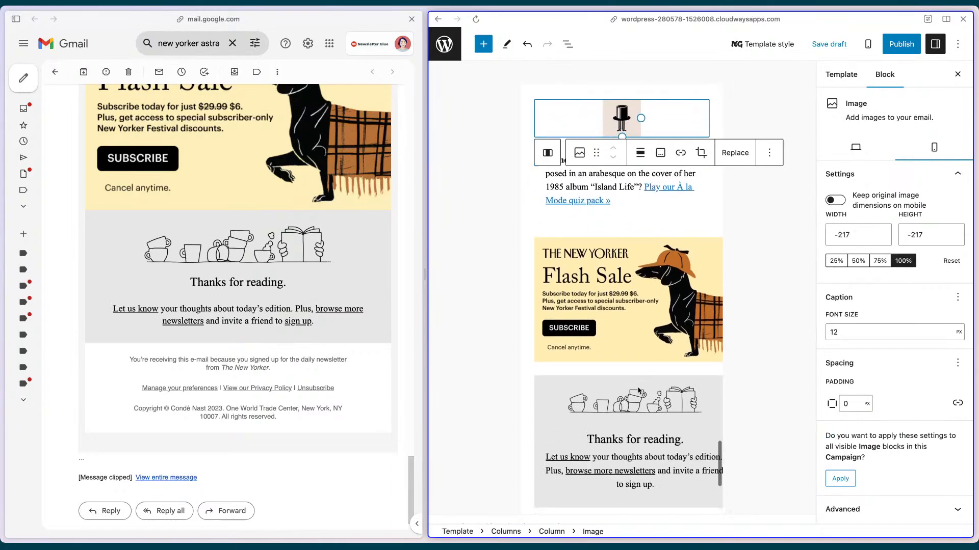
left_click(605, 365)
left_click(602, 353)
left_click(613, 329)
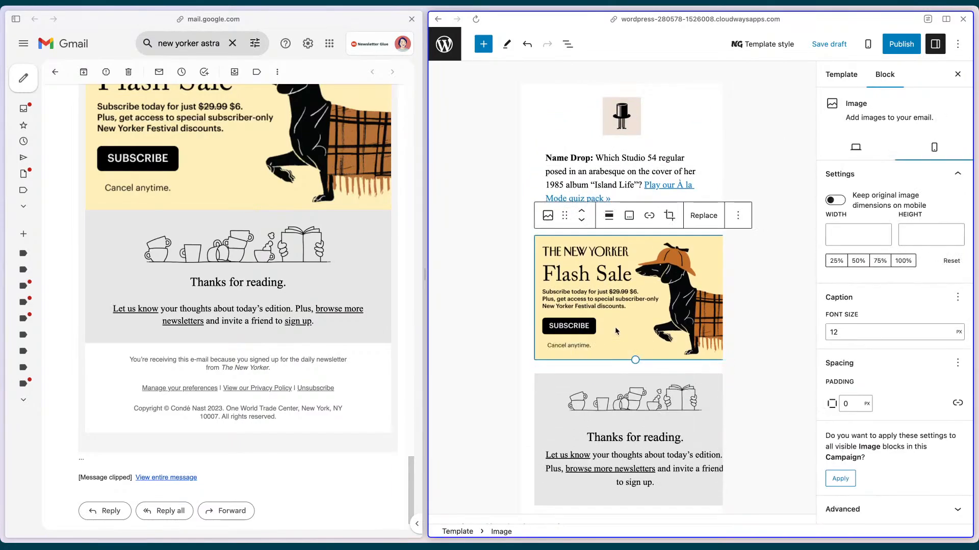
mouse_move(634, 357)
left_mouse_down()
mouse_move(628, 329)
mouse_move(636, 361)
left_mouse_up()
scroll(636, 361, "down", 4)
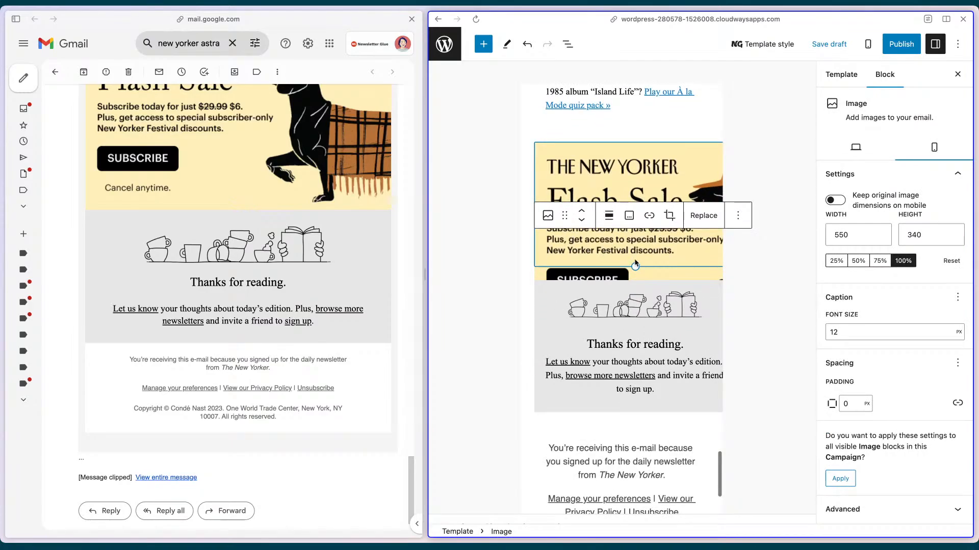
left_click_drag(635, 264, 634, 263)
left_click_drag(634, 265, 622, 236)
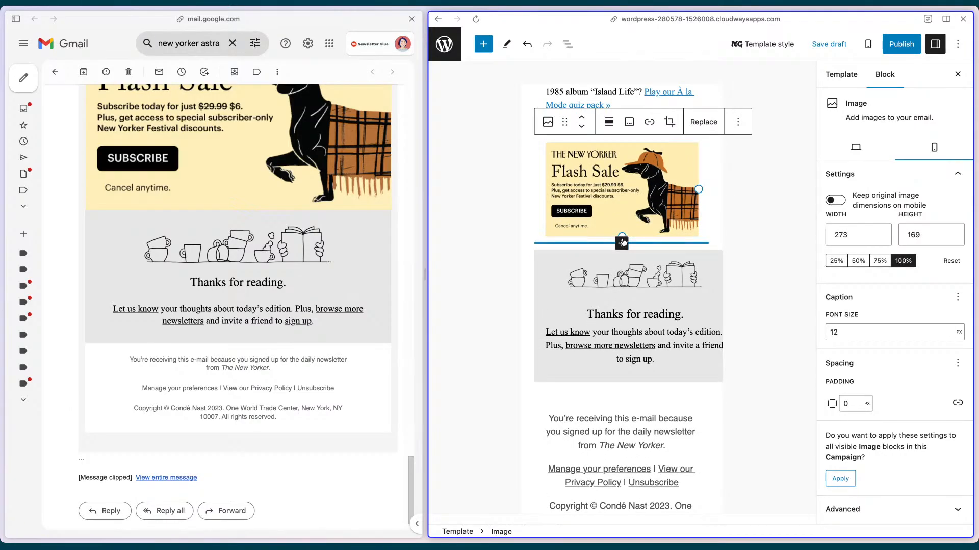
left_click_drag(622, 238, 622, 243)
Examine the mobile padding and horizontal overflow of the grey "Thanks for reading." container
left_click(567, 259)
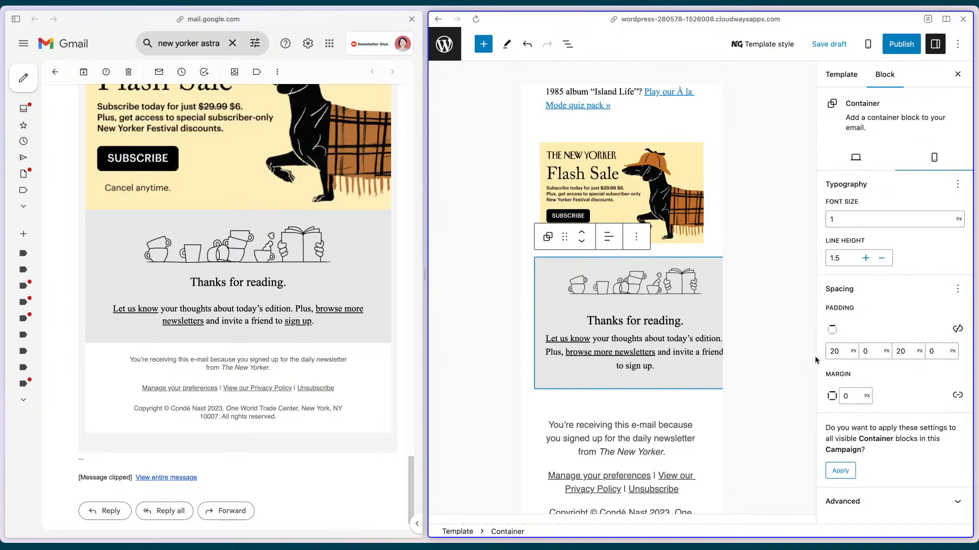
left_click(843, 350)
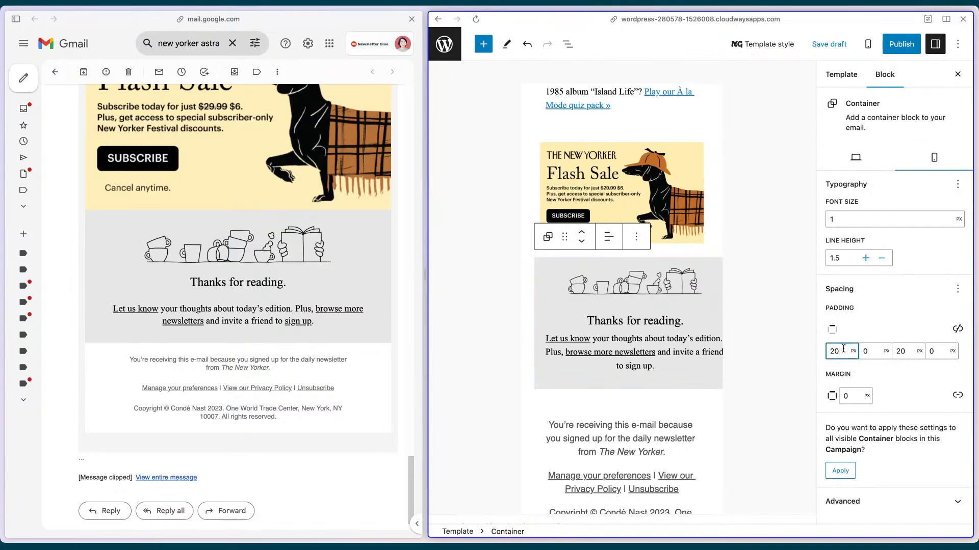
left_click(908, 352)
scroll(693, 353, "right", 3)
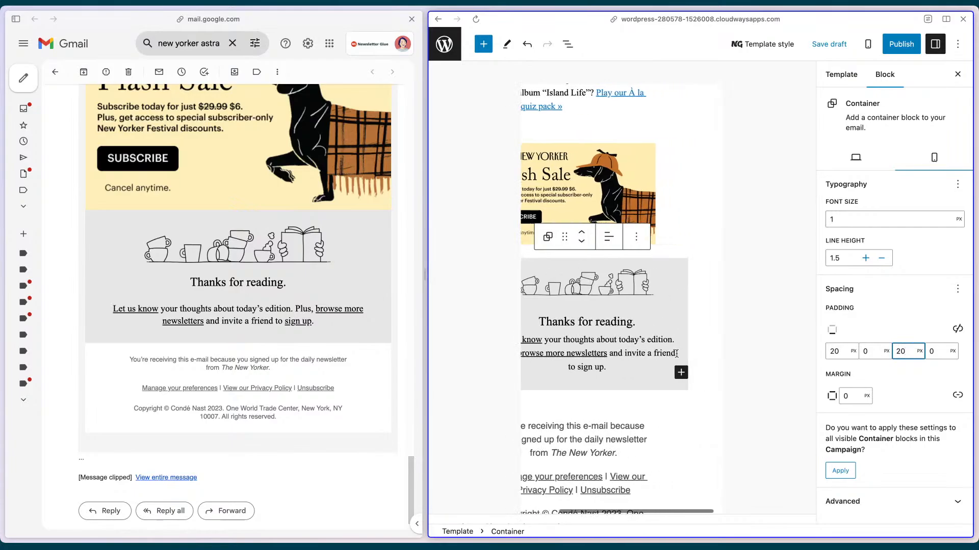
left_click(683, 386)
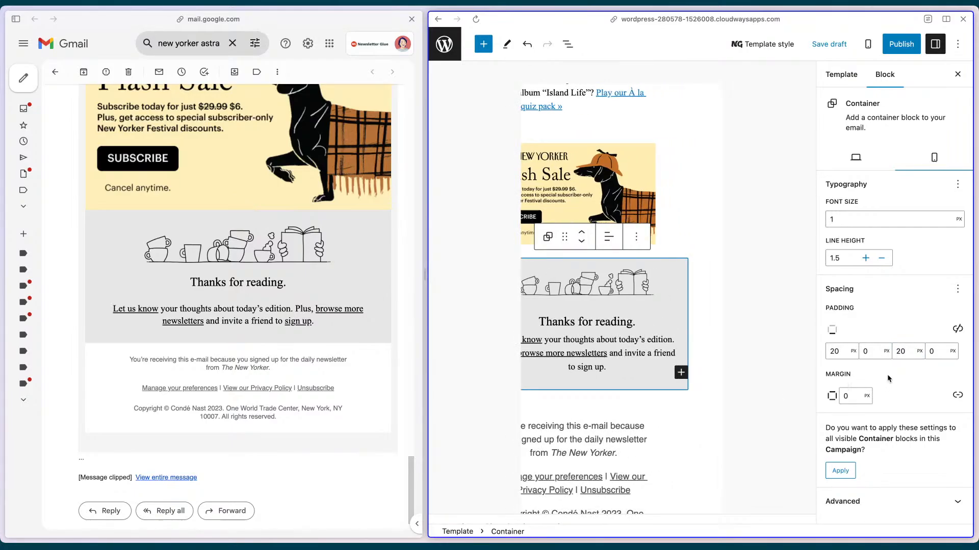
scroll(593, 403, "left", 3)
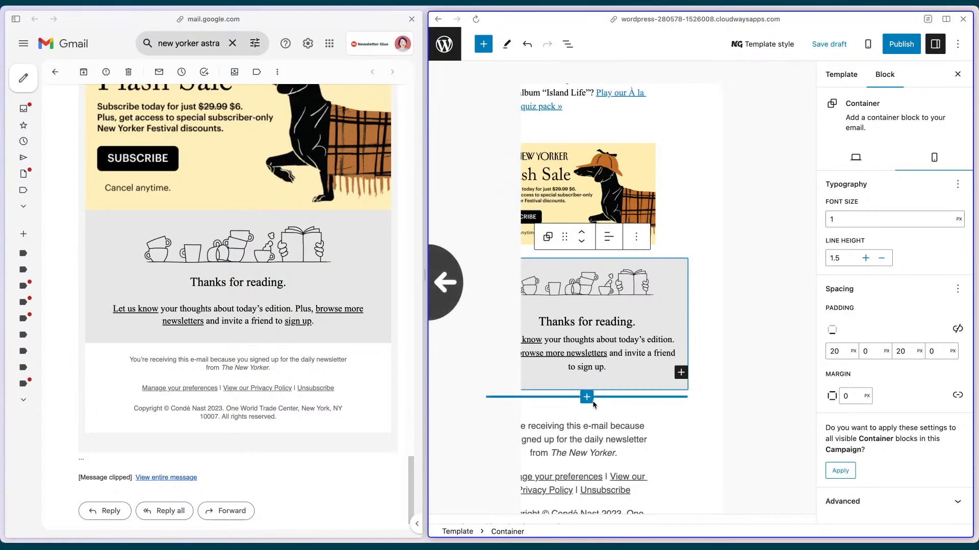
scroll(663, 410, "left", 3)
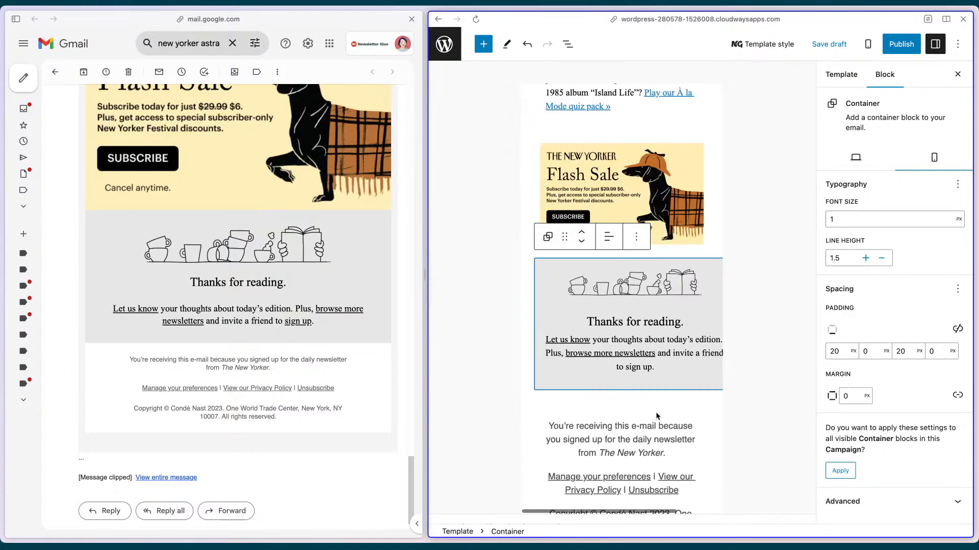
Set the mobile font size of the footer container with the subscription and copyright text to 13 px
scroll(655, 411, "down", 2)
left_click(606, 375)
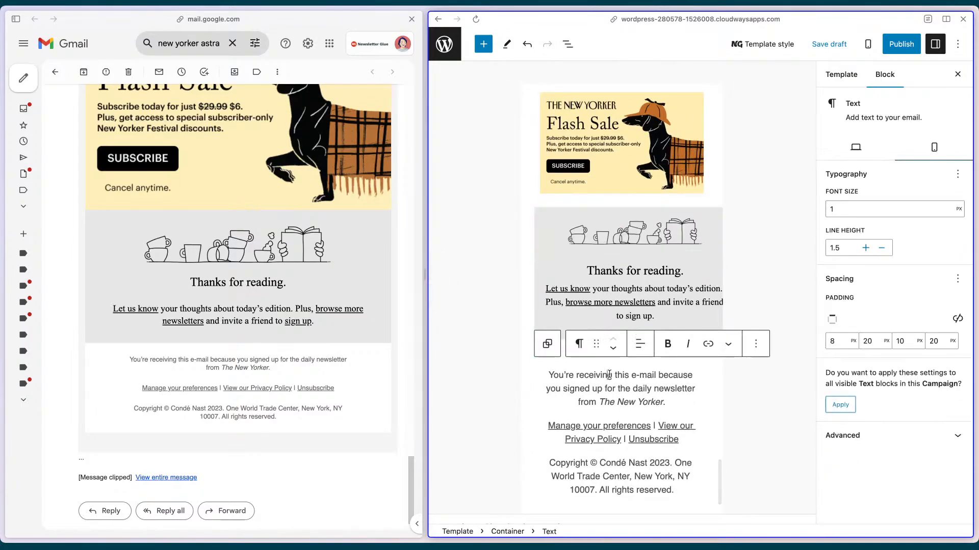
left_click(538, 380)
left_click(528, 389)
left_click_drag(529, 389, 537, 389)
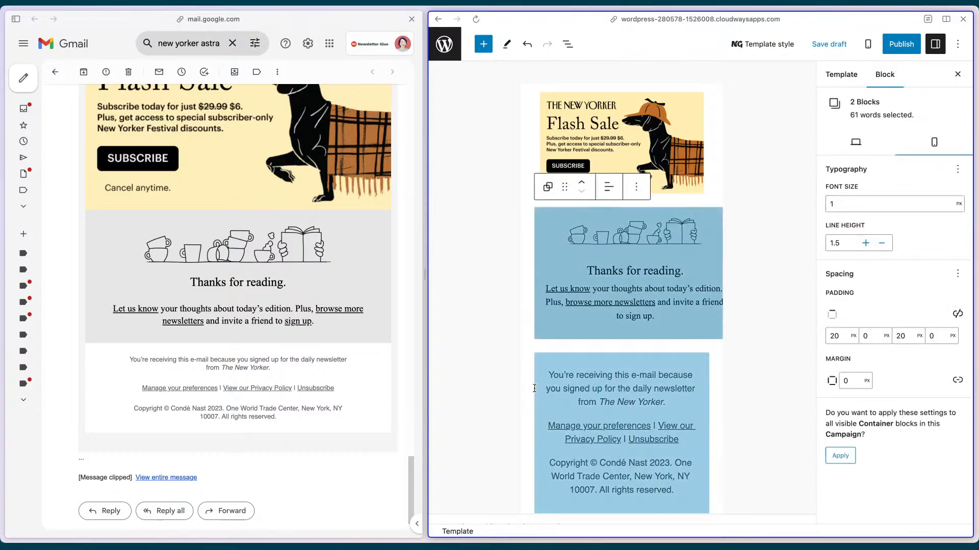
left_click(558, 367)
left_click(704, 495)
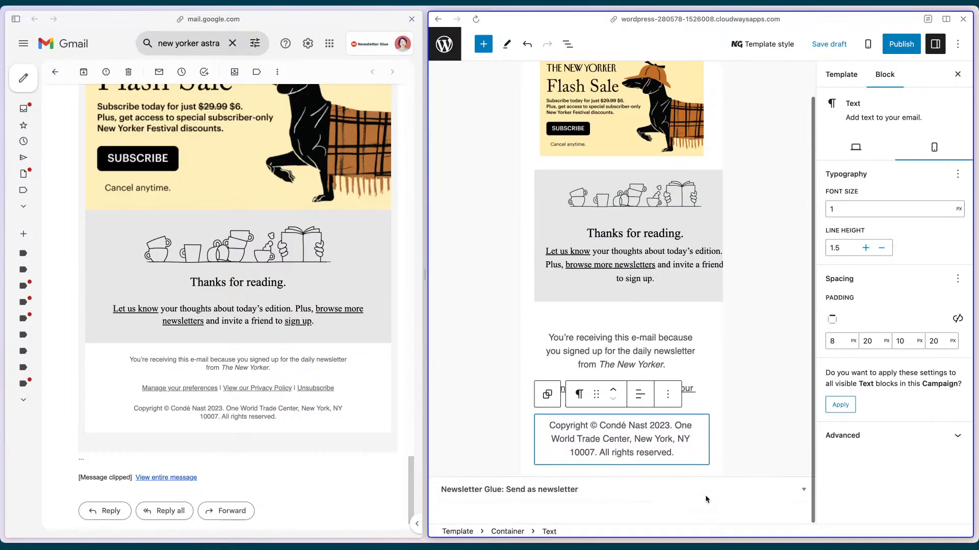
left_click(690, 472)
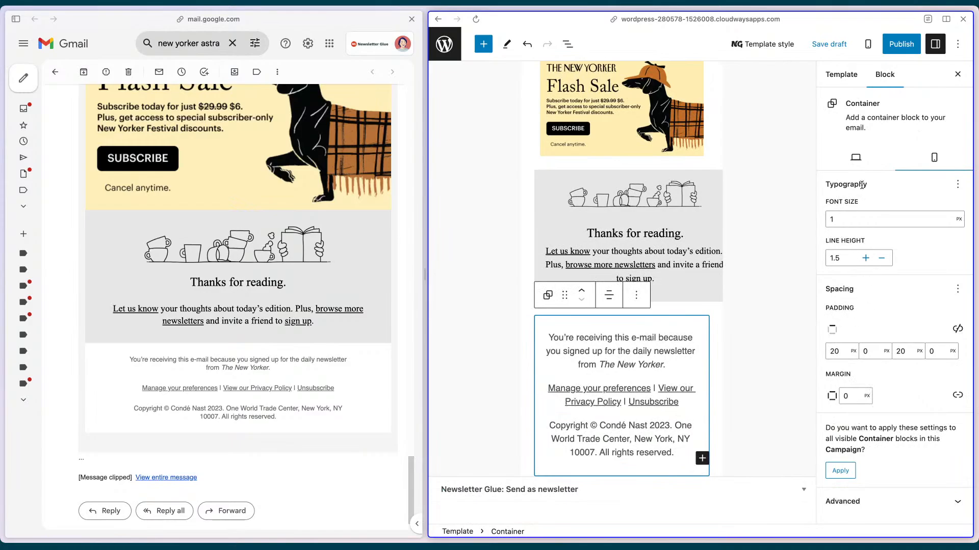
left_click(852, 213)
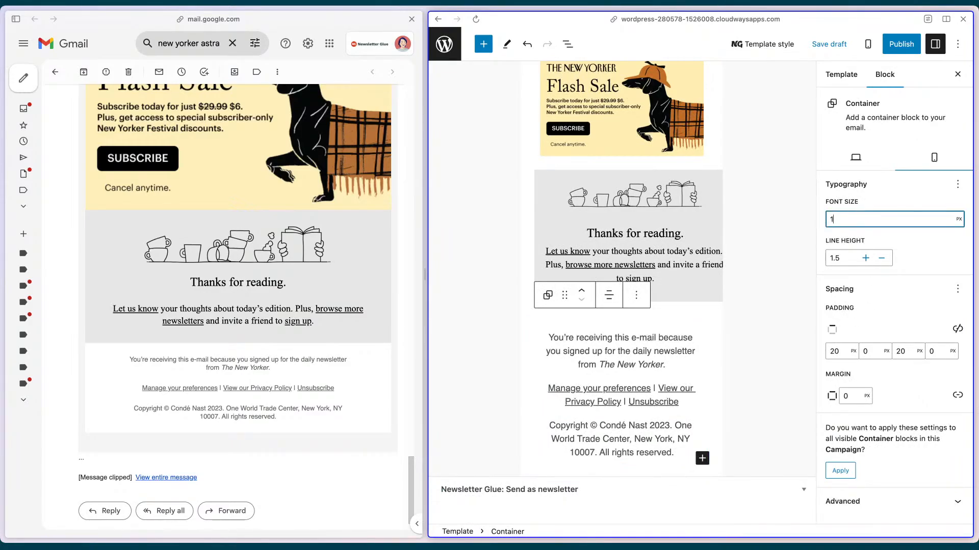
type("13")
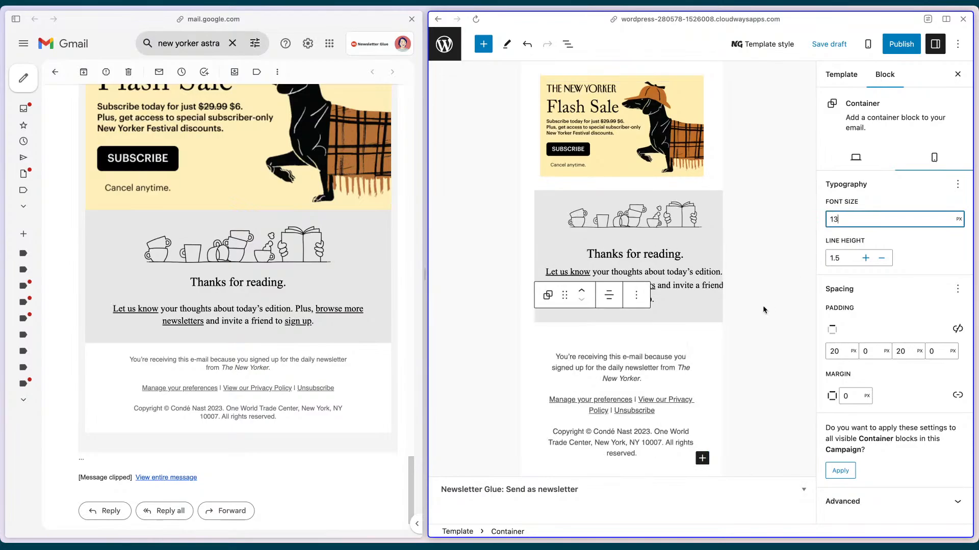
Set the footer container's mobile top padding to 0 px
double_click(838, 352)
type("0")
key("Tab")
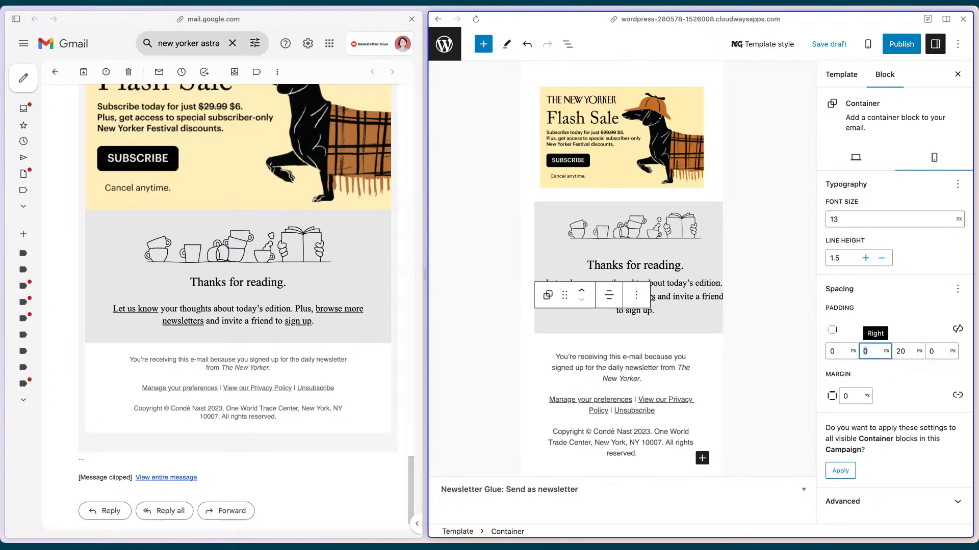
left_click(716, 419)
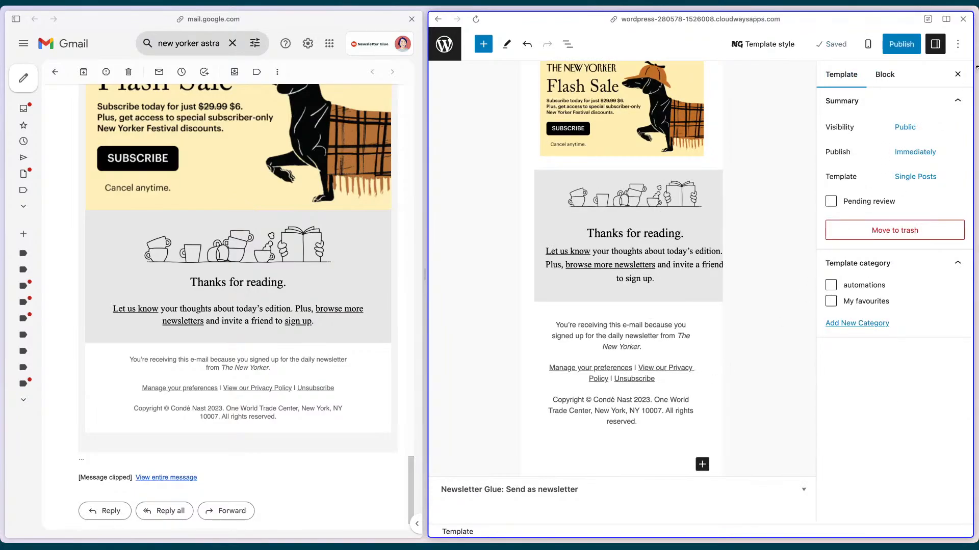
Switch the template to the desktop view and review its sections down to the footer
left_click(868, 44)
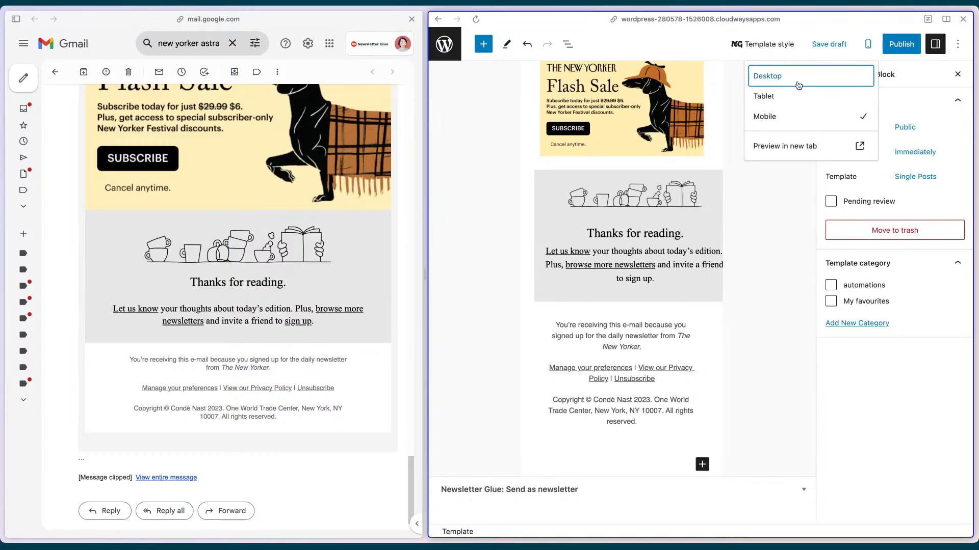
left_click(799, 85)
scroll(688, 334, "down", 5)
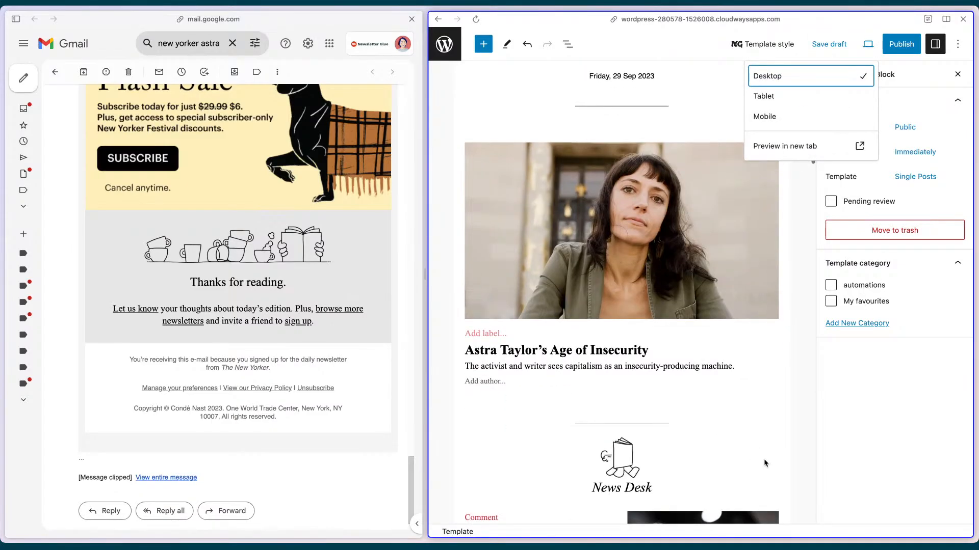
scroll(803, 450, "down", 10)
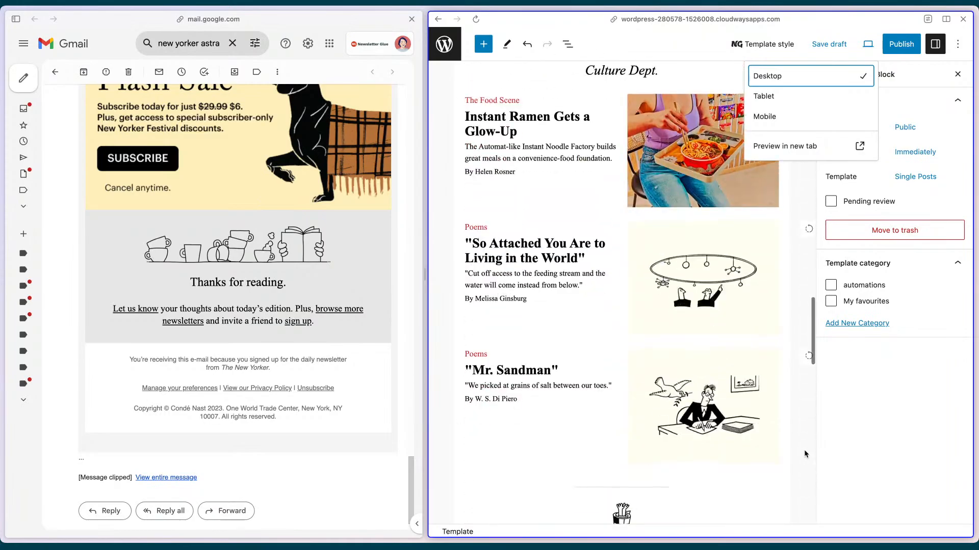
scroll(803, 450, "down", 5)
Save the draft and send a test email from the "Newsletter Glue: Send as newsletter" section
left_click(807, 489)
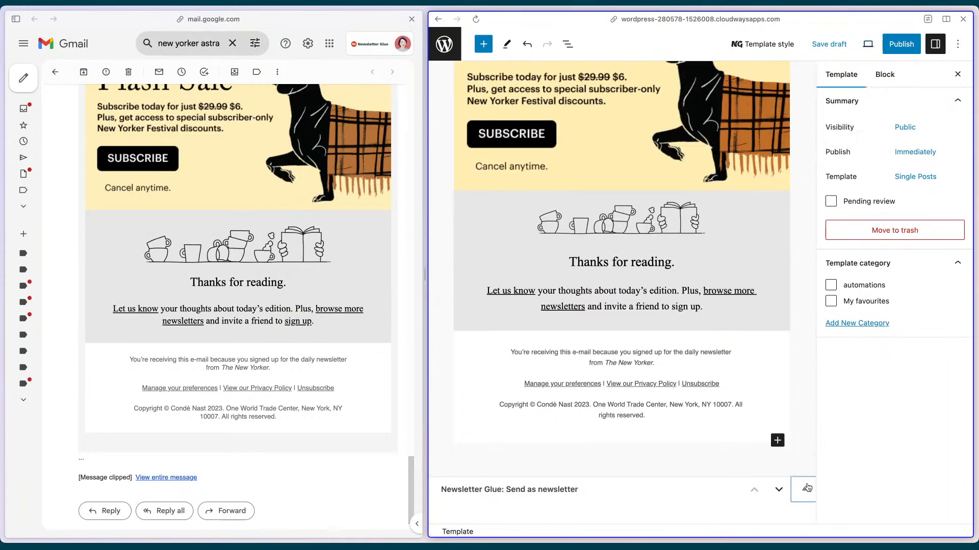
left_click(807, 488)
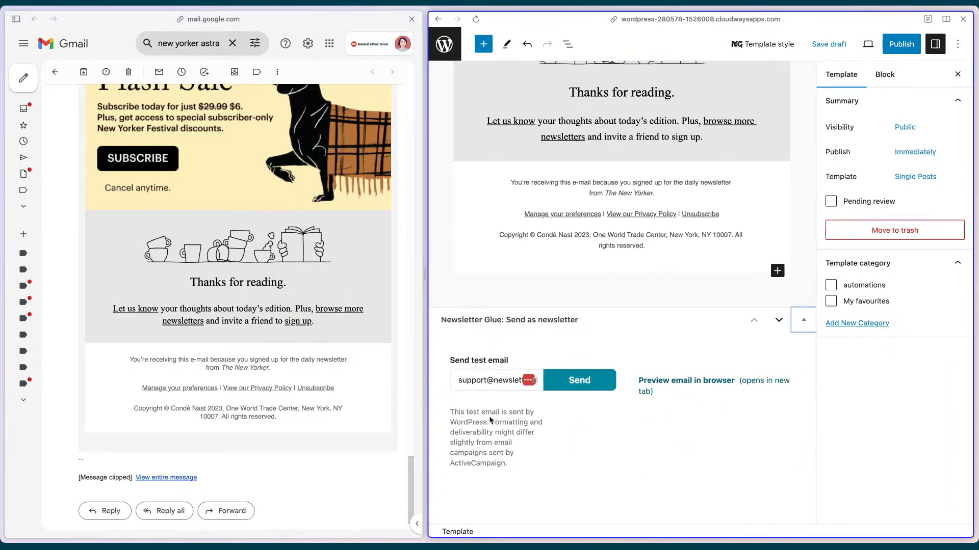
left_click(826, 45)
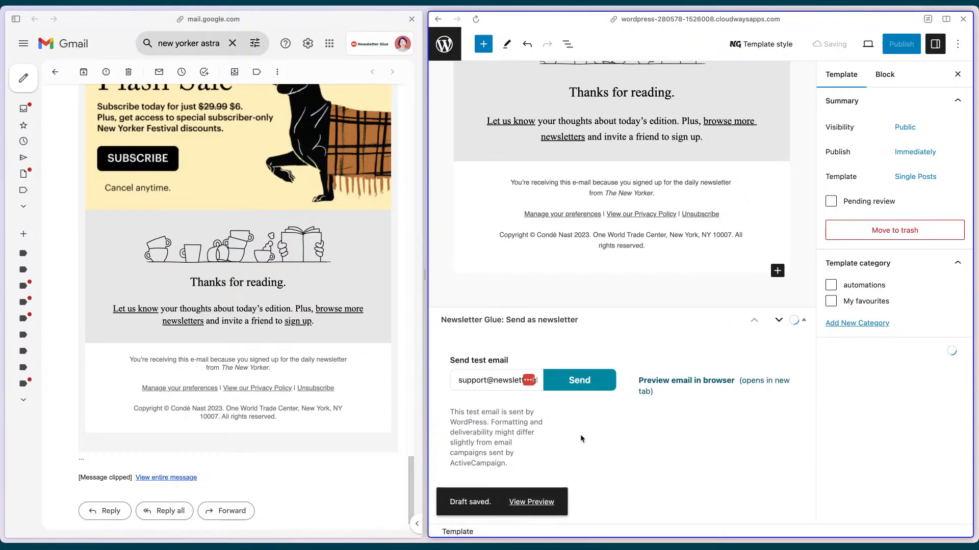
left_click(587, 391)
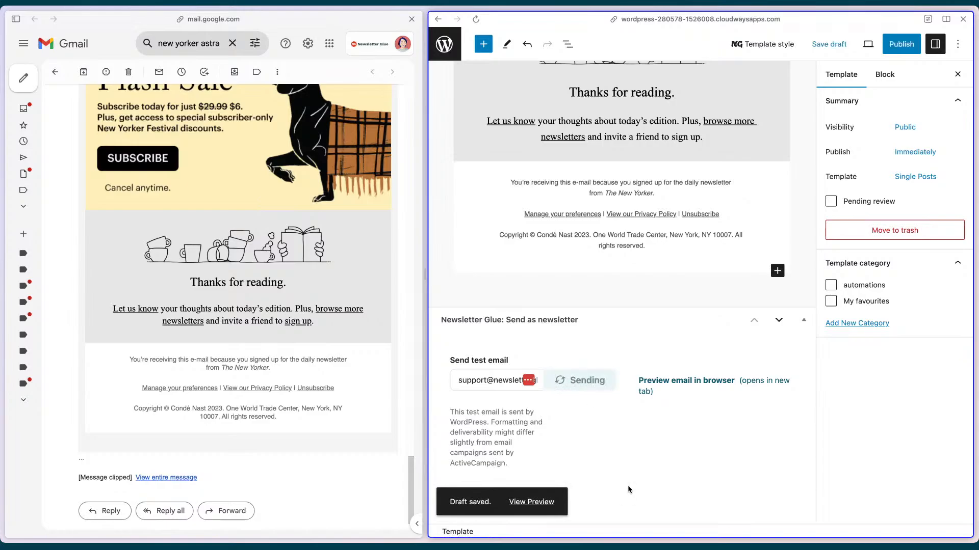
Preview the email in the browser, review its desktop layout down to the footer, and return to the template editor
left_click(664, 383)
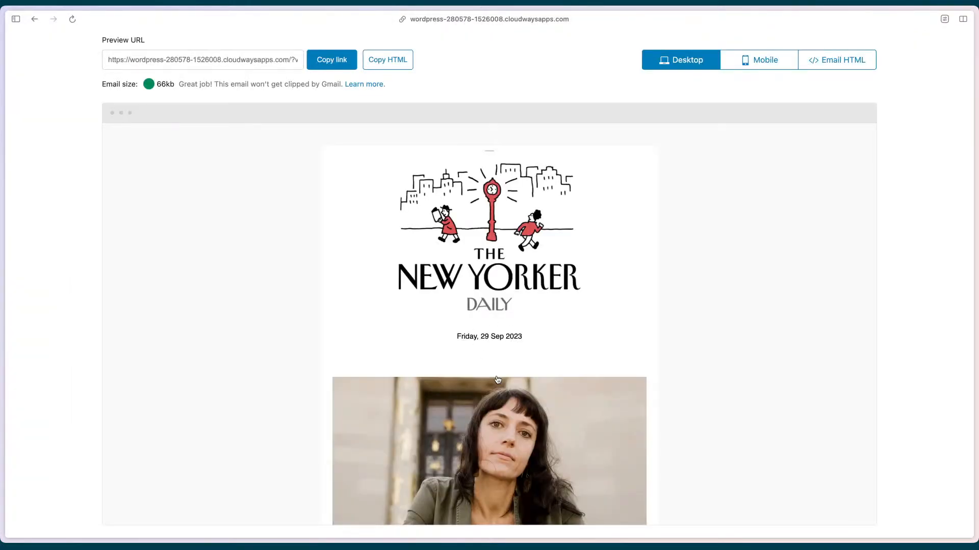
scroll(603, 307, "down", 3)
scroll(603, 308, "down", 3)
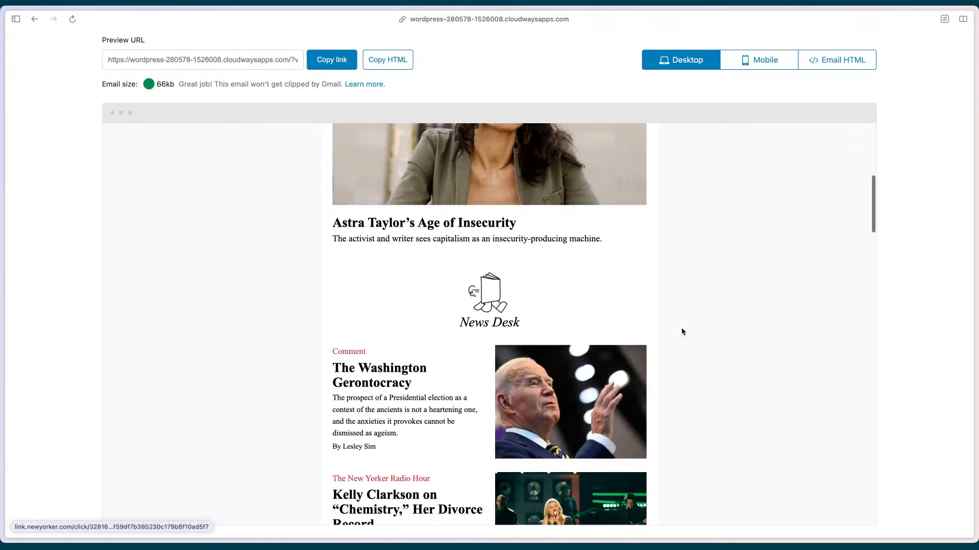
scroll(681, 332, "down", 3)
scroll(682, 332, "down", 10)
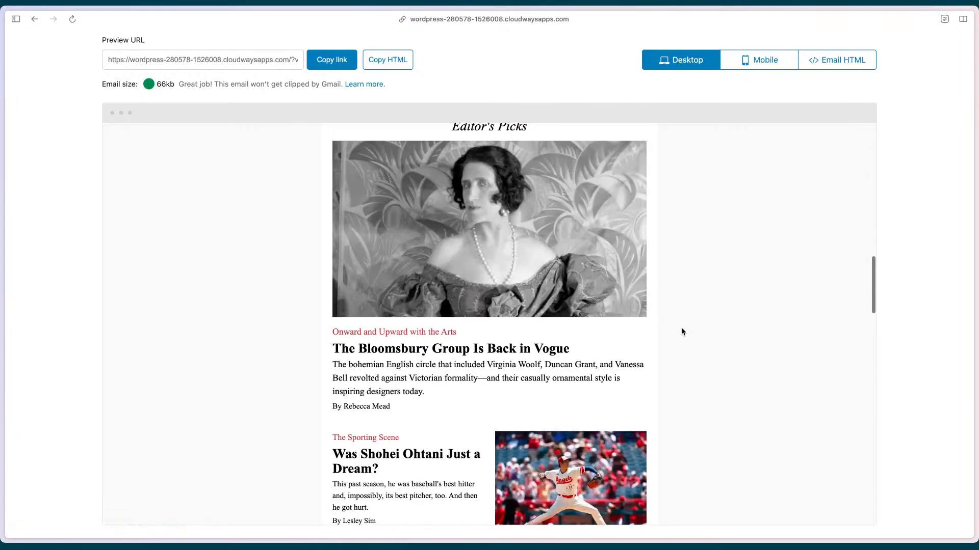
scroll(682, 332, "down", 15)
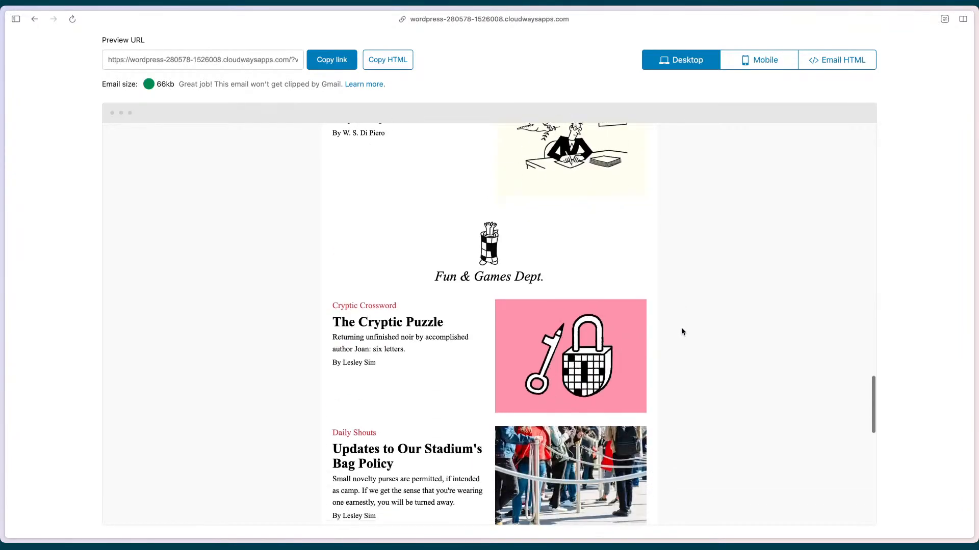
scroll(682, 332, "down", 5)
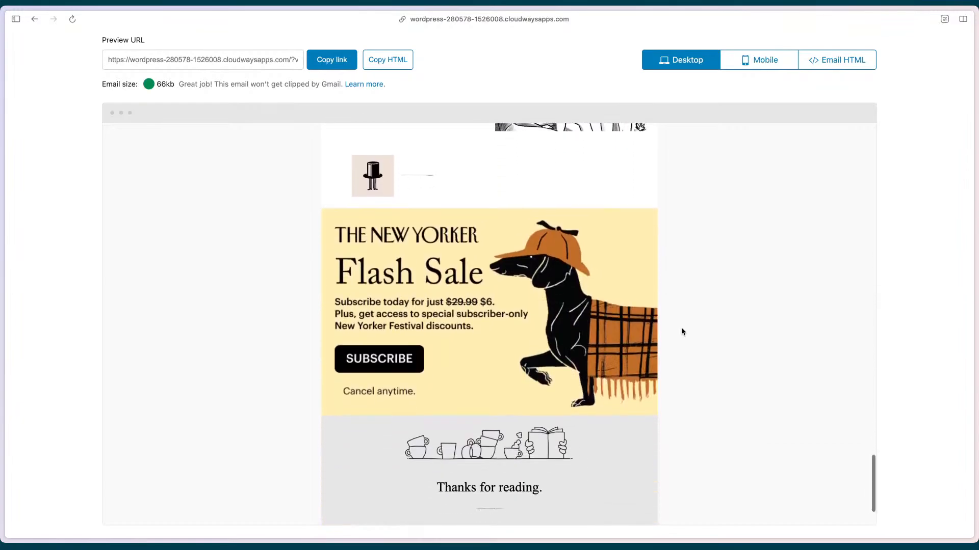
scroll(525, 258, "down", 3)
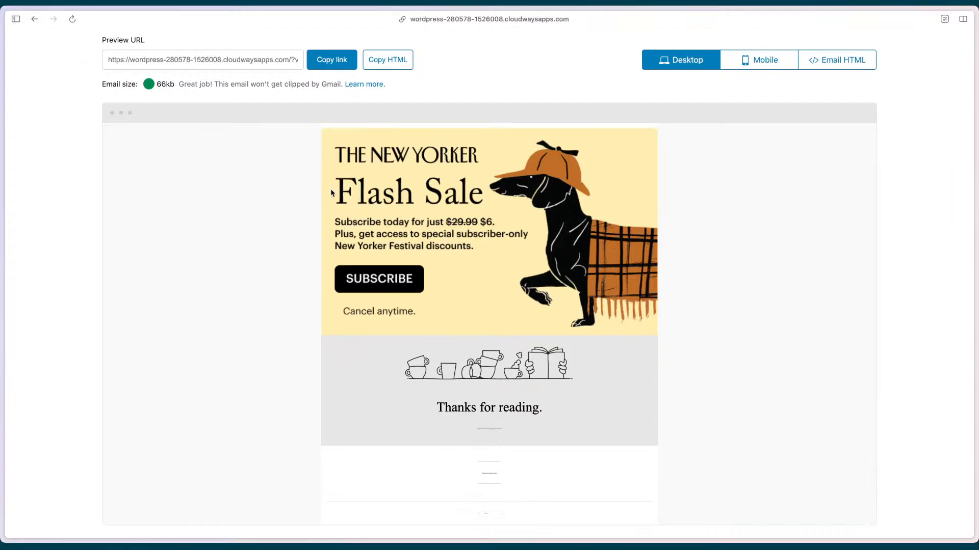
mouse_move(2, 327)
mouse_move(2, 196)
left_click(31, 167)
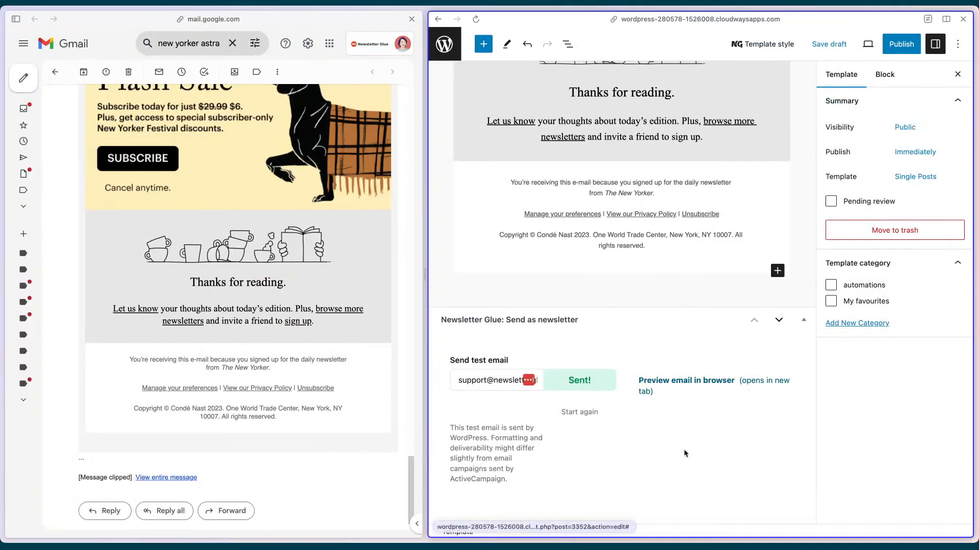
Set the font size of the "Name Drop" text to 18 px and save the draft
scroll(705, 451, "up", 10)
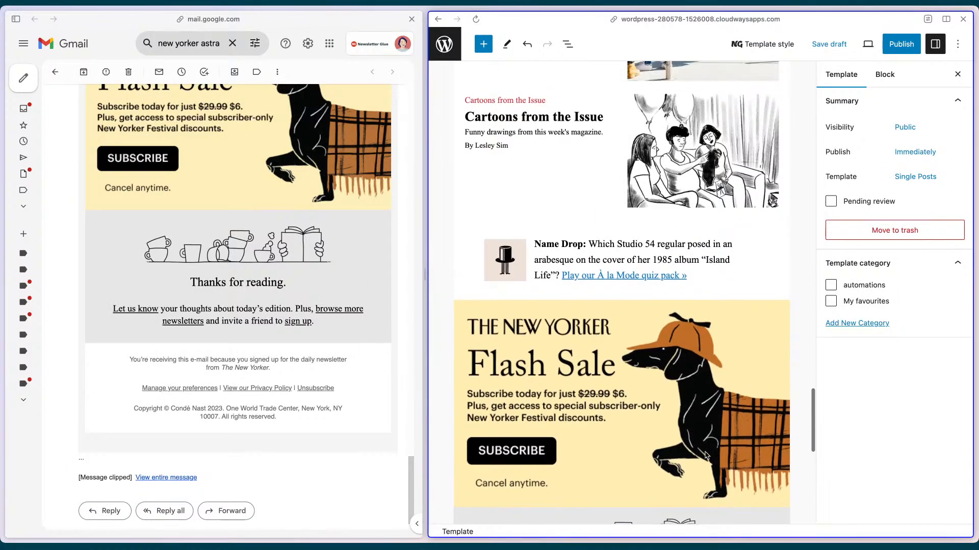
left_click(721, 258)
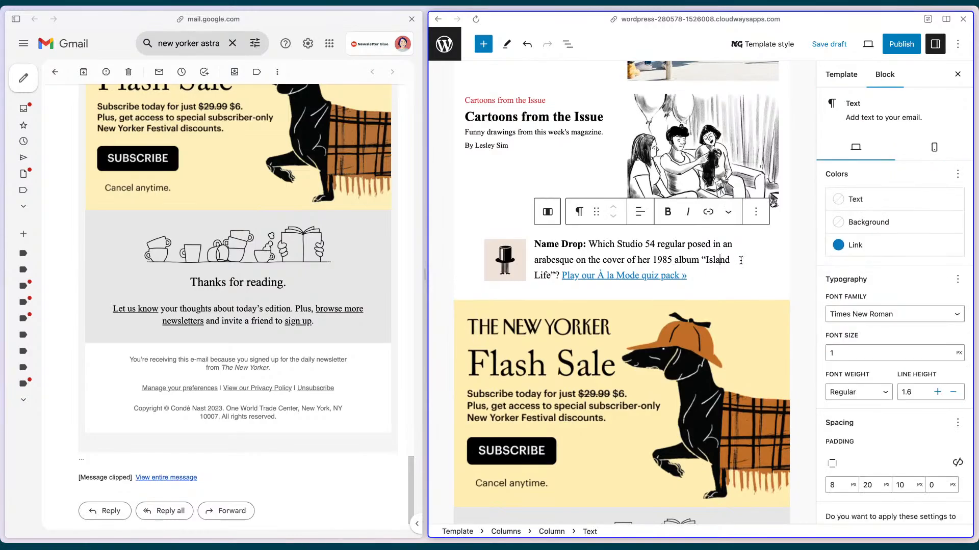
left_click(863, 358)
type("1")
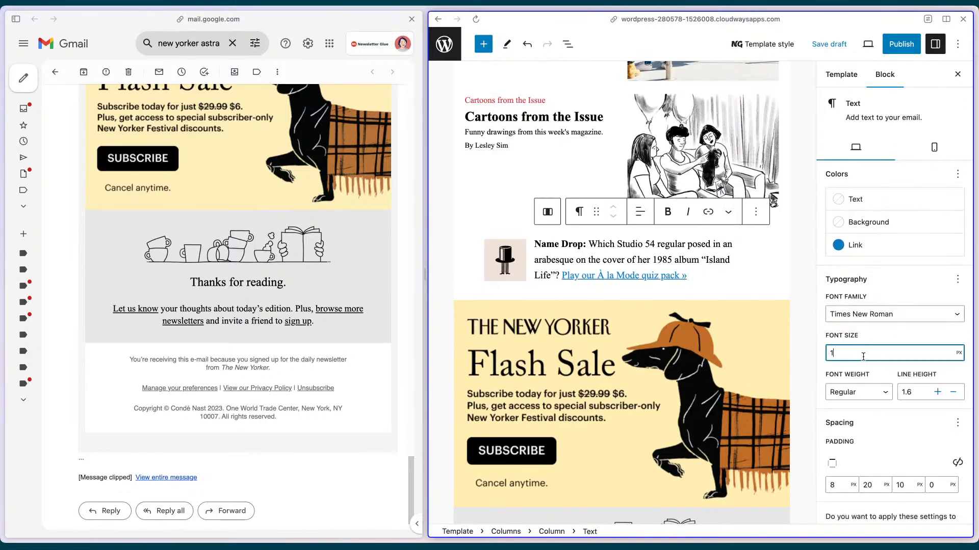
type("4")
key("BackSpace")
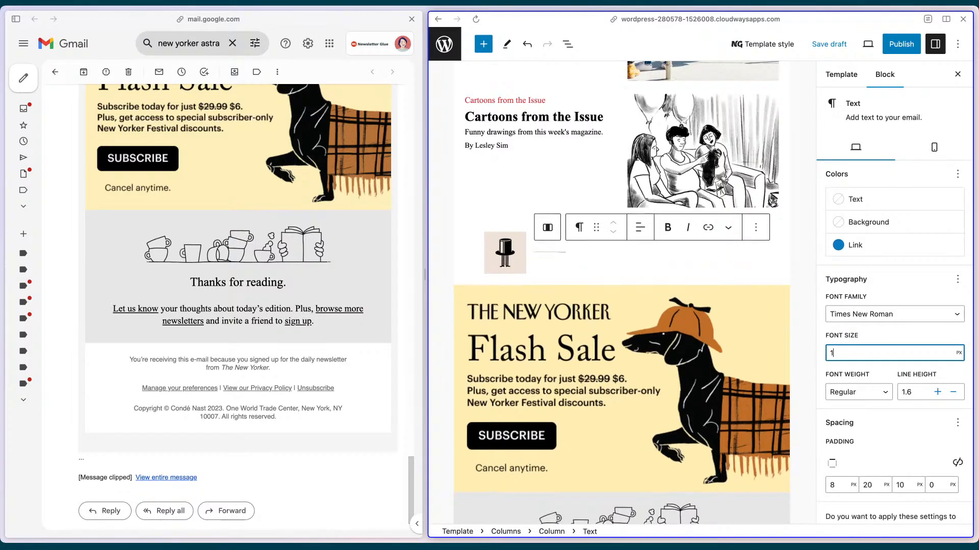
type("7")
key("BackSpace")
type("8")
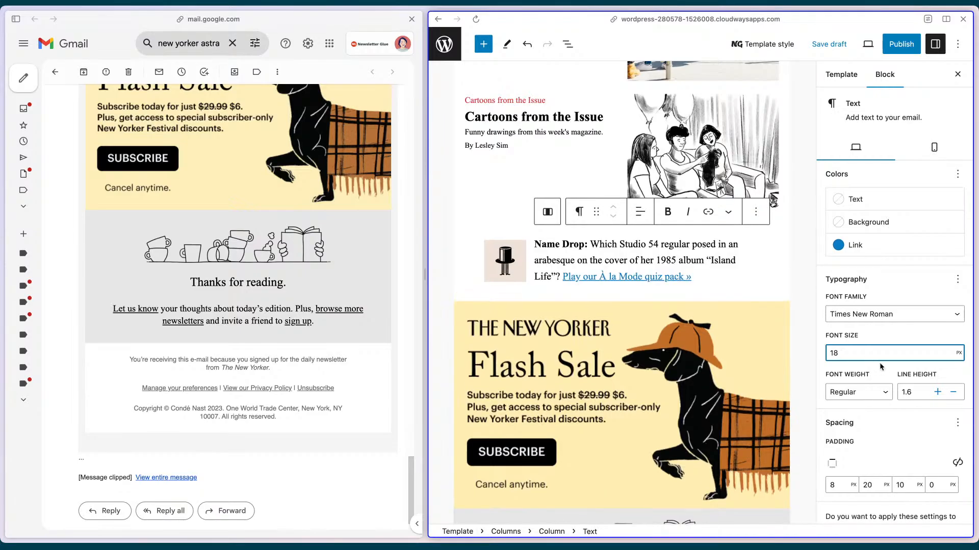
left_click(831, 40)
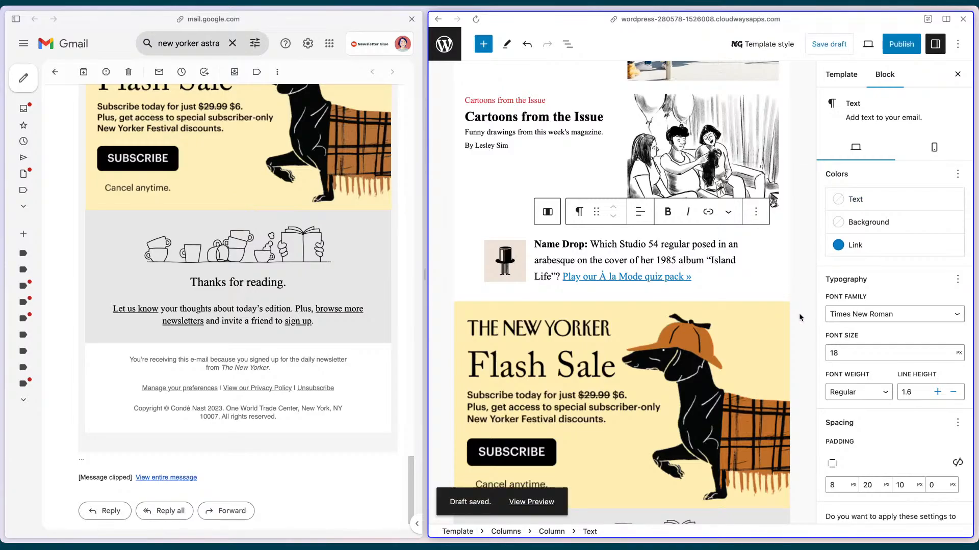
Examine the content and filter options of the latest posts block under Fun & Games Dept
scroll(731, 296, "up", 2)
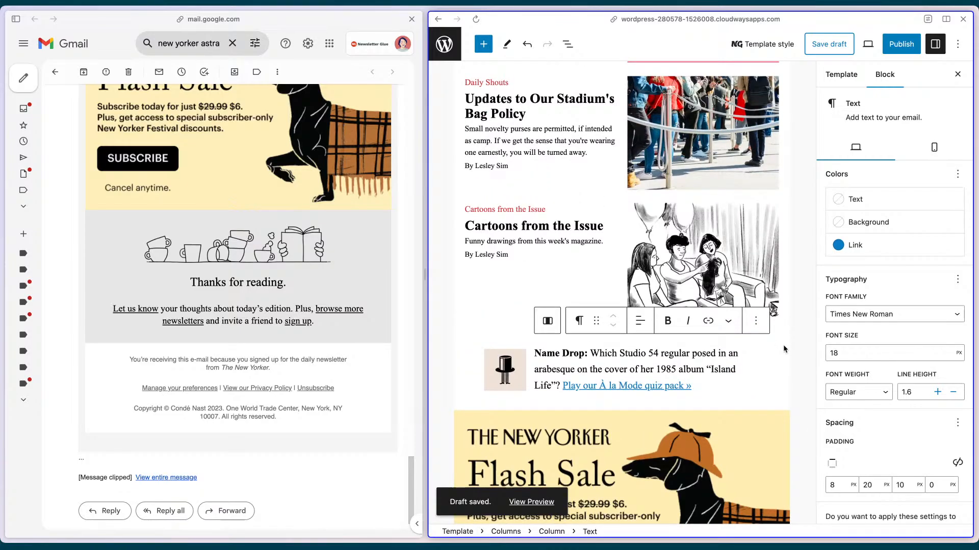
scroll(783, 344, "up", 2)
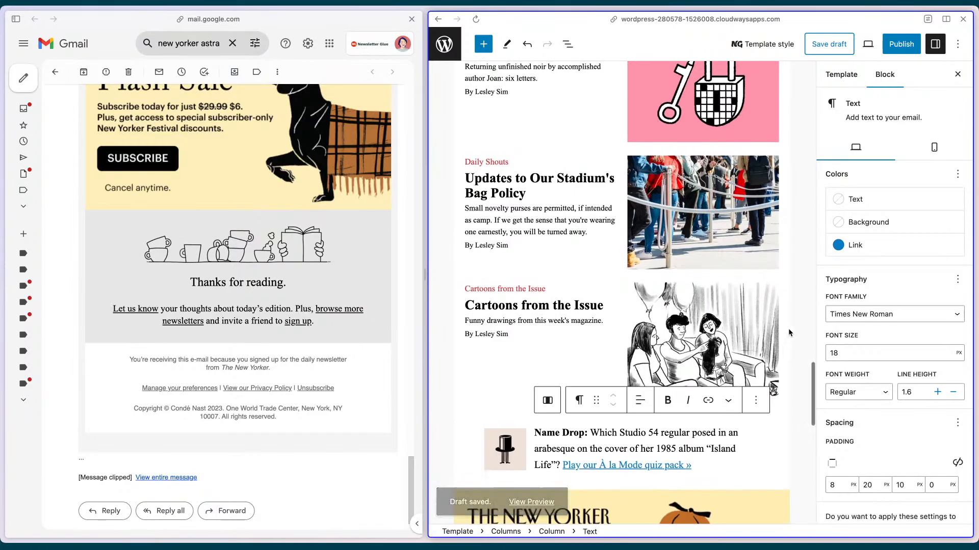
scroll(788, 328, "up", 2)
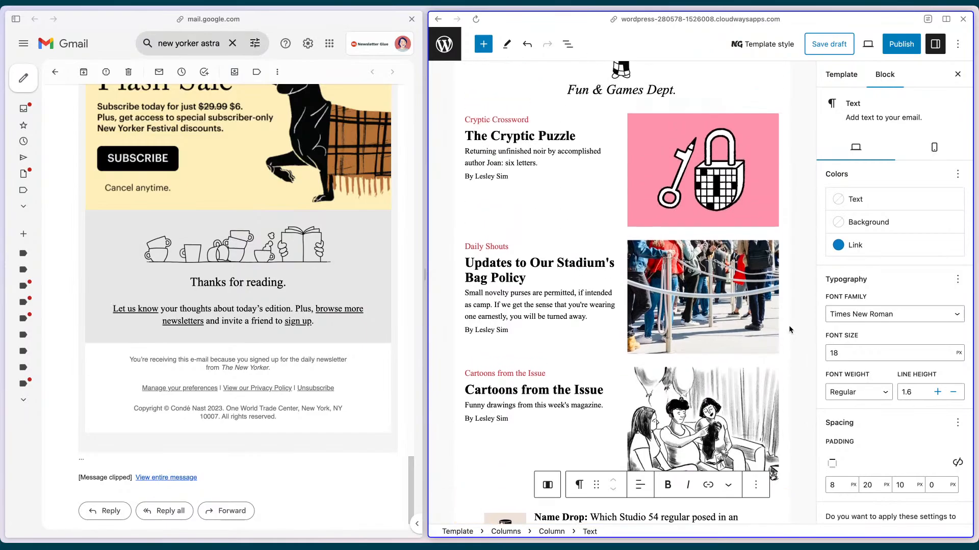
scroll(788, 325, "up", 3)
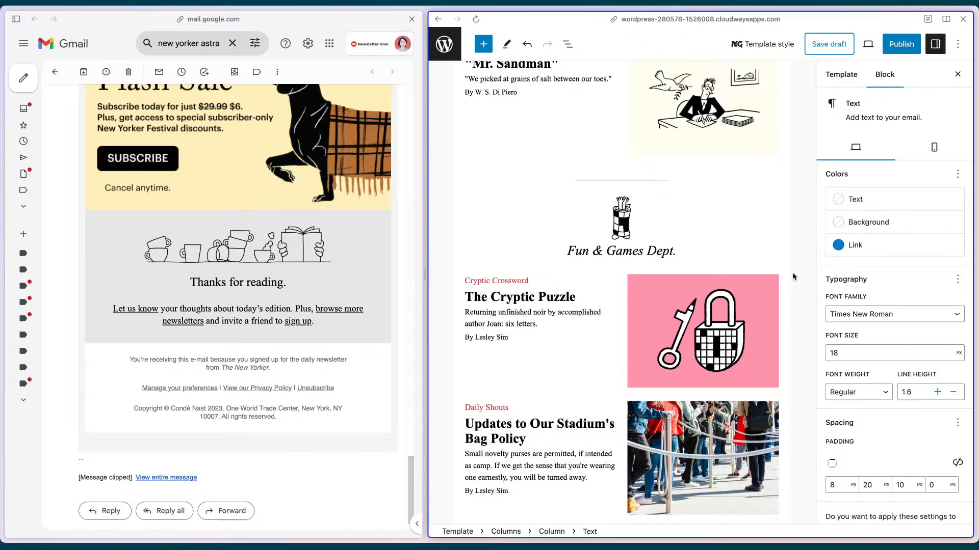
scroll(796, 283, "down", 1)
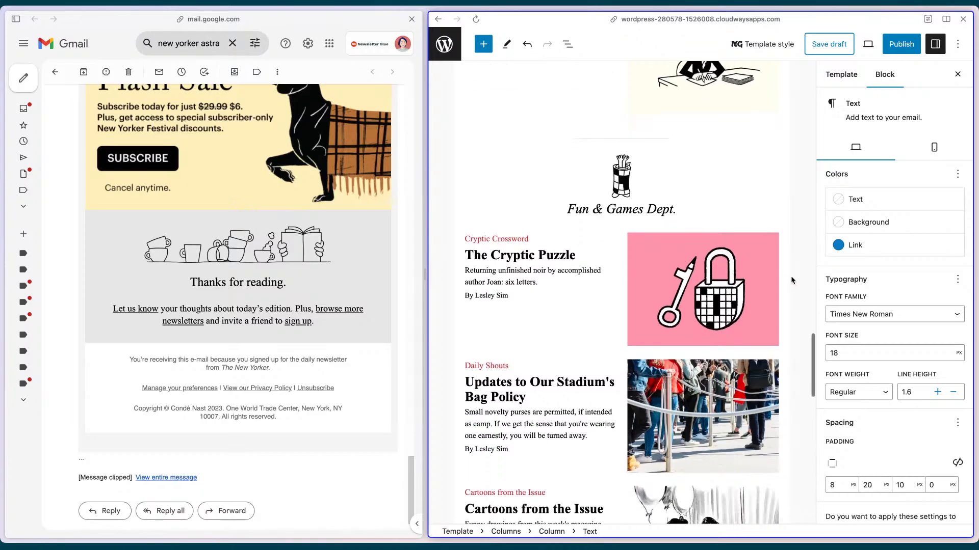
left_click(784, 272)
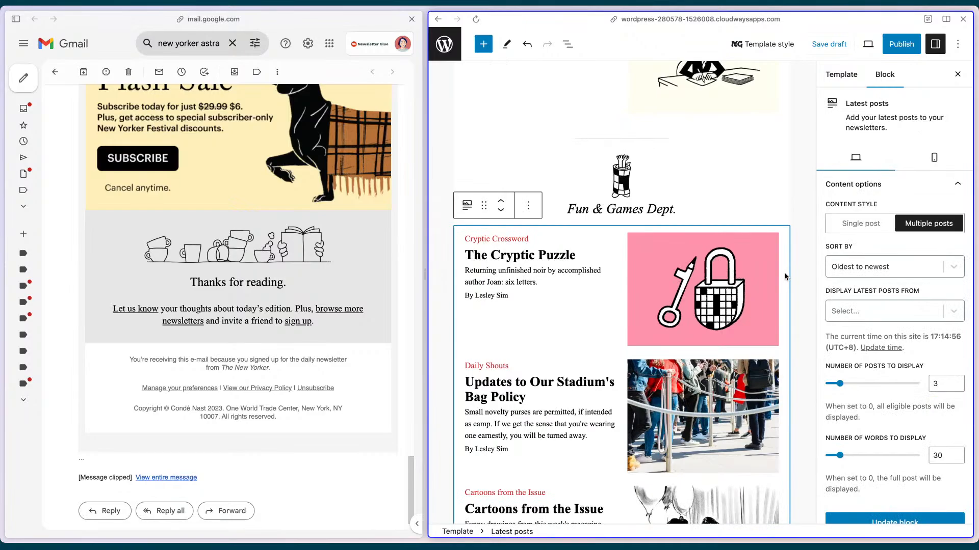
scroll(904, 318, "down", 5)
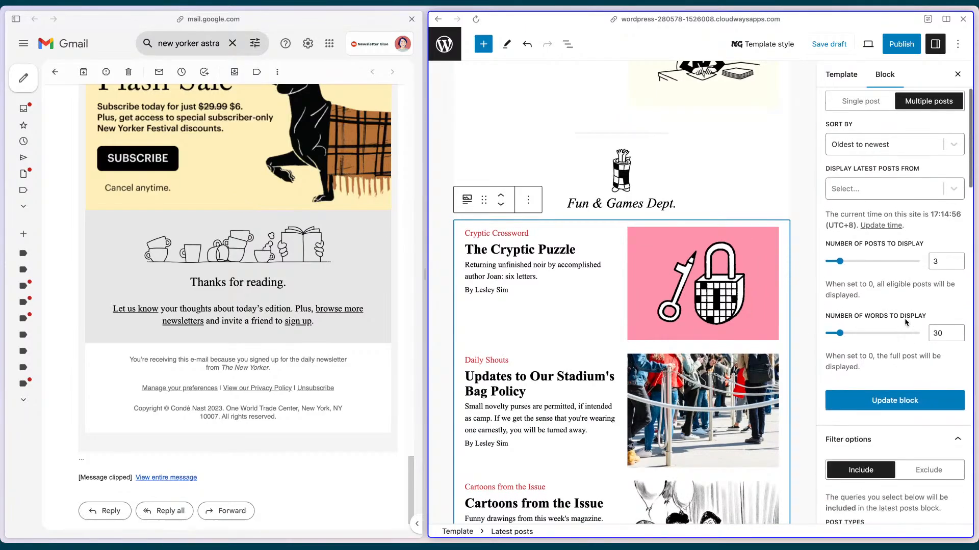
scroll(904, 318, "down", 2)
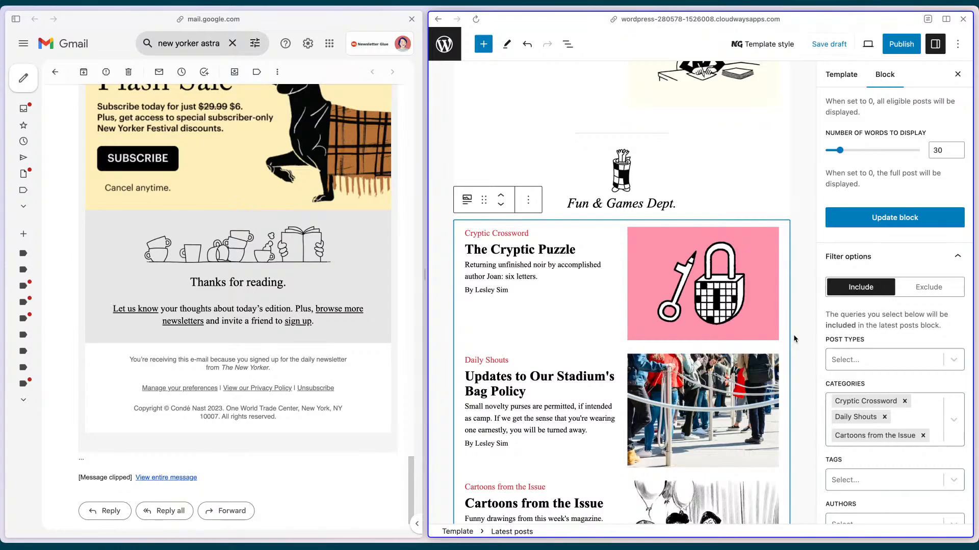
Delete the post "The Bloomsbury Group Is Back in Vogue" from the post embeds block under Editor's Picks
scroll(793, 335, "down", 7)
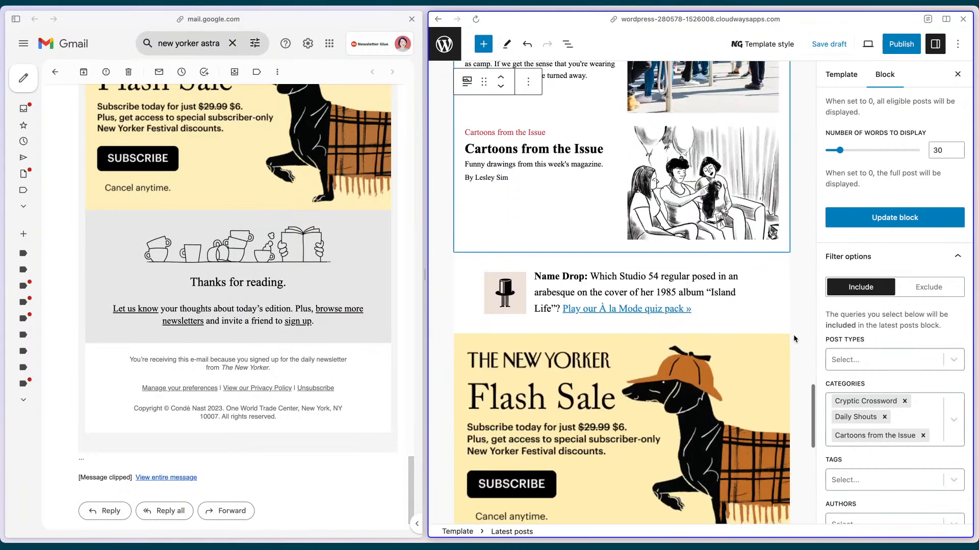
scroll(793, 336, "down", 2)
scroll(794, 336, "up", 2)
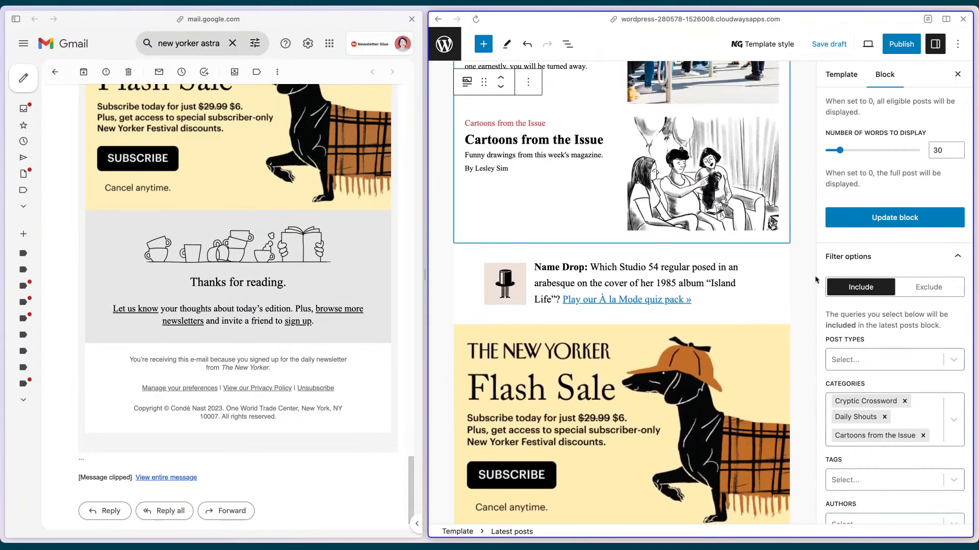
scroll(792, 280, "up", 15)
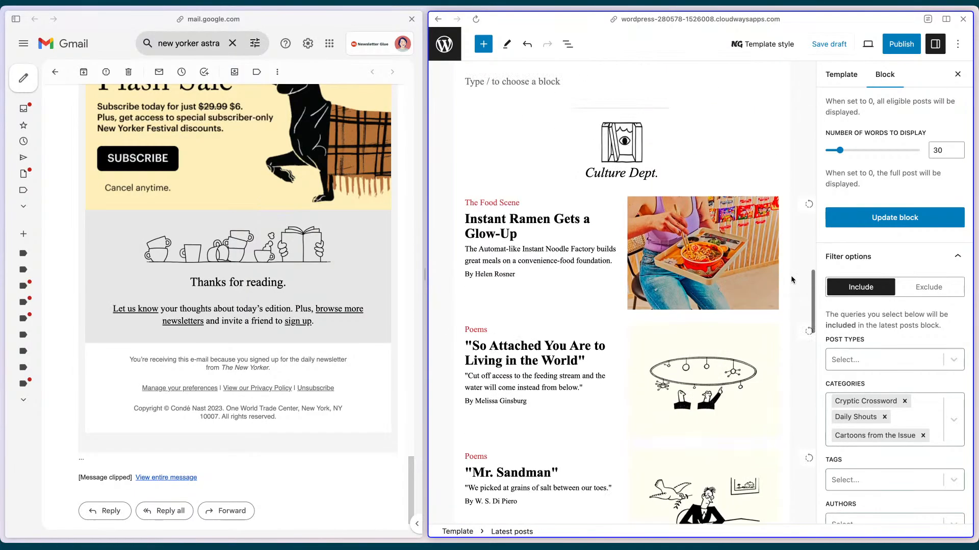
scroll(792, 280, "up", 12)
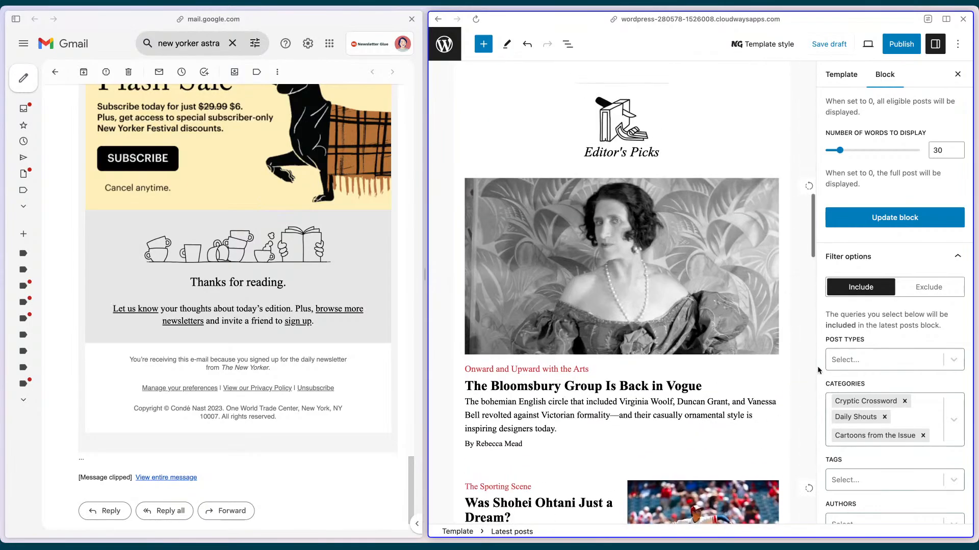
left_click(784, 373)
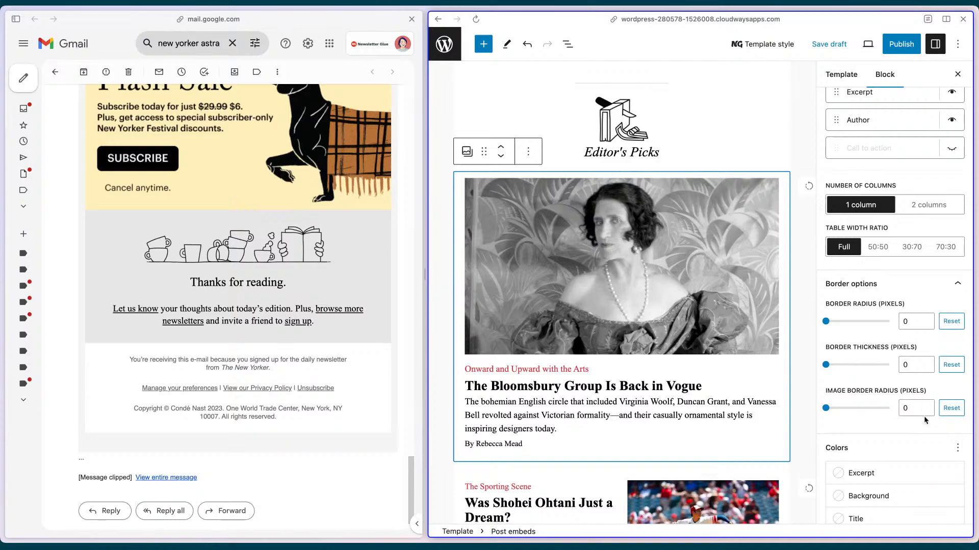
scroll(878, 451, "up", 6)
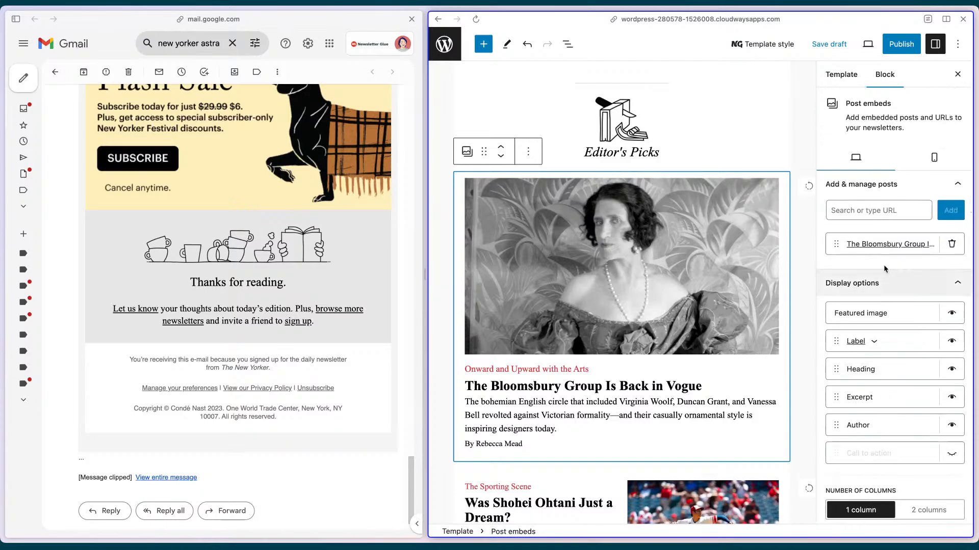
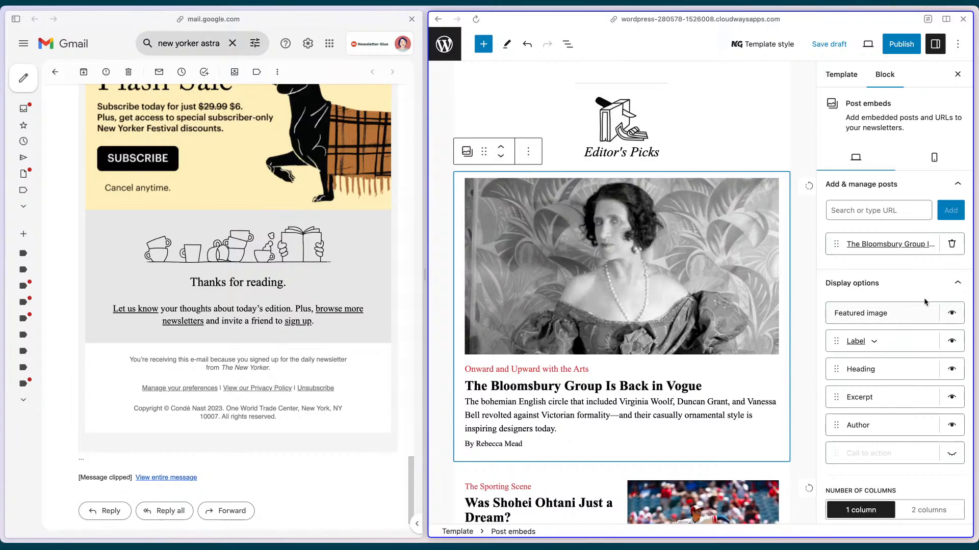
left_click(952, 246)
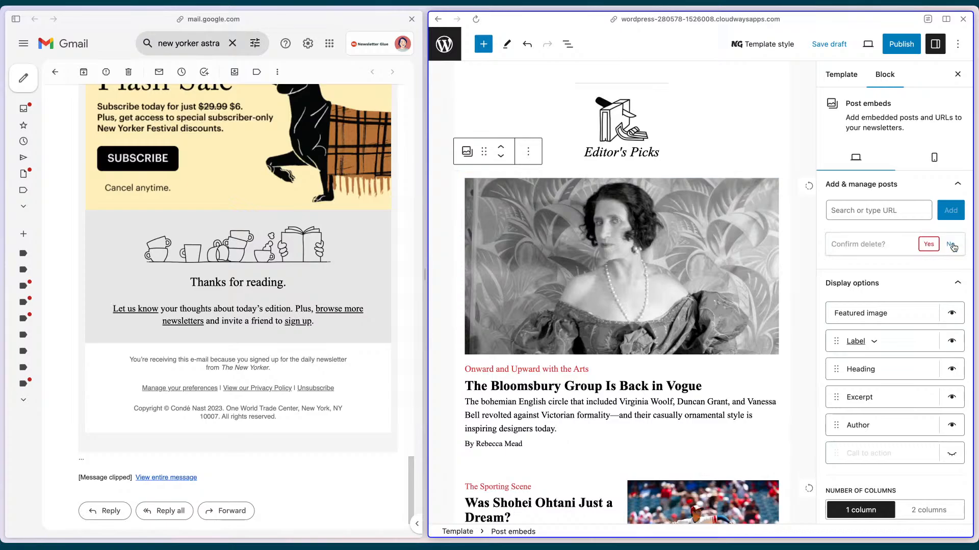
left_click(928, 245)
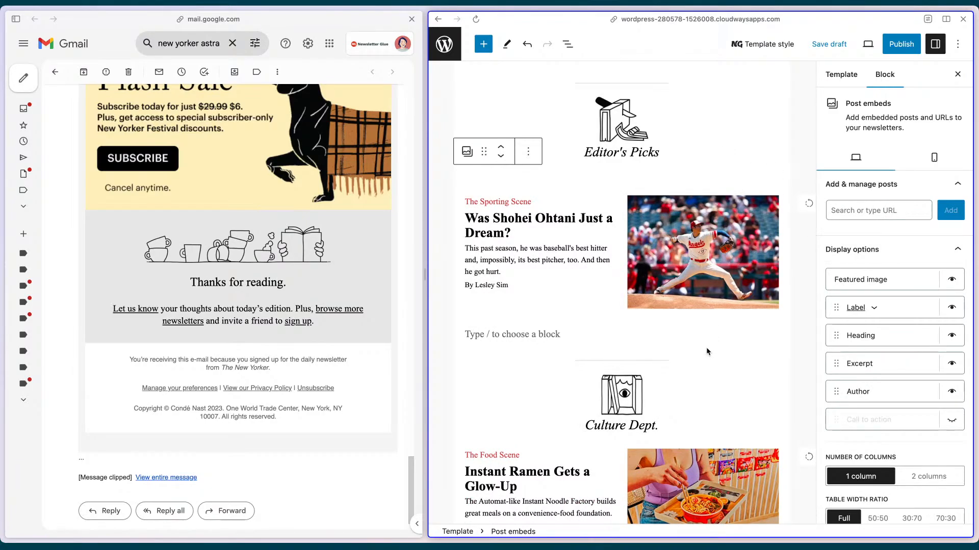
Delete the post "Astra Taylor's Age of Insecurity" from the post embeds block below the newsletter's date
scroll(705, 347, "up", 2)
left_click(630, 233)
left_click(632, 240)
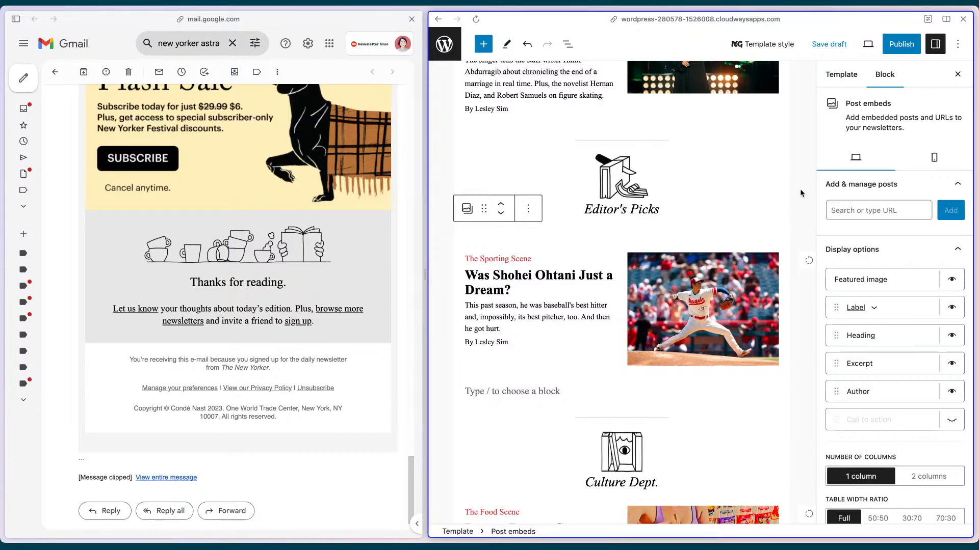
scroll(799, 189, "up", 5)
scroll(800, 194, "up", 1)
scroll(800, 189, "up", 7)
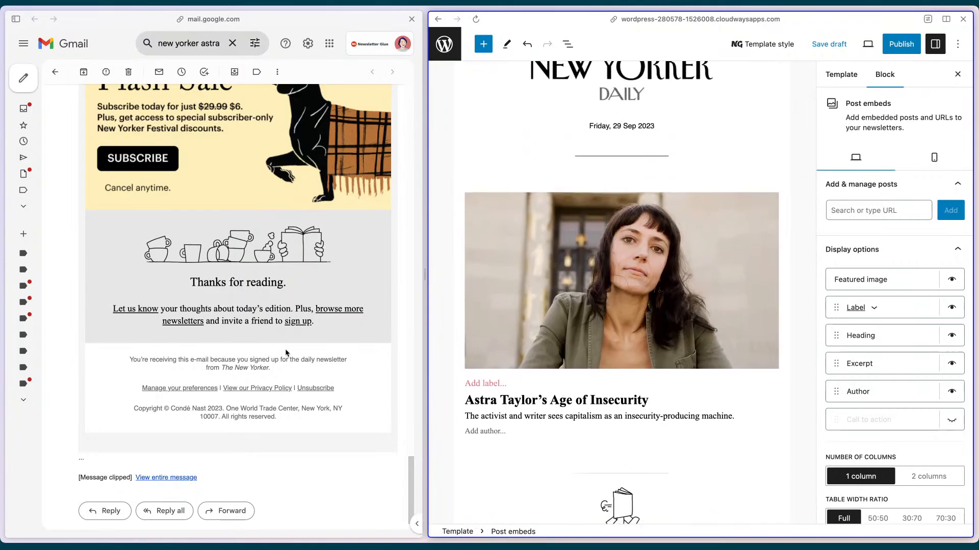
scroll(286, 351, "up", 20)
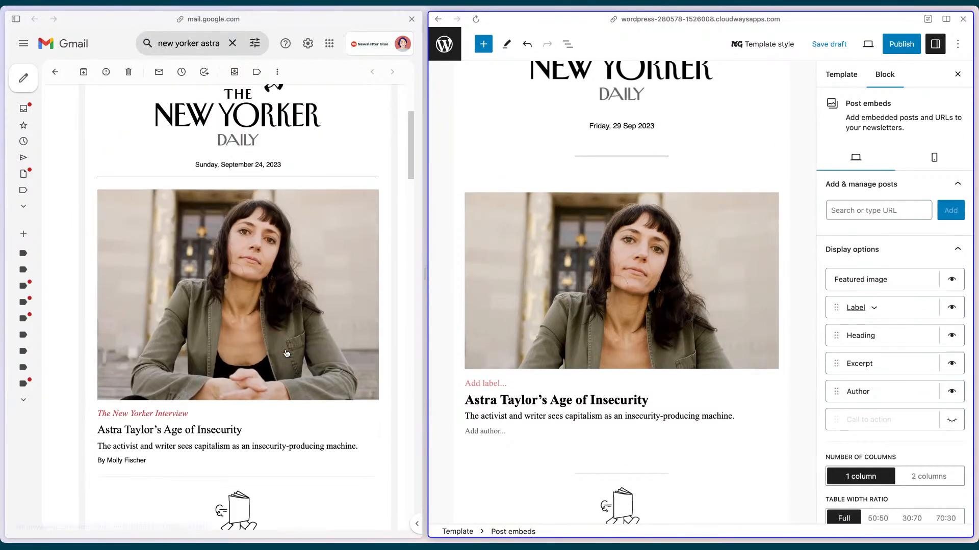
scroll(287, 353, "down", 1)
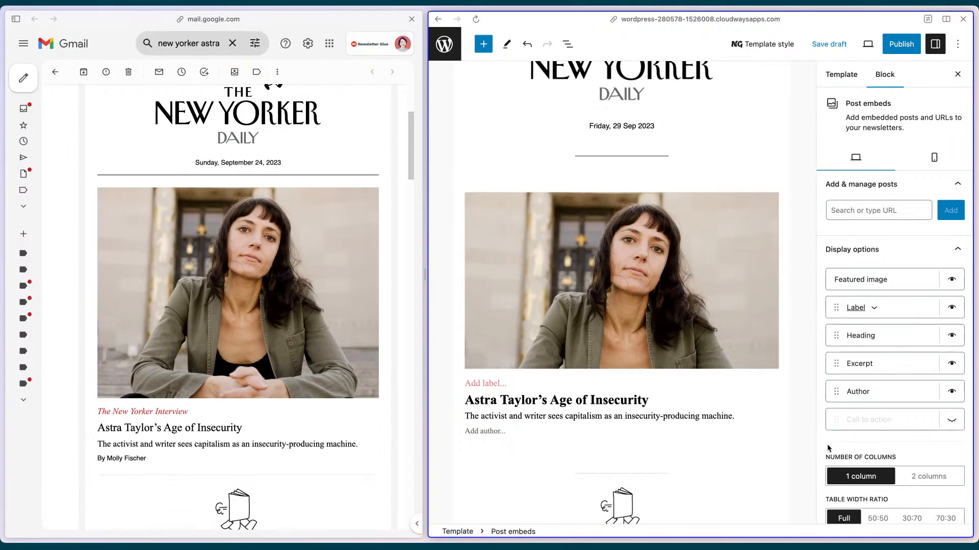
left_click(768, 424)
left_click(778, 420)
left_click(774, 387)
left_click(779, 389)
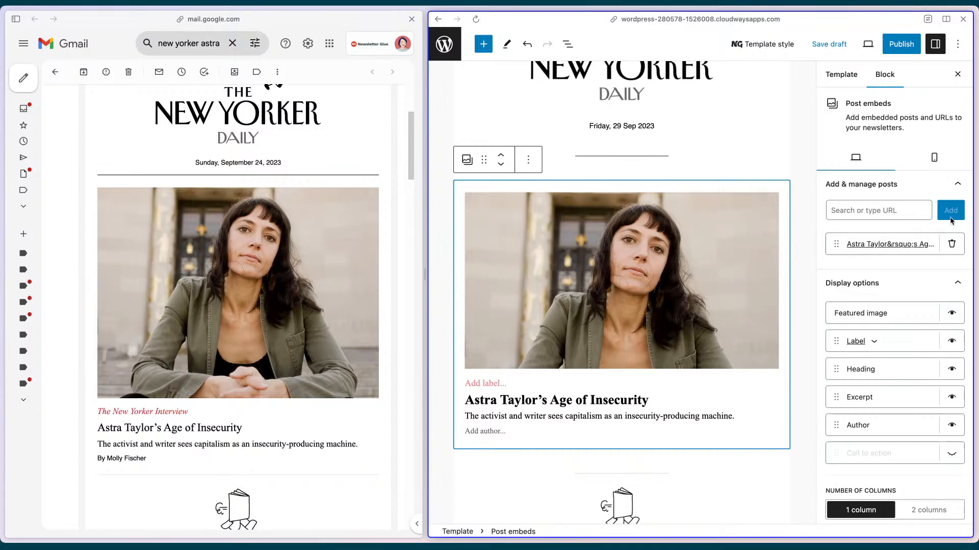
left_click(951, 243)
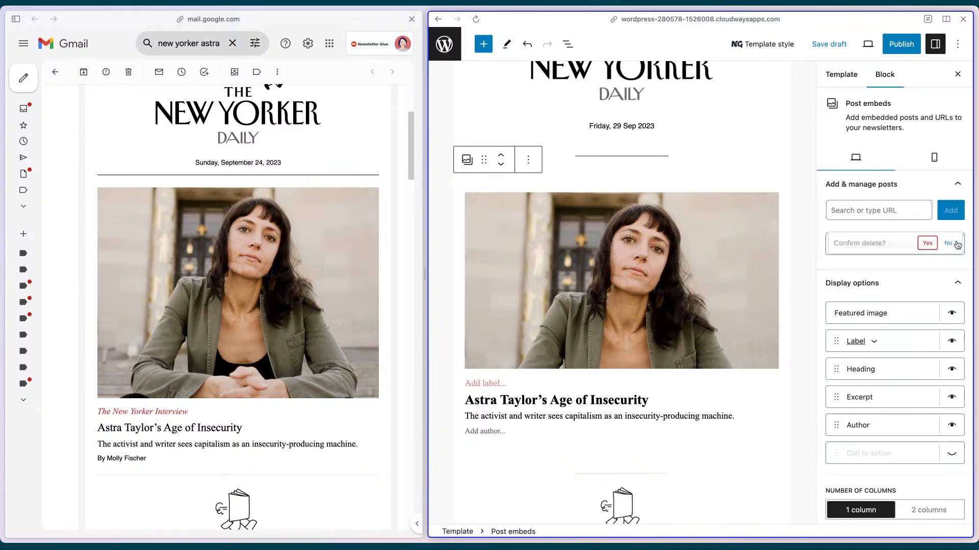
left_click(928, 244)
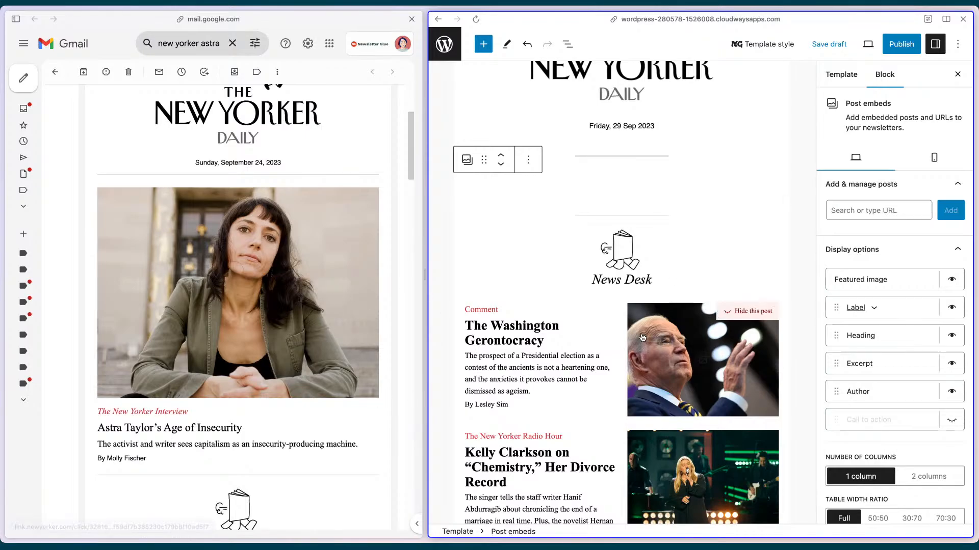
Save the draft and publish the template with its current visibility and date settings
left_click(846, 39)
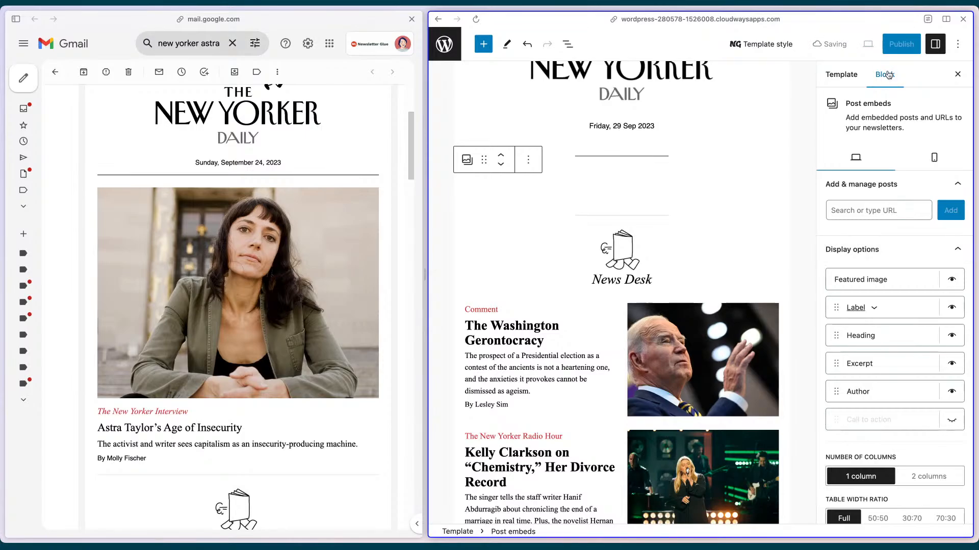
left_click(905, 48)
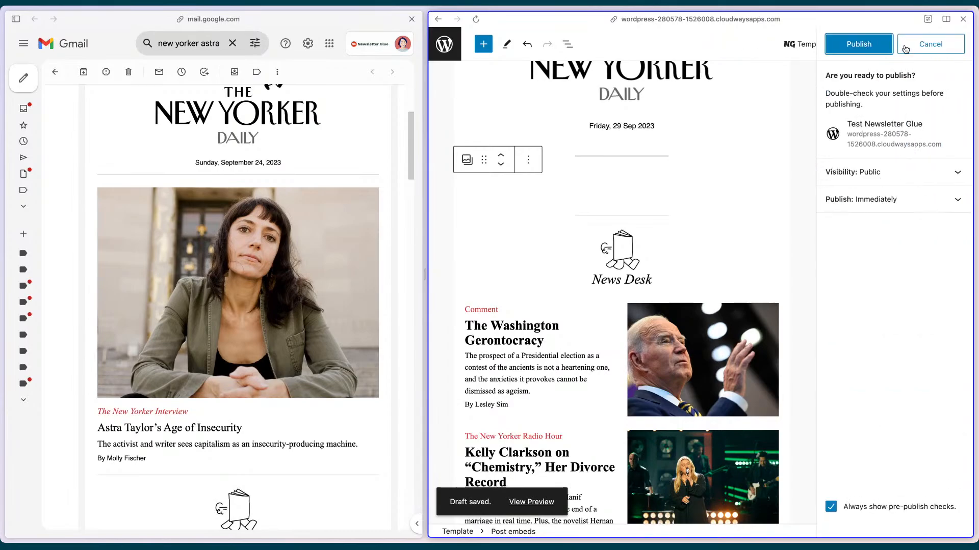
left_click(864, 46)
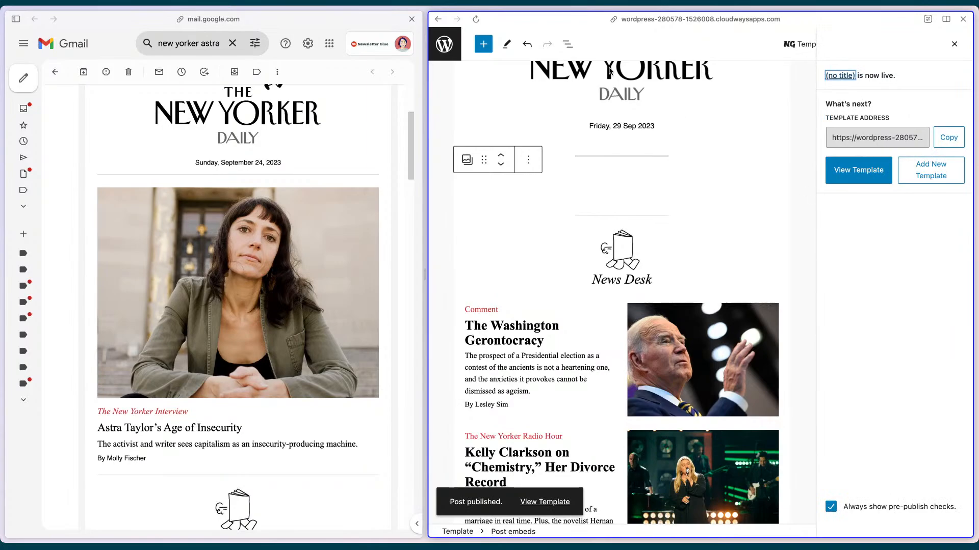
Return to the template list and title the most recently published untitled template "livestream demo"
left_click(444, 44)
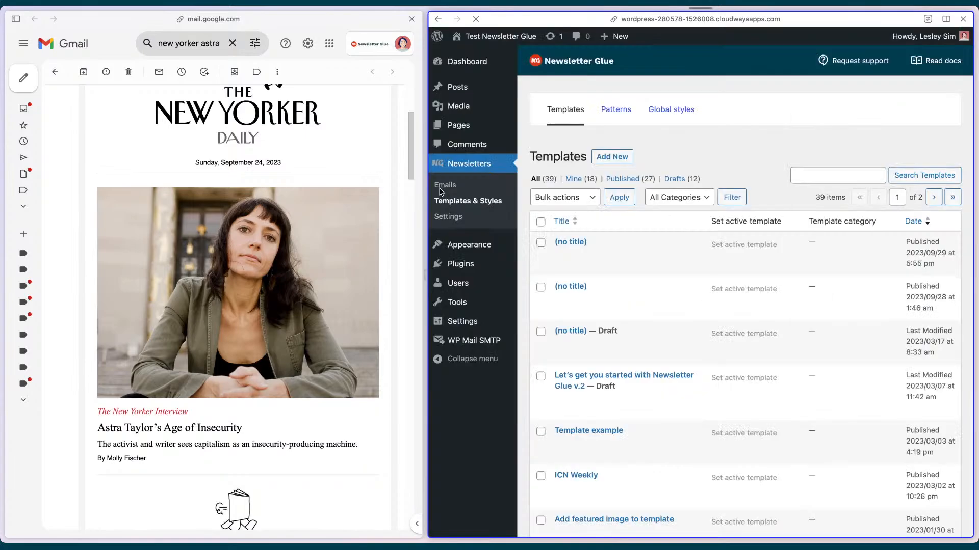
left_click(586, 291)
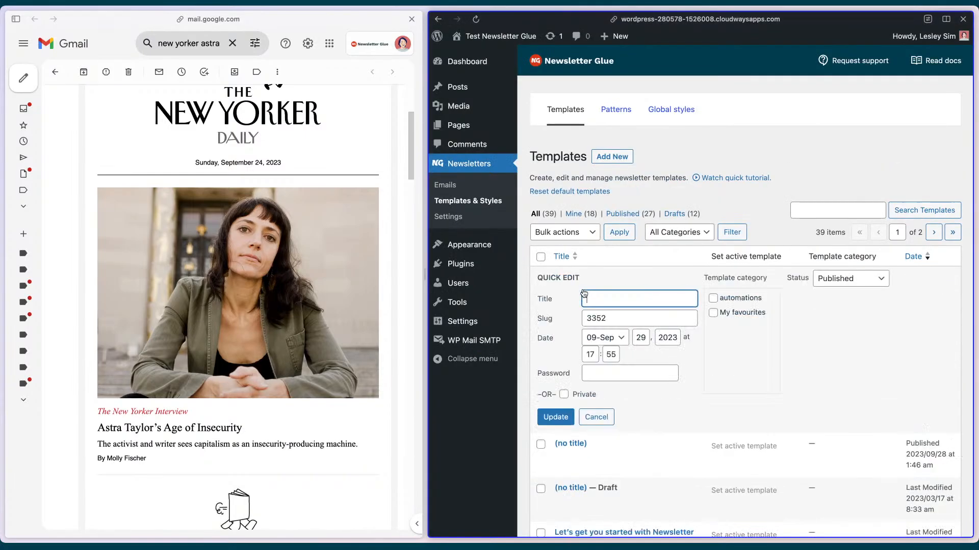
type("livestream demo")
left_click(555, 417)
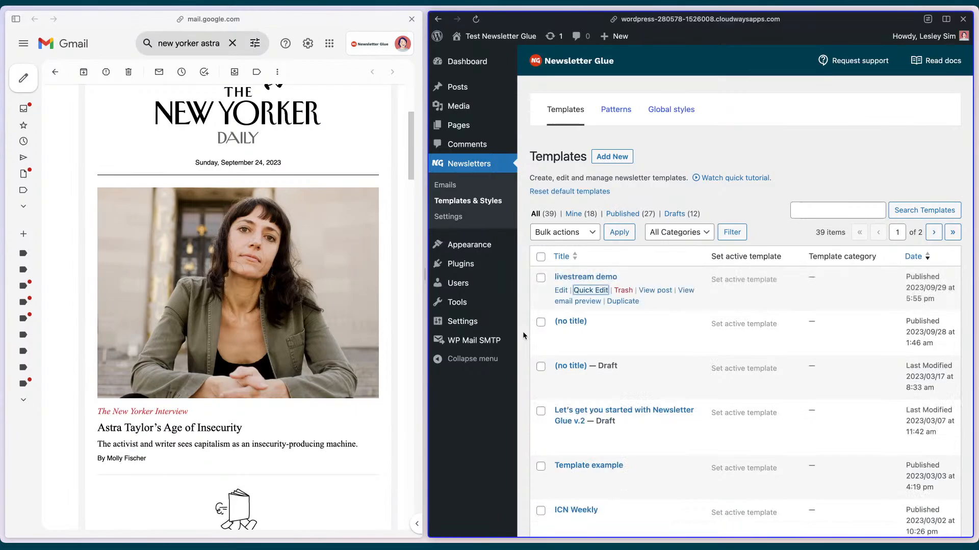
Create a new email campaign from the "livestream demo" template in the template library
left_click(448, 184)
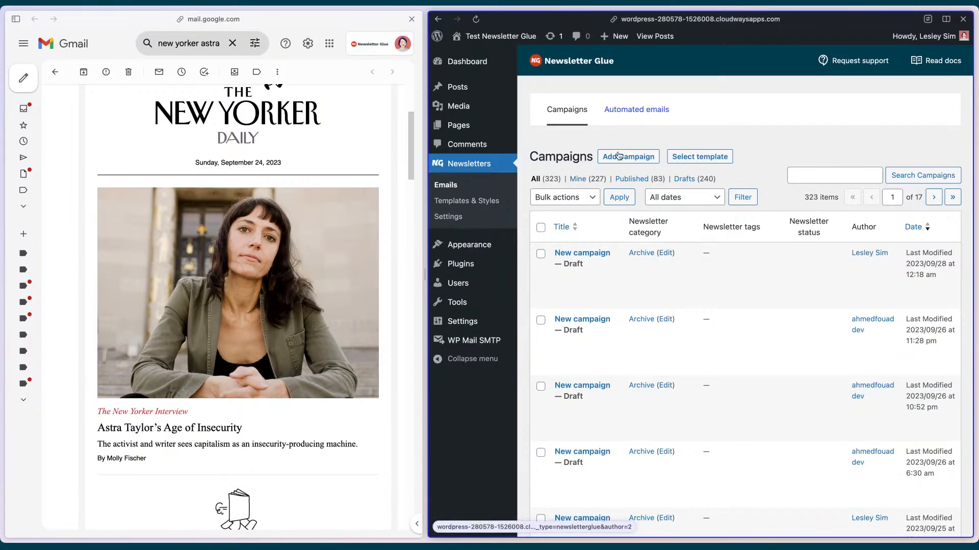
left_click(703, 159)
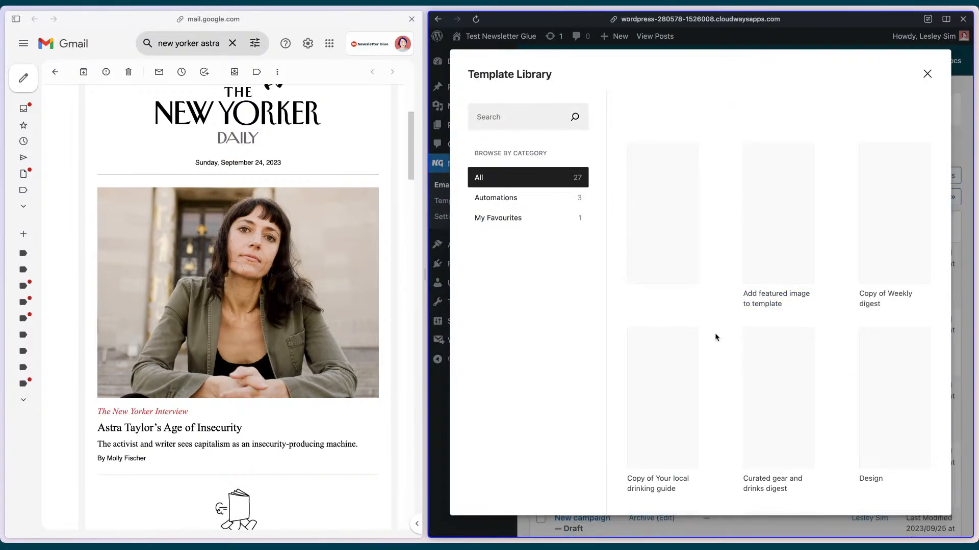
scroll(720, 309, "down", 12)
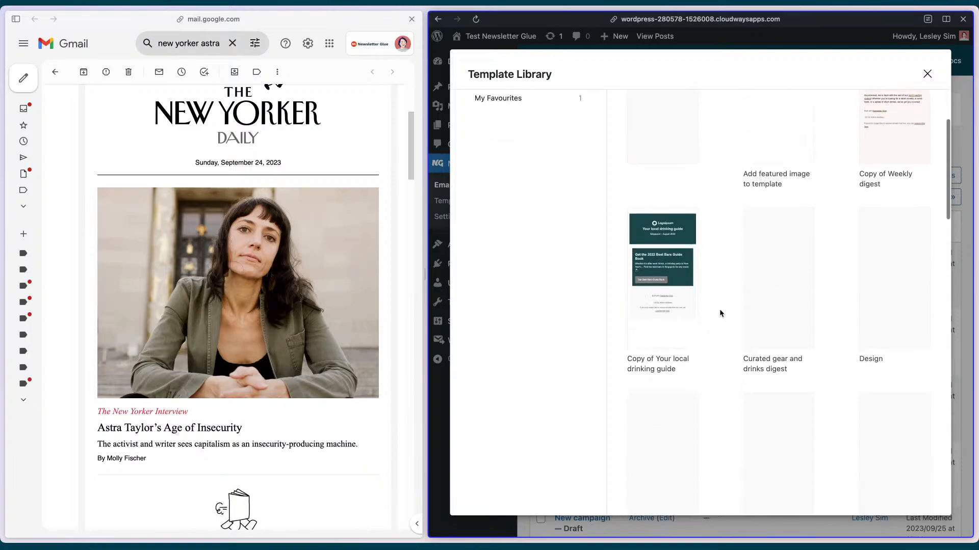
scroll(719, 309, "down", 4)
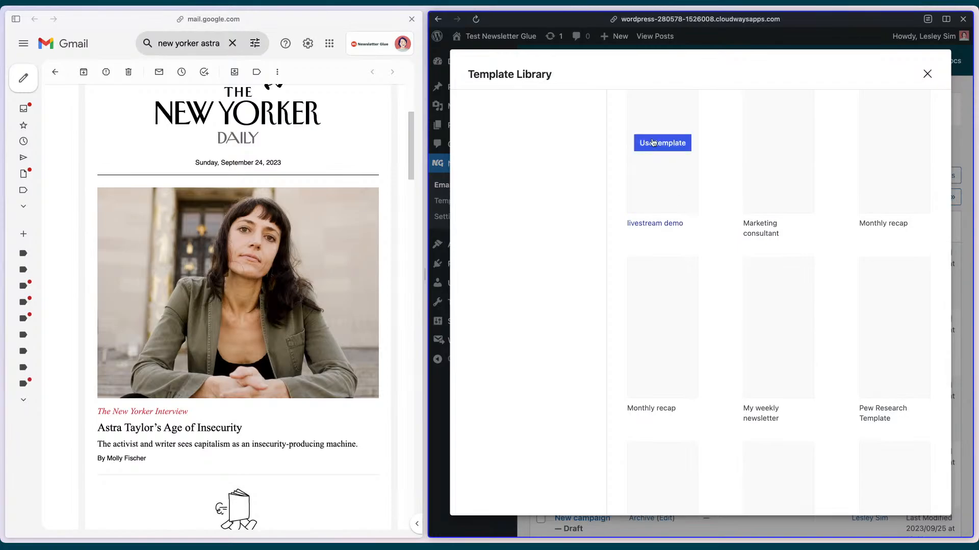
left_click(656, 142)
mouse_move(784, 337)
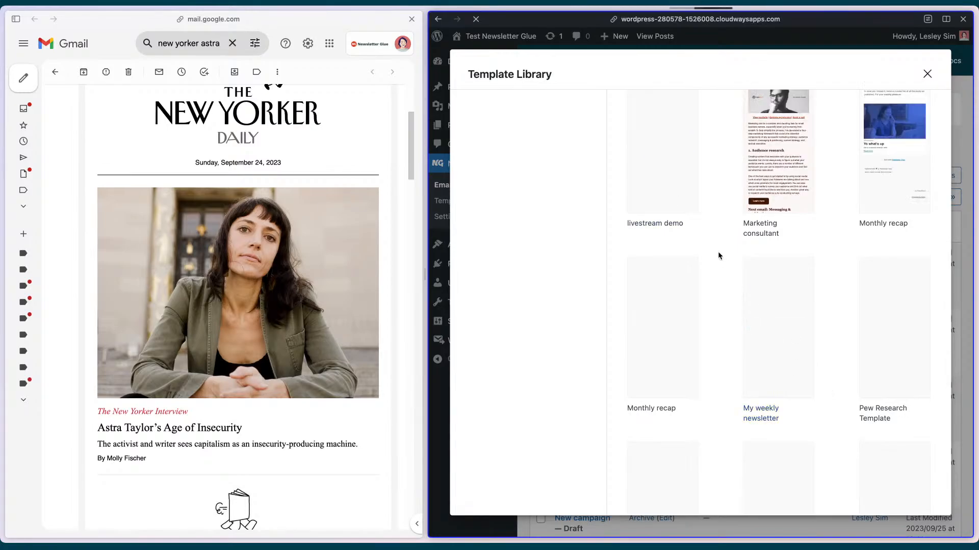
scroll(717, 252, "up", 1)
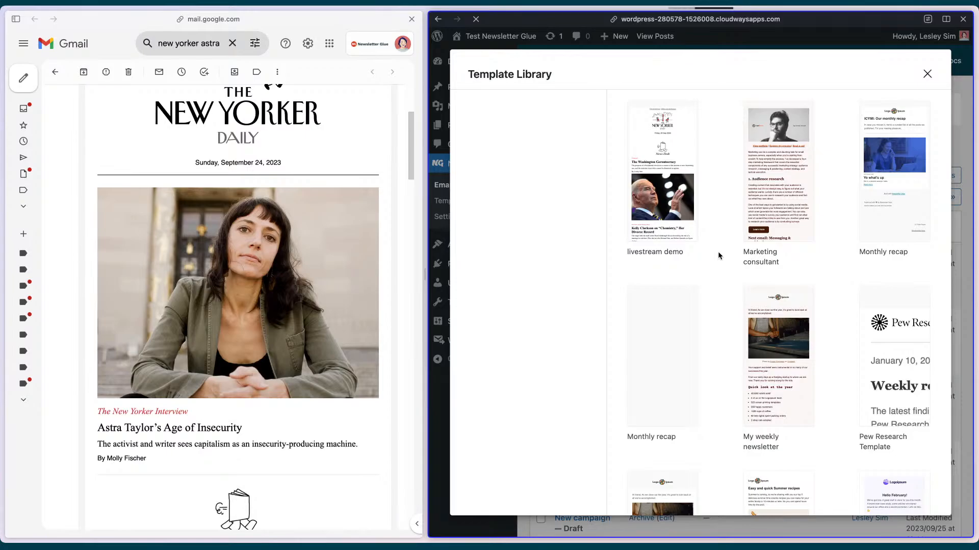
left_click(661, 176)
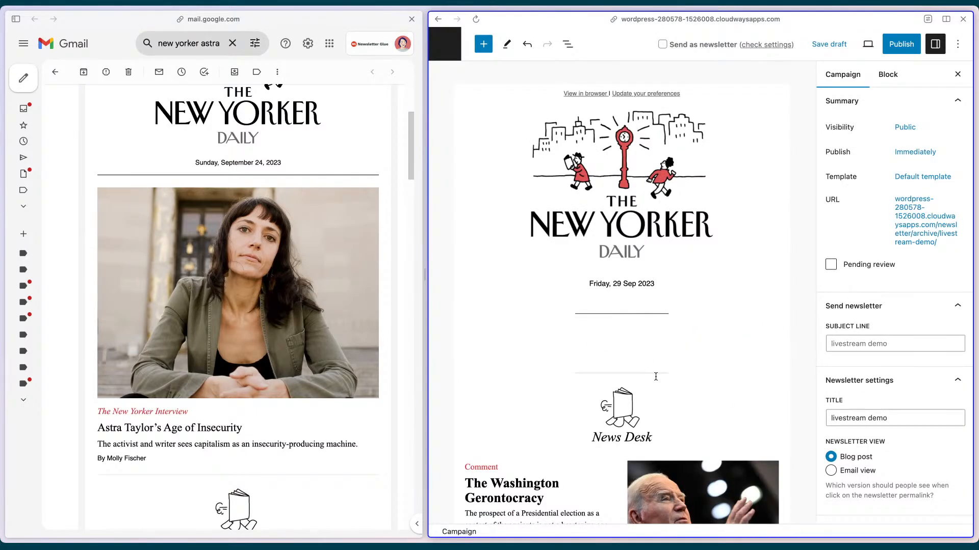
Add the article "Astra Taylor's Age of Insecurity" by its link to the empty post embeds block below the date
scroll(722, 389, "down", 1)
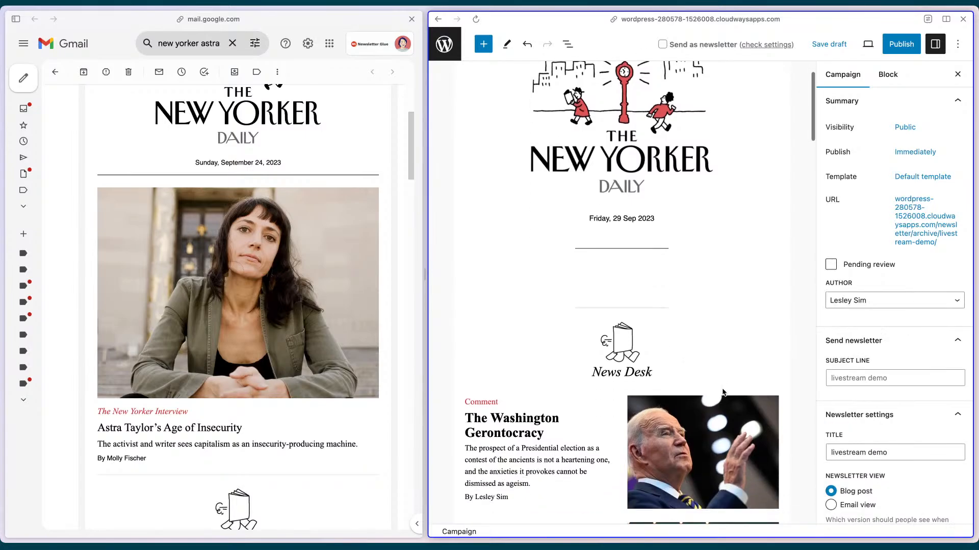
left_click(623, 276)
left_click(639, 301)
left_click(630, 285)
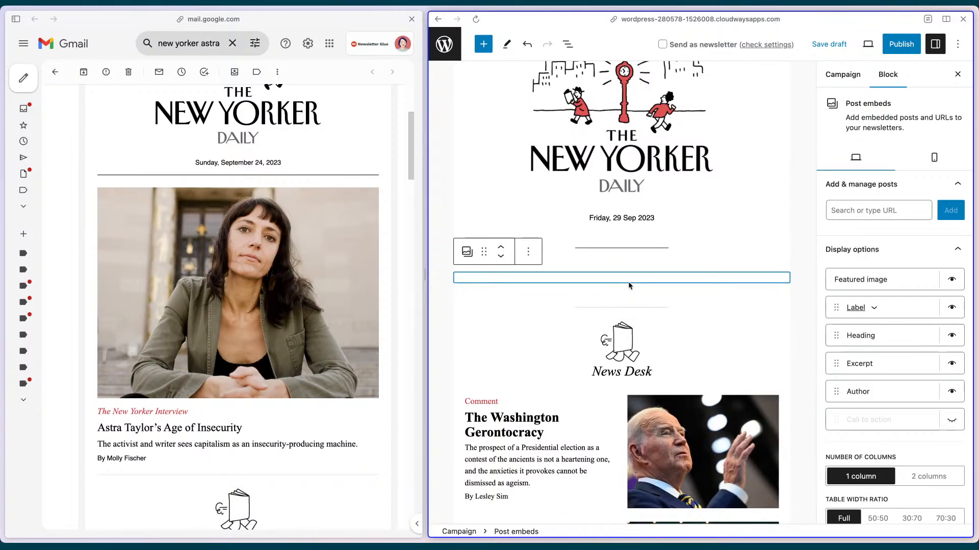
left_click(197, 433)
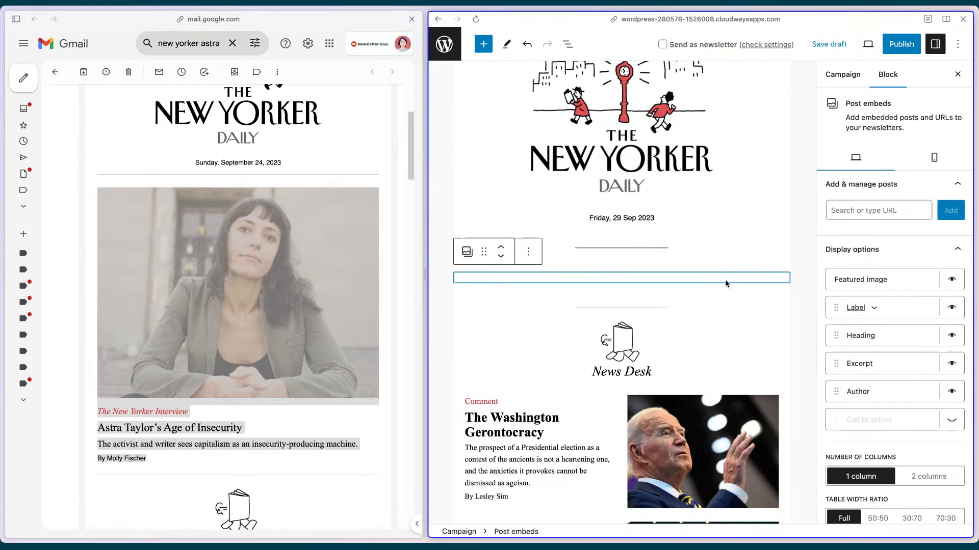
left_click(853, 211)
key("ctrl+v")
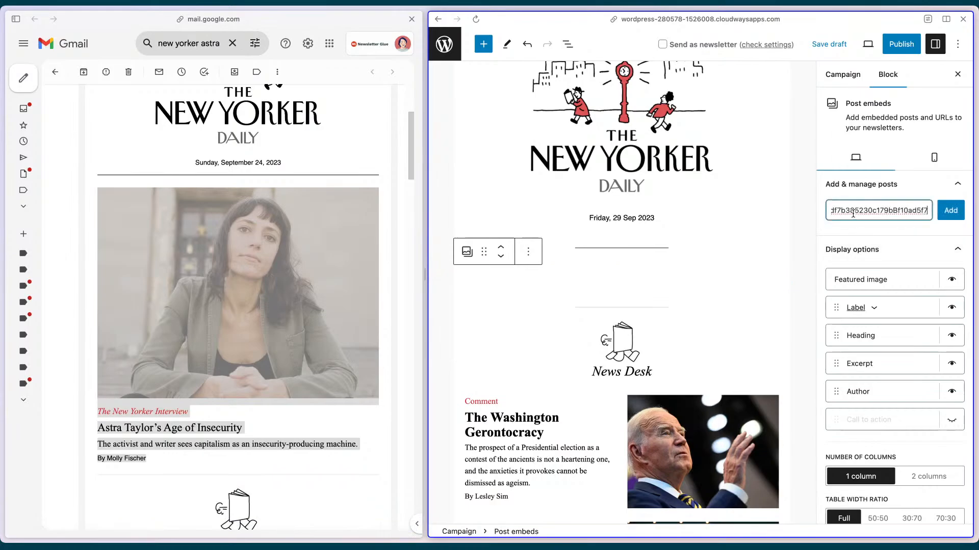
left_click(943, 213)
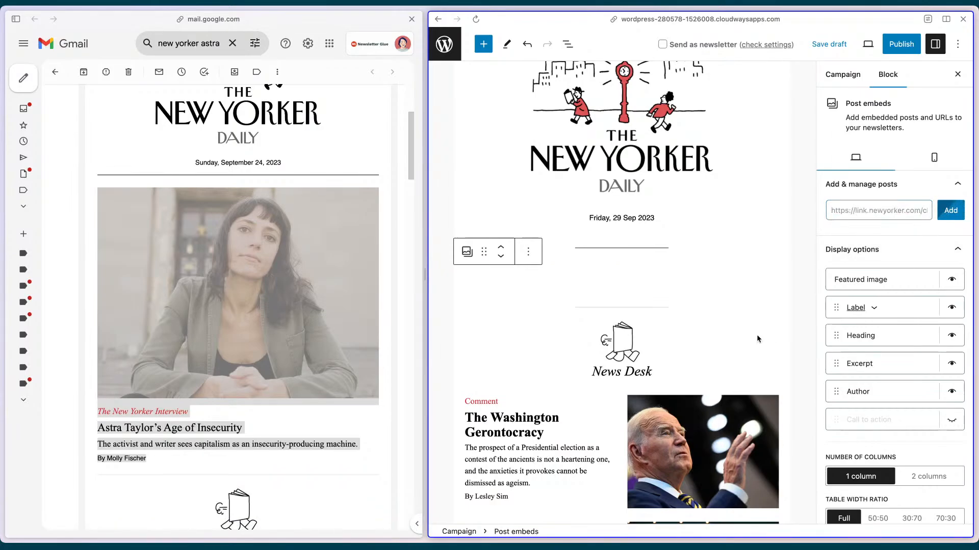
scroll(808, 337, "down", 2)
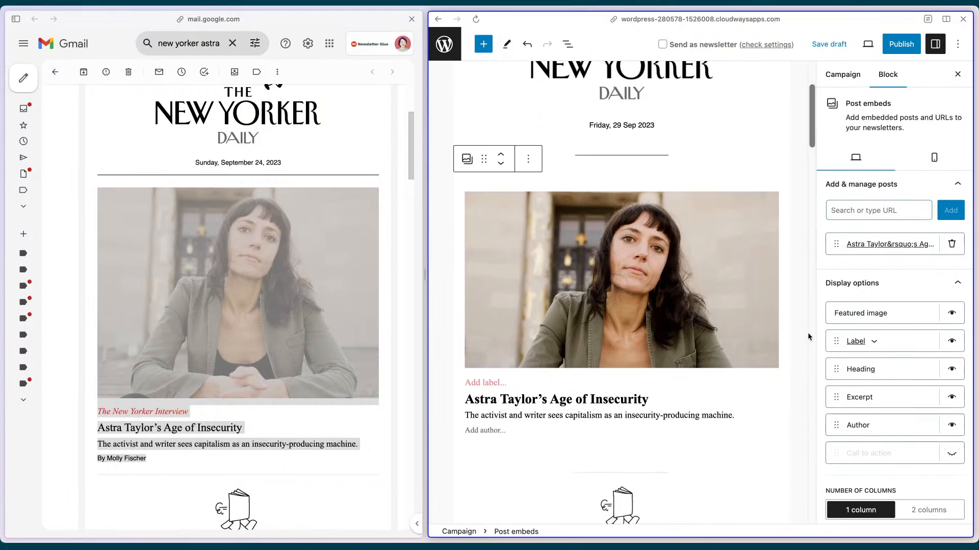
Label the embedded lead article "The New Yorker Interview" and enter its author byline as in the original email
left_click(490, 383)
type("The")
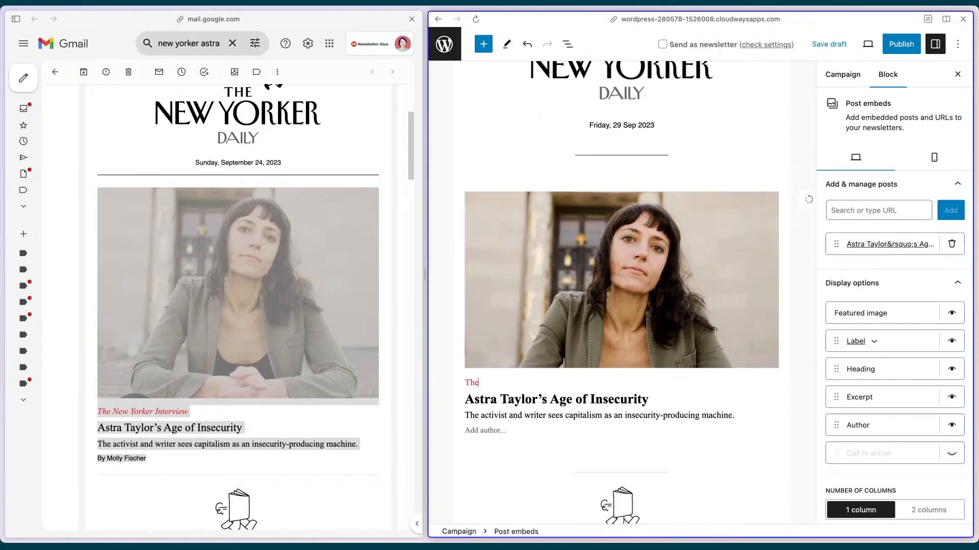
type(" New Yorker Interview")
type("By Molly Fischer")
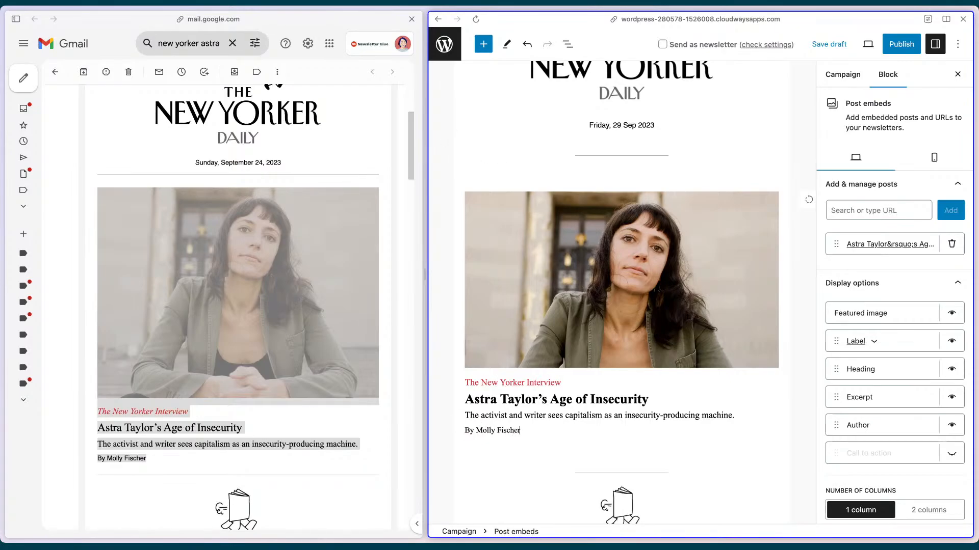
Examine the rest of the campaign from the News Desk section down to the footer
scroll(799, 393, "down", 3)
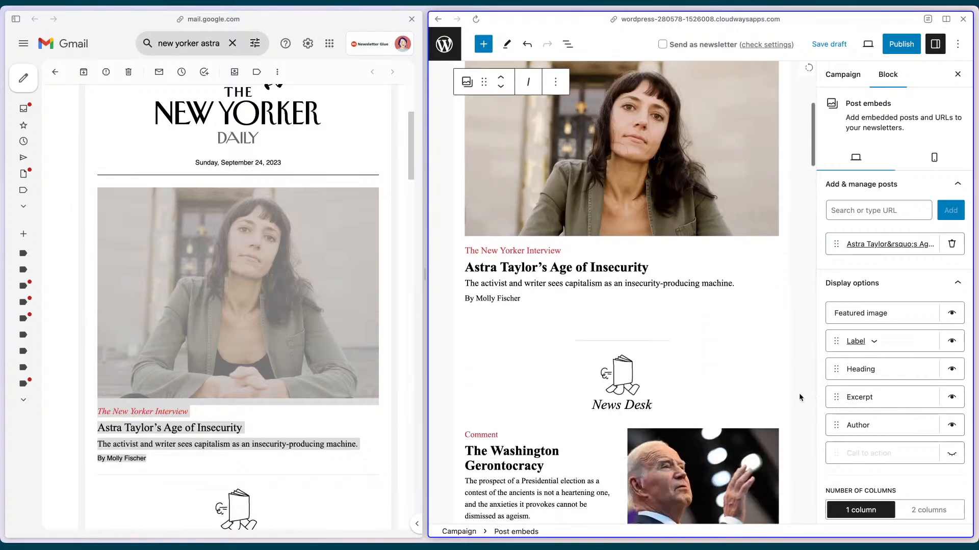
scroll(787, 350, "down", 4)
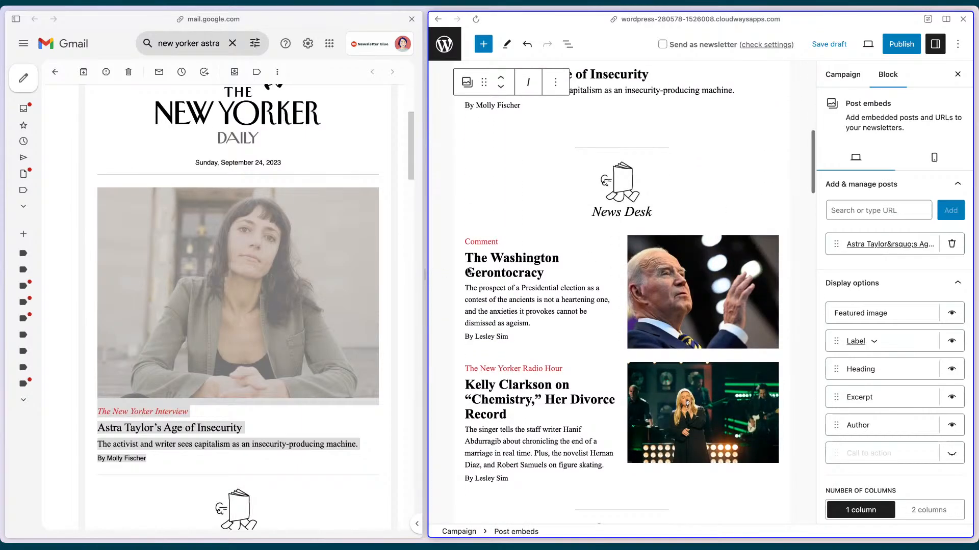
scroll(871, 344, "down", 8)
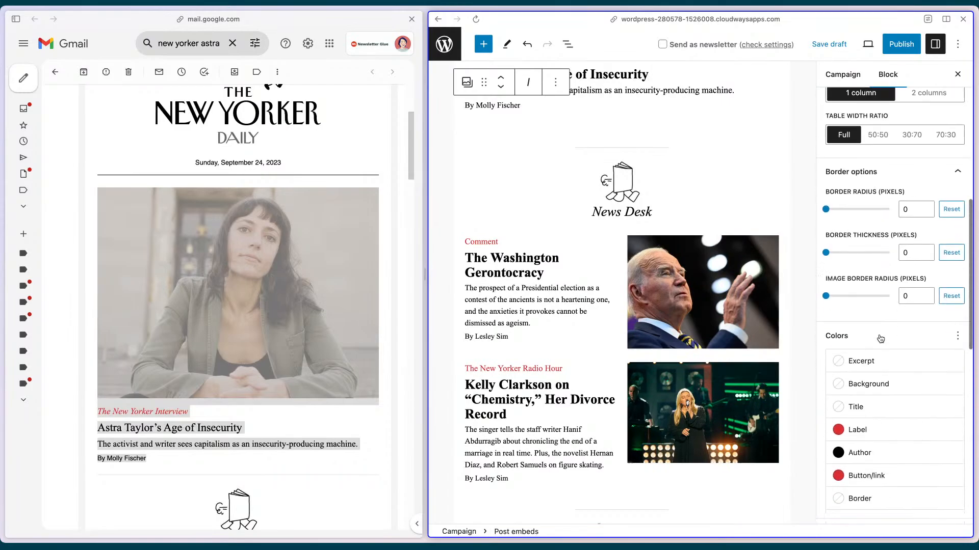
scroll(880, 339, "down", 2)
scroll(778, 304, "down", 6)
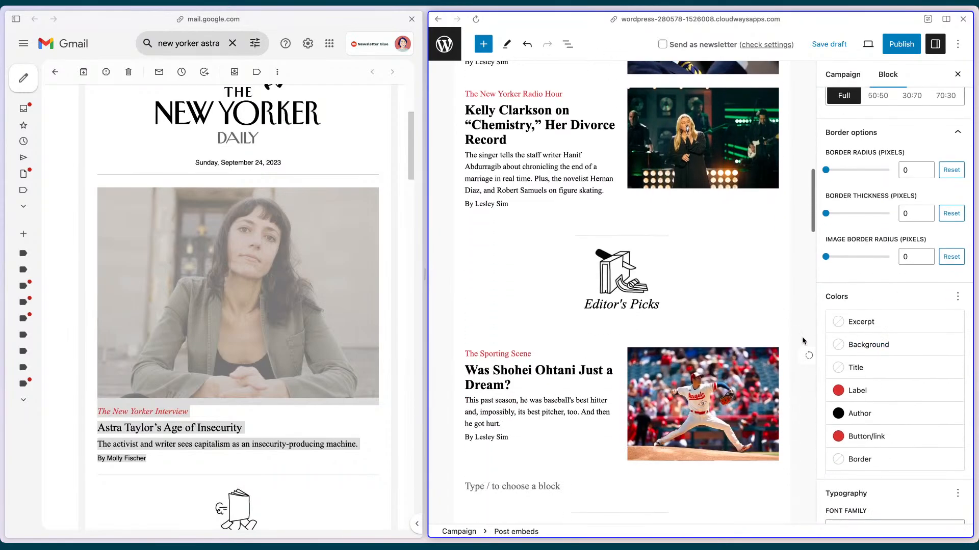
scroll(803, 342, "down", 5)
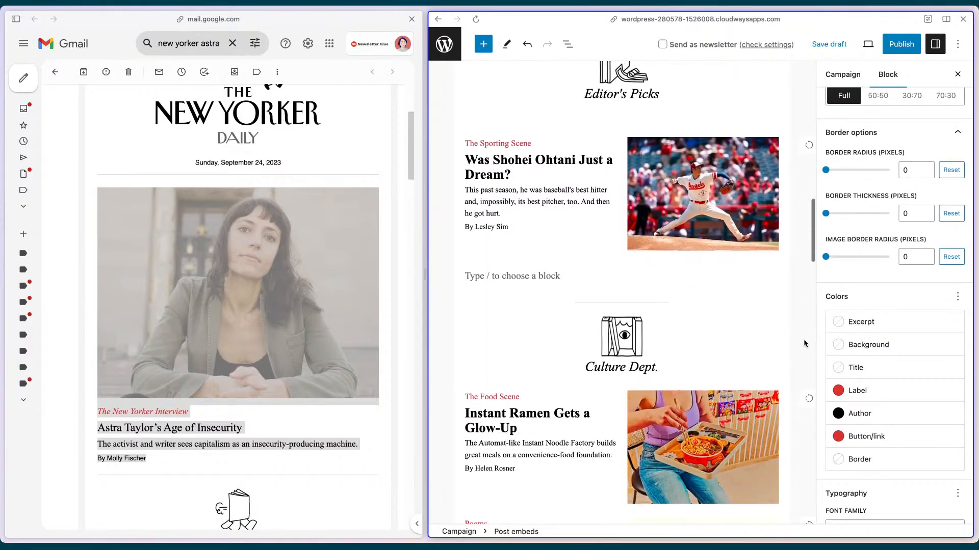
scroll(803, 343, "down", 11)
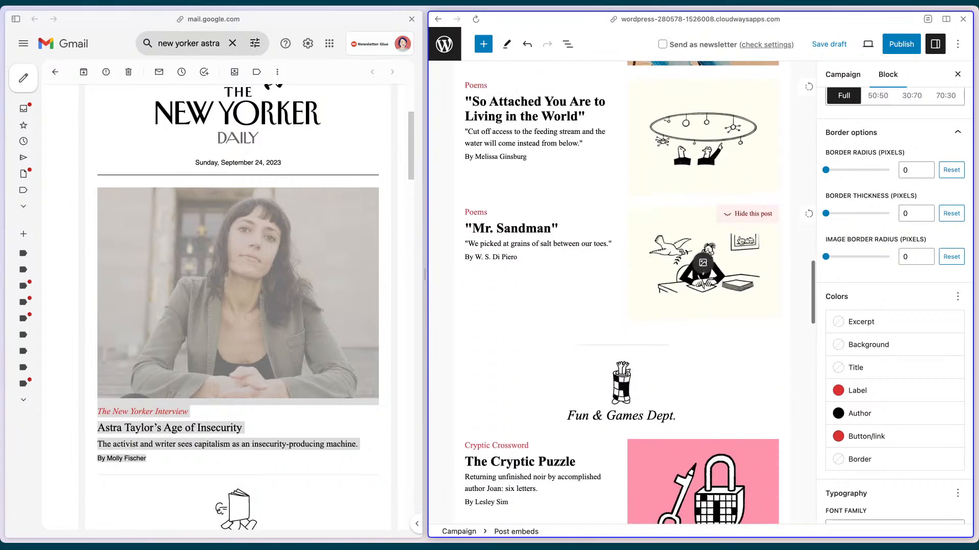
scroll(740, 239, "down", 17)
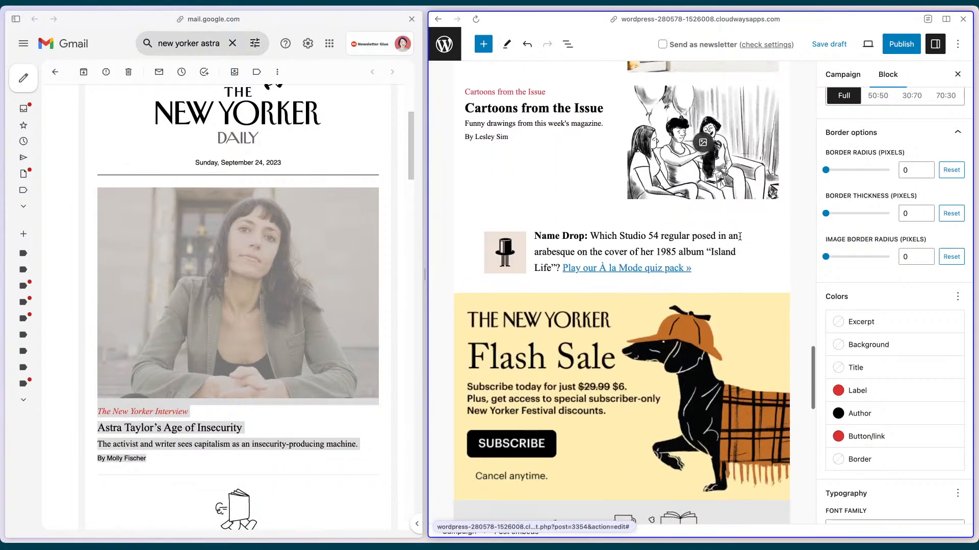
scroll(740, 237, "down", 15)
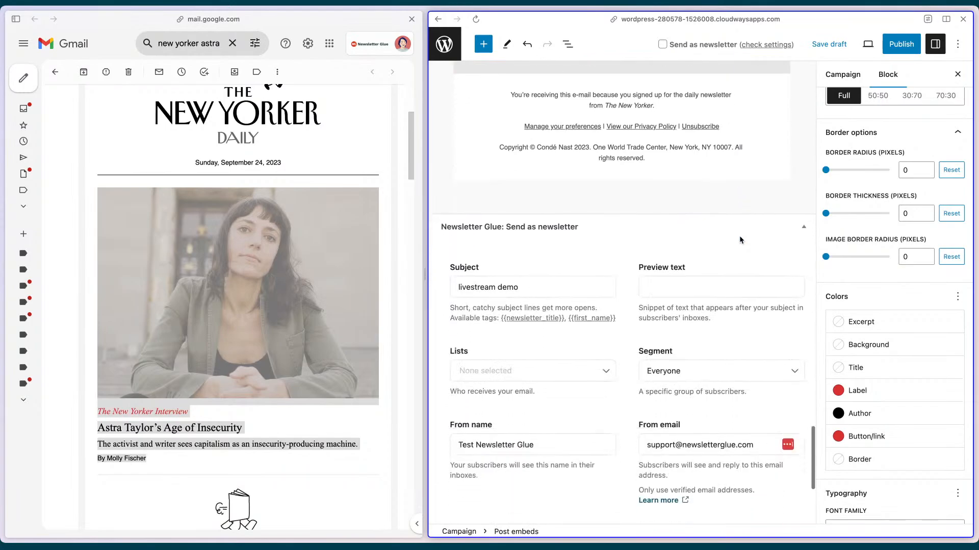
Set the newsletter's recipients to the presenter's own list and the segment belonging to that list
scroll(630, 336, "down", 2)
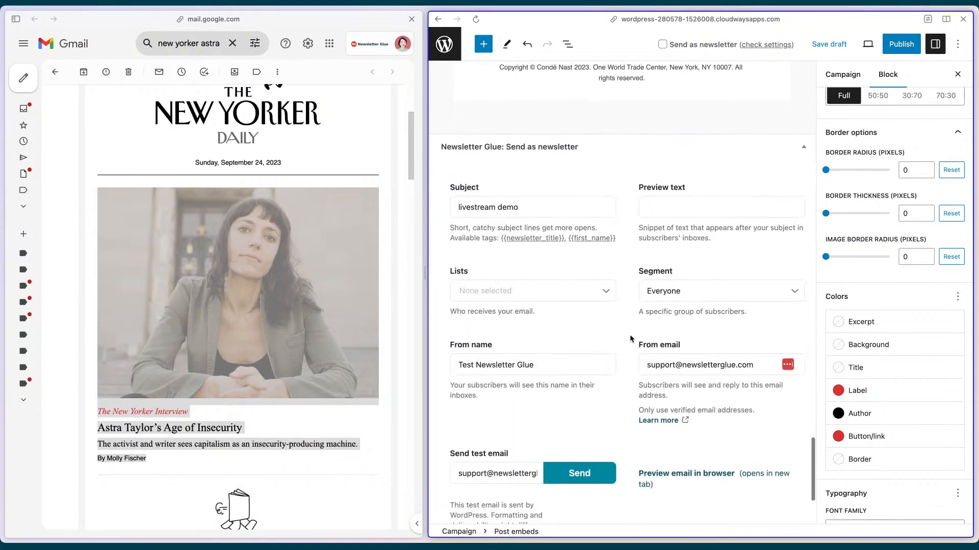
scroll(629, 334, "down", 1)
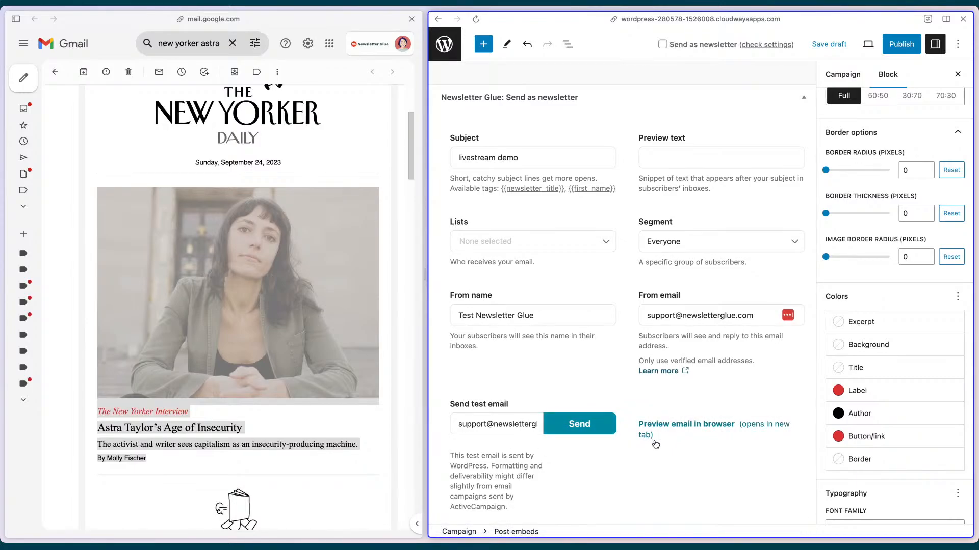
left_click(507, 243)
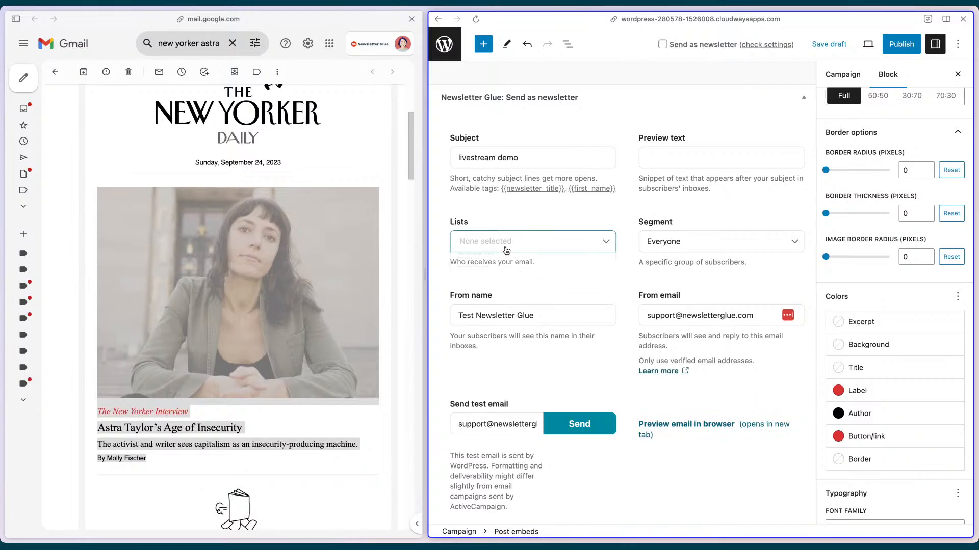
left_click(508, 297)
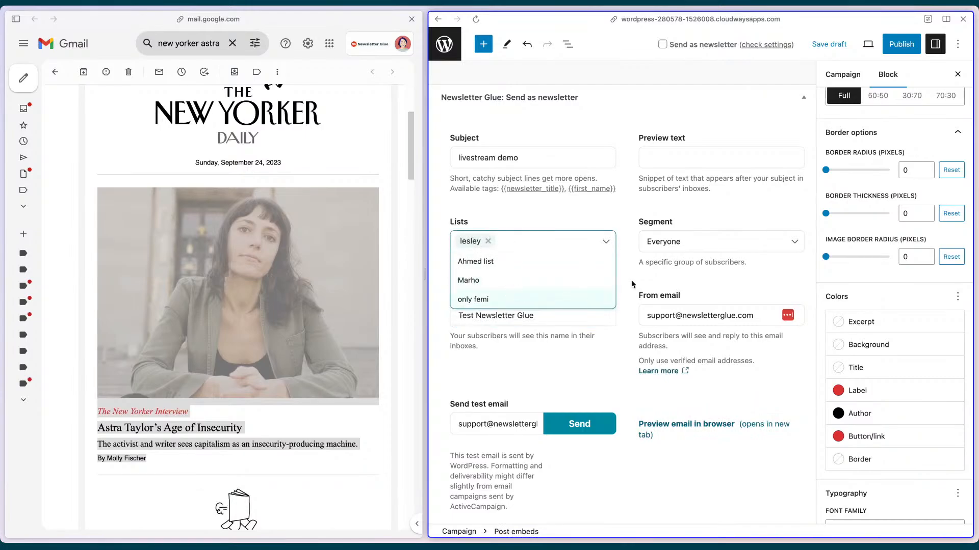
left_click(661, 244)
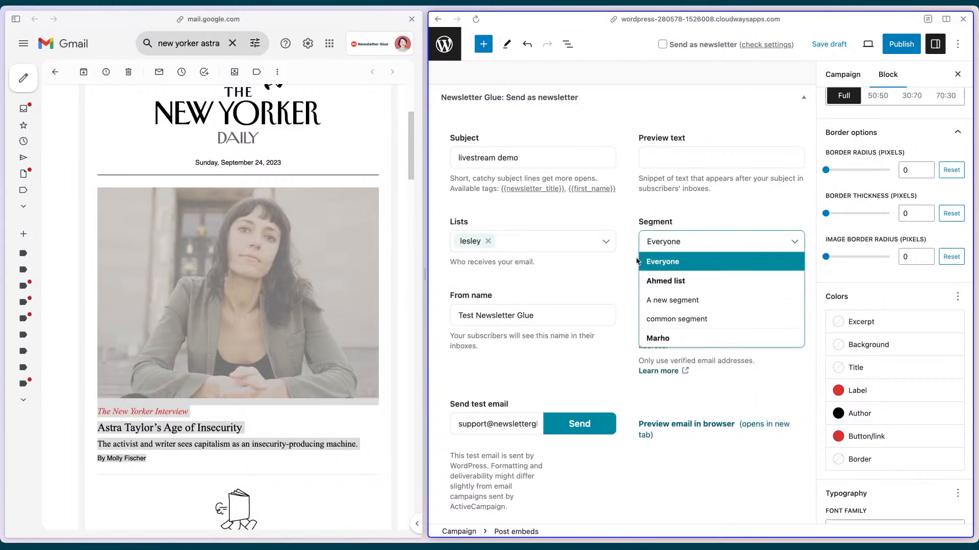
scroll(663, 286, "down", 5)
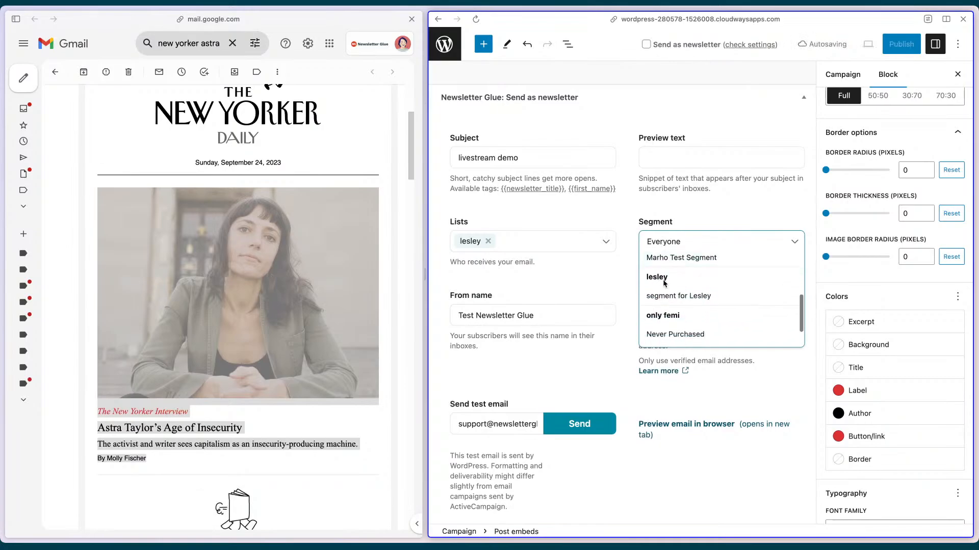
left_click(676, 301)
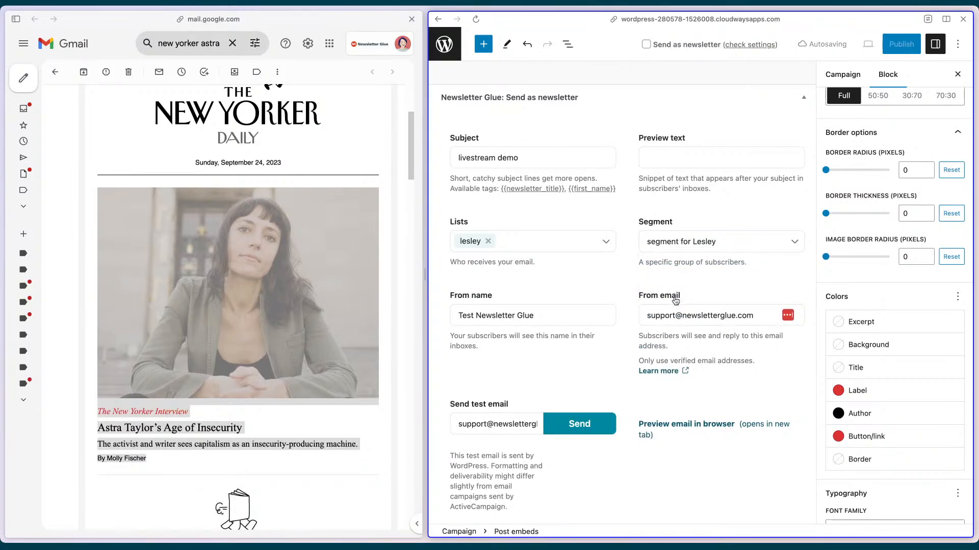
scroll(619, 256, "down", 2)
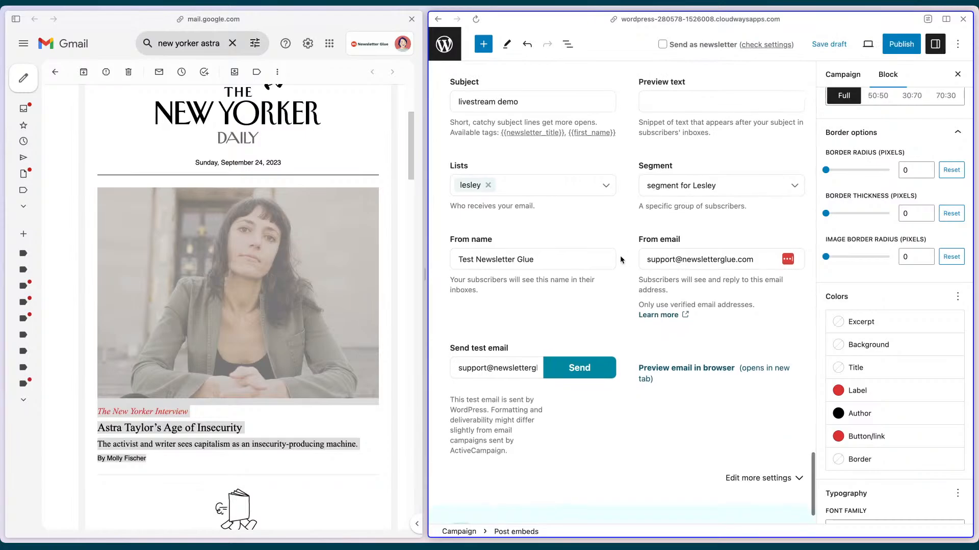
scroll(620, 256, "down", 2)
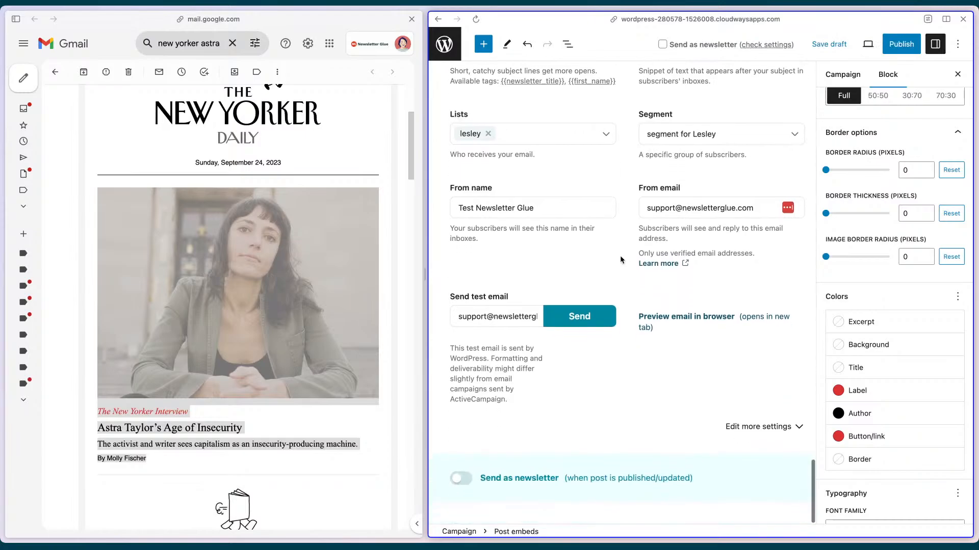
Enable sending the campaign as a newsletter on publication and publish it
left_click(459, 480)
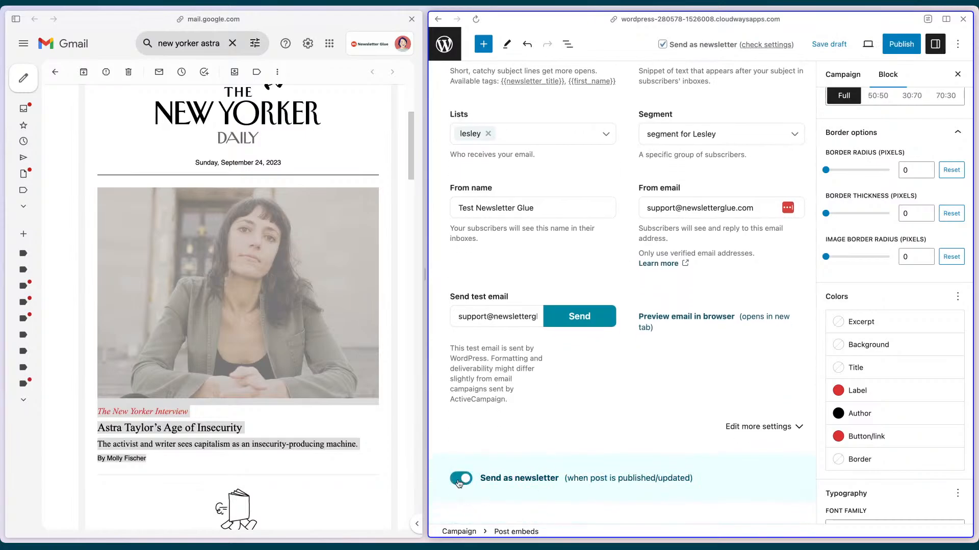
left_click(896, 44)
left_click(866, 44)
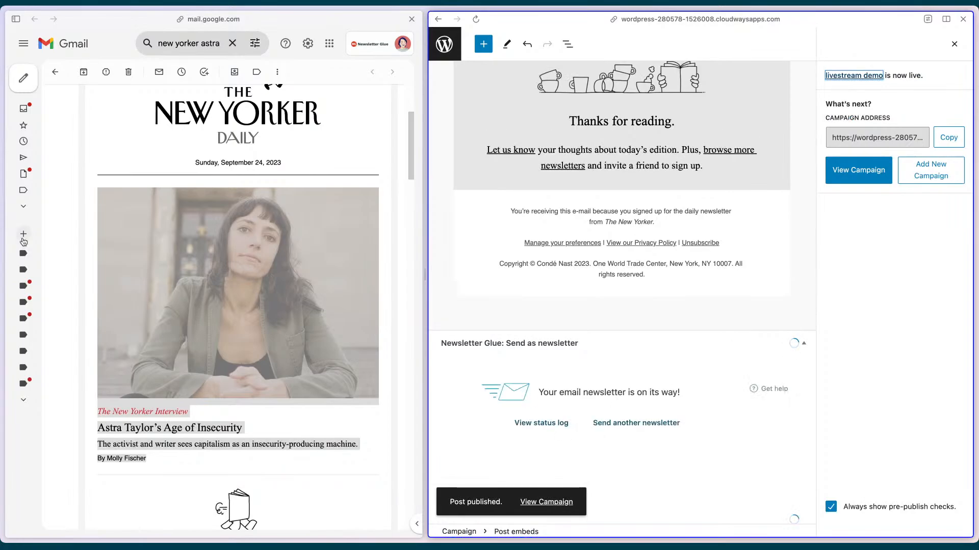
Switch to the full-window Gmail tab, refresh the mail list and open the newly sent newsletter from the inbox
mouse_move(7, 251)
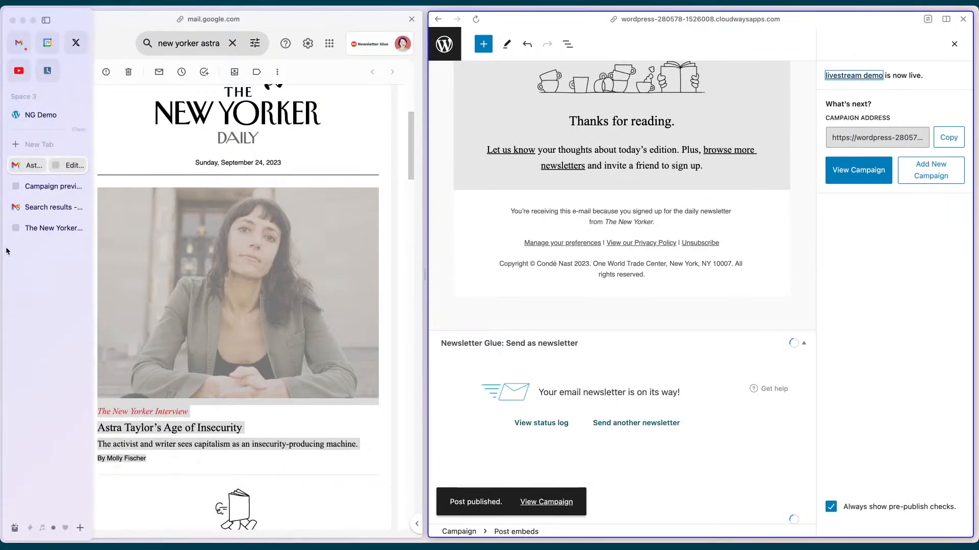
left_click(46, 207)
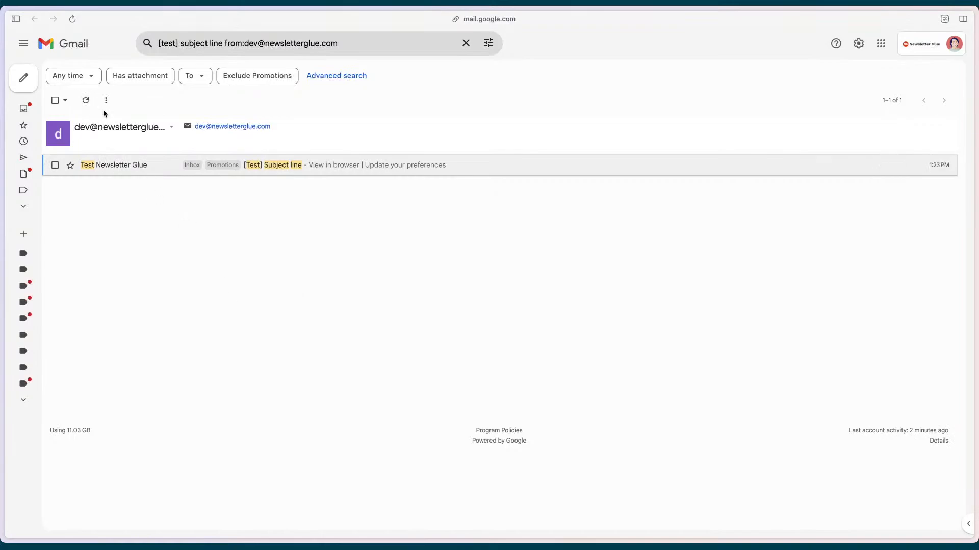
left_click(84, 100)
mouse_move(2, 184)
left_click(88, 100)
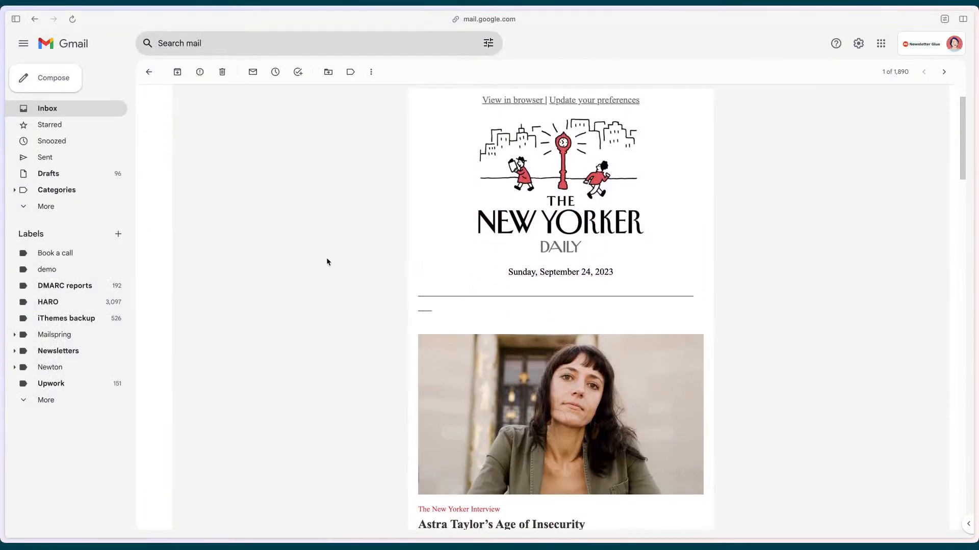
Examine the received newsletter from the lead article through the News Desk, Culture Dept. and Fun & Games sections to the footer
scroll(389, 291, "down", 4)
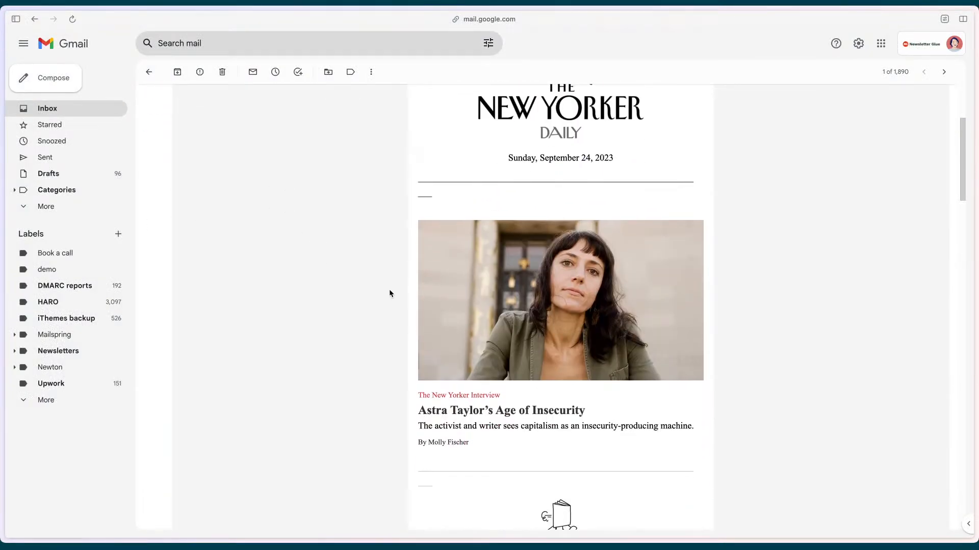
scroll(427, 317, "down", 5)
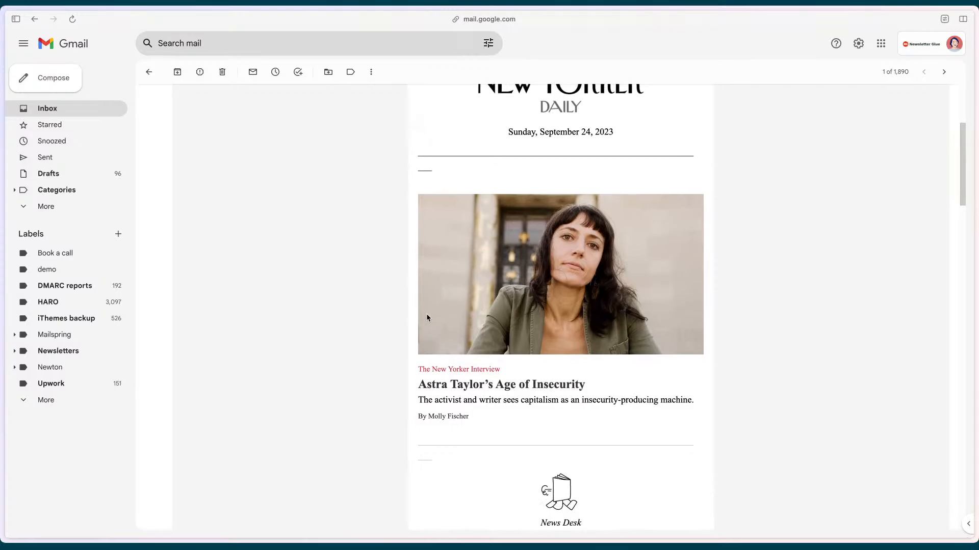
scroll(375, 276, "down", 10)
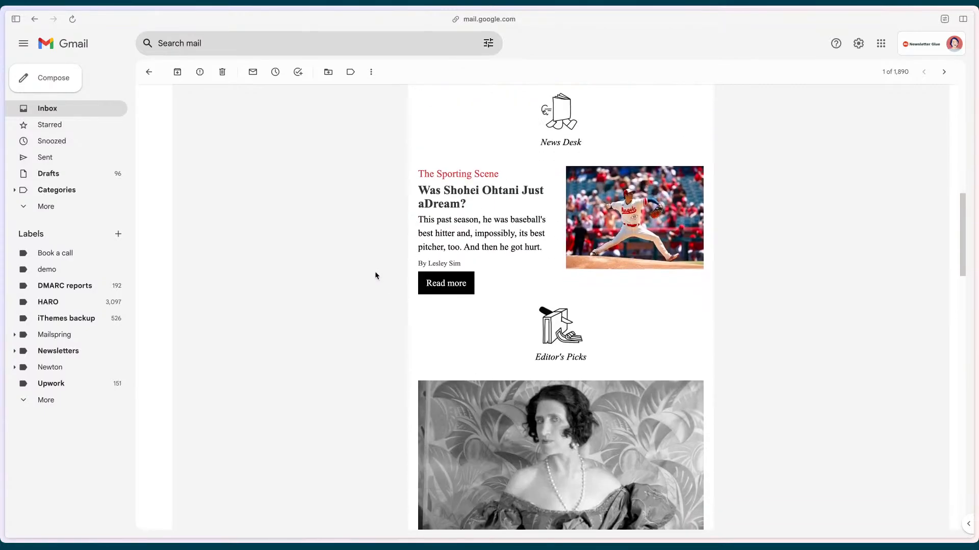
scroll(375, 276, "down", 12)
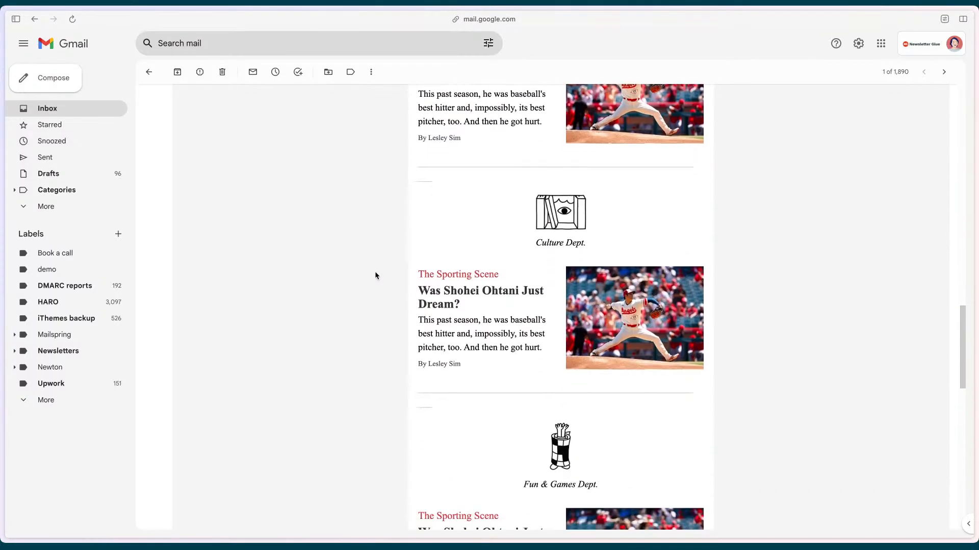
scroll(375, 276, "down", 1)
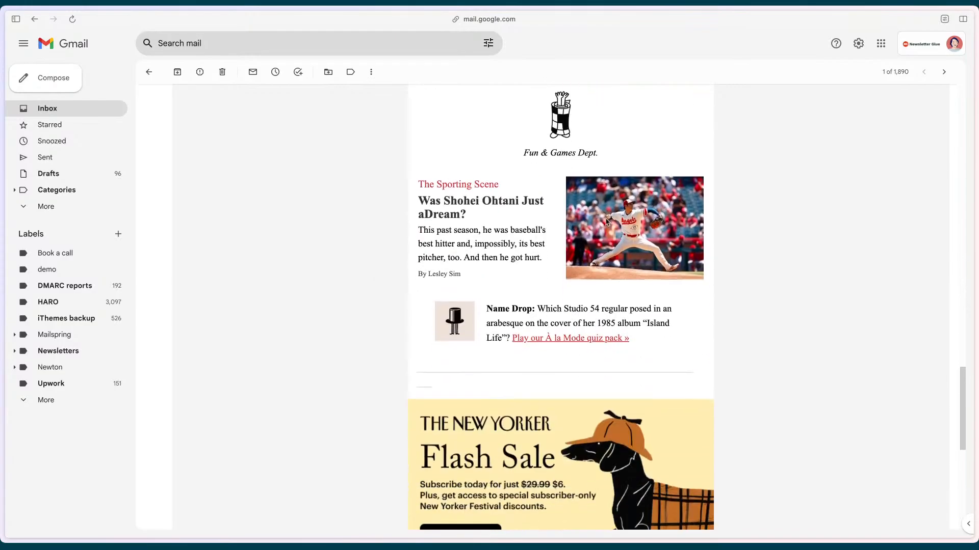
scroll(318, 266, "down", 9)
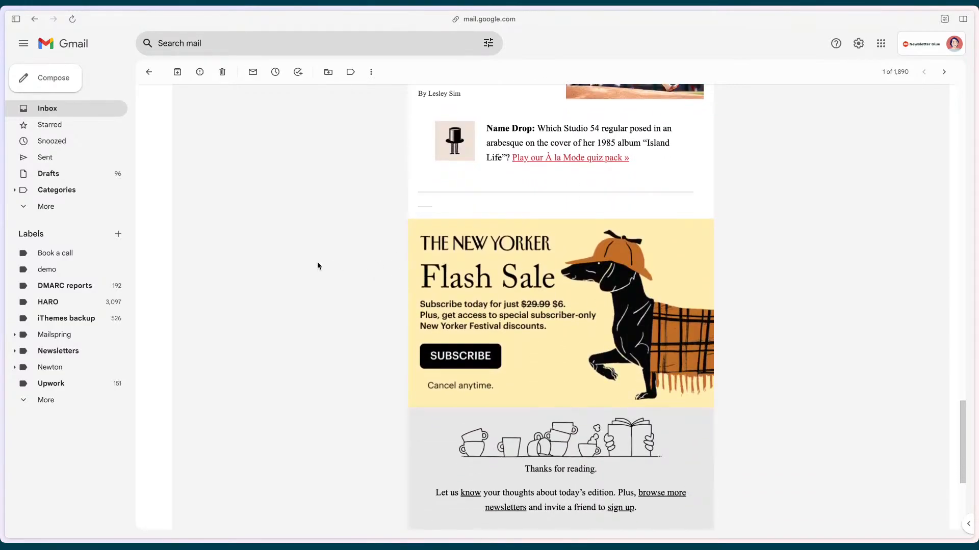
scroll(319, 266, "up", 12)
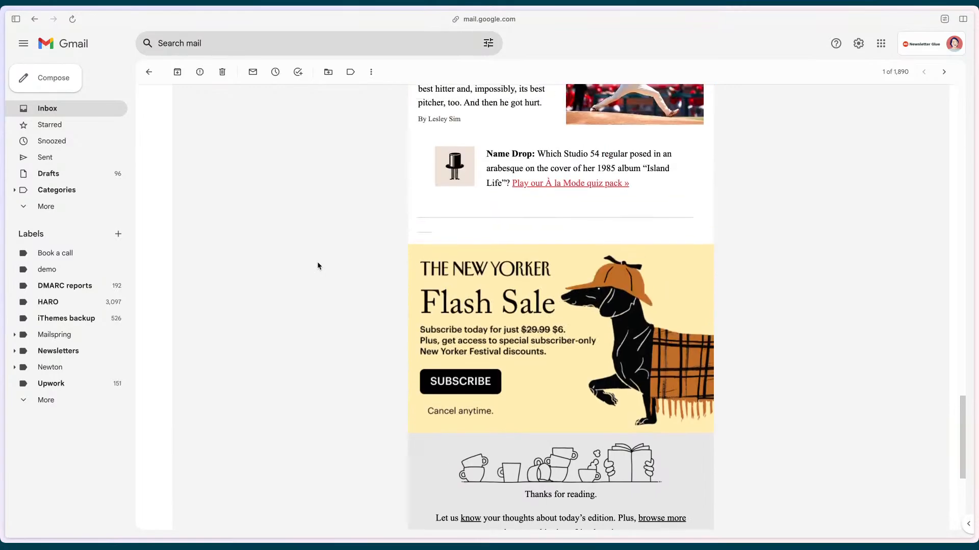
scroll(317, 266, "up", 5)
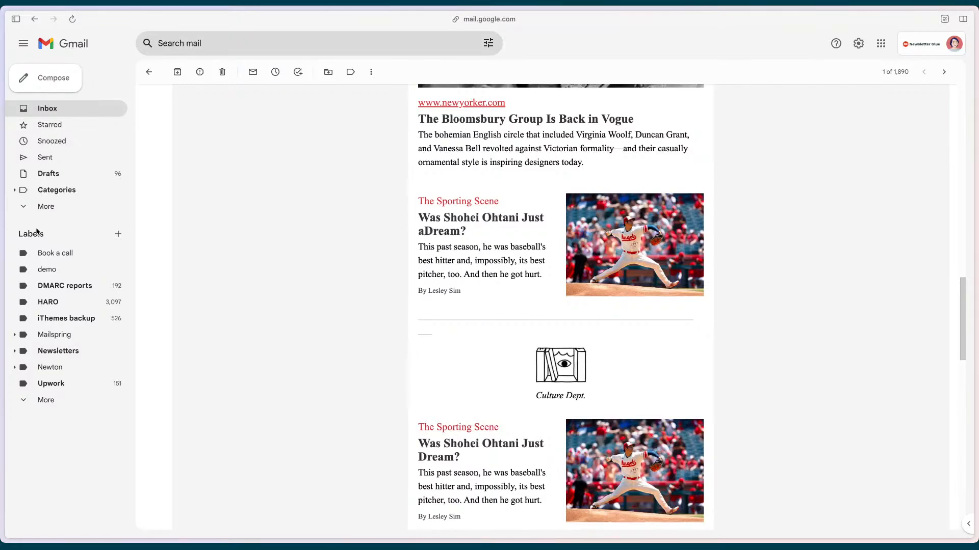
Return to the split view of the original email and the published campaign, and look through the campaign's article sections above the footer
mouse_move(2, 230)
left_click(34, 164)
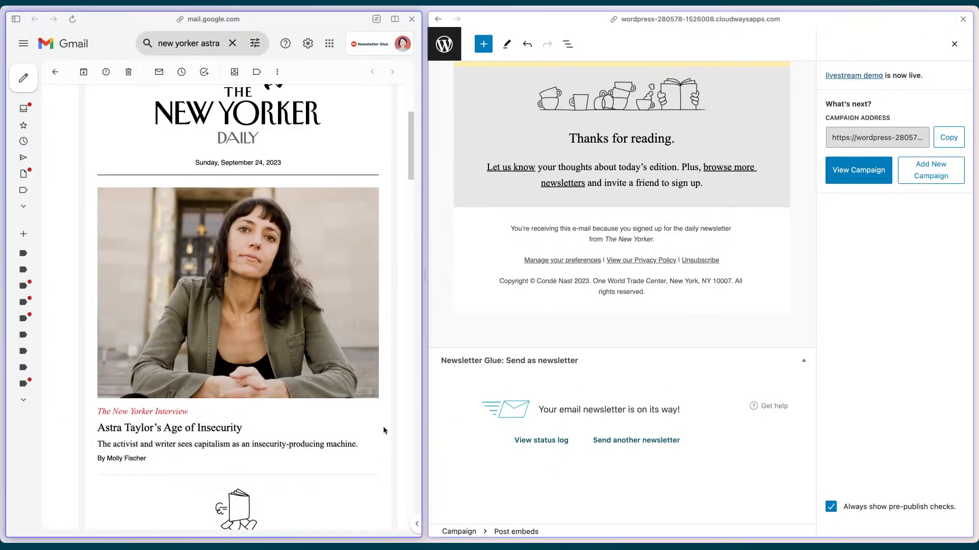
left_click(383, 426)
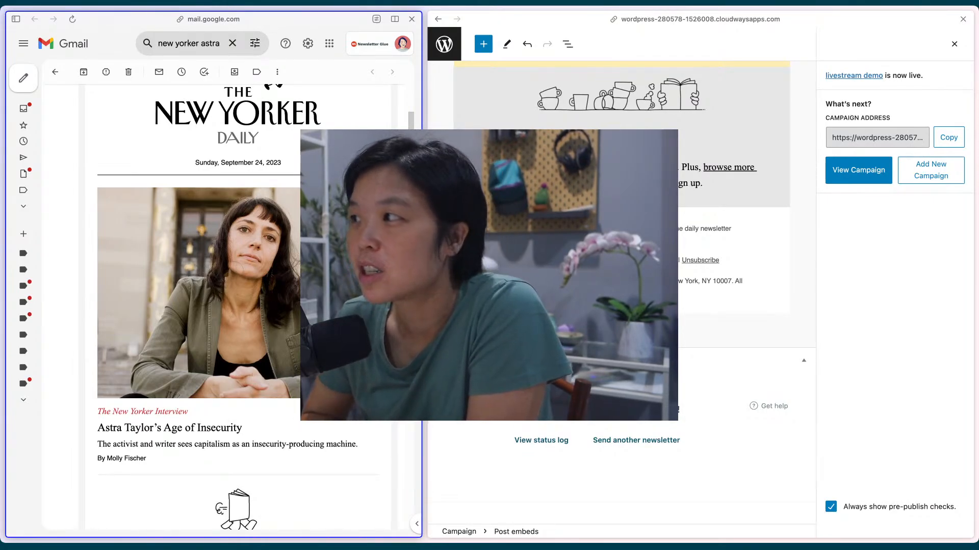
left_click(555, 377)
scroll(622, 293, "up", 4)
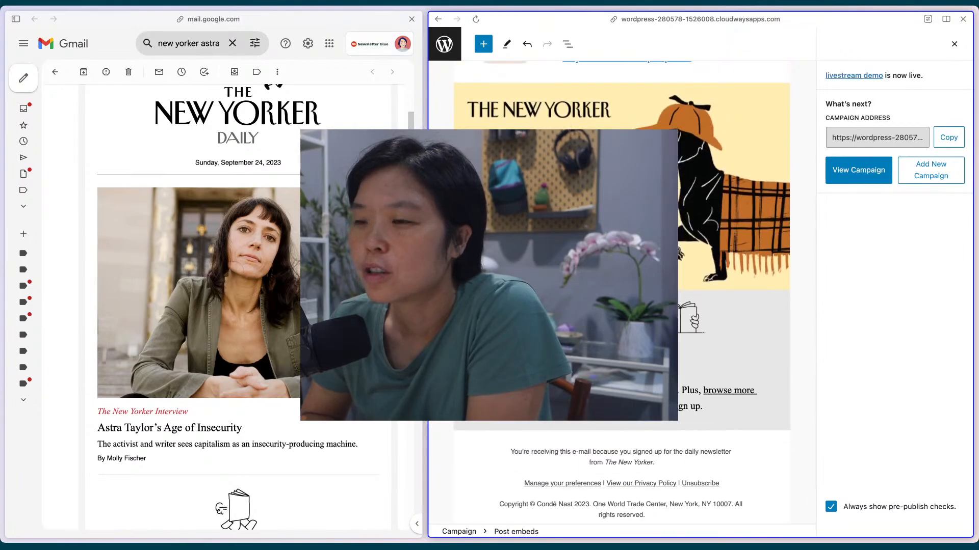
scroll(621, 293, "down", 10)
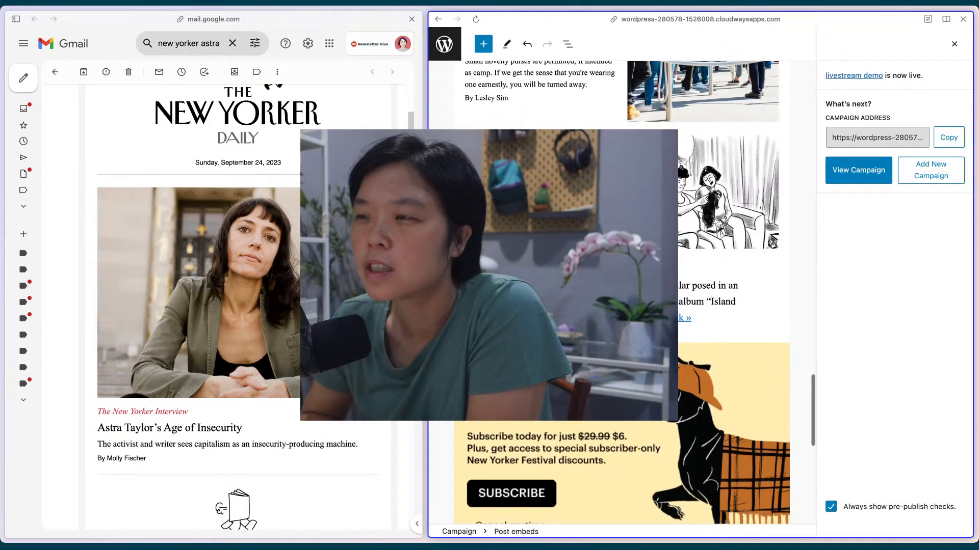
scroll(622, 293, "up", 2)
scroll(622, 293, "up", 1)
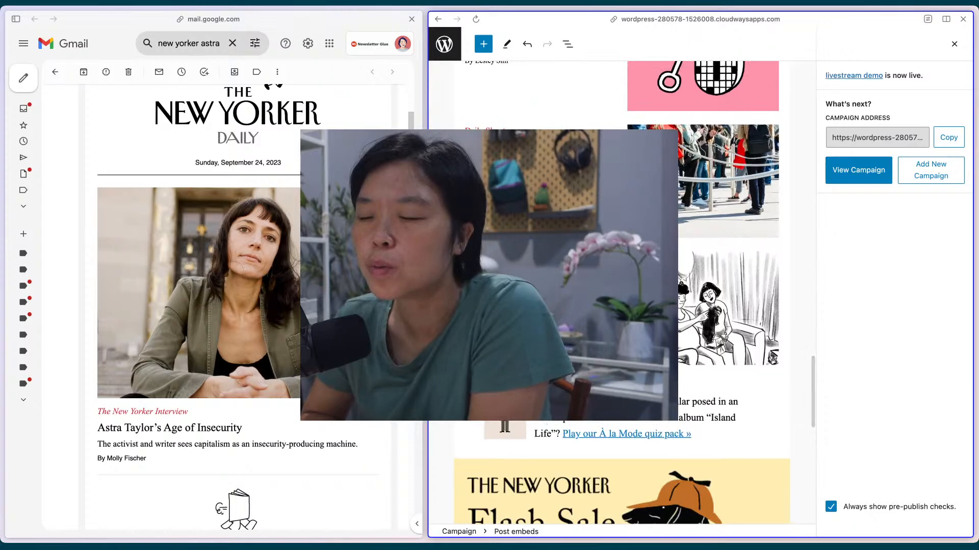
scroll(622, 293, "up", 5)
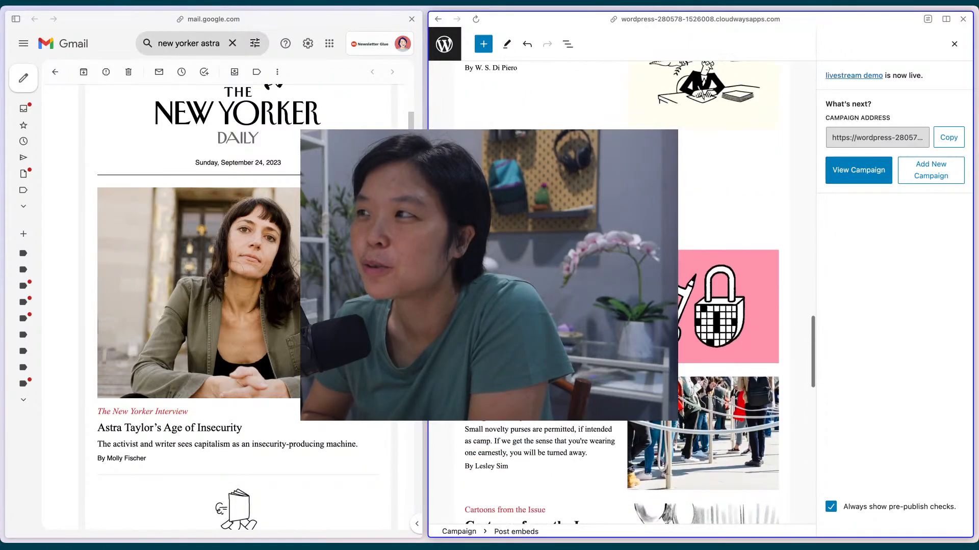
scroll(622, 293, "up", 3)
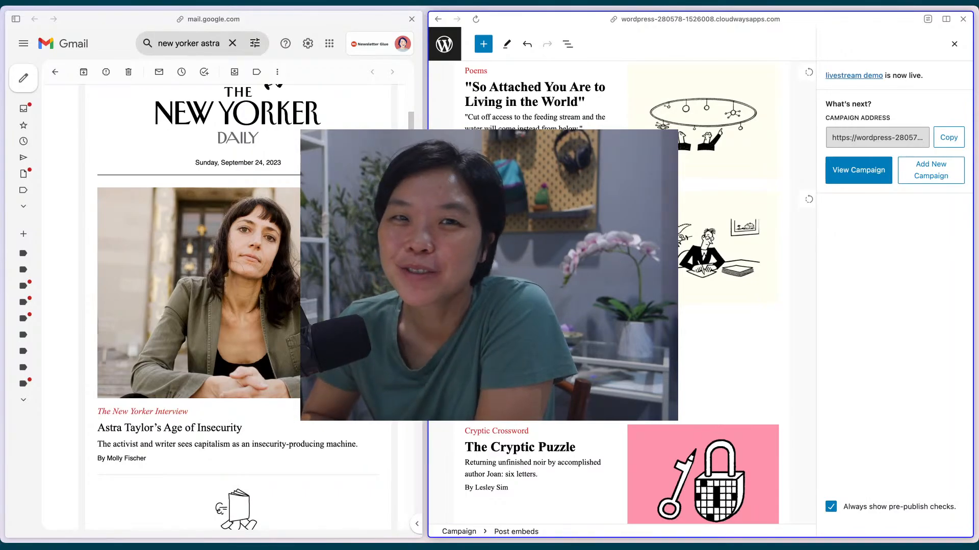
scroll(622, 291, "up", 3)
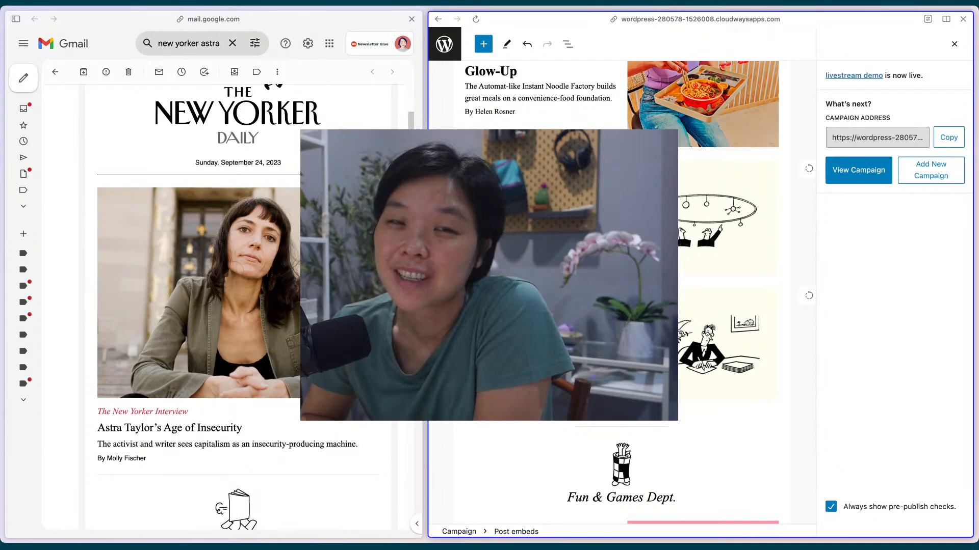
scroll(622, 291, "up", 10)
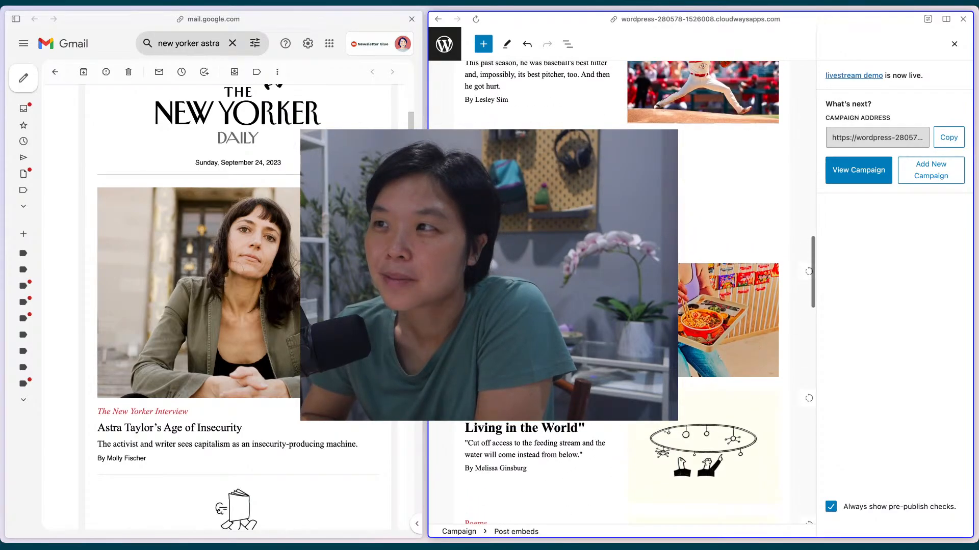